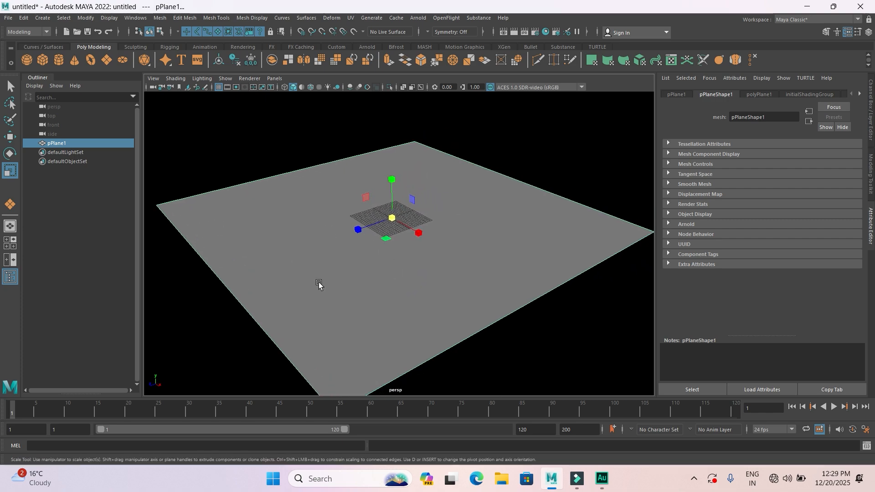
# Smooth the plane with 6 divisions to subdivide it into a dense grid, and clear the selection
pyautogui.click(320, 60)
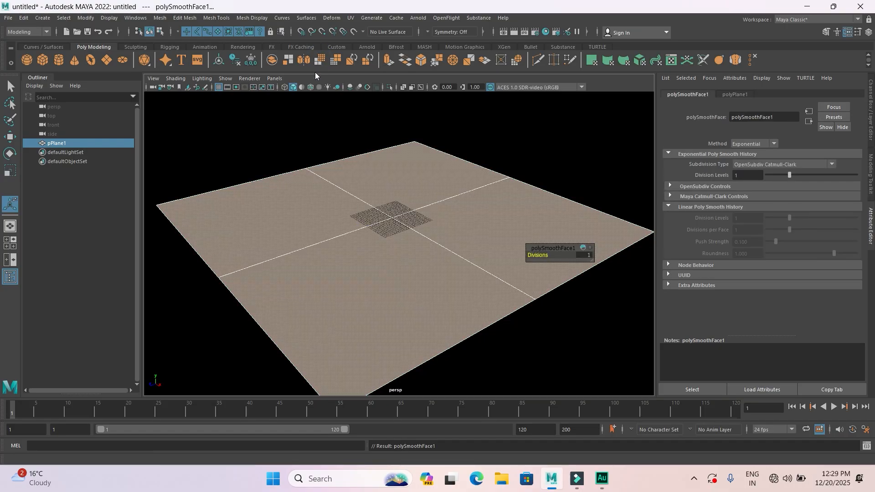
pyautogui.click(586, 258)
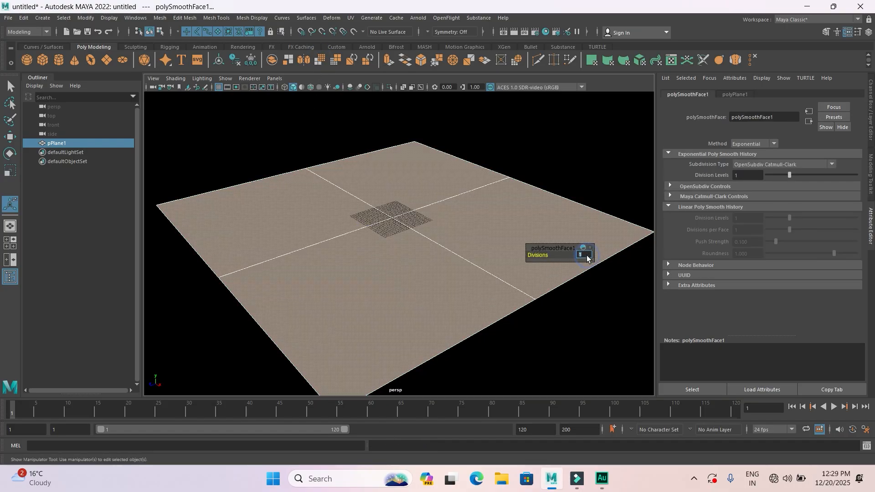
pyautogui.write('6')
pyautogui.press('Return')
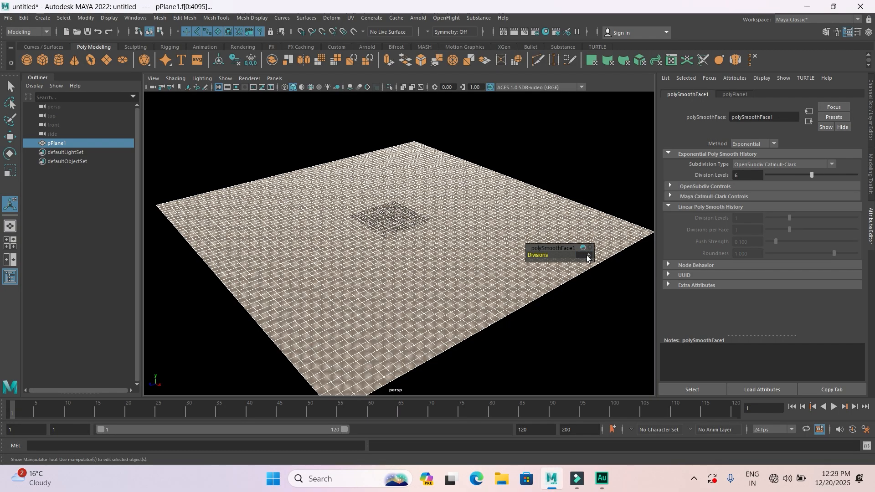
pyautogui.click(608, 168)
# Switch the plane to face selection and select a full strip of faces running across its middle
pyautogui.scroll(2, 456, 226)
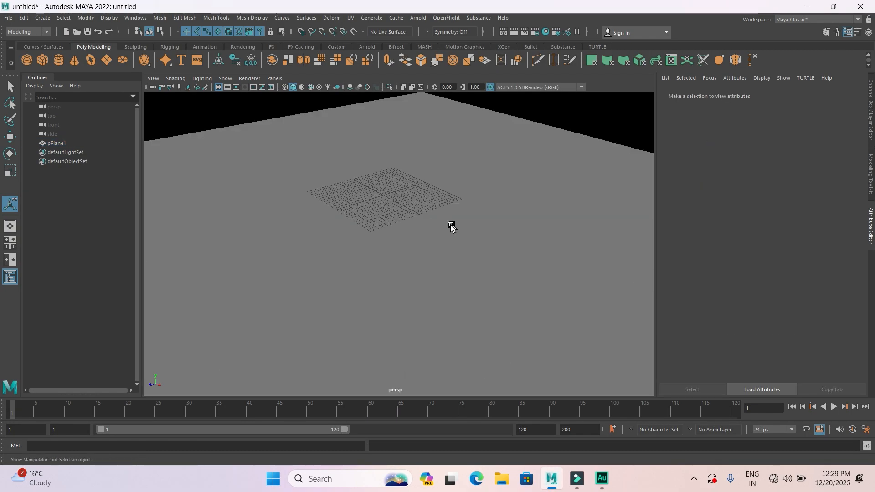
pyautogui.click(430, 238)
pyautogui.keyDown('alt'); pyautogui.moveTo(412, 268); pyautogui.dragTo(391, 283); pyautogui.keyUp('alt')
pyautogui.scroll(-5, 404, 276)
pyautogui.scroll(3, 391, 283)
pyautogui.scroll(2, 390, 284)
pyautogui.moveTo(371, 292); pyautogui.dragTo(357, 258, button='right')
pyautogui.click(324, 305)
pyautogui.keyDown('shift'); pyautogui.doubleClick(325, 295); pyautogui.keyUp('shift')
pyautogui.scroll(-4, 325, 295)
pyautogui.scroll(3, 325, 295)
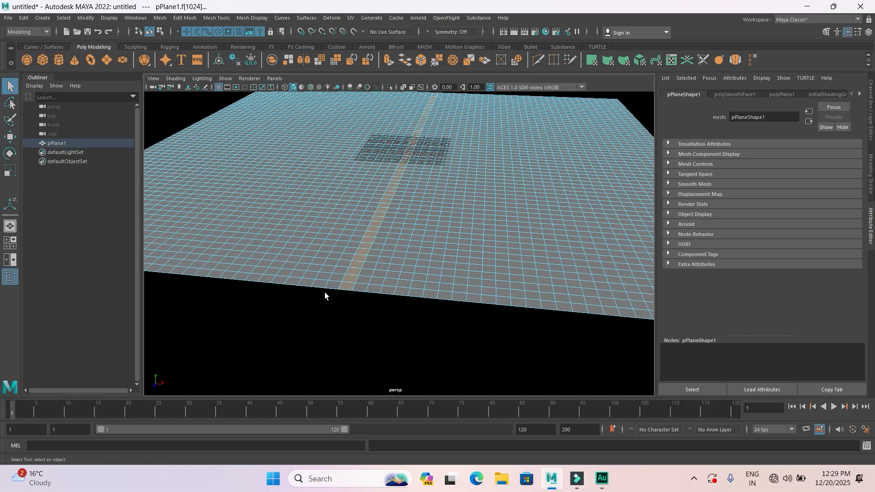
# Try to add a full perpendicular strip of faces to the selection and remove its part on one side
pyautogui.scroll(6, 364, 305)
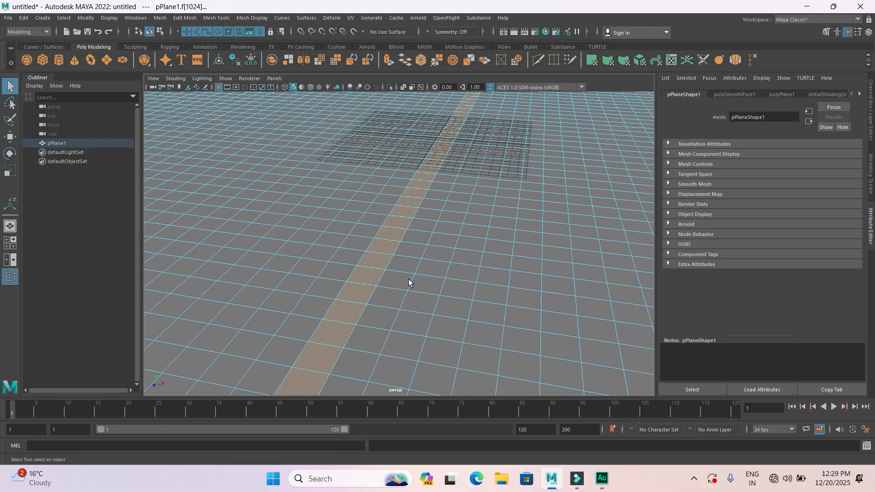
pyautogui.scroll(-4, 441, 235)
pyautogui.keyDown('alt'); pyautogui.moveTo(428, 255); pyautogui.dragTo(425, 271, button='middle'); pyautogui.keyUp('alt')
pyautogui.scroll(2, 425, 271)
pyautogui.keyDown('alt'); pyautogui.moveTo(424, 271); pyautogui.dragTo(389, 256); pyautogui.keyUp('alt')
pyautogui.scroll(3, 388, 257)
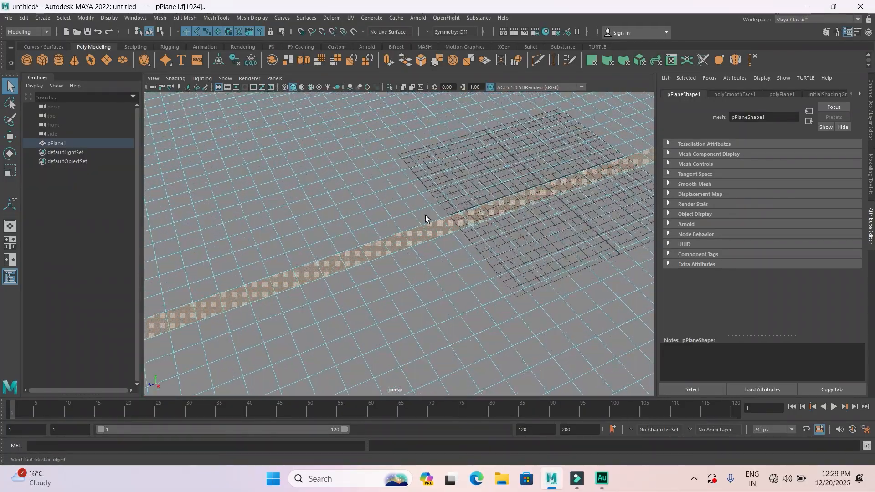
pyautogui.keyDown('shift'); pyautogui.doubleClick(416, 205); pyautogui.keyUp('shift')
pyautogui.scroll(-5, 416, 205)
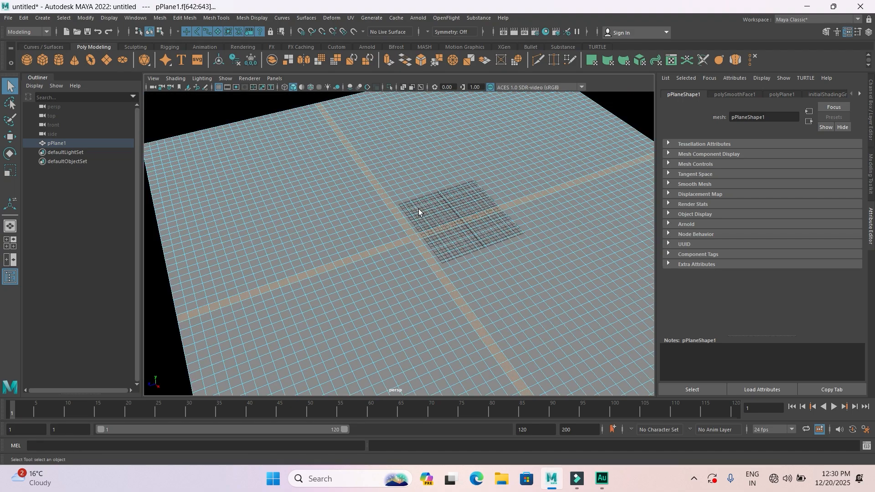
pyautogui.keyDown('shift'); pyautogui.doubleClick(428, 233); pyautogui.keyUp('shift')
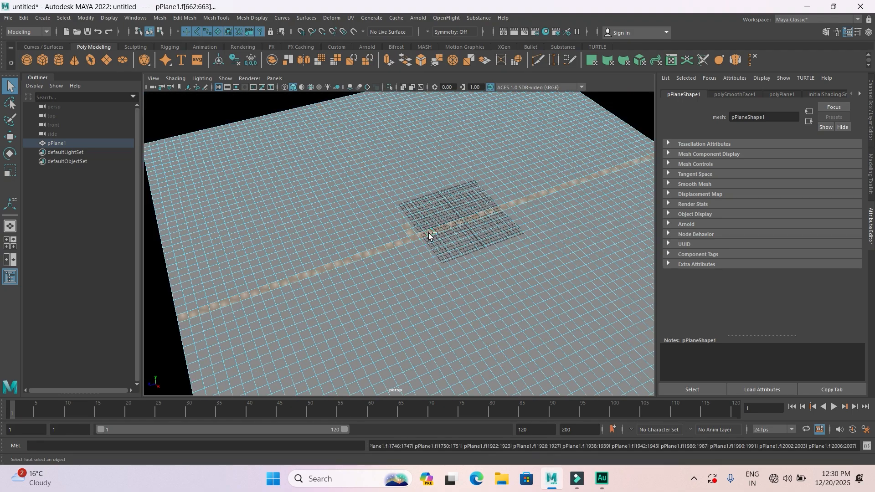
pyautogui.hotkey('ctrl', 'z')
# Add the perpendicular half strip of faces from the first strip to the plane's edge, forming a T-junction
pyautogui.scroll(4, 444, 259)
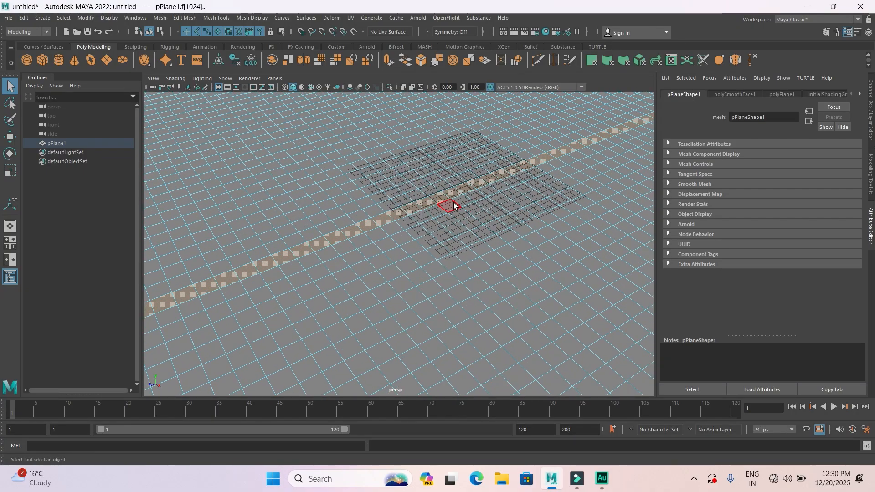
pyautogui.scroll(-4, 454, 206)
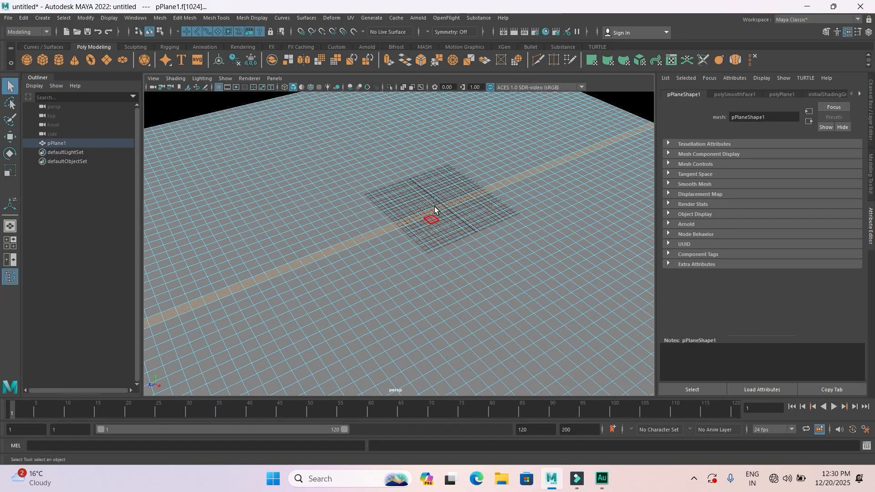
pyautogui.click(429, 206)
pyautogui.keyDown('ctrl'); pyautogui.click(429, 205); pyautogui.keyUp('ctrl')
pyautogui.scroll(-5, 478, 262)
pyautogui.scroll(5, 435, 233)
pyautogui.scroll(-5, 497, 270)
pyautogui.scroll(4, 467, 283)
pyautogui.keyDown('alt'); pyautogui.moveTo(460, 275); pyautogui.dragTo(403, 227, button='middle'); pyautogui.keyUp('alt')
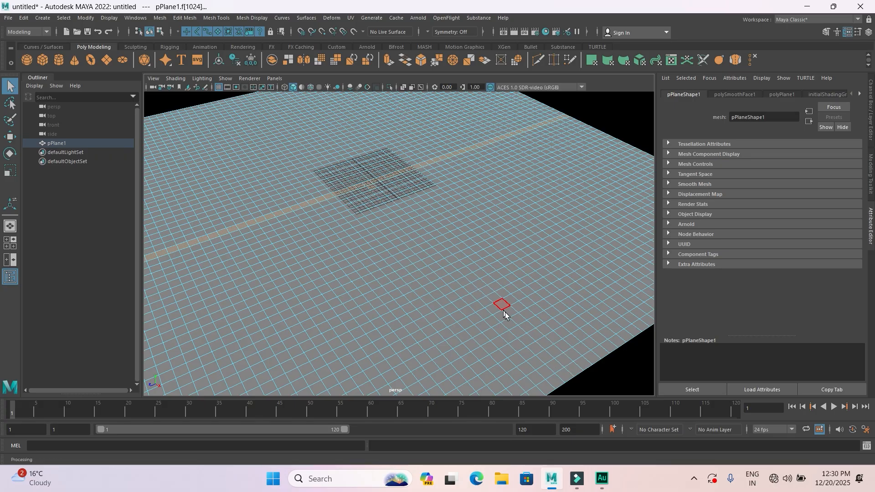
pyautogui.keyDown('shift'); pyautogui.doubleClick(570, 369); pyautogui.keyUp('shift')
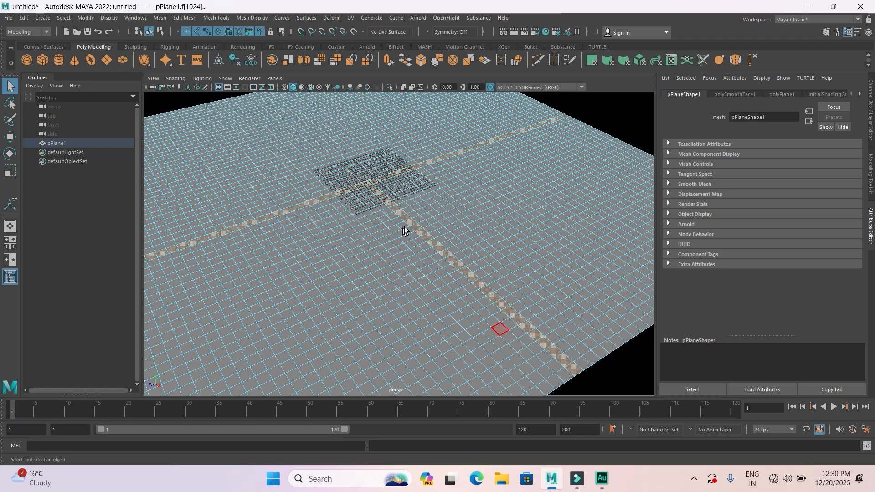
# Extrude the selected T-shaped faces and move them down about 0.4 cm to form a sunken road bed
pyautogui.scroll(3, 475, 201)
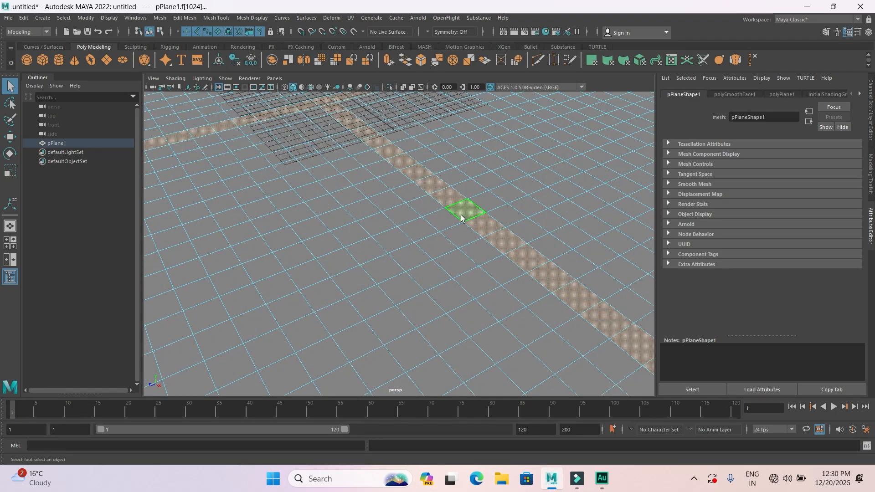
pyautogui.keyDown('alt'); pyautogui.moveTo(394, 226); pyautogui.dragTo(395, 291); pyautogui.keyUp('alt')
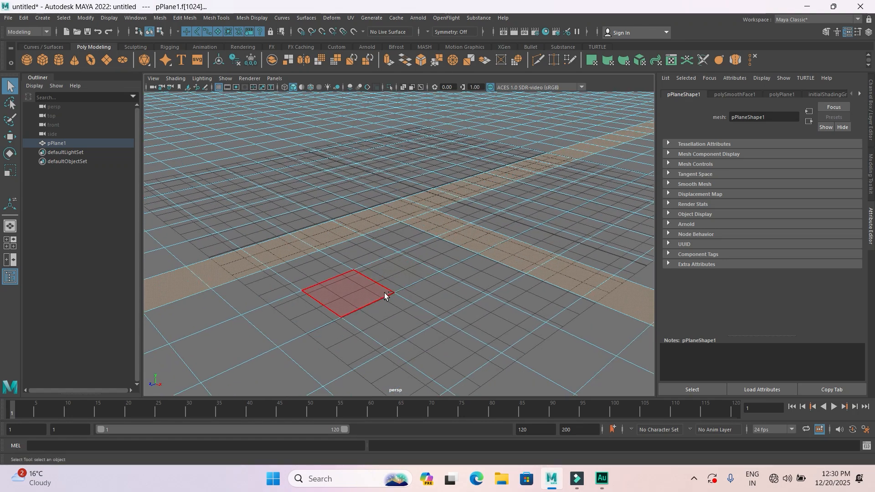
pyautogui.hotkey('ctrl', 'e')
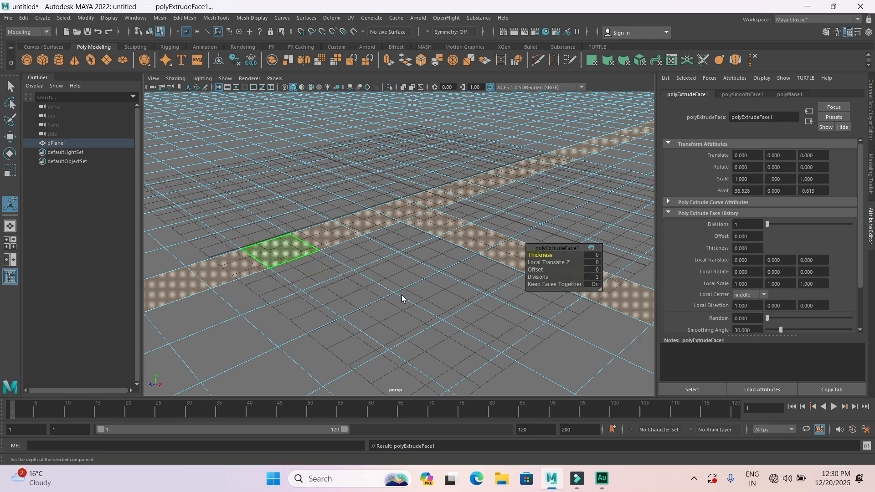
pyautogui.click(10, 137)
pyautogui.scroll(-5, 10, 136)
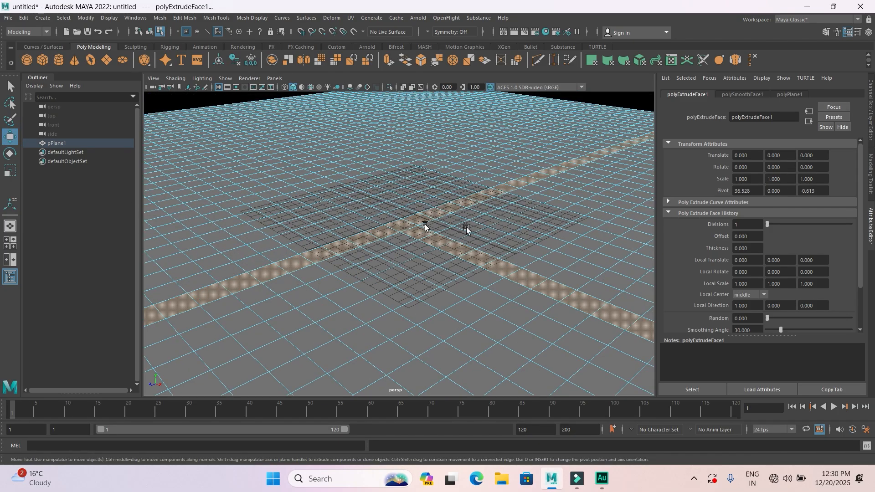
pyautogui.scroll(-4, 489, 227)
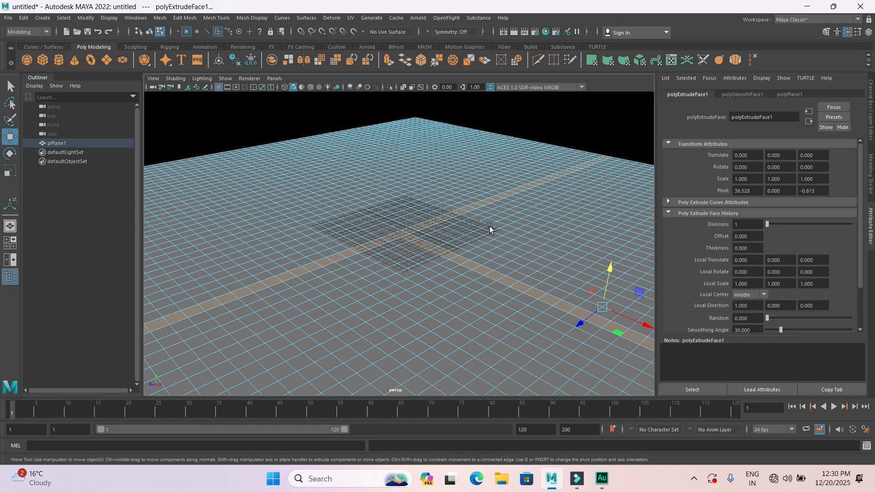
pyautogui.moveTo(611, 267); pyautogui.dragTo(611, 273)
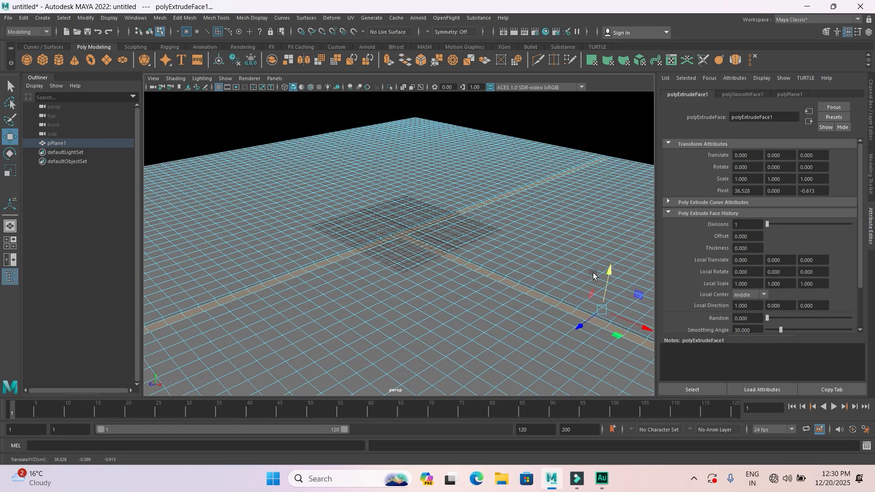
# Duplicate the sunken T-shaped faces as a separate mesh and select the duplicate in object mode
pyautogui.scroll(5, 420, 265)
pyautogui.keyDown('alt'); pyautogui.moveTo(510, 288); pyautogui.dragTo(283, 222, button='middle'); pyautogui.keyUp('alt')
pyautogui.scroll(2, 357, 241)
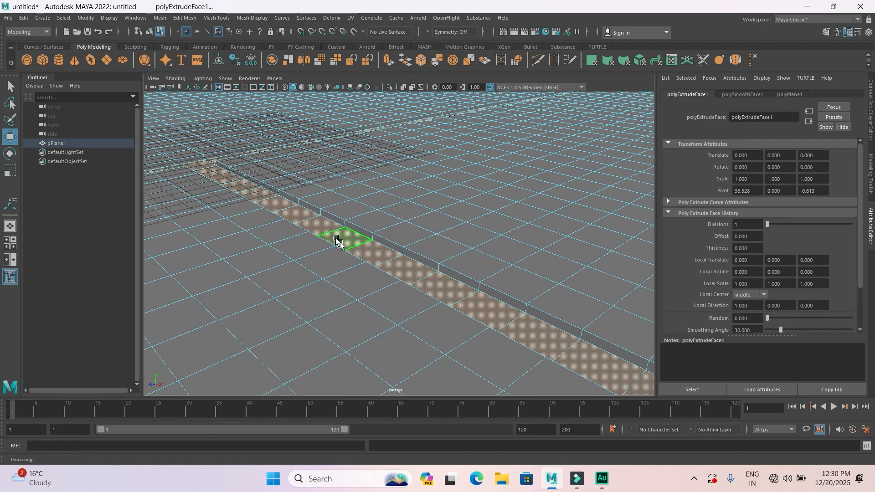
pyautogui.click(189, 22)
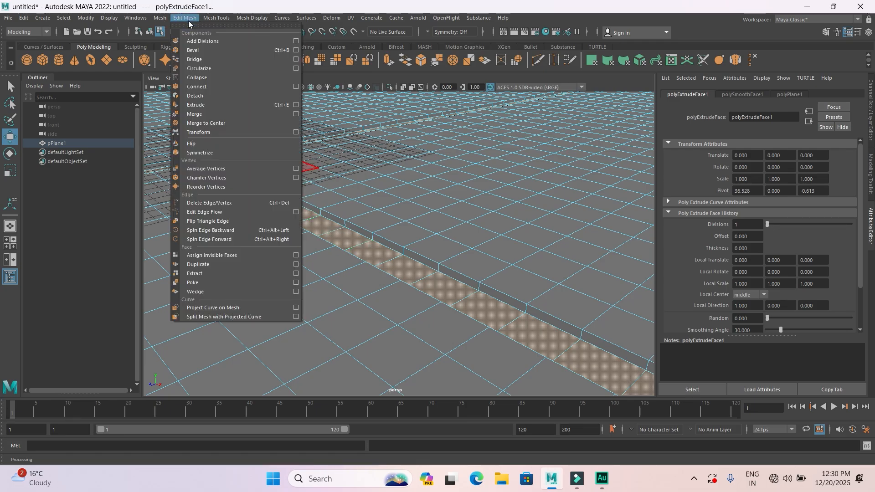
pyautogui.click(209, 263)
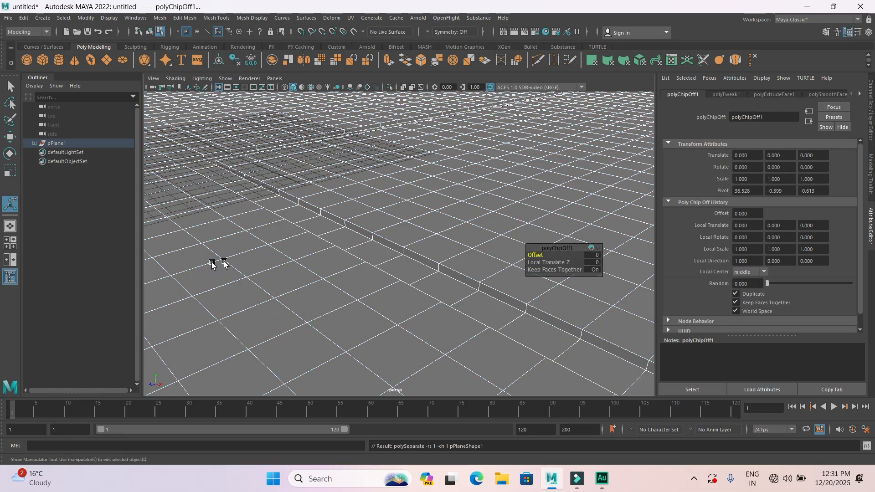
pyautogui.moveTo(399, 187); pyautogui.dragTo(455, 184, button='right')
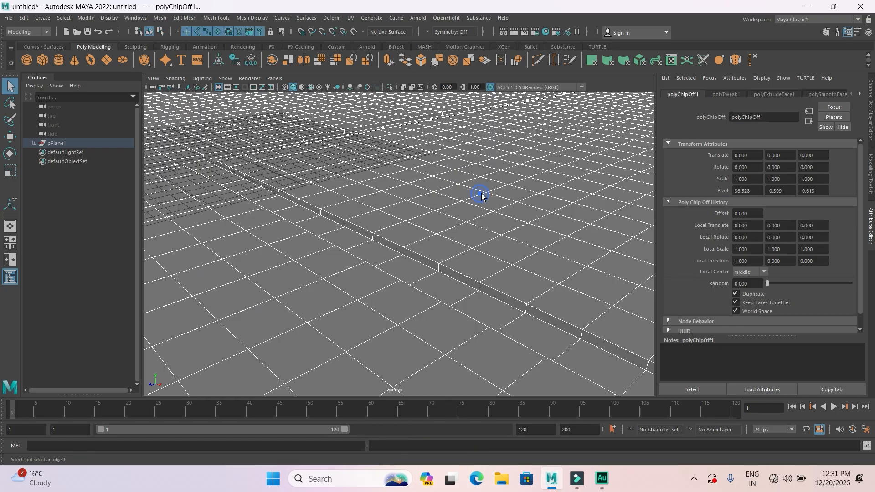
pyautogui.click(481, 193)
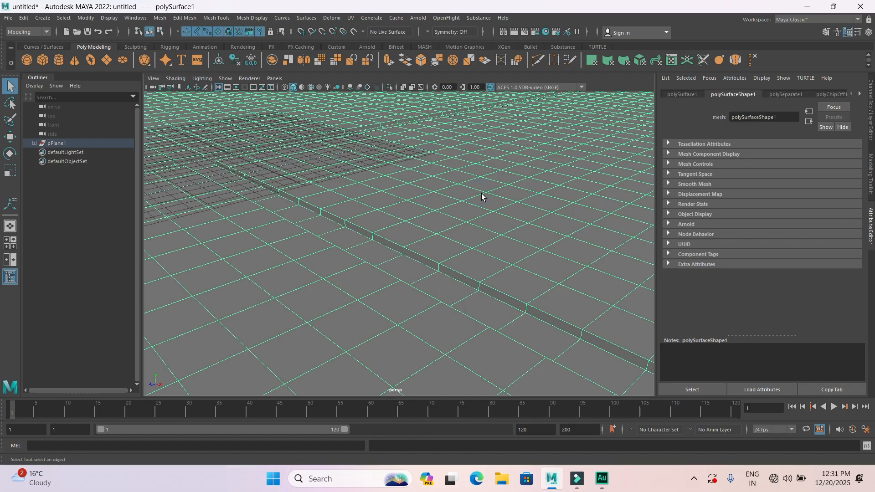
pyautogui.click(361, 256)
pyautogui.click(266, 259)
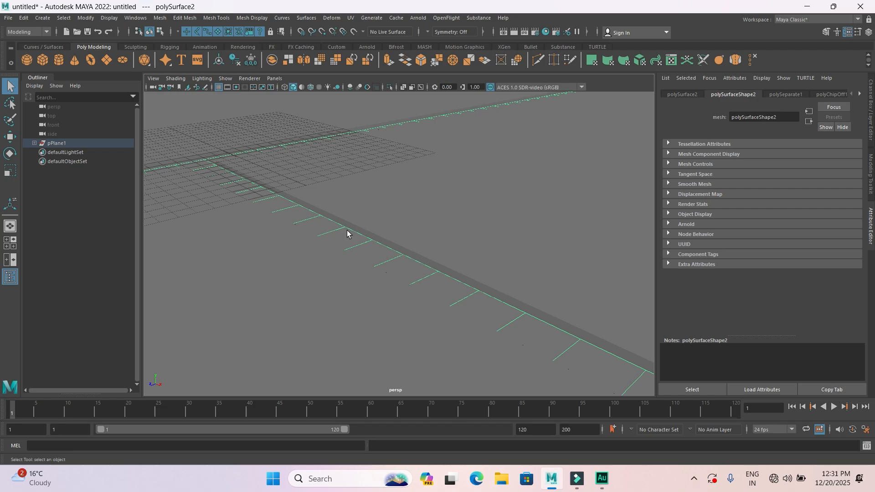
# Extrude the duplicated T-shaped road mesh upward by about 0.26 cm to give it thickness
pyautogui.scroll(-3, 351, 246)
pyautogui.keyDown('alt'); pyautogui.moveTo(282, 264); pyautogui.dragTo(382, 232); pyautogui.keyUp('alt')
pyautogui.keyDown('alt'); pyautogui.moveTo(382, 233); pyautogui.dragTo(405, 216, button='middle'); pyautogui.keyUp('alt')
pyautogui.keyDown('alt'); pyautogui.moveTo(405, 216); pyautogui.dragTo(359, 230); pyautogui.keyUp('alt')
pyautogui.scroll(3, 359, 229)
pyautogui.keyDown('alt'); pyautogui.moveTo(406, 289); pyautogui.dragTo(400, 276, button='middle'); pyautogui.keyUp('alt')
pyautogui.keyDown('alt'); pyautogui.moveTo(400, 276); pyautogui.dragTo(392, 275); pyautogui.keyUp('alt')
pyautogui.keyDown('alt'); pyautogui.moveTo(392, 275); pyautogui.dragTo(410, 274, button='middle'); pyautogui.keyUp('alt')
pyautogui.keyDown('alt'); pyautogui.moveTo(410, 274); pyautogui.dragTo(395, 253); pyautogui.keyUp('alt')
pyautogui.keyDown('alt'); pyautogui.moveTo(418, 274); pyautogui.dragTo(411, 270, button='middle'); pyautogui.keyUp('alt')
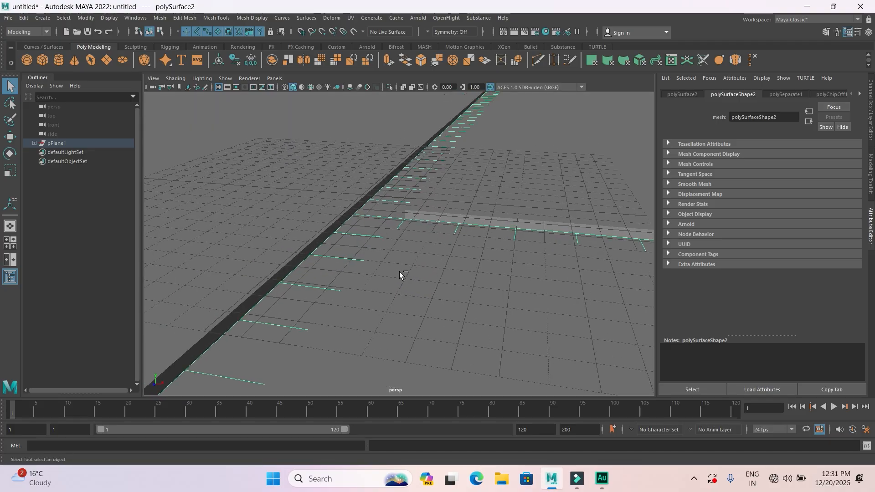
pyautogui.hotkey('ctrl', 'e')
pyautogui.click(8, 143)
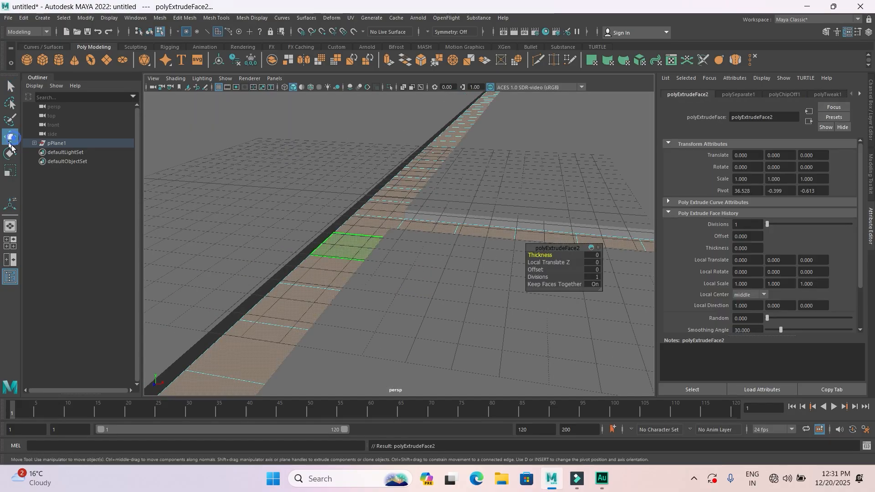
pyautogui.scroll(-4, 447, 233)
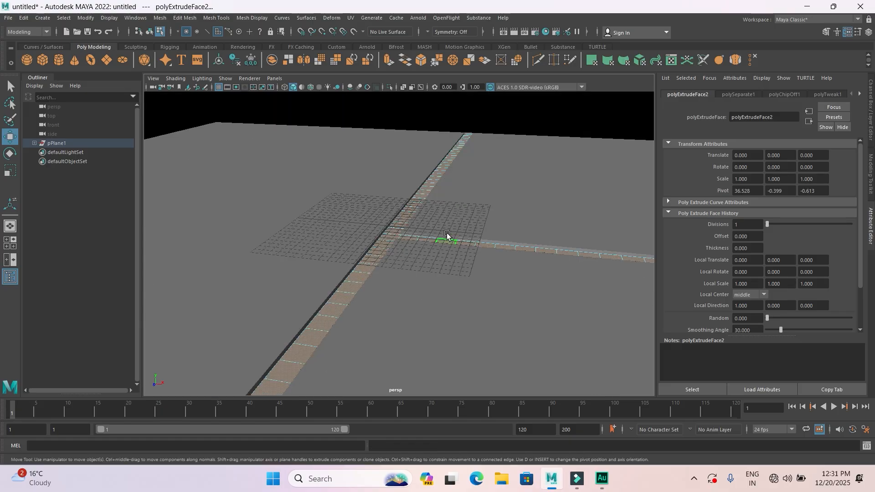
pyautogui.keyDown('alt'); pyautogui.moveTo(480, 268); pyautogui.dragTo(237, 250, button='middle'); pyautogui.keyUp('alt')
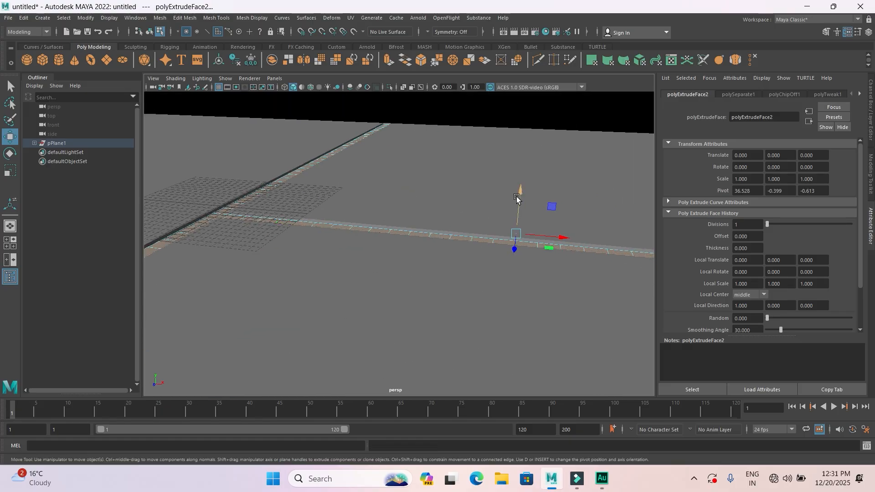
pyautogui.moveTo(520, 193); pyautogui.dragTo(520, 189)
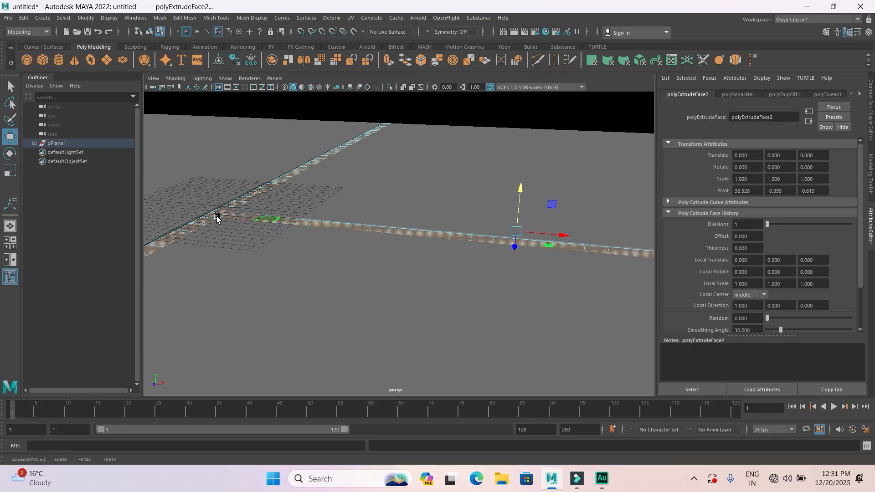
# Assign a new Lambert material to the road mesh and set its color to black
pyautogui.moveTo(233, 221); pyautogui.dragTo(251, 202, button='right')
pyautogui.scroll(-5, 415, 155)
pyautogui.click(329, 296)
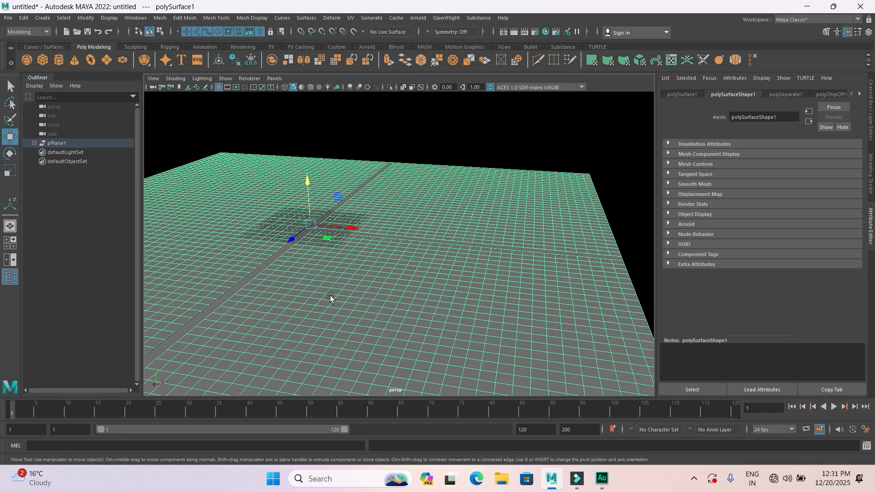
pyautogui.scroll(3, 255, 244)
pyautogui.click(215, 242)
pyautogui.moveTo(215, 231); pyautogui.dragTo(215, 466, button='right')
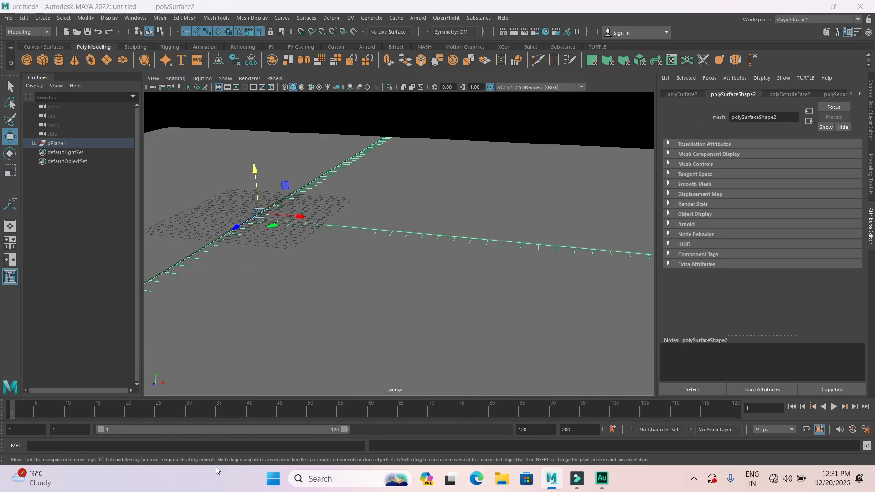
pyautogui.click(367, 234)
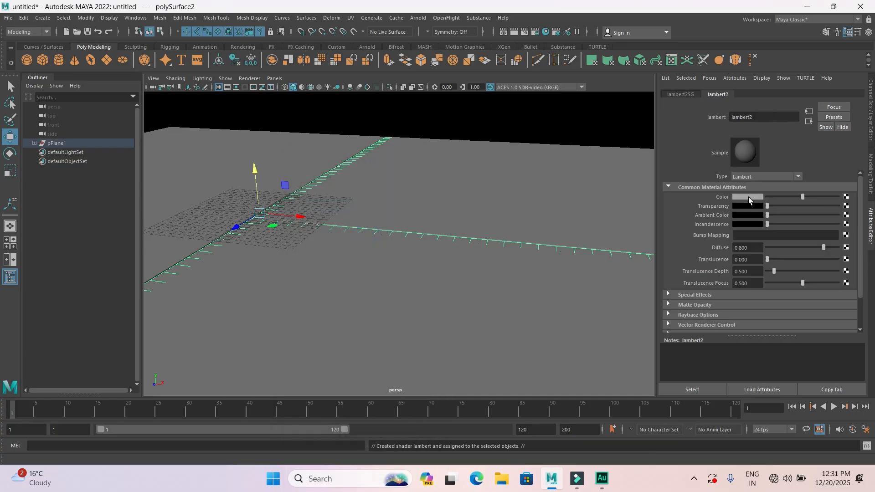
pyautogui.click(748, 196)
pyautogui.click(764, 180)
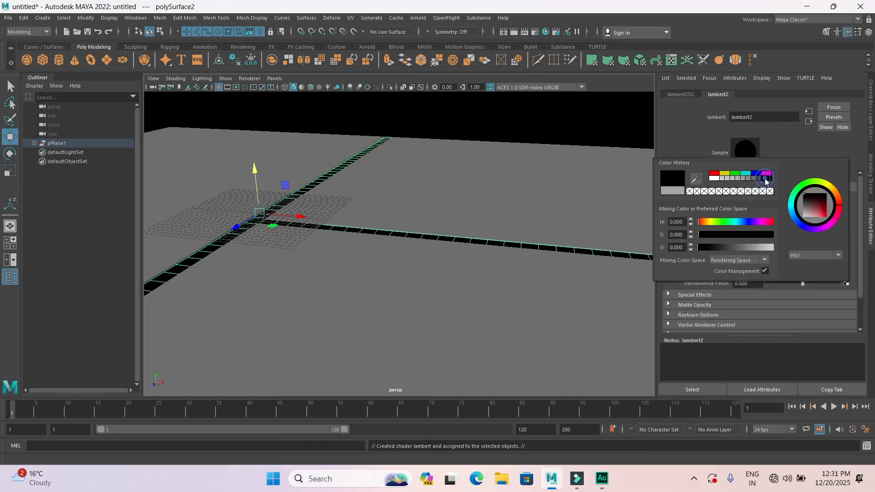
pyautogui.click(532, 131)
# Select the complete loop of vertical side faces bordering the T-shaped road on the ground mesh
pyautogui.scroll(5, 264, 273)
pyautogui.keyDown('alt'); pyautogui.moveTo(264, 273); pyautogui.dragTo(462, 313); pyautogui.keyUp('alt')
pyautogui.keyDown('alt'); pyautogui.moveTo(462, 313); pyautogui.dragTo(396, 260, button='middle'); pyautogui.keyUp('alt')
pyautogui.scroll(5, 458, 312)
pyautogui.click(397, 282)
pyautogui.keyDown('alt'); pyautogui.moveTo(396, 260); pyautogui.dragTo(406, 240); pyautogui.keyUp('alt')
pyautogui.moveTo(406, 240)
pyautogui.mouseDown(button='right')
pyautogui.moveTo(414, 234)
pyautogui.moveTo(411, 250)
pyautogui.moveTo(402, 248)
pyautogui.mouseUp(button='right')
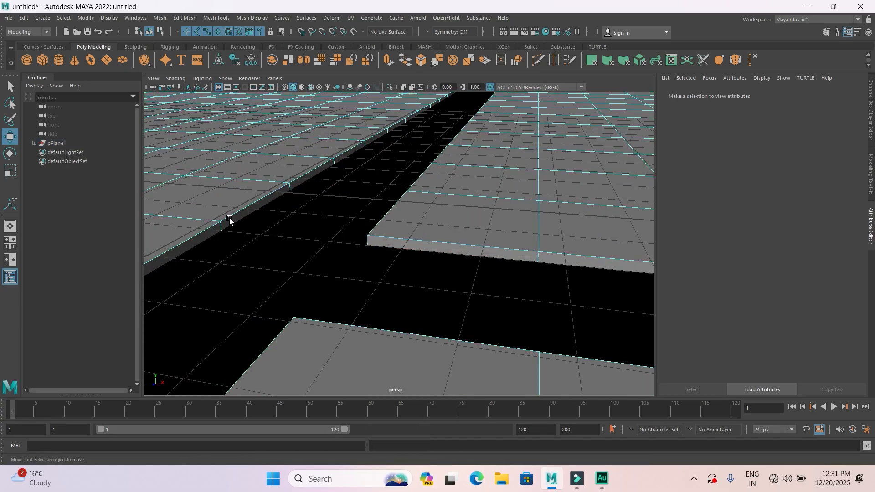
pyautogui.click(233, 219)
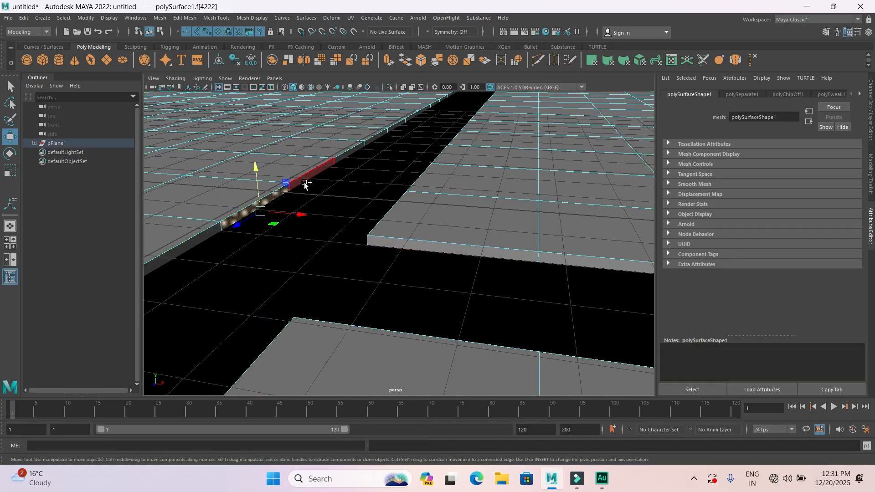
pyautogui.doubleClick(304, 184)
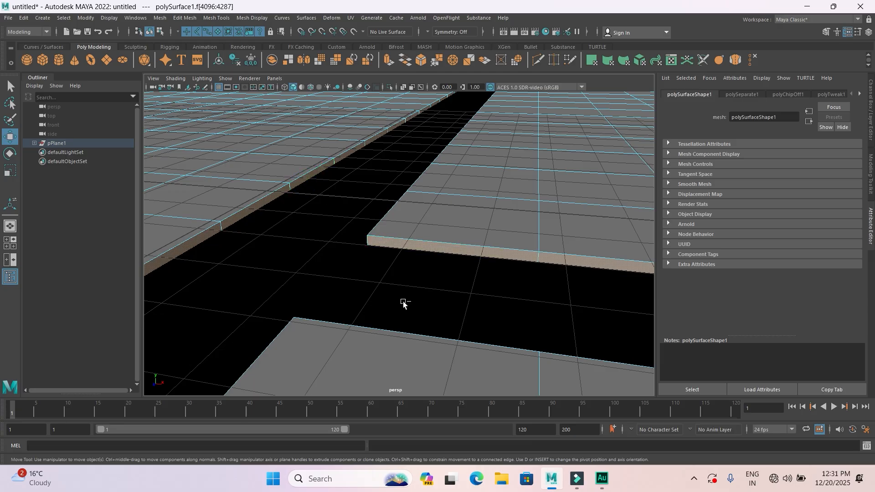
# Bevel the selected curb faces of the ground mesh with 4 segments and return to object mode
pyautogui.hotkey('ctrl', 'b')
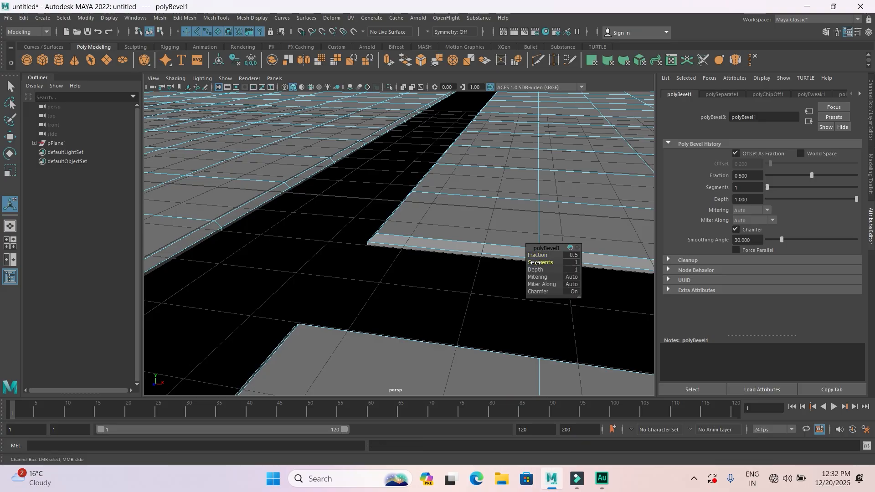
pyautogui.moveTo(535, 263); pyautogui.dragTo(563, 263)
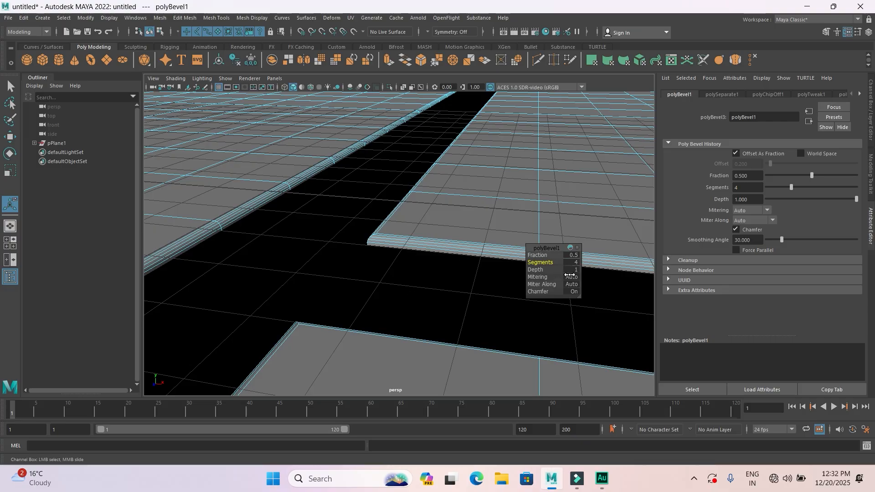
pyautogui.click(391, 264)
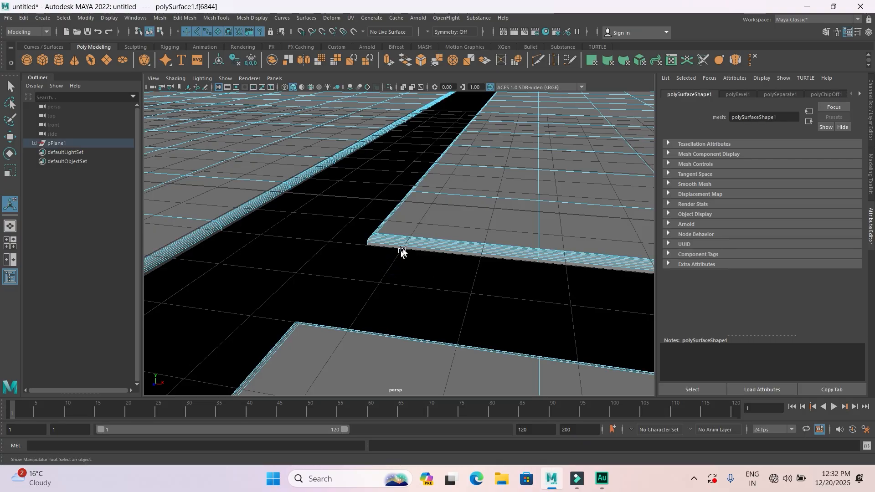
pyautogui.moveTo(413, 232); pyautogui.dragTo(454, 216, button='right')
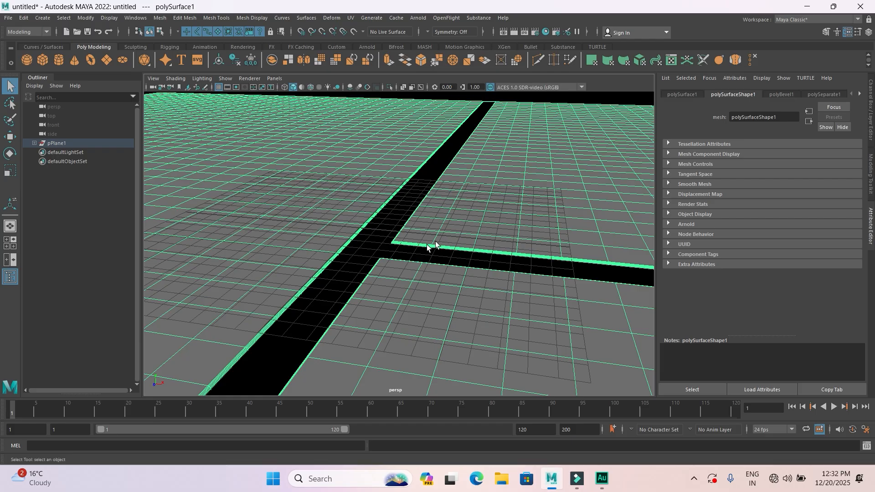
pyautogui.click(586, 97)
# Fine-tune the height of the black road mesh between the bevelled curbs
pyautogui.scroll(8, 387, 216)
pyautogui.keyDown('alt'); pyautogui.moveTo(325, 249); pyautogui.dragTo(367, 235); pyautogui.keyUp('alt')
pyautogui.keyDown('alt'); pyautogui.moveTo(367, 235); pyautogui.dragTo(369, 235, button='middle'); pyautogui.keyUp('alt')
pyautogui.keyDown('alt'); pyautogui.moveTo(369, 235); pyautogui.dragTo(400, 228); pyautogui.keyUp('alt')
pyautogui.click(400, 229)
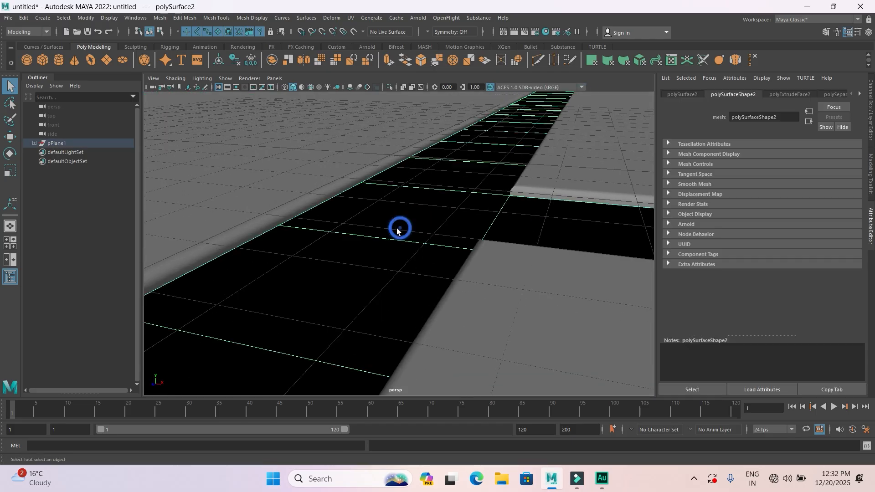
pyautogui.click(10, 136)
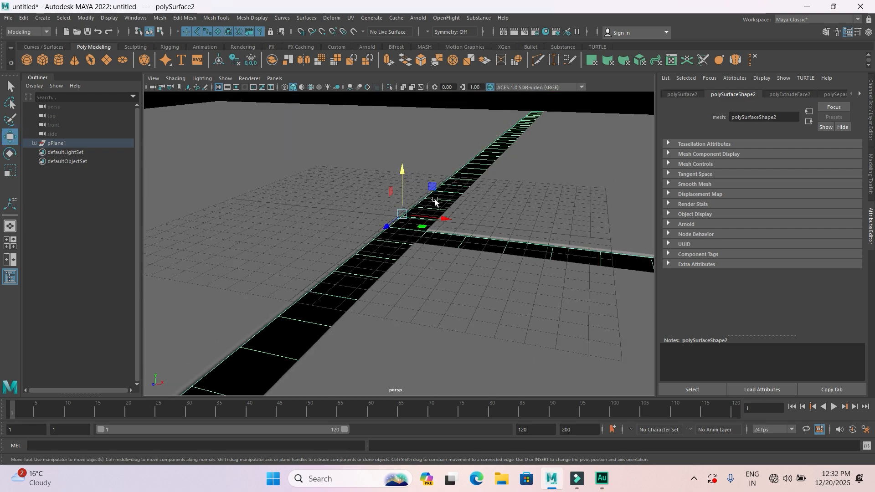
pyautogui.keyDown('alt'); pyautogui.moveTo(421, 177); pyautogui.dragTo(410, 201); pyautogui.keyUp('alt')
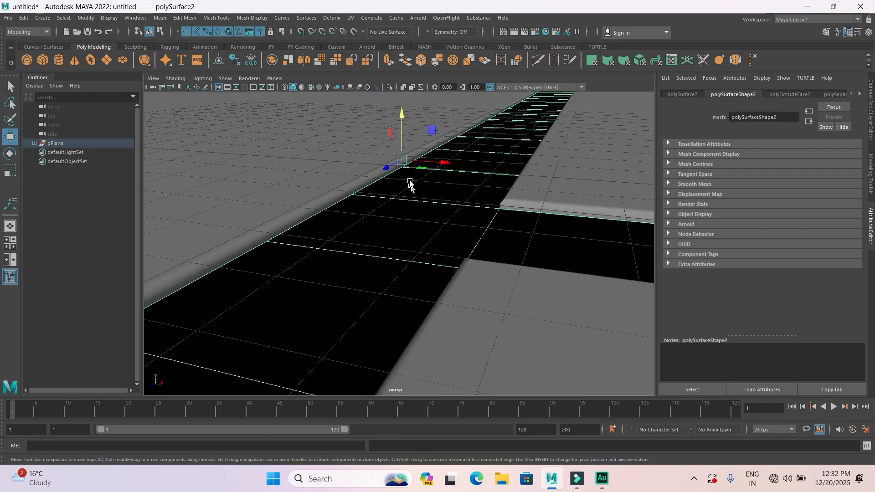
pyautogui.moveTo(401, 111); pyautogui.dragTo(399, 110)
pyautogui.scroll(-4, 474, 205)
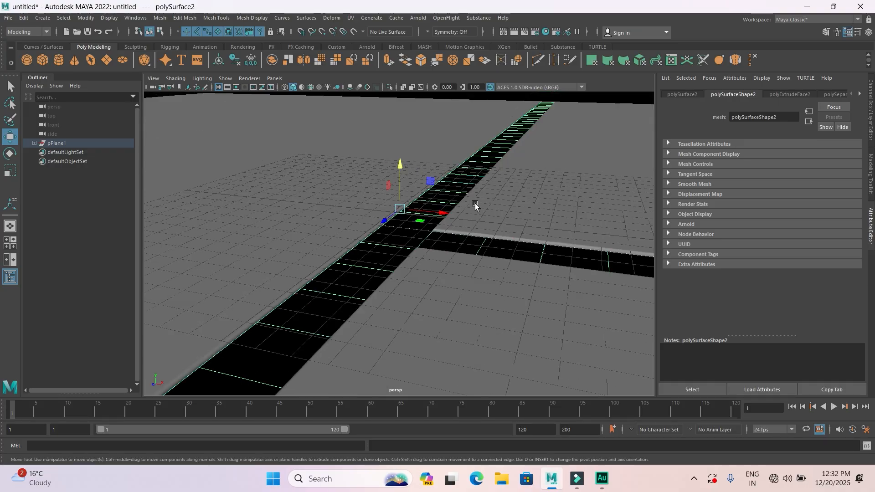
pyautogui.click(592, 99)
# Assign a new Lambert material to the ground mesh and set its color to dark green
pyautogui.keyDown('alt'); pyautogui.moveTo(540, 182); pyautogui.dragTo(511, 240); pyautogui.keyUp('alt')
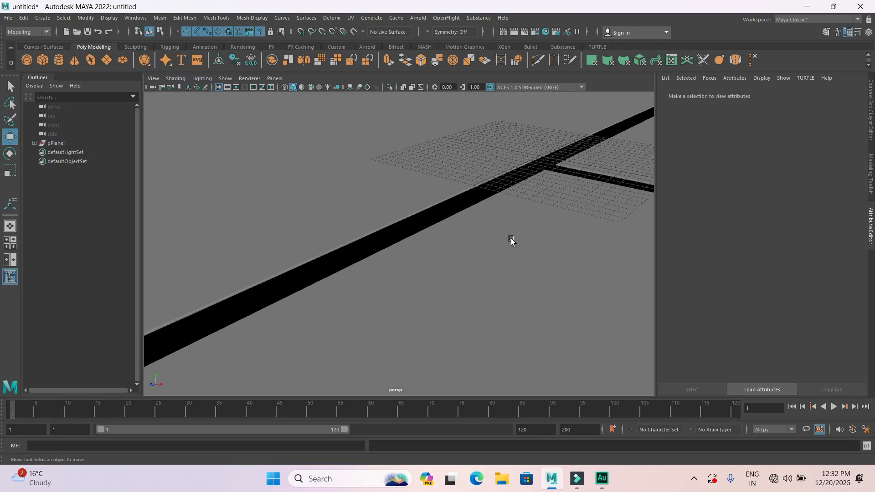
pyautogui.click(452, 257)
pyautogui.moveTo(452, 256); pyautogui.dragTo(461, 465, button='right')
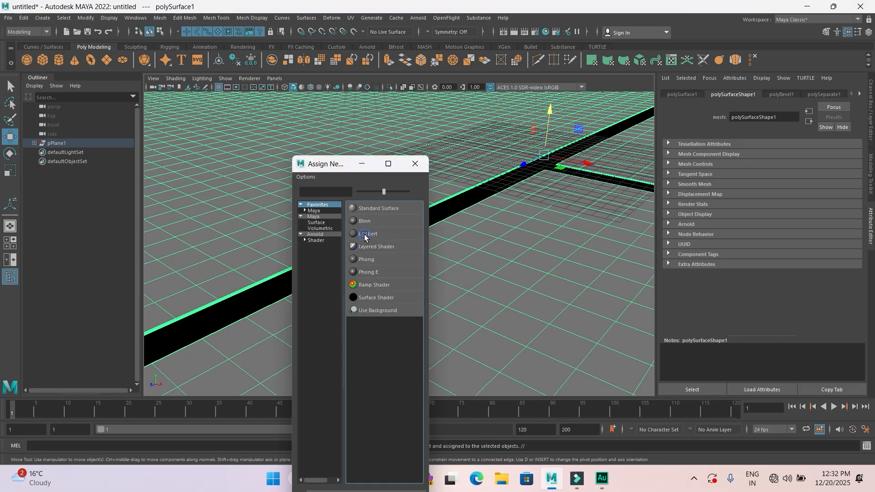
pyautogui.click(364, 234)
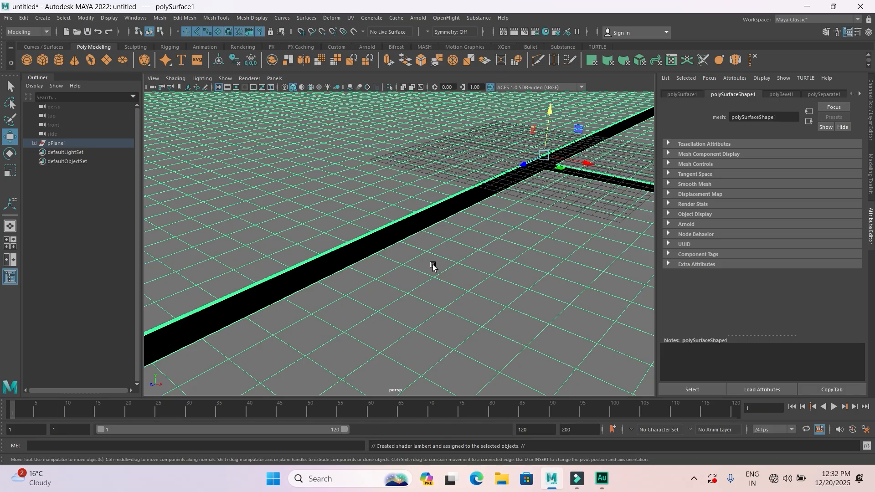
pyautogui.scroll(-2, 432, 263)
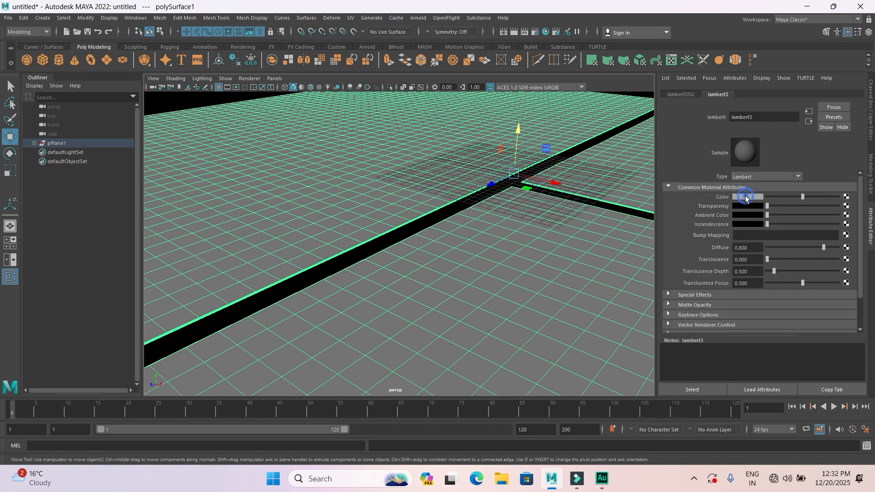
pyautogui.click(745, 196)
pyautogui.click(732, 172)
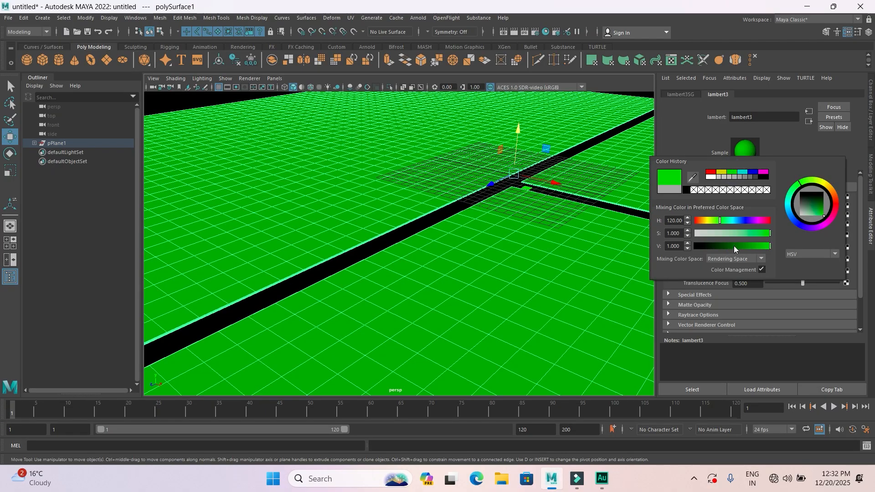
pyautogui.click(733, 246)
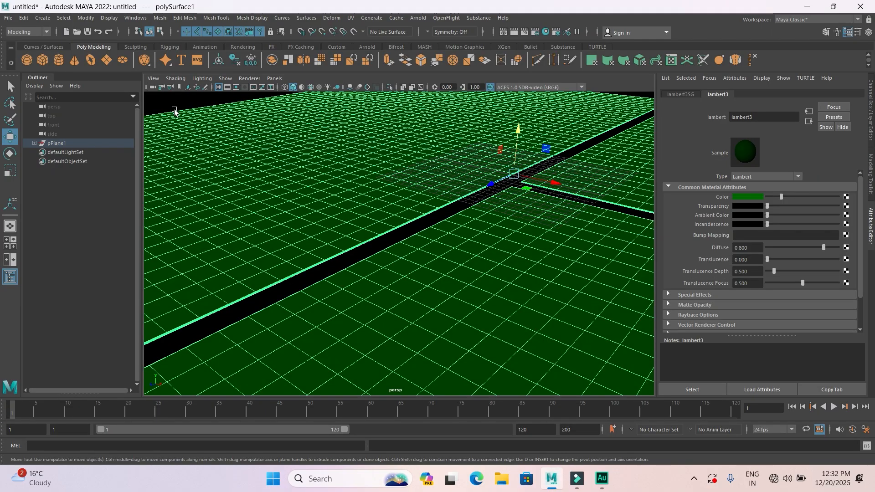
pyautogui.click(175, 108)
# Hide the viewport grid to show the whole green ground with its road unobstructed
pyautogui.keyDown('alt'); pyautogui.moveTo(359, 245); pyautogui.dragTo(429, 201); pyautogui.keyUp('alt')
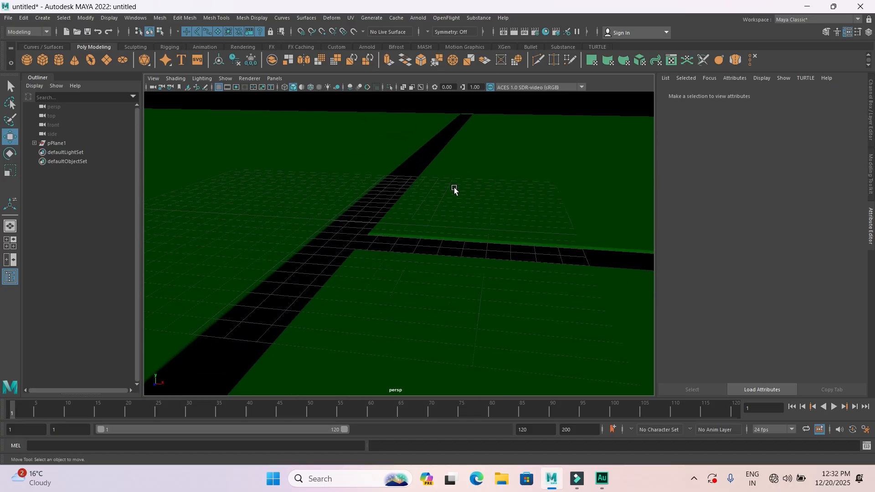
pyautogui.click(218, 89)
pyautogui.keyDown('alt'); pyautogui.moveTo(403, 257); pyautogui.dragTo(389, 281); pyautogui.keyUp('alt')
pyautogui.scroll(-10, 389, 281)
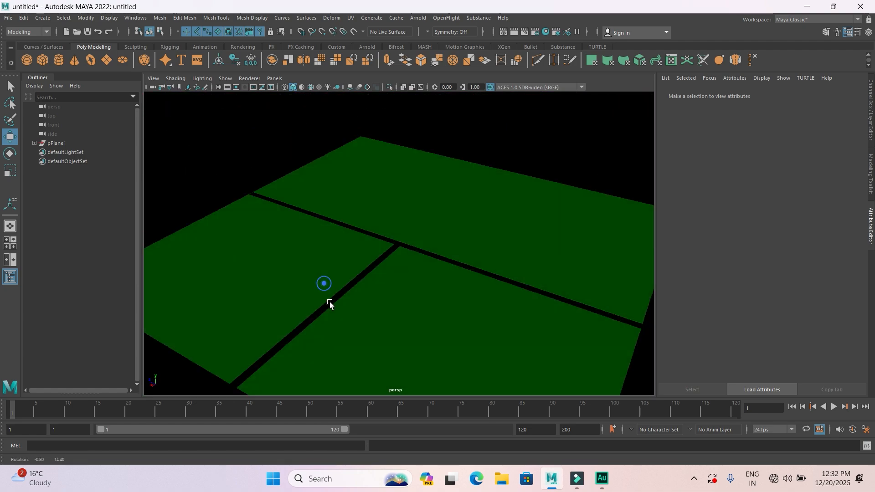
# Insert two closely spaced lengthwise edge loops along the black road mesh with the Insert Edge Loop tool
pyautogui.keyDown('alt'); pyautogui.moveTo(329, 305); pyautogui.dragTo(346, 276); pyautogui.keyUp('alt')
pyautogui.scroll(5, 346, 275)
pyautogui.keyDown('alt'); pyautogui.moveTo(433, 315); pyautogui.dragTo(583, 422, button='middle'); pyautogui.keyUp('alt')
pyautogui.scroll(4, 234, 258)
pyautogui.keyDown('alt'); pyautogui.moveTo(545, 331); pyautogui.dragTo(265, 242); pyautogui.keyUp('alt')
pyautogui.click(266, 242)
pyautogui.rightClick(266, 234)
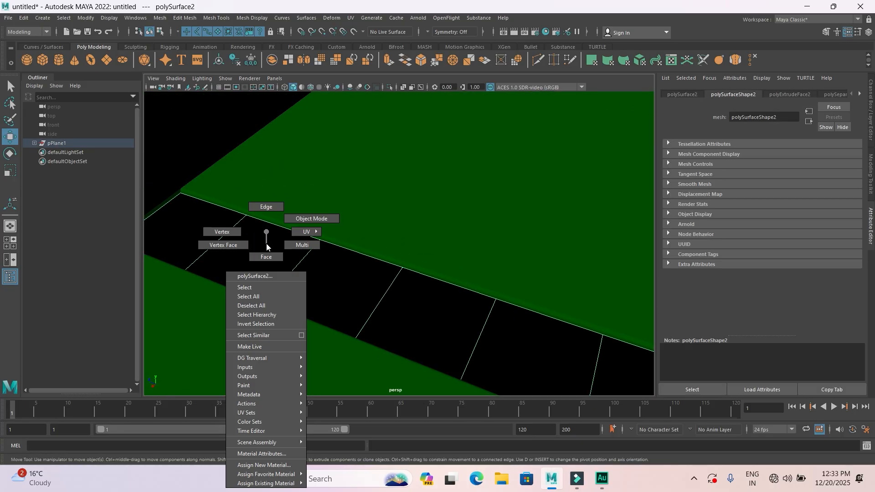
pyautogui.moveTo(307, 221); pyautogui.dragTo(307, 221, button='right')
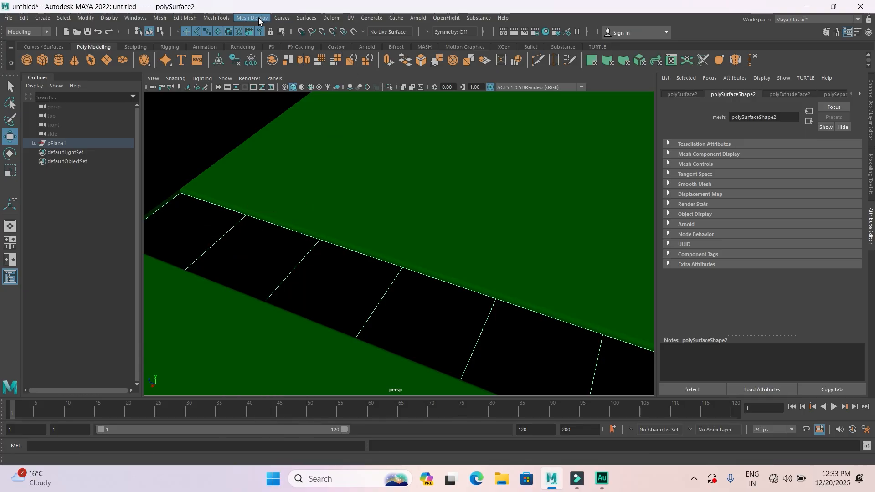
pyautogui.click(224, 19)
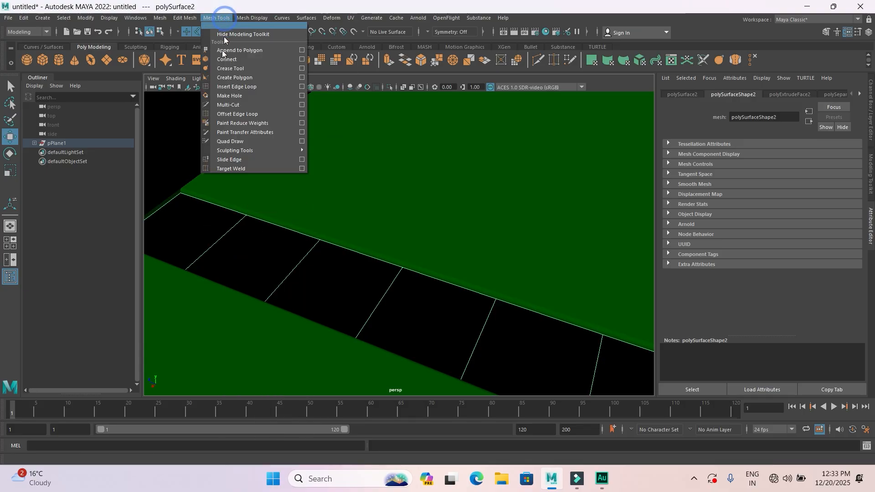
pyautogui.click(258, 85)
pyautogui.click(228, 233)
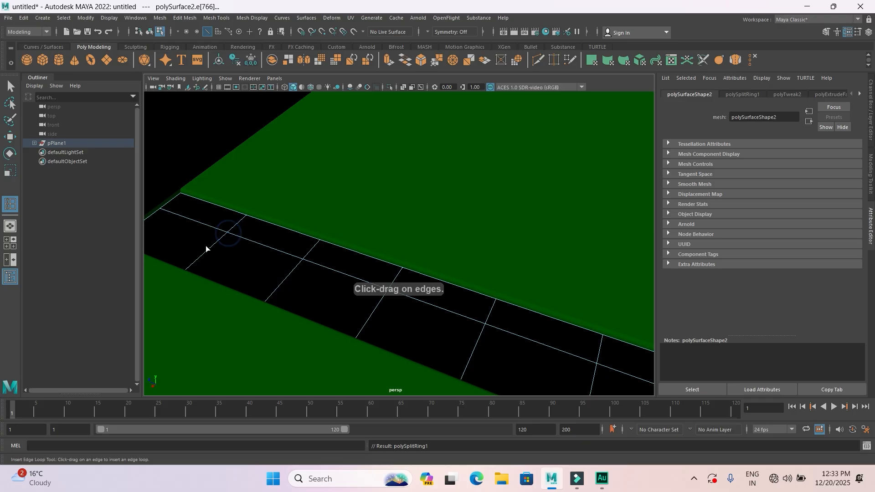
pyautogui.moveTo(216, 244); pyautogui.dragTo(231, 247)
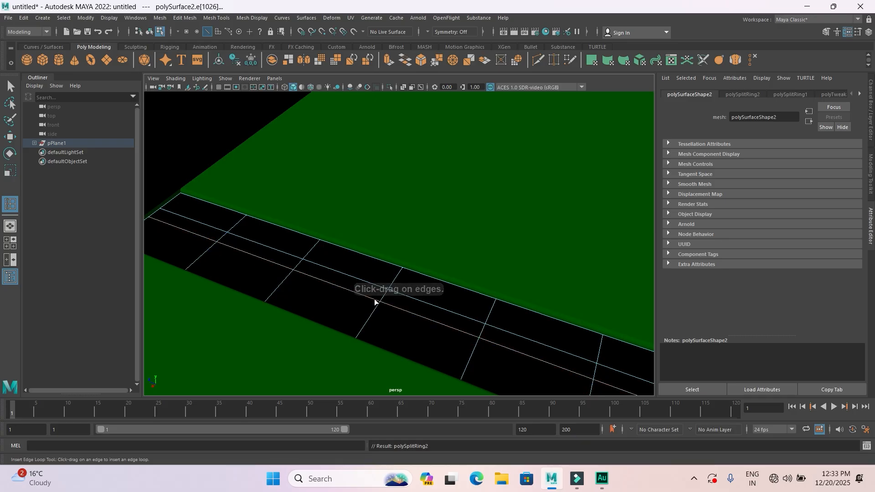
# Leave the edge loop tool, return the road mesh to object mode and clear the selection
pyautogui.scroll(-4, 551, 322)
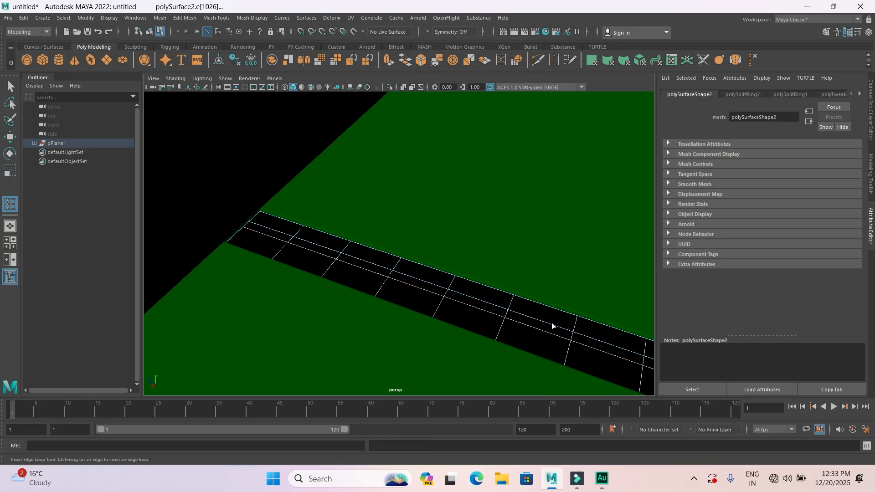
pyautogui.scroll(2, 550, 323)
pyautogui.scroll(1, 236, 310)
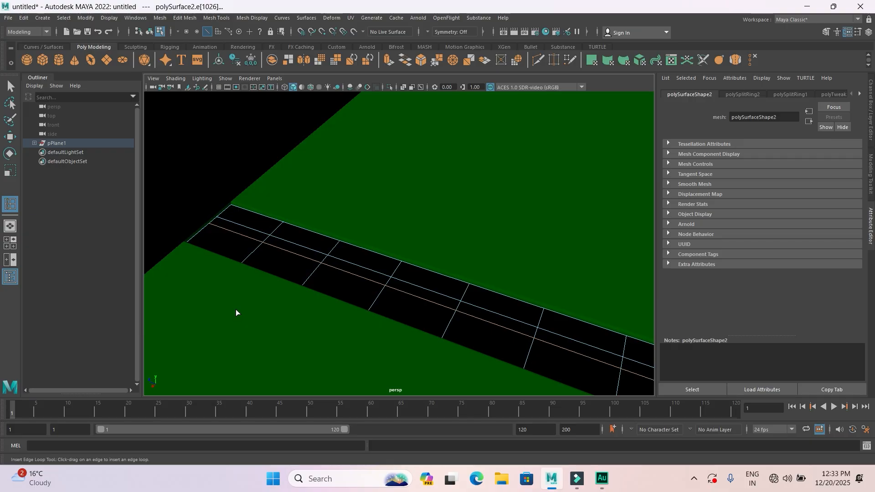
pyautogui.scroll(1, 236, 310)
pyautogui.click(11, 137)
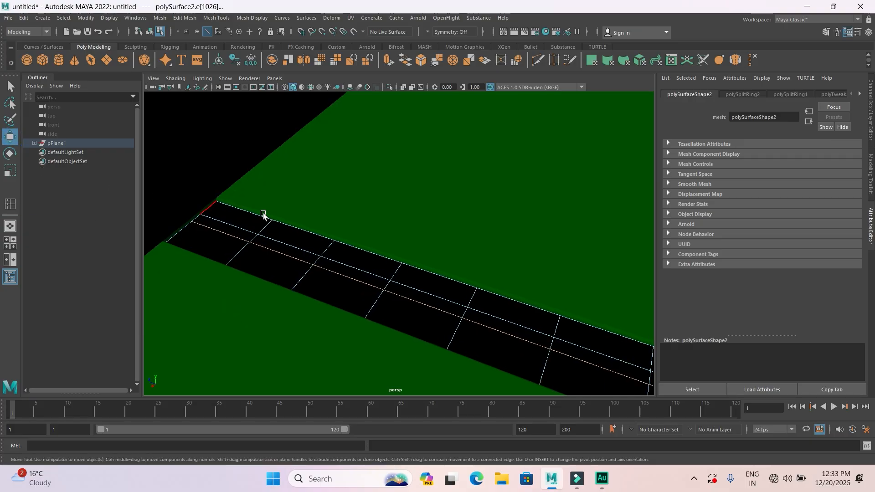
pyautogui.moveTo(264, 216); pyautogui.dragTo(314, 197, button='right')
pyautogui.click(216, 136)
# Create a thin, flat polygon cube strip on the road near its end and adjust its position and width
pyautogui.click(239, 222)
pyautogui.click(42, 60)
pyautogui.moveTo(246, 240); pyautogui.dragTo(272, 248)
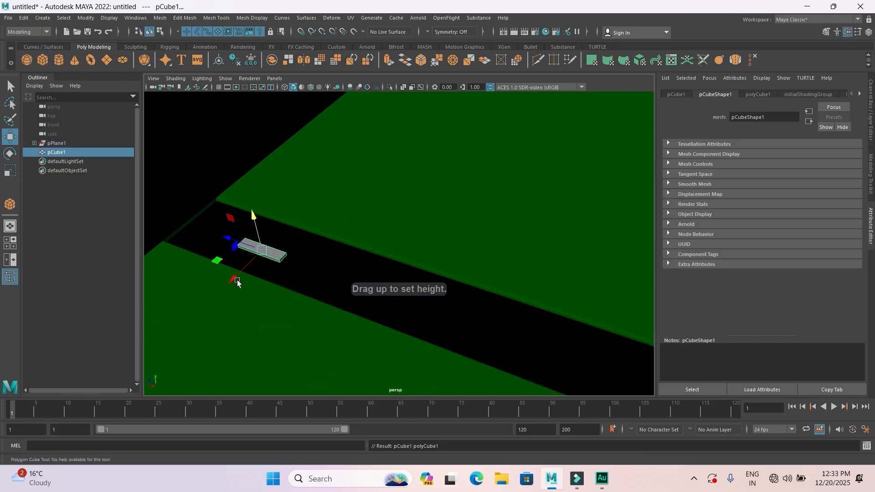
pyautogui.moveTo(233, 283); pyautogui.dragTo(260, 216)
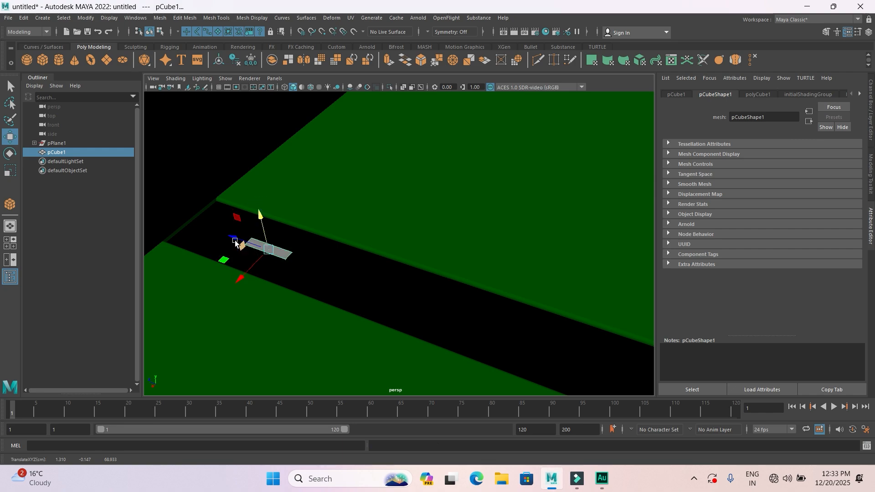
pyautogui.click(10, 171)
pyautogui.moveTo(209, 268); pyautogui.dragTo(265, 276)
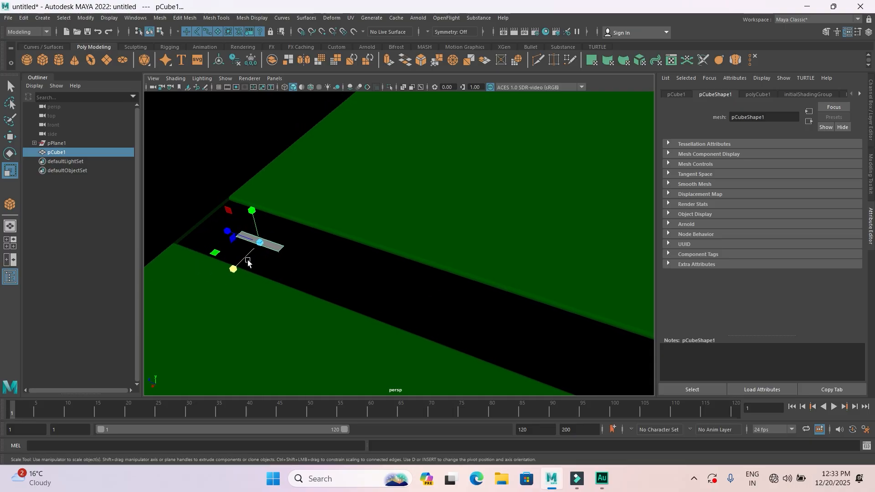
# Bevel the top face of the road-marking strip with 4 segments
pyautogui.press('f')
pyautogui.scroll(-6, 442, 283)
pyautogui.keyDown('alt'); pyautogui.moveTo(432, 294); pyautogui.dragTo(441, 280); pyautogui.keyUp('alt')
pyautogui.moveTo(441, 280)
pyautogui.keyDown('alt'); pyautogui.mouseDown(button='middle')
pyautogui.moveTo(296, 299)
pyautogui.moveTo(455, 283)
pyautogui.mouseUp(button='middle'); pyautogui.keyUp('alt')
pyautogui.scroll(3, 299, 299)
pyautogui.moveTo(363, 270); pyautogui.dragTo(363, 263, button='right')
pyautogui.click(359, 264)
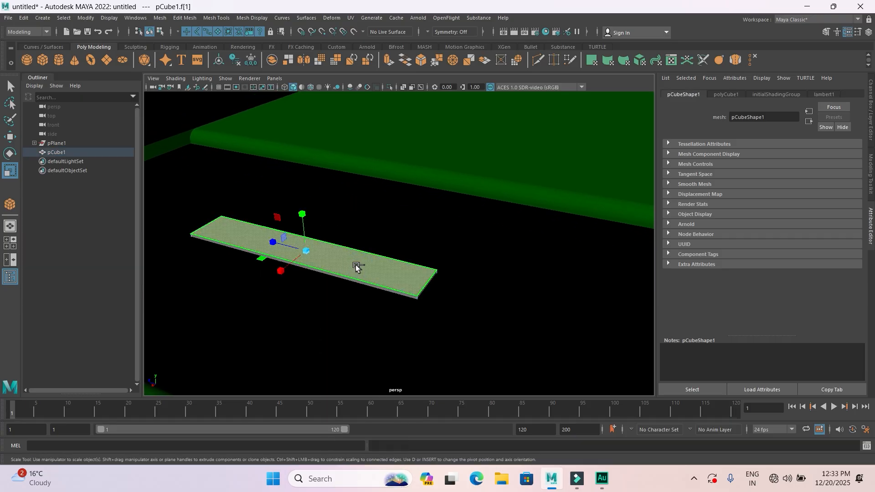
pyautogui.hotkey('ctrl', 'b')
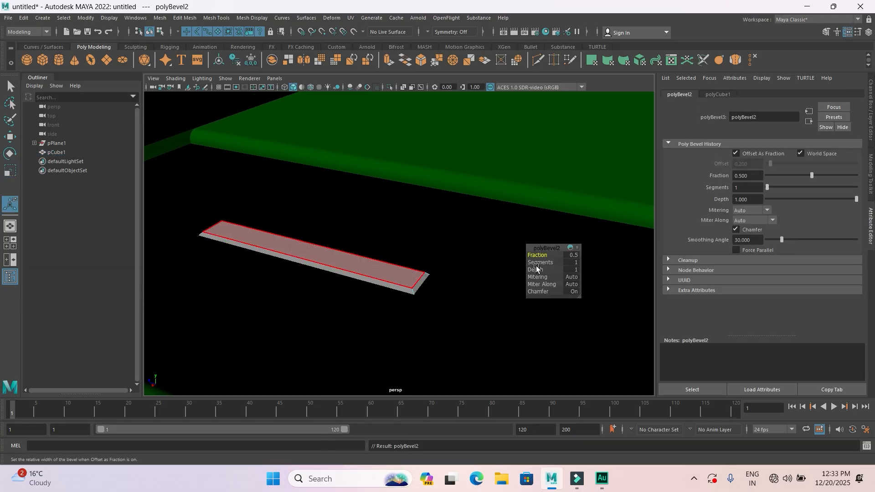
pyautogui.moveTo(540, 262)
pyautogui.mouseDown()
pyautogui.moveTo(561, 262)
pyautogui.moveTo(547, 263)
pyautogui.mouseUp()
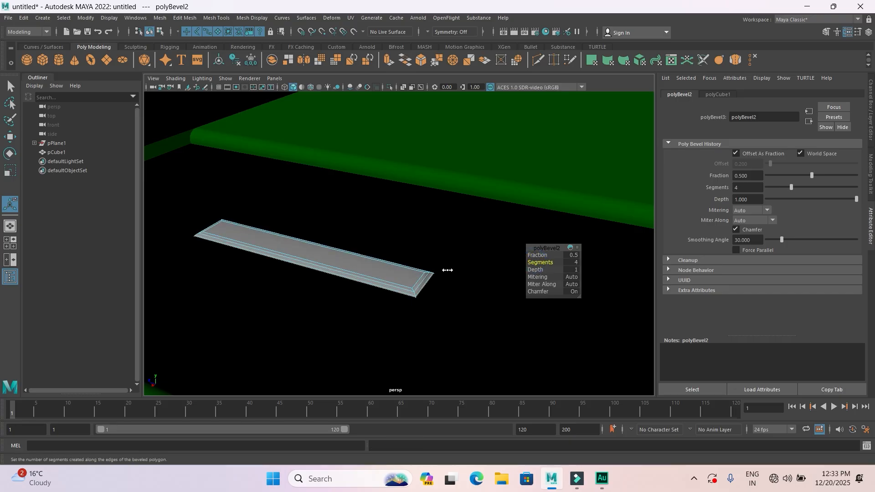
# Return the bevelled strip to object mode and select it as a whole object
pyautogui.rightClick(376, 271)
pyautogui.moveTo(377, 270); pyautogui.dragTo(421, 220, button='right')
pyautogui.scroll(-3, 413, 232)
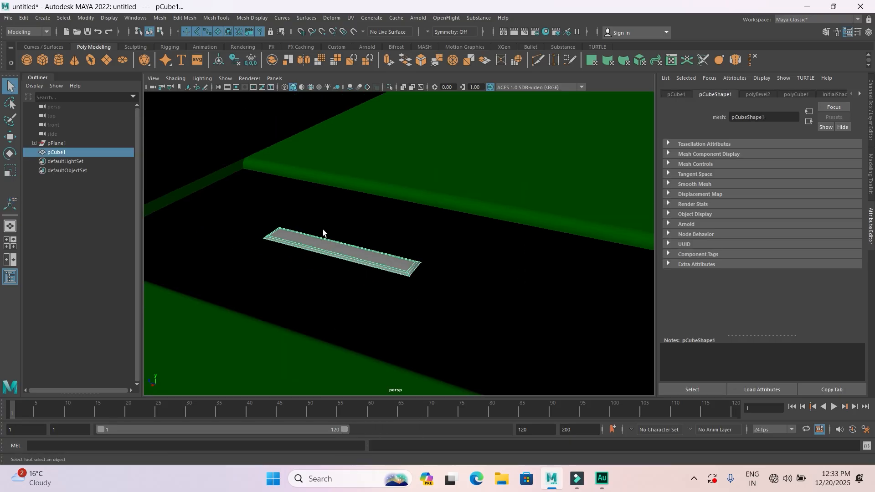
pyautogui.click(181, 124)
pyautogui.click(321, 242)
pyautogui.scroll(-2, 158, 218)
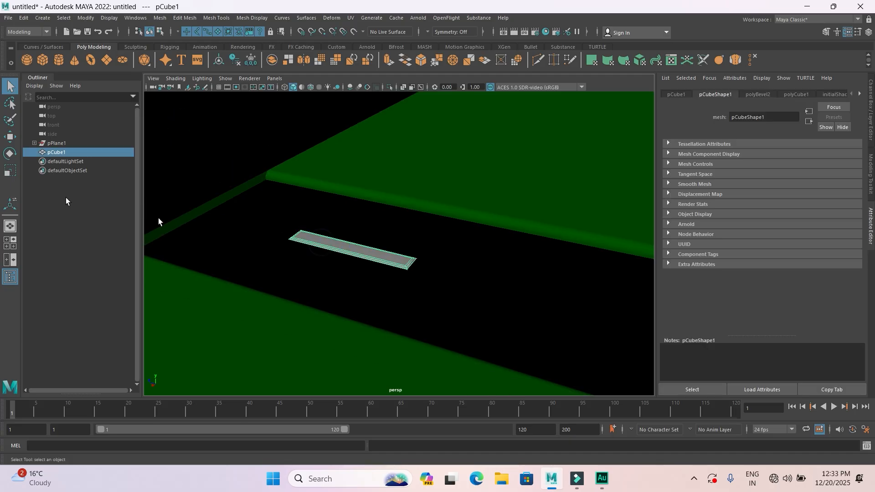
# Shorten the lane-marking strip along the road's direction to a Z scale of about 0.59
pyautogui.click(8, 141)
pyautogui.scroll(-3, 396, 264)
pyautogui.keyDown('alt'); pyautogui.moveTo(410, 293); pyautogui.dragTo(413, 305); pyautogui.keyUp('alt')
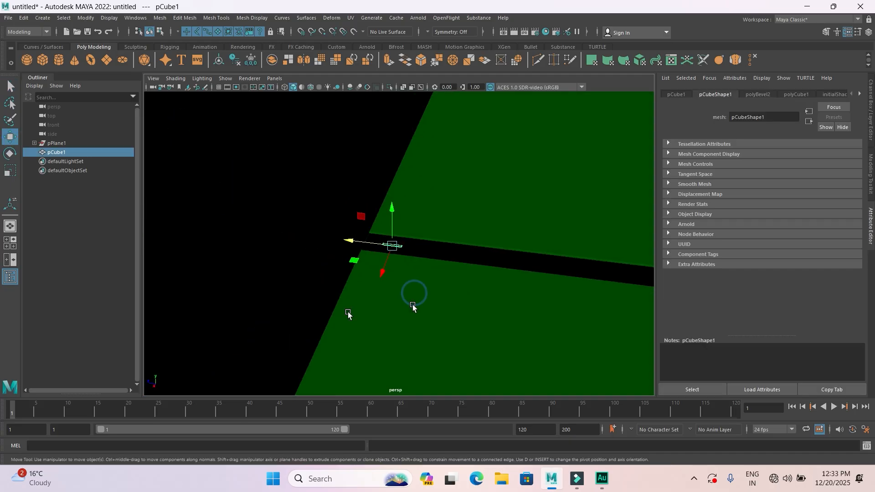
pyautogui.keyDown('alt'); pyautogui.moveTo(413, 305); pyautogui.dragTo(322, 306, button='middle'); pyautogui.keyUp('alt')
pyautogui.scroll(5, 274, 287)
pyautogui.keyDown('alt'); pyautogui.moveTo(448, 286); pyautogui.dragTo(495, 280, button='middle'); pyautogui.keyUp('alt')
pyautogui.scroll(-2, 494, 280)
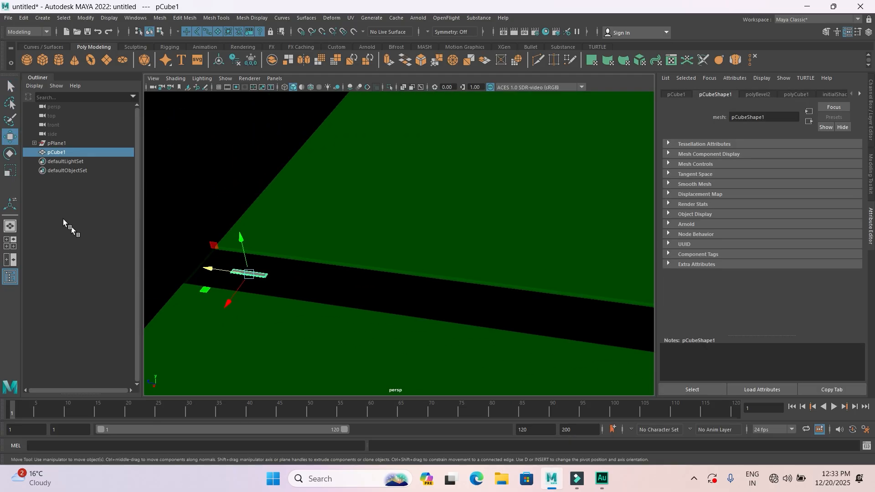
pyautogui.click(12, 170)
pyautogui.moveTo(214, 274); pyautogui.dragTo(225, 273)
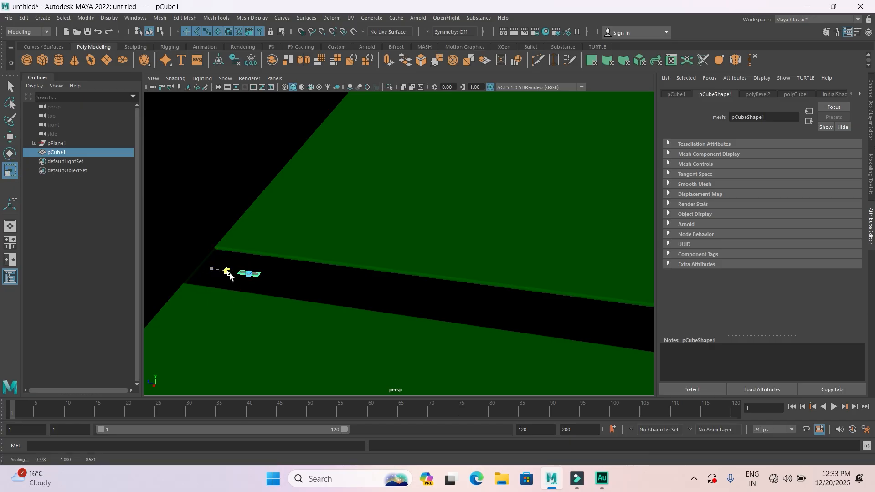
# Duplicate the lane-marking strip along the main road and repeat the copies at equal spacing until they reach the far end
pyautogui.click(10, 137)
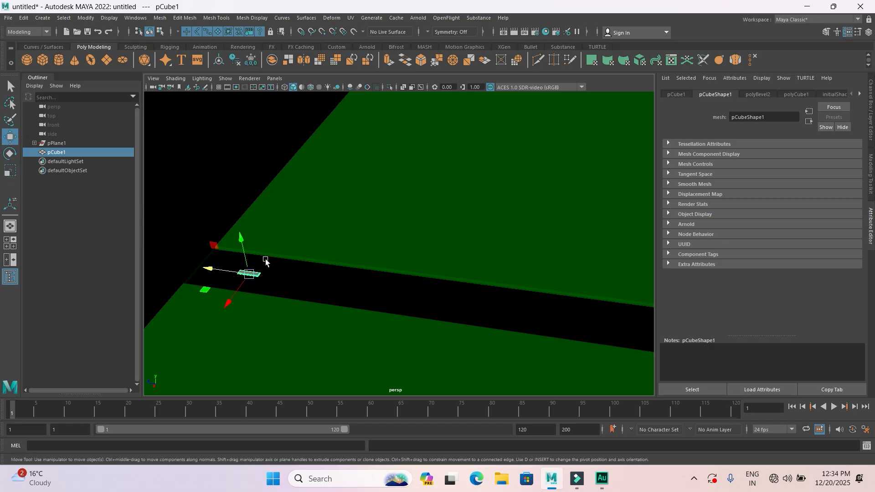
pyautogui.moveTo(209, 268); pyautogui.dragTo(275, 279)
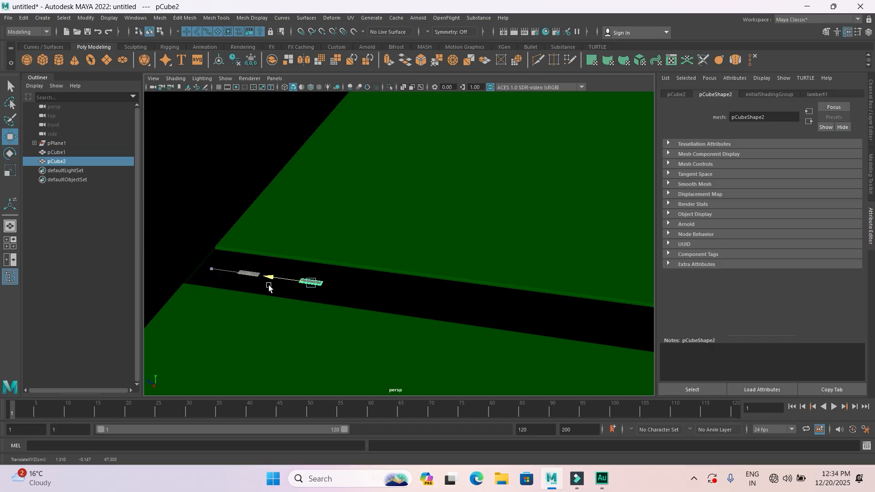
pyautogui.hotkey('shift', 'd')
pyautogui.hotkey('shift', 'd')
pyautogui.hotkey('shift', 'd')
pyautogui.hotkey('shift', 'd')
pyautogui.hotkey('shift', 'd')
pyautogui.hotkey('shift', 'd')
pyautogui.hotkey('shift', 'd')
pyautogui.hotkey('shift', 'd')
pyautogui.hotkey('shift', 'd')
pyautogui.hotkey('shift', 'd')
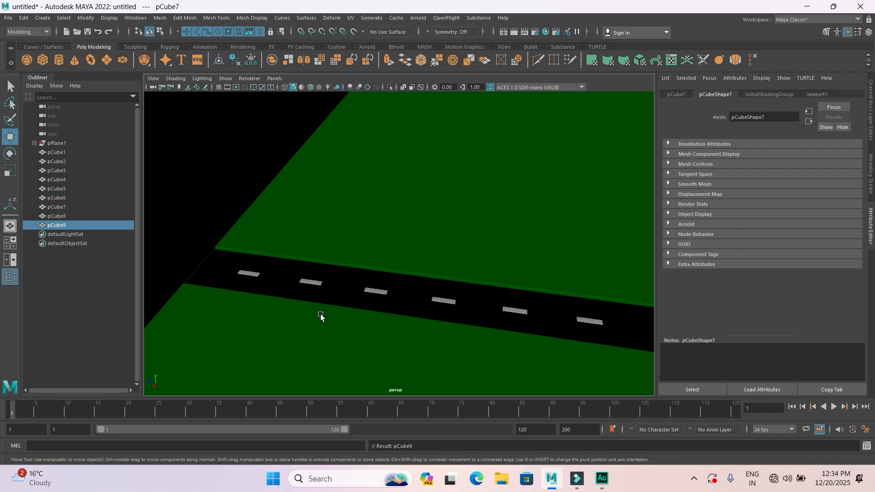
pyautogui.scroll(-5, 328, 317)
pyautogui.scroll(-3, 328, 316)
pyautogui.hotkey('shift', 'd')
pyautogui.hotkey('shift', 'd')
pyautogui.hotkey('shift', 'd')
pyautogui.hotkey('shift', 'd')
pyautogui.hotkey('shift', 'd')
pyautogui.hotkey('shift', 'd')
pyautogui.hotkey('shift', 'd')
pyautogui.hotkey('shift', 'd')
pyautogui.hotkey('shift', 'd')
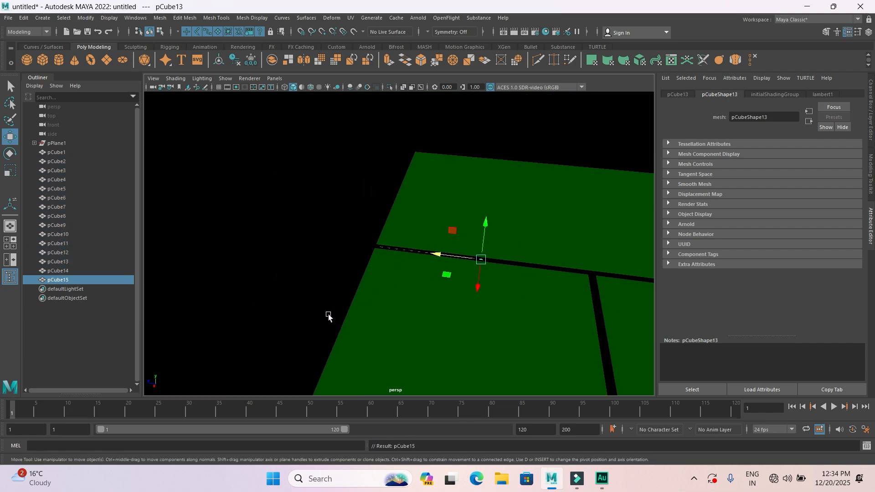
pyautogui.hotkey('shift', 'd')
pyautogui.hotkey('shift', 'd')
pyautogui.hotkey('shift', 'd')
pyautogui.hotkey('shift', 'd')
pyautogui.hotkey('shift', 'd')
pyautogui.hotkey('shift', 'd')
pyautogui.hotkey('shift', 'd')
pyautogui.hotkey('shift', 'd')
pyautogui.hotkey('shift', 'd')
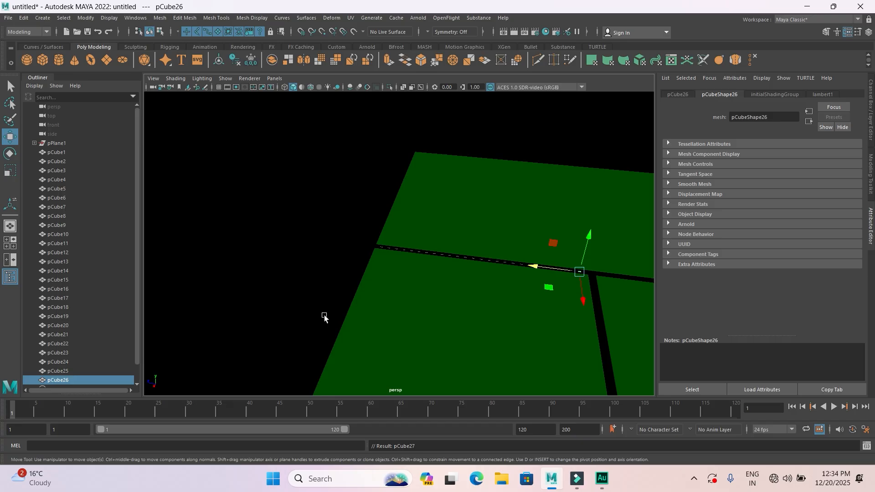
pyautogui.hotkey('shift', 'd')
pyautogui.hotkey('shift', 'd')
pyautogui.hotkey('shift', 'd')
pyautogui.hotkey('shift', 'd')
pyautogui.hotkey('shift', 'd')
pyautogui.hotkey('shift', 'd')
pyautogui.hotkey('shift', 'd')
pyautogui.hotkey('shift', 'd')
pyautogui.hotkey('shift', 'd')
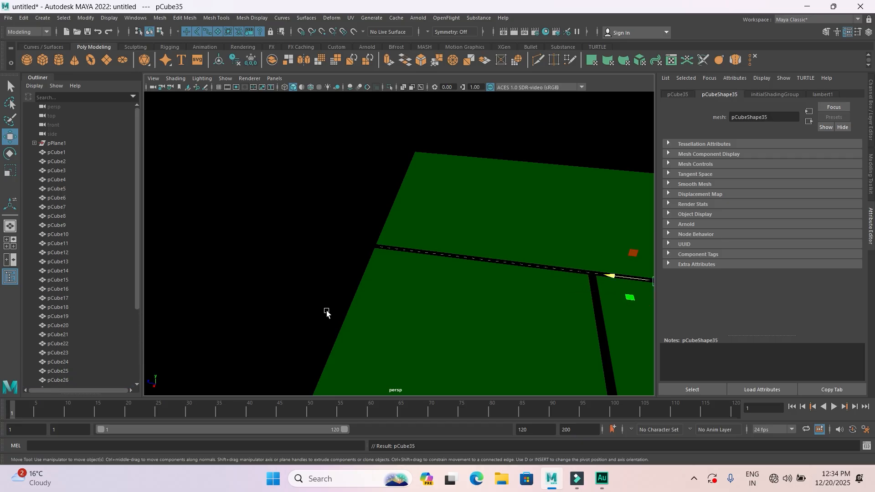
pyautogui.scroll(-5, 329, 311)
pyautogui.scroll(-2, 355, 309)
pyautogui.hotkey('shift', 'd')
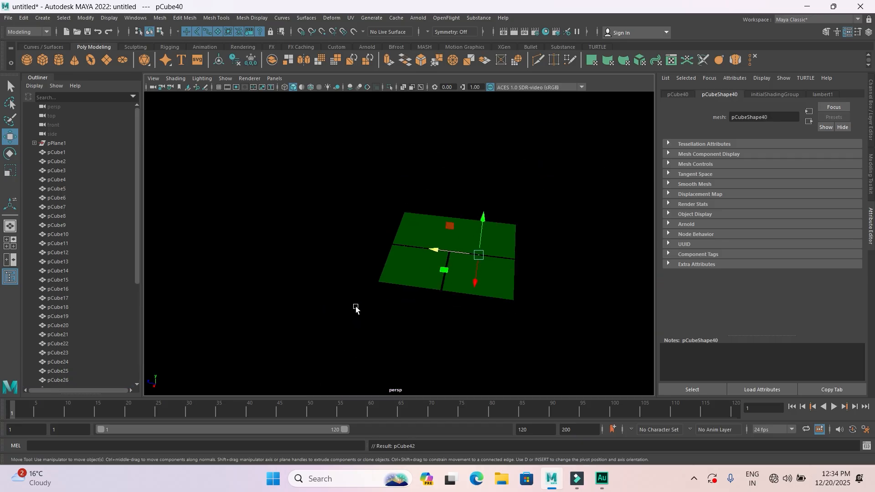
pyautogui.hotkey('shift', 'd')
pyautogui.hotkey('shift', 'd')
pyautogui.hotkey('shift', 'd')
pyautogui.hotkey('shift', 'd')
pyautogui.hotkey('shift', 'd')
pyautogui.hotkey('shift', 'd')
pyautogui.hotkey('shift', 'd')
pyautogui.hotkey('shift', 'd')
pyautogui.hotkey('shift', 'd')
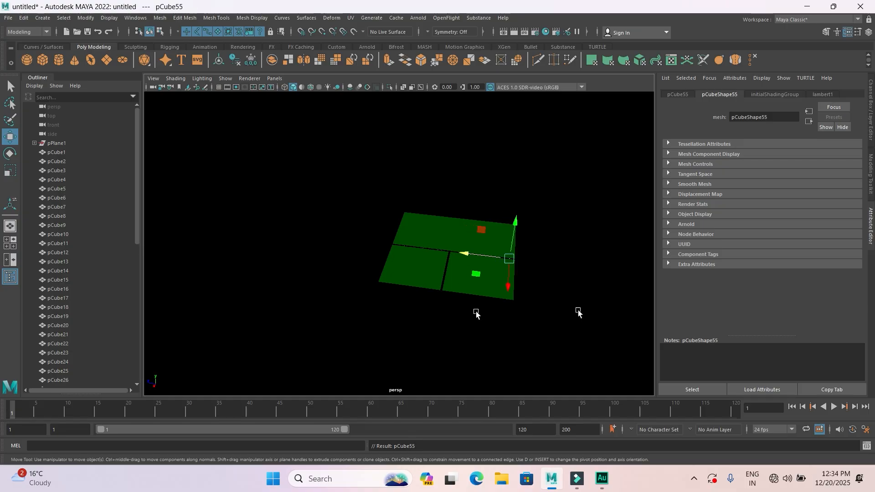
# Duplicate the strip beside the T-junction and place the copy at the start of the side road
pyautogui.scroll(6, 578, 312)
pyautogui.keyDown('alt'); pyautogui.moveTo(509, 306); pyautogui.dragTo(244, 235, button='middle'); pyautogui.keyUp('alt')
pyautogui.scroll(8, 469, 250)
pyautogui.scroll(-5, 553, 260)
pyautogui.keyDown('alt'); pyautogui.moveTo(429, 279); pyautogui.dragTo(227, 290, button='middle'); pyautogui.keyUp('alt')
pyautogui.keyDown('alt'); pyautogui.moveTo(305, 274); pyautogui.dragTo(368, 244, button='middle'); pyautogui.keyUp('alt')
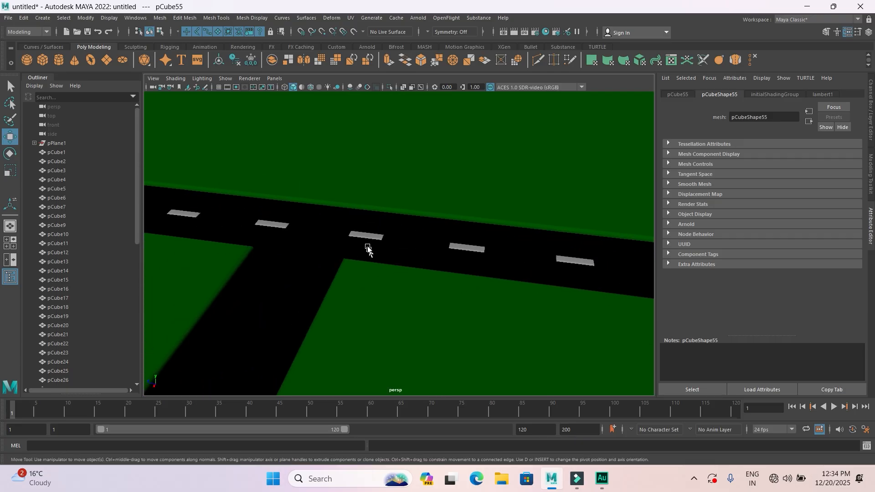
pyautogui.click(363, 236)
pyautogui.click(363, 237)
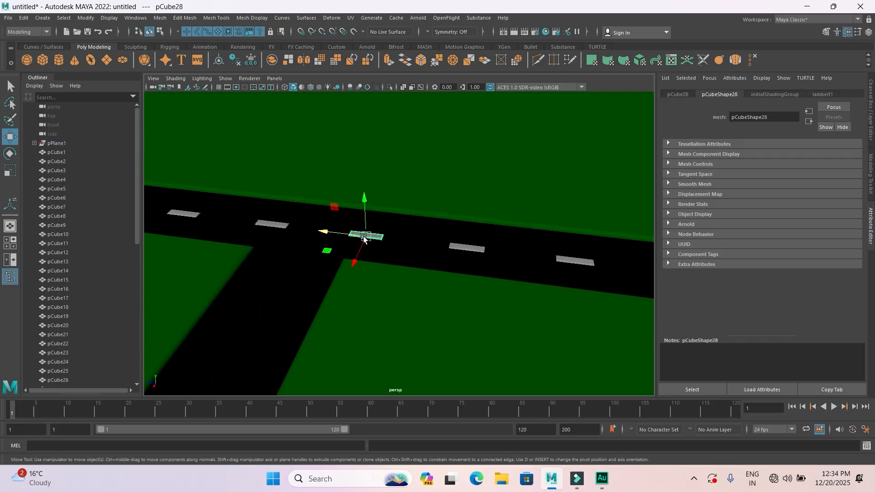
pyautogui.moveTo(356, 258)
pyautogui.keyDown('shift'); pyautogui.mouseDown()
pyautogui.moveTo(302, 326)
pyautogui.moveTo(237, 299)
pyautogui.mouseUp(); pyautogui.keyUp('shift')
# Rotate the side-road strip to 90 degrees about the Y axis so it runs along the side road
pyautogui.click(10, 154)
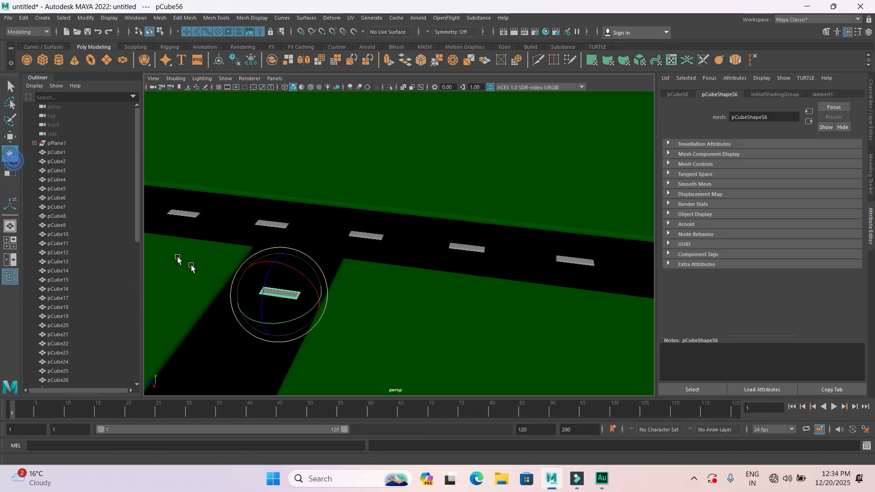
pyautogui.moveTo(264, 321); pyautogui.dragTo(314, 324)
pyautogui.click(870, 108)
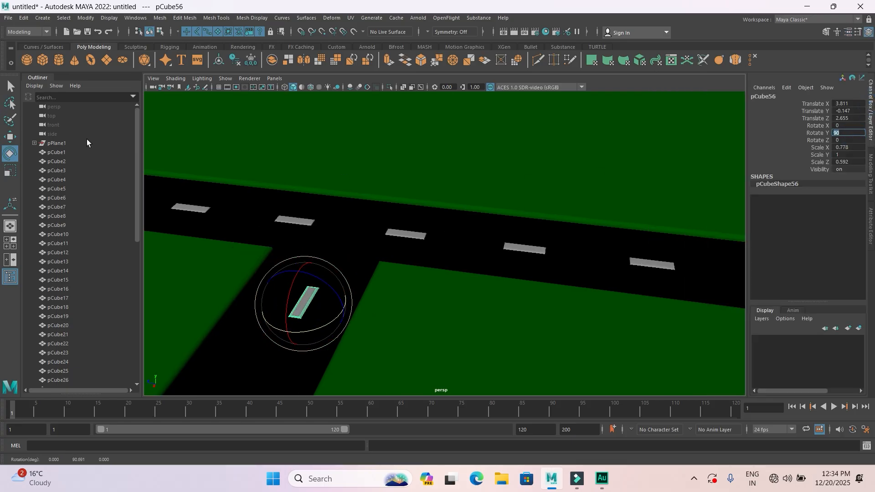
# Adjust the rotated strip's position across the side road's width and delete the extra duplicate
pyautogui.click(10, 136)
pyautogui.moveTo(276, 298); pyautogui.dragTo(630, 274)
pyautogui.hotkey('shift', 'd')
pyautogui.press('Delete')
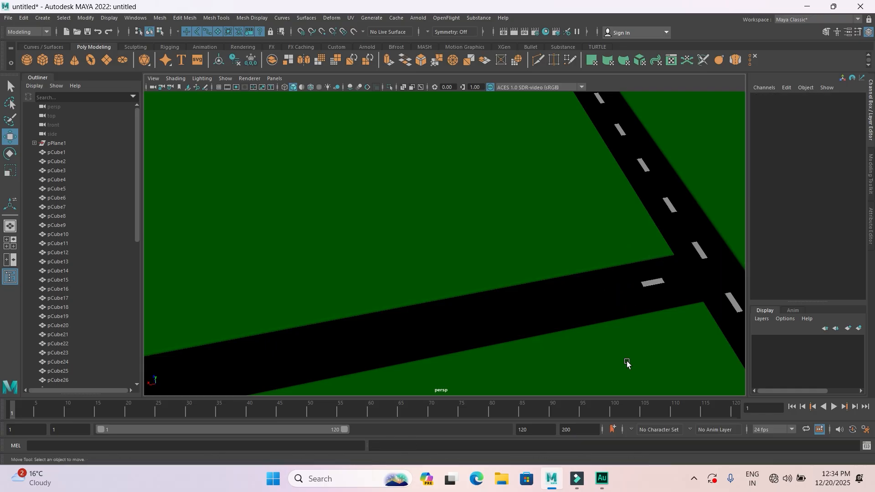
# Duplicate the rotated strip at equal spacing along the side road to the ground's edge, and clear the selection
pyautogui.click(654, 283)
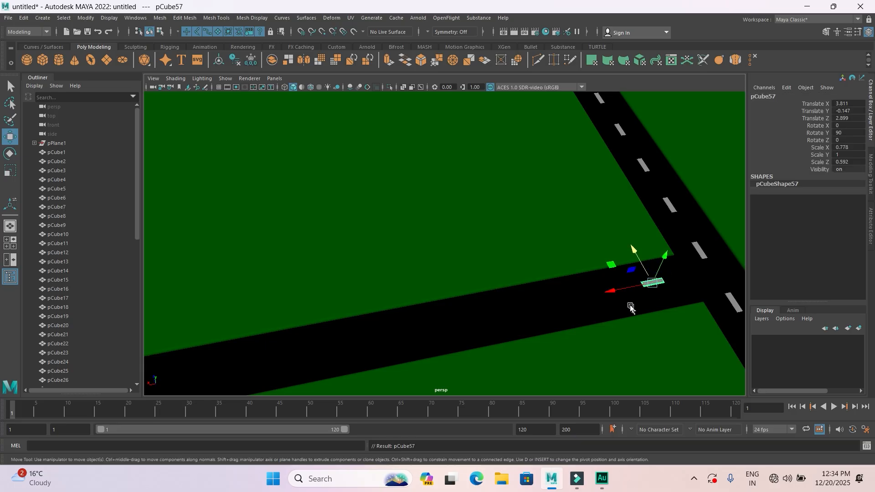
pyautogui.moveTo(614, 292); pyautogui.dragTo(517, 308)
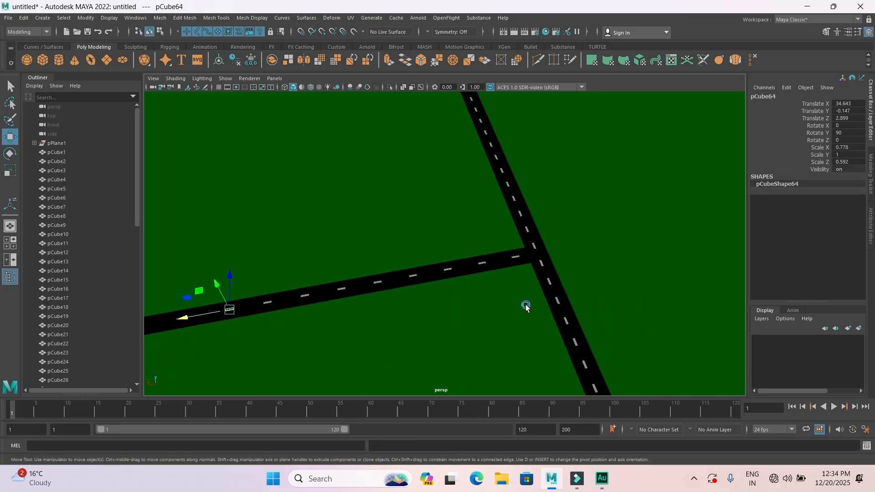
pyautogui.hotkey('shift', 'd')
pyautogui.hotkey('shift', 'd')
pyautogui.hotkey('shift', 'd')
pyautogui.hotkey('shift', 'd')
pyautogui.hotkey('shift', 'd')
pyautogui.hotkey('shift', 'd')
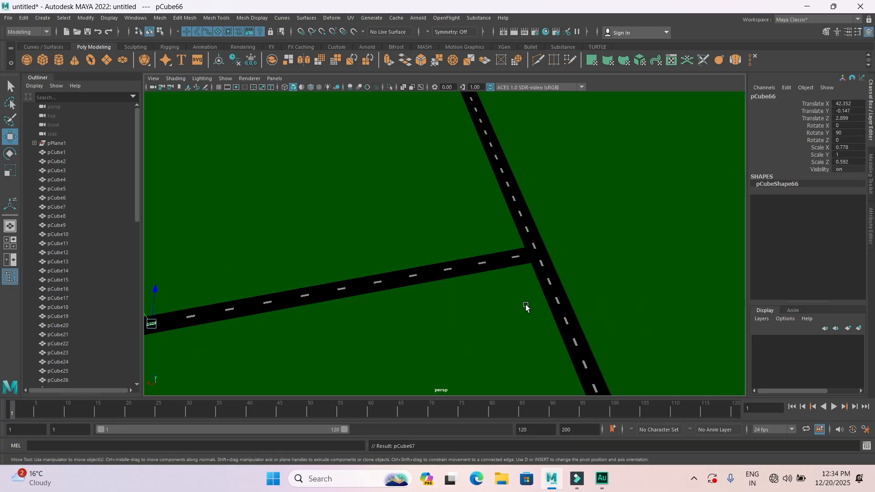
pyautogui.scroll(-5, 525, 306)
pyautogui.hotkey('shift', 'd')
pyautogui.hotkey('shift', 'd')
pyautogui.hotkey('shift', 'd')
pyautogui.hotkey('shift', 'd')
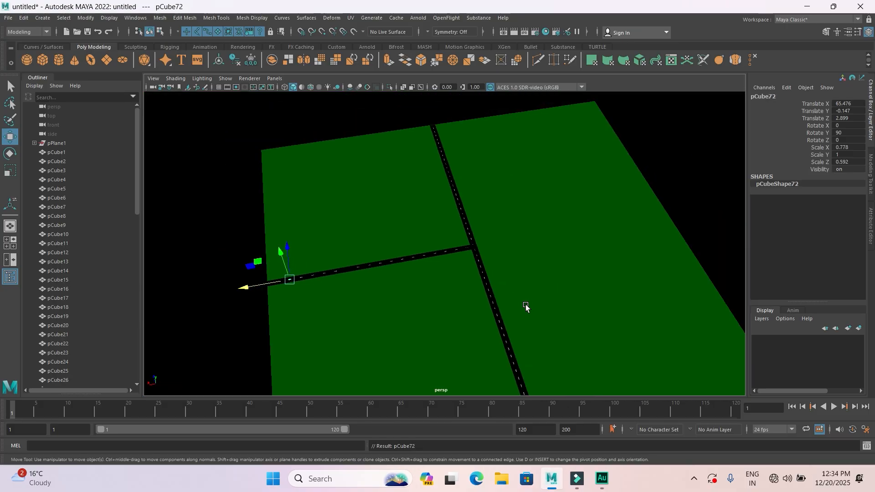
pyautogui.click(211, 346)
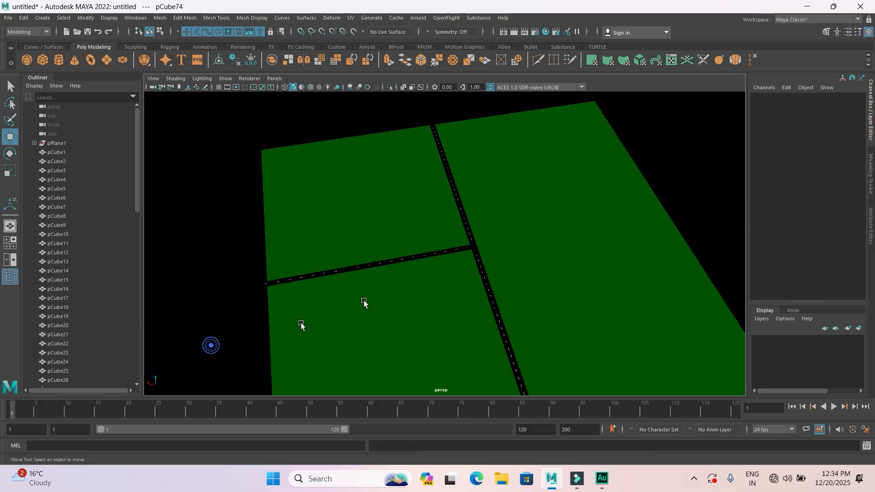
# Save the scene to the Desktop as a Maya Binary file named landscape
pyautogui.scroll(10, 472, 253)
pyautogui.keyDown('alt'); pyautogui.moveTo(620, 296); pyautogui.dragTo(586, 324); pyautogui.keyUp('alt')
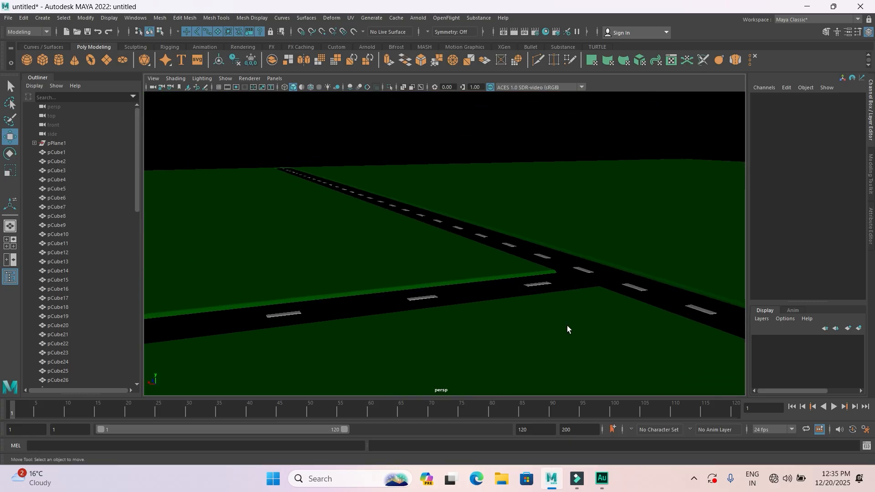
pyautogui.hotkey('ctrl', 's')
pyautogui.click(117, 147)
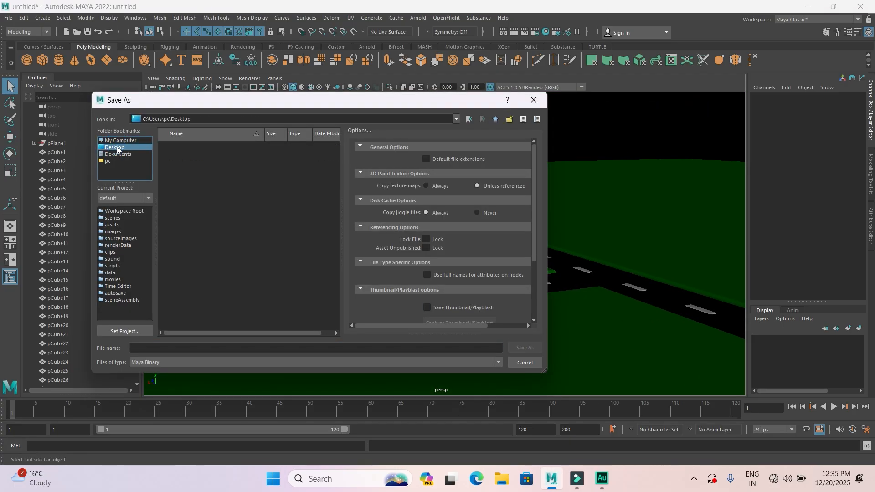
pyautogui.click(144, 347)
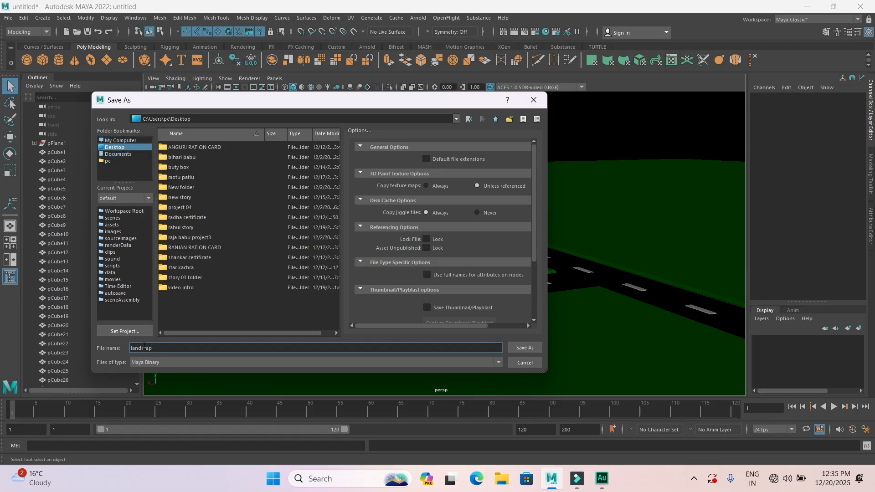
pyautogui.click(525, 348)
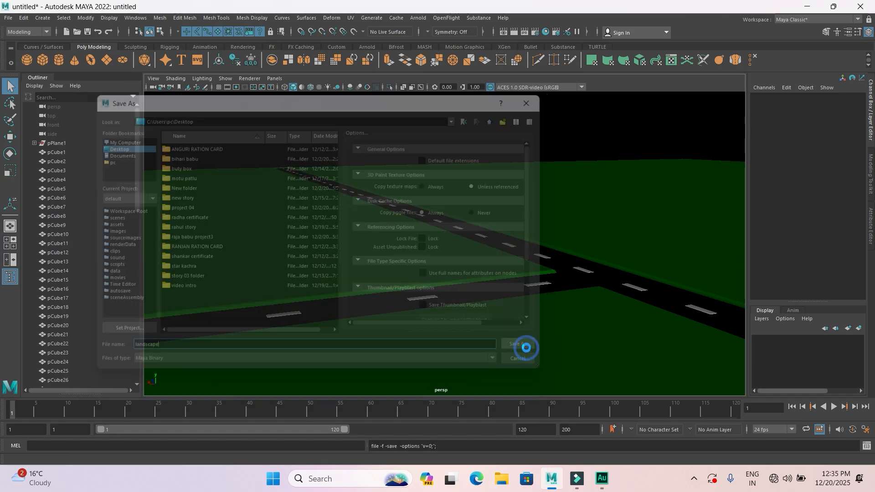
# Select the large green ground mesh beside the main road and switch it to vertex editing
pyautogui.press('w')
pyautogui.keyDown('alt'); pyautogui.moveTo(531, 340); pyautogui.dragTo(518, 297); pyautogui.keyUp('alt')
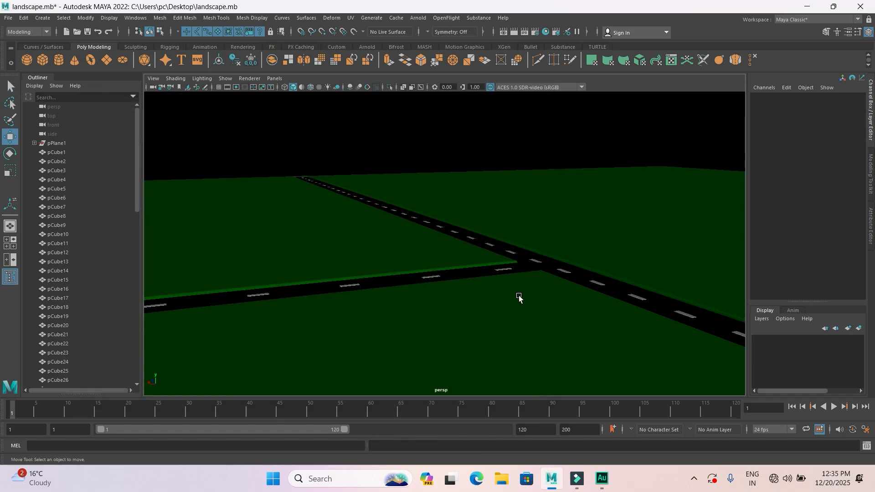
pyautogui.click(495, 222)
pyautogui.keyDown('alt'); pyautogui.moveTo(495, 223); pyautogui.dragTo(448, 242); pyautogui.keyUp('alt')
pyautogui.moveTo(448, 241); pyautogui.dragTo(383, 249, button='right')
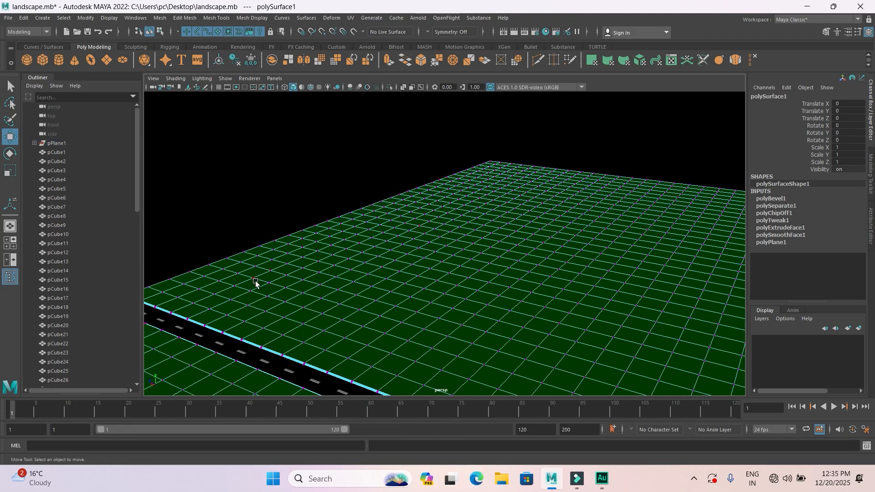
# Using soft selection, raise a ground vertex near the main road's end into a hill about 12.5 cm high
pyautogui.click(267, 282)
pyautogui.press('b')
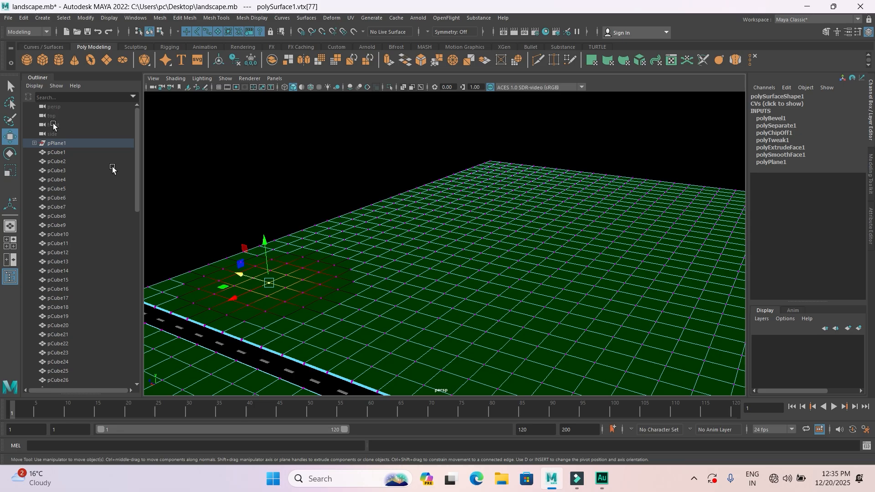
pyautogui.moveTo(266, 242); pyautogui.dragTo(252, 119)
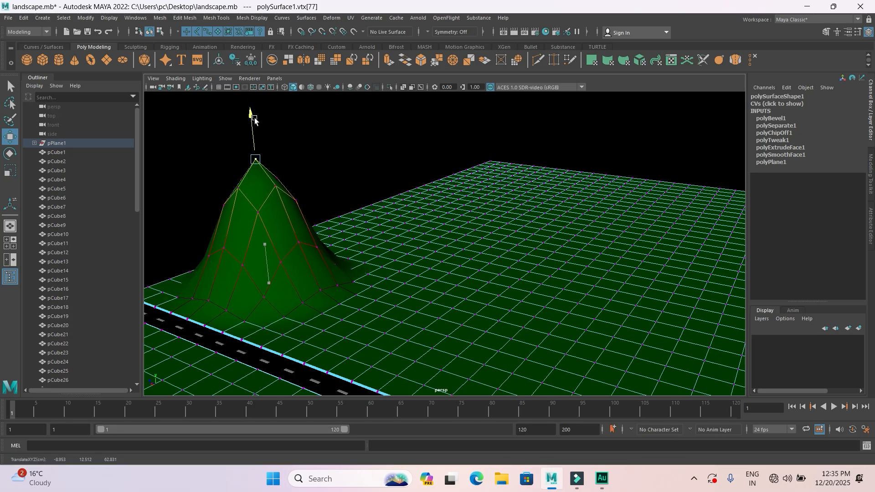
# Raise a second hill about 7.6 cm high beside the first and lift the ground in front between them about 1.7 cm
pyautogui.click(356, 234)
pyautogui.keyDown('alt'); pyautogui.moveTo(371, 270); pyautogui.dragTo(500, 217); pyautogui.keyUp('alt')
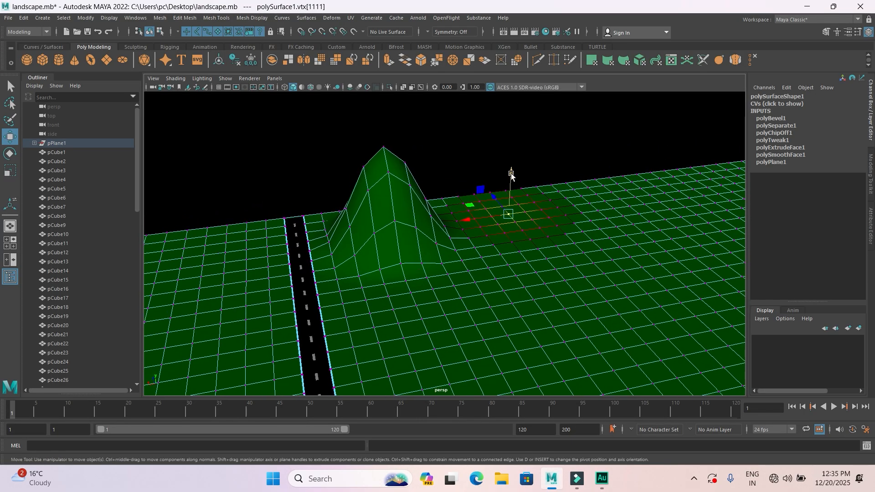
pyautogui.moveTo(512, 174); pyautogui.dragTo(515, 114)
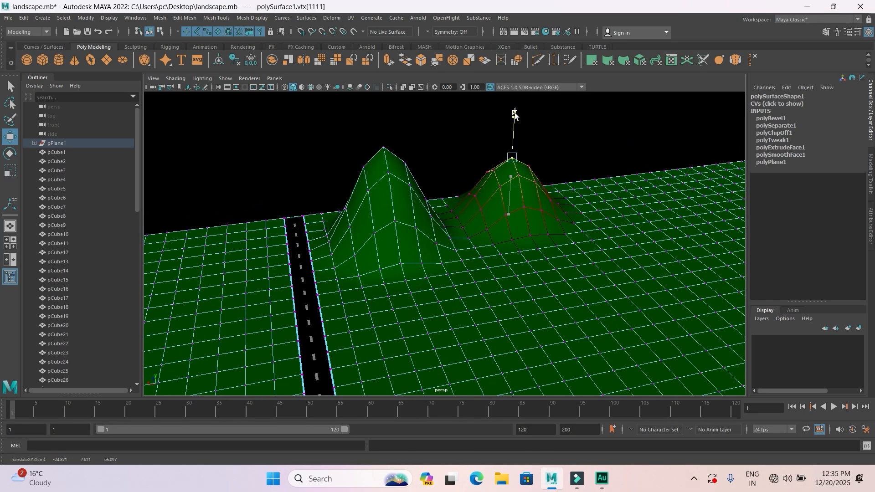
pyautogui.click(476, 247)
pyautogui.moveTo(479, 209); pyautogui.dragTo(474, 195)
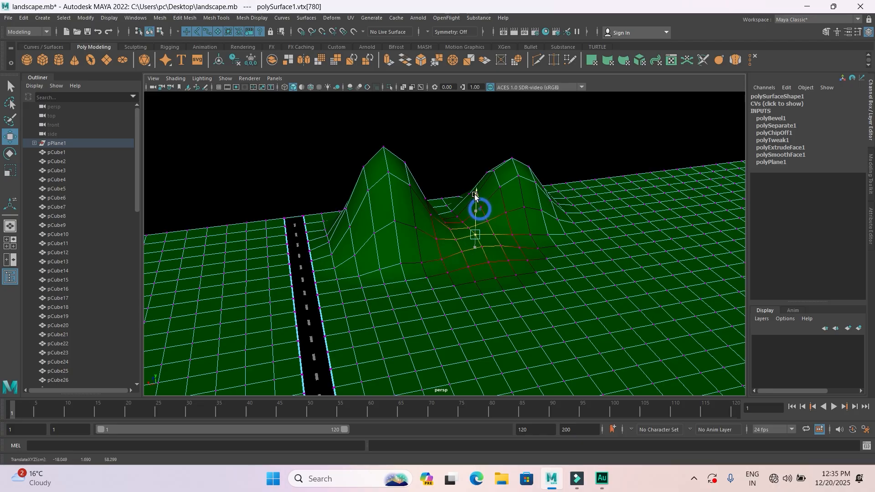
# Continue the row along the ground's outer edge with two soft-selected hills about 7.9 cm and 9.8 cm high
pyautogui.keyDown('alt'); pyautogui.moveTo(565, 268); pyautogui.dragTo(287, 306); pyautogui.keyUp('alt')
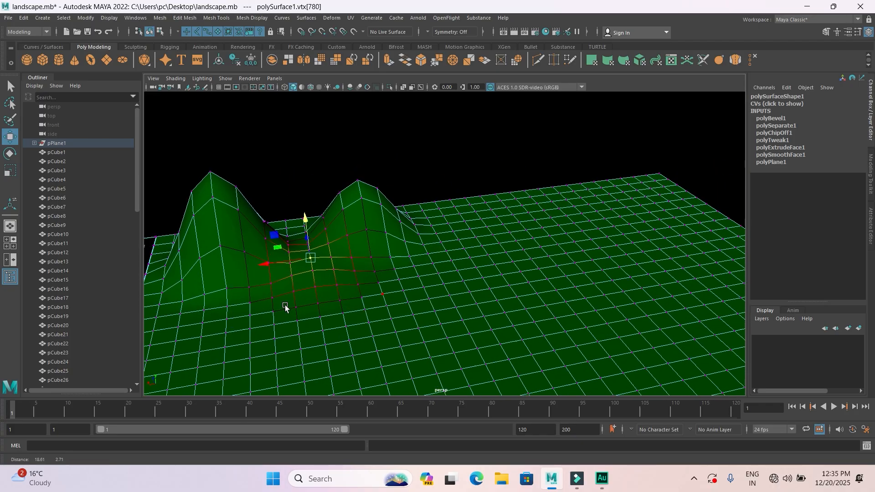
pyautogui.click(461, 232)
pyautogui.moveTo(470, 202); pyautogui.dragTo(457, 137)
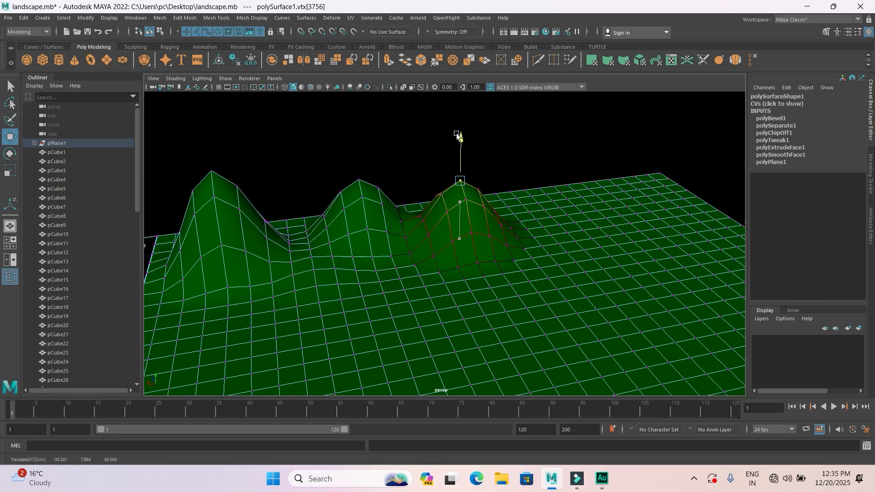
pyautogui.click(549, 228)
pyautogui.moveTo(547, 191); pyautogui.dragTo(549, 110)
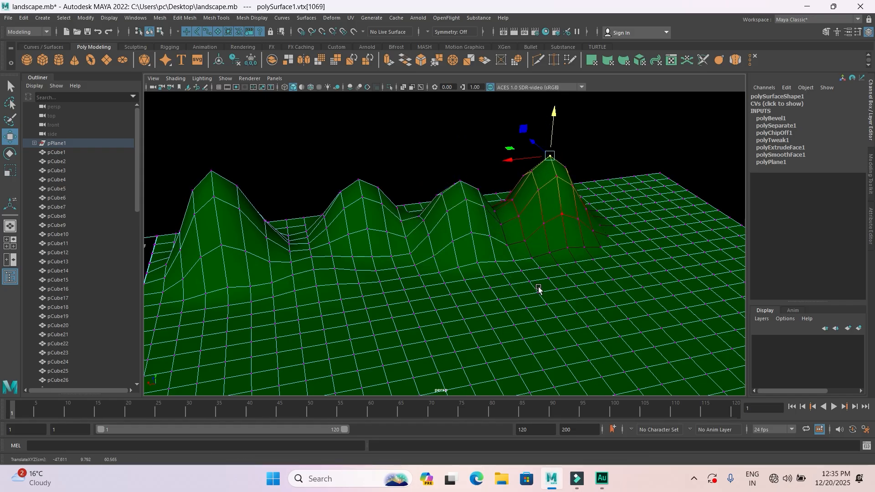
# Adjust the soft-selection falloff and raise a hill about 12.2 cm high at the ground corner ending the existing row
pyautogui.keyDown('alt'); pyautogui.moveTo(539, 279); pyautogui.dragTo(383, 264); pyautogui.keyUp('alt')
pyautogui.click(385, 269)
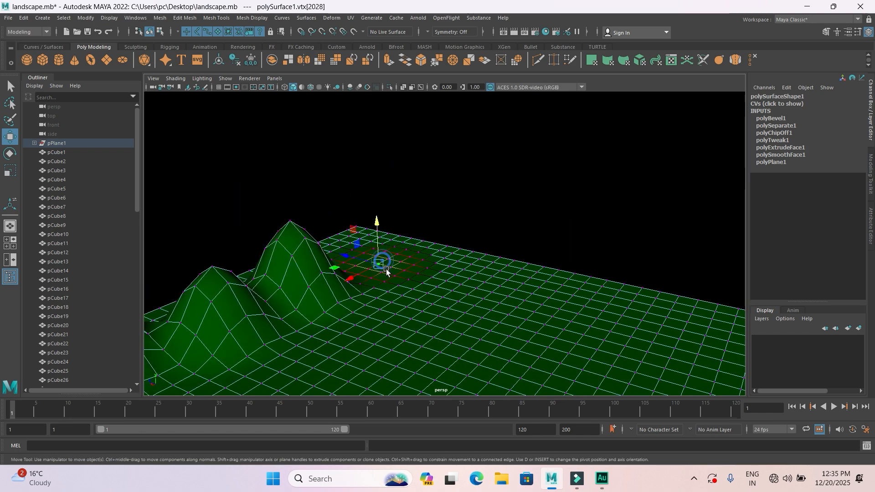
pyautogui.press('b')
pyautogui.moveTo(383, 268); pyautogui.dragTo(393, 278)
pyautogui.moveTo(375, 221); pyautogui.dragTo(369, 137)
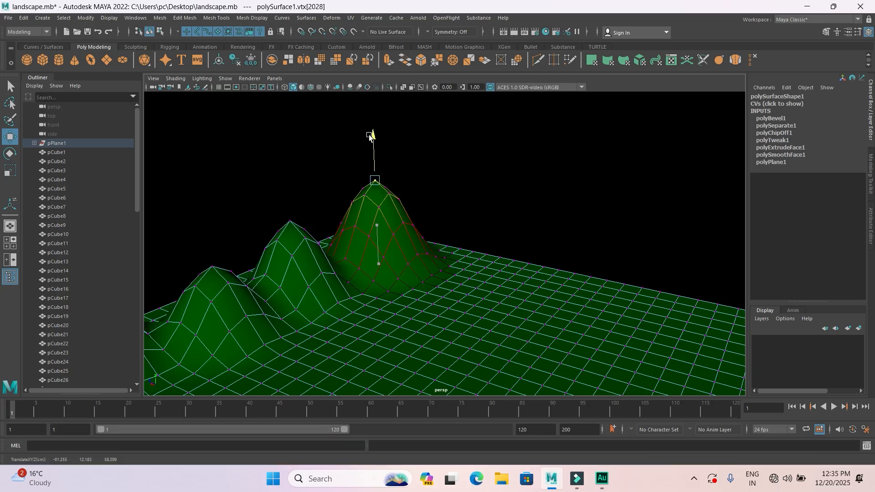
# Raise a hill past the corner hill on the adjoining edge and lift the dip between them to about 3 cm
pyautogui.click(513, 290)
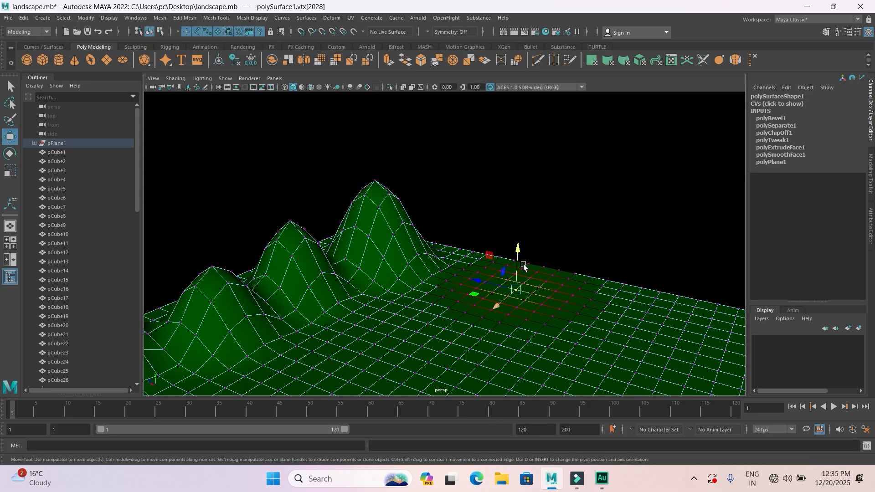
pyautogui.moveTo(519, 245); pyautogui.dragTo(517, 189)
pyautogui.click(427, 293)
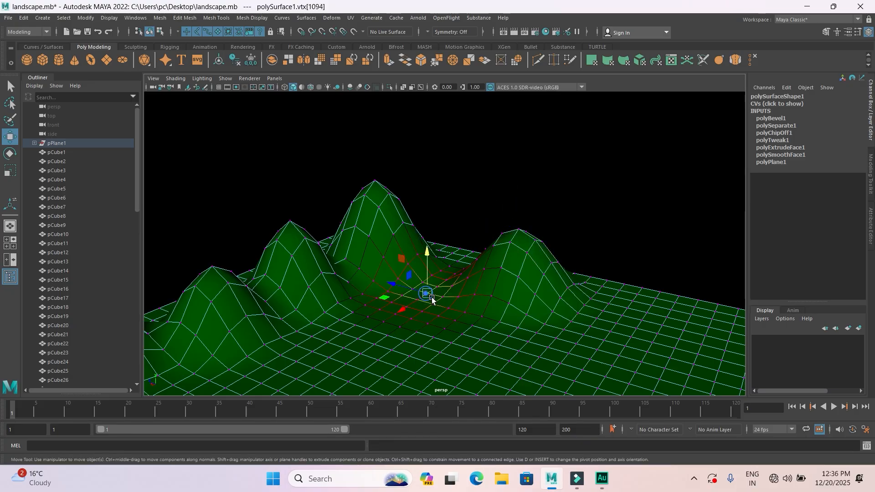
pyautogui.moveTo(423, 256); pyautogui.dragTo(424, 234)
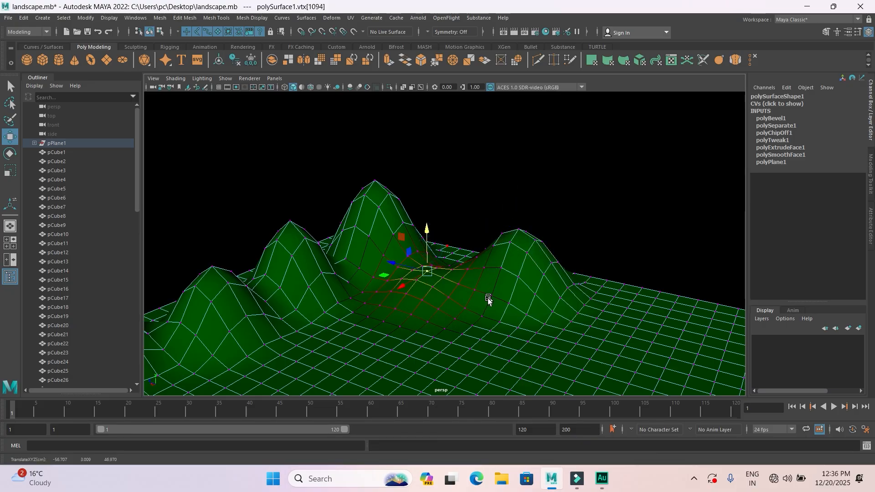
# Continue along the same edge with three soft-selected hills, making the last one about 8.6 cm high
pyautogui.keyDown('alt'); pyautogui.moveTo(452, 349); pyautogui.dragTo(441, 306); pyautogui.keyUp('alt')
pyautogui.click(397, 279)
pyautogui.moveTo(399, 239); pyautogui.dragTo(400, 177)
pyautogui.click(493, 279)
pyautogui.moveTo(493, 239); pyautogui.dragTo(494, 180)
pyautogui.click(585, 272)
pyautogui.moveTo(590, 232); pyautogui.dragTo(592, 180)
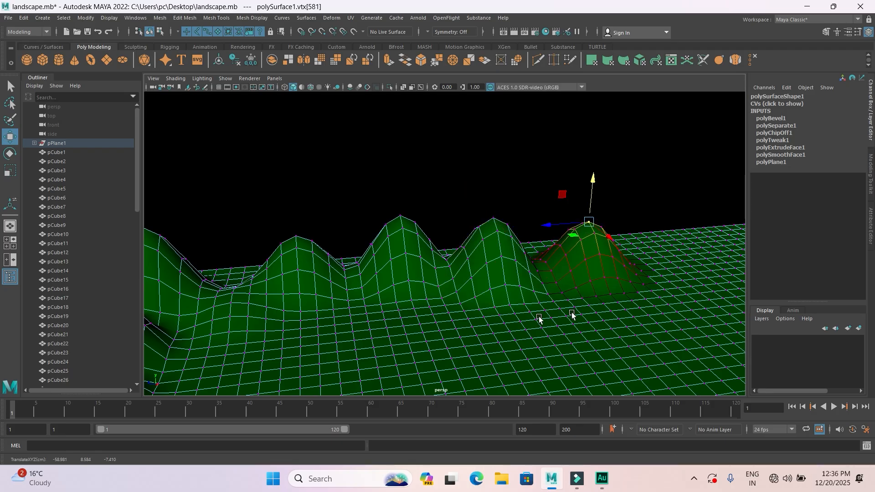
# Extend the row toward the far corner with two more hills, about 10 cm and 13.5 cm high
pyautogui.click(349, 314)
pyautogui.keyDown('alt'); pyautogui.moveTo(427, 319); pyautogui.dragTo(364, 307); pyautogui.keyUp('alt')
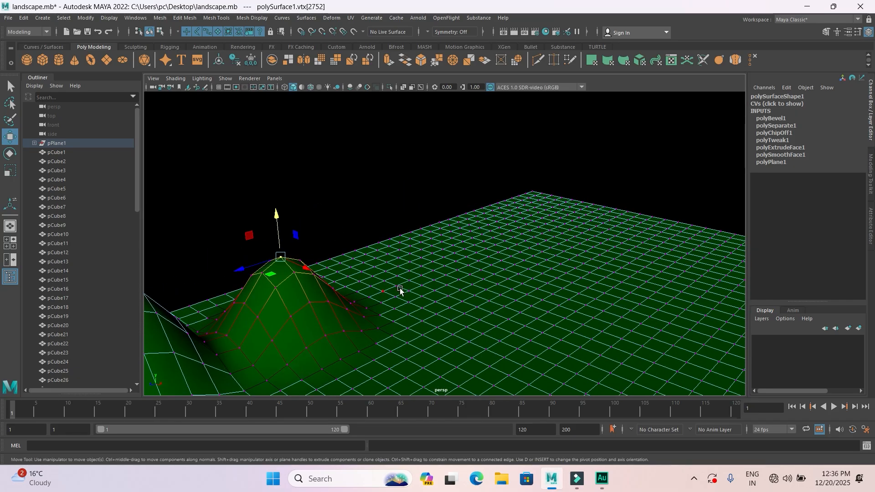
pyautogui.click(399, 297)
pyautogui.moveTo(396, 291); pyautogui.dragTo(393, 214)
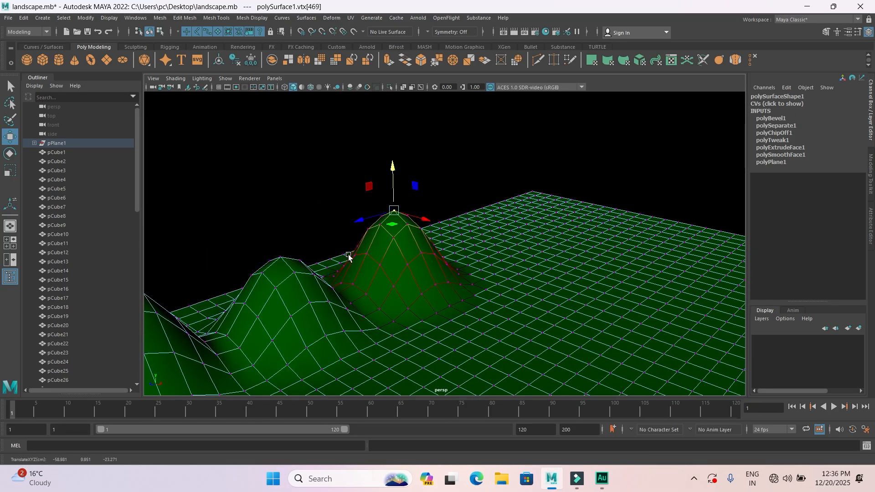
pyautogui.click(480, 256)
pyautogui.moveTo(476, 202); pyautogui.dragTo(479, 120)
# Raise a hill at the far corner and another about 9.5 cm high beside it on the next edge
pyautogui.click(545, 228)
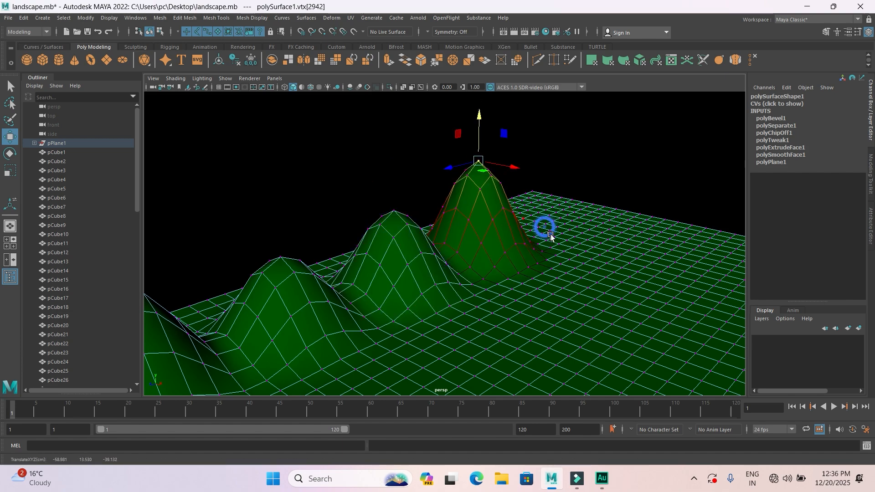
pyautogui.moveTo(549, 182); pyautogui.dragTo(546, 126)
pyautogui.click(643, 247)
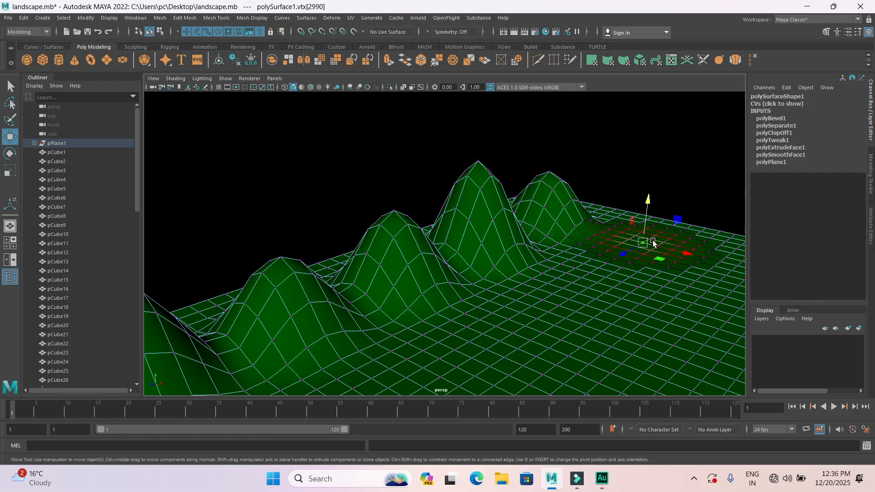
pyautogui.moveTo(648, 205); pyautogui.dragTo(653, 140)
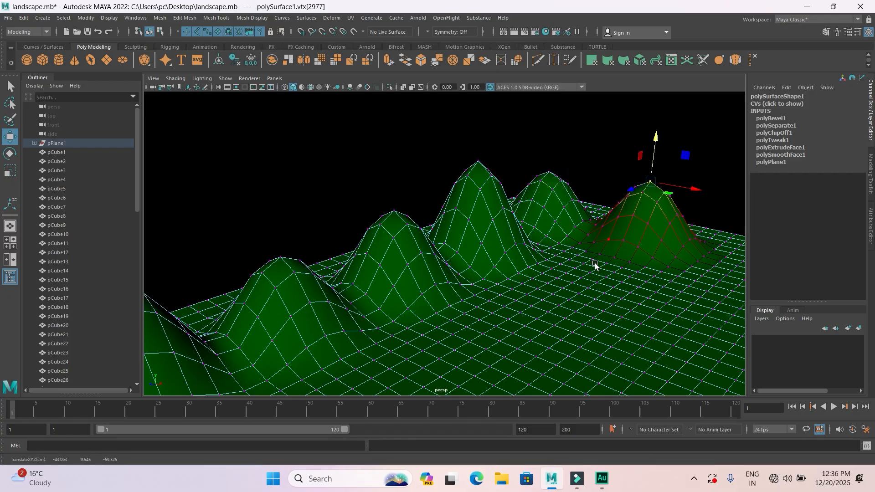
# Raise two hills between the far corner and the main road, the first about 8 cm high
pyautogui.scroll(-3, 595, 263)
pyautogui.keyDown('alt'); pyautogui.moveTo(594, 264); pyautogui.dragTo(488, 230); pyautogui.keyUp('alt')
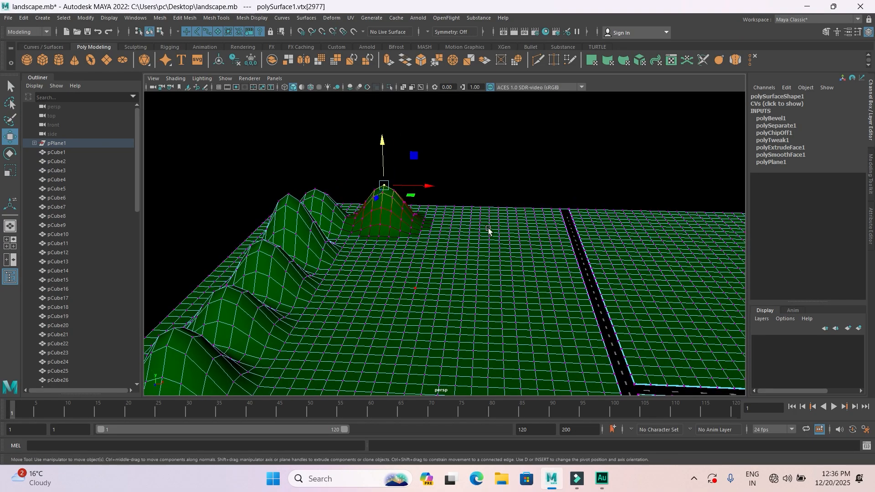
pyautogui.click(450, 227)
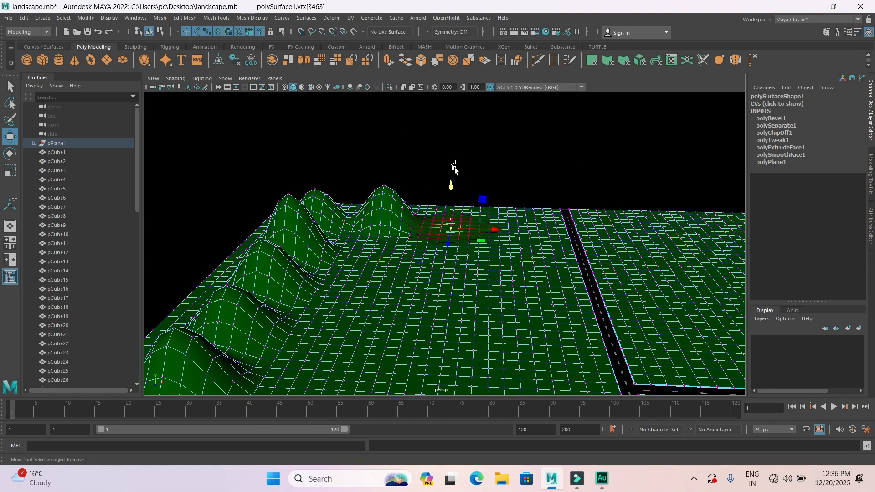
pyautogui.click(453, 187)
pyautogui.click(448, 225)
pyautogui.moveTo(449, 225); pyautogui.dragTo(486, 214, button='middle')
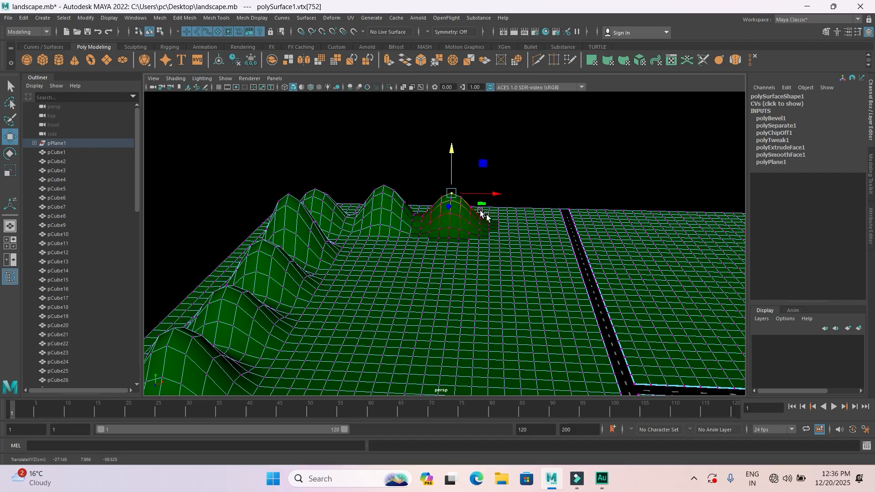
pyautogui.click(516, 227)
pyautogui.moveTo(519, 173); pyautogui.dragTo(519, 137)
# Raise a soft-selected hill at the ground's edge directly across the main road from the finished row
pyautogui.keyDown('alt'); pyautogui.moveTo(484, 258); pyautogui.dragTo(332, 291); pyautogui.keyUp('alt')
pyautogui.click(371, 253)
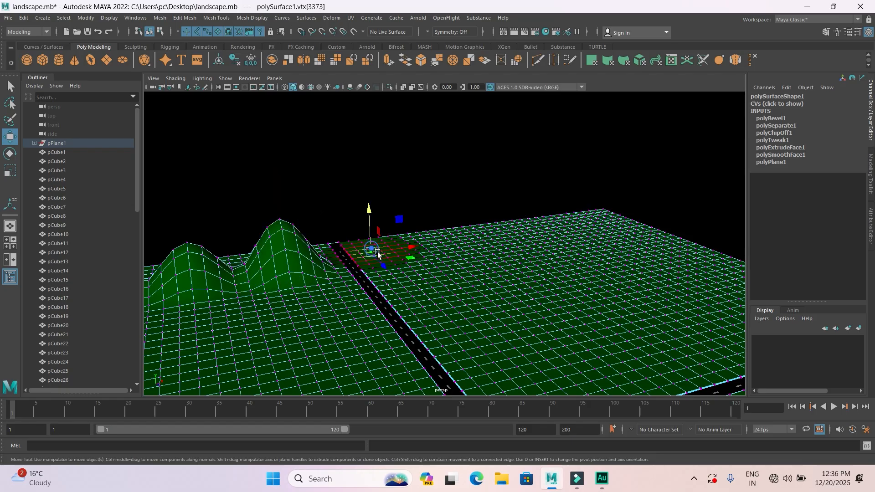
pyautogui.click(507, 251)
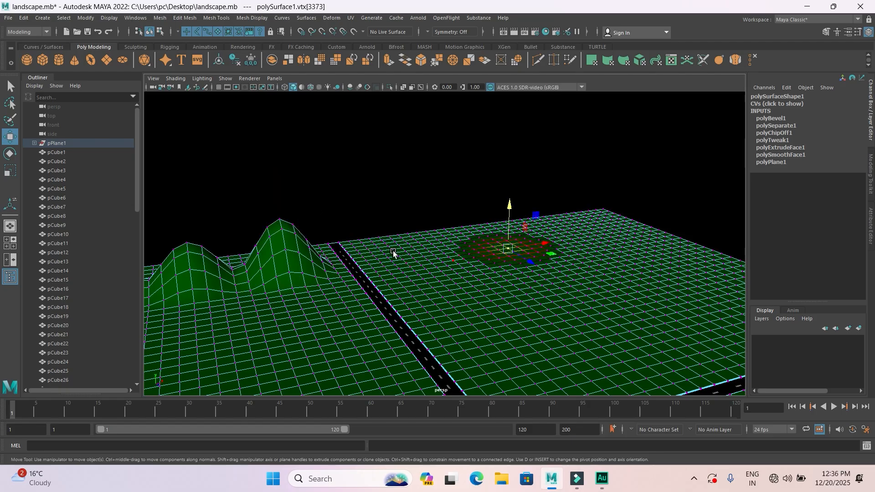
pyautogui.click(394, 251)
pyautogui.moveTo(388, 210); pyautogui.dragTo(388, 163)
# Continue the row away from the main road with two lower hills along the same edge
pyautogui.click(465, 242)
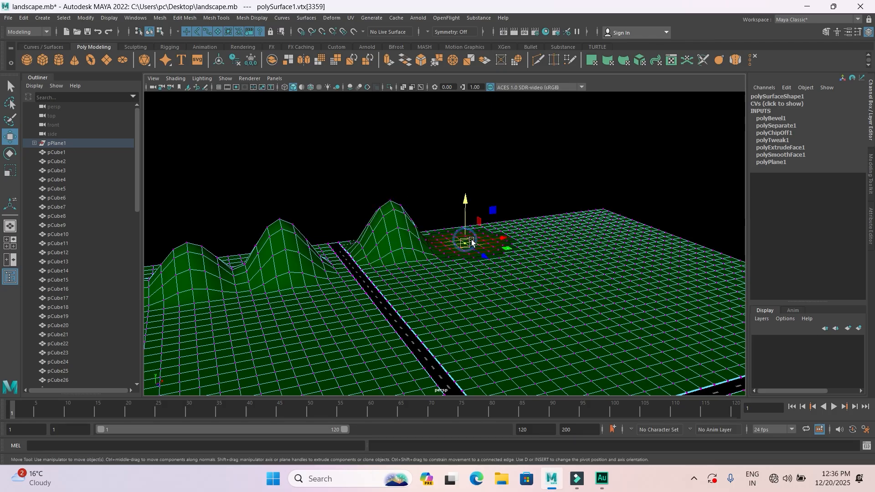
pyautogui.moveTo(462, 198); pyautogui.dragTo(463, 172)
pyautogui.click(537, 232)
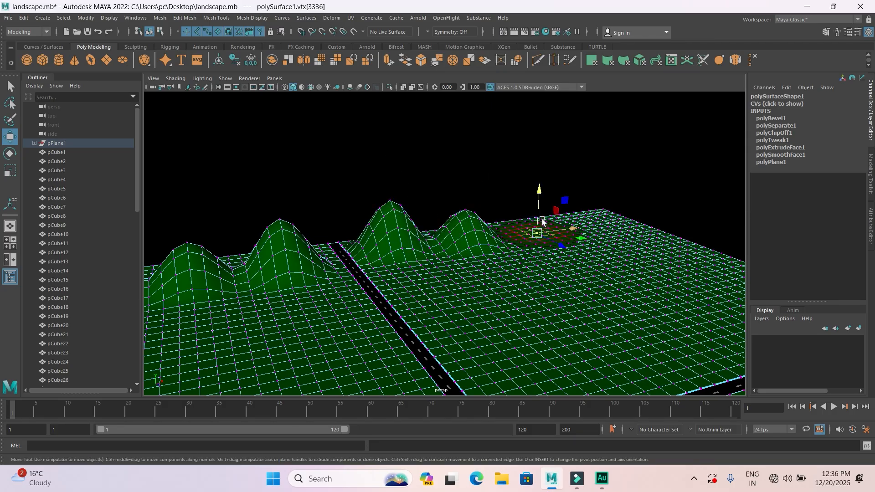
pyautogui.moveTo(537, 188); pyautogui.dragTo(539, 162)
# Lift the ground in front of the newest hill and raise another hill near the adjacent corner
pyautogui.click(524, 240)
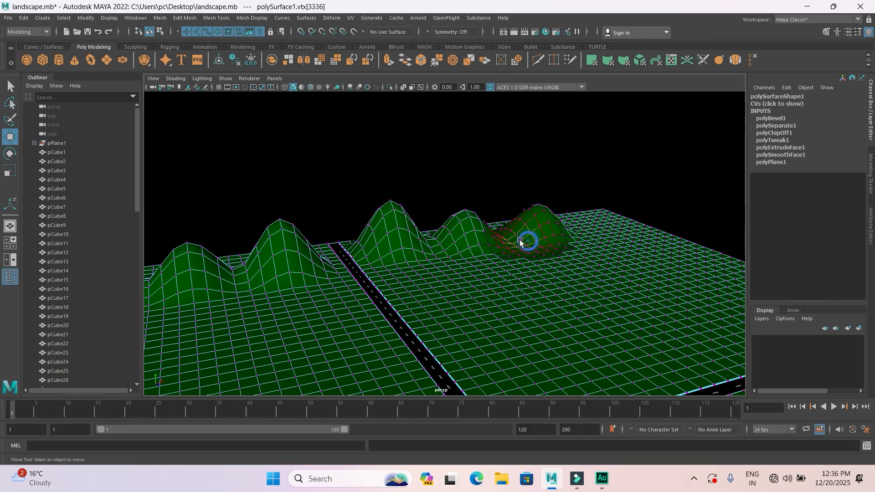
pyautogui.click(518, 233)
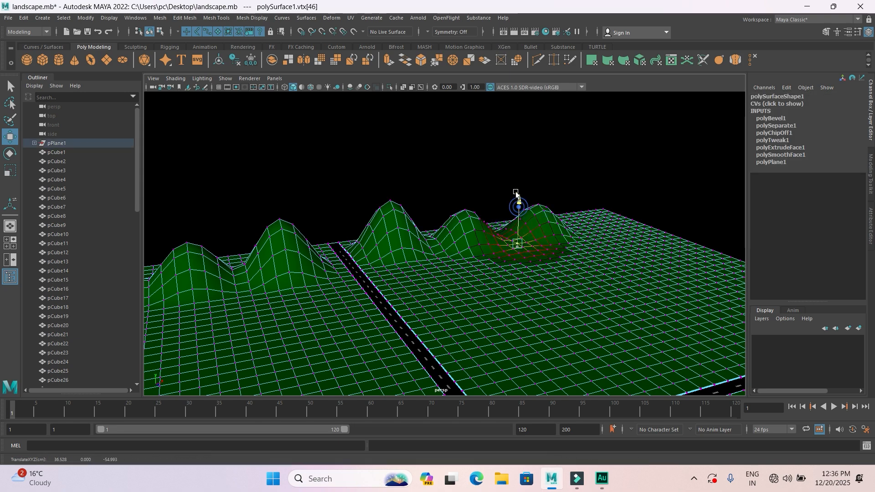
pyautogui.click(590, 233)
pyautogui.moveTo(594, 191); pyautogui.dragTo(595, 160)
# Raise a hill about 7.5 cm high on the side road's edge of the ground, beyond the corner hill
pyautogui.scroll(-3, 630, 220)
pyautogui.keyDown('alt'); pyautogui.moveTo(631, 220); pyautogui.dragTo(586, 283); pyautogui.keyUp('alt')
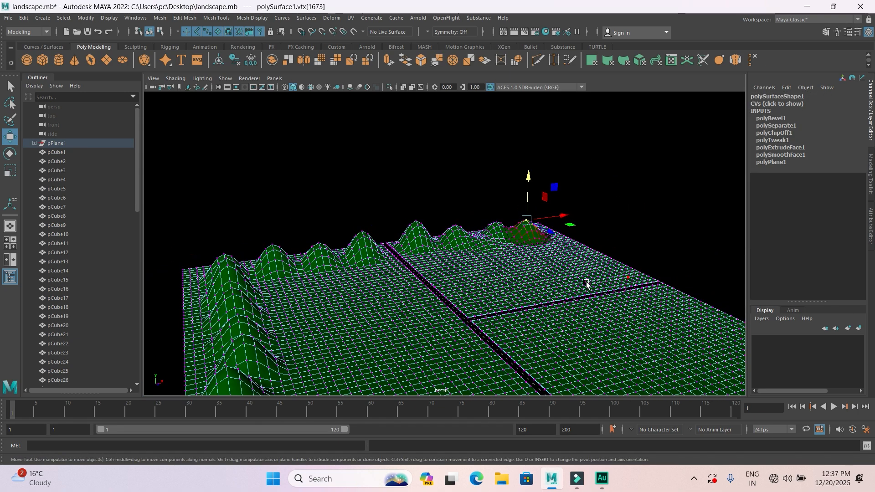
pyautogui.keyDown('alt'); pyautogui.moveTo(501, 316); pyautogui.dragTo(367, 207); pyautogui.keyUp('alt')
pyautogui.click(367, 208)
pyautogui.moveTo(368, 158); pyautogui.dragTo(365, 131)
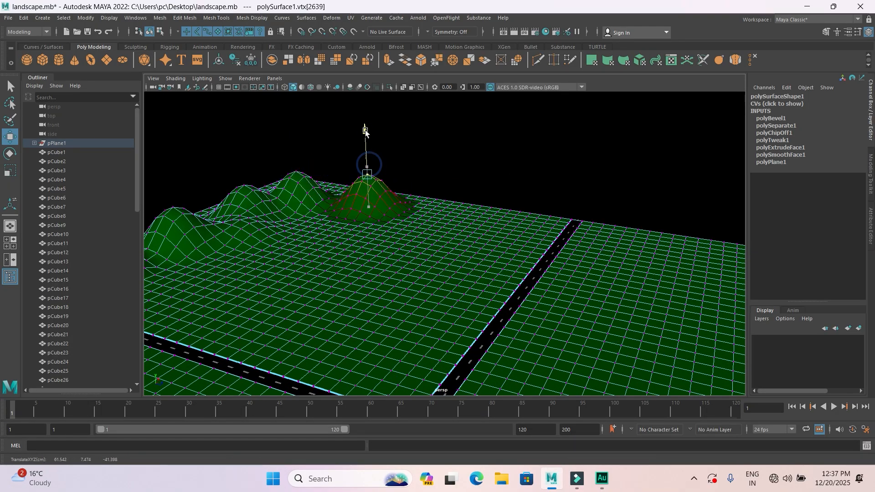
# Fill the edge up to the side road with a low hill and a taller one beside it
pyautogui.click(432, 209)
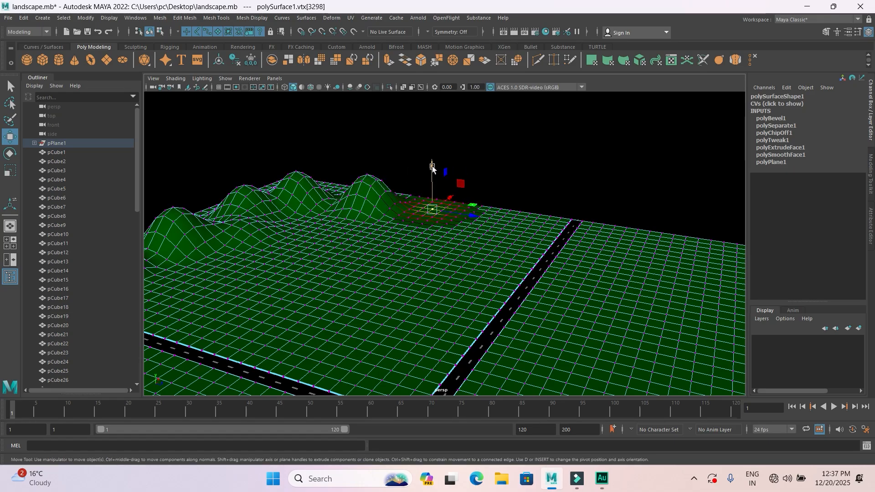
pyautogui.moveTo(432, 167); pyautogui.dragTo(432, 149)
pyautogui.click(499, 223)
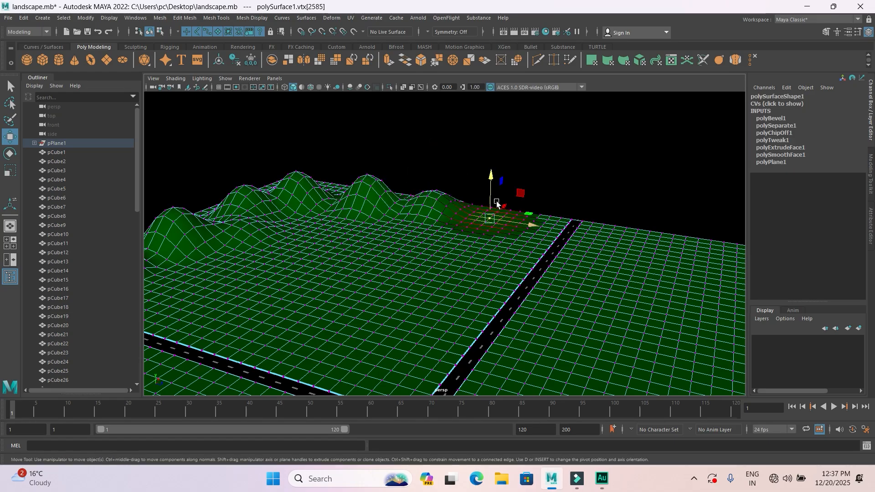
pyautogui.moveTo(490, 175); pyautogui.dragTo(488, 137)
# Raise a hill about 10.6 cm high at the edge on the opposite side of the side road
pyautogui.click(606, 245)
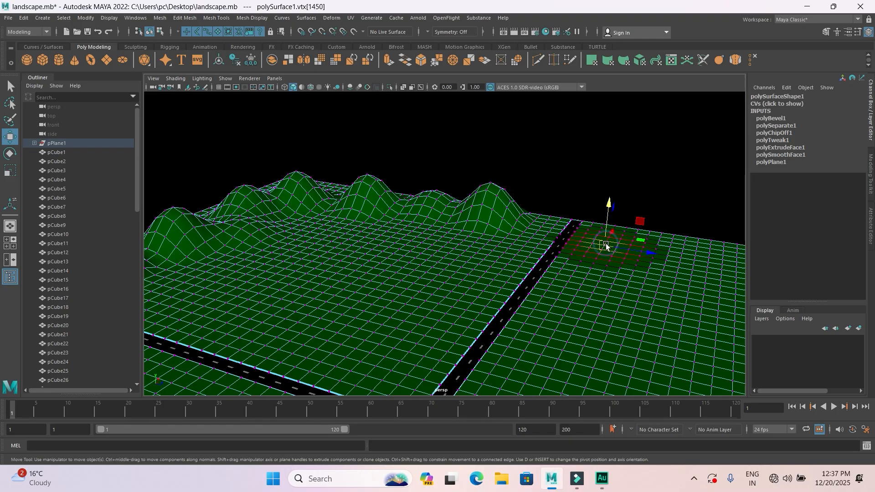
pyautogui.click(672, 305)
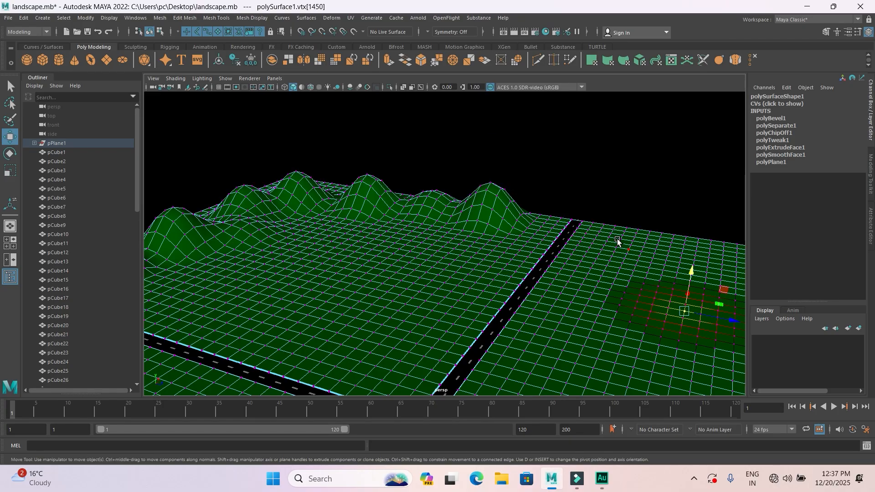
pyautogui.click(618, 241)
pyautogui.moveTo(622, 200); pyautogui.dragTo(626, 141)
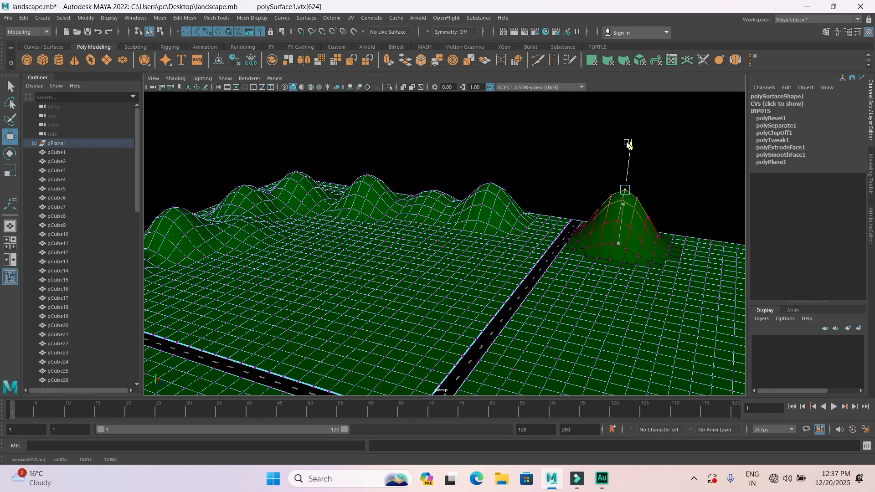
# Broaden the hill before the side road by raising its roadside flank to about 8 cm and its top to about 11.1 cm
pyautogui.keyDown('alt'); pyautogui.moveTo(571, 276); pyautogui.dragTo(260, 233); pyautogui.keyUp('alt')
pyautogui.click(266, 268)
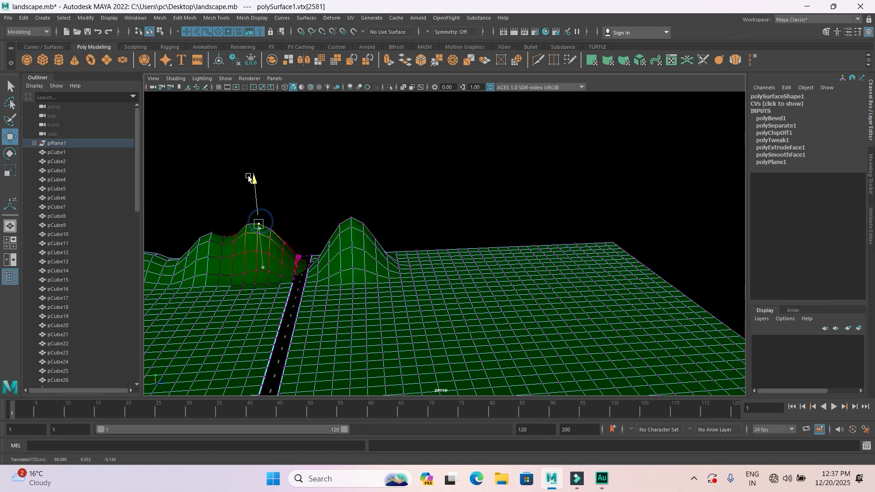
pyautogui.hotkey('ctrl', 'z')
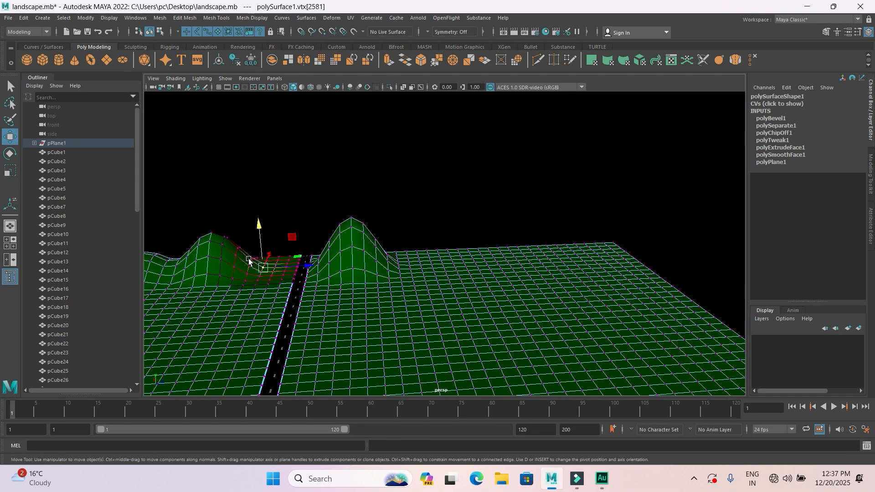
pyautogui.click(249, 261)
pyautogui.moveTo(245, 215); pyautogui.dragTo(244, 184)
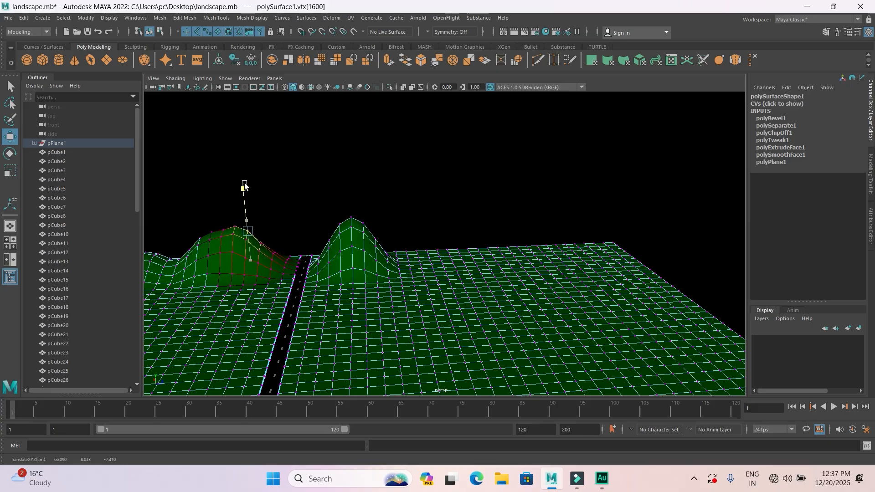
pyautogui.click(223, 231)
pyautogui.moveTo(217, 187); pyautogui.dragTo(213, 174)
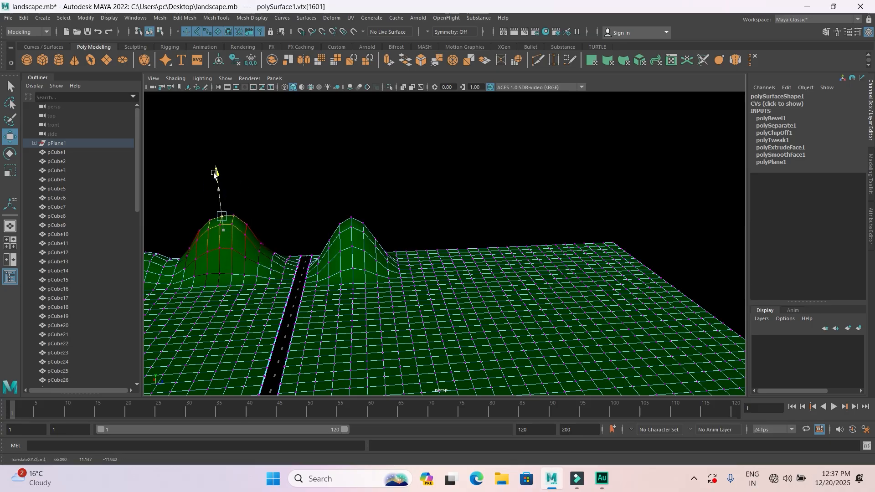
# Raise three hills from beyond the side road to the last corner, the first about 10.1 cm high
pyautogui.click(441, 264)
pyautogui.moveTo(441, 227); pyautogui.dragTo(441, 180)
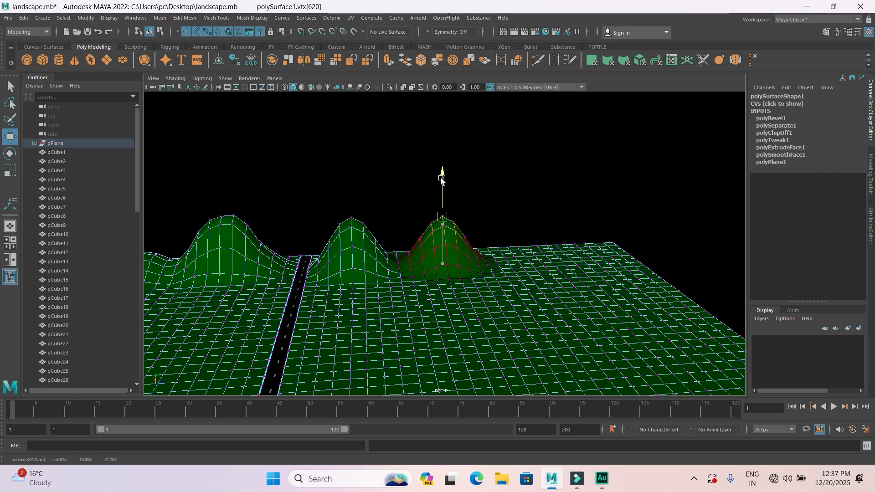
pyautogui.click(523, 269)
pyautogui.moveTo(524, 228); pyautogui.dragTo(522, 183)
pyautogui.click(592, 269)
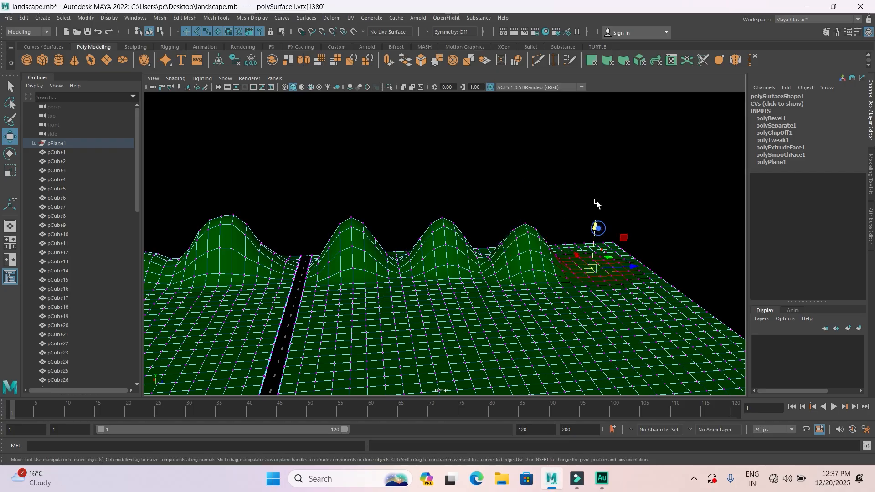
pyautogui.moveTo(595, 227); pyautogui.dragTo(596, 183)
# Raise a hill about 8.5 cm high beside the main road's end, opposite the first row of hills
pyautogui.keyDown('alt'); pyautogui.moveTo(594, 275); pyautogui.dragTo(413, 270); pyautogui.keyUp('alt')
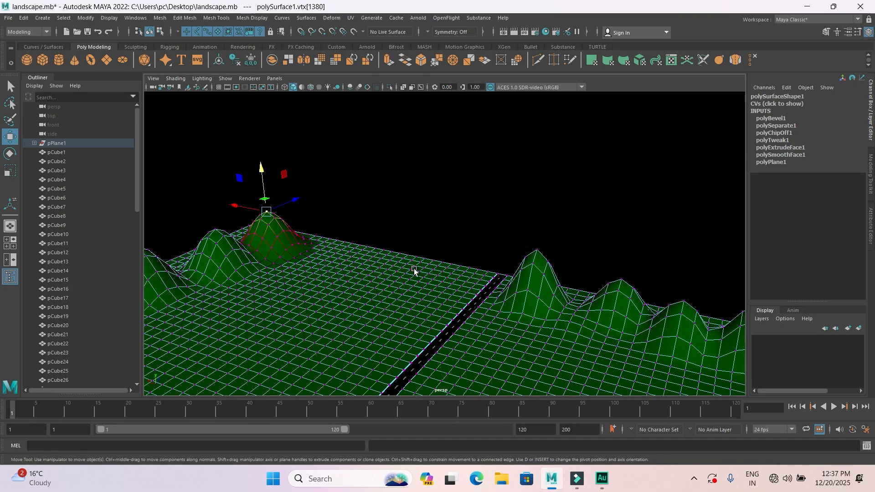
pyautogui.click(453, 282)
pyautogui.click(553, 351)
pyautogui.click(439, 278)
pyautogui.moveTo(438, 233); pyautogui.dragTo(436, 189)
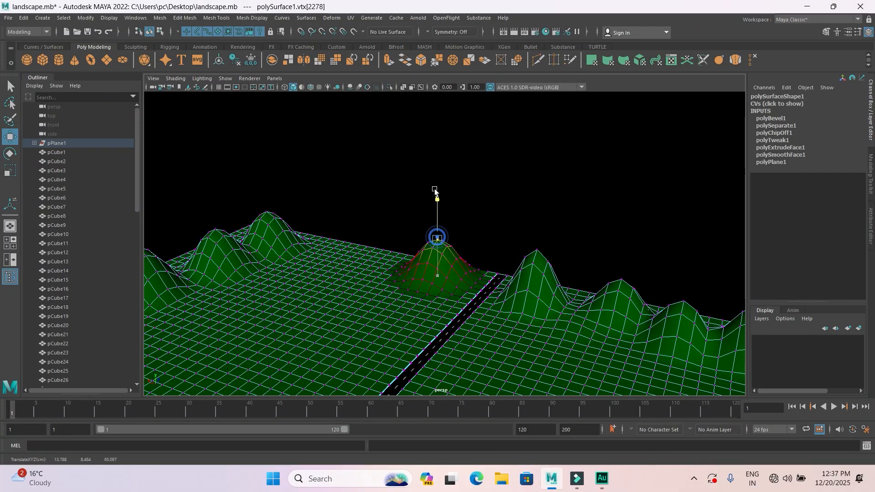
# Raise two hills between the hill beside the main road's end and the corner hills, the one nearer the corner about 5.1 cm high
pyautogui.click(377, 267)
pyautogui.click(552, 352)
pyautogui.click(371, 266)
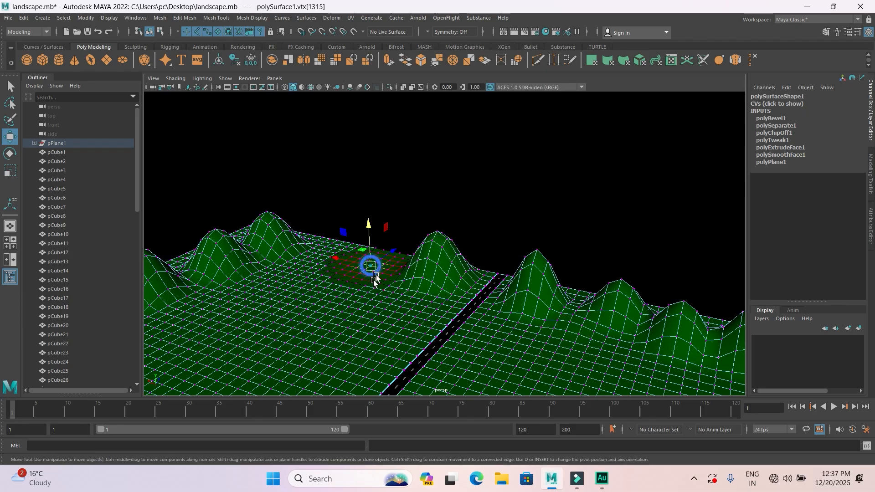
pyautogui.moveTo(367, 228); pyautogui.dragTo(367, 189)
pyautogui.click(316, 259)
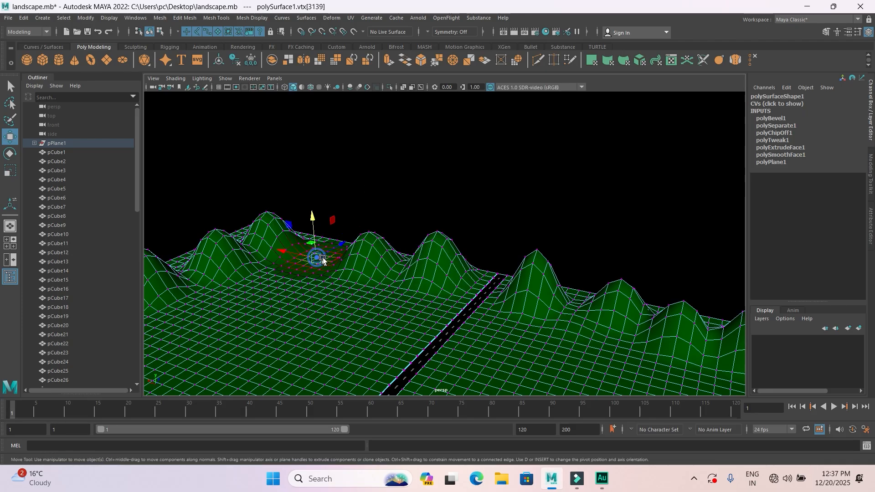
pyautogui.moveTo(312, 218); pyautogui.dragTo(310, 199)
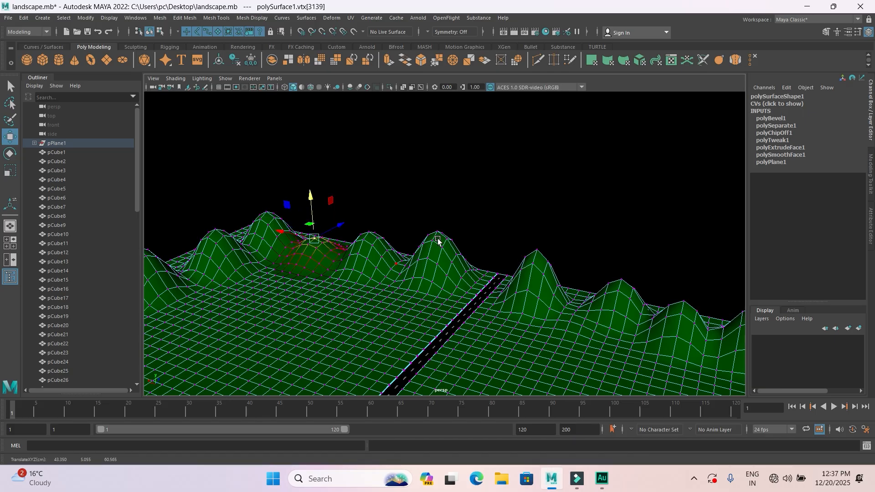
# Switch the ground to face selection and soft-select a face on the flat area inside the hilly corner opposite the side road
pyautogui.scroll(-5, 445, 300)
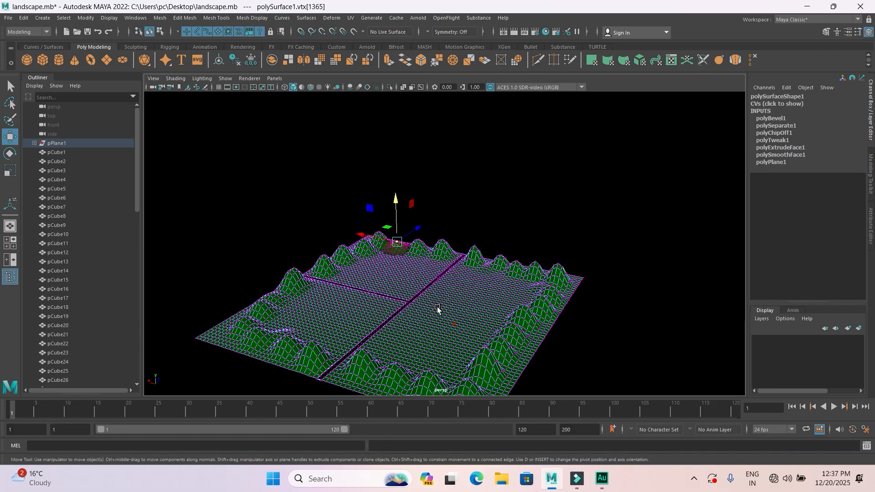
pyautogui.scroll(3, 435, 306)
pyautogui.keyDown('alt'); pyautogui.moveTo(429, 321); pyautogui.dragTo(207, 320); pyautogui.keyUp('alt')
pyautogui.keyDown('alt'); pyautogui.moveTo(207, 321); pyautogui.dragTo(556, 272, button='right'); pyautogui.keyUp('alt')
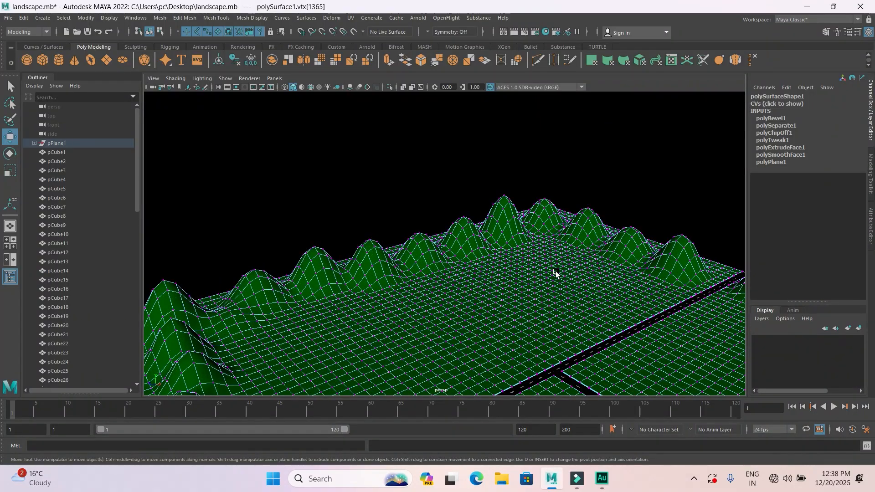
pyautogui.click(556, 272)
pyautogui.scroll(2, 565, 289)
pyautogui.scroll(1, 579, 317)
pyautogui.scroll(2, 466, 315)
pyautogui.keyDown('alt'); pyautogui.moveTo(418, 325); pyautogui.dragTo(374, 316, button='middle'); pyautogui.keyUp('alt')
pyautogui.keyDown('alt'); pyautogui.moveTo(374, 318); pyautogui.dragTo(487, 311); pyautogui.keyUp('alt')
pyautogui.moveTo(485, 312); pyautogui.dragTo(483, 258, button='right')
pyautogui.click(476, 296)
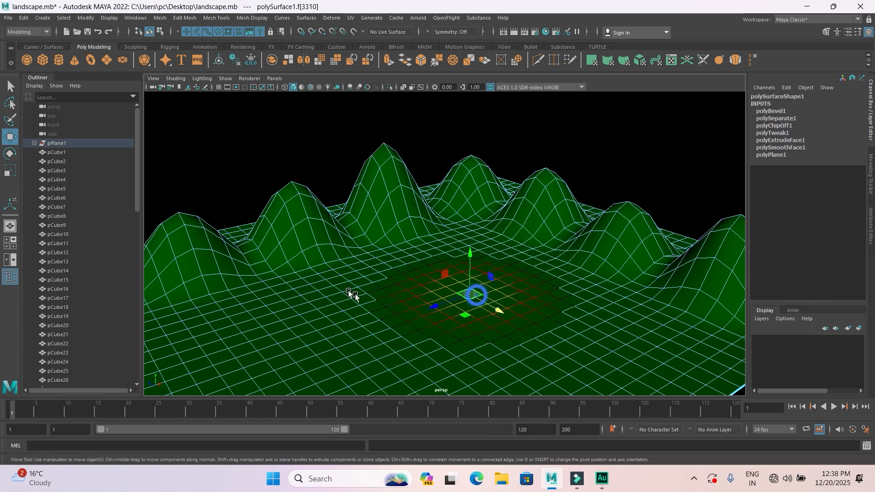
# Add the neighbouring faces to the selection, lower them into a round hollow, and return to object selection with nothing selected
pyautogui.click(8, 87)
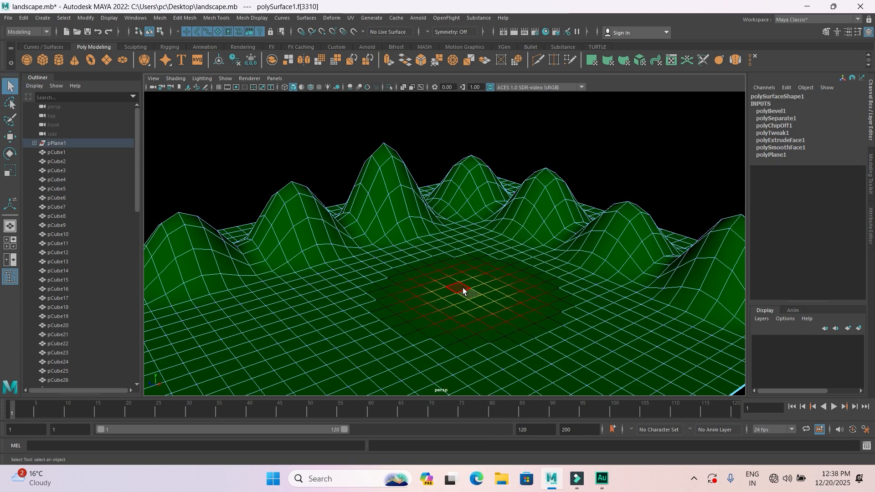
pyautogui.keyDown('shift'); pyautogui.click(462, 290); pyautogui.keyUp('shift')
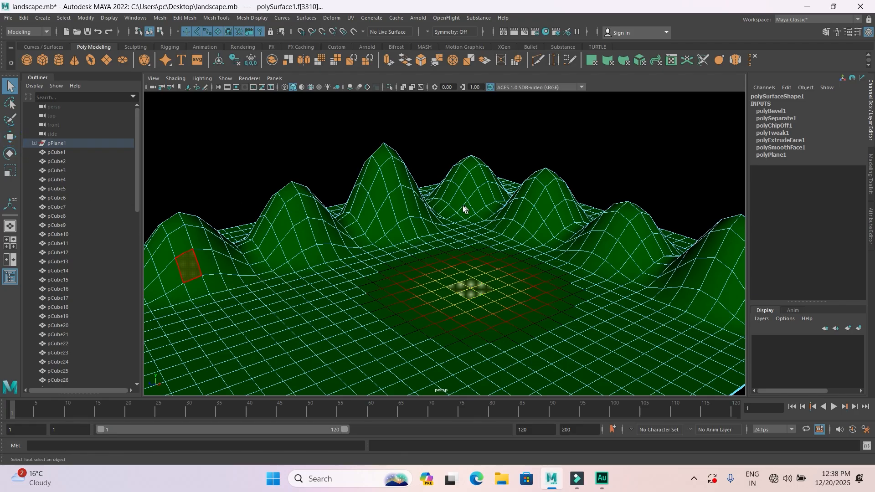
pyautogui.press('w')
pyautogui.moveTo(474, 258); pyautogui.dragTo(472, 299)
pyautogui.moveTo(471, 299); pyautogui.dragTo(501, 221, button='right')
pyautogui.click(650, 157)
# Check the hollow, hills and road junction from afar and close up, and save the scene
pyautogui.scroll(-8, 583, 209)
pyautogui.scroll(-10, 455, 292)
pyautogui.scroll(10, 473, 300)
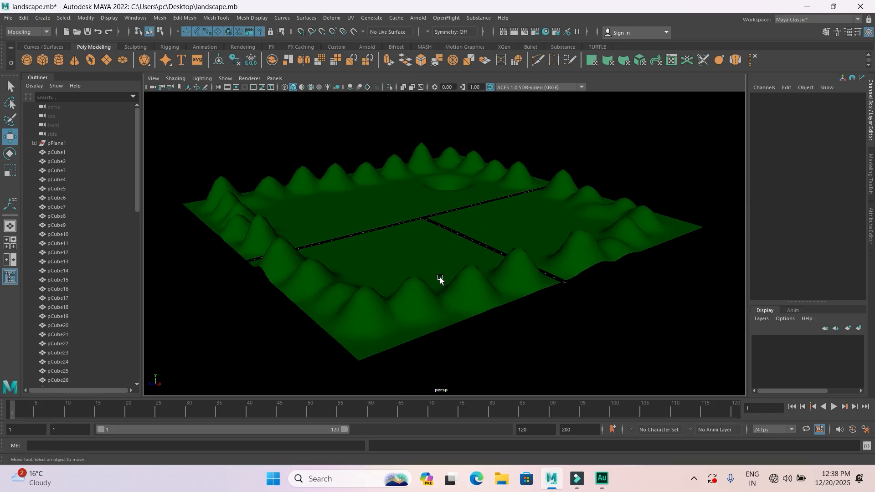
pyautogui.scroll(10, 422, 307)
pyautogui.keyDown('alt'); pyautogui.moveTo(369, 275); pyautogui.dragTo(420, 285); pyautogui.keyUp('alt')
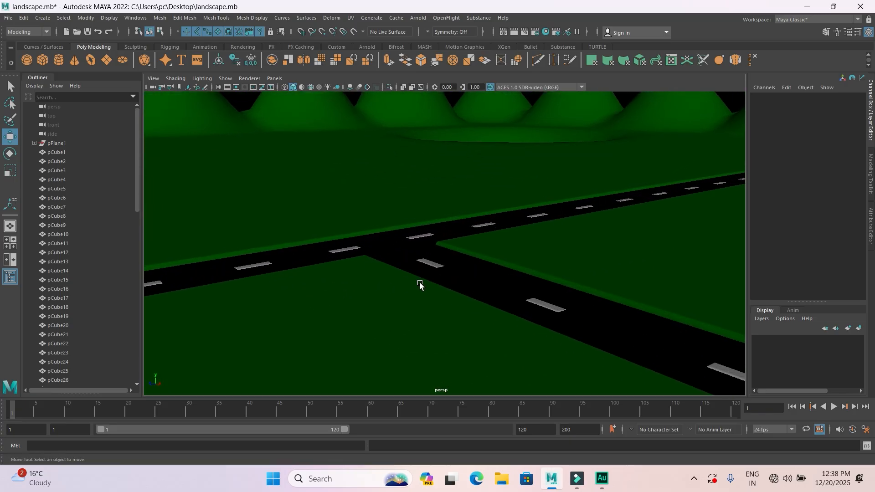
pyautogui.scroll(3, 420, 285)
pyautogui.keyDown('alt'); pyautogui.moveTo(414, 234); pyautogui.dragTo(417, 358, button='middle'); pyautogui.keyUp('alt')
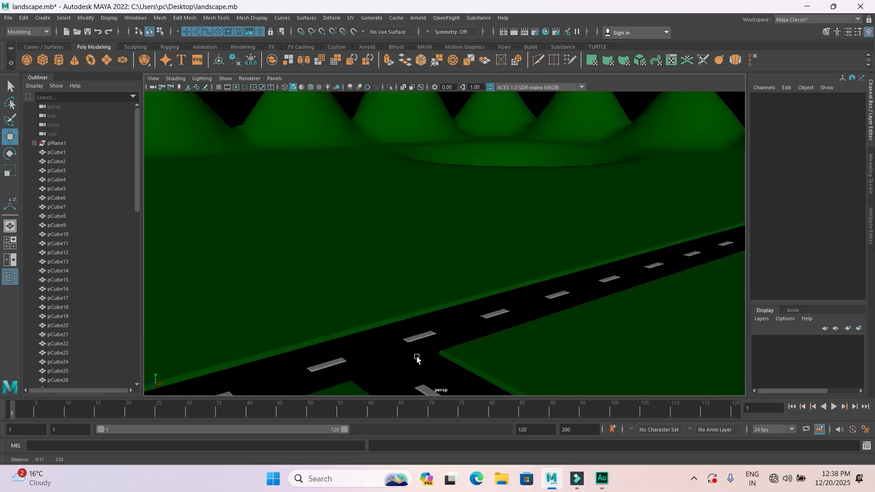
pyautogui.scroll(-3, 426, 345)
pyautogui.hotkey('ctrl', 's')
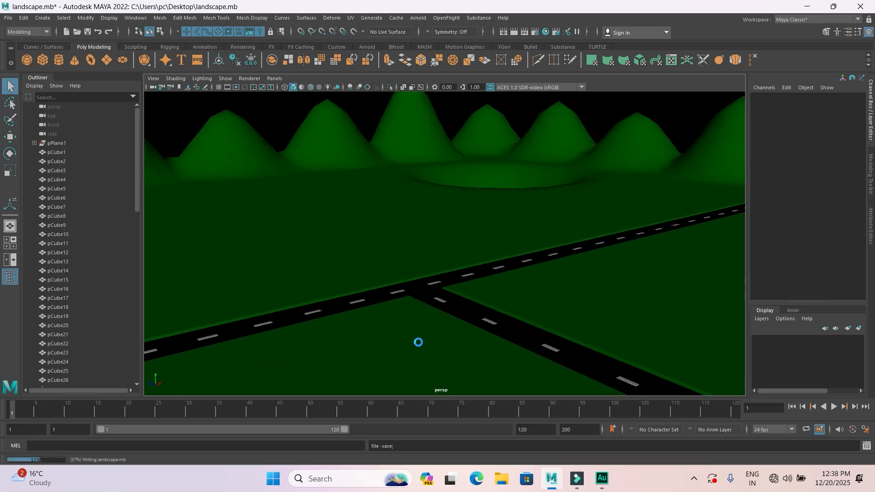
# Duplicate a main-road dash near the junction and place the copy at the road's edge, at about X 0.229 and Y -0.07
pyautogui.scroll(-4, 413, 341)
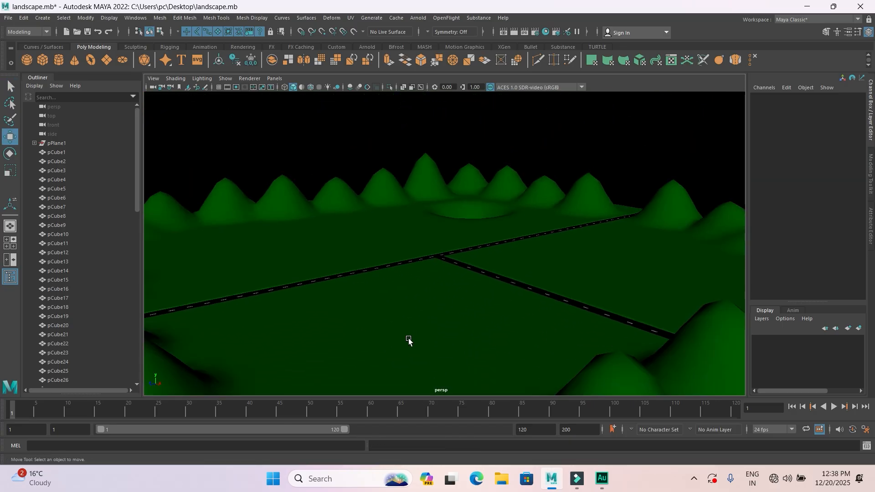
pyautogui.scroll(4, 414, 310)
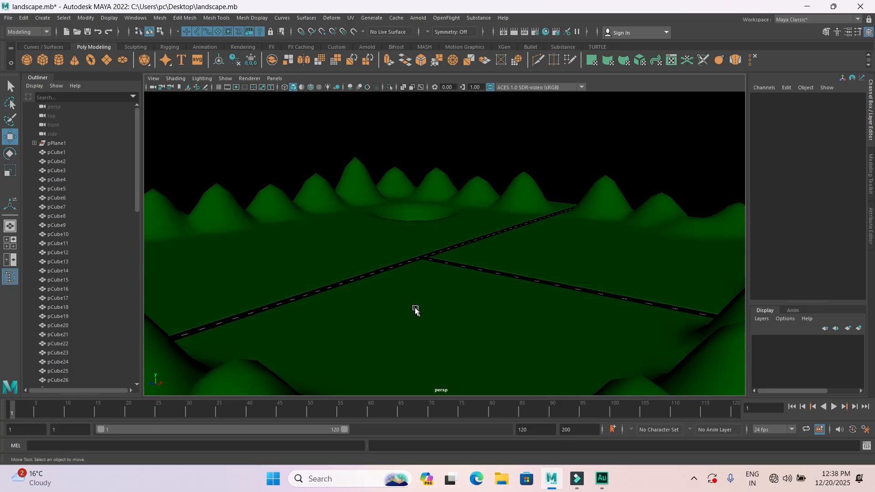
pyautogui.scroll(8, 380, 313)
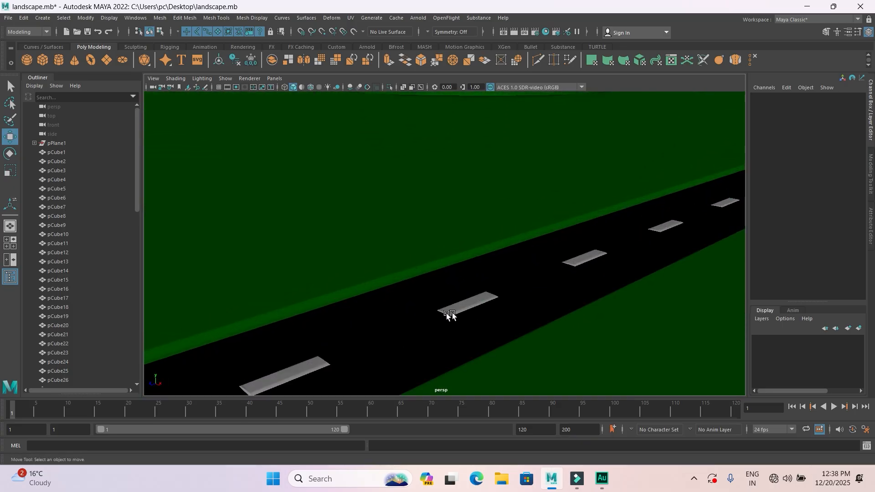
pyautogui.click(449, 314)
pyautogui.scroll(2, 483, 346)
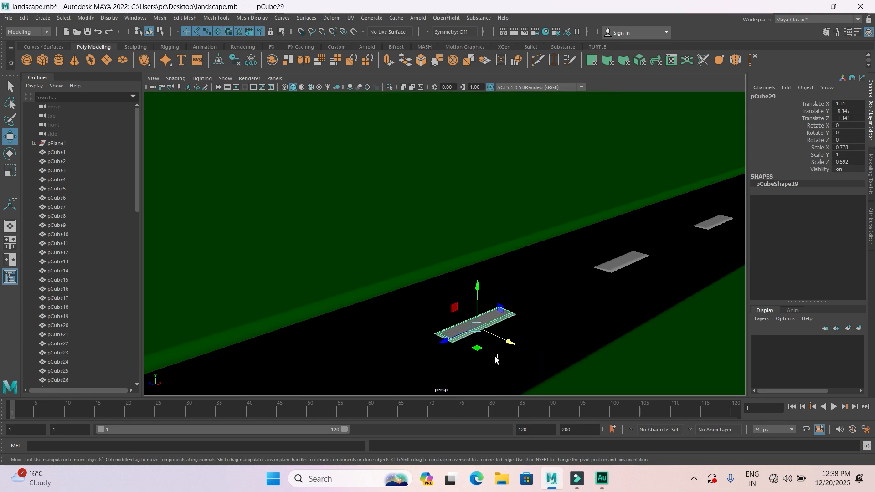
pyautogui.moveTo(509, 342); pyautogui.dragTo(428, 313)
pyautogui.moveTo(403, 254); pyautogui.dragTo(402, 248)
# Shape the copied dash into a short kerb block scaled about 0.523, 1.739 and 0.268, positioned at about X 0.087
pyautogui.click(10, 171)
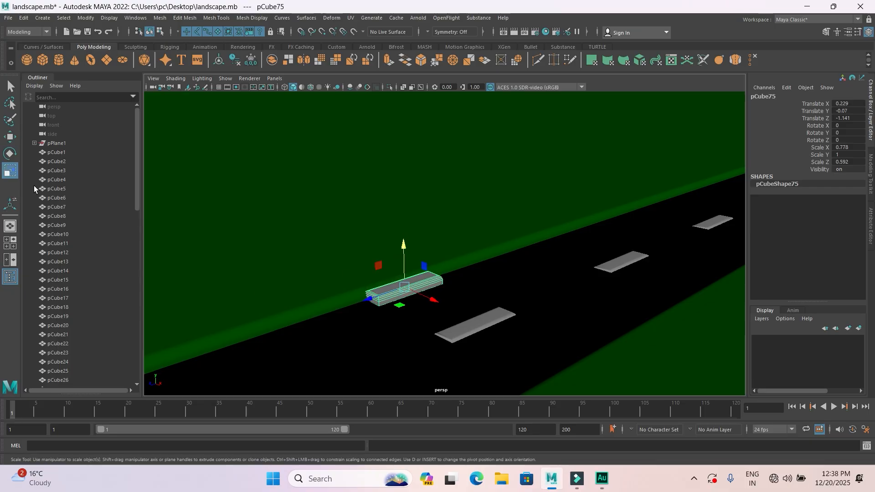
pyautogui.moveTo(370, 299); pyautogui.dragTo(420, 298)
pyautogui.click(10, 136)
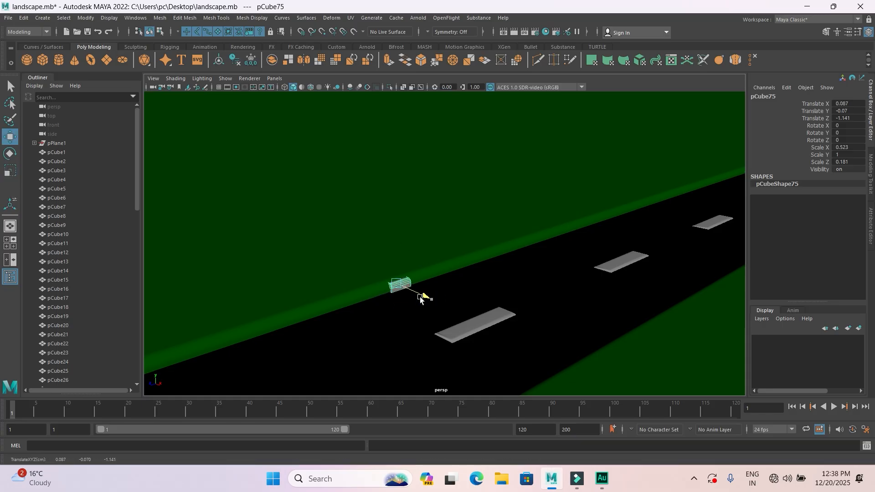
pyautogui.click(10, 171)
pyautogui.moveTo(393, 242); pyautogui.dragTo(383, 212)
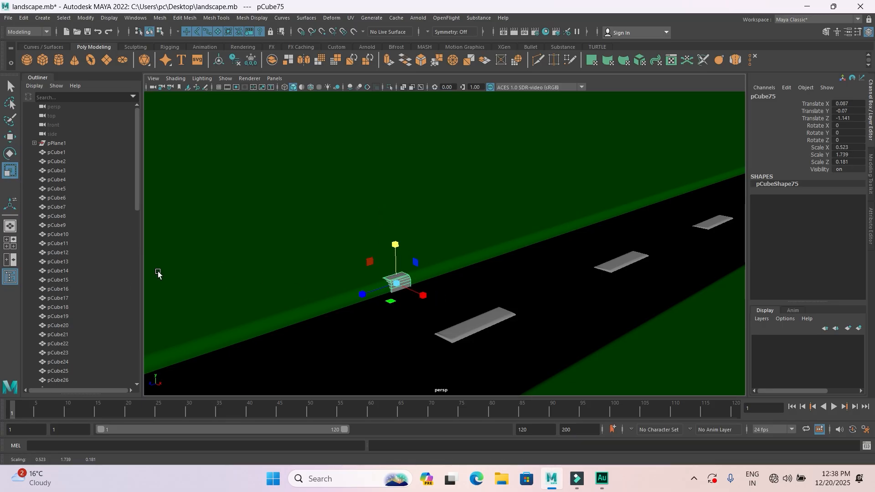
pyautogui.moveTo(363, 295); pyautogui.dragTo(351, 298)
# Duplicate the kerb block twice at even spacing along the road edge, at about Z -1.834 and Z -2.527
pyautogui.click(15, 139)
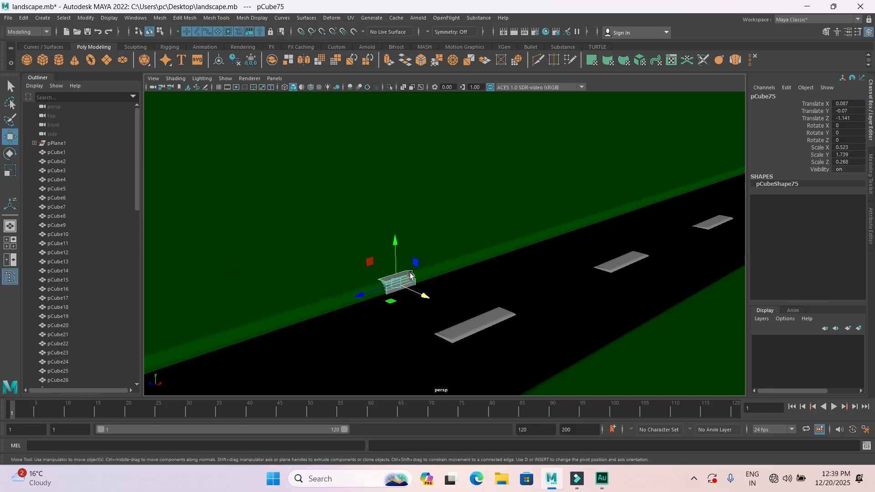
pyautogui.hotkey('shift', 'd')
pyautogui.press('Delete')
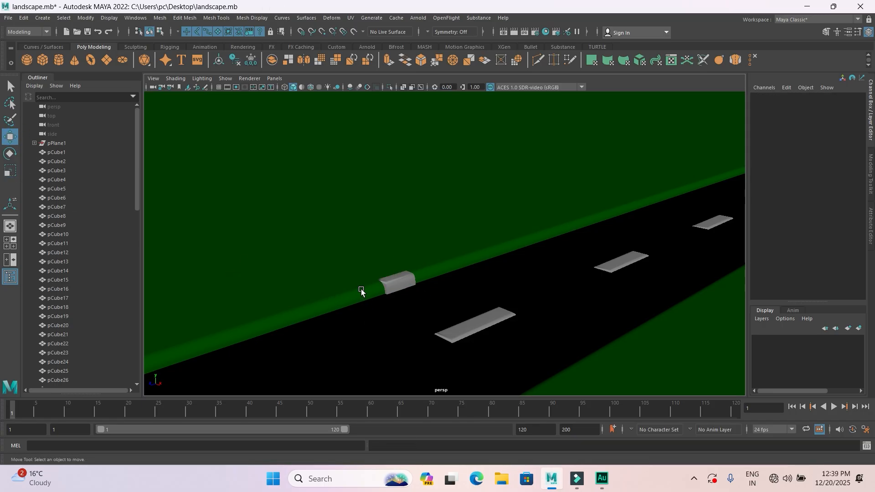
pyautogui.click(382, 286)
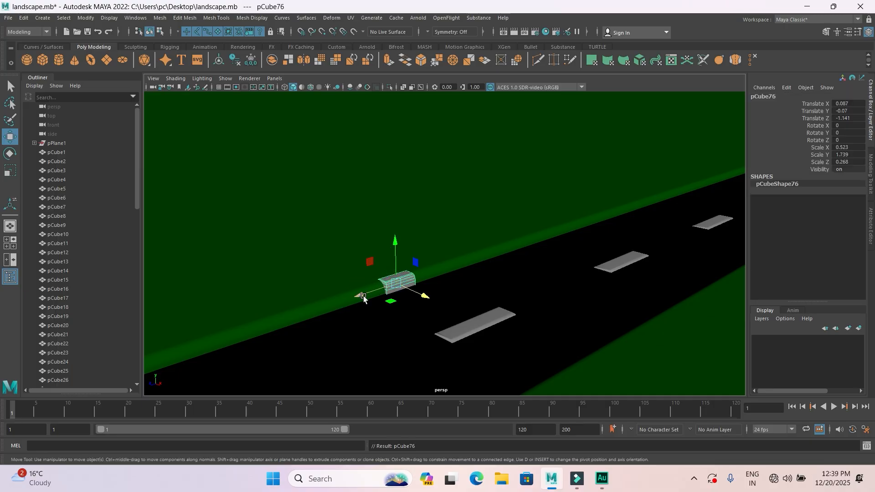
pyautogui.moveTo(359, 297); pyautogui.dragTo(413, 288)
pyautogui.hotkey('shift', 'd')
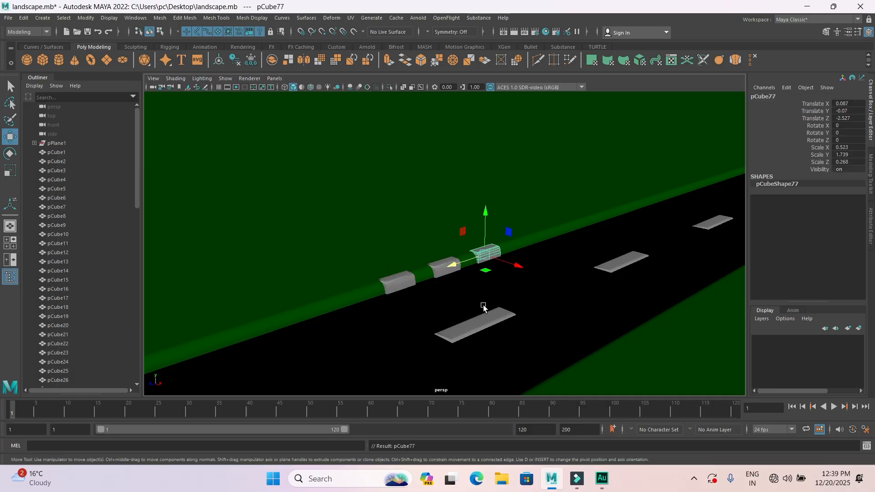
# Assign a new Lambert material to the middle kerb block and colour it red
pyautogui.scroll(3, 483, 307)
pyautogui.click(445, 277)
pyautogui.moveTo(446, 277); pyautogui.dragTo(453, 475, button='right')
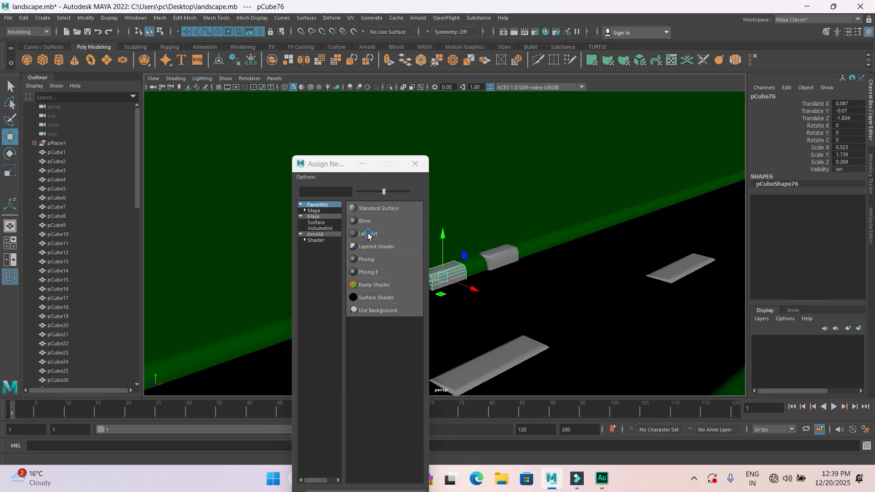
pyautogui.click(368, 234)
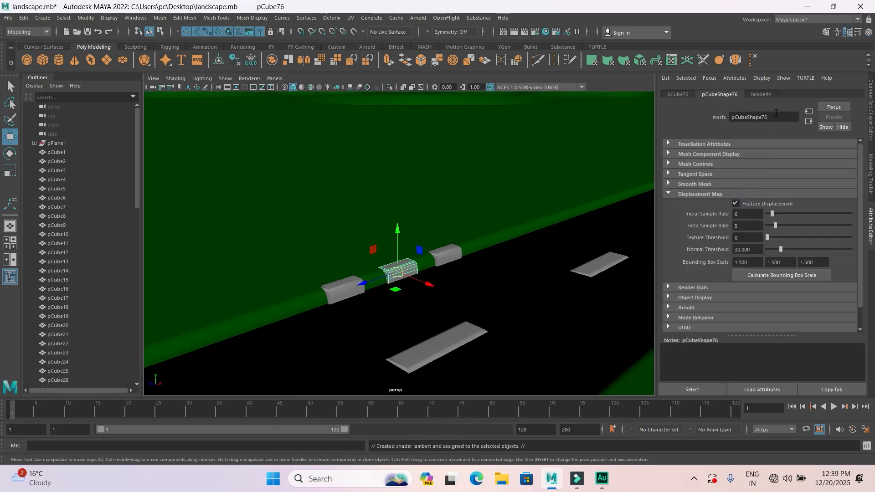
pyautogui.click(747, 197)
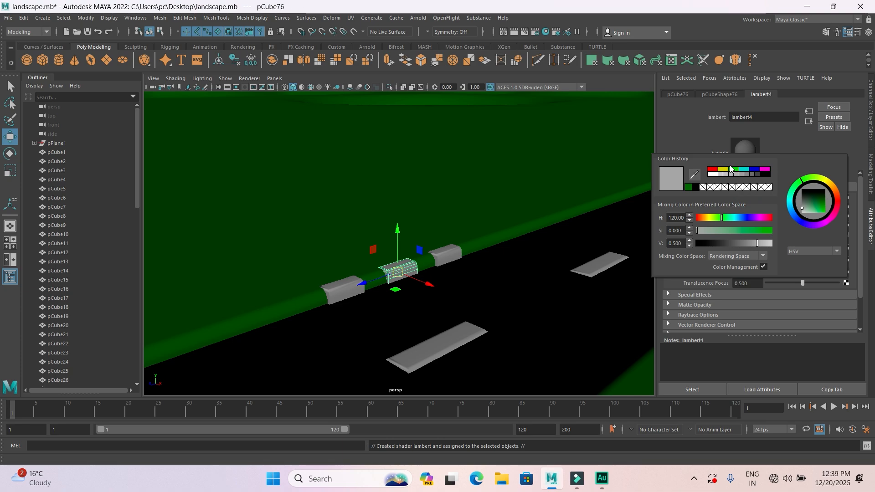
pyautogui.click(713, 170)
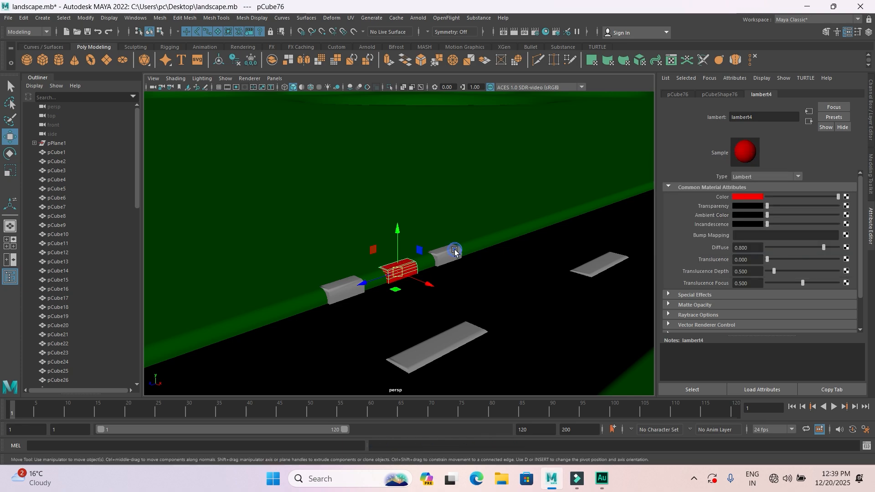
# Assign a new Lambert material to the kerb block farthest along the road and colour it blue
pyautogui.click(454, 252)
pyautogui.moveTo(454, 251); pyautogui.dragTo(457, 464, button='right')
pyautogui.click(371, 239)
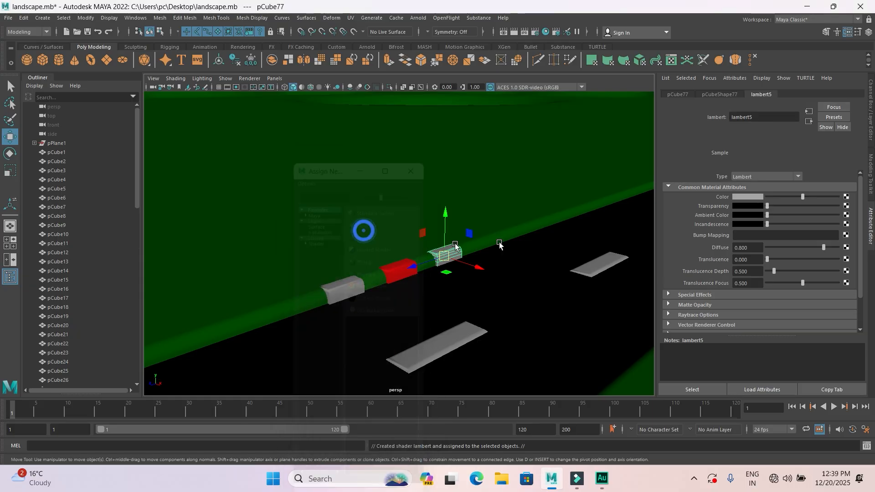
pyautogui.click(743, 196)
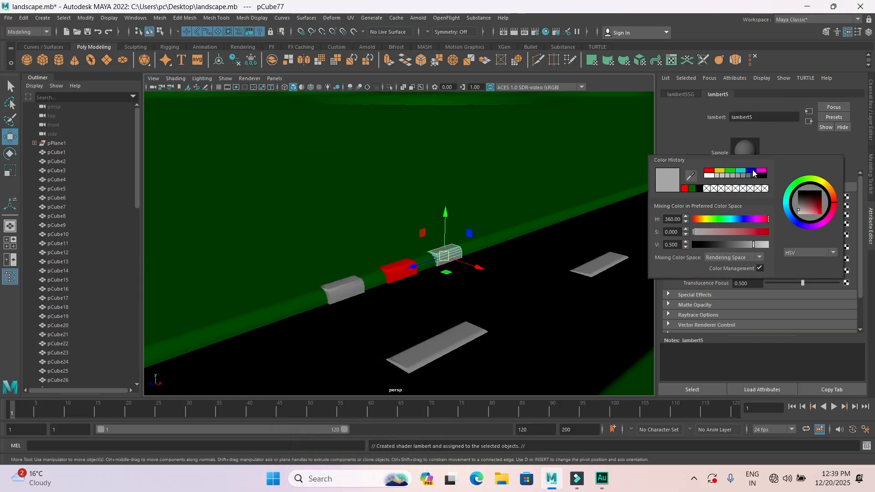
pyautogui.click(751, 172)
# Assign a new Lambert material to the original kerb block and colour it cyan
pyautogui.click(336, 288)
pyautogui.moveTo(336, 288); pyautogui.dragTo(349, 482, button='right')
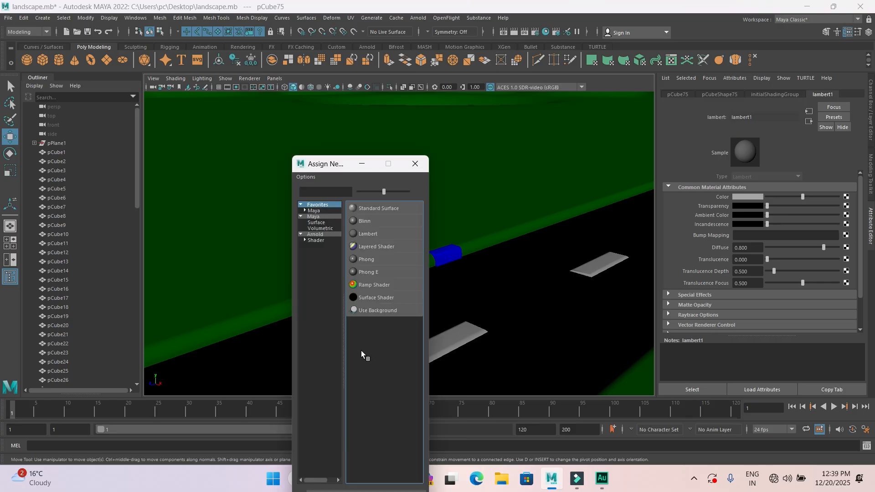
pyautogui.click(369, 234)
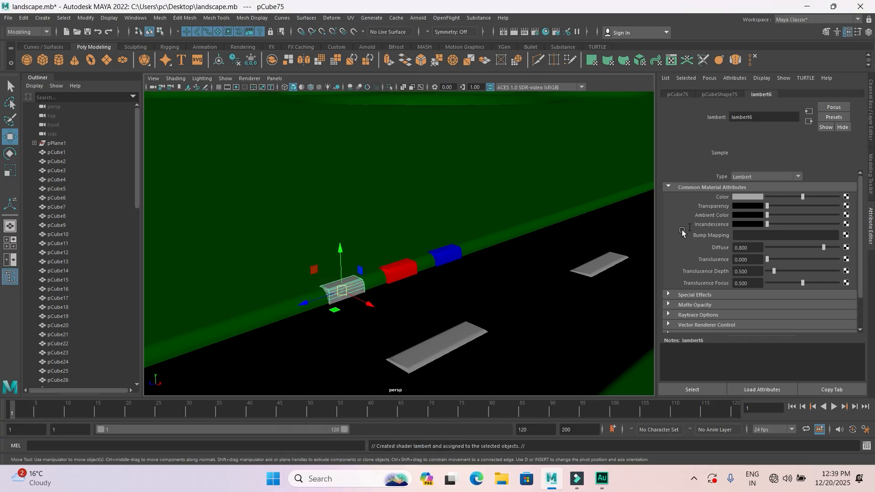
pyautogui.click(743, 197)
pyautogui.click(739, 170)
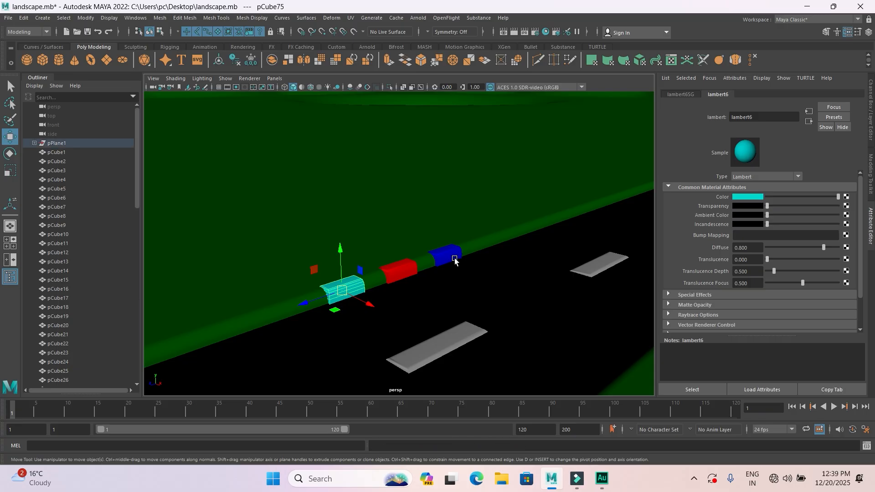
# Combine the blue, red and cyan kerb blocks into one mesh
pyautogui.click(445, 254)
pyautogui.keyDown('shift'); pyautogui.click(398, 270); pyautogui.keyUp('shift')
pyautogui.click(343, 288)
pyautogui.click(160, 18)
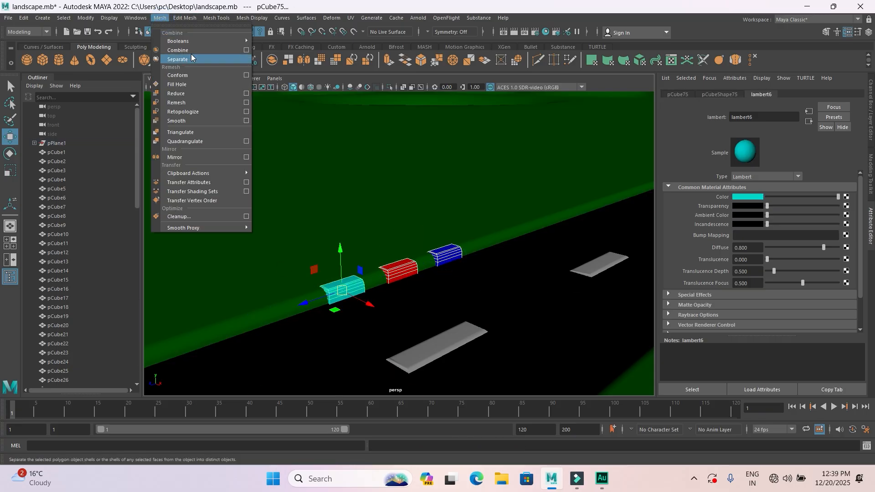
pyautogui.click(221, 57)
pyautogui.scroll(-3, 367, 276)
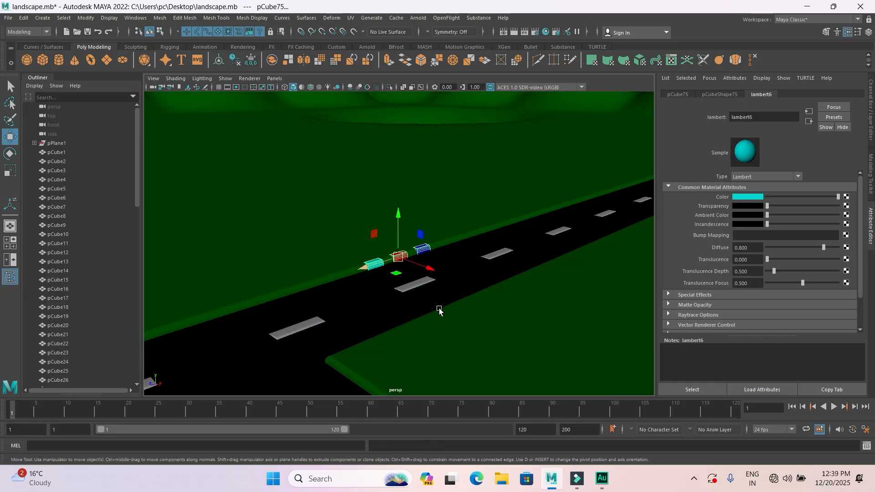
pyautogui.keyDown('alt'); pyautogui.moveTo(430, 319); pyautogui.dragTo(298, 322); pyautogui.keyUp('alt')
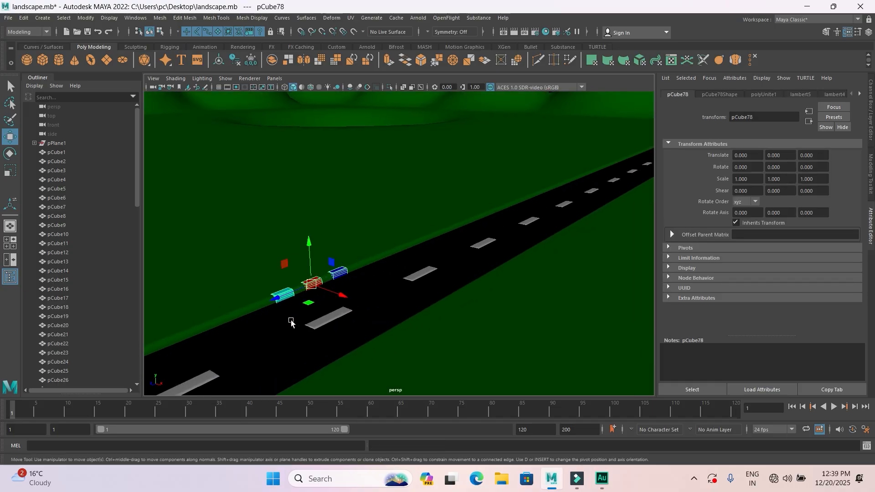
# Duplicate the combined kerb set along the same road edge at even spacing, continuing to about Z -102.2
pyautogui.hotkey('ctrl', 'd')
pyautogui.moveTo(274, 299); pyautogui.dragTo(498, 226)
pyautogui.hotkey('shift', 'd')
pyautogui.hotkey('shift', 'd')
pyautogui.hotkey('shift', 'd')
pyautogui.hotkey('shift', 'd')
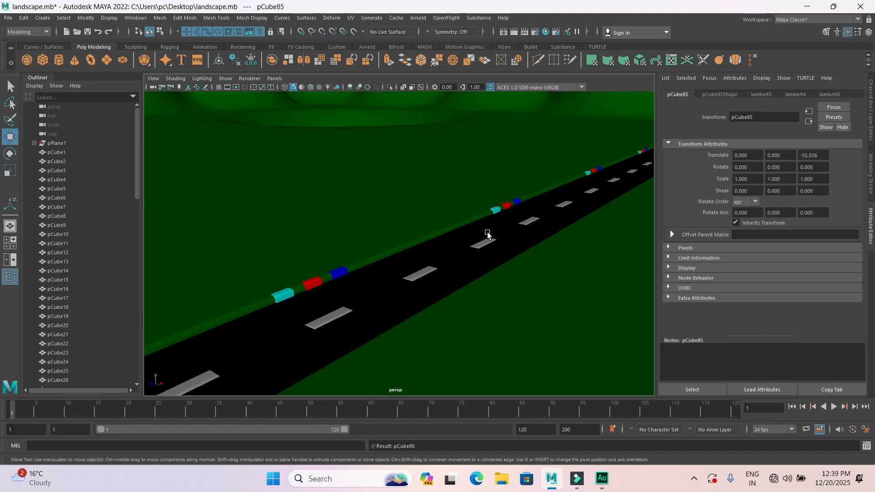
pyautogui.hotkey('shift', 'd')
pyautogui.scroll(-10, 485, 246)
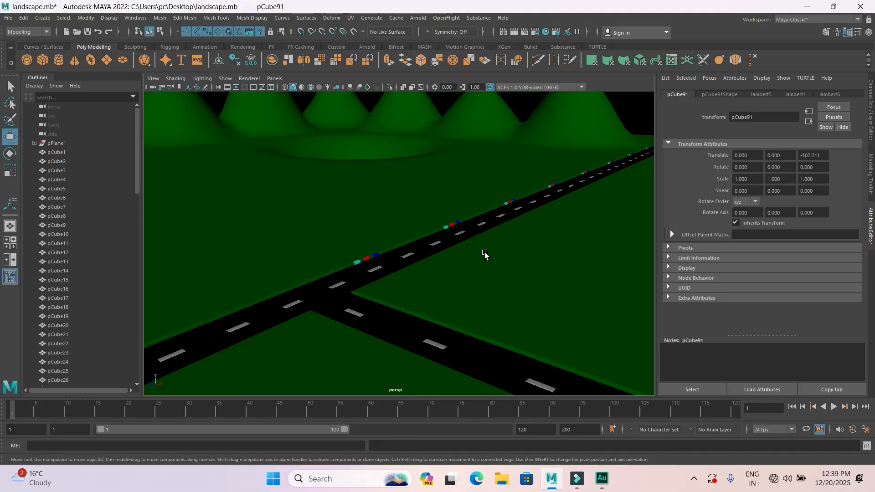
pyautogui.scroll(10, 483, 253)
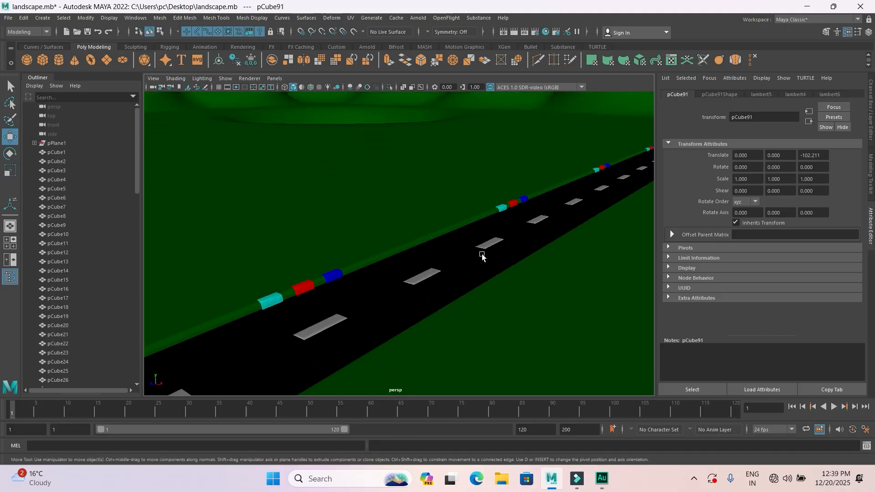
# Duplicate the first kerb set and move the copy across the road onto the opposite edge, at Translate X 2.391
pyautogui.click(307, 292)
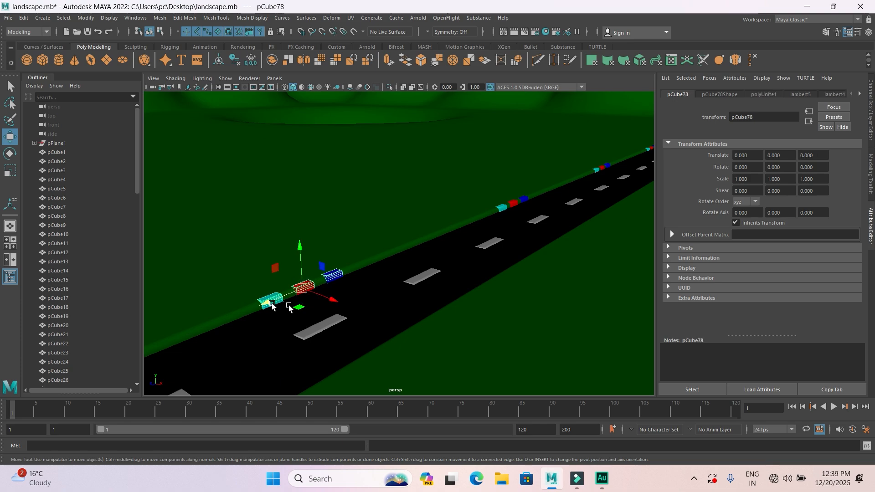
pyautogui.press('q')
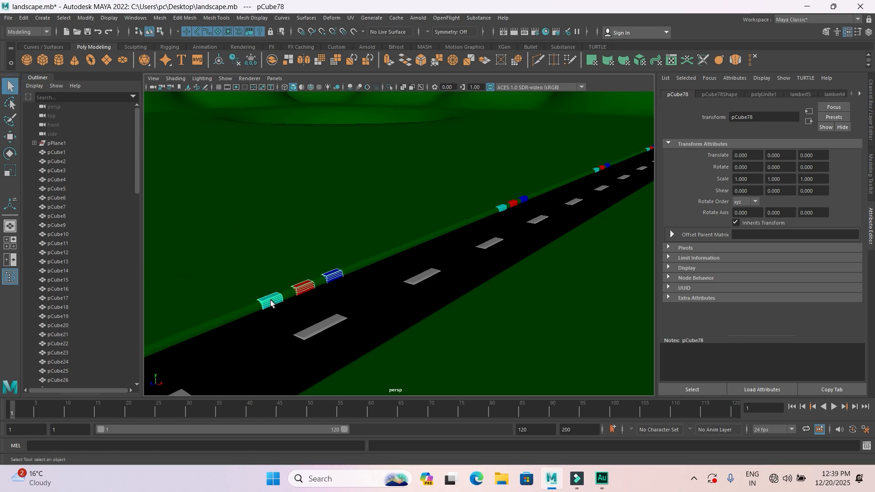
pyautogui.click(271, 301)
pyautogui.click(307, 287)
pyautogui.click(10, 137)
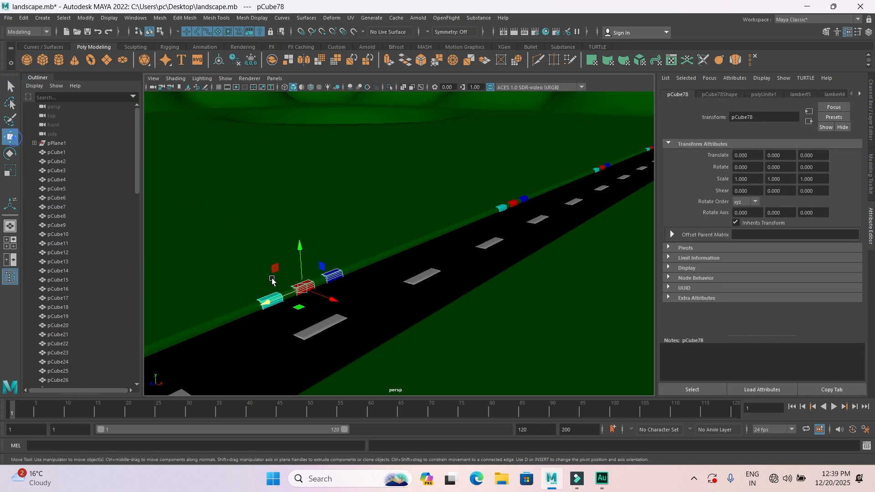
pyautogui.moveTo(333, 308); pyautogui.dragTo(449, 373)
pyautogui.scroll(-9, 449, 372)
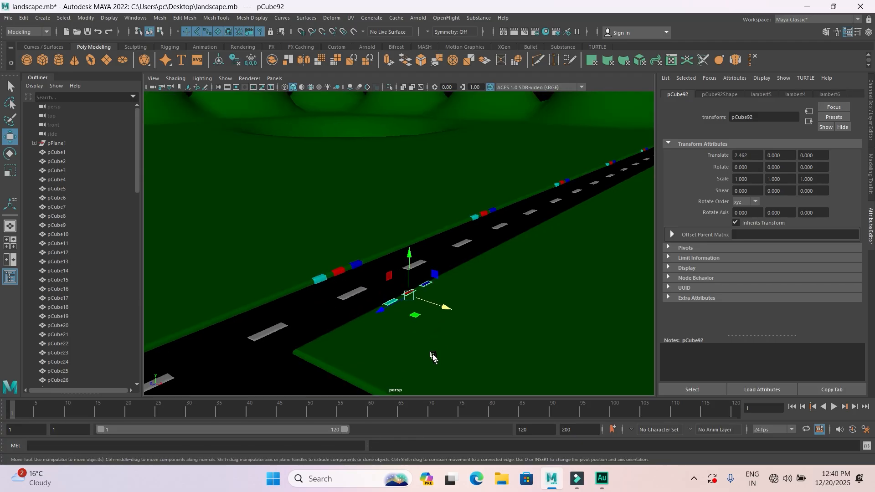
pyautogui.scroll(3, 413, 321)
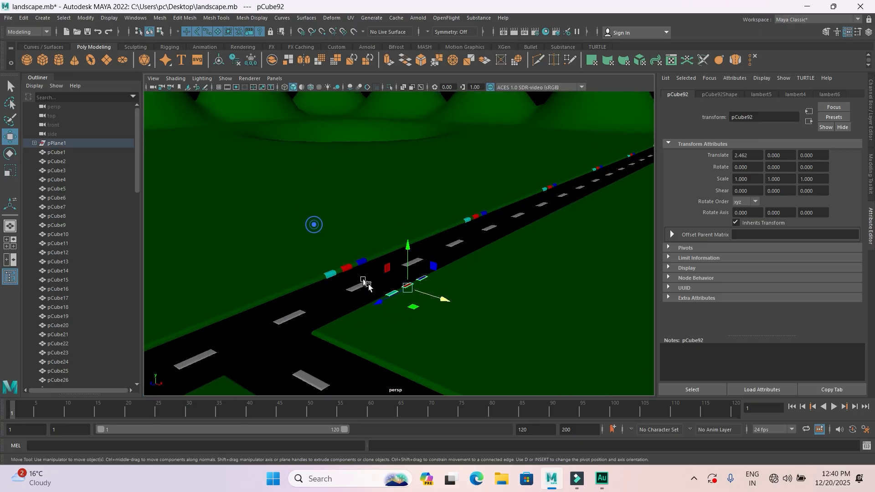
pyautogui.click(388, 293)
pyautogui.hotkey('ctrl', 'z')
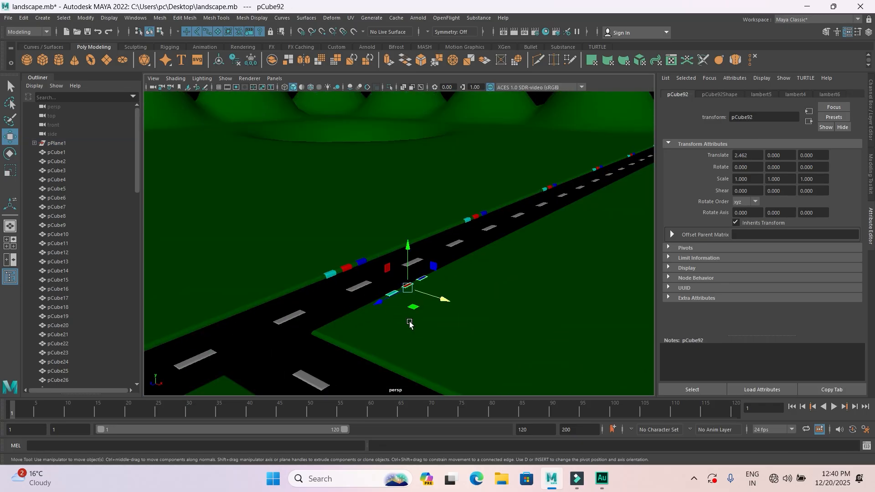
pyautogui.scroll(3, 411, 341)
pyautogui.keyDown('alt'); pyautogui.moveTo(410, 359); pyautogui.dragTo(439, 357); pyautogui.keyUp('alt')
pyautogui.moveTo(344, 328); pyautogui.dragTo(338, 327)
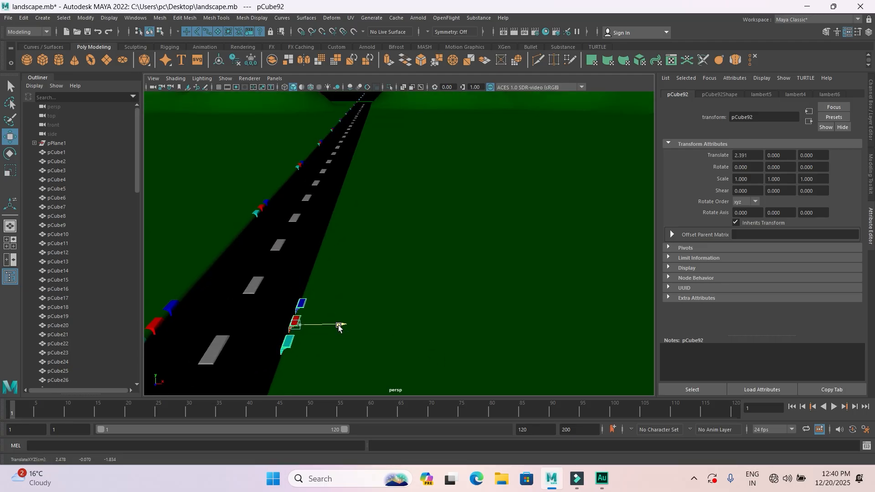
# Duplicate the opposite-edge kerb set repeatedly along the road at even spacing, continuing to about Z -55.9
pyautogui.keyDown('alt'); pyautogui.moveTo(436, 336); pyautogui.dragTo(269, 351); pyautogui.keyUp('alt')
pyautogui.moveTo(258, 317); pyautogui.dragTo(502, 231)
pyautogui.hotkey('shift', 'd')
pyautogui.hotkey('shift', 'd')
pyautogui.hotkey('shift', 'd')
pyautogui.hotkey('shift', 'd')
pyautogui.hotkey('shift', 'd')
pyautogui.hotkey('shift', 'd')
pyautogui.hotkey('shift', 'd')
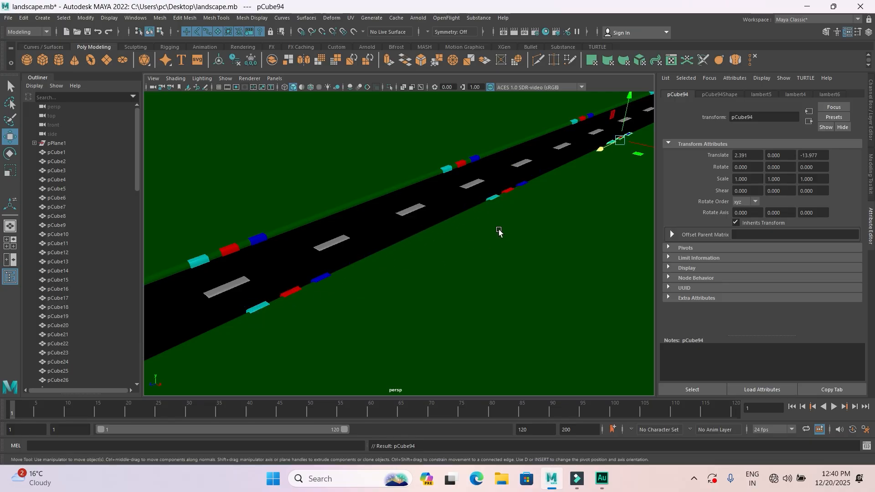
pyautogui.scroll(-5, 492, 241)
pyautogui.scroll(-5, 488, 248)
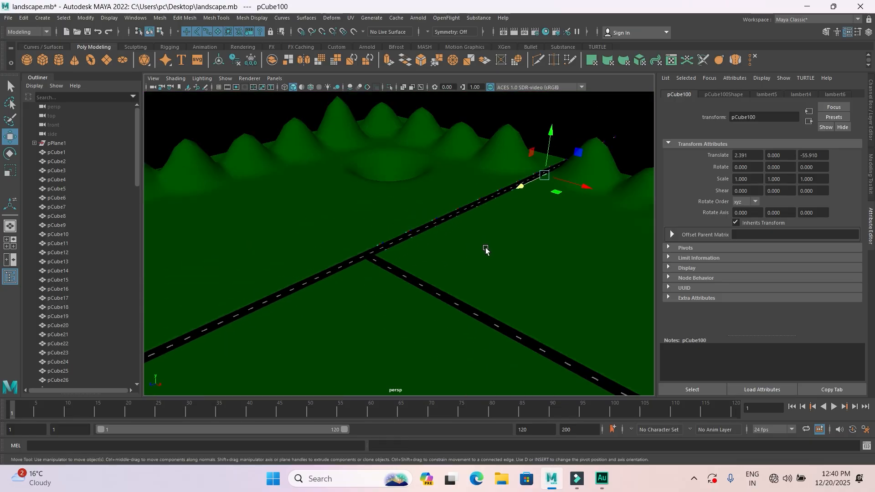
# Duplicate a facing pair of kerb sets past the junction and repeat the copies along the rest of the main road
pyautogui.scroll(5, 432, 270)
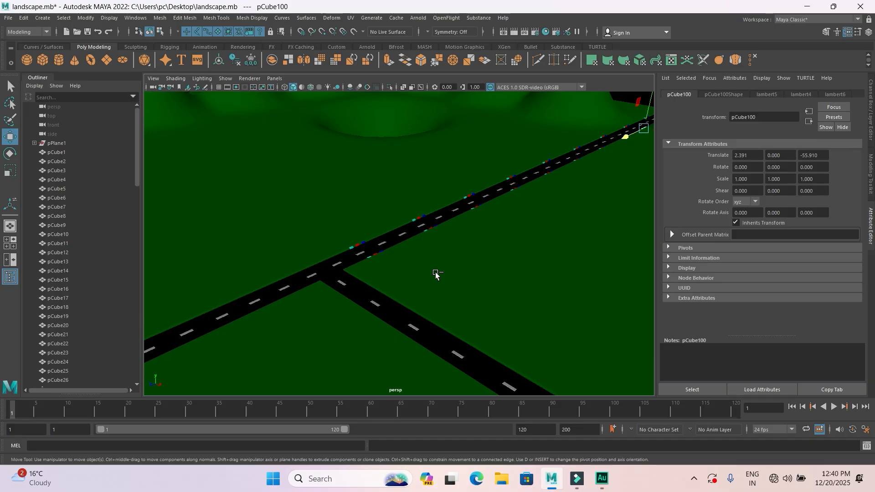
pyautogui.scroll(3, 392, 267)
pyautogui.click(338, 272)
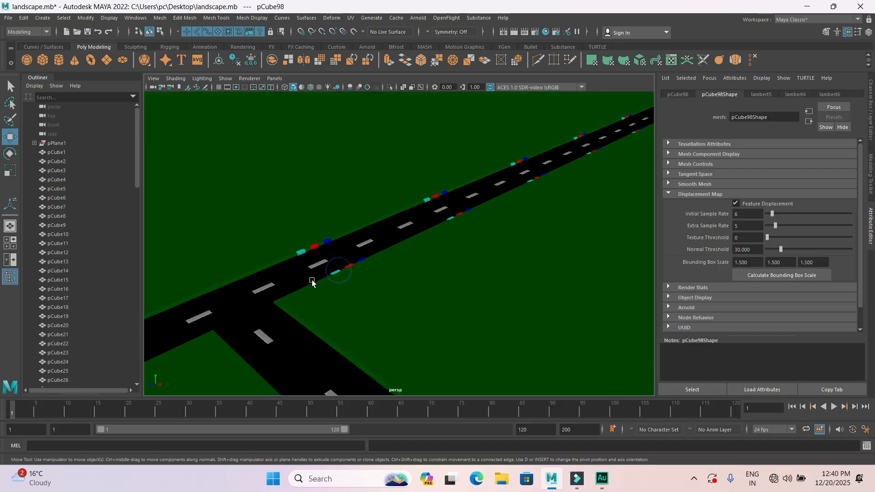
pyautogui.keyDown('shift'); pyautogui.click(300, 251); pyautogui.keyUp('shift')
pyautogui.hotkey('ctrl', 'd')
pyautogui.scroll(-2, 300, 283)
pyautogui.moveTo(312, 263); pyautogui.dragTo(189, 303)
pyautogui.hotkey('ctrl', 'd')
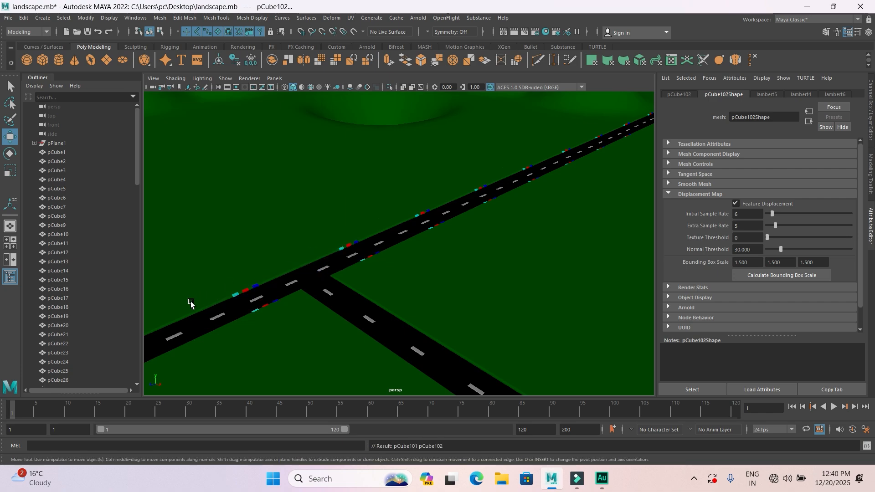
pyautogui.scroll(-8, 374, 295)
pyautogui.hotkey('shift', 'd')
pyautogui.hotkey('shift', 'd')
pyautogui.hotkey('shift', 'd')
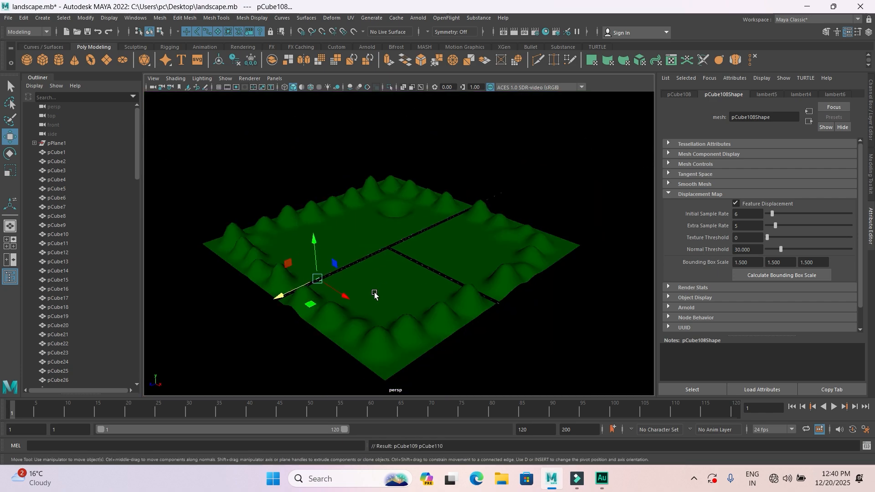
pyautogui.click(542, 342)
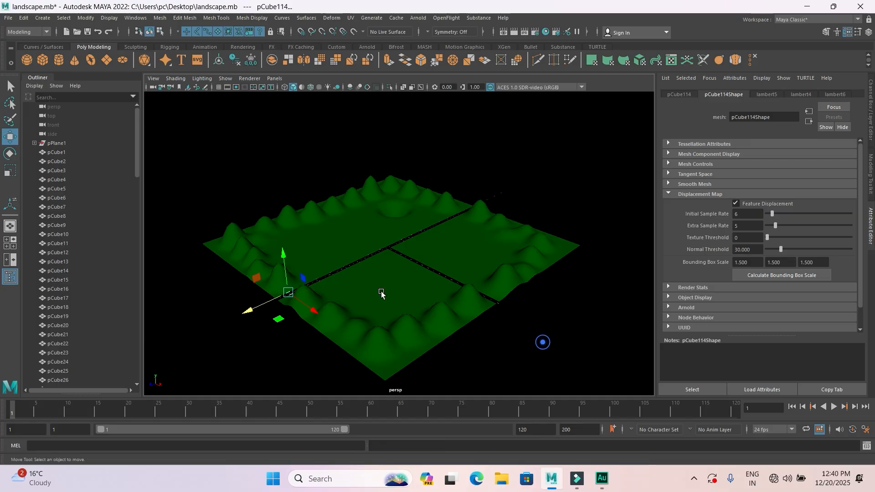
# Examine the kerb blocks on both road edges and around the junction, close up and from a distance
pyautogui.scroll(5, 374, 274)
pyautogui.scroll(8, 374, 273)
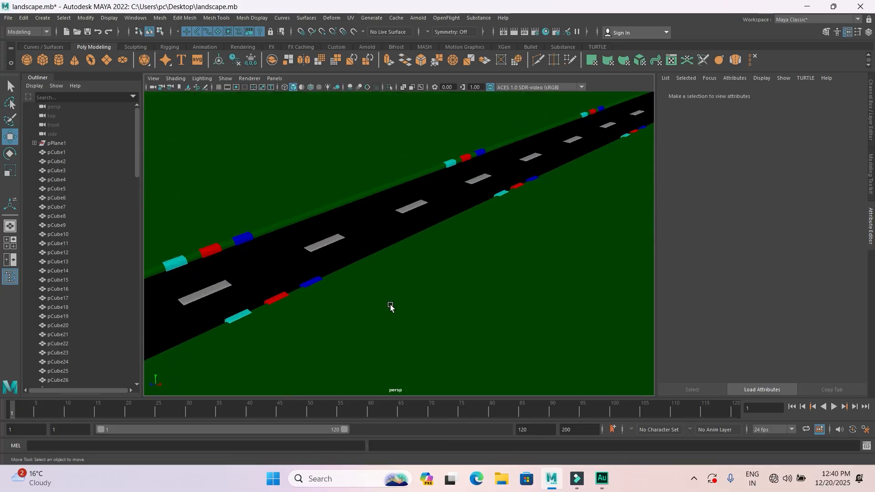
pyautogui.click(275, 299)
pyautogui.press('f')
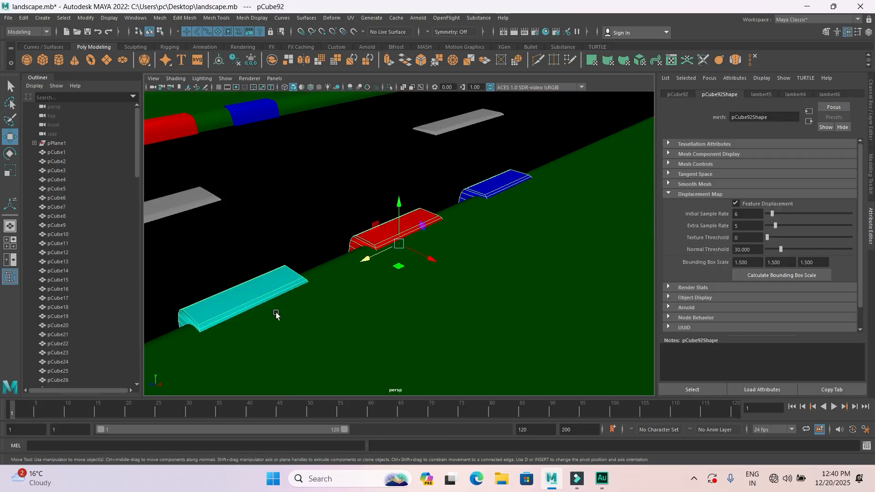
pyautogui.keyDown('alt'); pyautogui.moveTo(373, 323); pyautogui.dragTo(320, 304); pyautogui.keyUp('alt')
pyautogui.keyDown('alt'); pyautogui.moveTo(320, 305); pyautogui.dragTo(558, 342, button='middle'); pyautogui.keyUp('alt')
pyautogui.scroll(-5, 418, 284)
pyautogui.scroll(3, 411, 291)
pyautogui.keyDown('alt'); pyautogui.moveTo(393, 306); pyautogui.dragTo(353, 314); pyautogui.keyUp('alt')
pyautogui.scroll(-7, 365, 306)
pyautogui.keyDown('alt'); pyautogui.moveTo(375, 315); pyautogui.dragTo(397, 298, button='middle'); pyautogui.keyUp('alt')
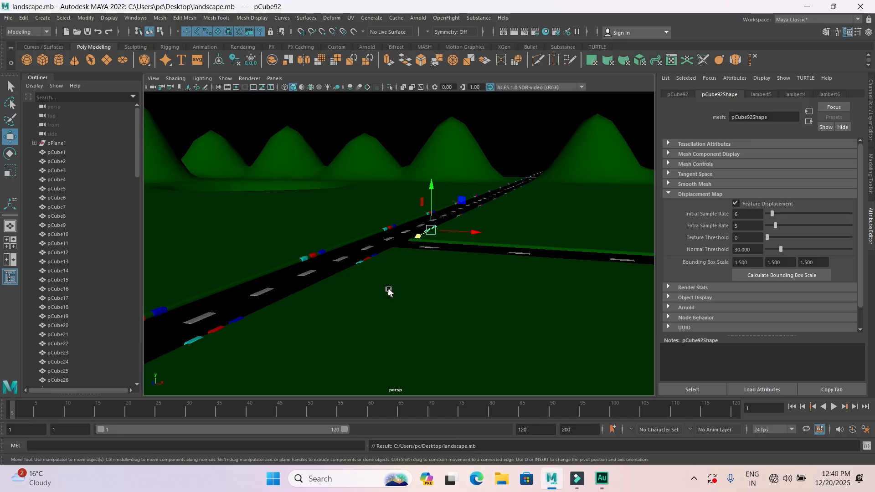
pyautogui.scroll(-8, 389, 290)
pyautogui.keyDown('alt'); pyautogui.moveTo(392, 283); pyautogui.dragTo(367, 316); pyautogui.keyUp('alt')
pyautogui.scroll(7, 367, 316)
pyautogui.keyDown('alt'); pyautogui.moveTo(457, 318); pyautogui.dragTo(523, 269, button='middle'); pyautogui.keyUp('alt')
pyautogui.scroll(2, 496, 283)
pyautogui.keyDown('alt'); pyautogui.moveTo(445, 312); pyautogui.dragTo(520, 232, button='middle'); pyautogui.keyUp('alt')
pyautogui.scroll(4, 396, 242)
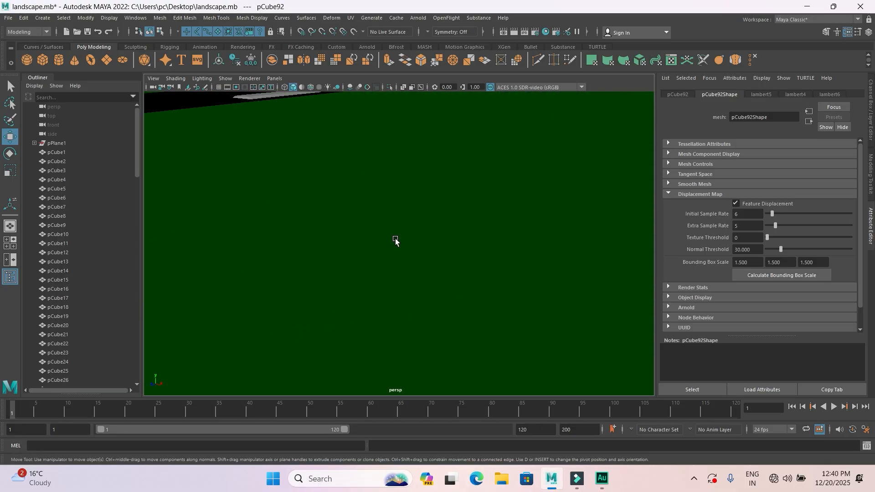
pyautogui.scroll(-8, 393, 256)
pyautogui.keyDown('alt'); pyautogui.moveTo(471, 286); pyautogui.dragTo(375, 342, button='middle'); pyautogui.keyUp('alt')
pyautogui.scroll(5, 402, 337)
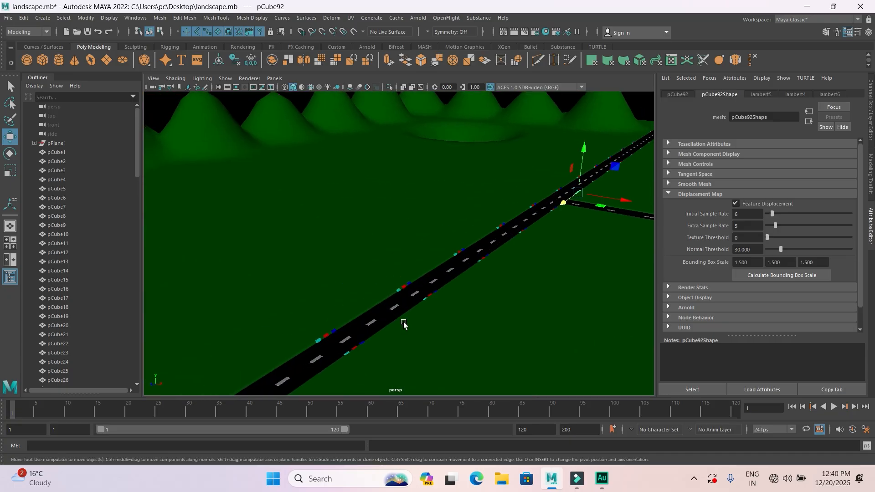
# Create a polygon sphere half-sunk in the ground on the grass beside the main road
pyautogui.click(25, 62)
pyautogui.moveTo(341, 304); pyautogui.dragTo(346, 316)
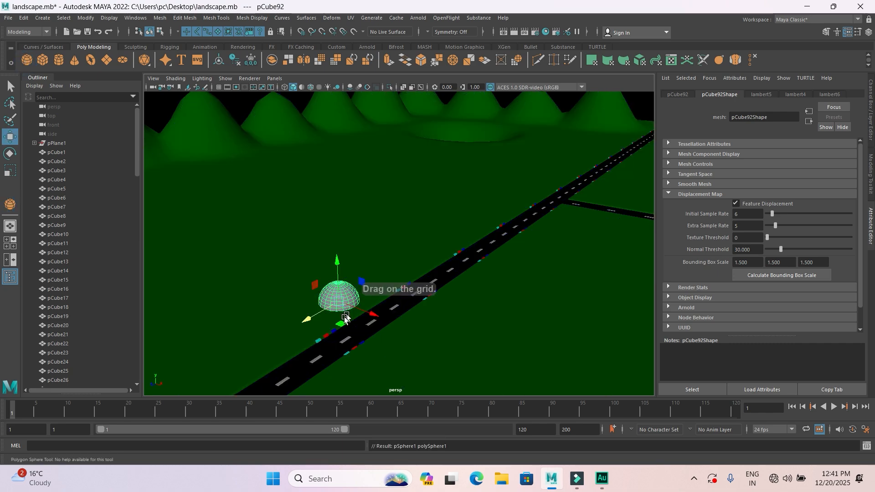
pyautogui.press('f')
pyautogui.moveTo(468, 259)
pyautogui.keyDown('alt'); pyautogui.mouseDown(button='middle')
pyautogui.moveTo(433, 260)
pyautogui.moveTo(455, 248)
pyautogui.mouseUp(button='middle'); pyautogui.keyUp('alt')
pyautogui.scroll(-5, 430, 268)
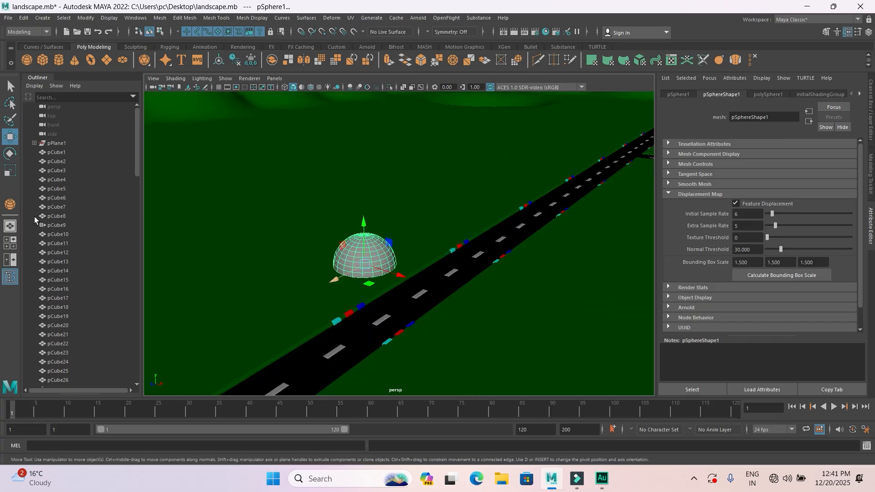
# Scale the sphere down uniformly and move it along X closer to the road edge
pyautogui.click(14, 168)
pyautogui.moveTo(355, 264); pyautogui.dragTo(343, 263)
pyautogui.click(10, 136)
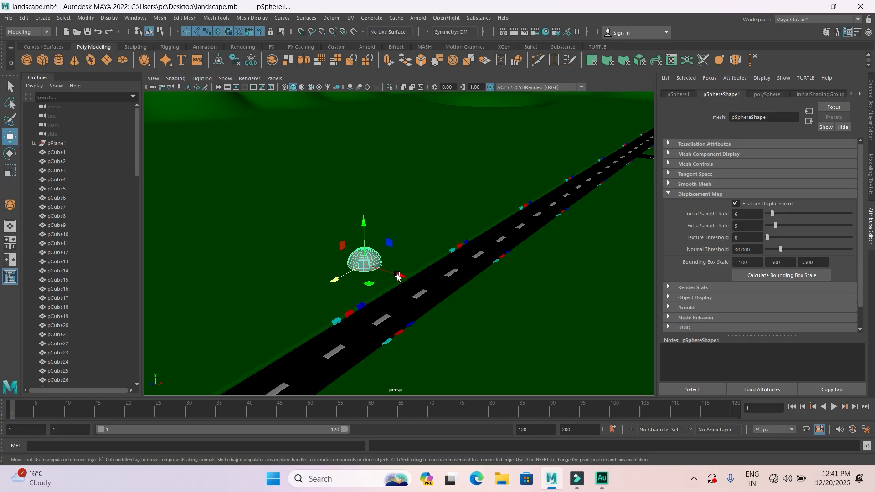
pyautogui.moveTo(405, 276); pyautogui.dragTo(410, 279)
pyautogui.scroll(6, 405, 302)
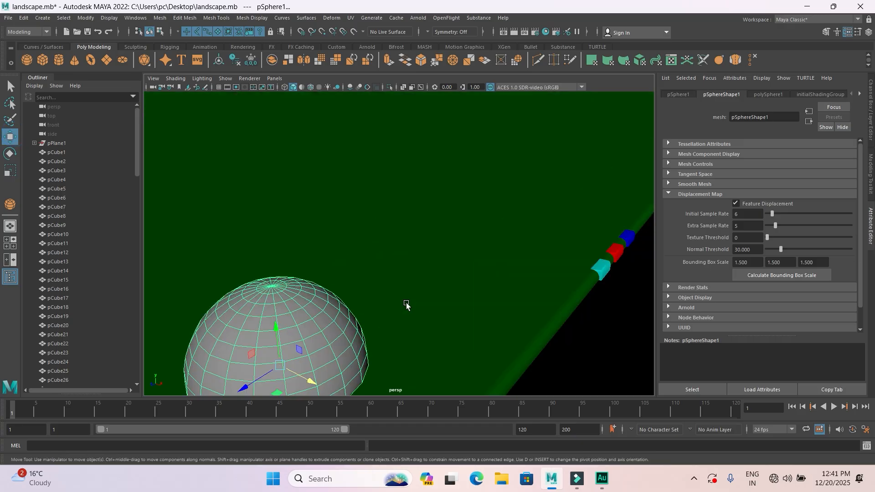
pyautogui.moveTo(403, 316)
pyautogui.keyDown('alt'); pyautogui.mouseDown(button='middle')
pyautogui.moveTo(425, 297)
pyautogui.moveTo(420, 313)
pyautogui.mouseUp(button='middle'); pyautogui.keyUp('alt')
pyautogui.scroll(-6, 419, 318)
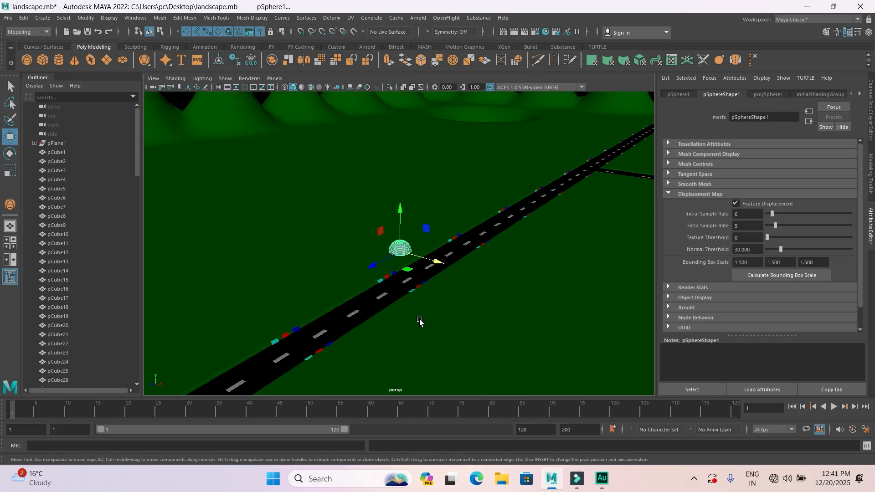
# Duplicate the sphere straight upwards at a repeated offset to build a column of seven overlapping spheres
pyautogui.press('f')
pyautogui.scroll(-4, 388, 316)
pyautogui.keyDown('alt'); pyautogui.moveTo(388, 316); pyautogui.dragTo(417, 304); pyautogui.keyUp('alt')
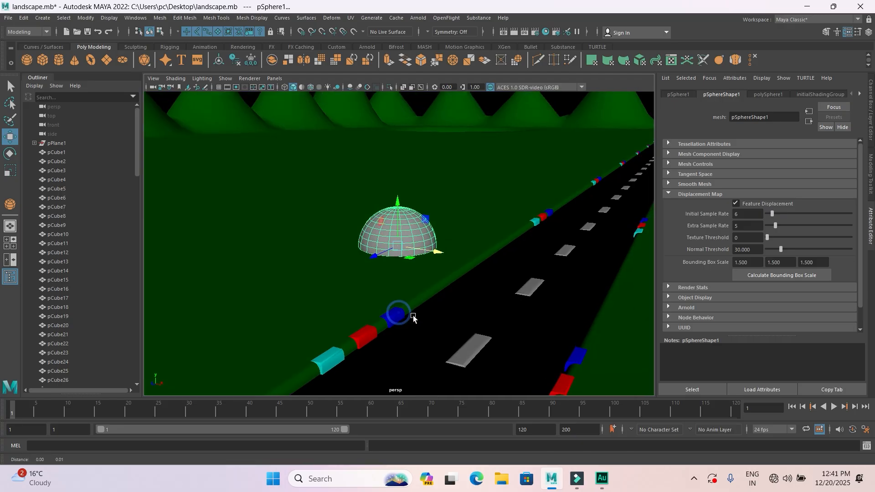
pyautogui.keyDown('alt'); pyautogui.moveTo(417, 305); pyautogui.dragTo(407, 323, button='middle'); pyautogui.keyUp('alt')
pyautogui.scroll(-1, 407, 322)
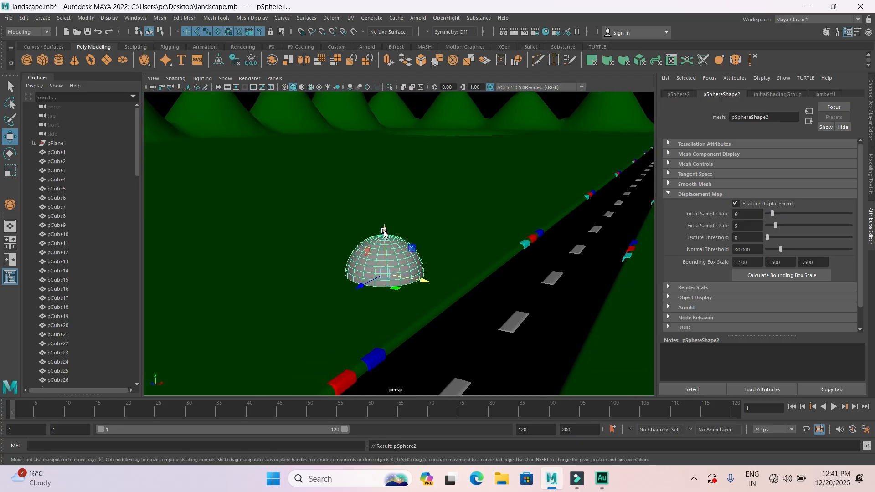
pyautogui.moveTo(384, 236); pyautogui.dragTo(384, 196)
pyautogui.hotkey('shift', 'd')
pyautogui.hotkey('shift', 'd')
pyautogui.hotkey('shift', 'd')
pyautogui.hotkey('shift', 'd')
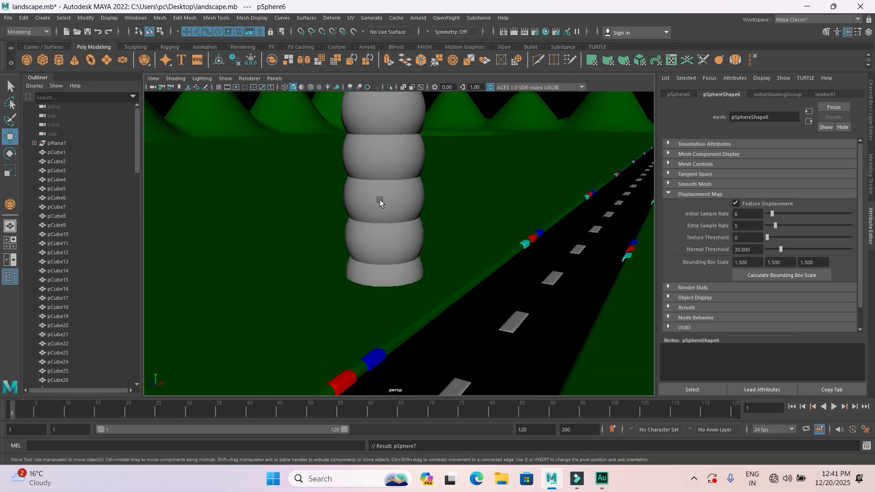
# Duplicate the whole seven-sphere column and move the copy along X to the opposite side of the main road
pyautogui.scroll(-5, 413, 318)
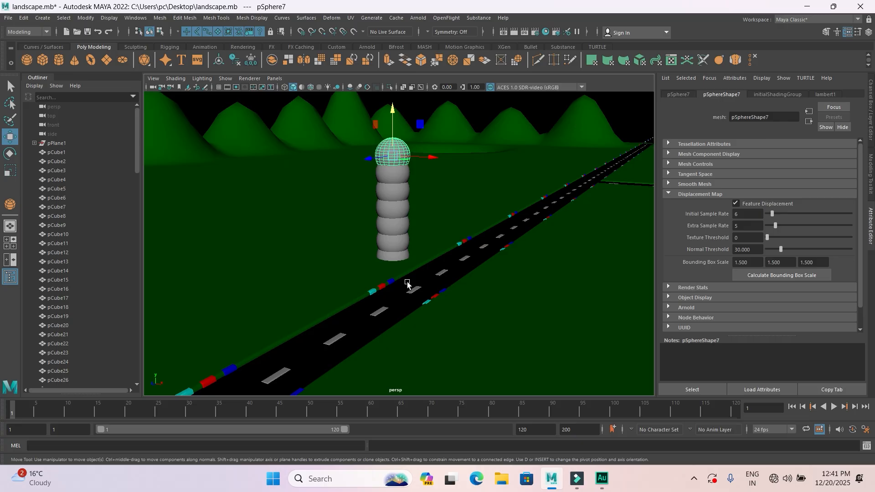
pyautogui.keyDown('alt'); pyautogui.moveTo(421, 267); pyautogui.dragTo(301, 351); pyautogui.keyUp('alt')
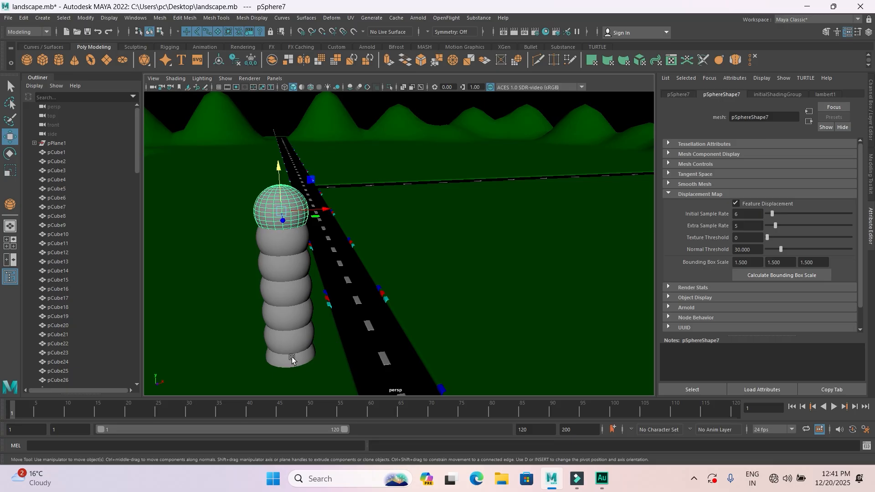
pyautogui.scroll(-3, 292, 358)
pyautogui.click(11, 86)
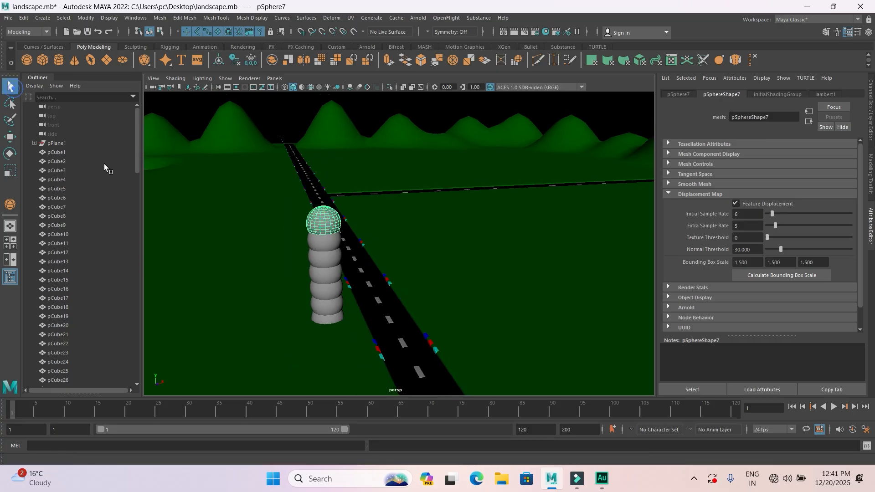
pyautogui.keyDown('shift'); pyautogui.click(323, 244); pyautogui.keyUp('shift')
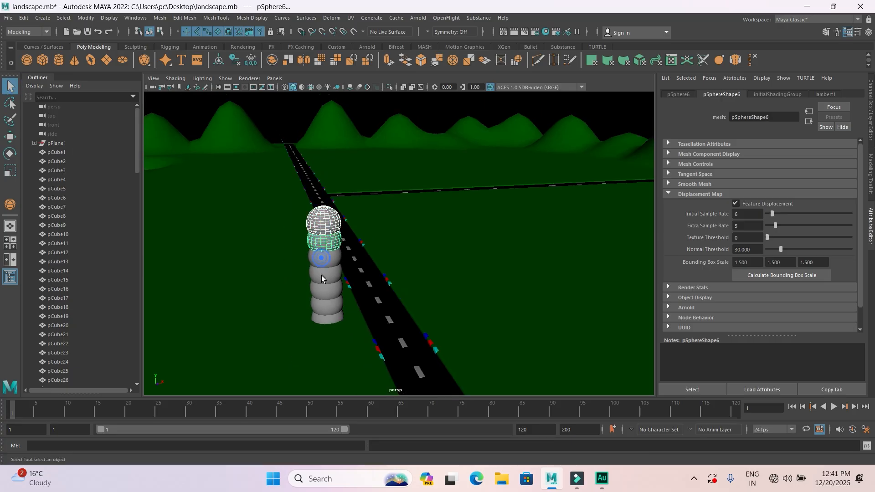
pyautogui.keyDown('shift'); pyautogui.click(324, 320); pyautogui.keyUp('shift')
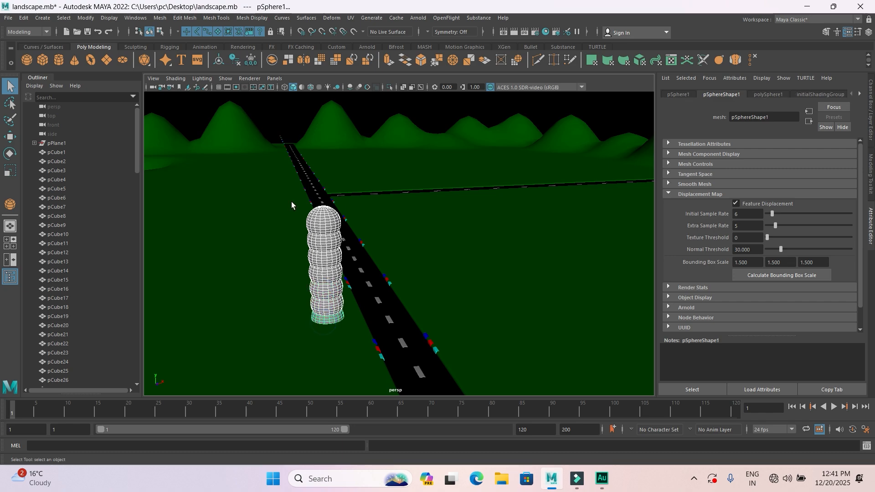
pyautogui.click(10, 138)
pyautogui.hotkey('ctrl', 'd')
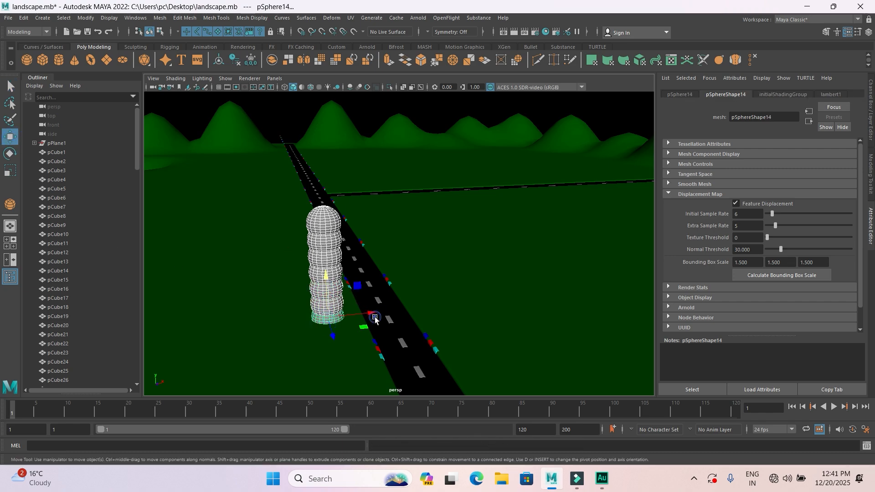
pyautogui.moveTo(425, 317); pyautogui.dragTo(427, 317)
pyautogui.hotkey('ctrl', 'z')
pyautogui.moveTo(370, 313); pyautogui.dragTo(440, 326)
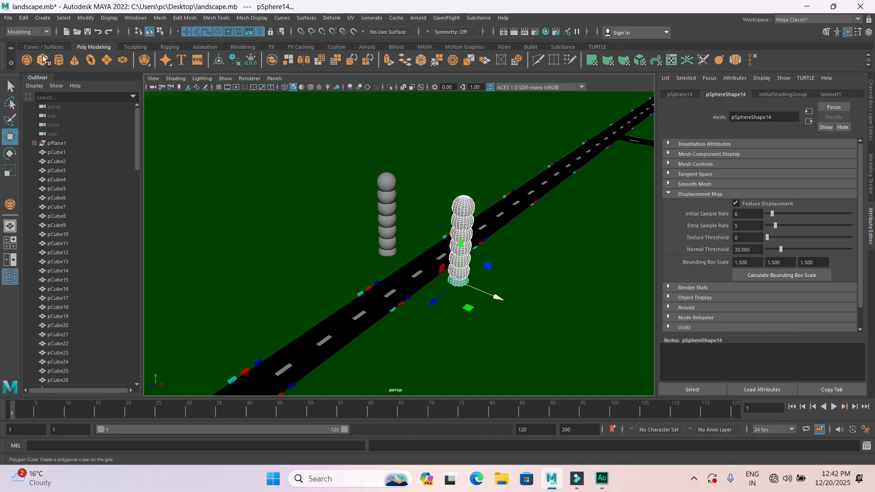
# Create a polygon cube beam across the road, about 7.48 wide, 0.88 high and 1.18 deep, and raise it onto both columns
pyautogui.moveTo(371, 254)
pyautogui.mouseDown()
pyautogui.moveTo(461, 319)
pyautogui.moveTo(459, 269)
pyautogui.mouseUp()
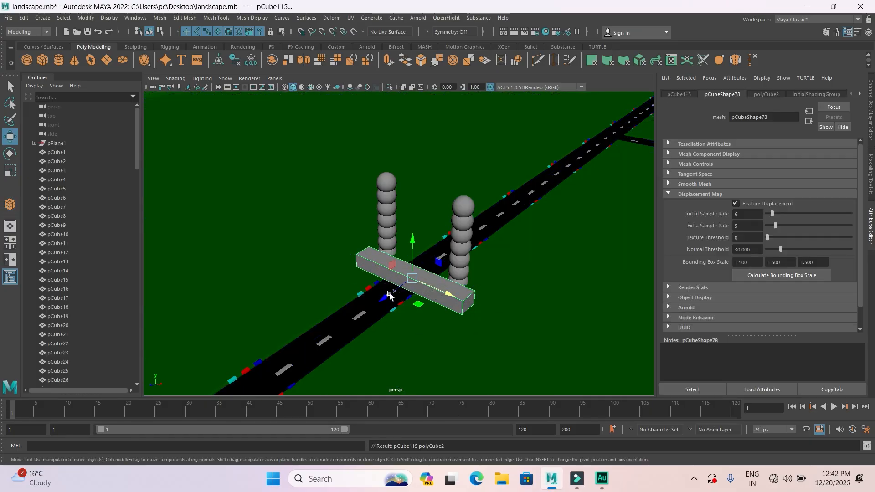
pyautogui.moveTo(387, 299); pyautogui.dragTo(406, 281)
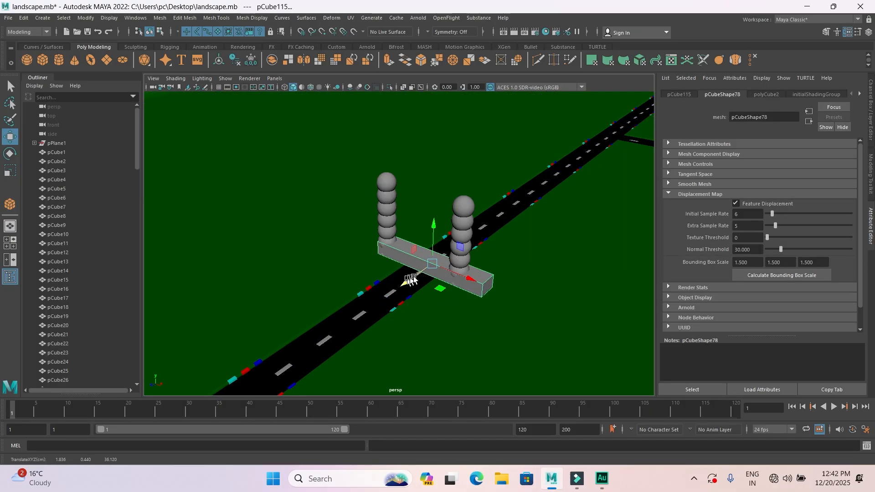
pyautogui.moveTo(469, 280); pyautogui.dragTo(462, 279)
pyautogui.moveTo(425, 222); pyautogui.dragTo(423, 146)
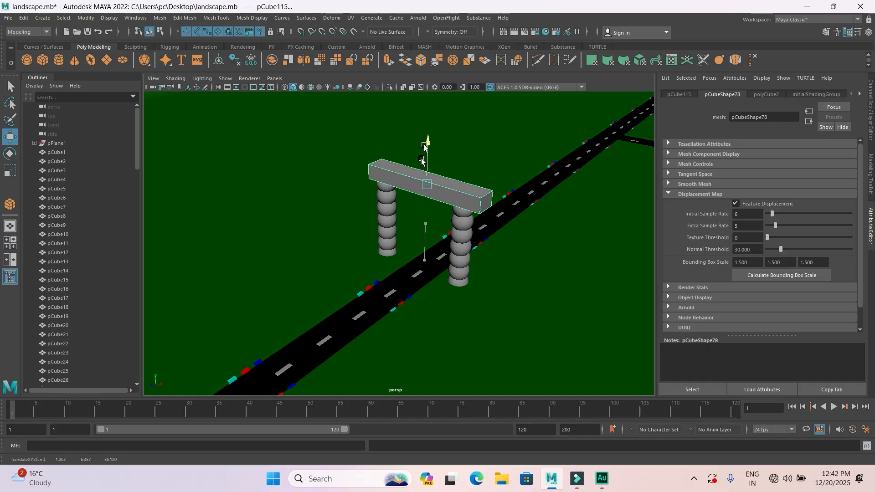
# Centre the beam over the two columns along X and scale it in X to about 1.011
pyautogui.keyDown('alt'); pyautogui.moveTo(413, 255); pyautogui.dragTo(415, 217); pyautogui.keyUp('alt')
pyautogui.scroll(5, 478, 221)
pyautogui.keyDown('alt'); pyautogui.moveTo(478, 221); pyautogui.dragTo(314, 324, button='middle'); pyautogui.keyUp('alt')
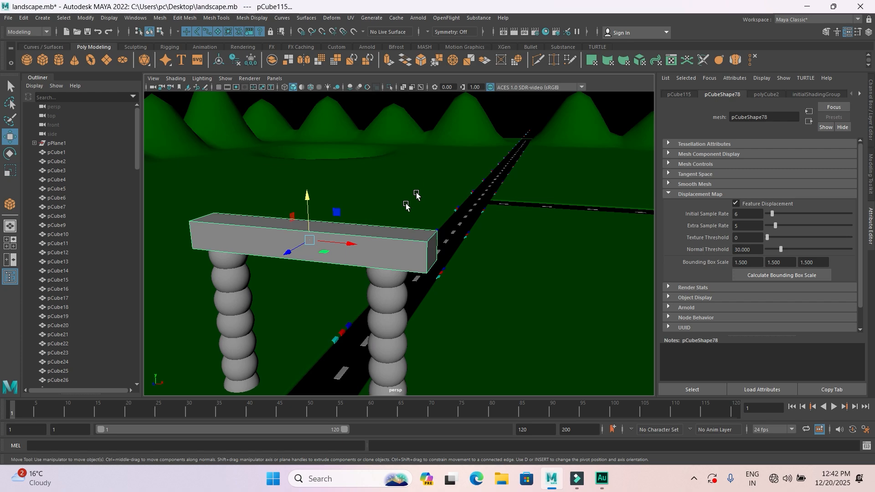
pyautogui.moveTo(354, 243); pyautogui.dragTo(163, 237)
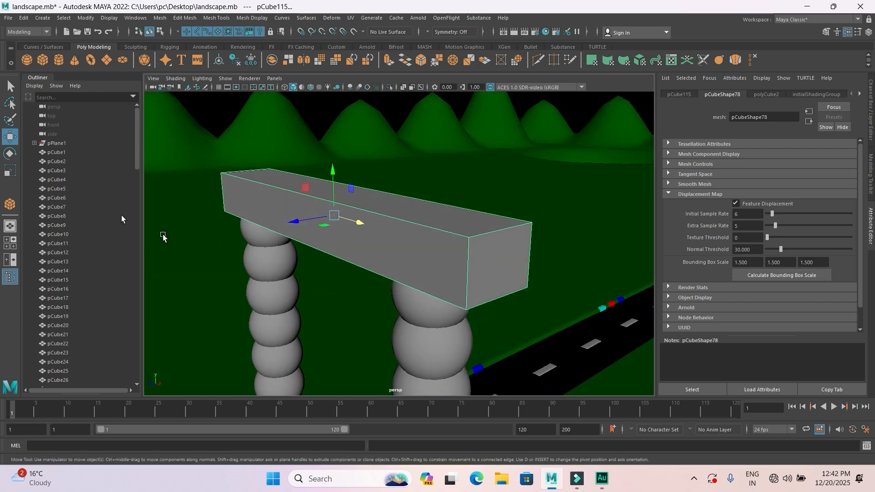
pyautogui.click(10, 171)
pyautogui.keyDown('alt'); pyautogui.moveTo(332, 257); pyautogui.dragTo(386, 256); pyautogui.keyUp('alt')
pyautogui.moveTo(350, 227); pyautogui.dragTo(435, 280)
pyautogui.click(10, 137)
pyautogui.scroll(-3, 531, 241)
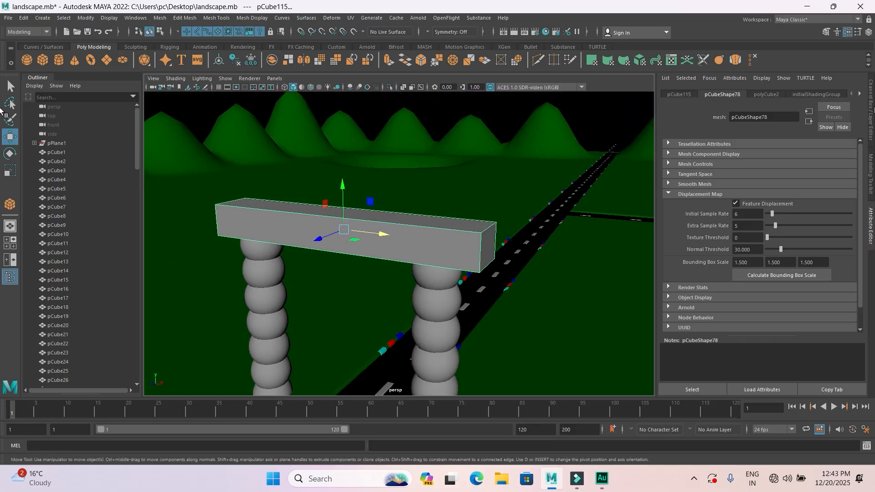
# Set the beam's subdivisions to 14 in width, 3 in height and 3 in depth
pyautogui.click(843, 126)
pyautogui.moveTo(815, 228); pyautogui.dragTo(817, 236)
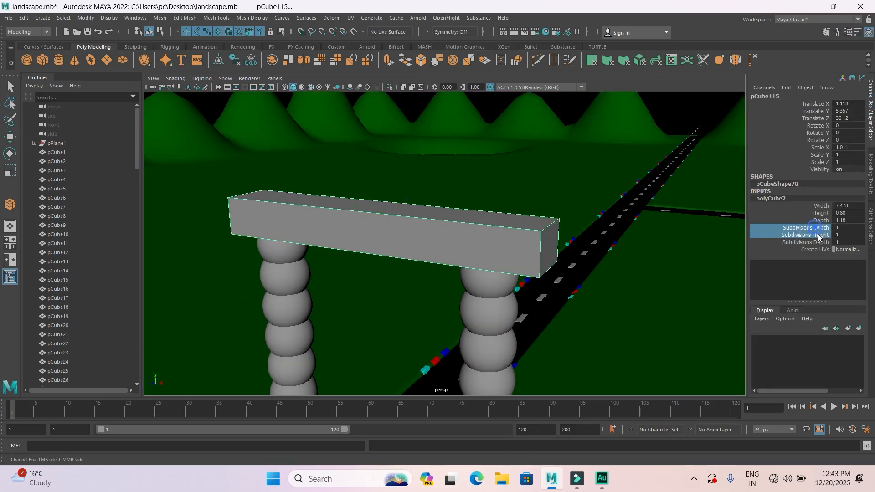
pyautogui.keyDown('shift'); pyautogui.click(817, 242); pyautogui.keyUp('shift')
pyautogui.moveTo(547, 265); pyautogui.dragTo(615, 241, button='middle')
pyautogui.click(793, 229)
pyautogui.click(801, 242)
pyautogui.moveTo(674, 246)
pyautogui.mouseDown(button='middle')
pyautogui.moveTo(648, 249)
pyautogui.moveTo(674, 252)
pyautogui.mouseUp(button='middle')
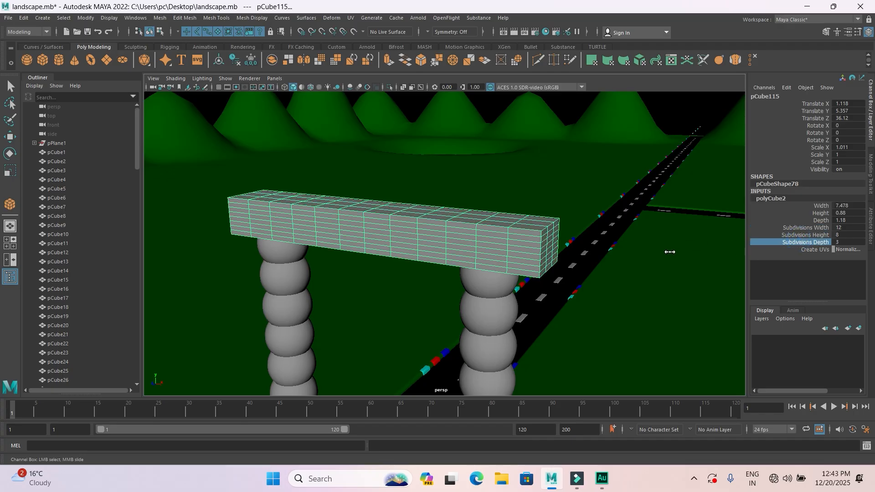
pyautogui.click(814, 229)
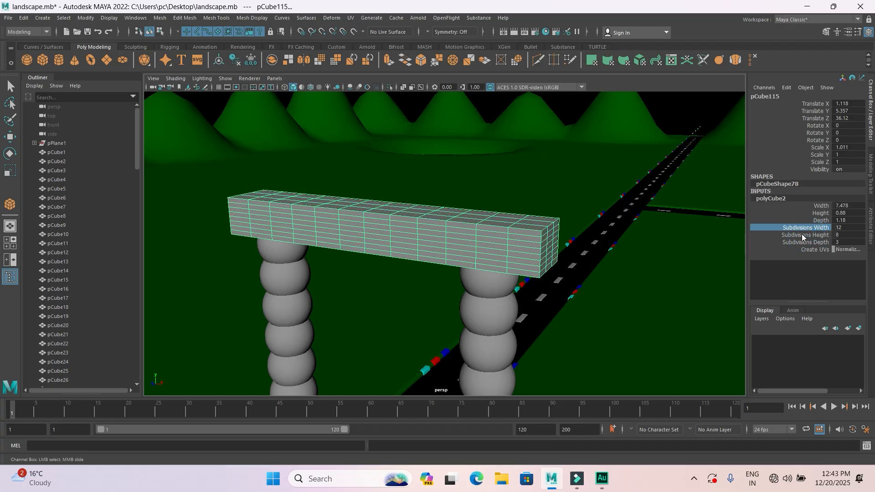
pyautogui.moveTo(650, 243); pyautogui.dragTo(680, 249, button='middle')
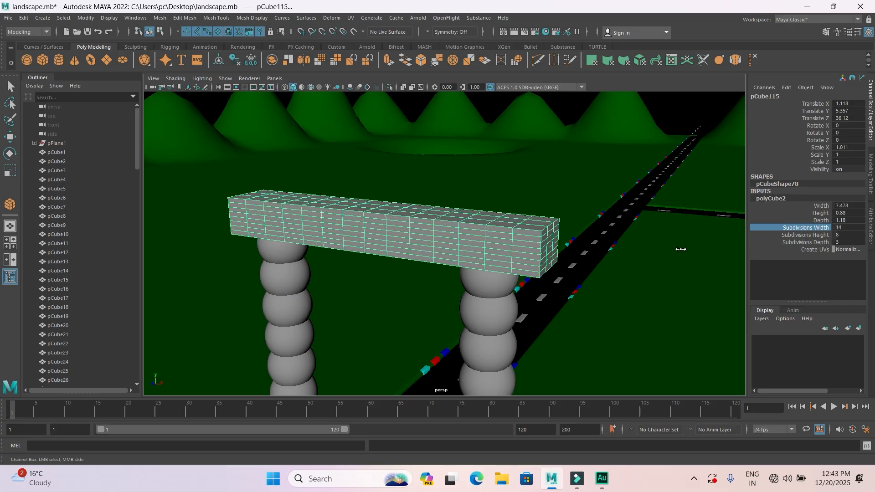
pyautogui.moveTo(704, 252); pyautogui.dragTo(681, 253, button='middle')
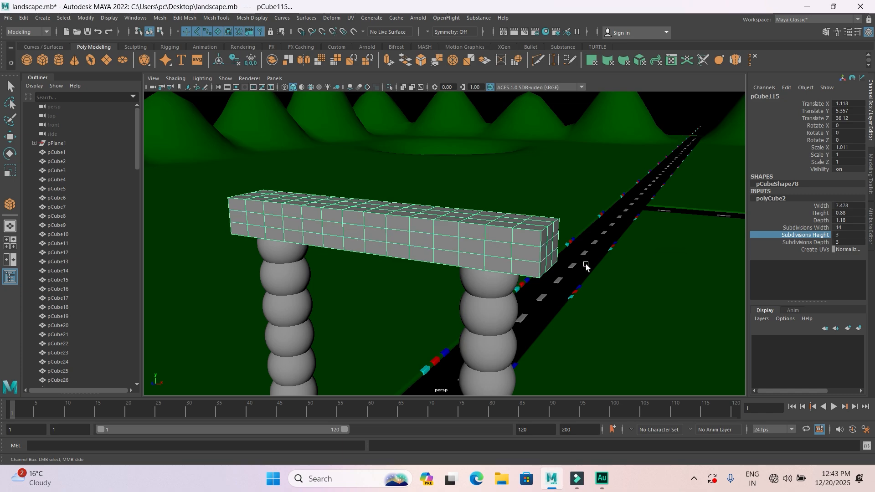
# Switch the beam to vertex editing and select its middle column of vertices, ready for moving
pyautogui.keyDown('alt'); pyautogui.moveTo(452, 297); pyautogui.dragTo(415, 257); pyautogui.keyUp('alt')
pyautogui.rightClick(415, 215)
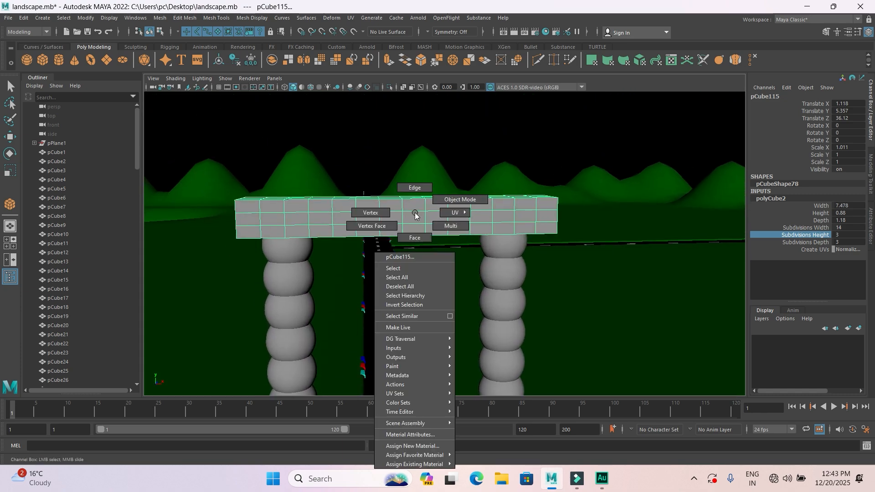
pyautogui.click(380, 213)
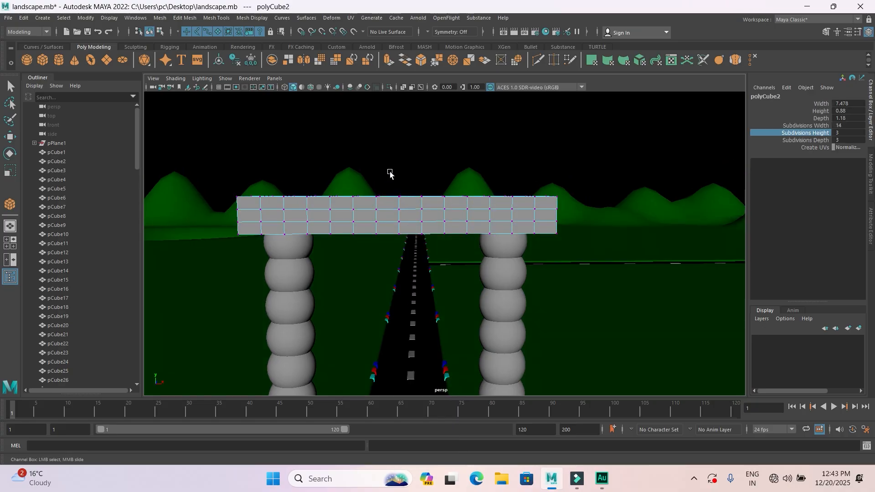
pyautogui.moveTo(415, 260); pyautogui.dragTo(409, 264)
pyautogui.press('w')
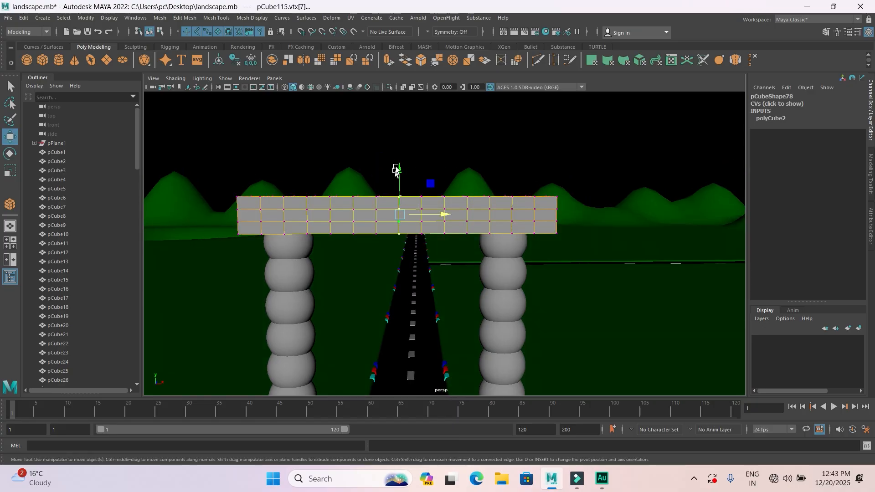
# Try to raise the beam's middle vertices with the wide soft-selection falloff, and undo the move
pyautogui.moveTo(400, 169); pyautogui.dragTo(386, 22)
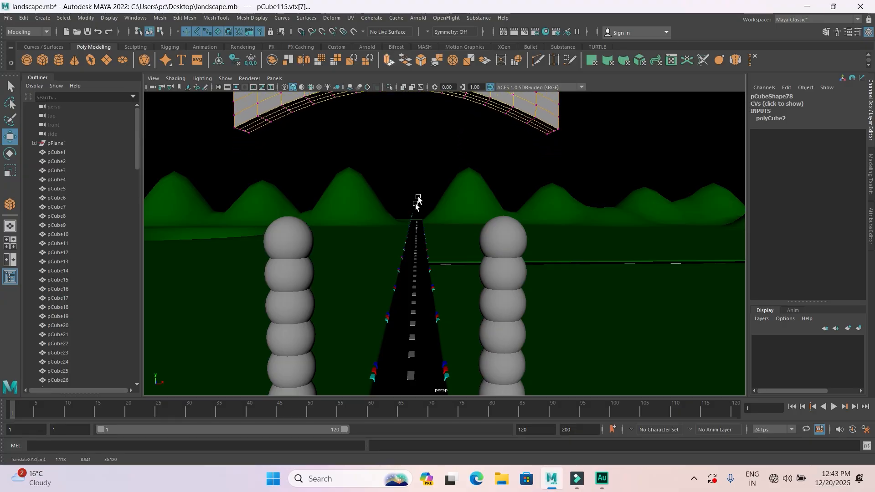
pyautogui.scroll(-4, 387, 214)
pyautogui.keyDown('alt'); pyautogui.moveTo(405, 234); pyautogui.dragTo(429, 293); pyautogui.keyUp('alt')
pyautogui.hotkey('ctrl', 'z')
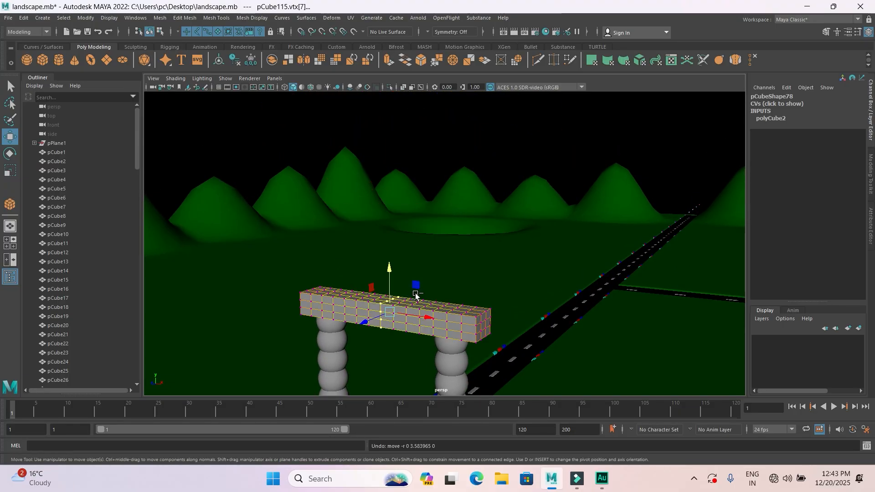
# Reduce the soft-selection falloff radius to about 3.32 and raise the middle vertices to about 6.41 in Y, arching the beam
pyautogui.press('b')
pyautogui.moveTo(409, 330); pyautogui.dragTo(231, 288)
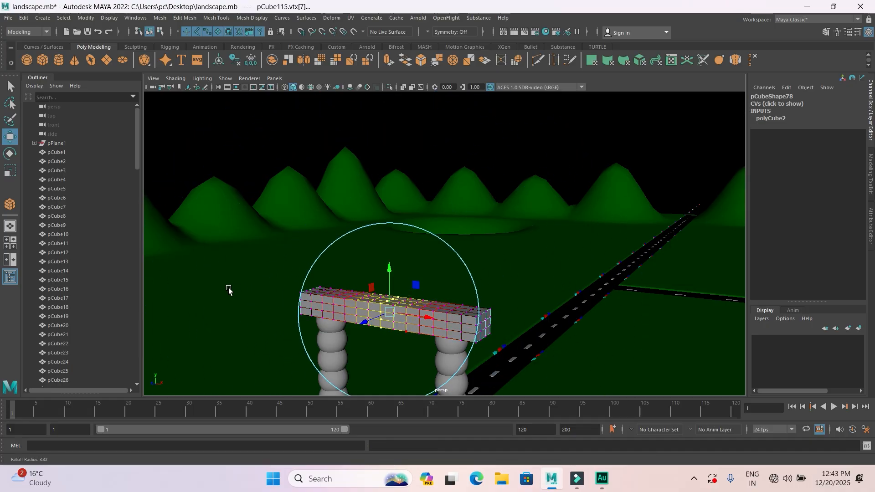
pyautogui.moveTo(388, 252); pyautogui.dragTo(397, 239)
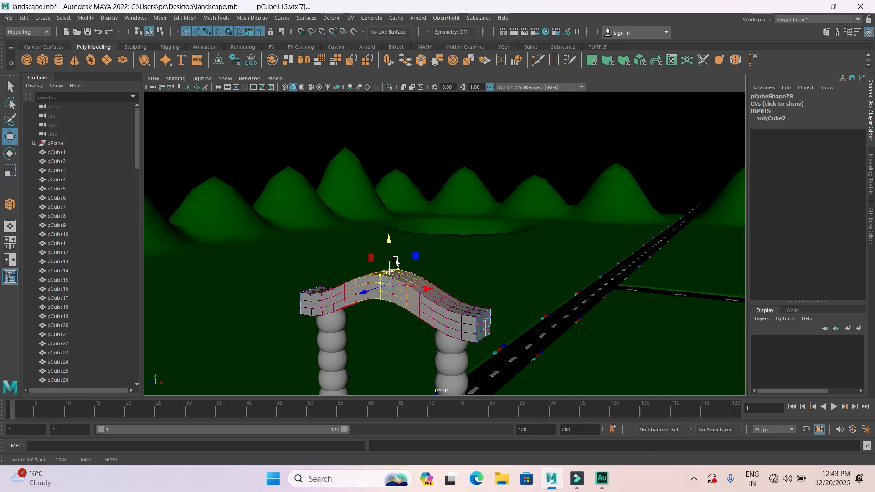
pyautogui.moveTo(392, 286); pyautogui.dragTo(502, 213, button='right')
pyautogui.click(571, 130)
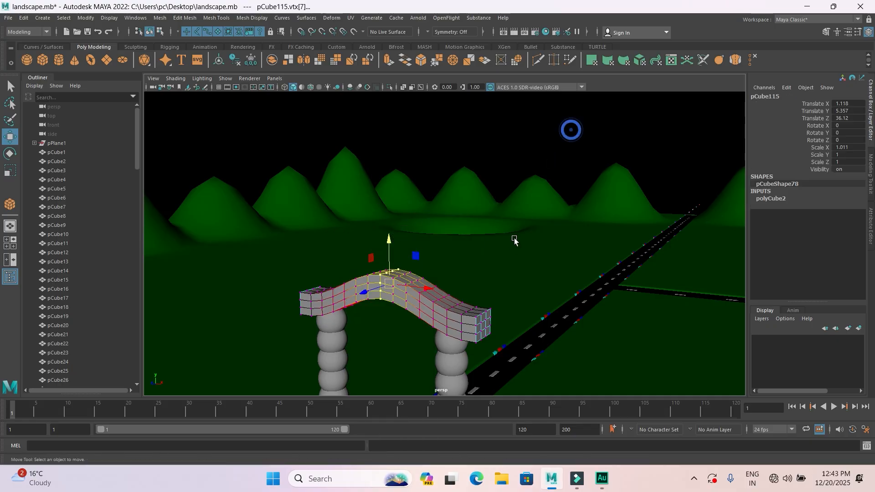
# Bevel the whole arched beam with a fraction of 0.5 and 2 segments
pyautogui.scroll(-3, 502, 247)
pyautogui.click(439, 283)
pyautogui.scroll(3, 416, 309)
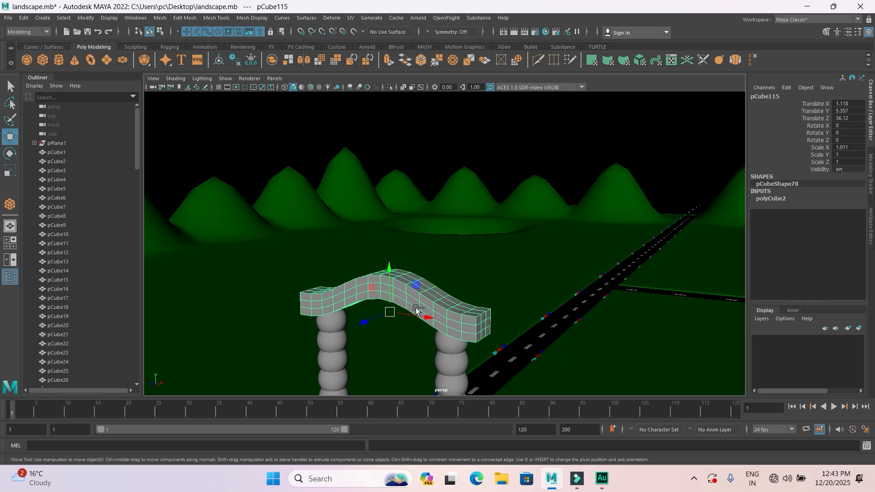
pyautogui.hotkey('ctrl', 'b')
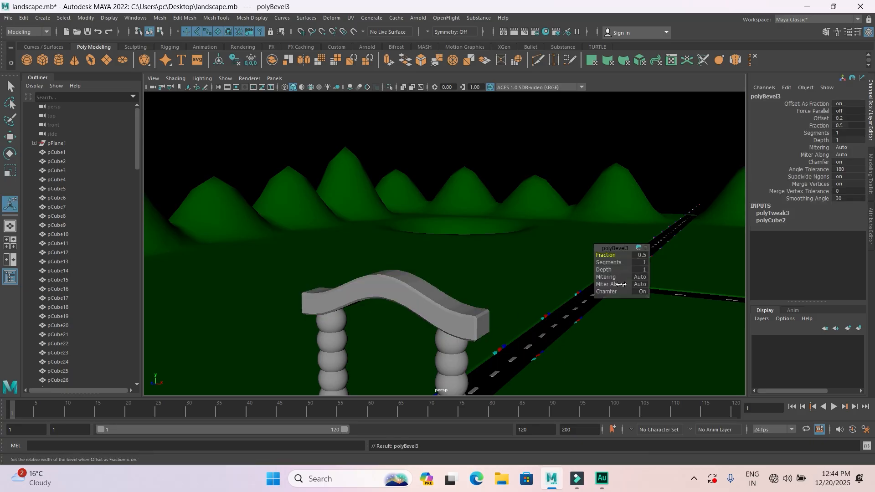
pyautogui.click(638, 264)
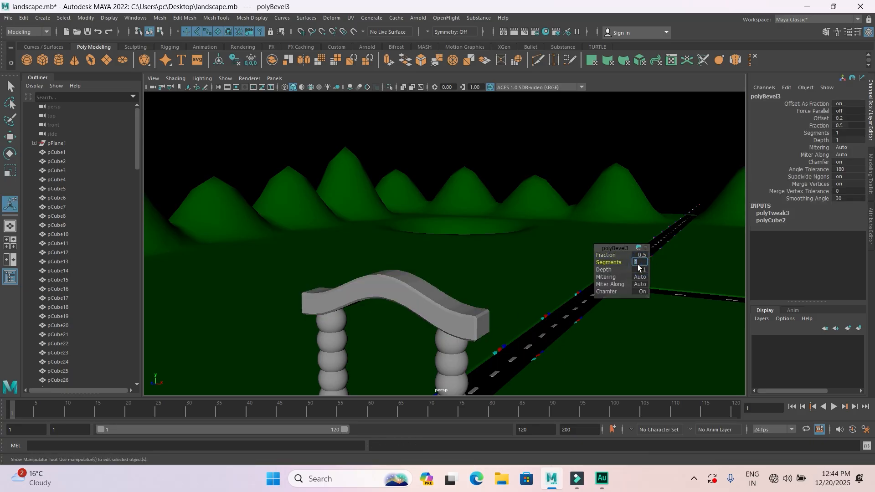
pyautogui.press('Return')
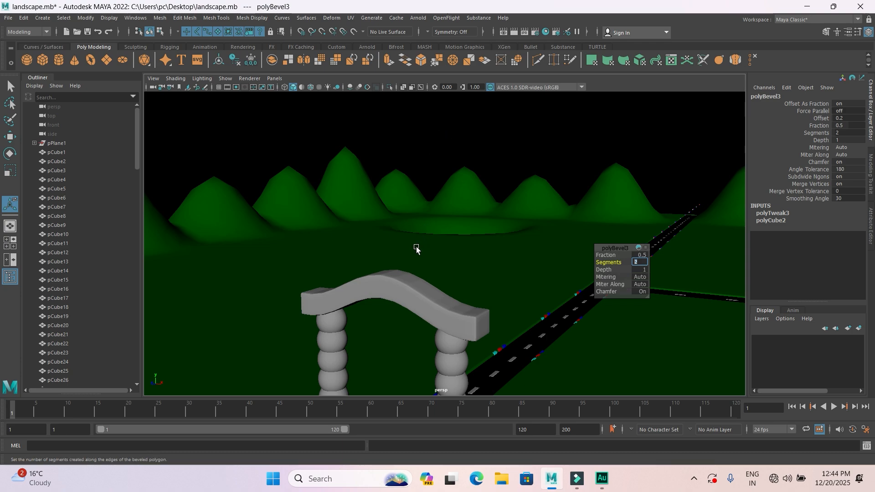
# Finish the bevel, deselect the arched beam and save the landscape scene
pyautogui.click(400, 287)
pyautogui.moveTo(400, 287)
pyautogui.keyDown('alt'); pyautogui.mouseDown()
pyautogui.moveTo(426, 334)
pyautogui.moveTo(462, 242)
pyautogui.moveTo(469, 264)
pyautogui.moveTo(446, 260)
pyautogui.moveTo(465, 274)
pyautogui.moveTo(427, 277)
pyautogui.moveTo(404, 302)
pyautogui.mouseUp(); pyautogui.keyUp('alt')
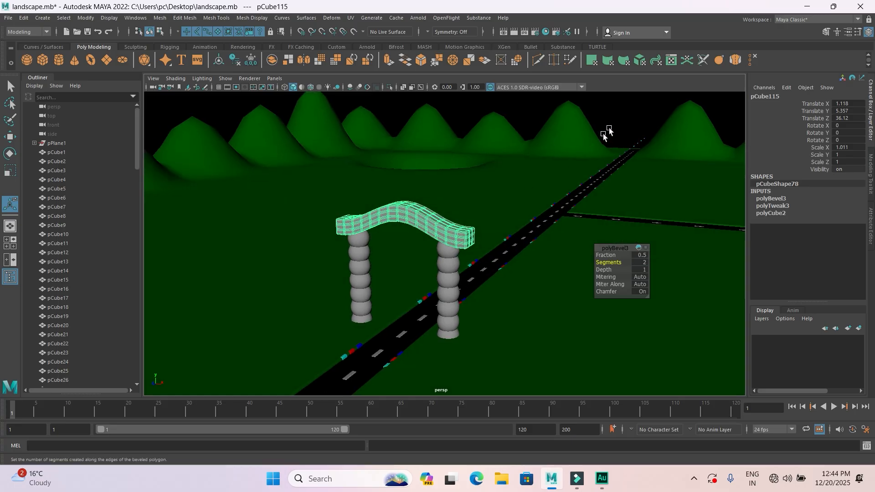
pyautogui.click(613, 121)
pyautogui.scroll(-4, 520, 190)
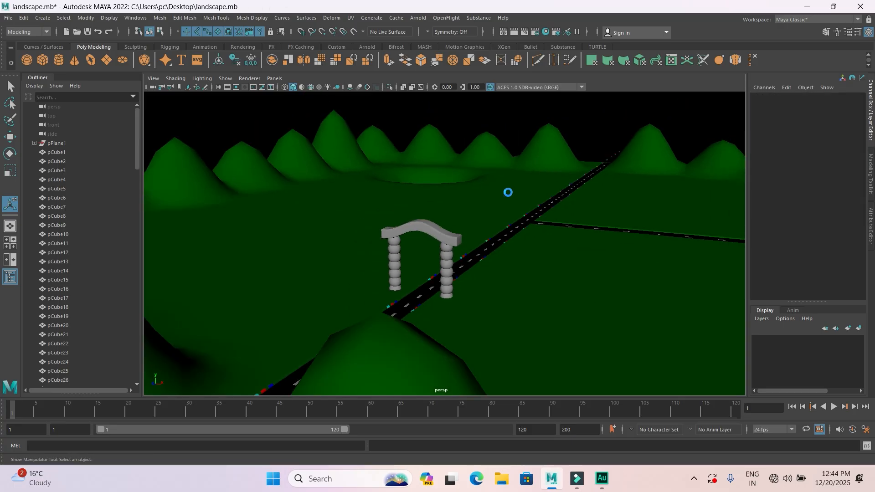
# Create a 3D polygon type object in the scene with the gateway in view
pyautogui.scroll(5, 426, 301)
pyautogui.keyDown('alt'); pyautogui.moveTo(465, 292); pyautogui.dragTo(538, 249, button='middle'); pyautogui.keyUp('alt')
pyautogui.keyDown('alt'); pyautogui.moveTo(495, 271); pyautogui.dragTo(472, 265); pyautogui.keyUp('alt')
pyautogui.keyDown('alt'); pyautogui.moveTo(472, 264); pyautogui.dragTo(474, 261, button='middle'); pyautogui.keyUp('alt')
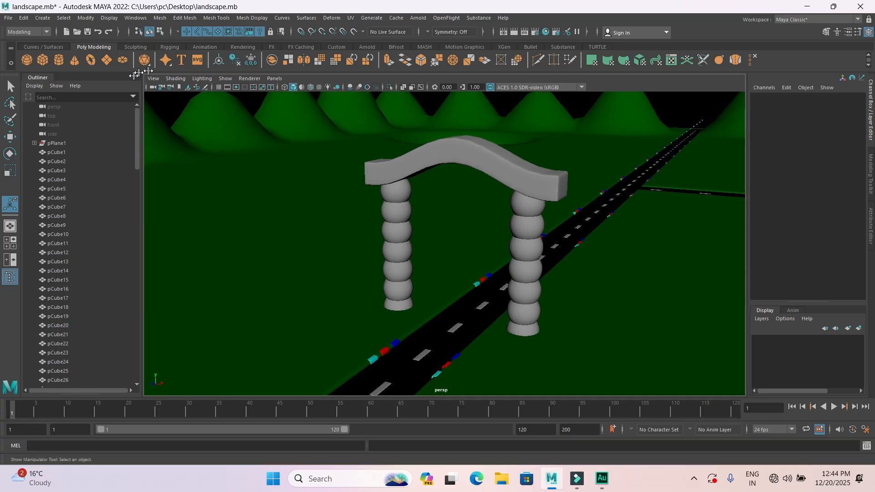
pyautogui.click(180, 59)
pyautogui.scroll(-5, 550, 225)
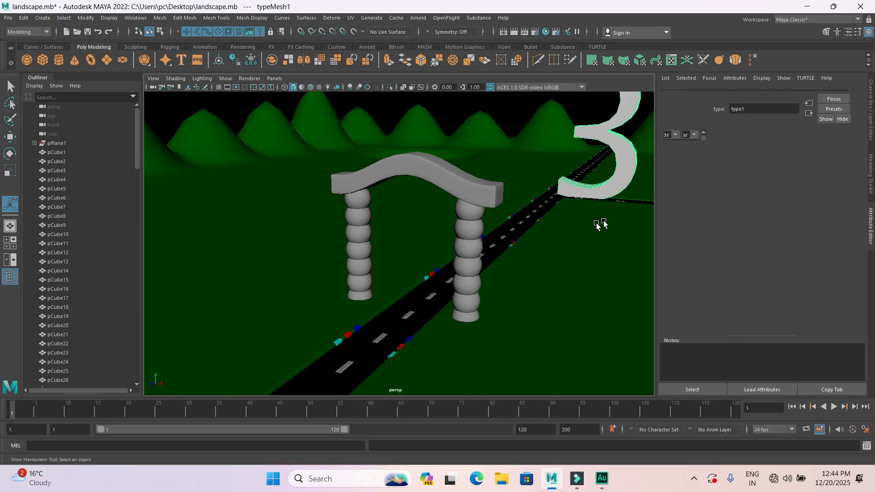
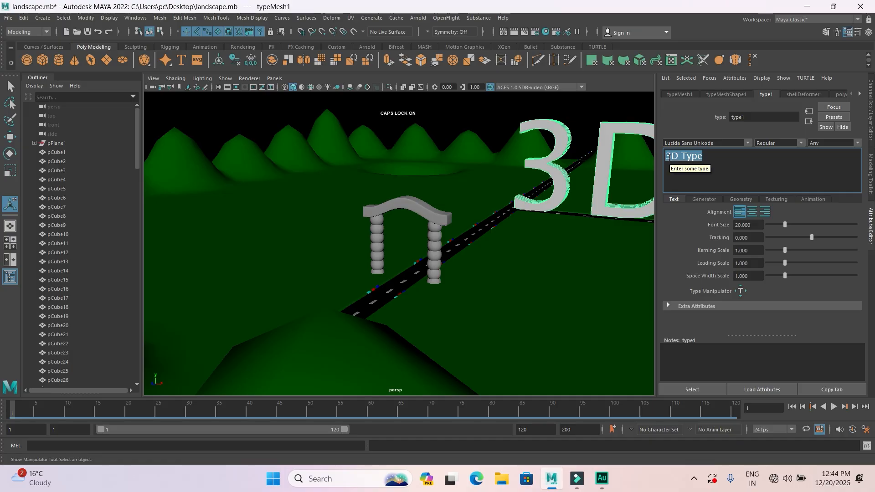
# Replace the default 3D type text with the creator's first name followed by "Animator"
pyautogui.click(730, 161)
pyautogui.moveTo(659, 153); pyautogui.dragTo(656, 154)
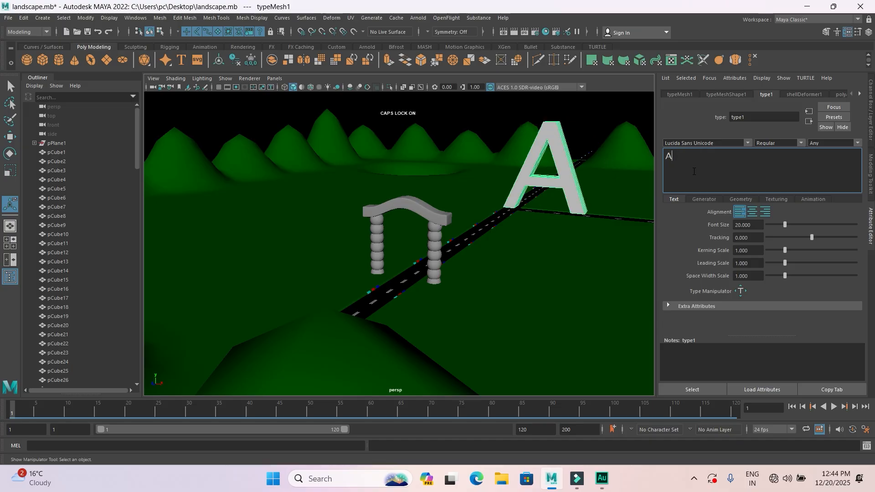
pyautogui.write('Abh')
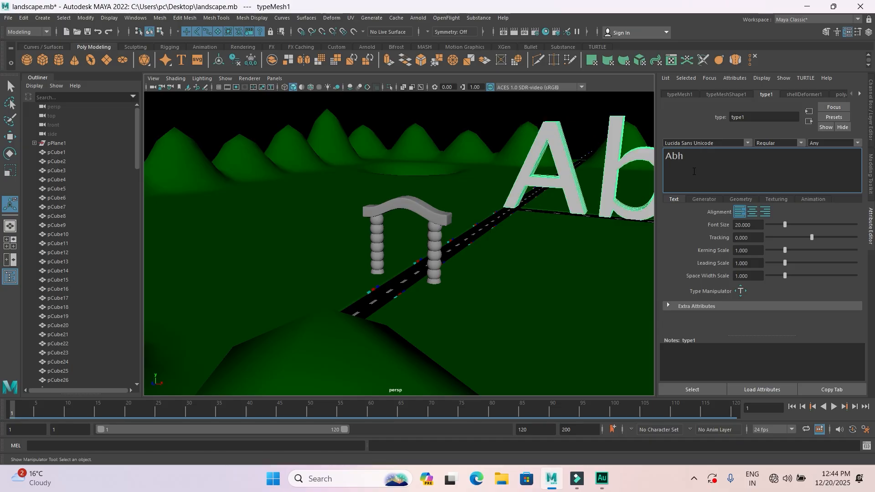
pyautogui.write('ira A')
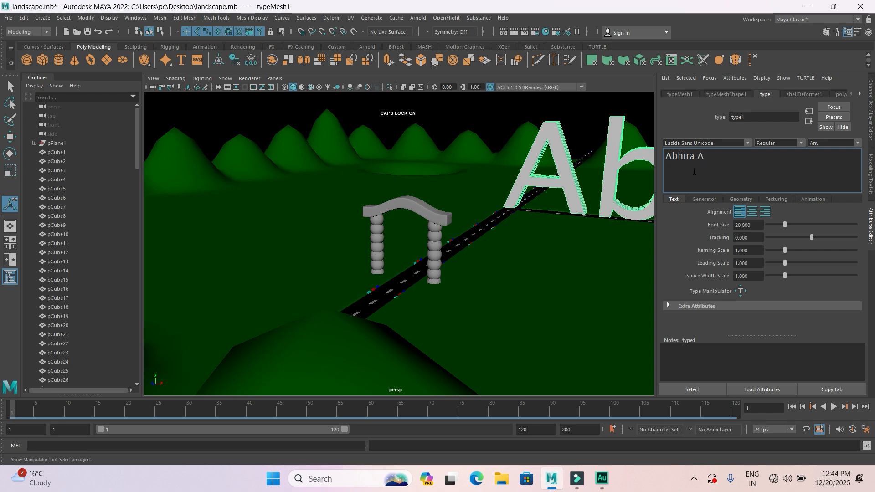
pyautogui.write('nimator')
# Scale the 3D text down uniformly to about 0.083
pyautogui.click(11, 172)
pyautogui.scroll(-10, 501, 269)
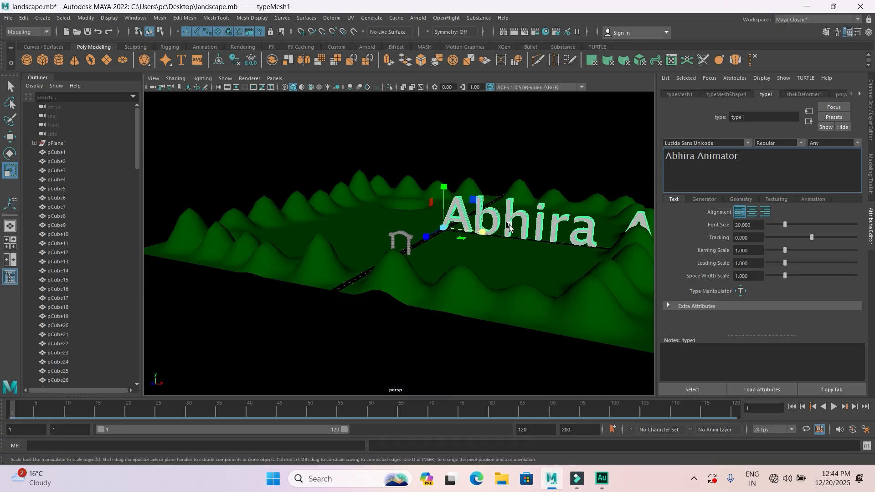
pyautogui.keyDown('alt'); pyautogui.moveTo(438, 277); pyautogui.dragTo(473, 283); pyautogui.keyUp('alt')
pyautogui.scroll(5, 510, 300)
pyautogui.keyDown('alt'); pyautogui.moveTo(419, 283); pyautogui.dragTo(345, 275, button='middle'); pyautogui.keyUp('alt')
pyautogui.scroll(5, 250, 298)
pyautogui.scroll(-5, 254, 298)
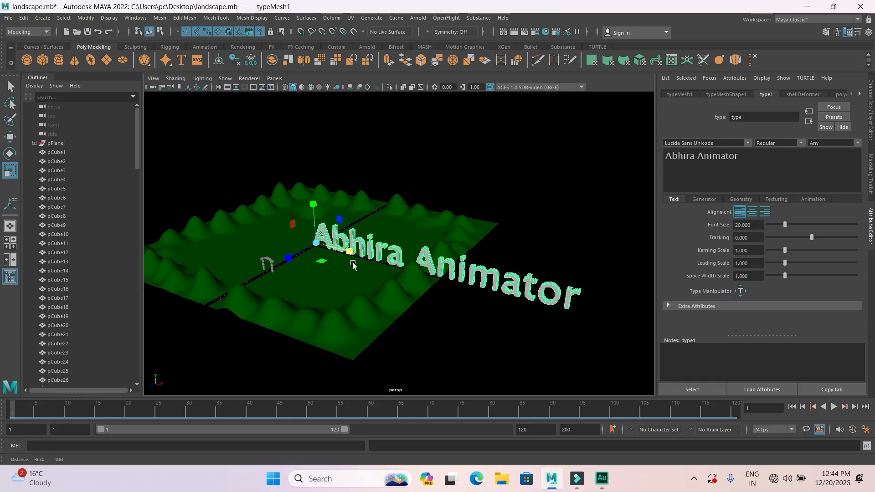
pyautogui.scroll(5, 342, 266)
pyautogui.moveTo(290, 232); pyautogui.dragTo(8, 247)
pyautogui.moveTo(289, 228); pyautogui.dragTo(151, 254)
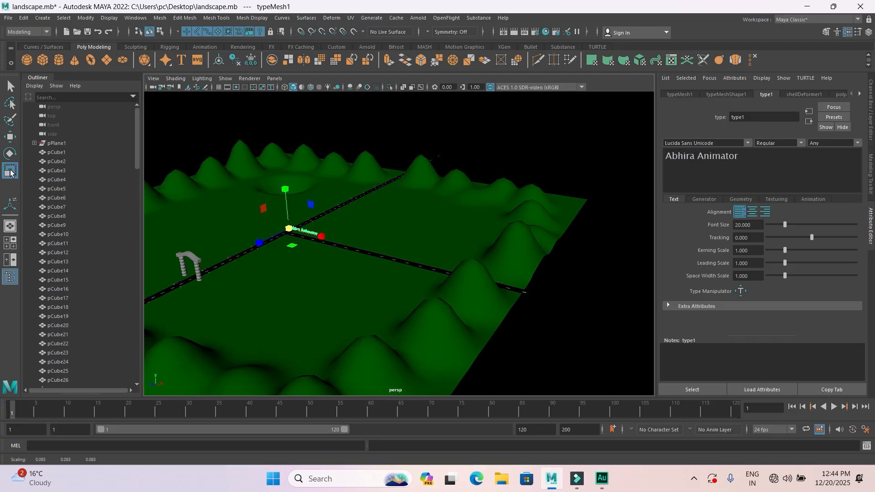
# Move the 3D text along Z to the gateway and raise it to the height of the arched beam
pyautogui.press('w')
pyautogui.moveTo(257, 244); pyautogui.dragTo(132, 283, button='middle')
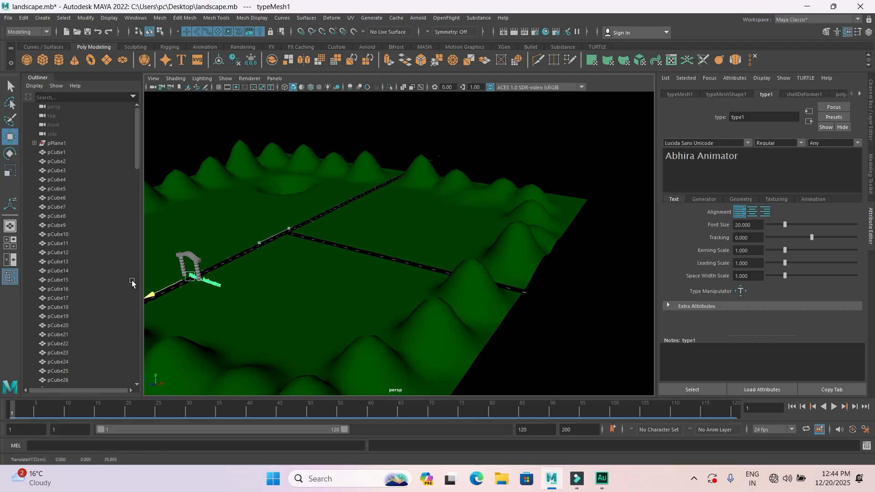
pyautogui.press('f')
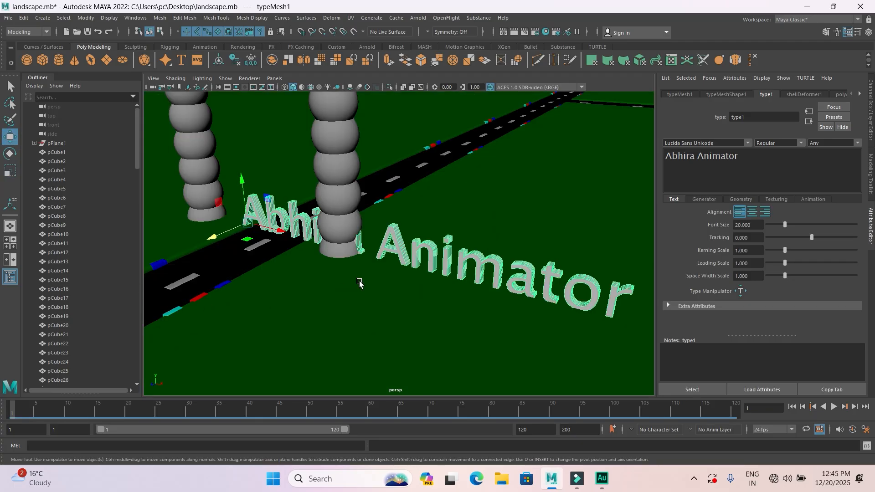
pyautogui.scroll(-4, 381, 266)
pyautogui.keyDown('alt'); pyautogui.moveTo(371, 283); pyautogui.dragTo(384, 271); pyautogui.keyUp('alt')
pyautogui.keyDown('alt'); pyautogui.moveTo(384, 271); pyautogui.dragTo(474, 343, button='middle'); pyautogui.keyUp('alt')
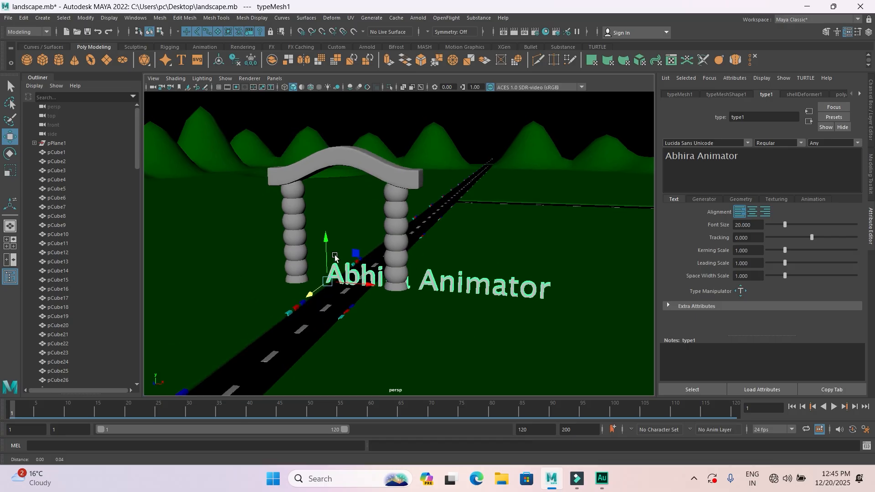
pyautogui.moveTo(381, 265); pyautogui.dragTo(381, 150)
pyautogui.keyDown('alt'); pyautogui.moveTo(395, 220); pyautogui.dragTo(482, 266); pyautogui.keyUp('alt')
# Scale the text down to fit the beam and centre it on the gateway's front, at about -1.32 in X and 5.50 in Y
pyautogui.click(10, 170)
pyautogui.scroll(5, 419, 234)
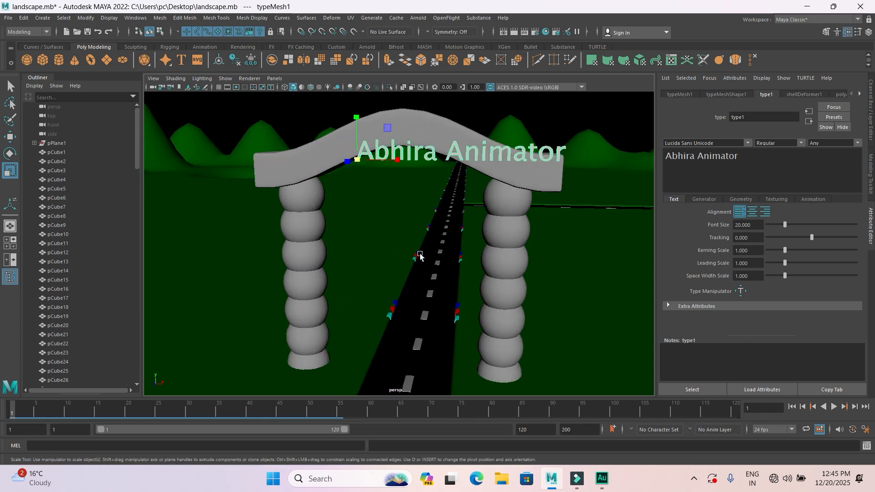
pyautogui.keyDown('alt'); pyautogui.moveTo(419, 235); pyautogui.dragTo(418, 291, button='middle'); pyautogui.keyUp('alt')
pyautogui.press('w')
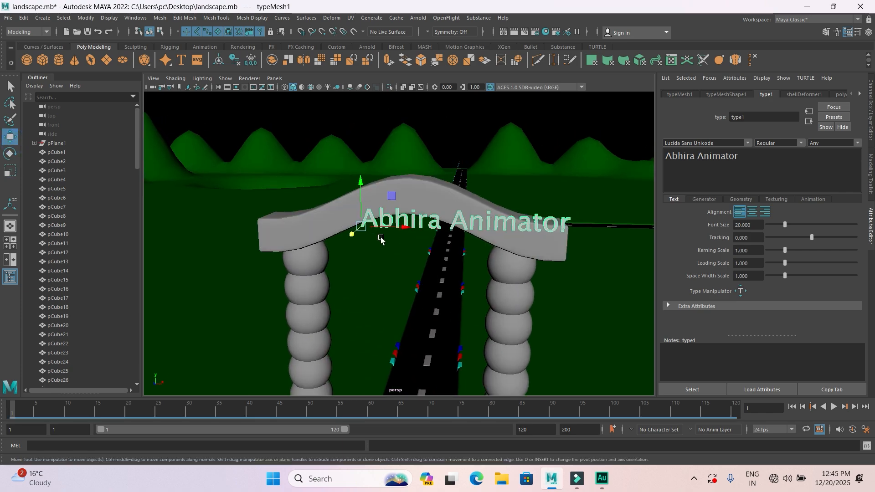
pyautogui.moveTo(404, 228); pyautogui.dragTo(354, 230)
pyautogui.moveTo(306, 178); pyautogui.dragTo(307, 183)
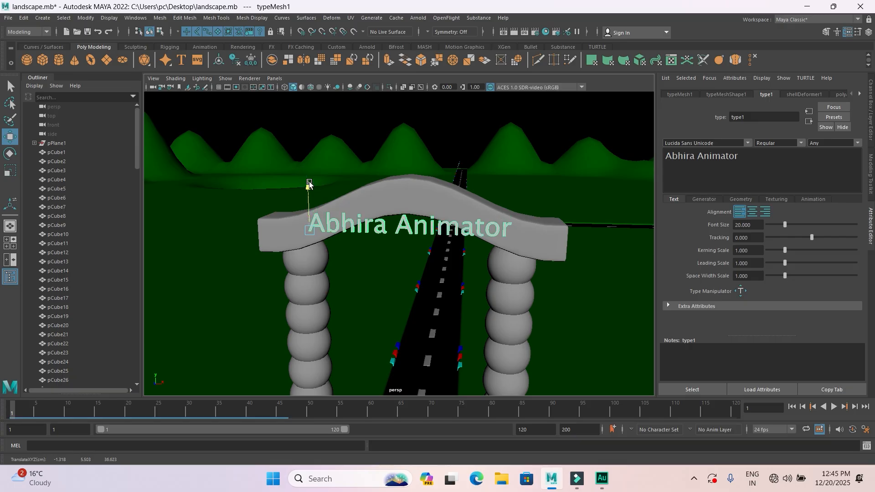
pyautogui.moveTo(293, 240); pyautogui.dragTo(292, 241)
# Separate the 3D text mesh into individual letters and center their pivots
pyautogui.scroll(3, 331, 274)
pyautogui.keyDown('alt'); pyautogui.moveTo(330, 272); pyautogui.dragTo(382, 272); pyautogui.keyUp('alt')
pyautogui.scroll(4, 382, 272)
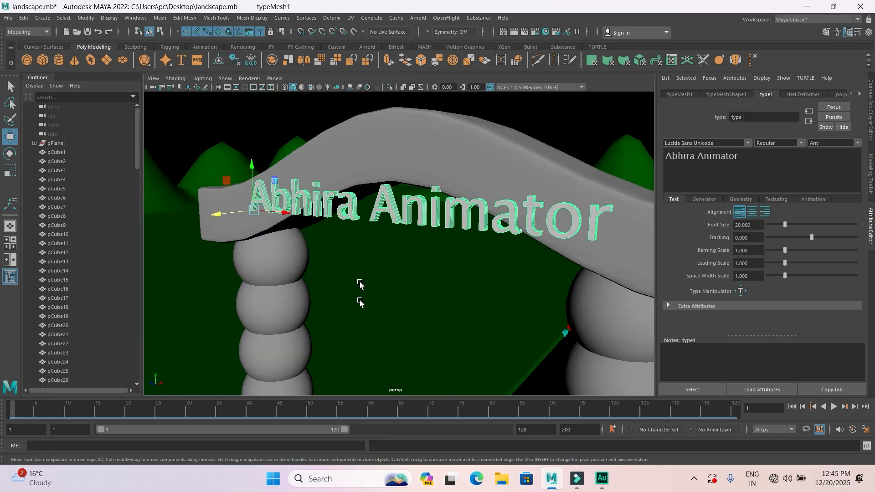
pyautogui.keyDown('alt'); pyautogui.moveTo(360, 292); pyautogui.dragTo(359, 329, button='middle'); pyautogui.keyUp('alt')
pyautogui.click(160, 18)
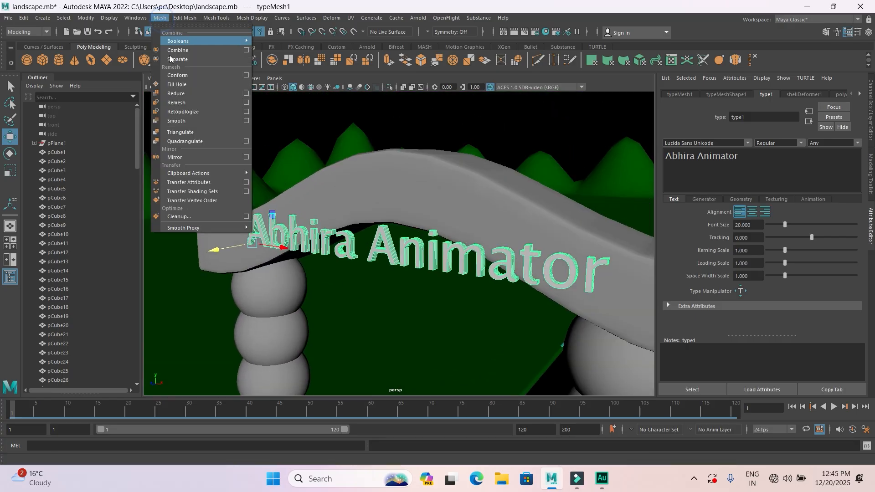
pyautogui.click(190, 60)
pyautogui.click(286, 233)
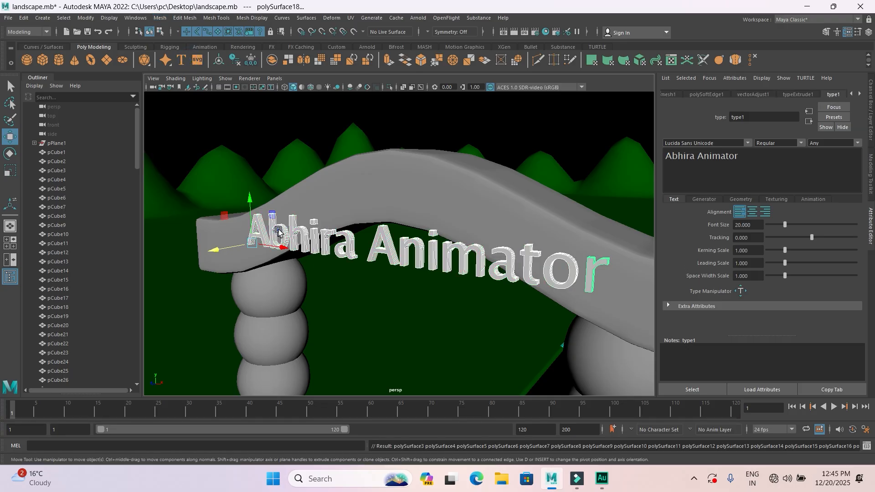
pyautogui.scroll(-4, 276, 234)
pyautogui.hotkey('ctrl', 'z')
pyautogui.click(220, 61)
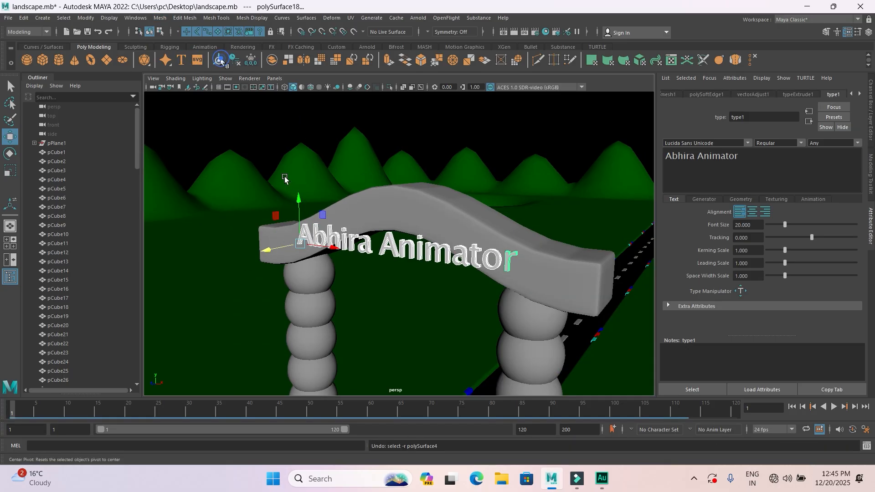
# Arrange the separated letters individually along the curve of the arched beam and clear the selection
pyautogui.click(374, 311)
pyautogui.scroll(4, 279, 232)
pyautogui.click(284, 238)
pyautogui.keyDown('alt'); pyautogui.moveTo(299, 278); pyautogui.dragTo(297, 292); pyautogui.keyUp('alt')
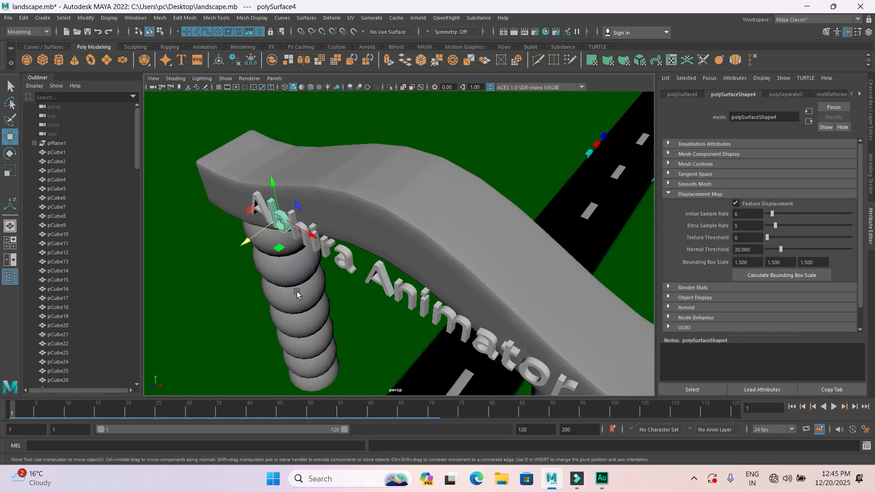
pyautogui.scroll(3, 296, 268)
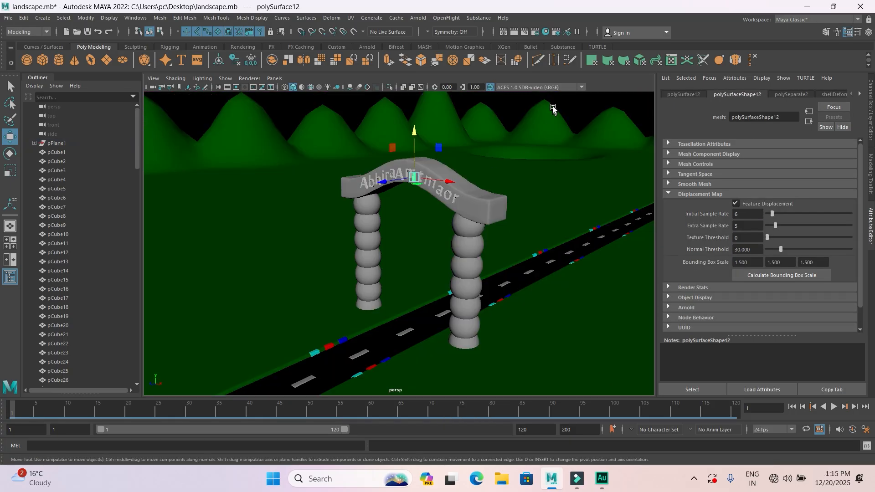
pyautogui.click(560, 105)
# Select all spheres of both gateway columns, removing the ground plane and road pieces from the selection
pyautogui.moveTo(463, 215)
pyautogui.keyDown('alt'); pyautogui.mouseDown()
pyautogui.moveTo(474, 208)
pyautogui.moveTo(450, 214)
pyautogui.moveTo(454, 230)
pyautogui.mouseUp(); pyautogui.keyUp('alt')
pyautogui.scroll(4, 460, 212)
pyautogui.scroll(-8, 453, 205)
pyautogui.scroll(8, 430, 246)
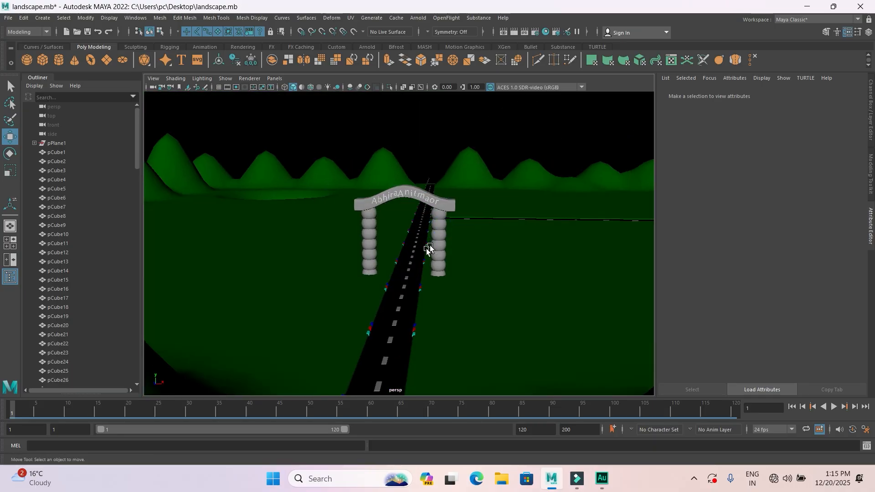
pyautogui.keyDown('alt'); pyautogui.moveTo(409, 261); pyautogui.dragTo(386, 253); pyautogui.keyUp('alt')
pyautogui.moveTo(327, 263); pyautogui.dragTo(339, 307)
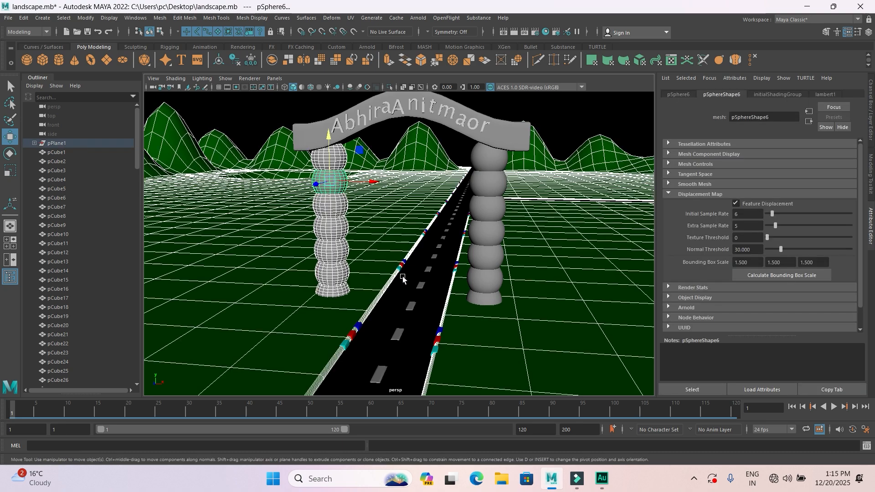
pyautogui.keyDown('shift'); pyautogui.click(405, 131); pyautogui.keyUp('shift')
pyautogui.keyDown('shift'); pyautogui.moveTo(513, 299); pyautogui.dragTo(512, 295); pyautogui.keyUp('shift')
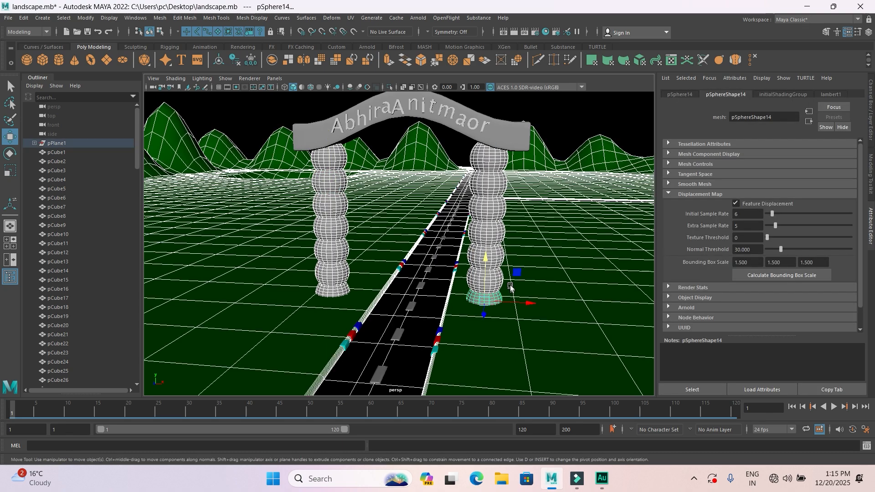
pyautogui.keyDown('shift'); pyautogui.click(598, 250); pyautogui.keyUp('shift')
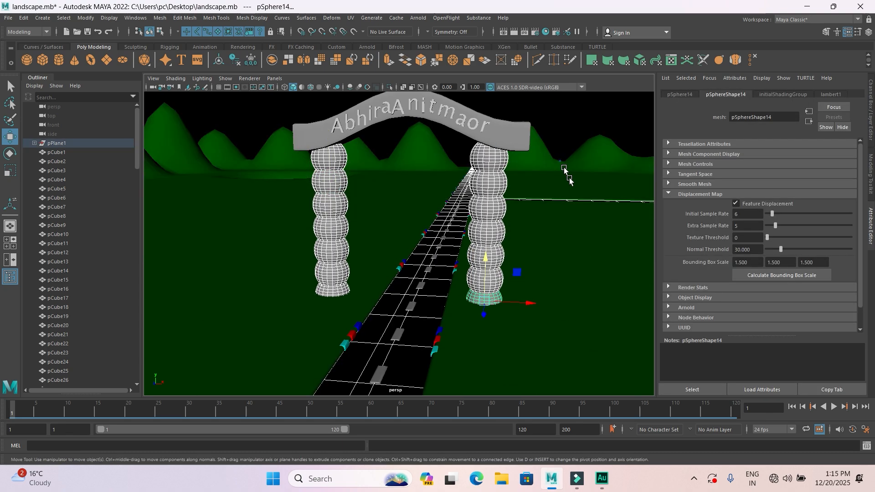
pyautogui.keyDown('shift'); pyautogui.click(578, 210); pyautogui.keyUp('shift')
pyautogui.keyDown('shift'); pyautogui.click(571, 248); pyautogui.keyUp('shift')
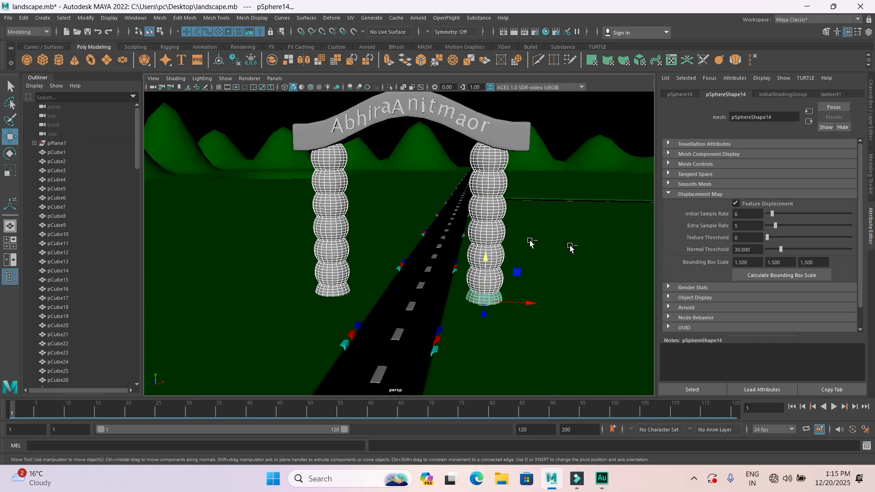
# Assign a new Lambert material to the selected spheres of both columns
pyautogui.scroll(5, 492, 239)
pyautogui.keyDown('alt'); pyautogui.moveTo(489, 252); pyautogui.dragTo(505, 247); pyautogui.keyUp('alt')
pyautogui.keyDown('alt'); pyautogui.moveTo(498, 223); pyautogui.dragTo(485, 290, button='middle'); pyautogui.keyUp('alt')
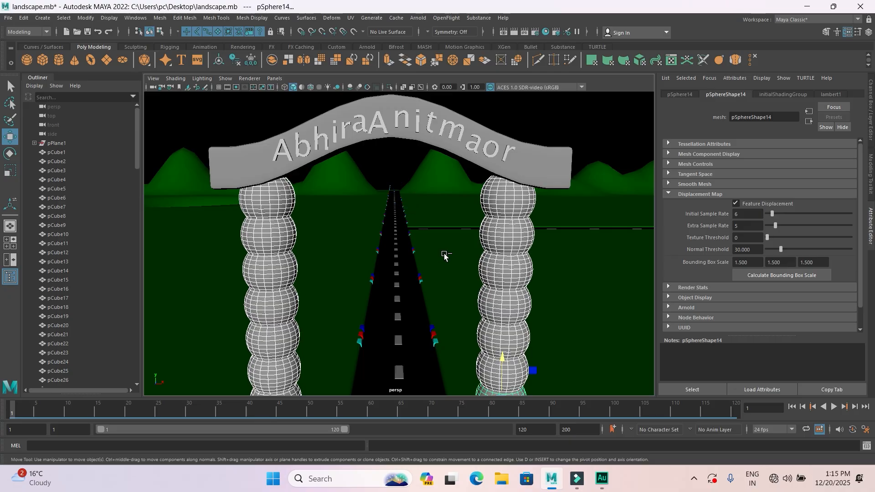
pyautogui.moveTo(505, 262); pyautogui.dragTo(509, 461, button='right')
pyautogui.click(375, 237)
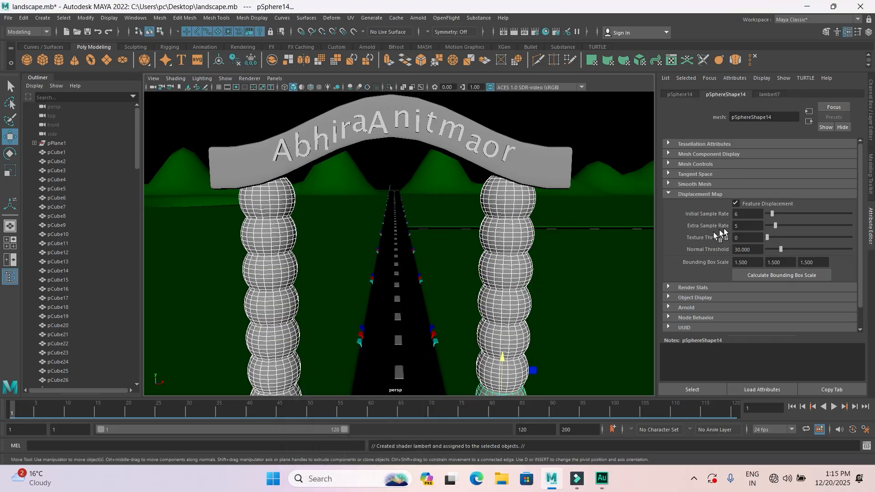
# Set the column material's colour to brown with hue 25.385, saturation 1.000 and value about 0.272, and deselect the columns
pyautogui.click(750, 197)
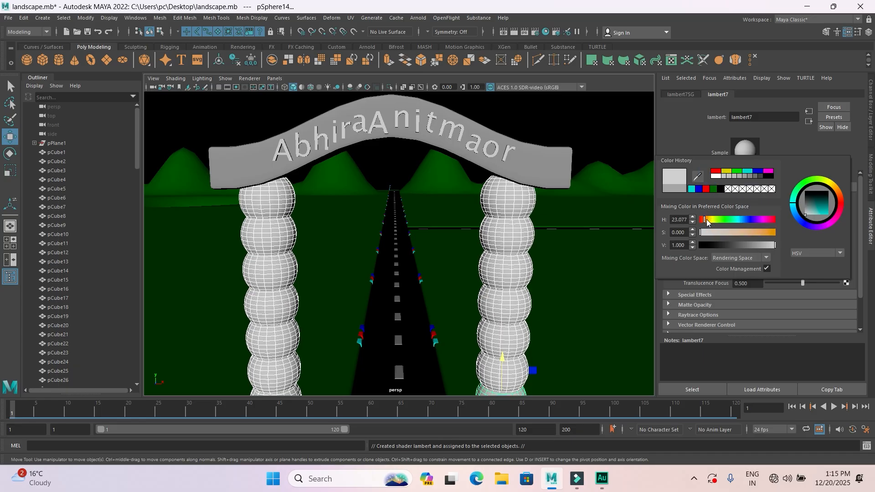
pyautogui.click(715, 171)
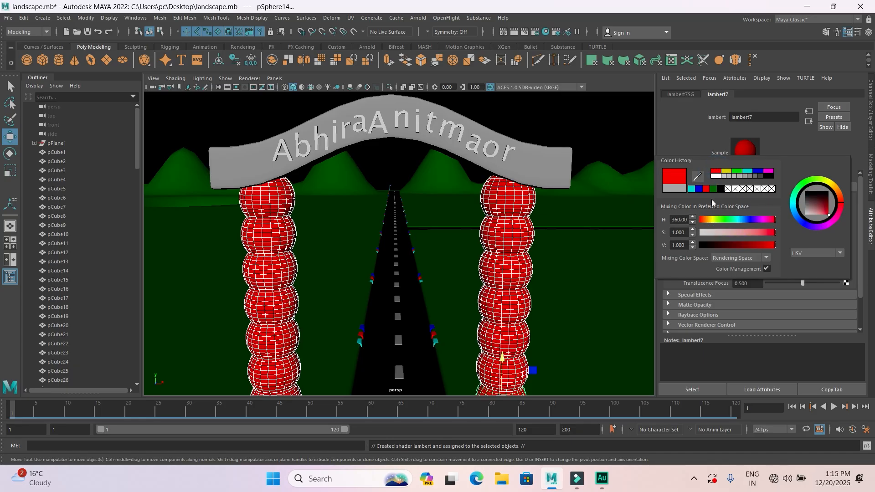
pyautogui.moveTo(710, 219); pyautogui.dragTo(706, 220)
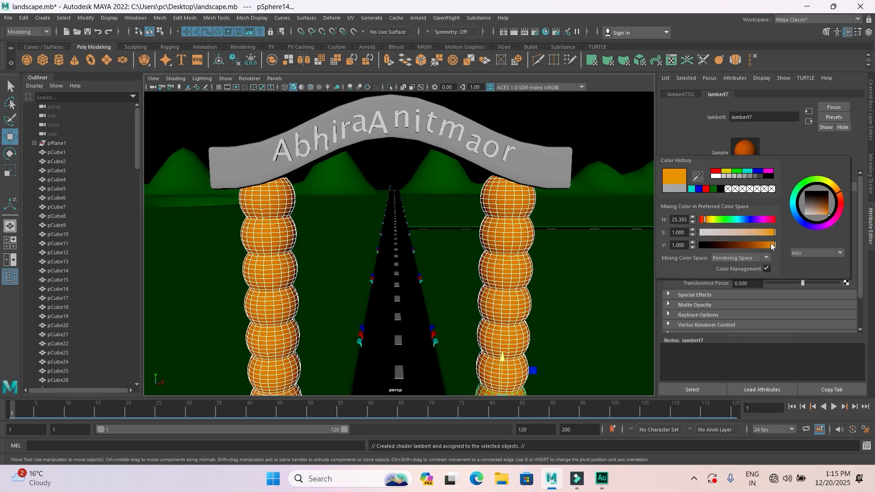
pyautogui.moveTo(771, 247); pyautogui.dragTo(746, 248)
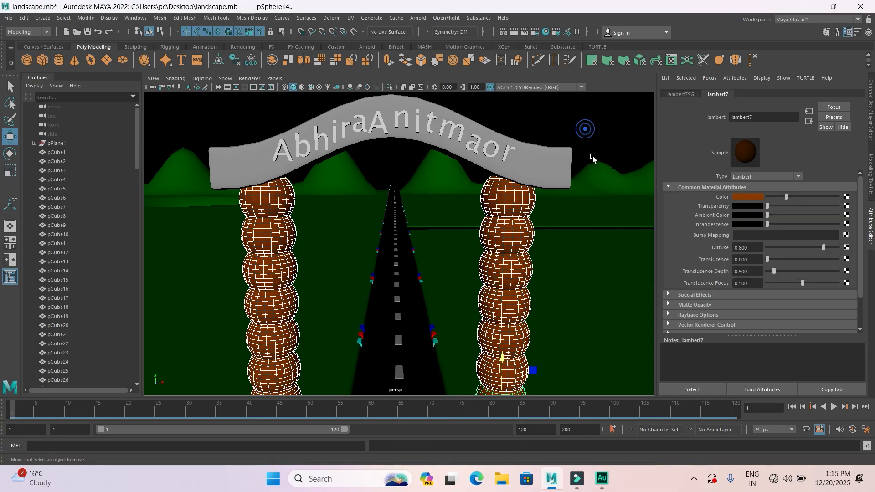
pyautogui.click(585, 132)
# Assign a new Lambert material to the arched beam of the gateway
pyautogui.scroll(-5, 569, 189)
pyautogui.keyDown('alt'); pyautogui.moveTo(523, 227); pyautogui.dragTo(495, 233); pyautogui.keyUp('alt')
pyautogui.scroll(6, 469, 253)
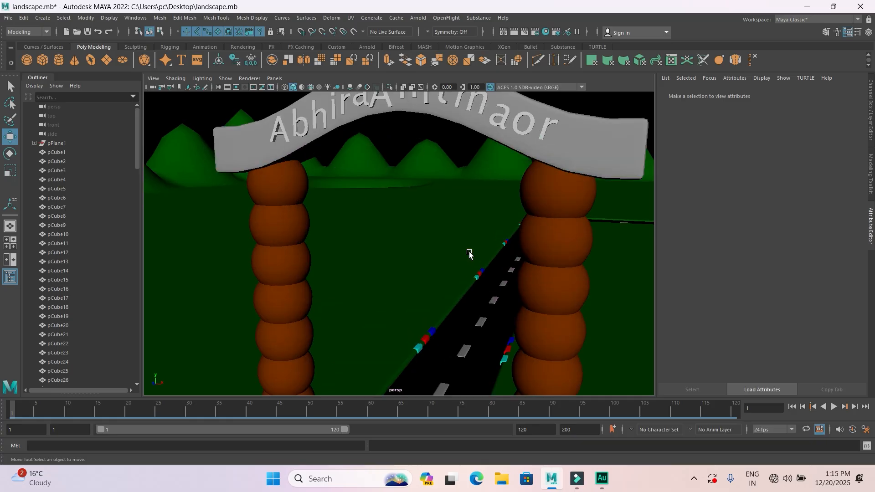
pyautogui.click(572, 160)
pyautogui.scroll(-3, 570, 159)
pyautogui.rightClick(538, 179)
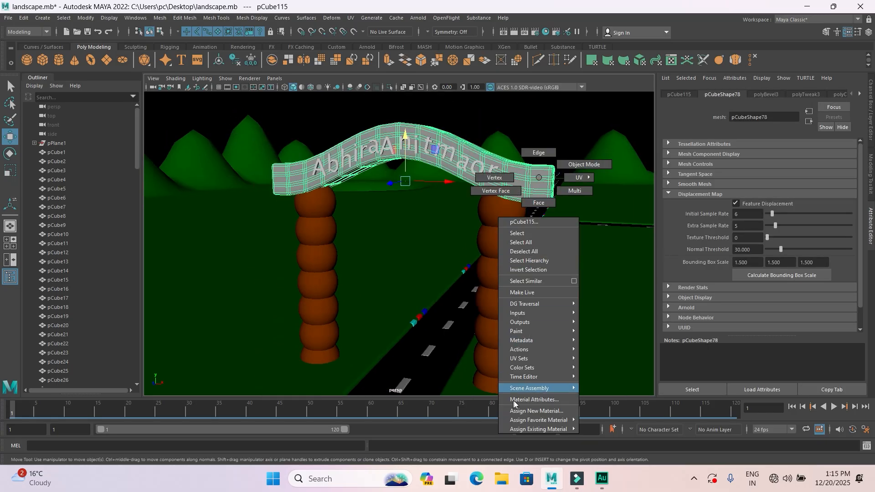
pyautogui.click(548, 411)
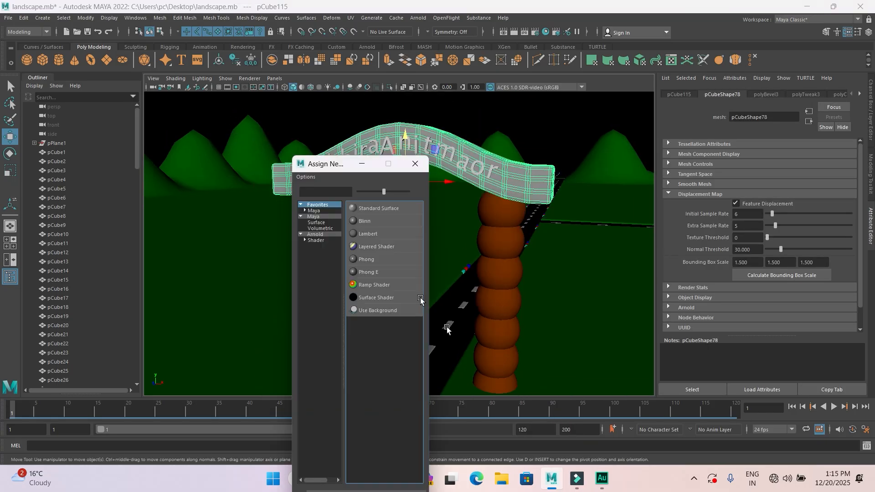
pyautogui.click(372, 233)
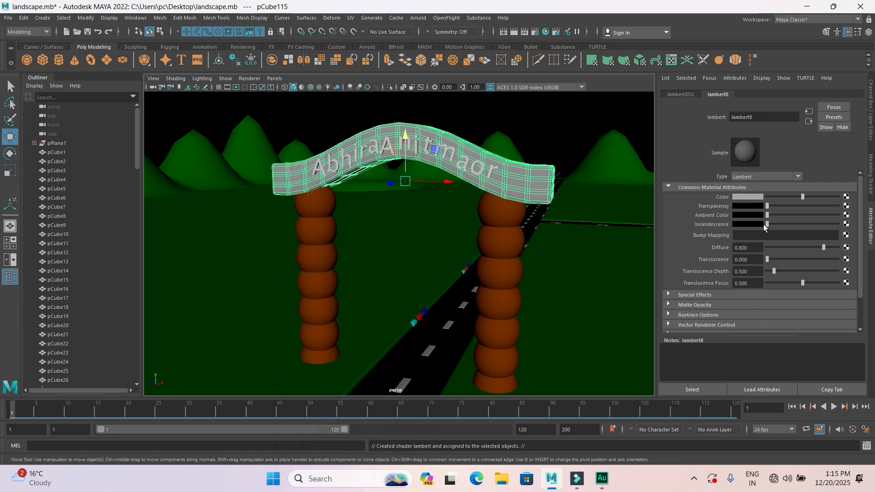
# Set the arched beam material's colour to the columns' brown from the colour history
pyautogui.click(743, 196)
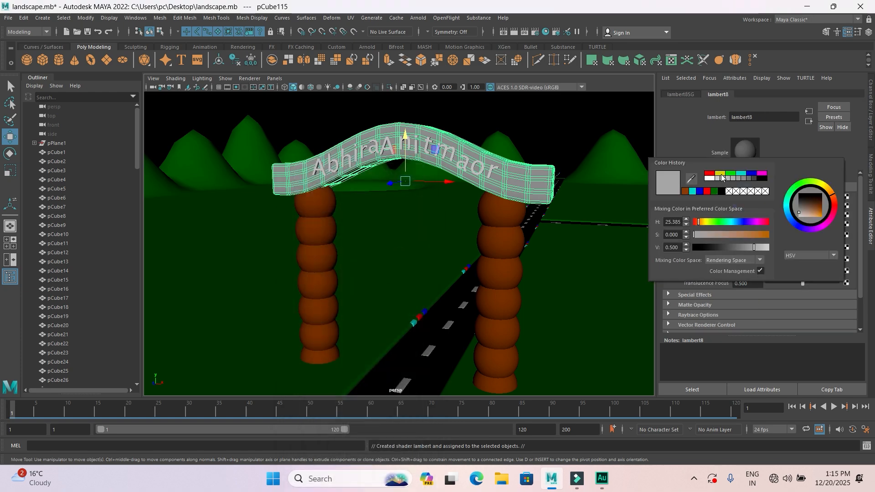
pyautogui.click(721, 173)
pyautogui.click(686, 192)
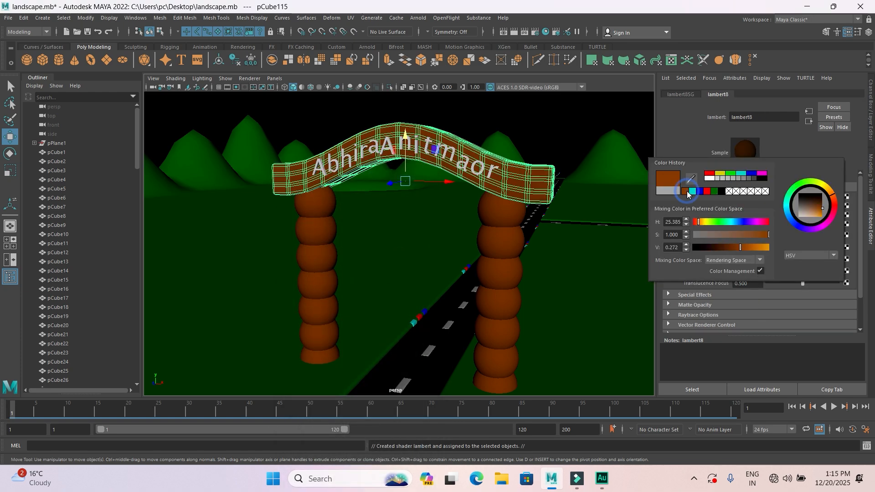
# Deselect the beam and rotate the lettering's first letter A counterclockwise to follow the arch's slope
pyautogui.click(533, 134)
pyautogui.scroll(-4, 546, 223)
pyautogui.moveTo(535, 233)
pyautogui.keyDown('alt'); pyautogui.mouseDown()
pyautogui.moveTo(501, 236)
pyautogui.moveTo(519, 235)
pyautogui.mouseUp(); pyautogui.keyUp('alt')
pyautogui.scroll(5, 389, 234)
pyautogui.keyDown('alt'); pyautogui.moveTo(392, 232); pyautogui.dragTo(479, 214); pyautogui.keyUp('alt')
pyautogui.keyDown('alt'); pyautogui.moveTo(490, 227); pyautogui.dragTo(509, 339, button='middle'); pyautogui.keyUp('alt')
pyautogui.keyDown('alt'); pyautogui.moveTo(385, 256); pyautogui.dragTo(410, 246); pyautogui.keyUp('alt')
pyautogui.scroll(5, 318, 263)
pyautogui.click(238, 263)
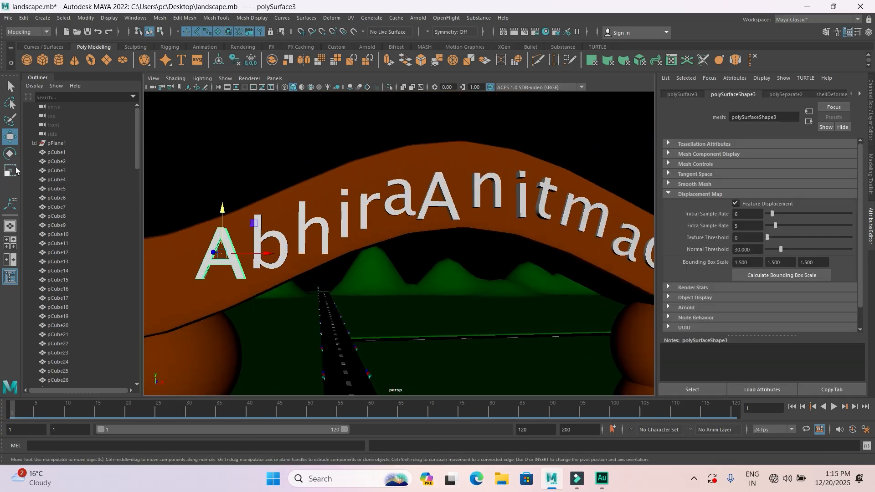
pyautogui.press('e')
pyautogui.moveTo(247, 226); pyautogui.dragTo(205, 195)
# Rotate the letter b about 23° around Z and raise it slightly to follow the arch
pyautogui.click(277, 238)
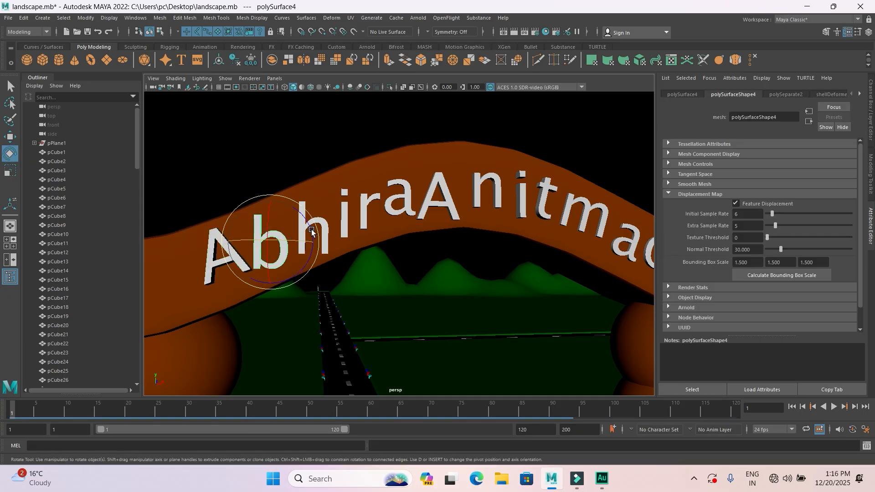
pyautogui.moveTo(307, 225); pyautogui.dragTo(302, 217)
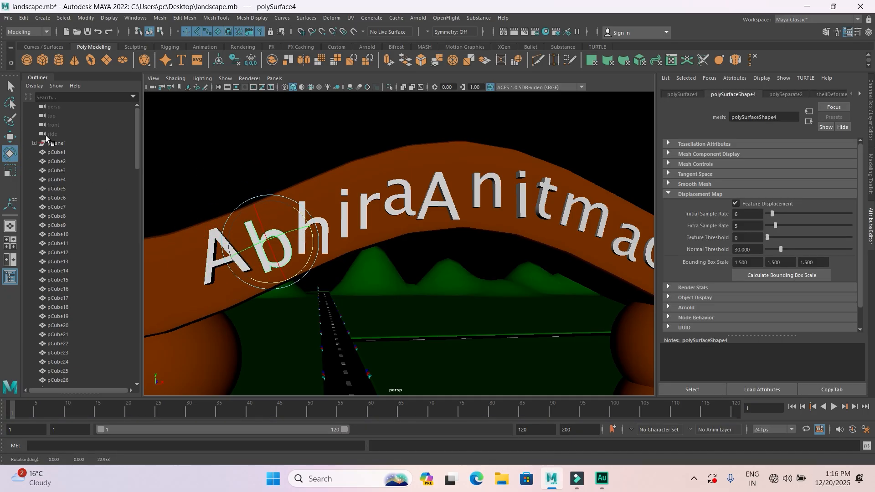
pyautogui.press('w')
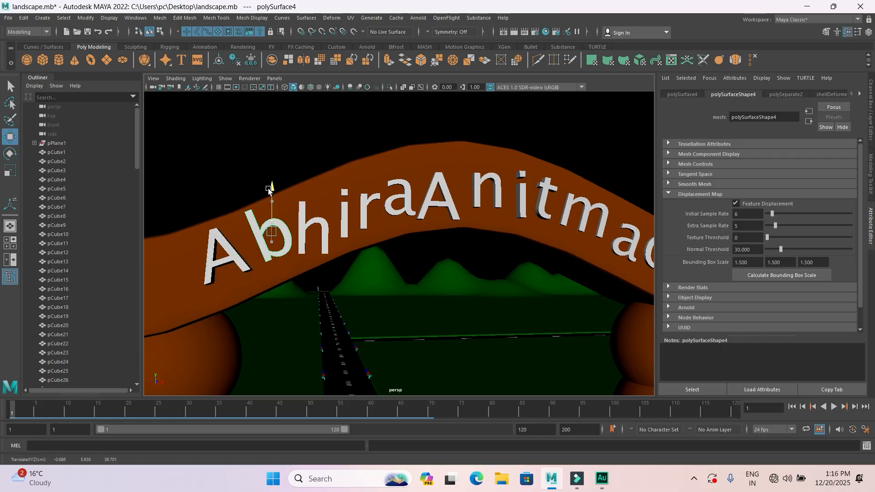
# Raise the letter h and rotate it about 19° around Z to follow the arch
pyautogui.click(305, 218)
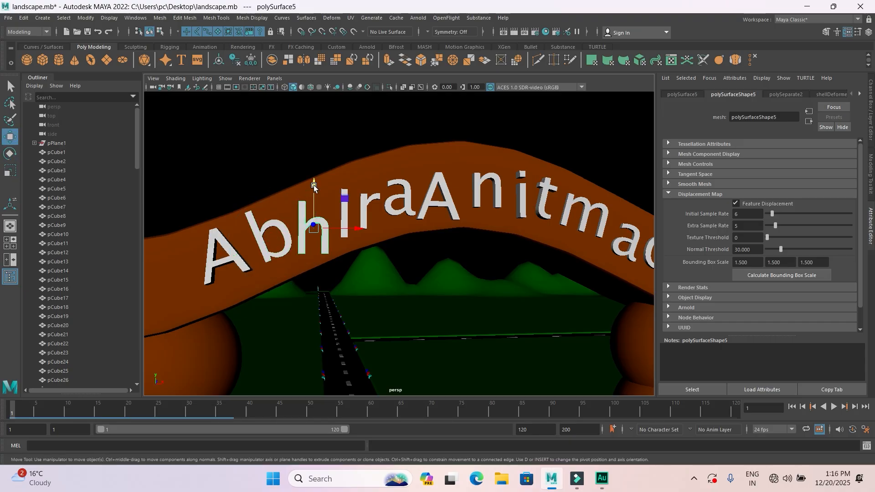
pyautogui.moveTo(314, 186); pyautogui.dragTo(311, 173)
pyautogui.click(10, 154)
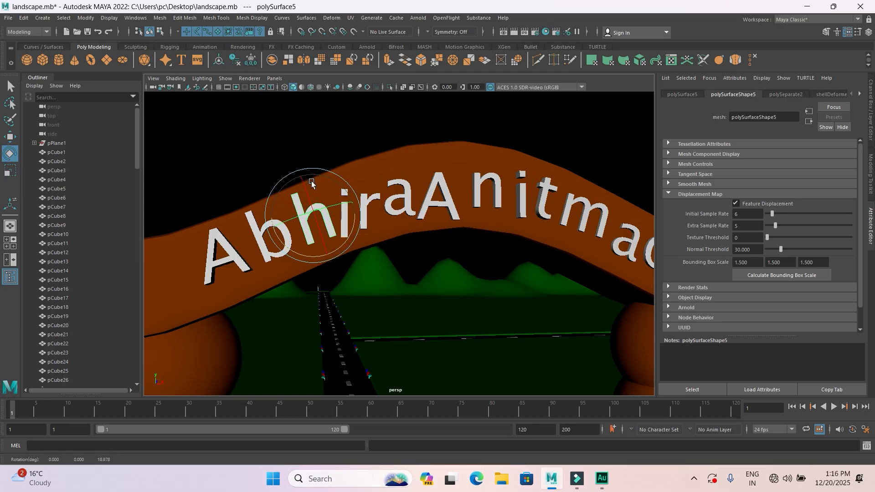
pyautogui.click(283, 127)
# Rotate the first letter i about 16° around Z and lower the lettering's final r slightly on the arch
pyautogui.click(345, 214)
pyautogui.moveTo(384, 231); pyautogui.dragTo(373, 247)
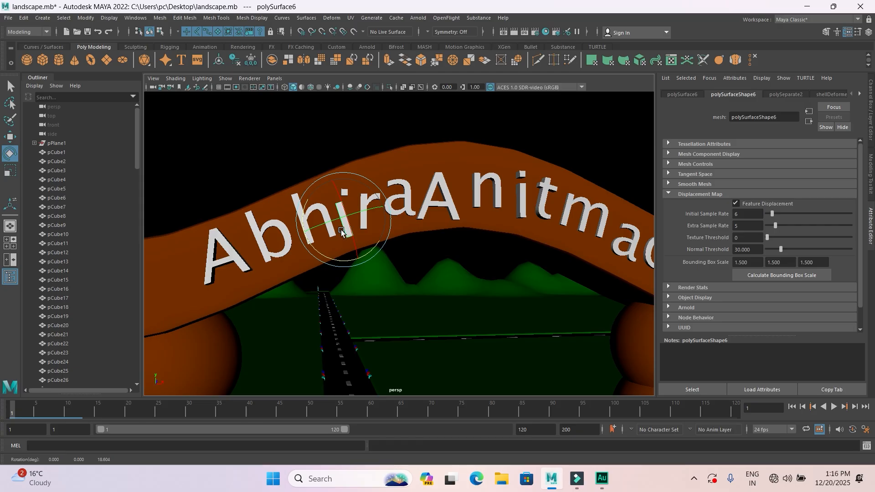
pyautogui.hotkey('ctrl', 'z')
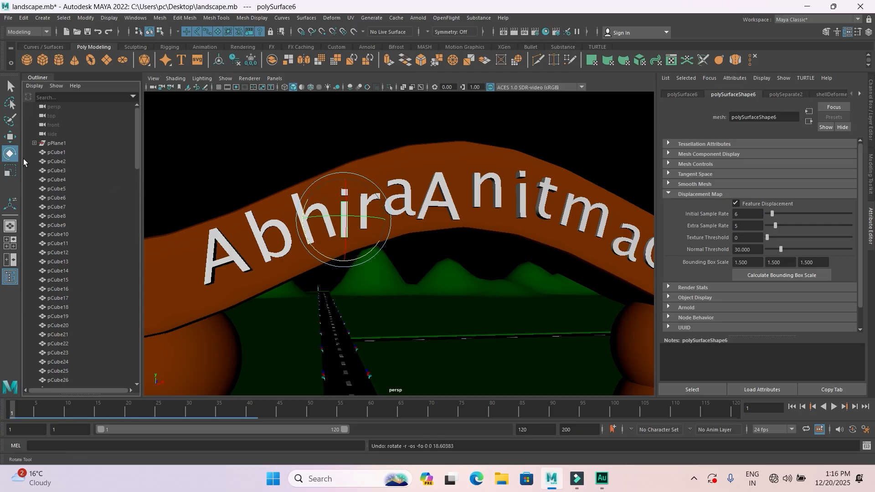
pyautogui.moveTo(363, 256); pyautogui.dragTo(373, 257)
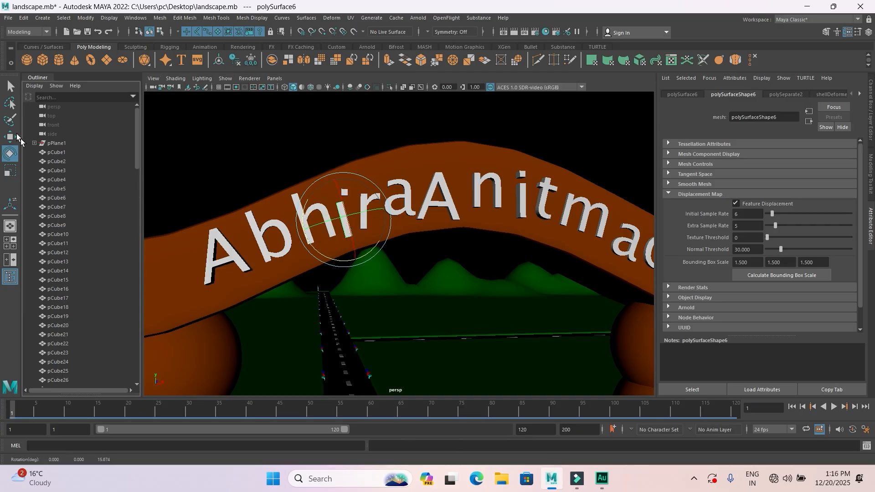
pyautogui.click(10, 136)
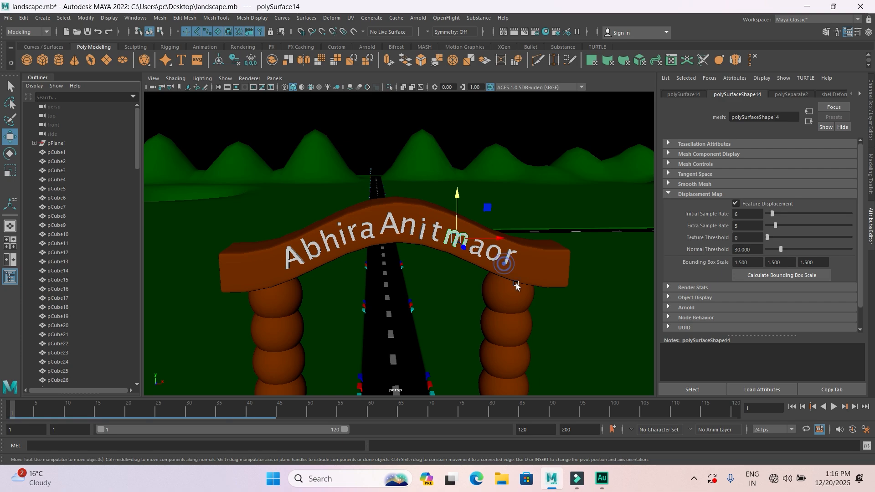
pyautogui.moveTo(512, 212); pyautogui.dragTo(512, 215)
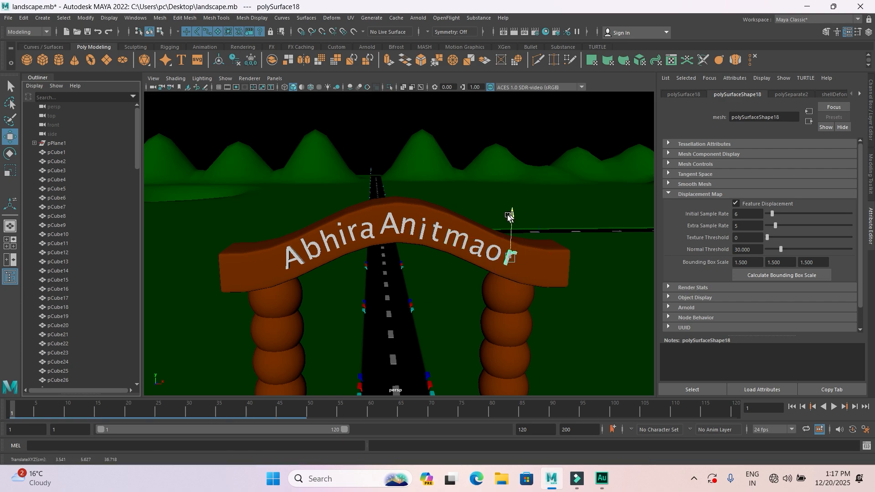
# Select all the letters without the beam and column spheres, triangulate their meshes, and clear the selection
pyautogui.keyDown('alt'); pyautogui.moveTo(512, 253); pyautogui.dragTo(440, 240); pyautogui.keyUp('alt')
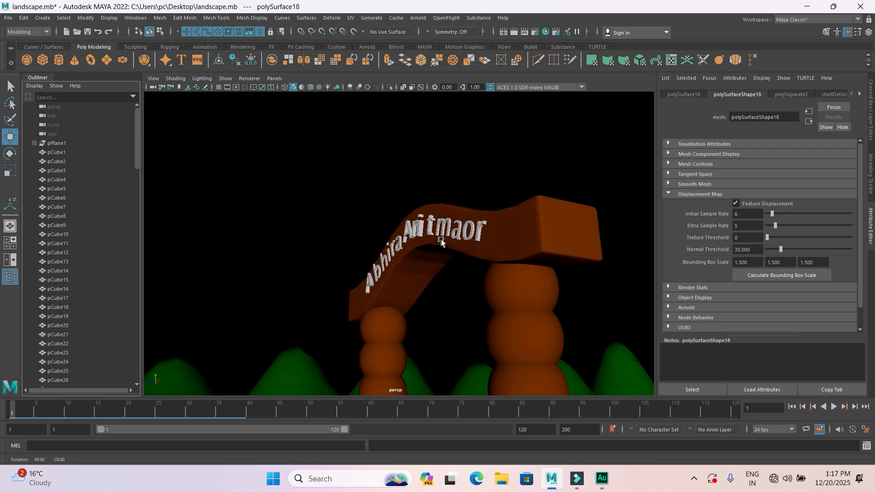
pyautogui.click(328, 208)
pyautogui.moveTo(262, 169); pyautogui.dragTo(568, 275)
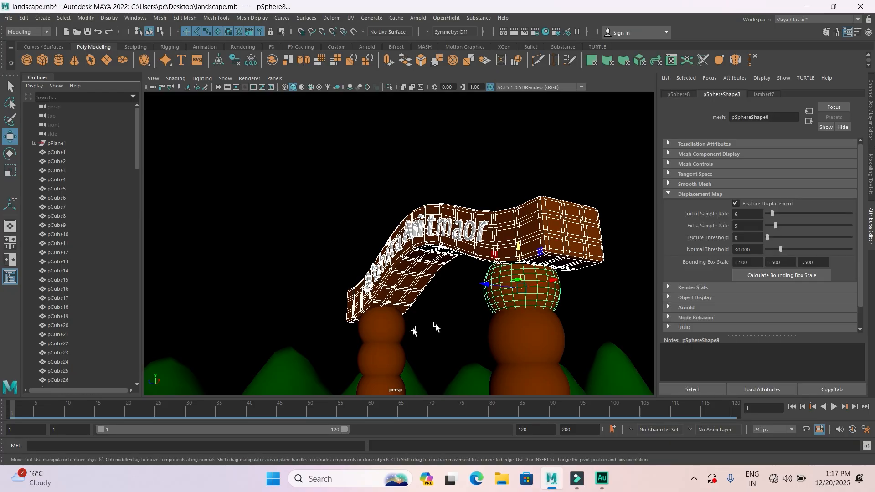
pyautogui.keyDown('ctrl'); pyautogui.moveTo(493, 178); pyautogui.dragTo(595, 296); pyautogui.keyUp('ctrl')
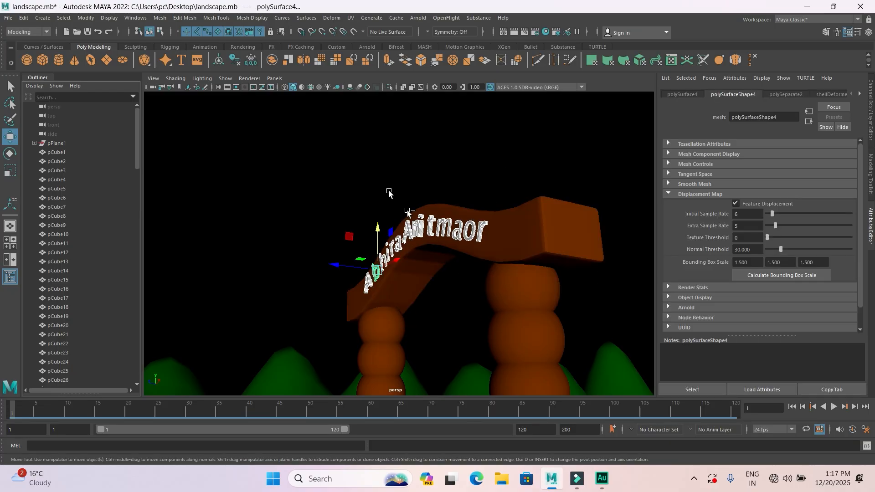
pyautogui.click(160, 18)
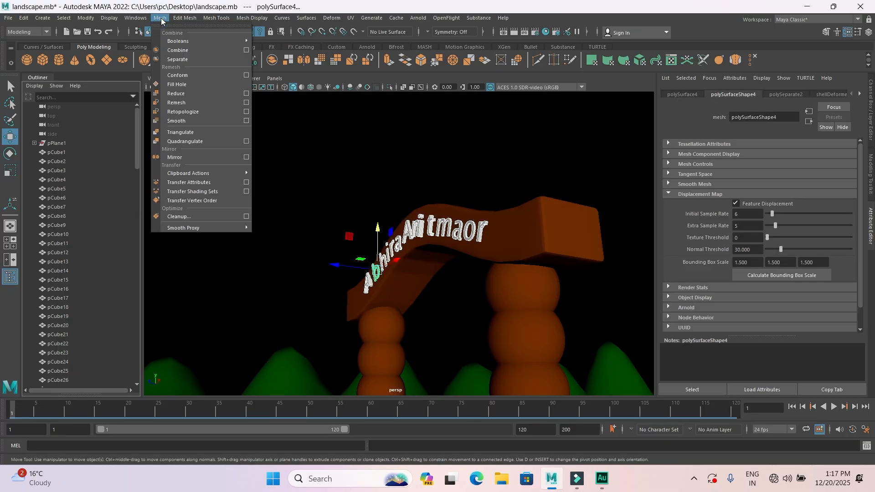
pyautogui.click(190, 132)
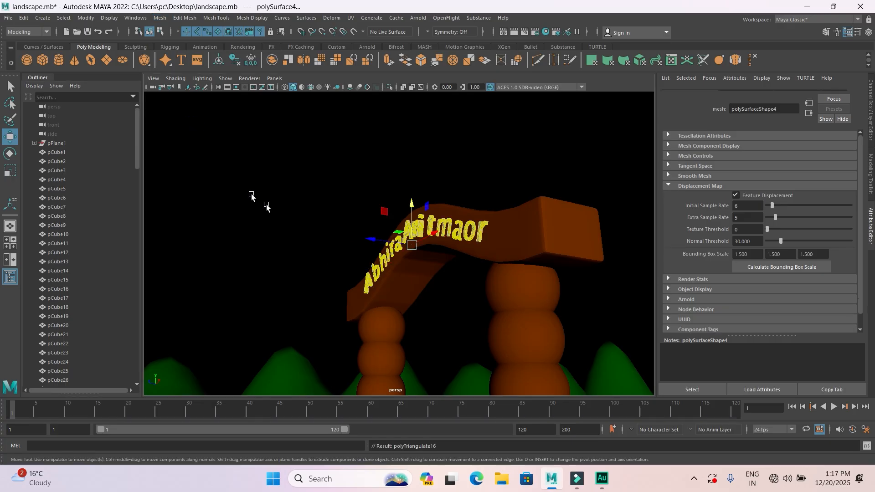
pyautogui.click(341, 194)
# Select the stem and dot of the second letter i together and move them back toward the beam's face
pyautogui.scroll(3, 532, 318)
pyautogui.scroll(-3, 533, 313)
pyautogui.keyDown('alt'); pyautogui.moveTo(456, 309); pyautogui.dragTo(549, 335); pyautogui.keyUp('alt')
pyautogui.keyDown('alt'); pyautogui.moveTo(488, 321); pyautogui.dragTo(449, 301); pyautogui.keyUp('alt')
pyautogui.scroll(3, 452, 299)
pyautogui.scroll(3, 461, 273)
pyautogui.click(471, 268)
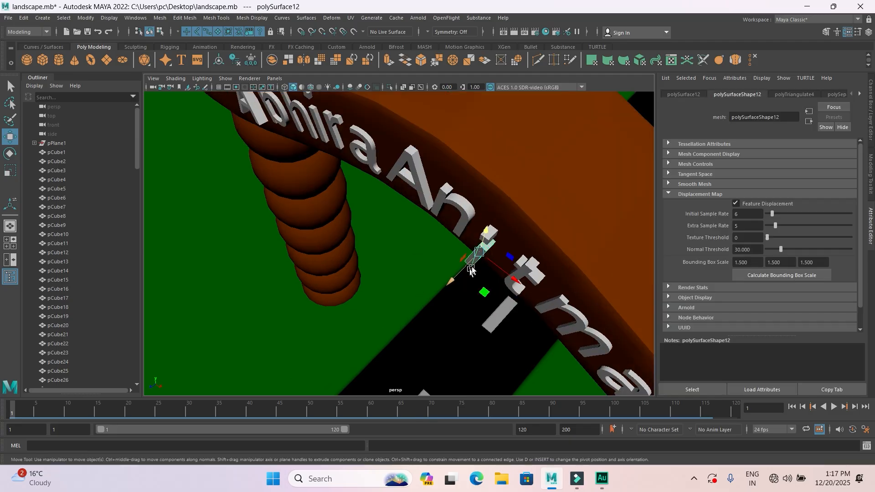
pyautogui.keyDown('shift'); pyautogui.click(493, 233); pyautogui.keyUp('shift')
pyautogui.moveTo(463, 265); pyautogui.dragTo(476, 260)
pyautogui.click(502, 320)
# Select the whole gateway with its lettering, and remove the ground and surrounding road pieces from the selection
pyautogui.keyDown('alt'); pyautogui.moveTo(502, 331); pyautogui.dragTo(446, 326); pyautogui.keyUp('alt')
pyautogui.keyDown('alt'); pyautogui.moveTo(446, 326); pyautogui.dragTo(450, 240, button='middle'); pyautogui.keyUp('alt')
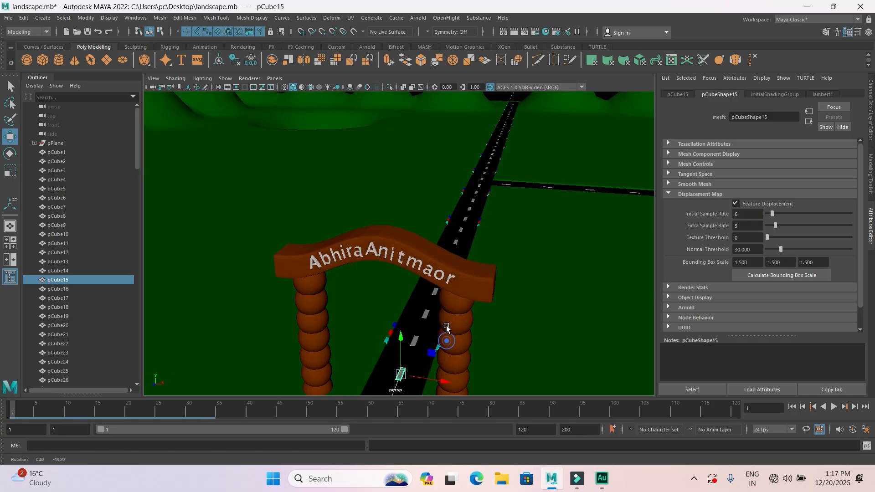
pyautogui.scroll(-3, 450, 239)
pyautogui.keyDown('alt'); pyautogui.moveTo(471, 264); pyautogui.dragTo(424, 256); pyautogui.keyUp('alt')
pyautogui.moveTo(336, 156); pyautogui.dragTo(509, 286)
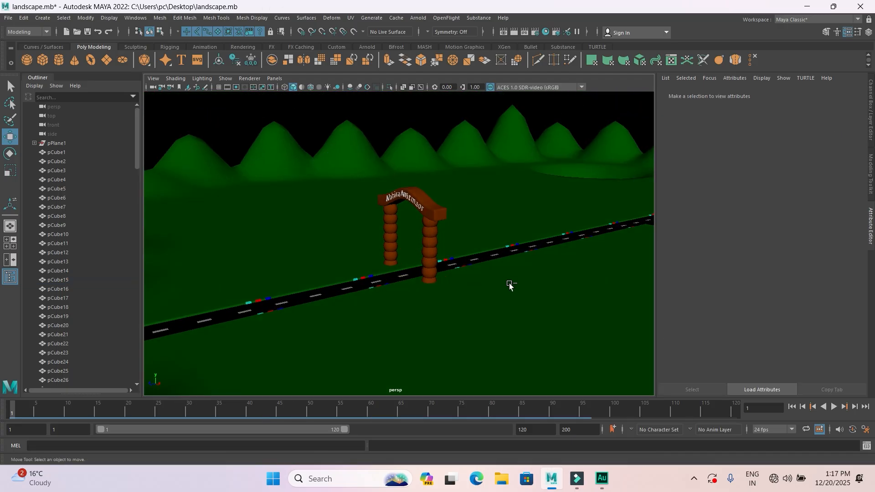
pyautogui.moveTo(436, 244); pyautogui.dragTo(457, 288)
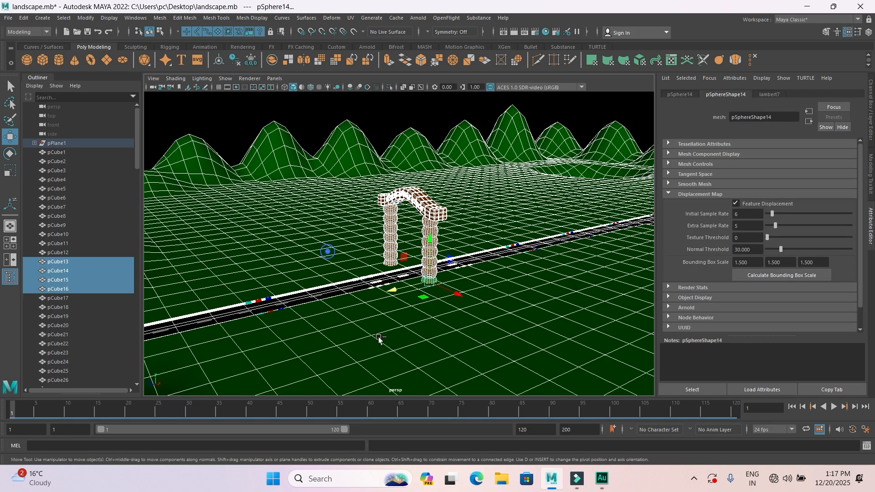
pyautogui.keyDown('ctrl'); pyautogui.moveTo(327, 252); pyautogui.dragTo(375, 333); pyautogui.keyUp('ctrl')
pyautogui.scroll(7, 395, 333)
pyautogui.keyDown('alt'); pyautogui.moveTo(524, 266); pyautogui.dragTo(447, 311); pyautogui.keyUp('alt')
pyautogui.keyDown('ctrl'); pyautogui.moveTo(373, 243); pyautogui.dragTo(419, 296); pyautogui.keyUp('ctrl')
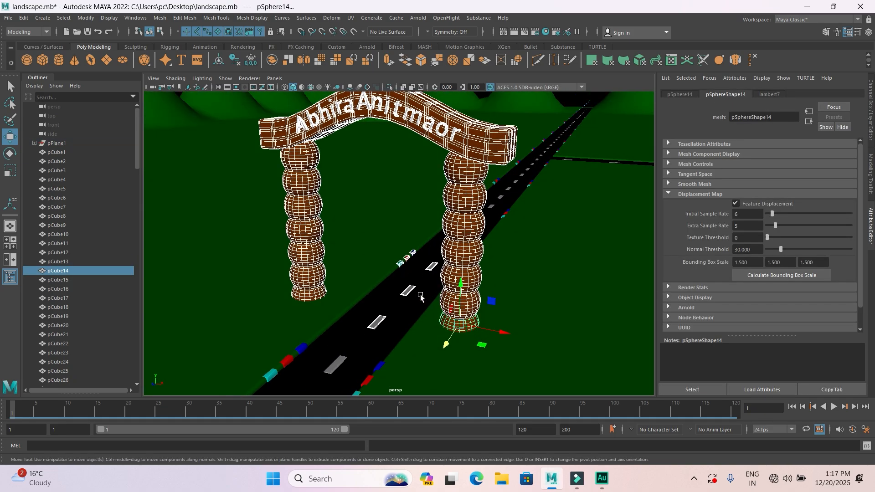
# Try to move the selected gateway along the road toward its near end
pyautogui.scroll(-7, 419, 297)
pyautogui.keyDown('alt'); pyautogui.moveTo(479, 320); pyautogui.dragTo(434, 311); pyautogui.keyUp('alt')
pyautogui.moveTo(387, 278); pyautogui.dragTo(293, 324)
pyautogui.hotkey('ctrl', 'z')
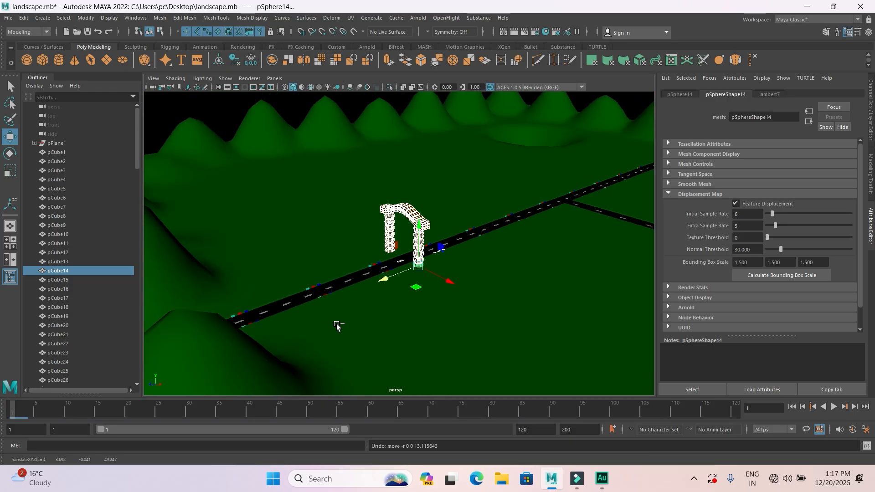
# Remove the leftover road pieces from the selection and move the gateway along the road to about 48.5 cm on Z
pyautogui.scroll(3, 468, 329)
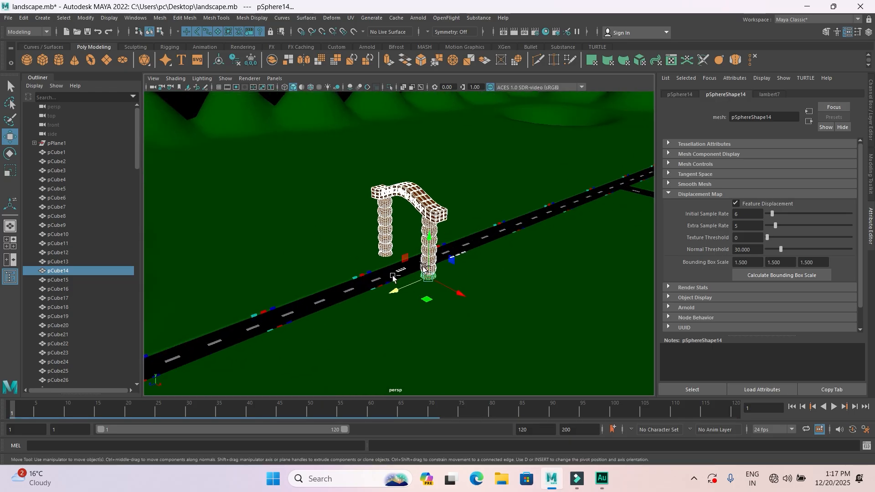
pyautogui.keyDown('ctrl'); pyautogui.moveTo(382, 265); pyautogui.dragTo(263, 349); pyautogui.keyUp('ctrl')
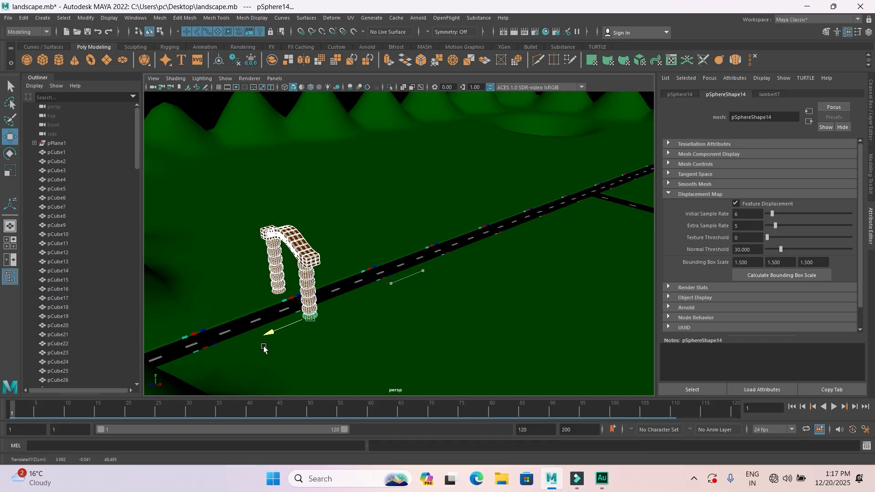
pyautogui.scroll(-10, 359, 331)
pyautogui.scroll(5, 364, 314)
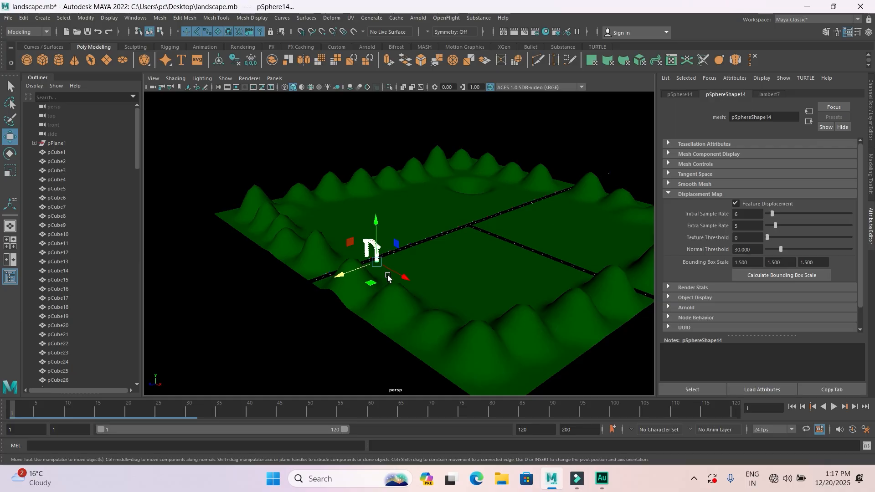
# Duplicate the whole gateway and move the copy along the road toward its far end, past the T-junction
pyautogui.scroll(5, 389, 310)
pyautogui.moveTo(315, 305); pyautogui.dragTo(308, 306)
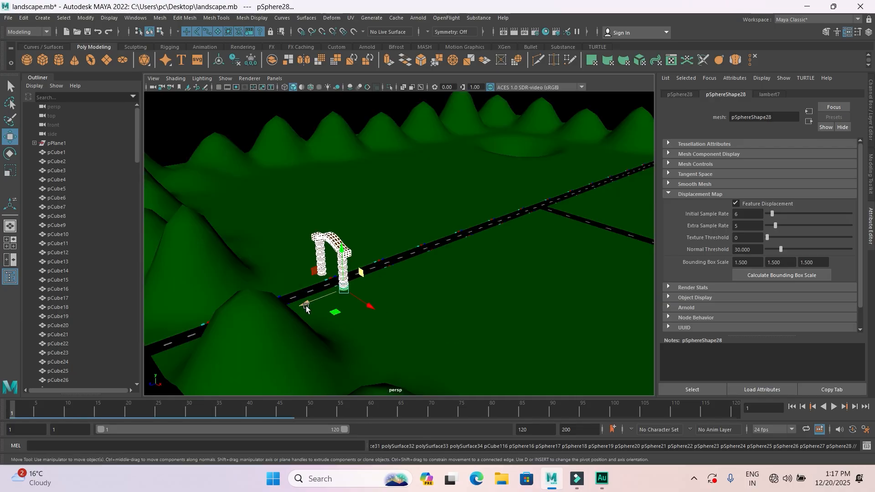
pyautogui.scroll(2, 313, 319)
pyautogui.moveTo(292, 315); pyautogui.dragTo(673, 206)
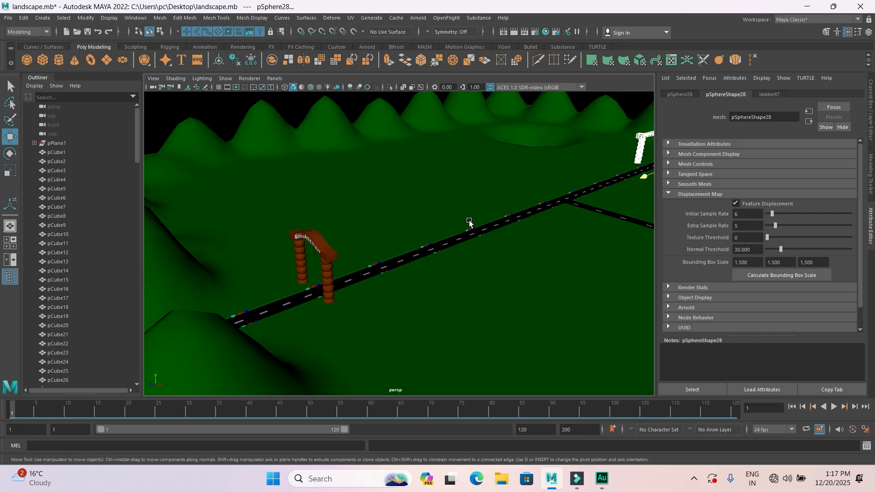
# Move the selected far gate along the road to about Z -39.2 and clear the selection
pyautogui.scroll(-5, 468, 223)
pyautogui.keyDown('alt'); pyautogui.moveTo(463, 258); pyautogui.dragTo(465, 261); pyautogui.keyUp('alt')
pyautogui.moveTo(511, 195); pyautogui.dragTo(532, 194)
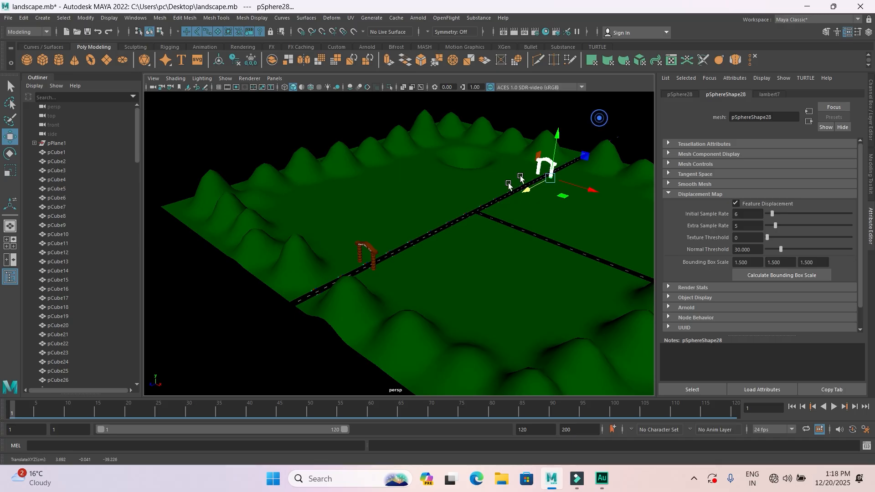
pyautogui.click(599, 118)
# Examine the far gate's placement and the road junction up close
pyautogui.scroll(5, 489, 196)
pyautogui.keyDown('alt'); pyautogui.moveTo(521, 226); pyautogui.dragTo(461, 258); pyautogui.keyUp('alt')
pyautogui.scroll(2, 367, 276)
pyautogui.scroll(6, 461, 256)
pyautogui.keyDown('alt'); pyautogui.moveTo(283, 242); pyautogui.dragTo(581, 167); pyautogui.keyUp('alt')
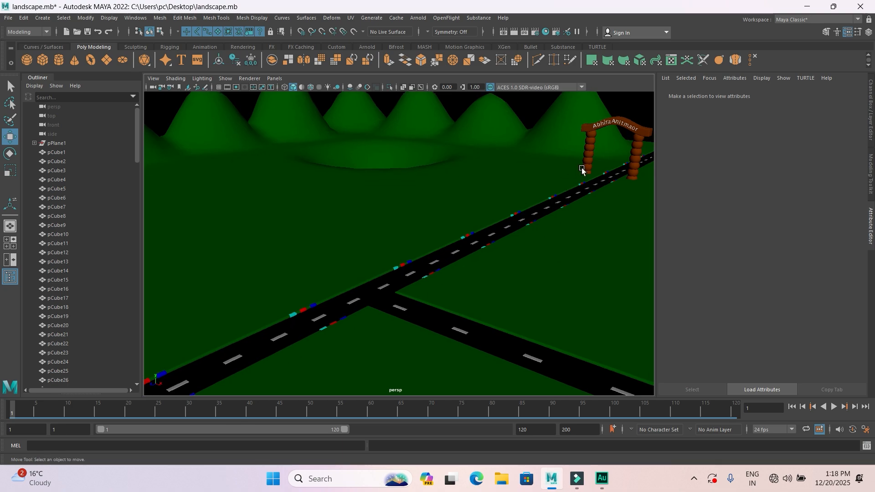
pyautogui.scroll(3, 420, 261)
pyautogui.keyDown('alt'); pyautogui.moveTo(513, 314); pyautogui.dragTo(359, 308); pyautogui.keyUp('alt')
pyautogui.scroll(-2, 382, 292)
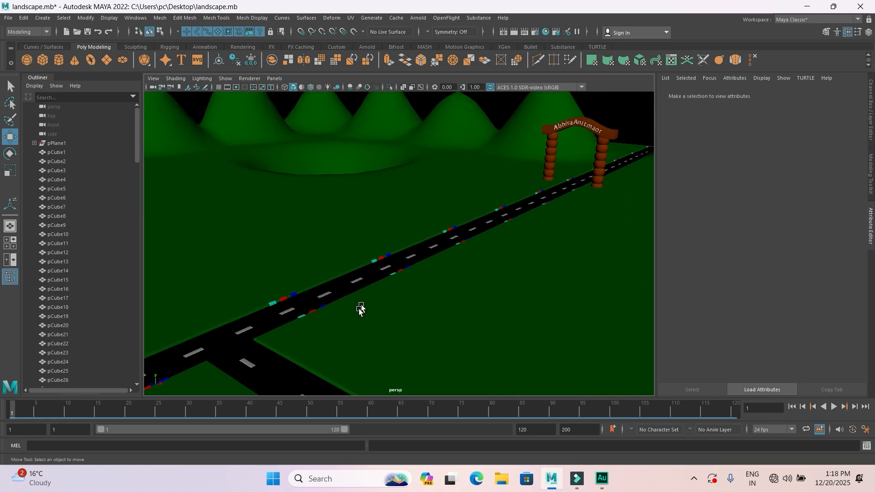
# Draw an upright post cube about 0.215 × 2.514 × 0.791 beside the road and narrow it to Z scale 0.756
pyautogui.click(50, 59)
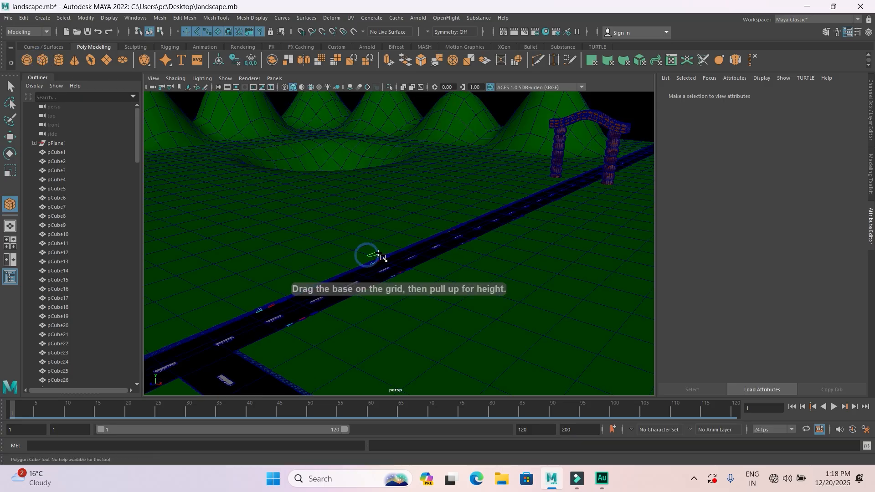
pyautogui.moveTo(379, 253); pyautogui.dragTo(374, 206)
pyautogui.click(11, 170)
pyautogui.moveTo(342, 247); pyautogui.dragTo(351, 245)
# Lower the new post beside the road to about Y 1.104
pyautogui.keyDown('alt'); pyautogui.moveTo(416, 282); pyautogui.dragTo(405, 284); pyautogui.keyUp('alt')
pyautogui.keyDown('alt'); pyautogui.moveTo(406, 284); pyautogui.dragTo(518, 309, button='right'); pyautogui.keyUp('alt')
pyautogui.keyDown('alt'); pyautogui.moveTo(319, 315); pyautogui.dragTo(292, 310, button='middle'); pyautogui.keyUp('alt')
pyautogui.press('f')
pyautogui.scroll(-5, 388, 202)
pyautogui.press('w')
pyautogui.moveTo(400, 204)
pyautogui.mouseDown()
pyautogui.moveTo(400, 219)
pyautogui.moveTo(402, 190)
pyautogui.moveTo(403, 209)
pyautogui.mouseUp()
pyautogui.scroll(-3, 410, 251)
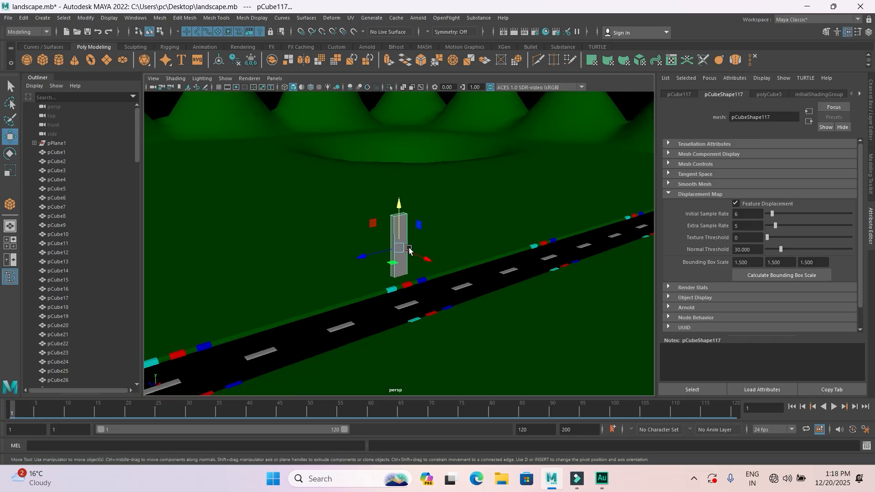
pyautogui.scroll(2, 400, 269)
# Give the post 5 height subdivisions and 2 depth subdivisions, keeping 1 width subdivision
pyautogui.hotkey('ctrl', 'a')
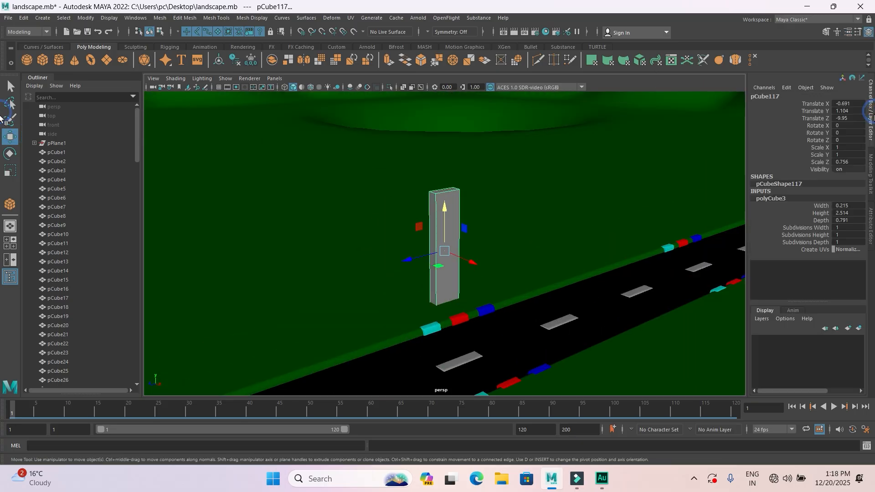
pyautogui.click(815, 229)
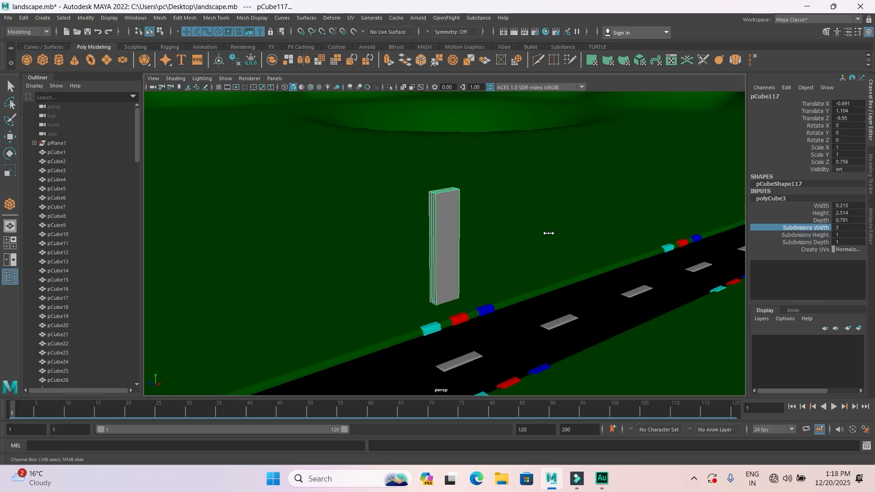
pyautogui.click(789, 235)
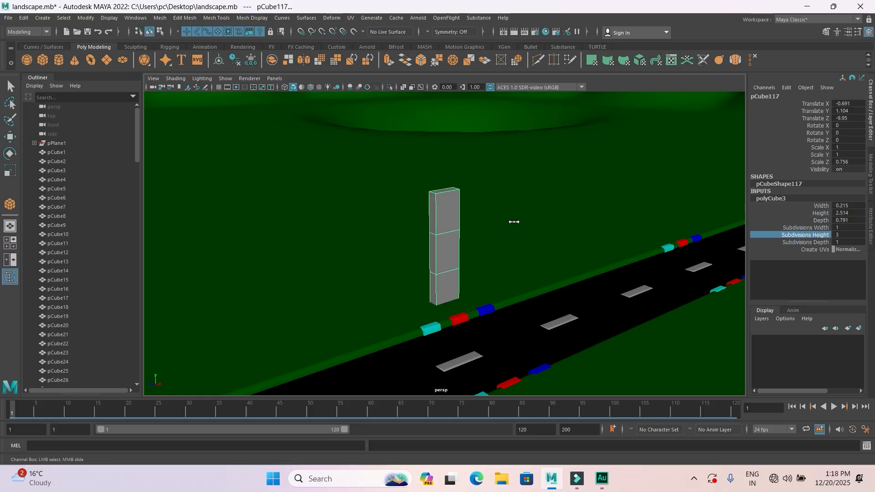
pyautogui.click(795, 243)
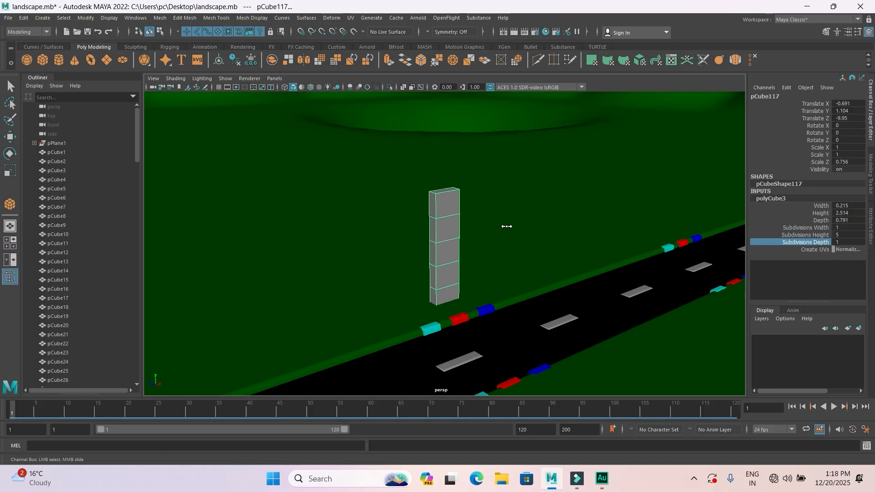
# Duplicate the post twice at even spacing along the road, with the last copy at about Z -12.896
pyautogui.click(10, 137)
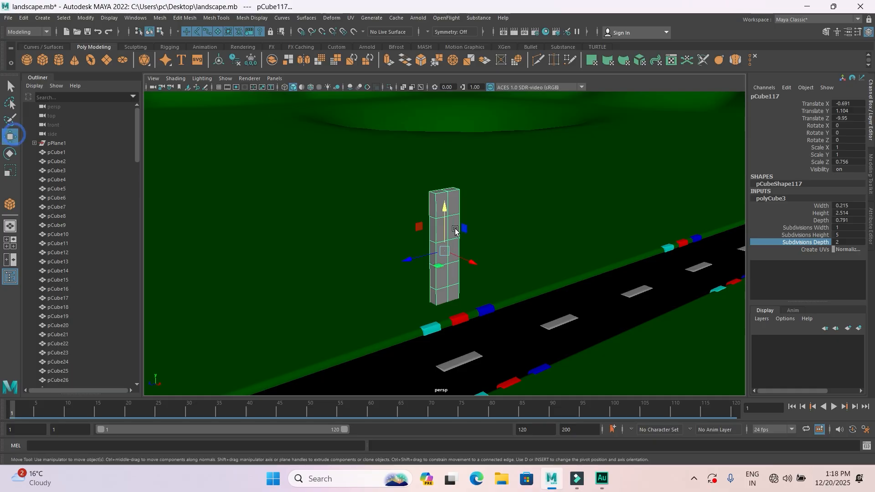
pyautogui.press('f')
pyautogui.keyDown('shift'); pyautogui.moveTo(414, 256); pyautogui.dragTo(475, 249); pyautogui.keyUp('shift')
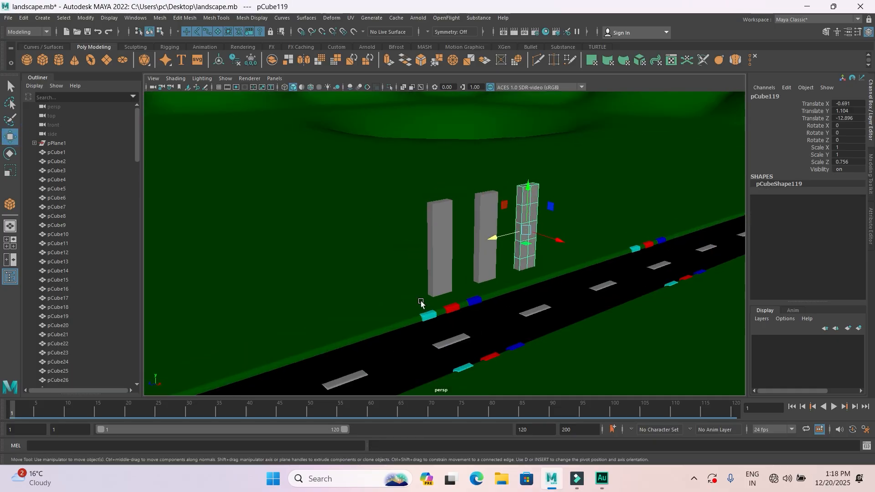
# Raise the top centre vertices of the middle post to form a pointed tip
pyautogui.press('f')
pyautogui.click(382, 222)
pyautogui.moveTo(382, 222); pyautogui.dragTo(341, 216, button='right')
pyautogui.scroll(4, 368, 224)
pyautogui.moveTo(325, 174); pyautogui.dragTo(341, 194)
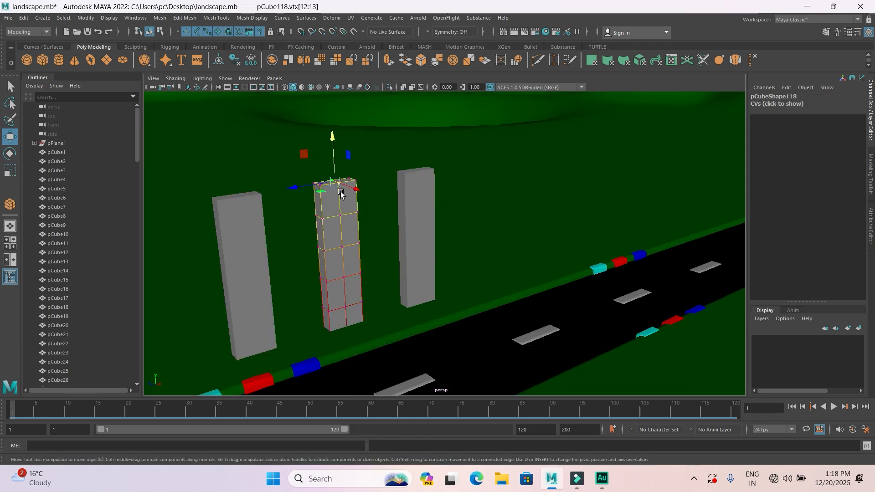
pyautogui.moveTo(332, 139); pyautogui.dragTo(327, 114)
# Raise the two top corner vertices on the near side of the farthest post into a slanted peak
pyautogui.click(416, 195)
pyautogui.moveTo(417, 196); pyautogui.dragTo(377, 197, button='right')
pyautogui.moveTo(388, 160); pyautogui.dragTo(404, 183)
pyautogui.moveTo(398, 126); pyautogui.dragTo(396, 121)
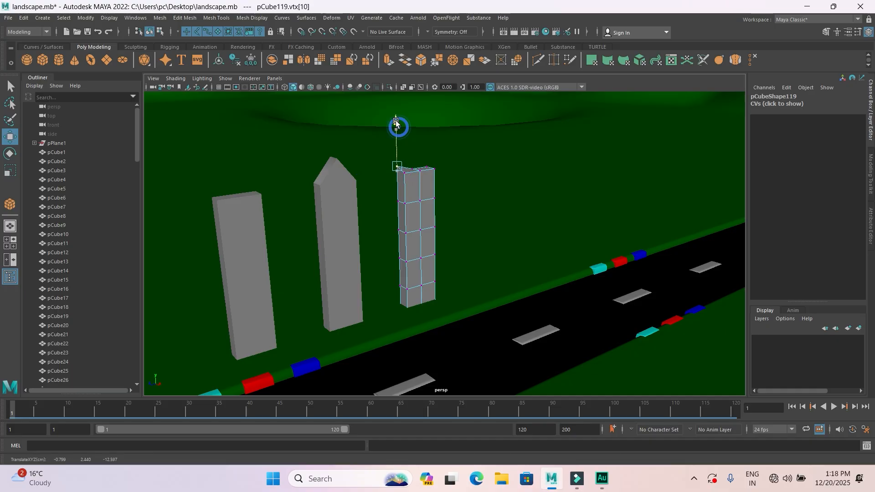
pyautogui.hotkey('ctrl', 'z')
pyautogui.keyDown('shift'); pyautogui.click(405, 178); pyautogui.keyUp('shift')
pyautogui.moveTo(401, 126); pyautogui.dragTo(397, 100)
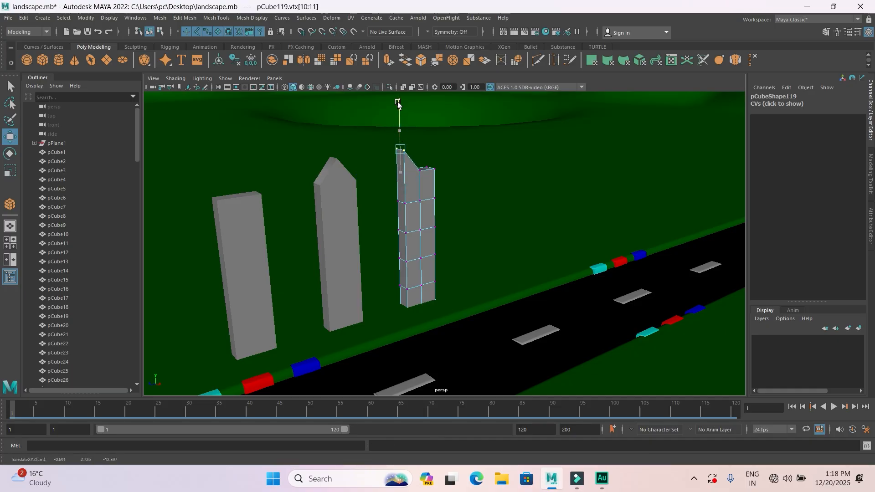
# Raise all the top vertices of the nearest post to about Y 2.528
pyautogui.click(244, 221)
pyautogui.moveTo(234, 226); pyautogui.dragTo(193, 227, button='right')
pyautogui.click(231, 181)
pyautogui.moveTo(217, 181); pyautogui.dragTo(275, 222)
pyautogui.moveTo(231, 156); pyautogui.dragTo(230, 145)
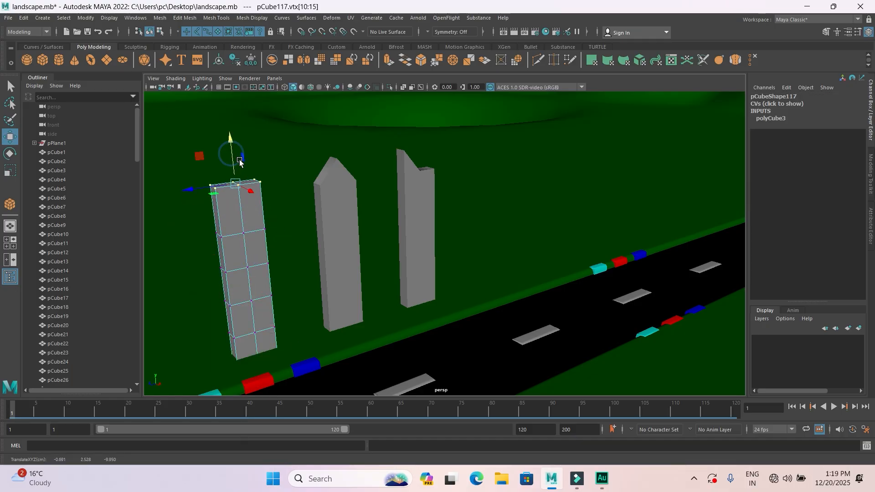
pyautogui.click(224, 172)
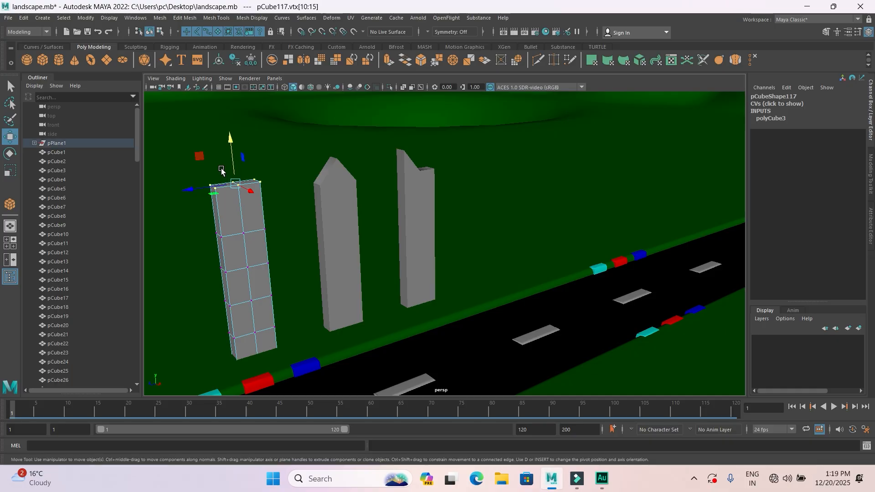
# Lower only the top centre vertices of the nearest post into a V-shaped notch and return to object mode
pyautogui.click(238, 191)
pyautogui.moveTo(238, 192); pyautogui.dragTo(193, 189, button='right')
pyautogui.moveTo(204, 172); pyautogui.dragTo(264, 195)
pyautogui.keyDown('ctrl'); pyautogui.moveTo(190, 179); pyautogui.dragTo(222, 209); pyautogui.keyUp('ctrl')
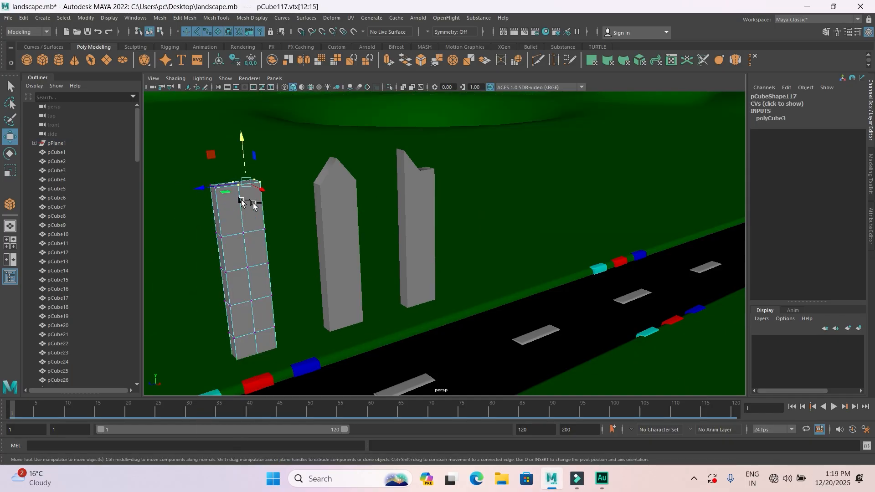
pyautogui.keyDown('ctrl'); pyautogui.moveTo(276, 201); pyautogui.dragTo(257, 173); pyautogui.keyUp('ctrl')
pyautogui.moveTo(232, 155); pyautogui.dragTo(233, 159)
pyautogui.moveTo(237, 206); pyautogui.dragTo(302, 221, button='right')
# Examine the three shaped fence posts beside the road from several distances and angles
pyautogui.scroll(-6, 305, 232)
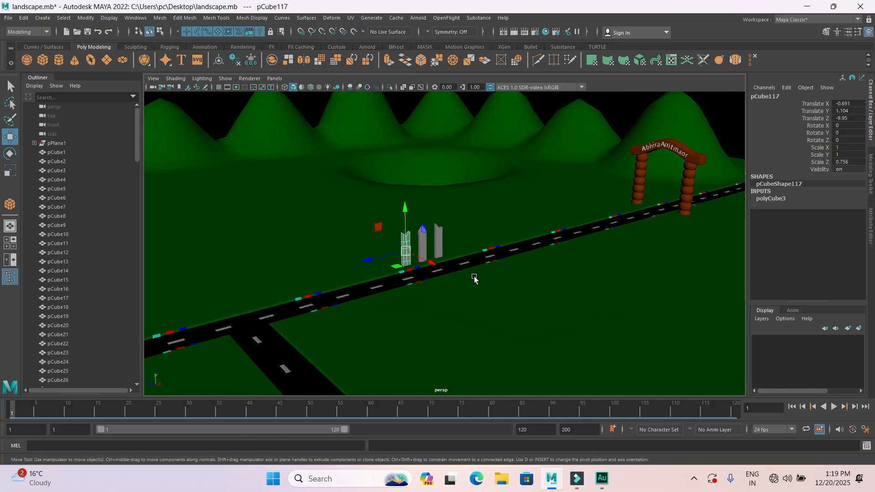
pyautogui.scroll(3, 475, 199)
pyautogui.scroll(-4, 475, 196)
pyautogui.click(603, 118)
pyautogui.keyDown('alt'); pyautogui.moveTo(496, 232); pyautogui.dragTo(492, 215); pyautogui.keyUp('alt')
pyautogui.scroll(4, 441, 269)
pyautogui.keyDown('alt'); pyautogui.moveTo(441, 270); pyautogui.dragTo(311, 282, button='middle'); pyautogui.keyUp('alt')
pyautogui.click(311, 269)
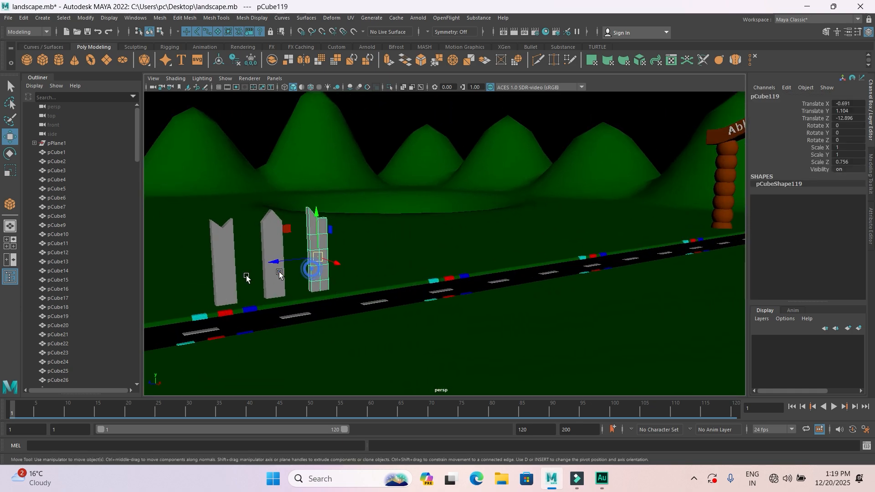
pyautogui.scroll(-4, 319, 287)
pyautogui.keyDown('alt'); pyautogui.moveTo(328, 326); pyautogui.dragTo(365, 319); pyautogui.keyUp('alt')
pyautogui.scroll(5, 364, 319)
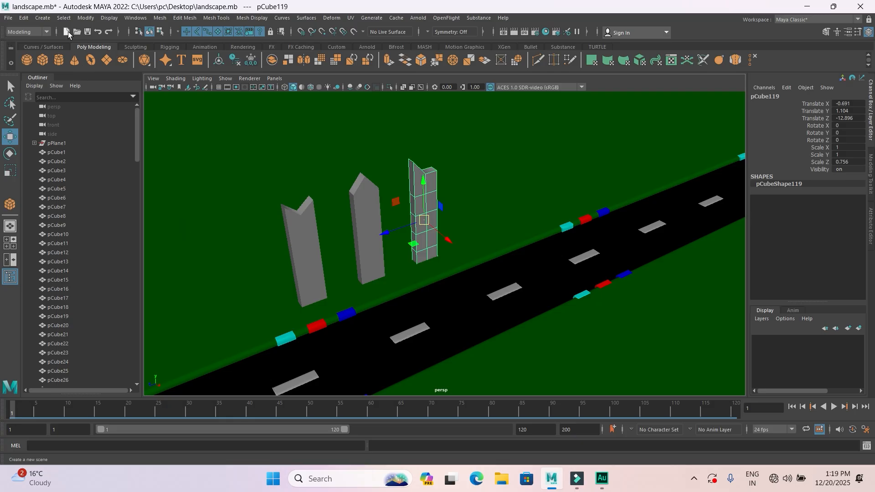
# Draw a long rail cube about 0.158 × 0.4 × 3.308 along the base of the three posts
pyautogui.click(43, 60)
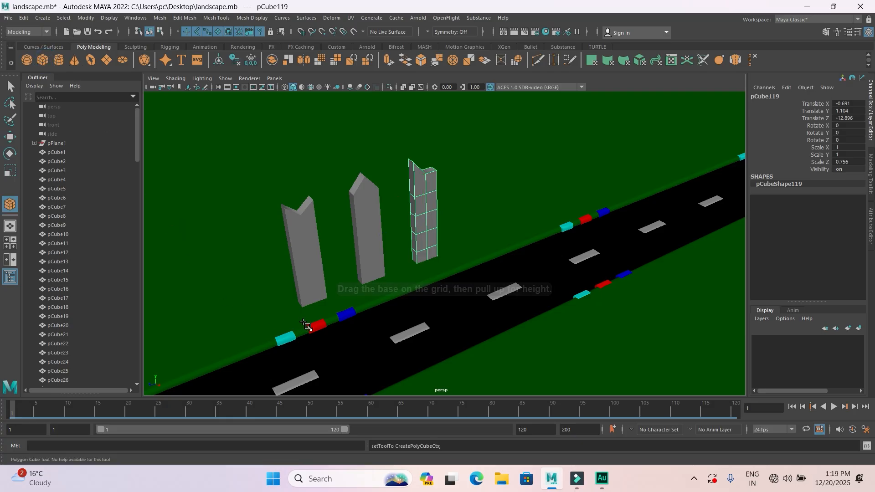
pyautogui.moveTo(318, 311); pyautogui.dragTo(433, 272)
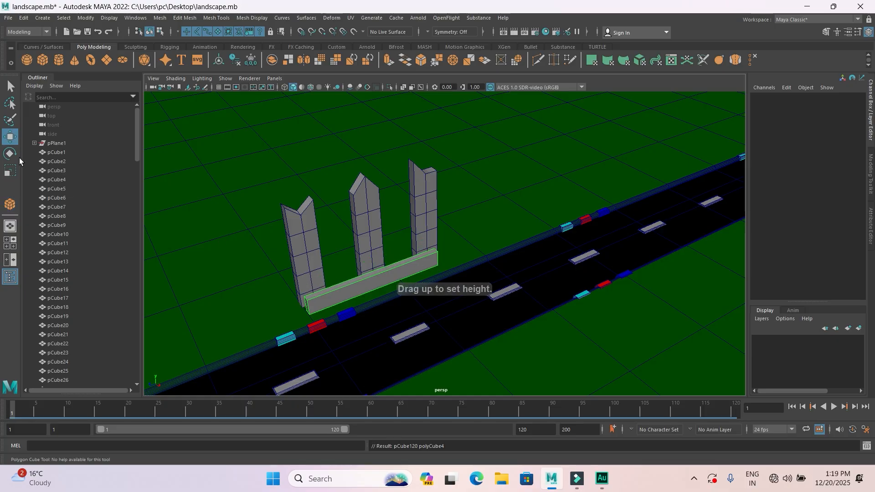
pyautogui.click(14, 155)
pyautogui.click(13, 143)
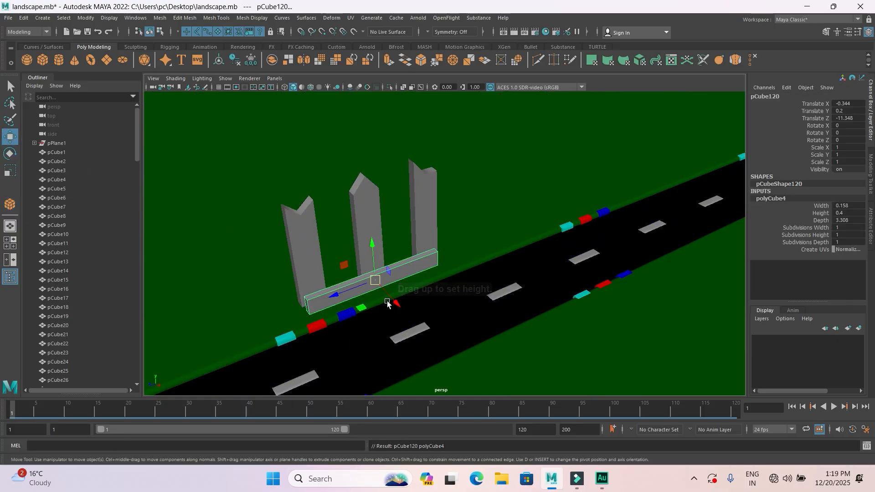
# Move the rail against the posts' front faces and up to mid-height, at about X -0.493, Y 1.249
pyautogui.moveTo(392, 304); pyautogui.dragTo(390, 298)
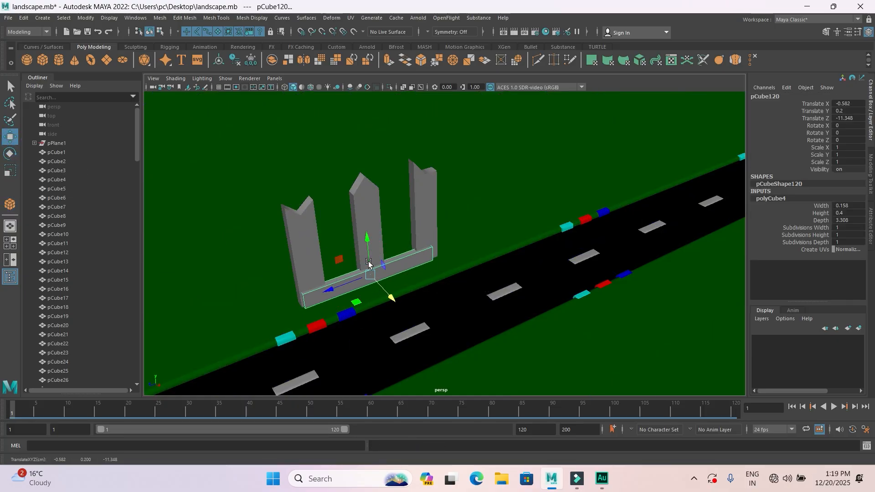
pyautogui.moveTo(368, 235); pyautogui.dragTo(364, 195)
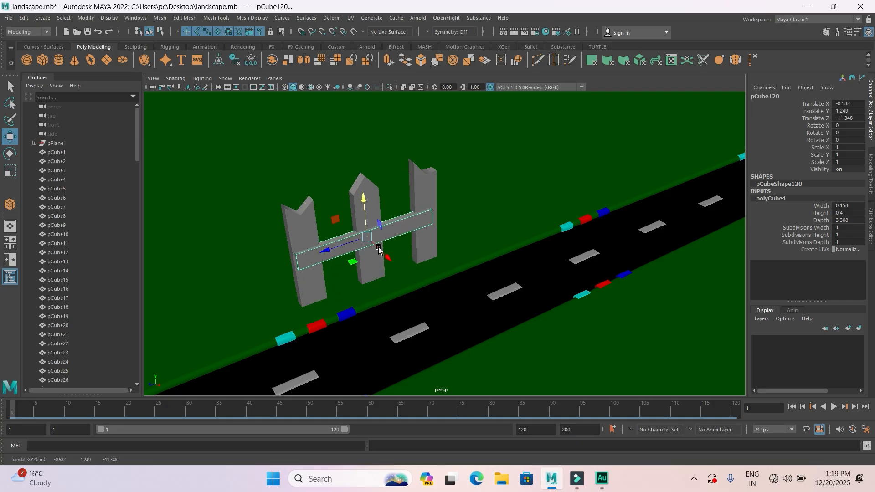
pyautogui.moveTo(390, 262); pyautogui.dragTo(388, 261)
# Lengthen the rail to Z scale 1.345 and shift it across the posts to about X -0.523, Z -11.817
pyautogui.click(9, 156)
pyautogui.click(13, 173)
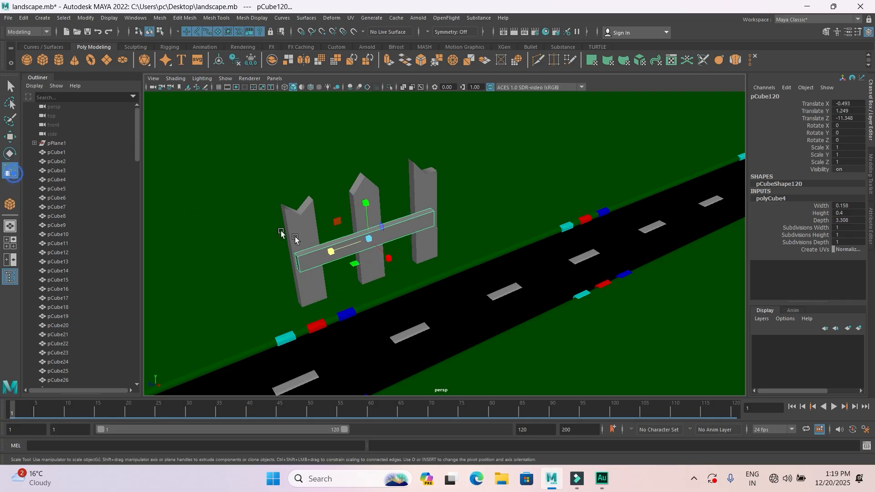
pyautogui.moveTo(329, 251)
pyautogui.mouseDown()
pyautogui.moveTo(310, 260)
pyautogui.moveTo(345, 250)
pyautogui.mouseUp()
pyautogui.click(11, 136)
pyautogui.moveTo(413, 253); pyautogui.dragTo(411, 253)
# Draw a small polygon sphere with radius 0.1 at the foot of the nearest post
pyautogui.scroll(1, 374, 282)
pyautogui.scroll(-1, 370, 282)
pyautogui.scroll(-2, 378, 281)
pyautogui.scroll(4, 380, 282)
pyautogui.keyDown('alt'); pyautogui.moveTo(376, 284); pyautogui.dragTo(427, 294, button='middle'); pyautogui.keyUp('alt')
pyautogui.scroll(2, 420, 269)
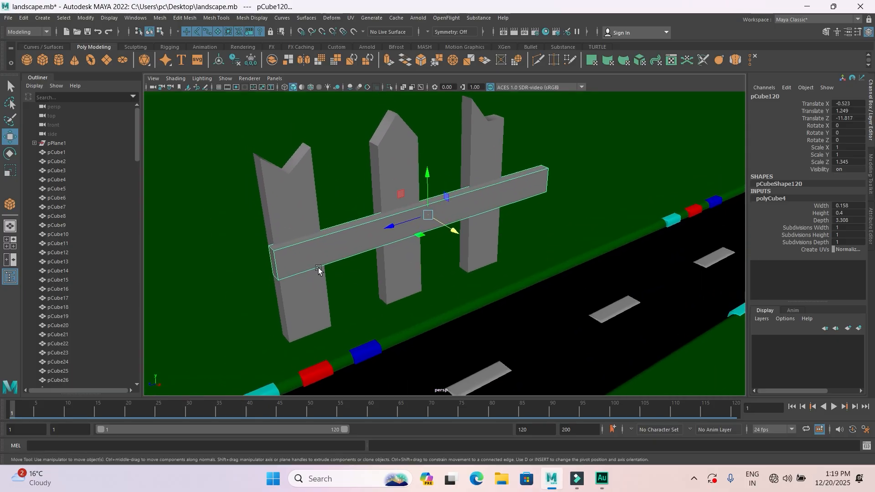
pyautogui.click(33, 63)
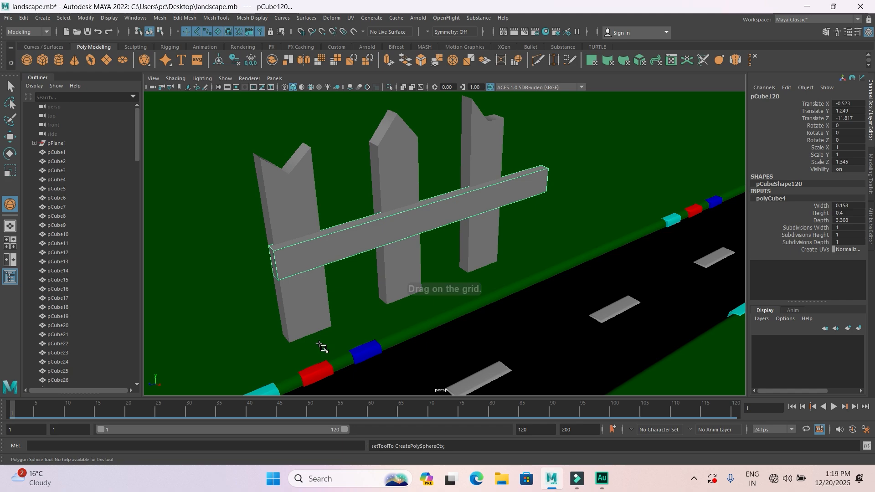
pyautogui.moveTo(326, 344); pyautogui.dragTo(326, 345)
# Position the sphere as a nail head on the rail at the nearest post, about X -0.45, Y 1.269, Z -9.927
pyautogui.moveTo(315, 301); pyautogui.dragTo(299, 208)
pyautogui.moveTo(316, 270); pyautogui.dragTo(320, 270)
pyautogui.moveTo(302, 212); pyautogui.dragTo(302, 212)
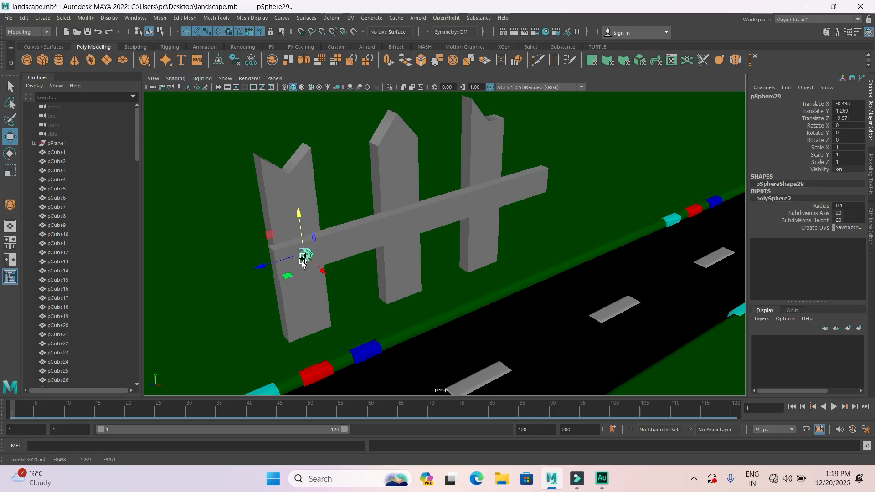
pyautogui.moveTo(262, 264); pyautogui.dragTo(256, 264)
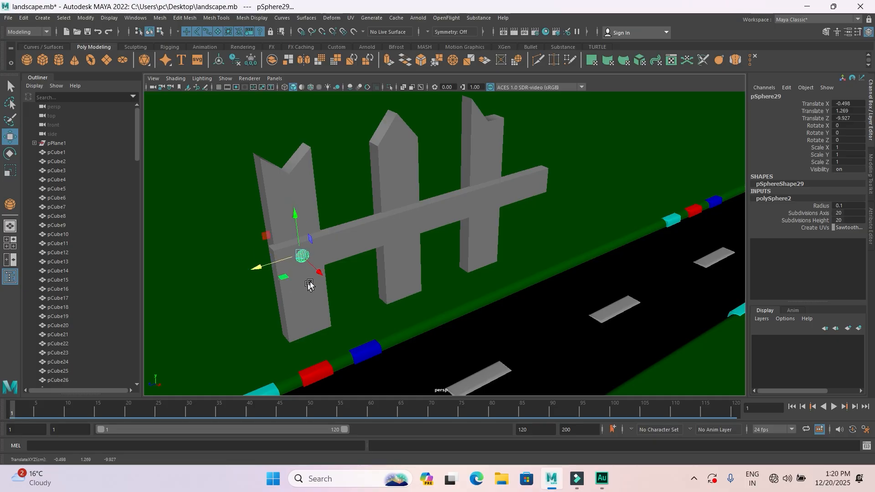
pyautogui.moveTo(320, 275); pyautogui.dragTo(320, 276)
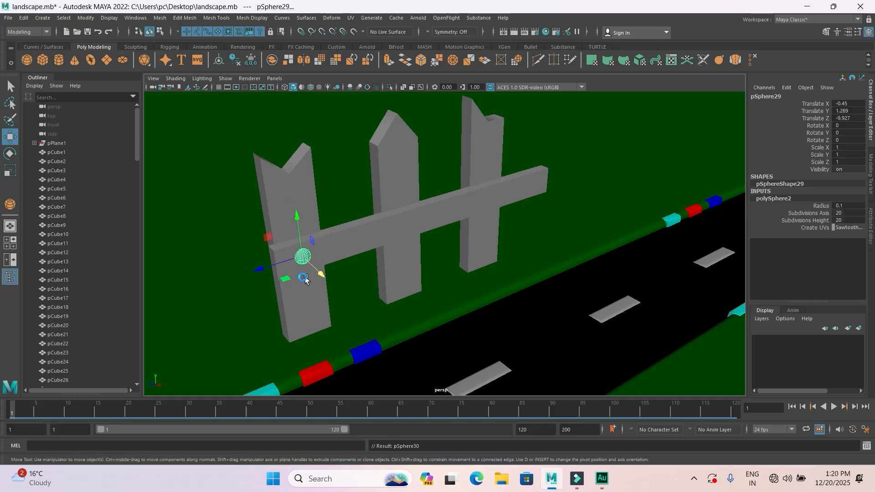
# Duplicate the nail-head sphere along the rail onto the middle and farthest posts
pyautogui.hotkey('ctrl', 'd')
pyautogui.moveTo(314, 269); pyautogui.dragTo(376, 258)
pyautogui.hotkey('shift', 'd')
# Select the three posts and the rail and assign them a new Lambert material
pyautogui.click(484, 248)
pyautogui.keyDown('shift'); pyautogui.click(402, 278); pyautogui.keyUp('shift')
pyautogui.keyDown('shift'); pyautogui.click(307, 304); pyautogui.keyUp('shift')
pyautogui.keyDown('shift'); pyautogui.click(335, 247); pyautogui.keyUp('shift')
pyautogui.moveTo(337, 250); pyautogui.dragTo(348, 472, button='right')
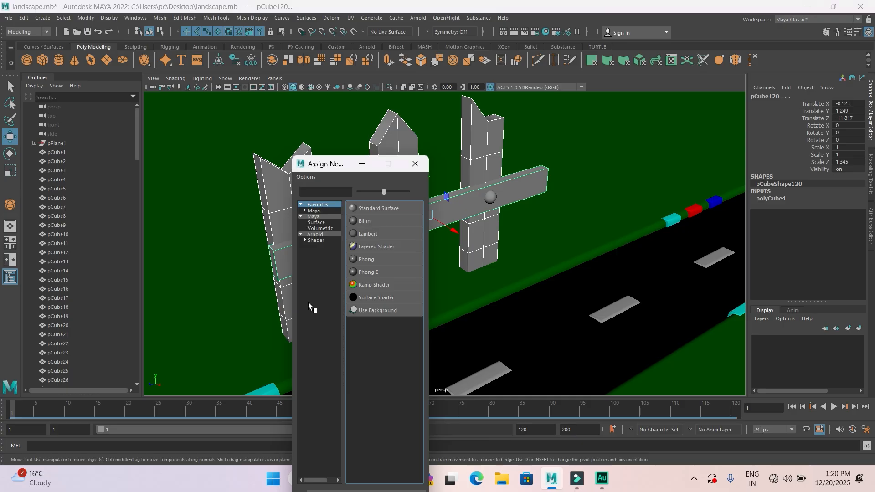
pyautogui.click(368, 234)
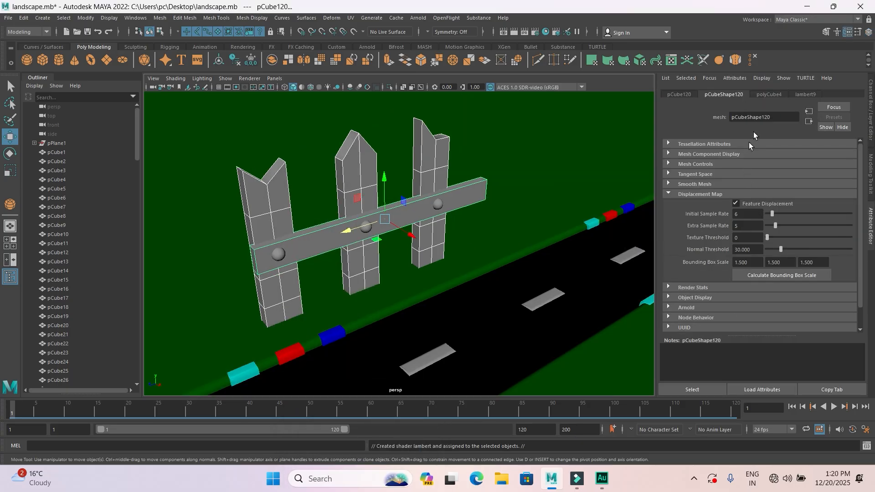
# Set the fence material's colour to the previously used brown, H 25.385, S 1.000, V 0.272
pyautogui.click(806, 95)
pyautogui.click(747, 197)
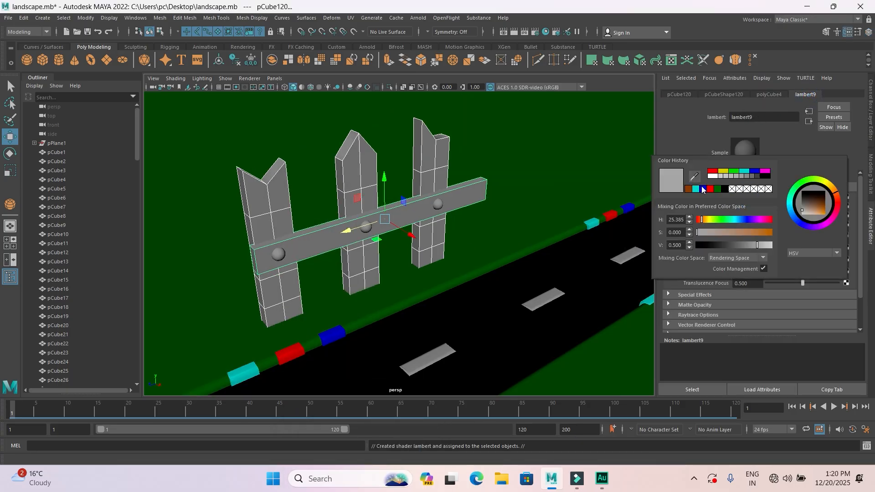
pyautogui.click(689, 189)
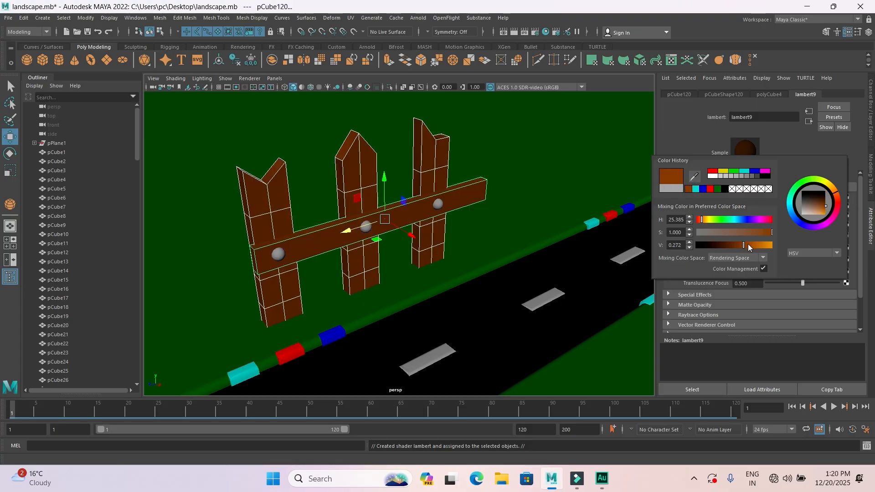
# Brighten the fence material's colour from brown to orange by raising its V value
pyautogui.moveTo(744, 246); pyautogui.dragTo(769, 249)
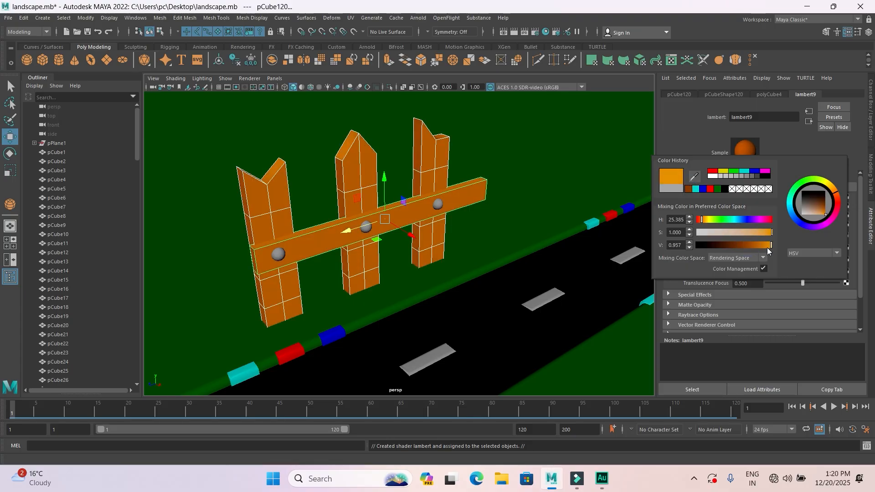
# Assign a new Lambert material to the three nail-head spheres and set its colour to white
pyautogui.click(438, 204)
pyautogui.keyDown('shift'); pyautogui.click(366, 227); pyautogui.keyUp('shift')
pyautogui.keyDown('shift'); pyautogui.click(277, 255); pyautogui.keyUp('shift')
pyautogui.moveTo(276, 256); pyautogui.dragTo(280, 466, button='right')
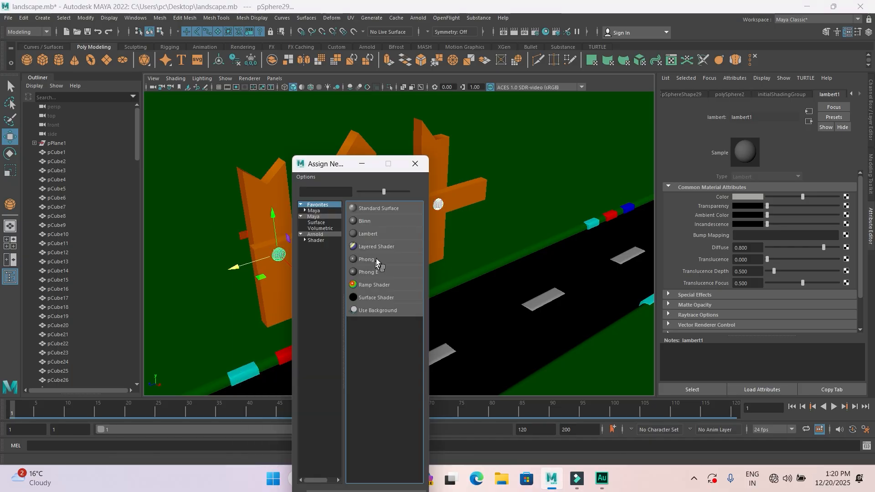
pyautogui.click(368, 234)
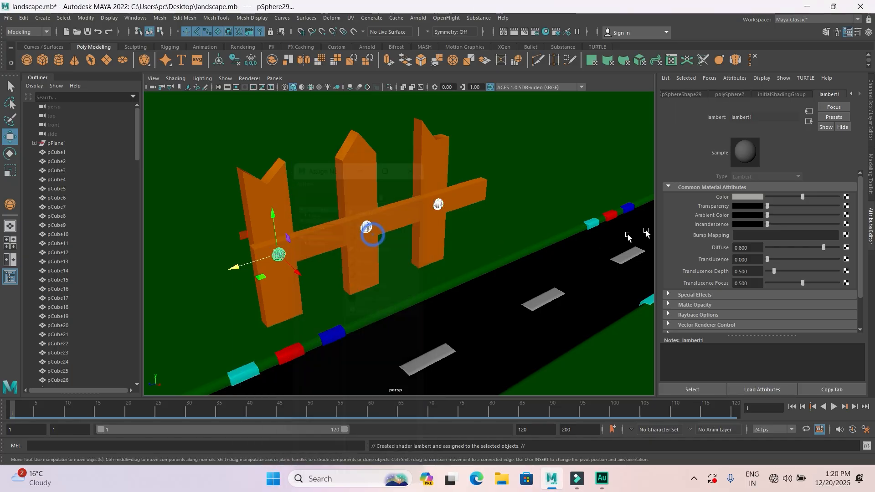
pyautogui.click(749, 197)
pyautogui.click(693, 191)
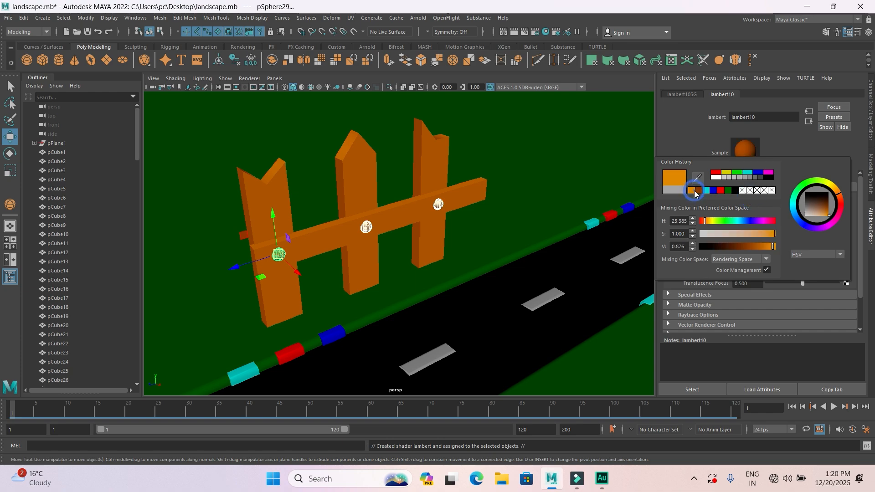
pyautogui.click(716, 176)
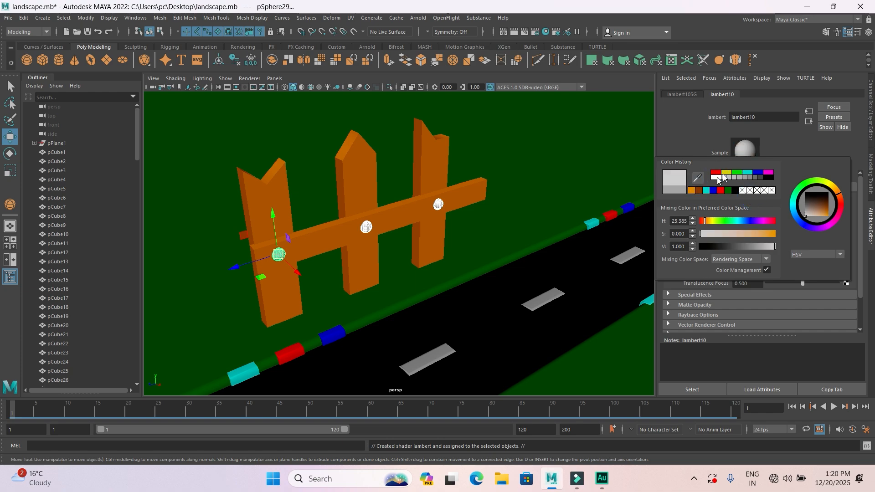
pyautogui.click(522, 213)
# Select the three fence posts and bevel their edges with a fraction of 0.5 and 1 segment
pyautogui.scroll(-5, 444, 269)
pyautogui.keyDown('alt'); pyautogui.moveTo(472, 332); pyautogui.dragTo(465, 312); pyautogui.keyUp('alt')
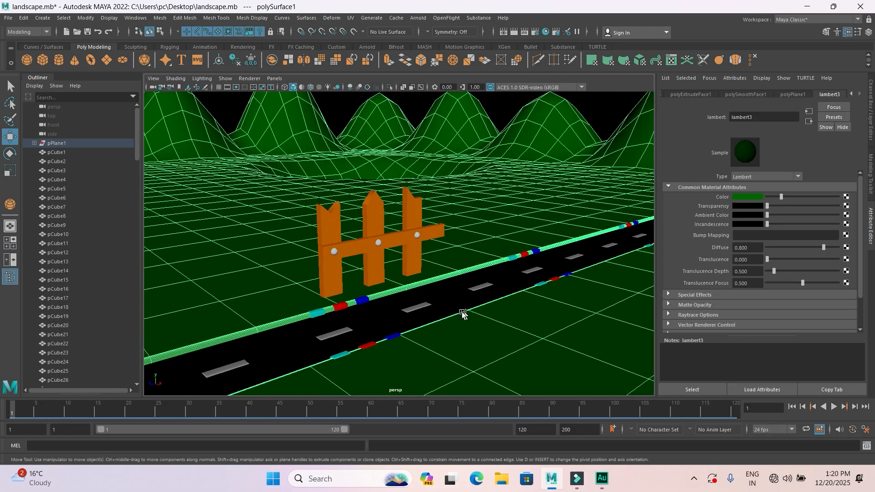
pyautogui.scroll(5, 437, 280)
pyautogui.click(425, 179)
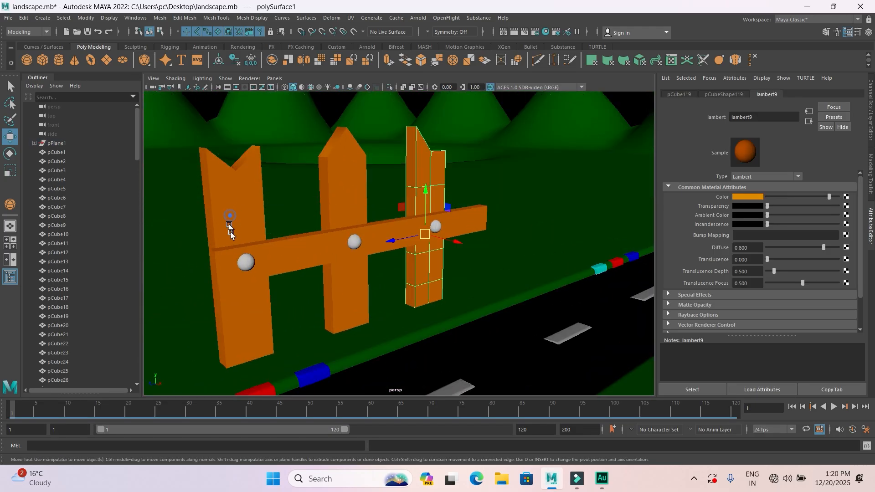
pyautogui.click(281, 270)
pyautogui.click(217, 271)
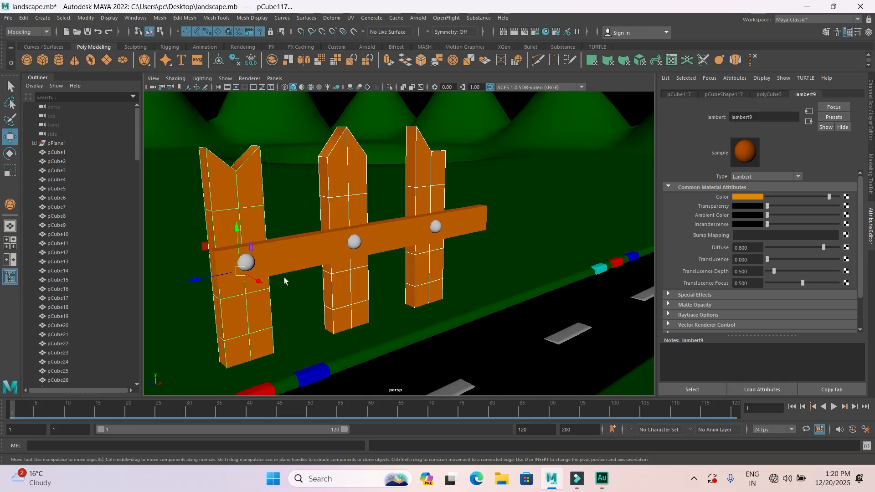
pyautogui.click(321, 252)
pyautogui.keyDown('shift'); pyautogui.click(318, 254); pyautogui.keyUp('shift')
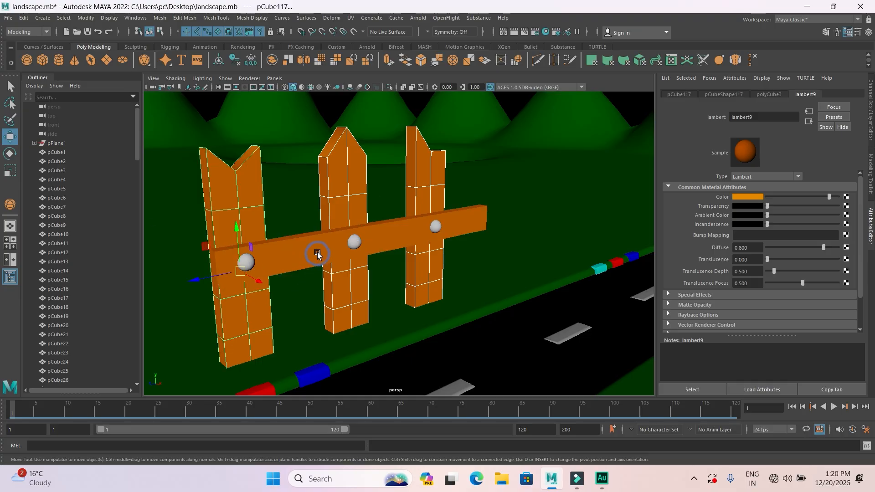
pyautogui.hotkey('ctrl', 'b')
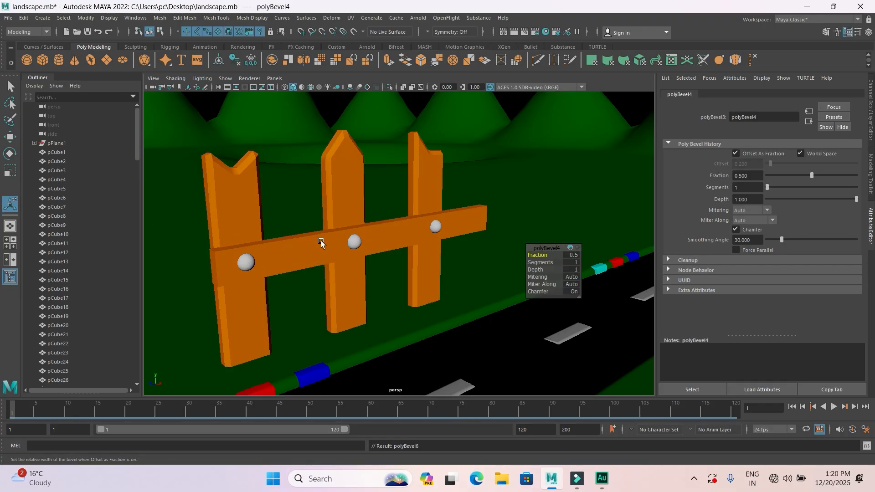
# Select the three posts, the rail and the three nail heads and combine them into one mesh
pyautogui.click(240, 196)
pyautogui.click(13, 84)
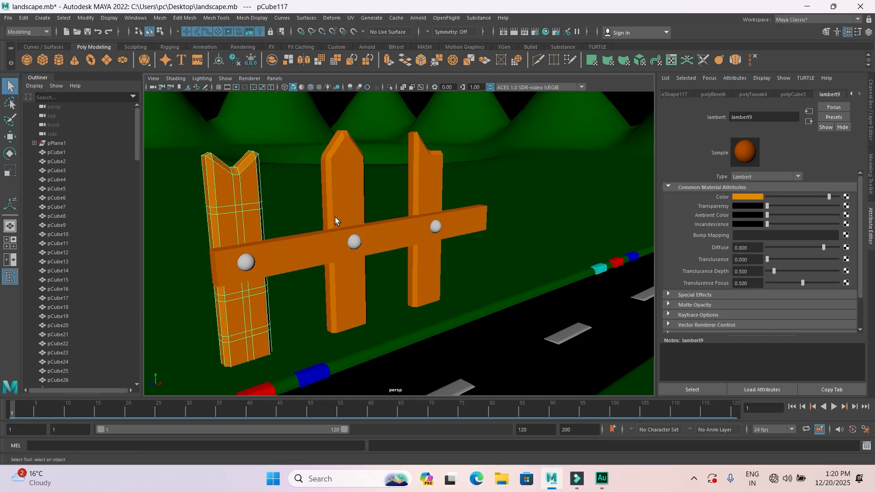
pyautogui.keyDown('shift'); pyautogui.click(310, 243); pyautogui.keyUp('shift')
pyautogui.keyDown('shift'); pyautogui.click(337, 210); pyautogui.keyUp('shift')
pyautogui.keyDown('shift'); pyautogui.click(430, 204); pyautogui.keyUp('shift')
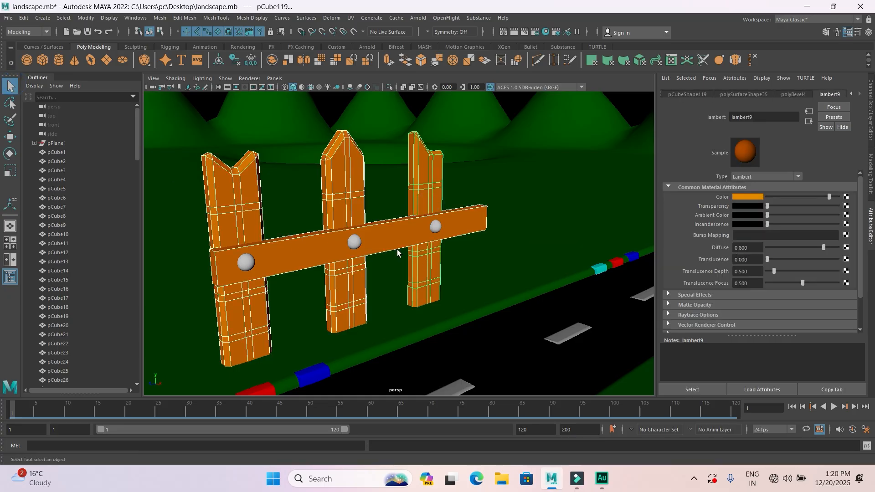
pyautogui.click(356, 245)
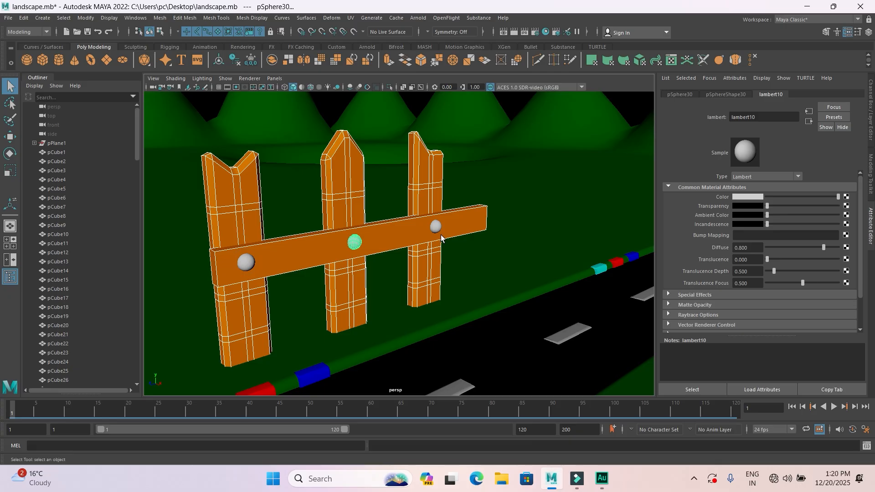
pyautogui.keyDown('shift'); pyautogui.click(246, 262); pyautogui.keyUp('shift')
pyautogui.keyDown('shift'); pyautogui.click(436, 226); pyautogui.keyUp('shift')
pyautogui.click(159, 18)
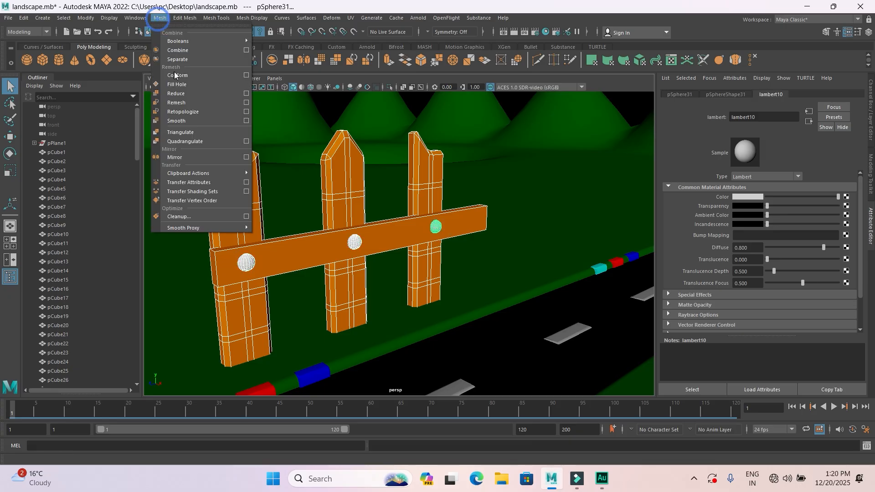
pyautogui.click(178, 50)
# Scale the combined fence section uniformly to about 0.588 and lower it to about Y -0.58
pyautogui.scroll(-5, 405, 226)
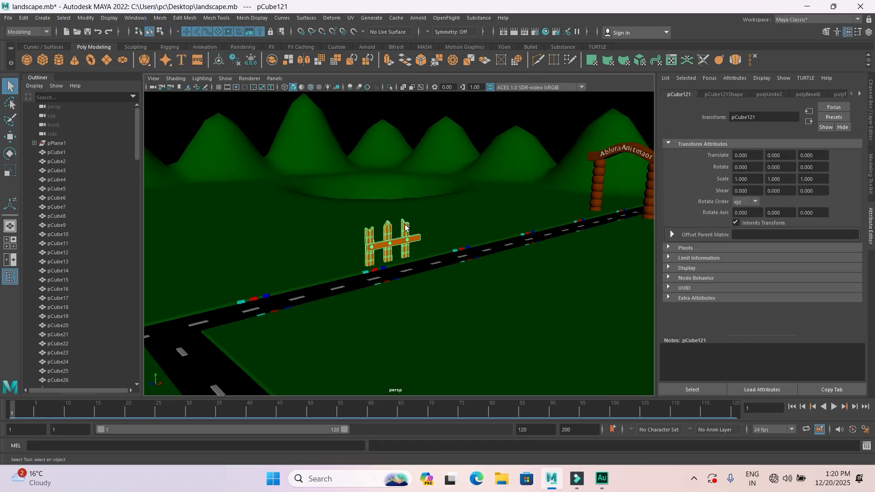
pyautogui.keyDown('alt'); pyautogui.moveTo(405, 227); pyautogui.dragTo(453, 274); pyautogui.keyUp('alt')
pyautogui.keyDown('alt'); pyautogui.moveTo(453, 274); pyautogui.dragTo(390, 299, button='middle'); pyautogui.keyUp('alt')
pyautogui.scroll(-3, 365, 294)
pyautogui.scroll(3, 355, 291)
pyautogui.keyDown('alt'); pyautogui.moveTo(312, 299); pyautogui.dragTo(206, 318, button='middle'); pyautogui.keyUp('alt')
pyautogui.click(13, 170)
pyautogui.moveTo(234, 273); pyautogui.dragTo(257, 324)
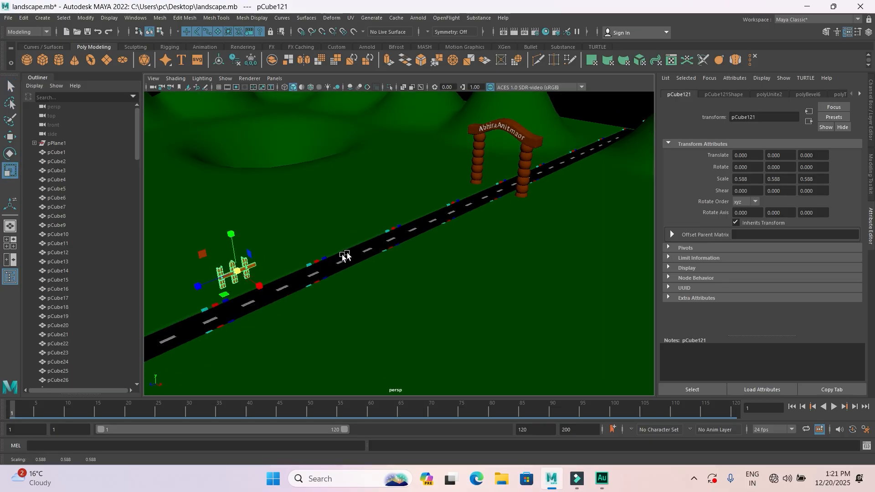
pyautogui.keyDown('alt'); pyautogui.moveTo(346, 255); pyautogui.dragTo(316, 276); pyautogui.keyUp('alt')
pyautogui.scroll(4, 315, 277)
pyautogui.click(10, 136)
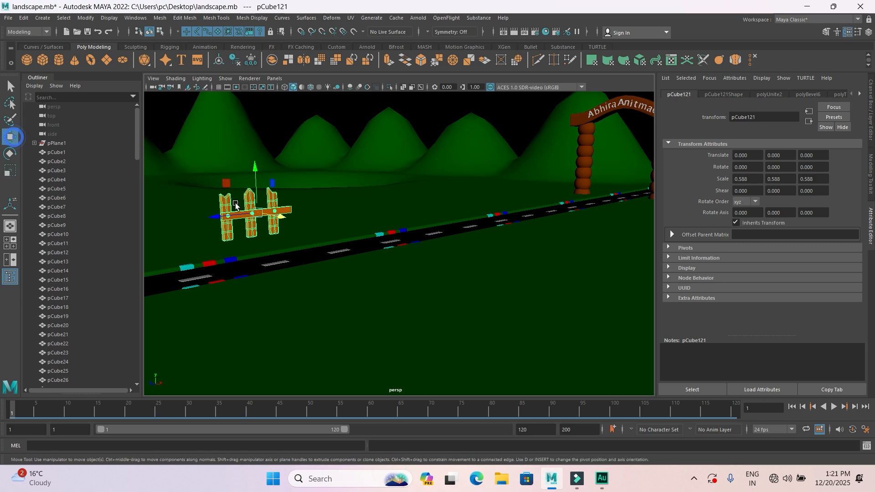
pyautogui.moveTo(253, 170); pyautogui.dragTo(255, 187)
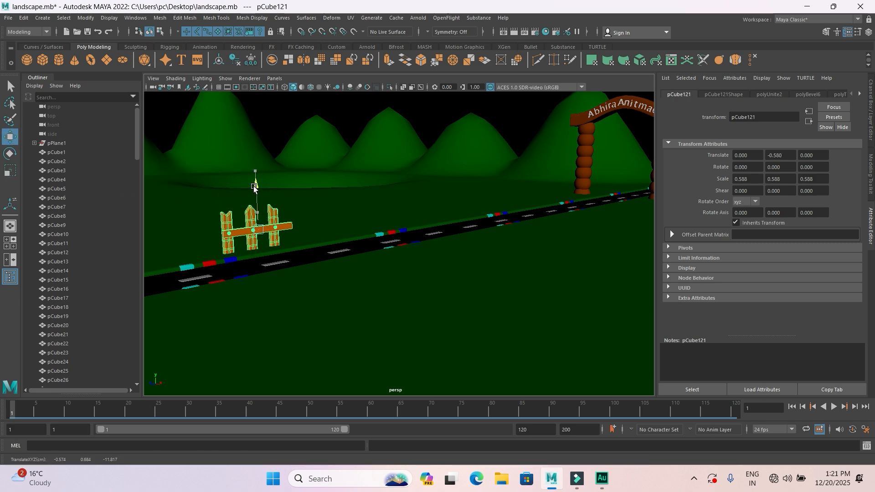
# Shrink the fence section uniformly to about 0.286 and lower it to about Y -0.936
pyautogui.click(10, 171)
pyautogui.moveTo(258, 229); pyautogui.dragTo(72, 175)
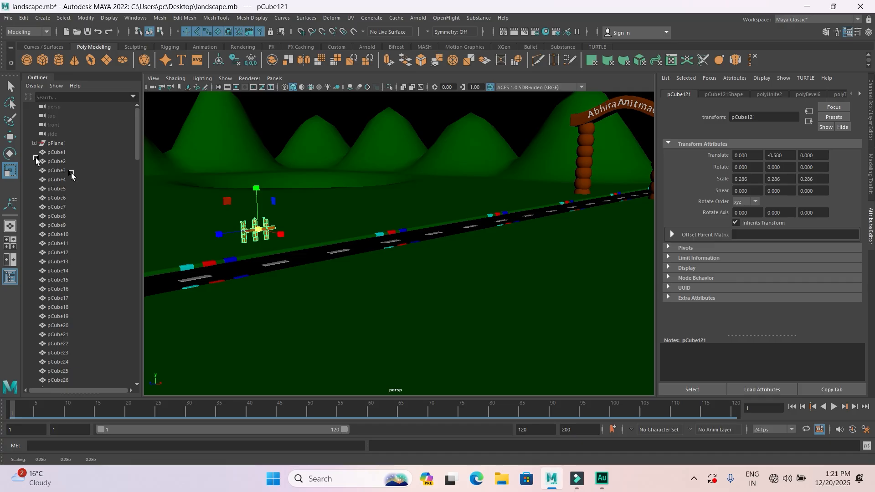
pyautogui.click(9, 136)
pyautogui.moveTo(259, 188); pyautogui.dragTo(262, 196)
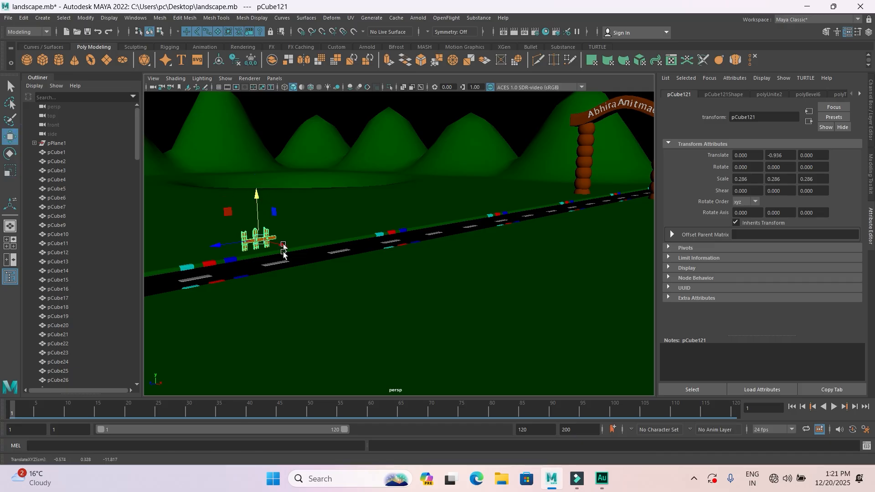
# Scale the fence section uniformly to about 0.417 and position it at about Y -0.743 beside the road
pyautogui.press('f')
pyautogui.scroll(-3, 383, 329)
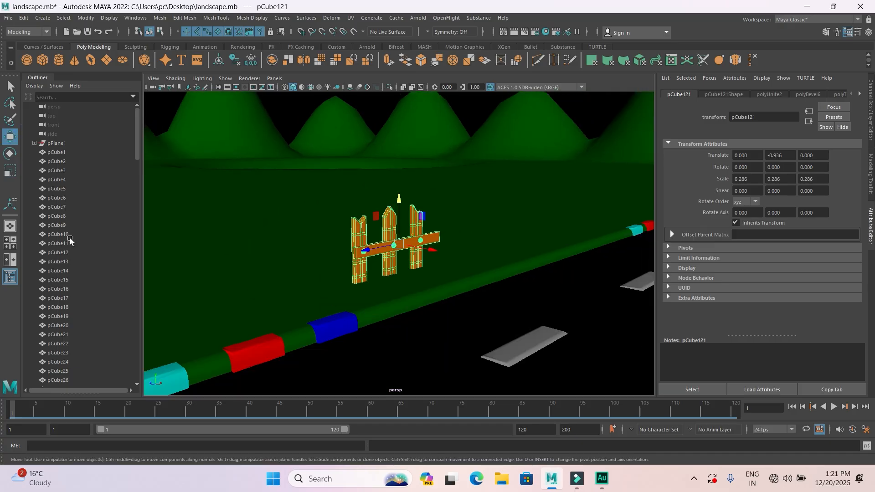
pyautogui.scroll(-5, 289, 288)
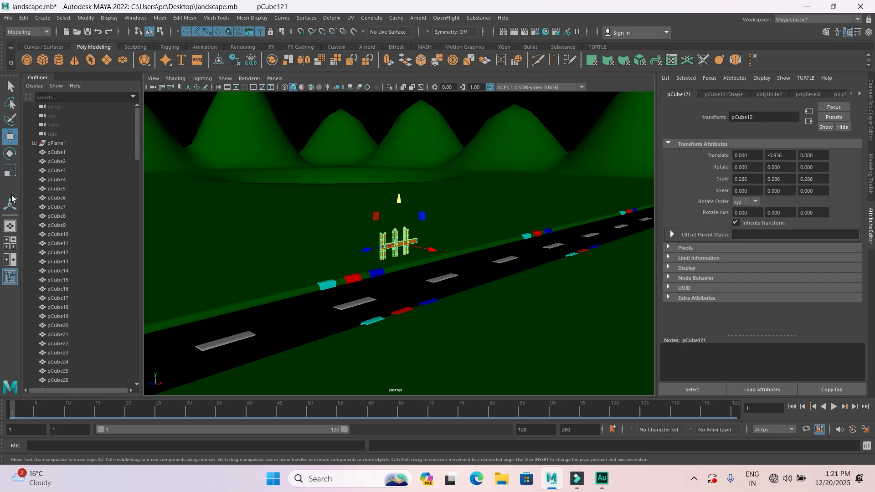
pyautogui.click(10, 170)
pyautogui.moveTo(399, 245); pyautogui.dragTo(404, 262)
pyautogui.click(9, 137)
pyautogui.moveTo(400, 200)
pyautogui.mouseDown()
pyautogui.moveTo(395, 190)
pyautogui.moveTo(402, 194)
pyautogui.mouseUp()
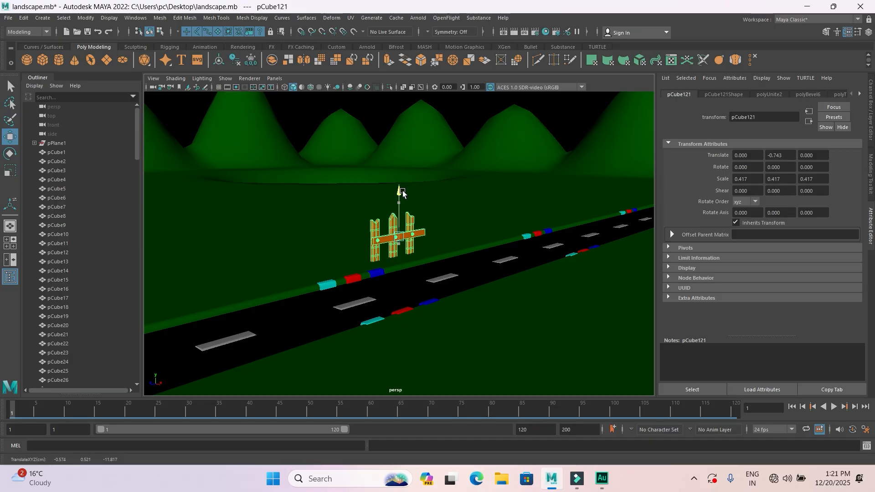
# Duplicate the fence section and move the copy along the road to about Z -1.778, directly adjoining the original
pyautogui.scroll(5, 403, 327)
pyautogui.keyDown('alt'); pyautogui.moveTo(404, 327); pyautogui.dragTo(342, 332, button='middle'); pyautogui.keyUp('alt')
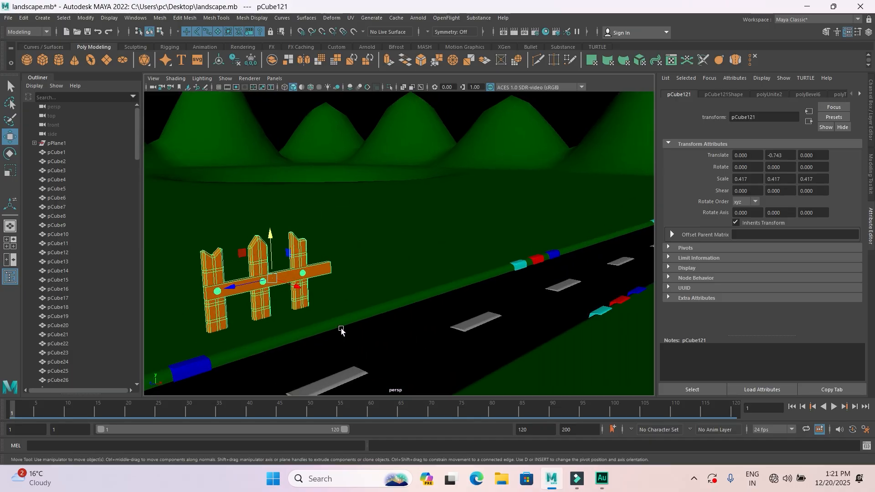
pyautogui.scroll(-4, 343, 330)
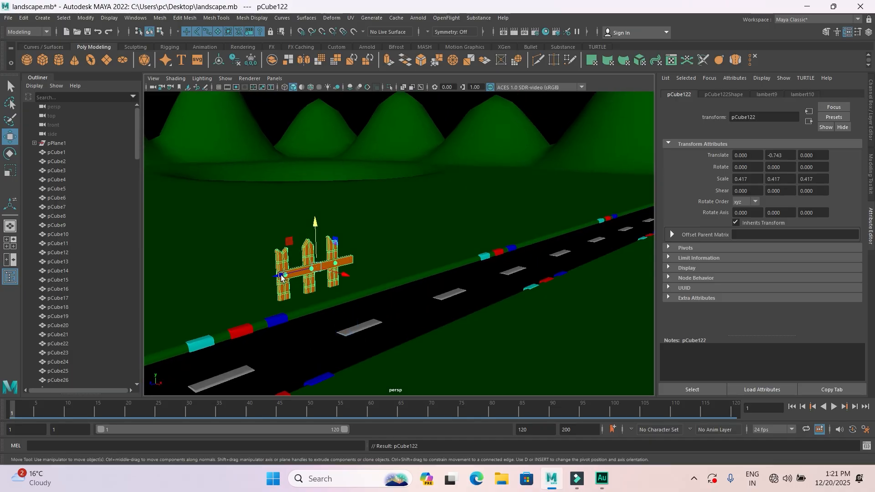
pyautogui.moveTo(291, 278); pyautogui.dragTo(352, 280)
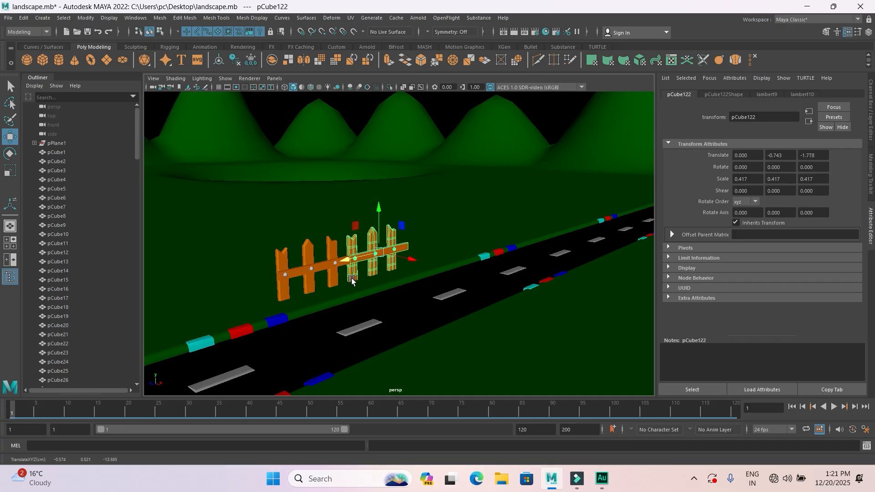
# Repeat the duplicate with its offset seven times to extend the fence along the road towards the arch
pyautogui.hotkey('shift', 'd')
pyautogui.hotkey('shift', 'd')
pyautogui.hotkey('shift', 'd')
pyautogui.hotkey('shift', 'd')
pyautogui.hotkey('shift', 'd')
pyautogui.hotkey('shift', 'd')
pyautogui.hotkey('shift', 'd')
# Select all nine fence sections, pCube121 to pCube129, and combine them into one mesh
pyautogui.scroll(3, 484, 291)
pyautogui.scroll(2, 474, 297)
pyautogui.scroll(-3, 463, 303)
pyautogui.scroll(3, 463, 302)
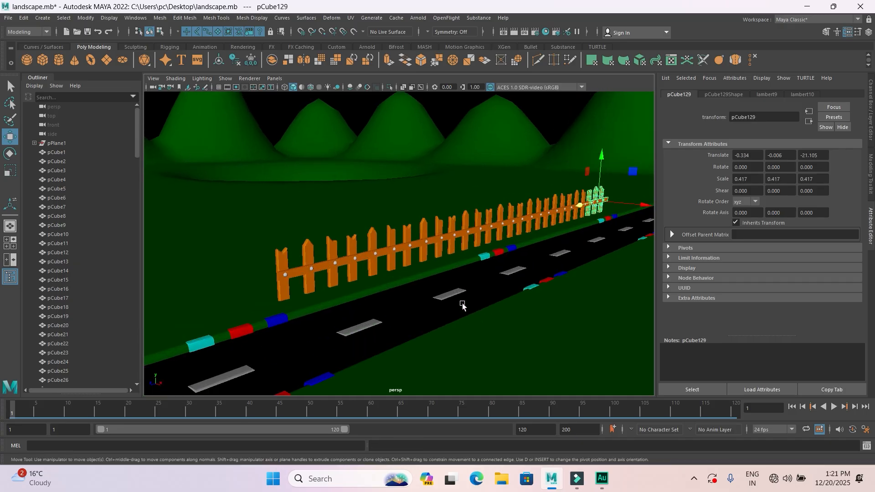
pyautogui.keyDown('alt'); pyautogui.moveTo(587, 303); pyautogui.dragTo(510, 285, button='middle'); pyautogui.keyUp('alt')
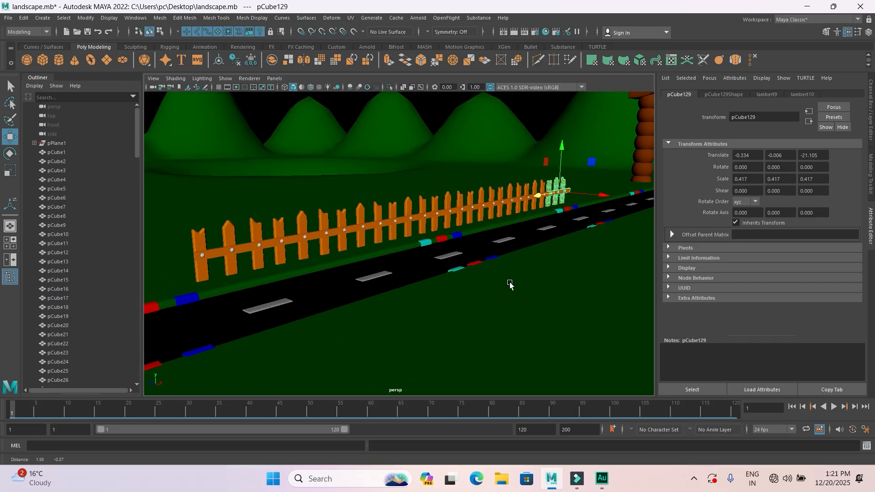
pyautogui.scroll(-20, 122, 242)
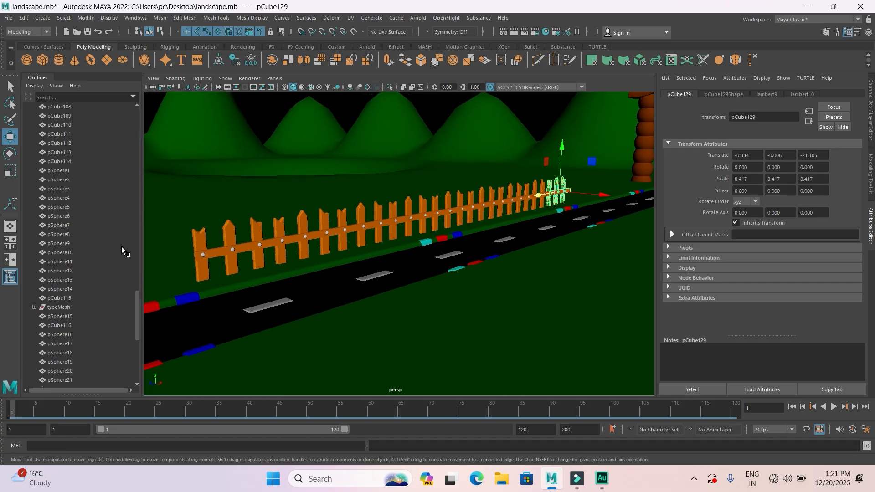
pyautogui.click(73, 290)
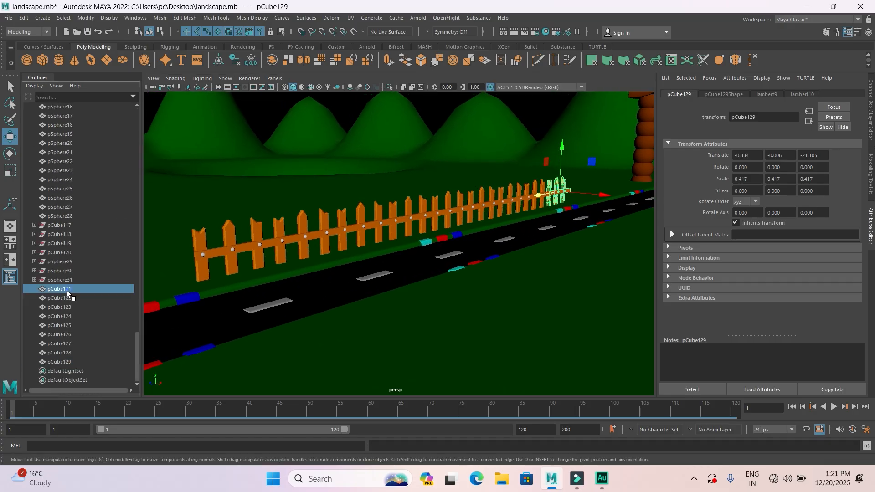
pyautogui.keyDown('shift'); pyautogui.click(69, 362); pyautogui.keyUp('shift')
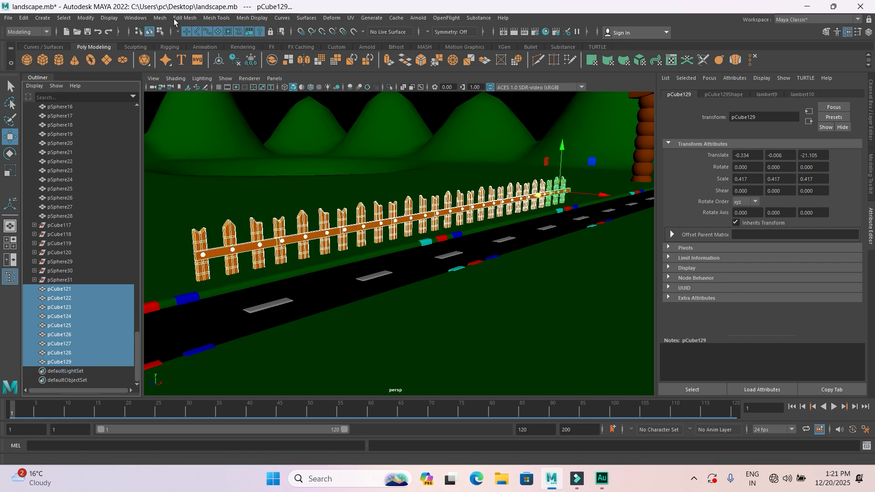
pyautogui.click(160, 17)
pyautogui.click(186, 50)
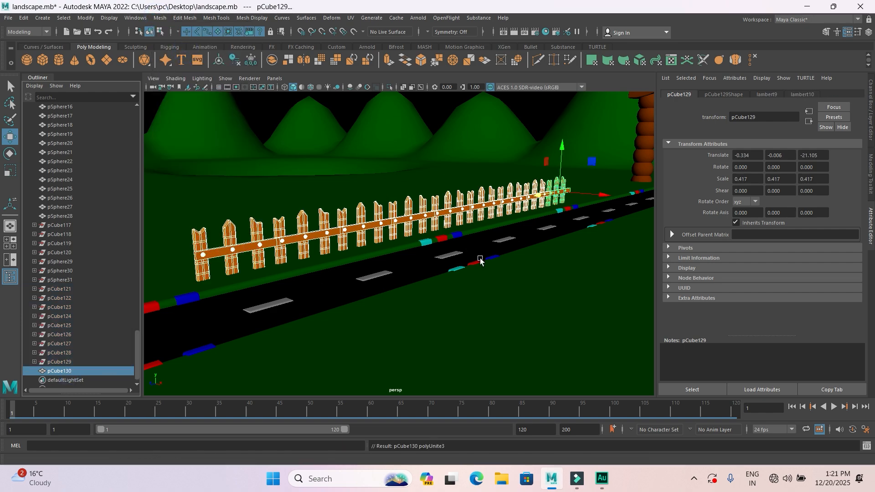
# Move the combined fence along the road towards the entrance arch, to about Z -9.974
pyautogui.scroll(-10, 482, 264)
pyautogui.keyDown('alt'); pyautogui.moveTo(438, 304); pyautogui.dragTo(458, 298, button='middle'); pyautogui.keyUp('alt')
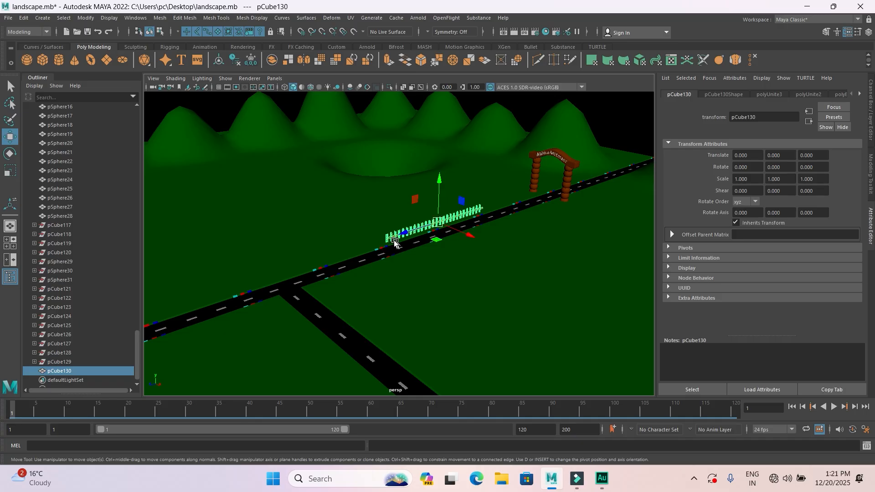
pyautogui.moveTo(403, 235); pyautogui.dragTo(465, 224)
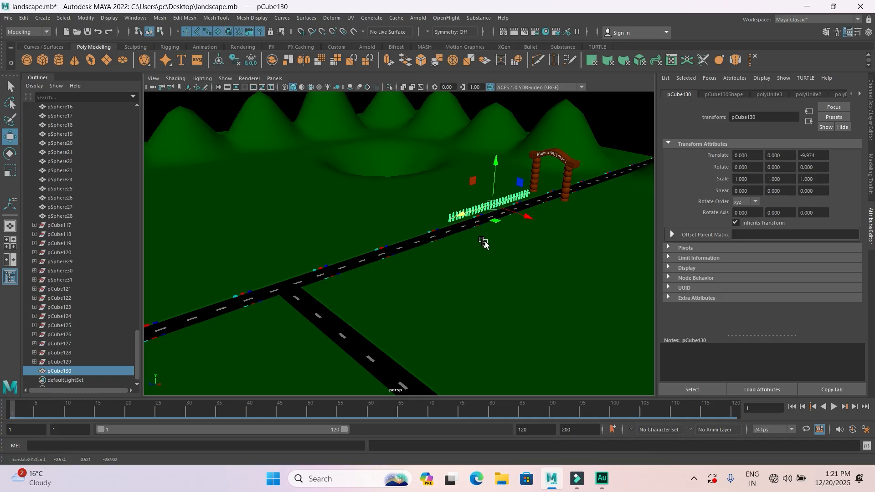
# Duplicate the combined fence and move the copy along the road to about Z 49.331, near the far arch
pyautogui.scroll(5, 488, 241)
pyautogui.scroll(-4, 547, 255)
pyautogui.hotkey('ctrl', 'd')
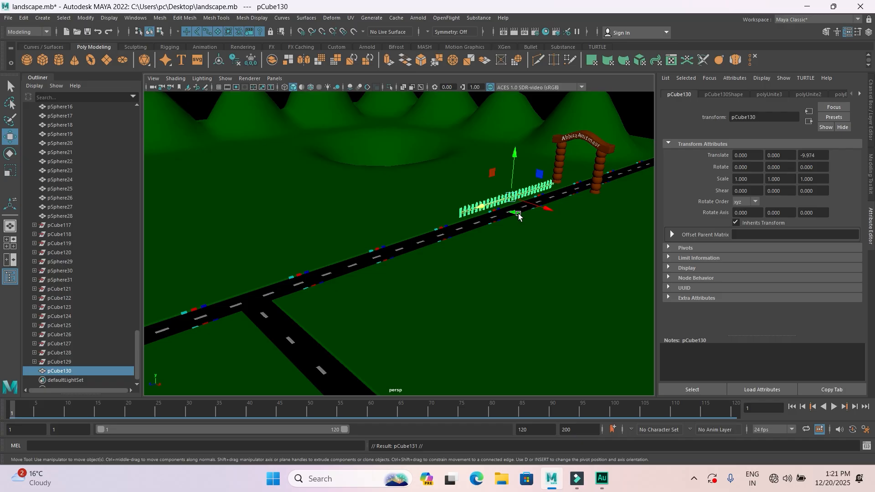
pyautogui.moveTo(486, 209); pyautogui.dragTo(310, 272)
pyautogui.scroll(-5, 348, 271)
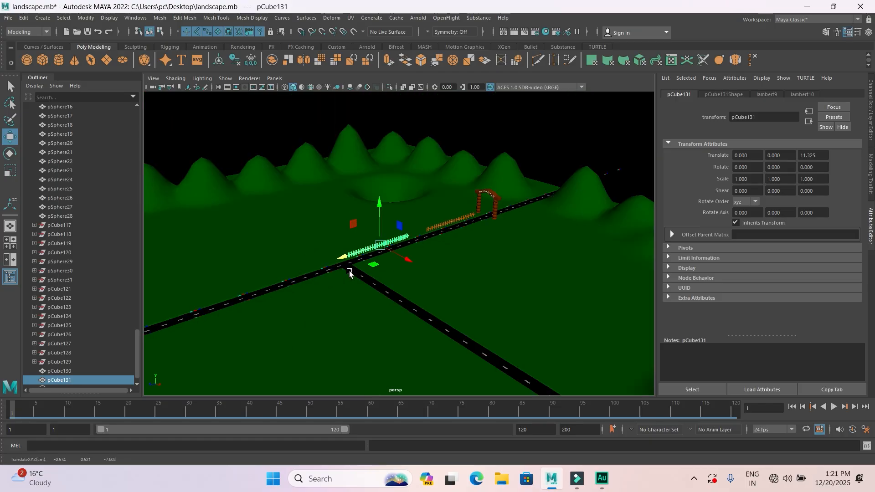
pyautogui.keyDown('alt'); pyautogui.moveTo(347, 282); pyautogui.dragTo(418, 266, button='middle'); pyautogui.keyUp('alt')
pyautogui.moveTo(422, 244); pyautogui.dragTo(248, 304)
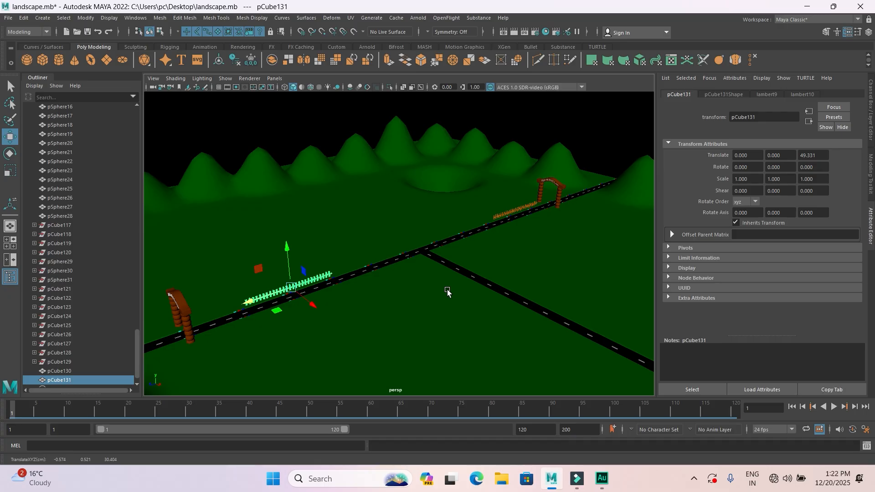
# Duplicate the original fence beside the entrance arch and rotate the copy -90 degrees about Y
pyautogui.scroll(5, 448, 293)
pyautogui.keyDown('alt'); pyautogui.moveTo(435, 294); pyautogui.dragTo(77, 358, button='middle'); pyautogui.keyUp('alt')
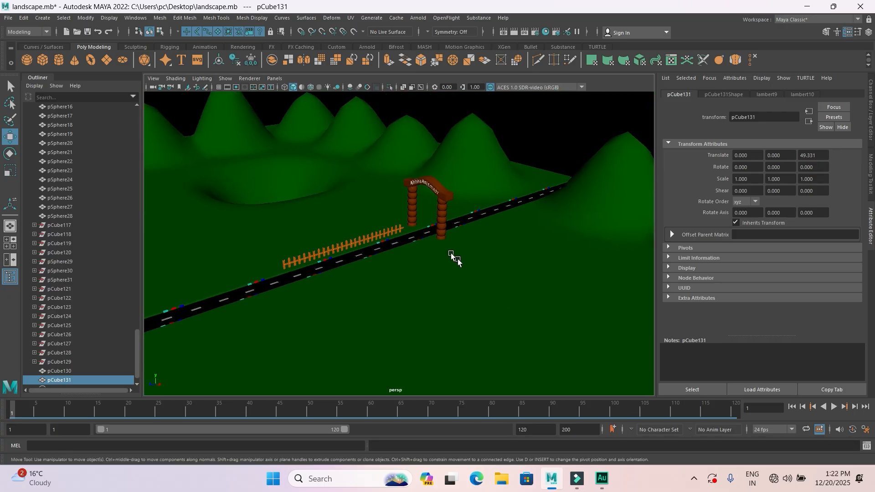
pyautogui.click(344, 243)
pyautogui.scroll(4, 350, 256)
pyautogui.hotkey('ctrl', 'd')
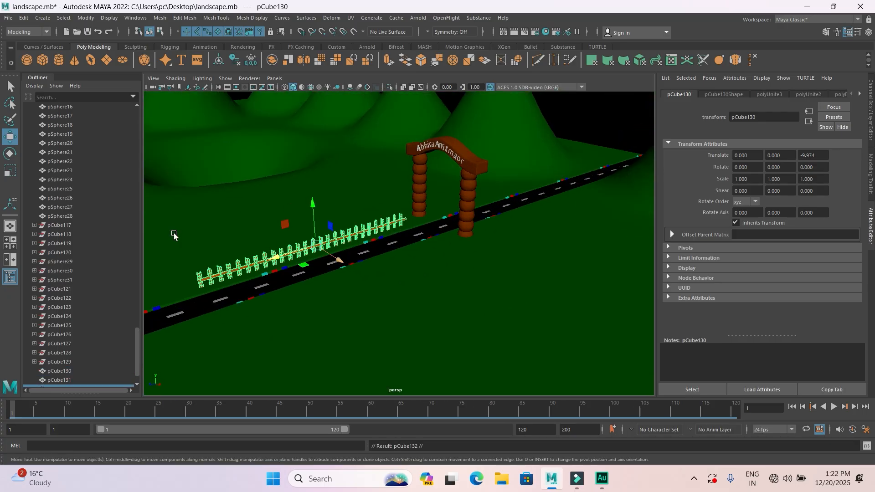
pyautogui.click(10, 153)
pyautogui.moveTo(318, 274); pyautogui.dragTo(269, 270)
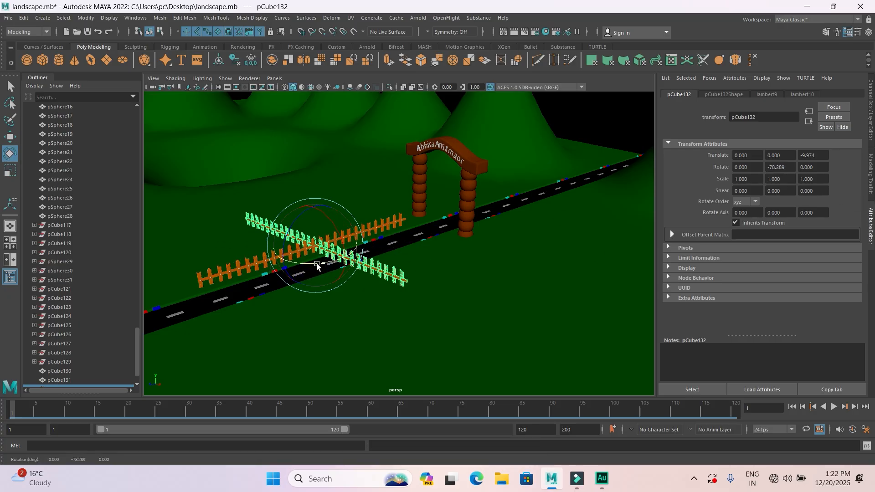
pyautogui.moveTo(326, 269); pyautogui.dragTo(282, 270)
pyautogui.moveTo(792, 169); pyautogui.dragTo(748, 169)
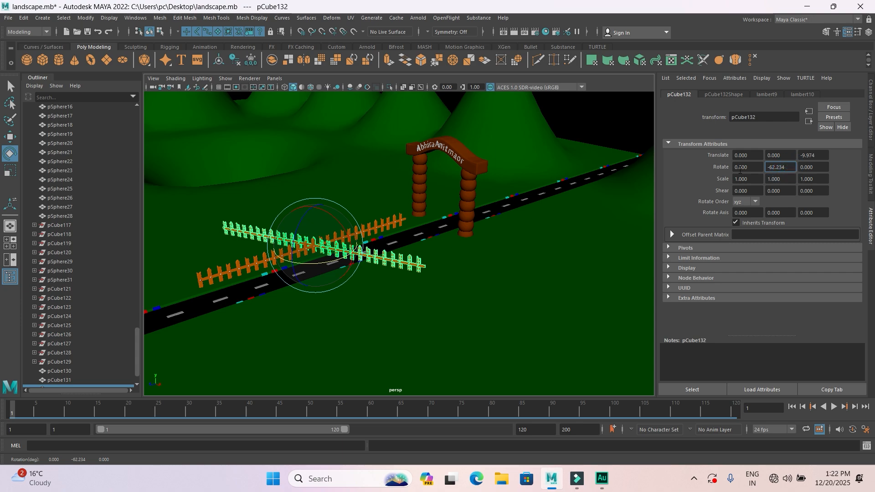
pyautogui.moveTo(789, 168); pyautogui.dragTo(754, 170)
pyautogui.press('Return')
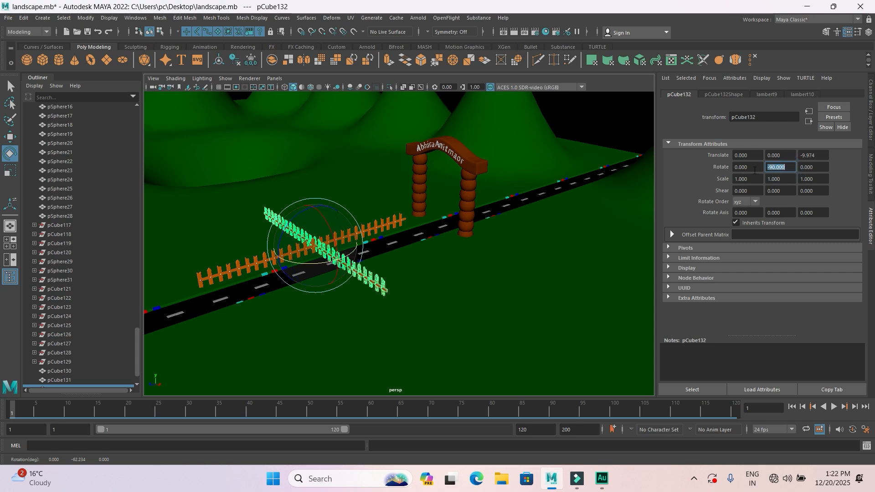
# Move the rotated fence to about X -7.629, Z 17.776 and slide the roadside fence to about Z 9.574 to form a corner
pyautogui.click(10, 136)
pyautogui.keyDown('alt'); pyautogui.moveTo(332, 185); pyautogui.dragTo(274, 276); pyautogui.keyUp('alt')
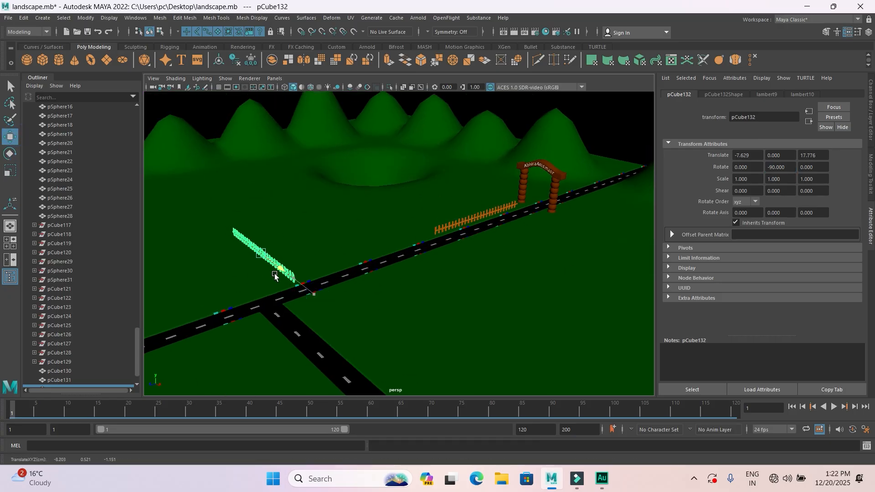
pyautogui.click(461, 235)
pyautogui.moveTo(461, 235); pyautogui.dragTo(313, 277)
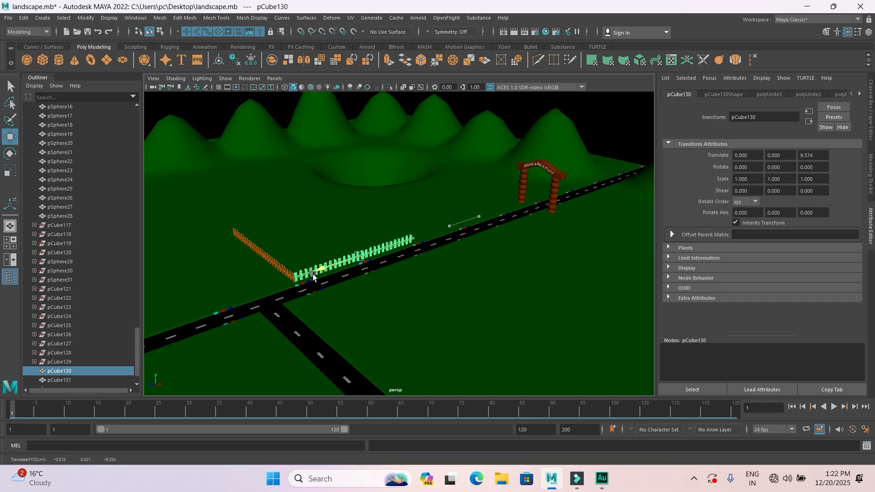
# Duplicate the perpendicular fence to about Z 1.744 and copy the roadside fence to the back, closing the rectangular enclosure
pyautogui.click(275, 263)
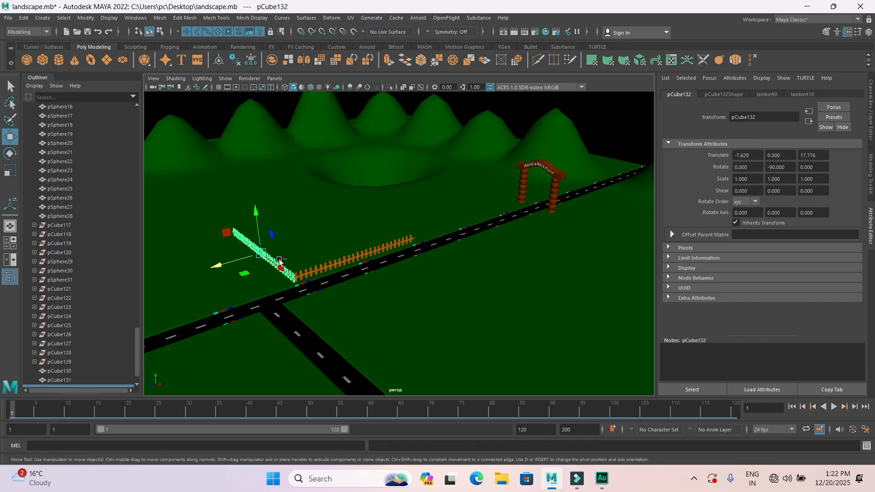
pyautogui.hotkey('ctrl', 'd')
pyautogui.moveTo(221, 265); pyautogui.dragTo(343, 229)
pyautogui.click(338, 271)
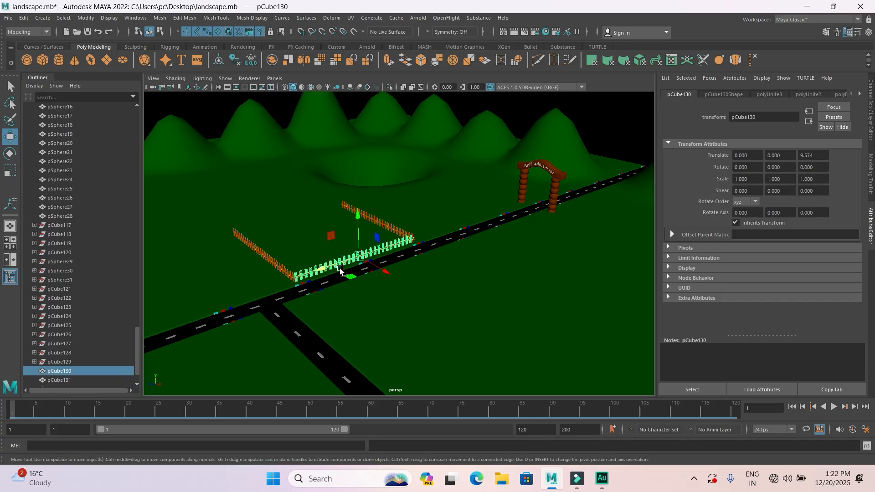
pyautogui.moveTo(382, 271); pyautogui.dragTo(308, 239)
# Scale the enclosure's roadside fence to about 0.920 in Z and move it to about Z 8.679, leaving an entrance gap
pyautogui.click(321, 269)
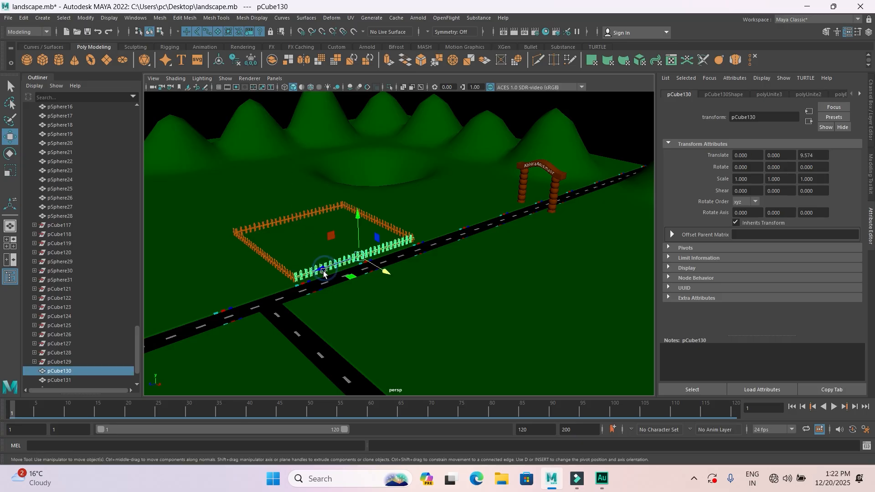
pyautogui.press('r')
pyautogui.moveTo(324, 269); pyautogui.dragTo(66, 200)
pyautogui.click(8, 139)
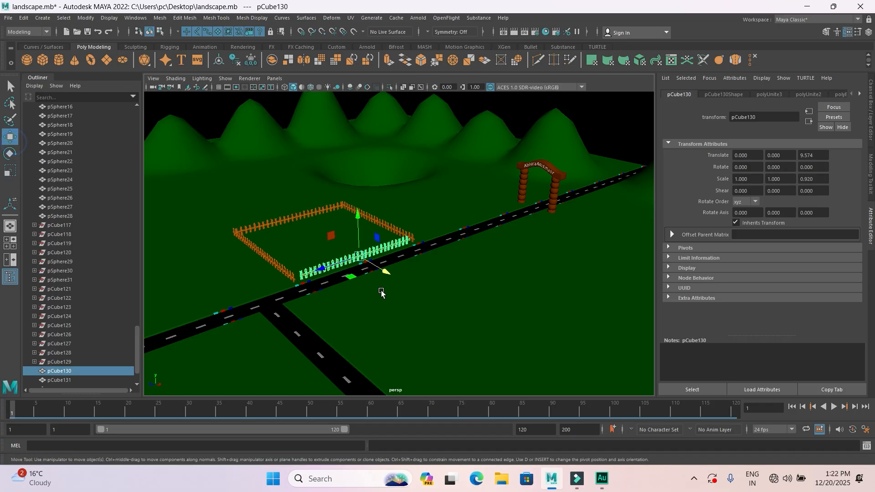
pyautogui.moveTo(330, 271); pyautogui.dragTo(332, 274)
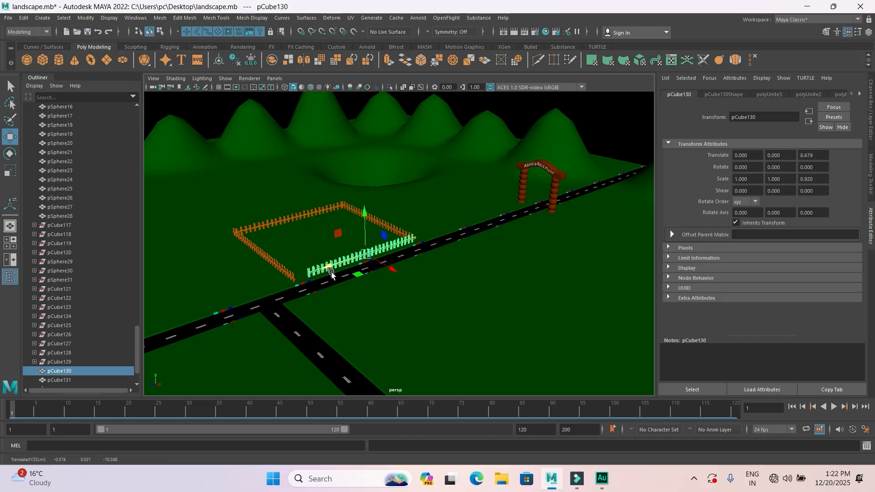
pyautogui.click(470, 311)
pyautogui.scroll(-4, 445, 288)
pyautogui.keyDown('alt'); pyautogui.moveTo(416, 286); pyautogui.dragTo(377, 276); pyautogui.keyUp('alt')
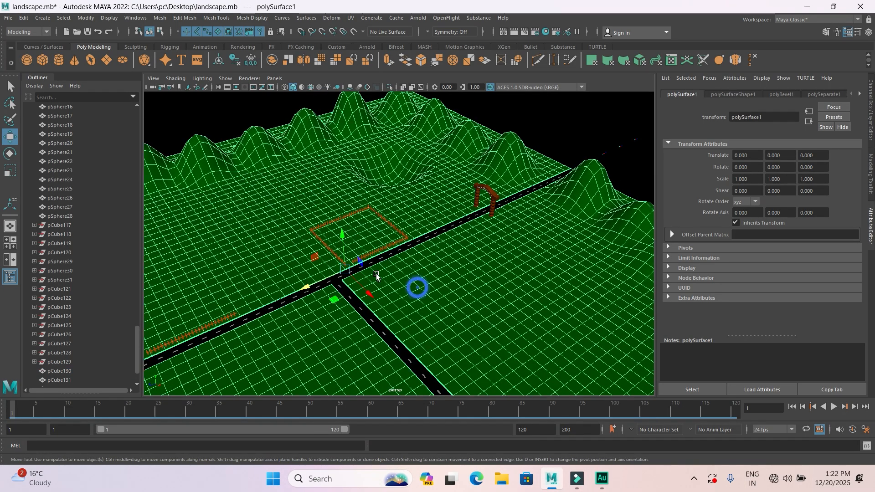
pyautogui.scroll(5, 377, 275)
pyautogui.moveTo(370, 226); pyautogui.dragTo(485, 279)
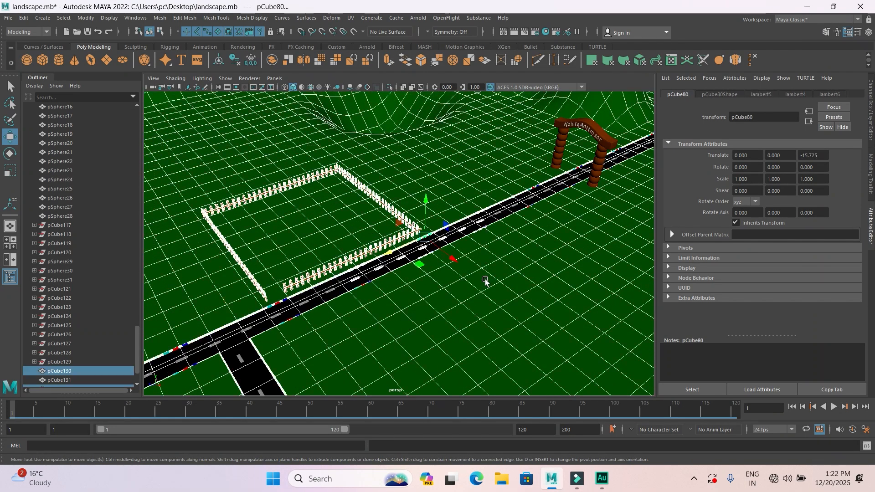
pyautogui.keyDown('alt'); pyautogui.moveTo(472, 187); pyautogui.dragTo(415, 225); pyautogui.keyUp('alt')
pyautogui.keyDown('alt'); pyautogui.moveTo(450, 282); pyautogui.dragTo(399, 213); pyautogui.keyUp('alt')
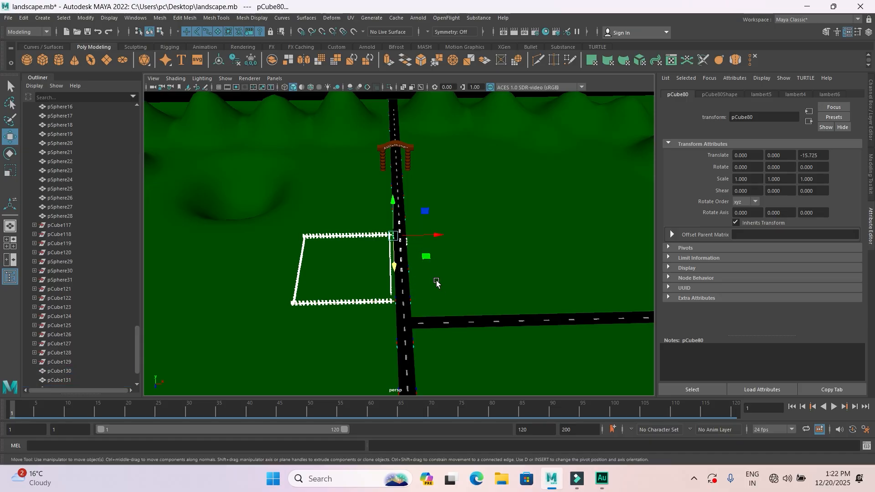
pyautogui.scroll(5, 436, 282)
pyautogui.scroll(-6, 432, 282)
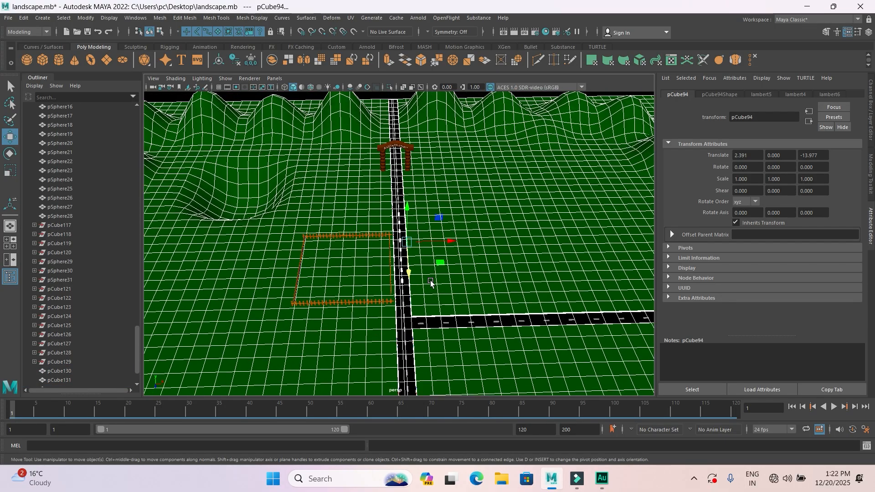
# Select the enclosure's four fences, duplicate them and move the copy along the road past the junction, about 31 units in Z
pyautogui.click(279, 216)
pyautogui.moveTo(381, 321); pyautogui.dragTo(391, 331)
pyautogui.keyDown('alt'); pyautogui.moveTo(353, 356); pyautogui.dragTo(458, 325); pyautogui.keyUp('alt')
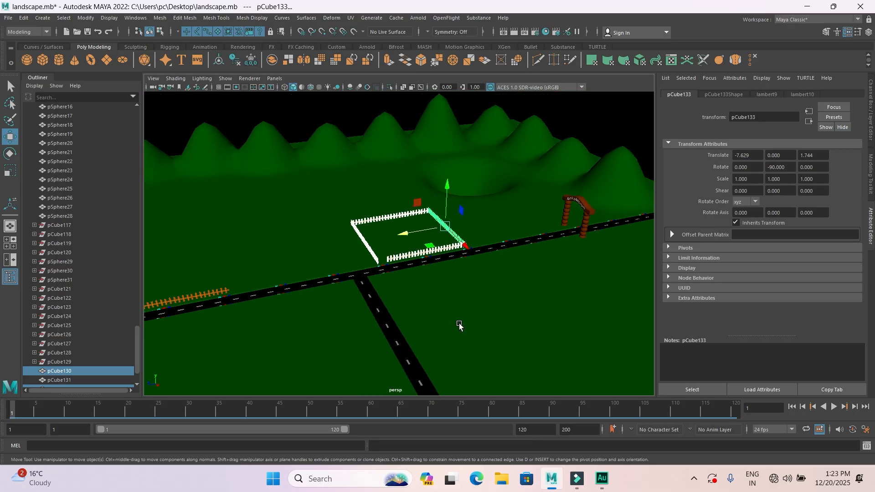
pyautogui.hotkey('ctrl', 'd')
pyautogui.moveTo(405, 233); pyautogui.dragTo(230, 262)
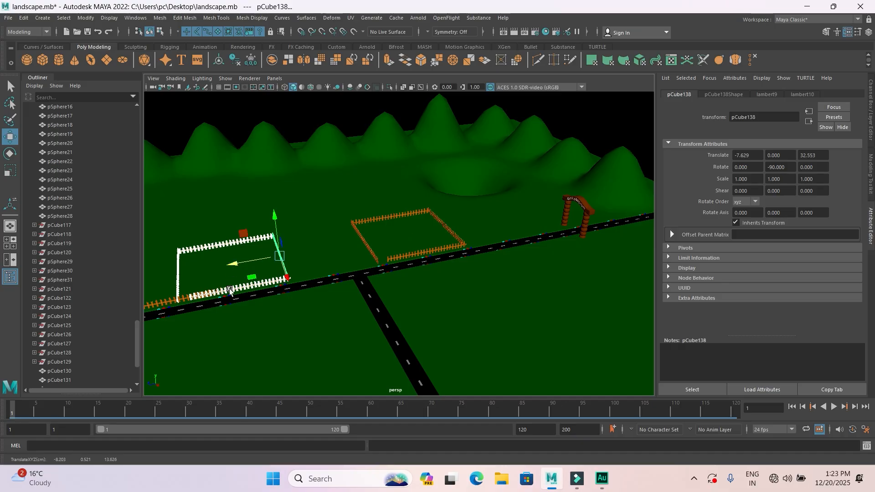
# Move the separate straight roadside fence to about Z -7.235, between the first enclosure and the entrance arch
pyautogui.click(178, 298)
pyautogui.scroll(-5, 255, 284)
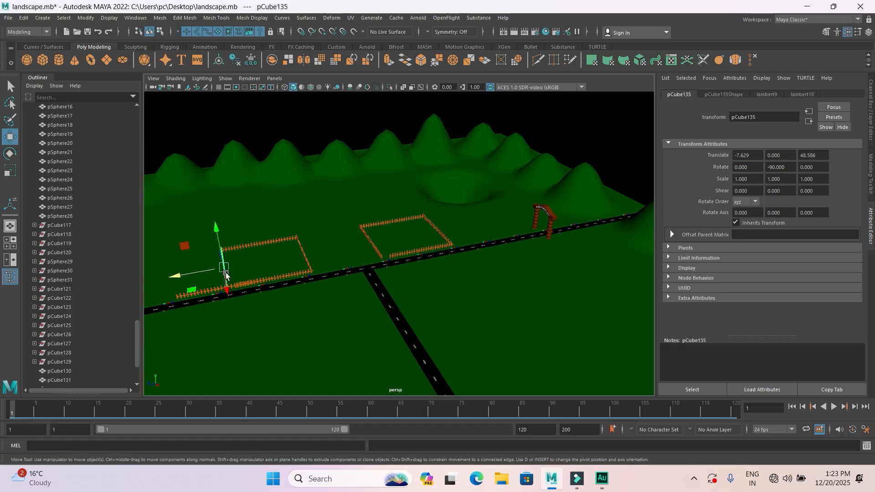
pyautogui.click(255, 285)
pyautogui.moveTo(257, 281); pyautogui.dragTo(430, 278)
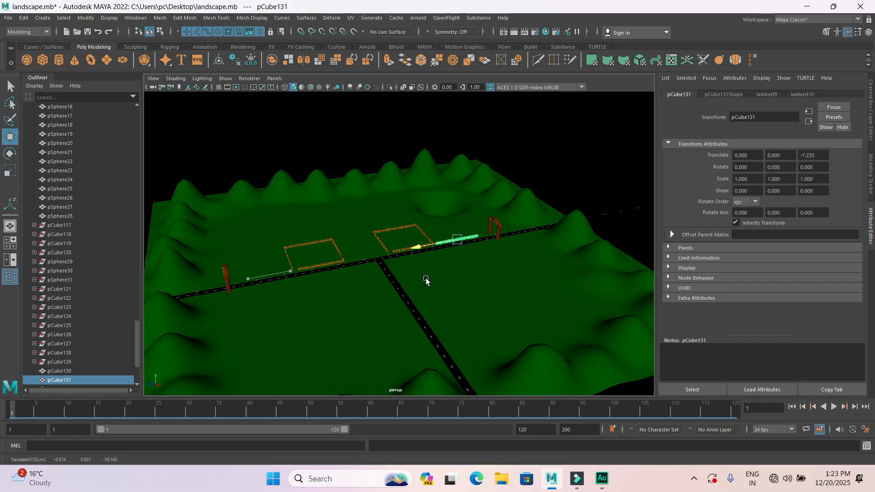
# Check the fences from road level and save the landscape scene
pyautogui.scroll(6, 419, 289)
pyautogui.keyDown('alt'); pyautogui.moveTo(442, 313); pyautogui.dragTo(410, 285); pyautogui.keyUp('alt')
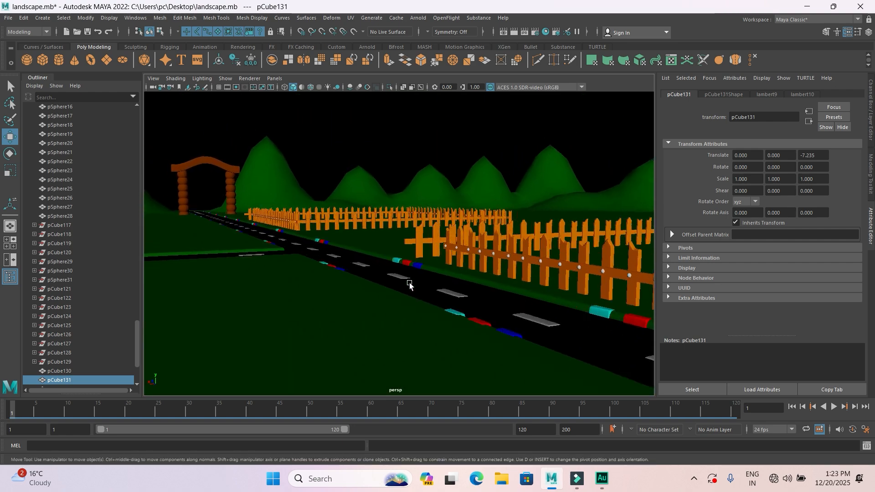
pyautogui.scroll(-5, 400, 278)
pyautogui.keyDown('alt'); pyautogui.moveTo(429, 298); pyautogui.dragTo(376, 337); pyautogui.keyUp('alt')
pyautogui.hotkey('ctrl', 's')
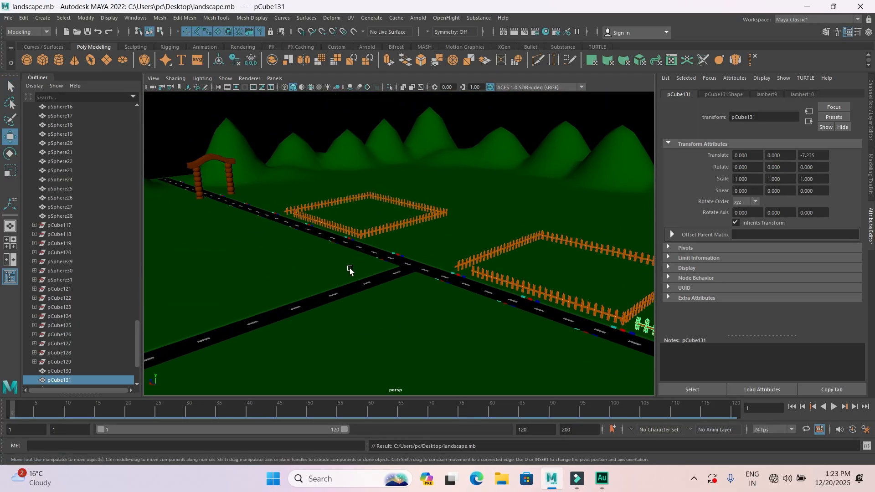
# Examine the fenced enclosures, the road and the entrance arch from several angles and distances
pyautogui.scroll(2, 341, 276)
pyautogui.keyDown('alt'); pyautogui.moveTo(382, 294); pyautogui.dragTo(420, 279); pyautogui.keyUp('alt')
pyautogui.scroll(-6, 390, 264)
pyautogui.scroll(6, 421, 276)
pyautogui.scroll(-8, 648, 338)
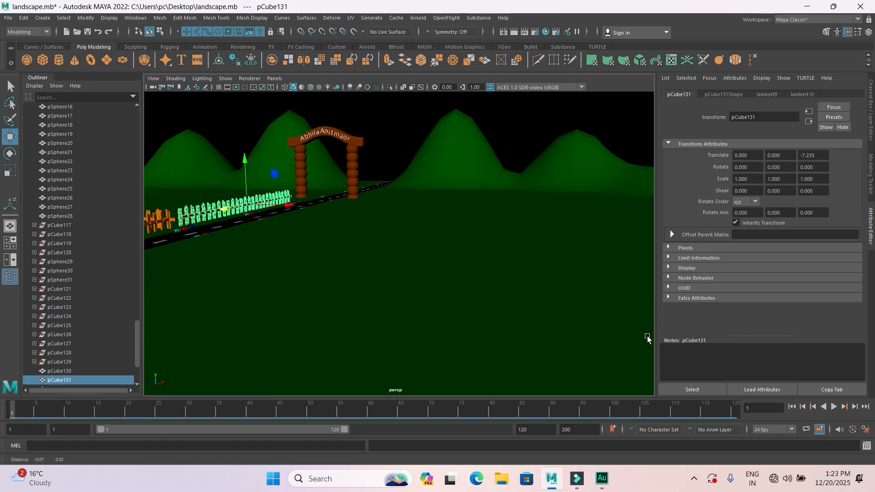
pyautogui.keyDown('alt'); pyautogui.moveTo(410, 291); pyautogui.dragTo(406, 290); pyautogui.keyUp('alt')
pyautogui.keyDown('alt'); pyautogui.moveTo(364, 182); pyautogui.dragTo(633, 406); pyautogui.keyUp('alt')
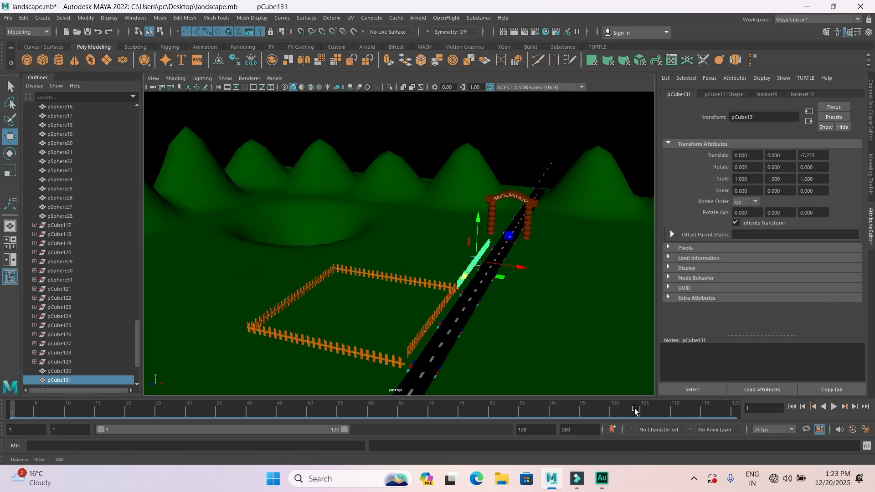
pyautogui.scroll(4, 496, 277)
pyautogui.keyDown('alt'); pyautogui.moveTo(529, 303); pyautogui.dragTo(87, 155); pyautogui.keyUp('alt')
# Create a small polygon sphere of about 0.491 radius on the ground beside the arch, near X -7.825, Z -26.105
pyautogui.click(59, 60)
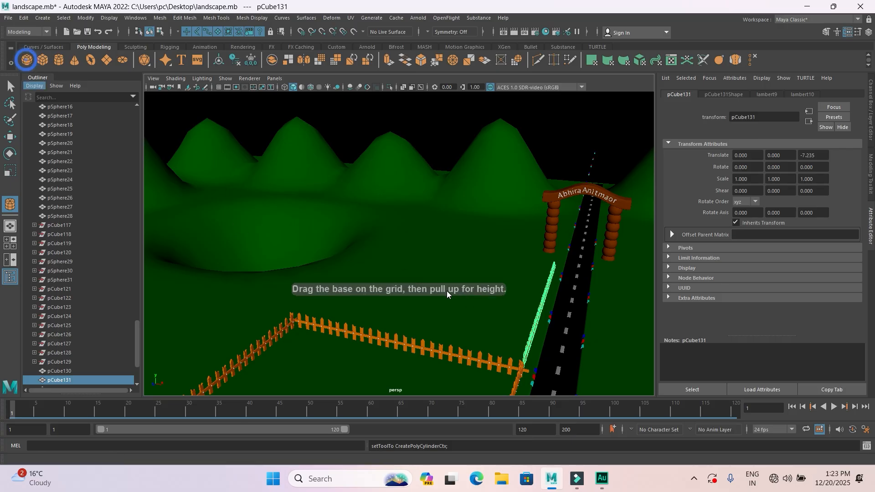
pyautogui.click(446, 293)
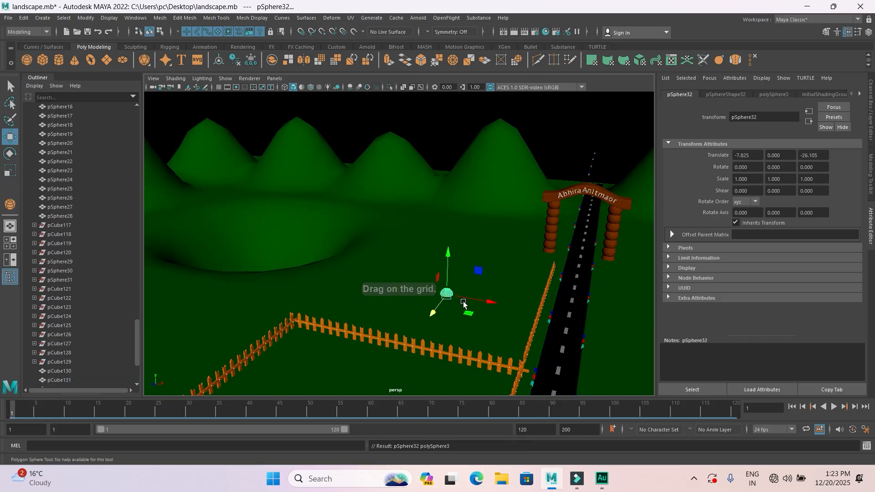
pyautogui.scroll(1, 463, 303)
pyautogui.click(7, 169)
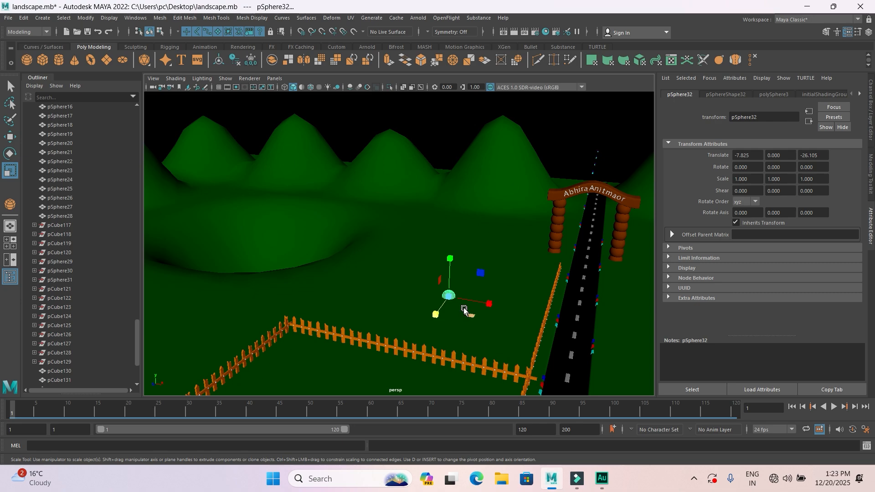
pyautogui.press('f')
# Select the top pole vertex of the small sphere beside the arch and soft-select around it with a falloff radius of about 1.24
pyautogui.moveTo(393, 197); pyautogui.dragTo(397, 220, button='right')
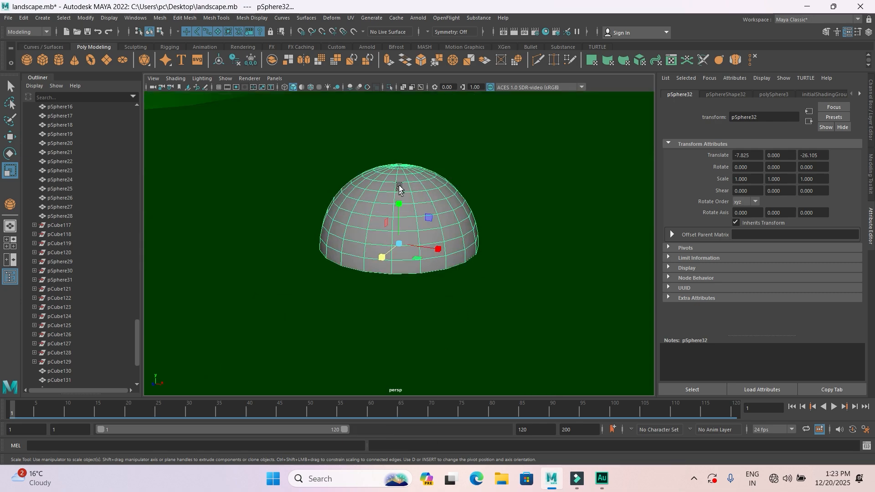
pyautogui.moveTo(405, 178); pyautogui.dragTo(391, 170, button='right')
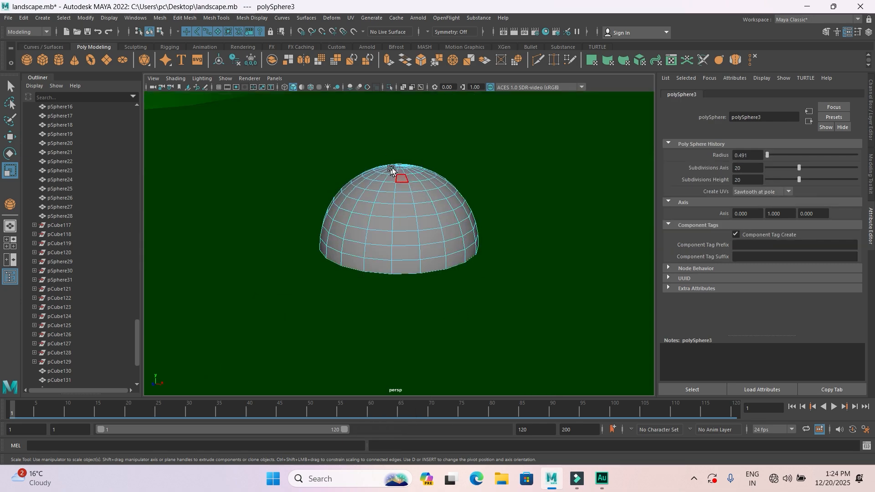
pyautogui.click(402, 167)
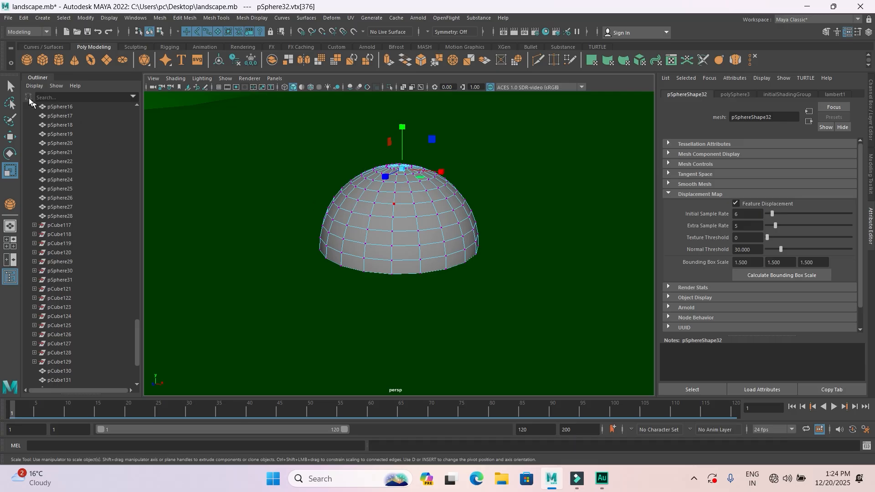
pyautogui.press('q')
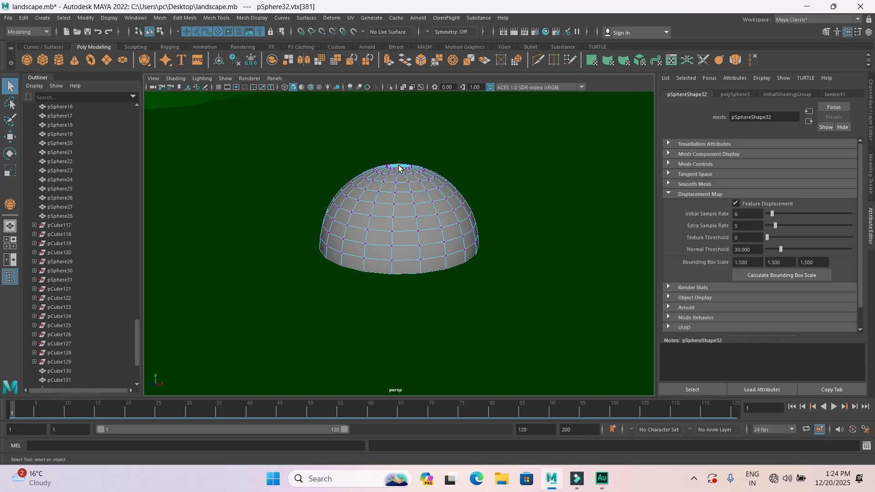
pyautogui.press('b')
pyautogui.moveTo(399, 206); pyautogui.dragTo(272, 187)
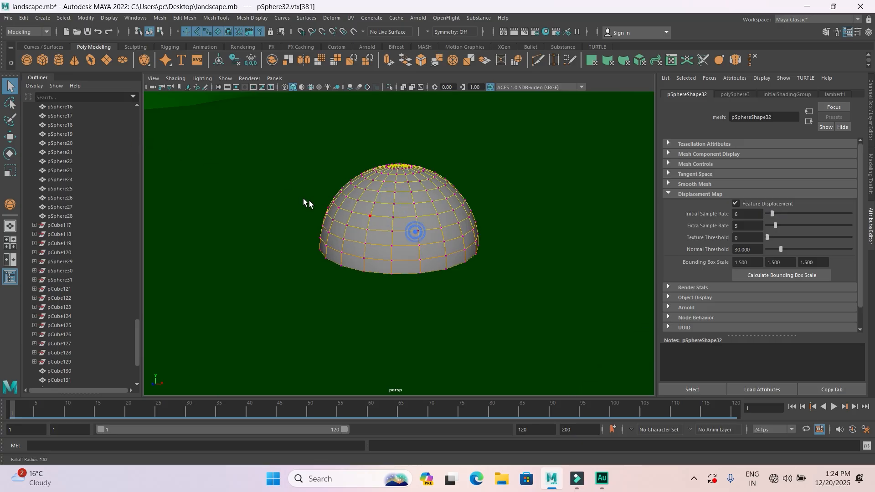
pyautogui.scroll(-5, 401, 219)
pyautogui.press('b')
pyautogui.moveTo(398, 220); pyautogui.dragTo(570, 296)
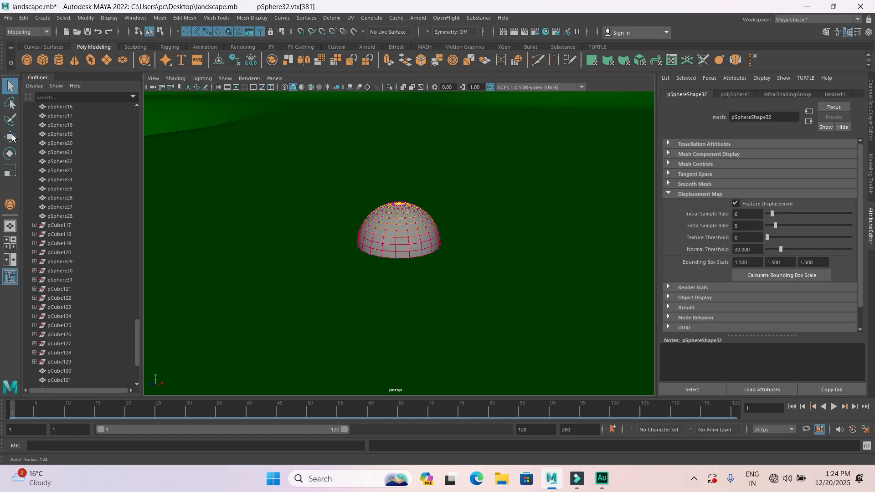
# Pull the soft-selected top vertex up to about Y 4.392, stretching the sphere into a tall, tapered tree trunk
pyautogui.press('w')
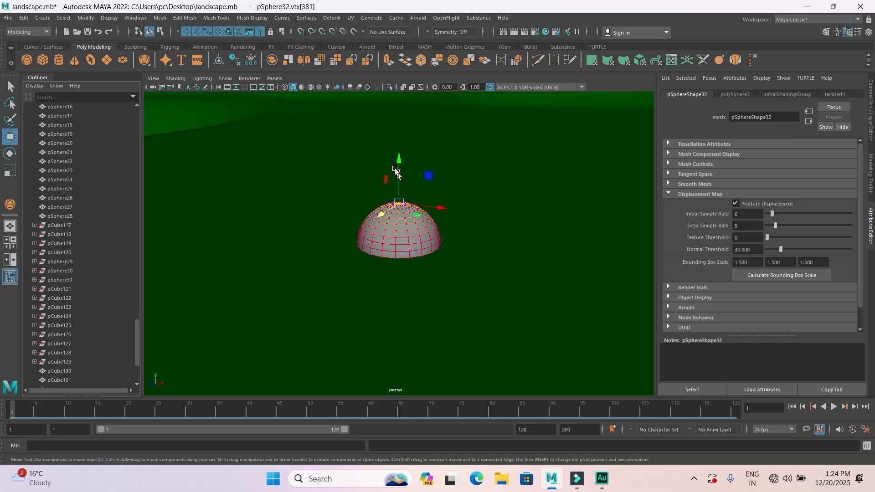
pyautogui.moveTo(399, 157); pyautogui.dragTo(400, 41)
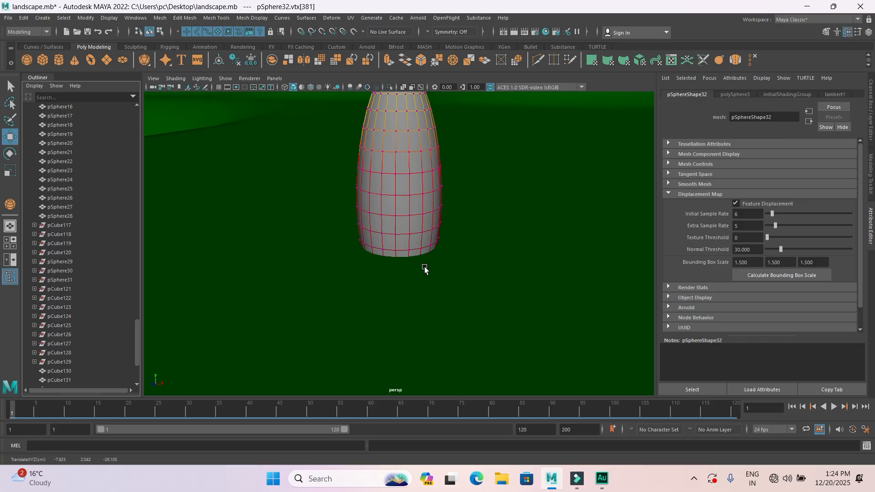
pyautogui.scroll(-5, 424, 269)
pyautogui.scroll(5, 422, 280)
pyautogui.keyDown('alt'); pyautogui.moveTo(420, 287); pyautogui.dragTo(385, 307); pyautogui.keyUp('alt')
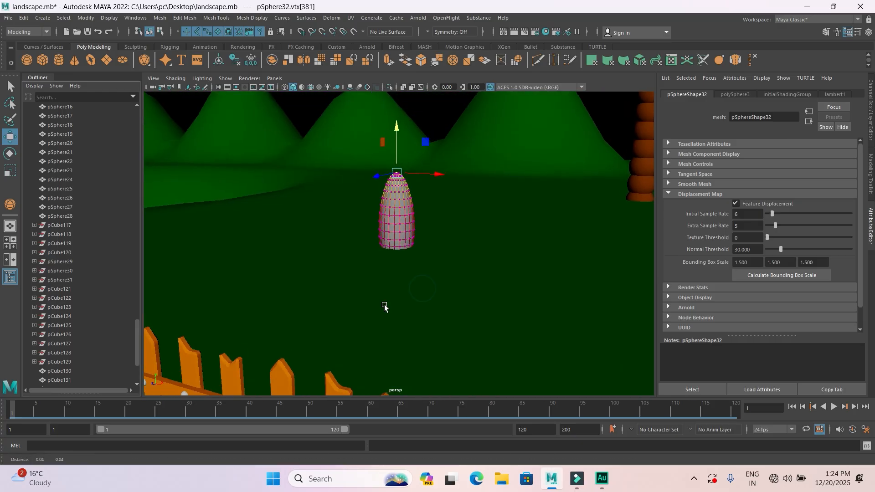
pyautogui.keyDown('alt'); pyautogui.moveTo(385, 306); pyautogui.dragTo(319, 346, button='middle'); pyautogui.keyUp('alt')
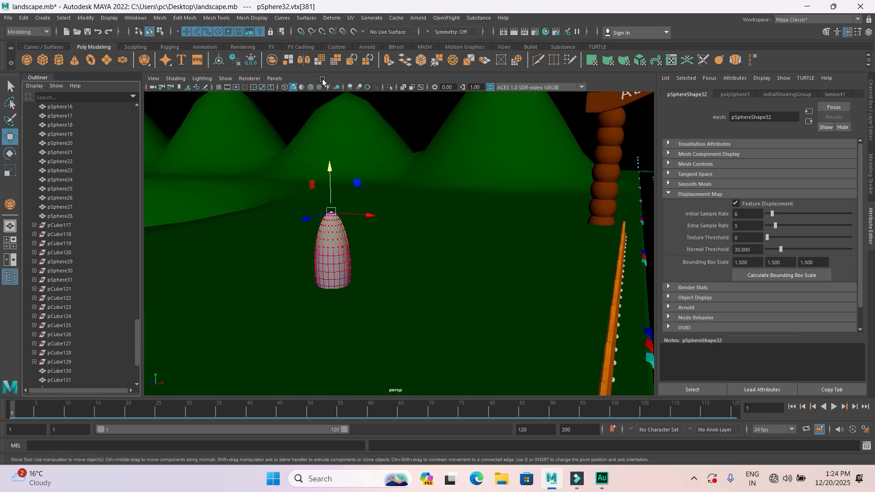
pyautogui.moveTo(324, 99); pyautogui.dragTo(328, 73, button='middle')
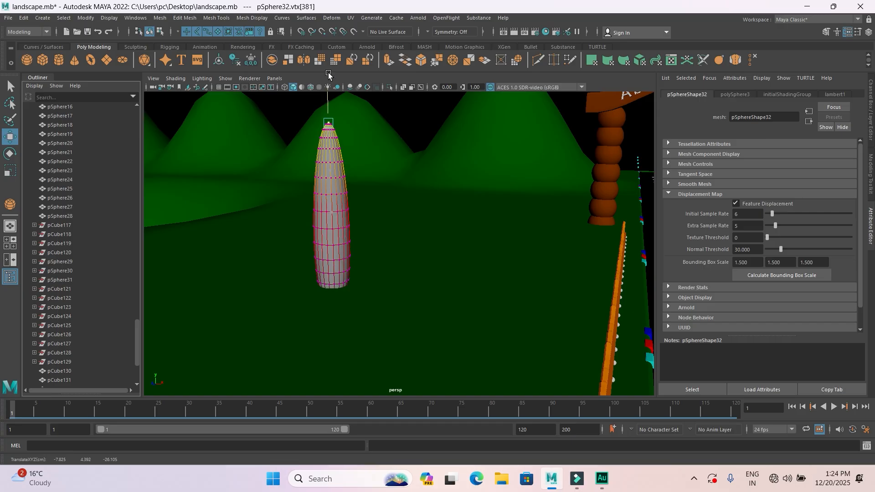
# Return the trunk to object mode and assign it a new Lambert material in dark brown
pyautogui.moveTo(327, 180); pyautogui.dragTo(373, 168, button='right')
pyautogui.scroll(2, 377, 250)
pyautogui.scroll(-3, 377, 250)
pyautogui.click(405, 138)
pyautogui.click(334, 214)
pyautogui.moveTo(334, 213); pyautogui.dragTo(340, 451, button='right')
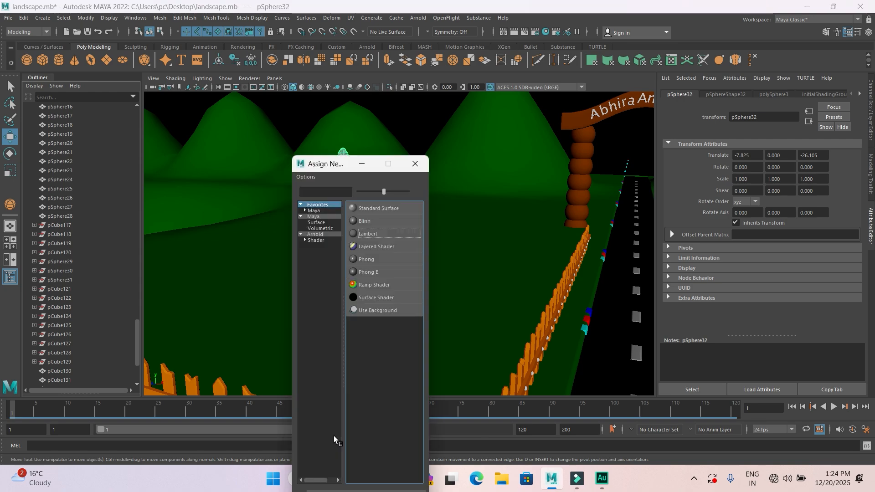
pyautogui.click(376, 235)
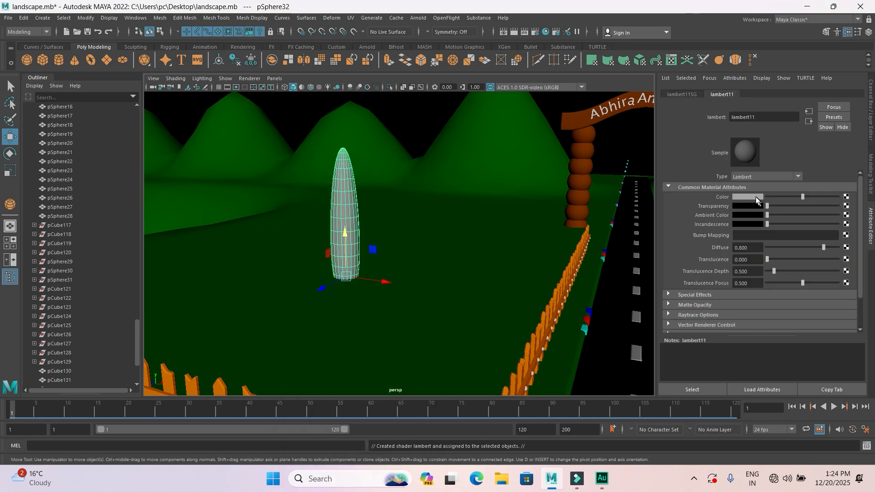
pyautogui.click(756, 197)
pyautogui.click(710, 191)
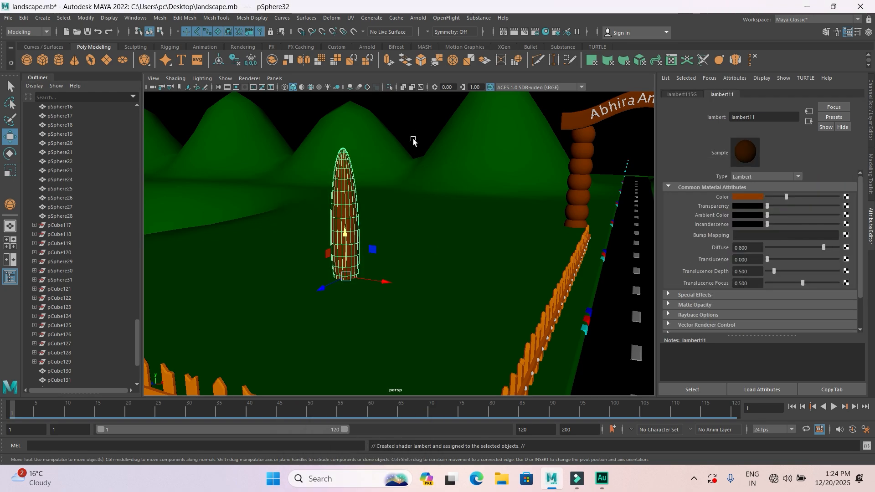
# Try a lighter orange-brown for the trunk's Lambert material and settle on a dark brown color
pyautogui.click(413, 131)
pyautogui.scroll(-4, 418, 234)
pyautogui.click(373, 245)
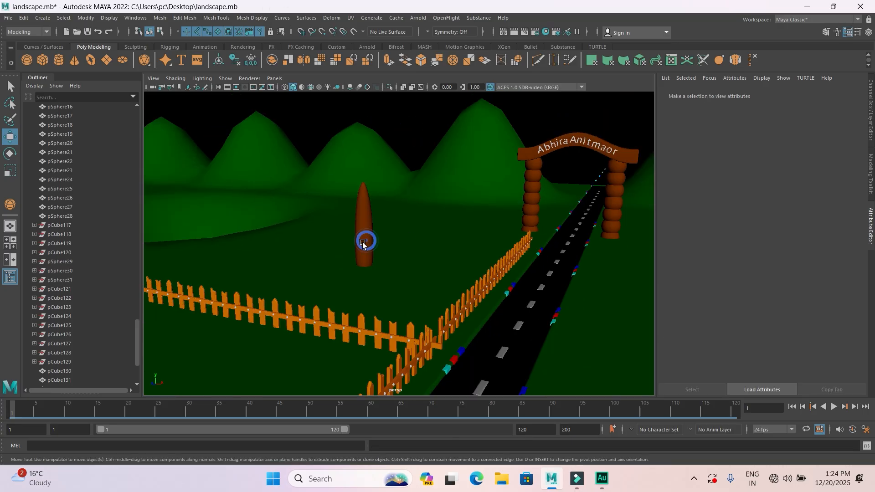
pyautogui.click(813, 94)
pyautogui.moveTo(788, 197)
pyautogui.mouseDown()
pyautogui.moveTo(812, 198)
pyautogui.moveTo(780, 201)
pyautogui.mouseUp()
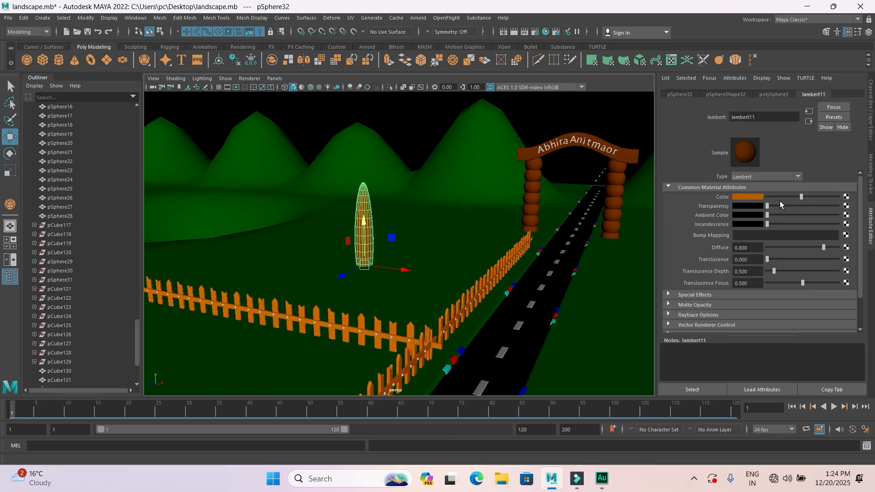
pyautogui.click(757, 199)
pyautogui.moveTo(764, 250)
pyautogui.mouseDown()
pyautogui.moveTo(773, 250)
pyautogui.moveTo(750, 249)
pyautogui.mouseUp()
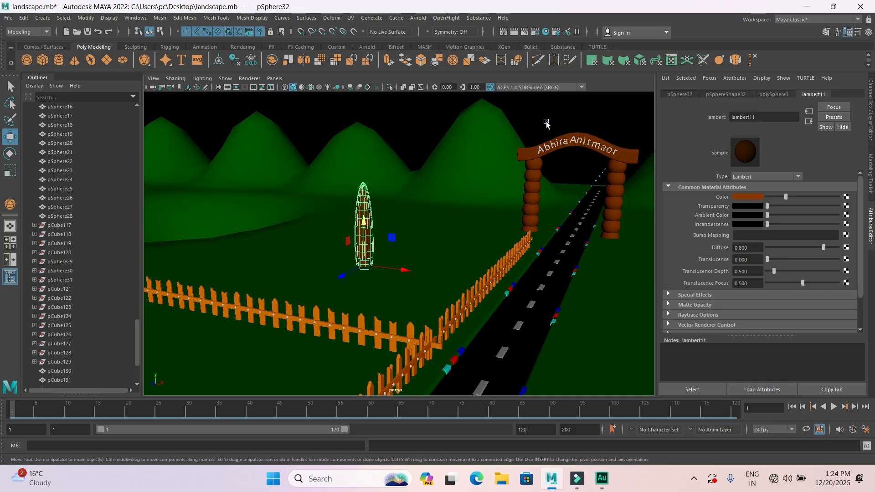
# Create a polygon sphere at the trunk's base and raise it to the trunk's top at about Y 4.312
pyautogui.click(383, 249)
pyautogui.scroll(5, 374, 257)
pyautogui.keyDown('alt'); pyautogui.moveTo(367, 264); pyautogui.dragTo(343, 258); pyautogui.keyUp('alt')
pyautogui.keyDown('alt'); pyautogui.moveTo(343, 257); pyautogui.dragTo(464, 319, button='middle'); pyautogui.keyUp('alt')
pyautogui.keyDown('alt'); pyautogui.moveTo(463, 319); pyautogui.dragTo(311, 270); pyautogui.keyUp('alt')
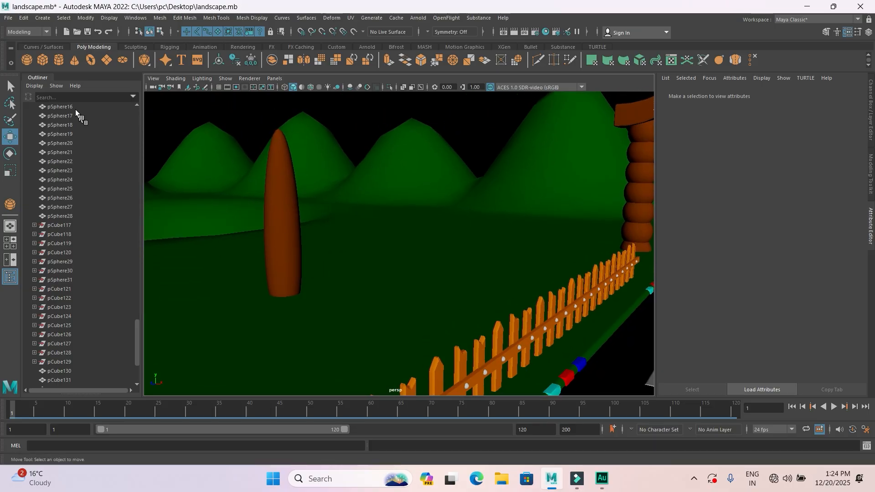
pyautogui.click(27, 60)
pyautogui.moveTo(287, 295)
pyautogui.mouseDown()
pyautogui.moveTo(305, 310)
pyautogui.moveTo(293, 305)
pyautogui.mouseUp()
pyautogui.moveTo(279, 257); pyautogui.dragTo(280, 103)
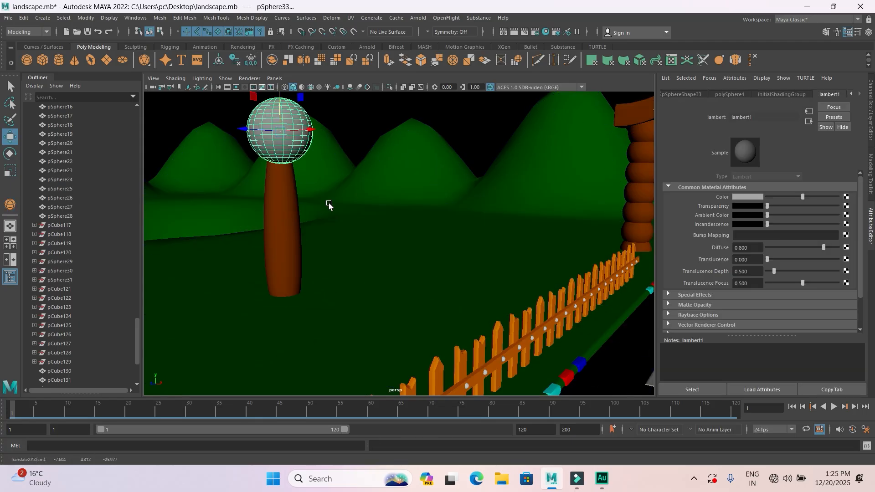
# Center the foliage sphere over the trunk near X -7.858, Z -26.18
pyautogui.scroll(-5, 326, 207)
pyautogui.keyDown('alt'); pyautogui.moveTo(307, 230); pyautogui.dragTo(369, 261); pyautogui.keyUp('alt')
pyautogui.scroll(2, 413, 257)
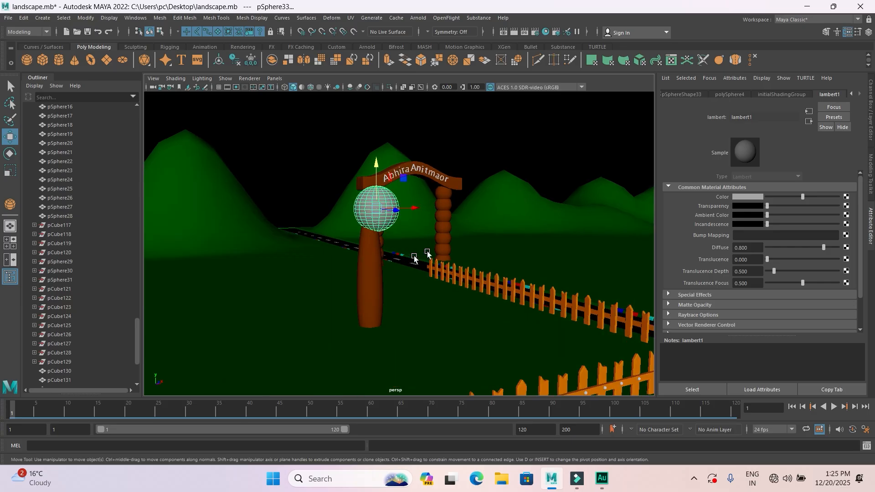
pyautogui.keyDown('alt'); pyautogui.moveTo(411, 198); pyautogui.dragTo(261, 207); pyautogui.keyUp('alt')
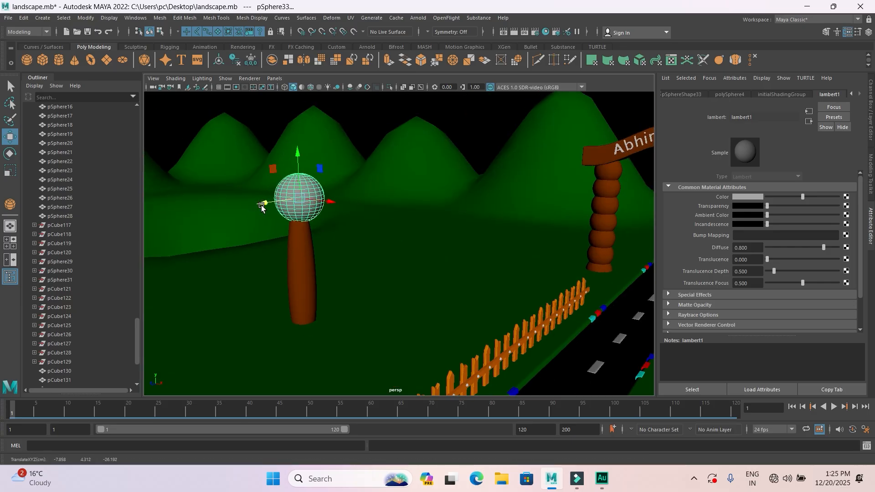
# Duplicate the foliage sphere twice, offsetting both copies at about Y 4.938, one near Z -26.66 and the other near X -8.5, Z -25.907
pyautogui.hotkey('ctrl', 'd')
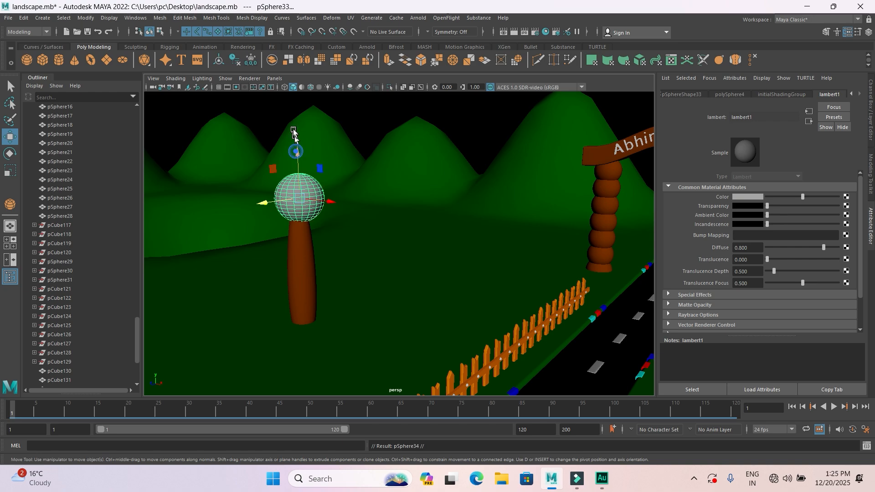
pyautogui.moveTo(296, 152); pyautogui.dragTo(296, 131)
pyautogui.moveTo(267, 187)
pyautogui.mouseDown()
pyautogui.moveTo(260, 182)
pyautogui.moveTo(277, 184)
pyautogui.mouseUp()
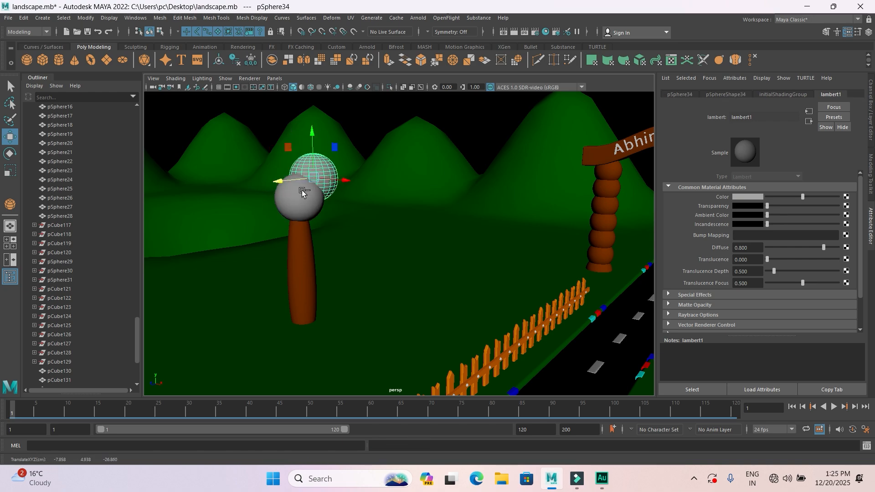
pyautogui.hotkey('ctrl', 'd')
pyautogui.moveTo(274, 181); pyautogui.dragTo(254, 185)
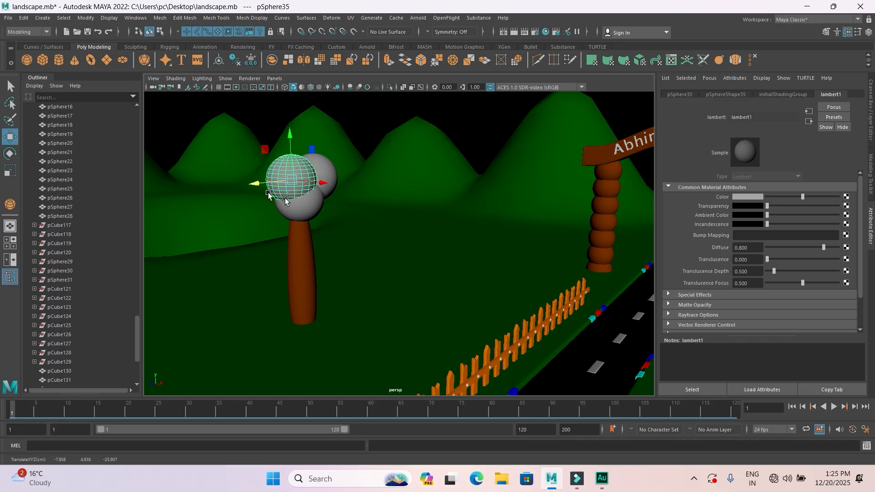
pyautogui.moveTo(323, 182); pyautogui.dragTo(308, 180)
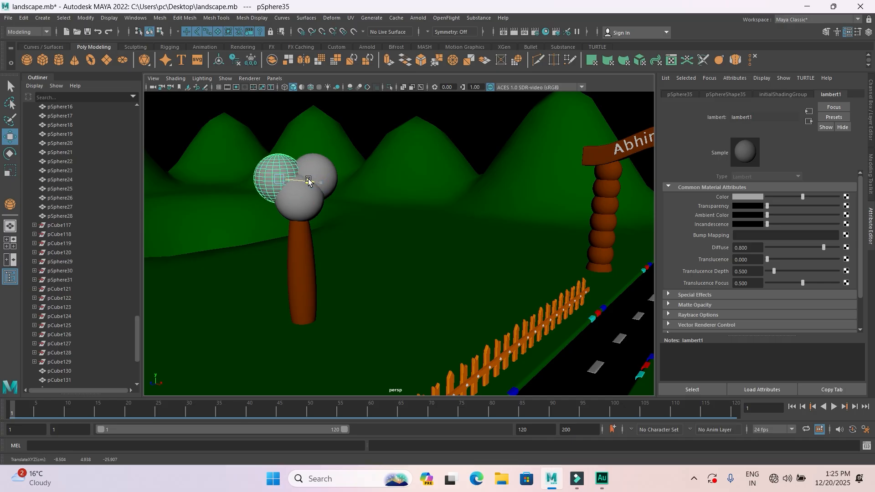
# Duplicate the last foliage sphere and shift the copy along X to about -7.754
pyautogui.hotkey('ctrl', 'd')
pyautogui.keyDown('alt'); pyautogui.moveTo(269, 221); pyautogui.dragTo(294, 237); pyautogui.keyUp('alt')
pyautogui.moveTo(313, 208); pyautogui.dragTo(337, 212)
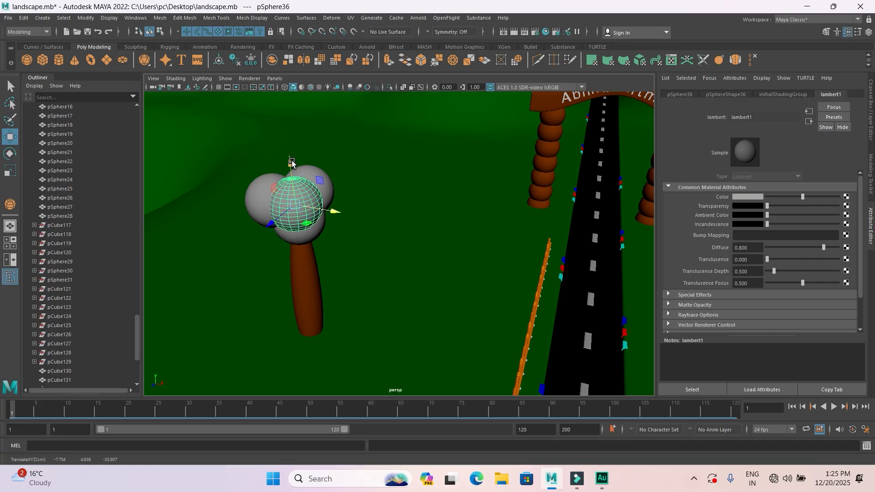
pyautogui.keyDown('alt'); pyautogui.moveTo(290, 160); pyautogui.dragTo(260, 238); pyautogui.keyUp('alt')
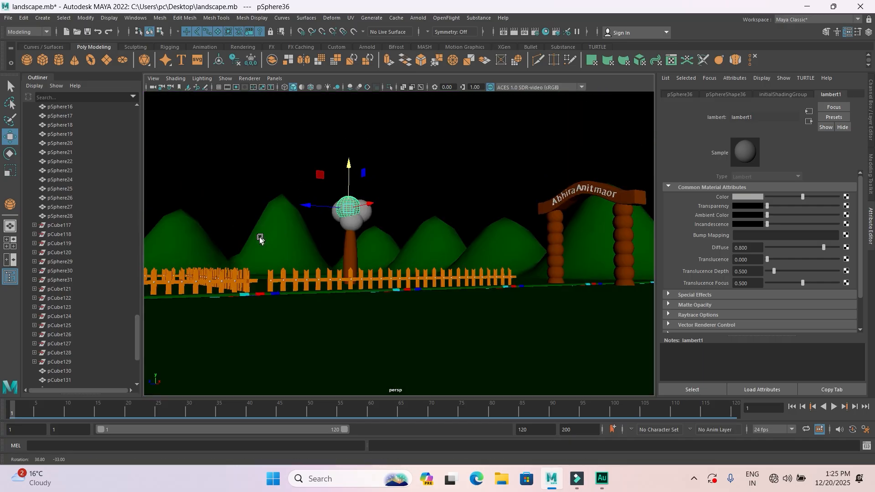
pyautogui.scroll(6, 322, 239)
pyautogui.click(432, 136)
# Adjust the front foliage sphere slightly, duplicate it and place the copy behind the cluster near X -8.215, Y 5.1, Z -26.585
pyautogui.scroll(-3, 312, 233)
pyautogui.moveTo(320, 257)
pyautogui.keyDown('alt'); pyautogui.mouseDown()
pyautogui.moveTo(392, 256)
pyautogui.moveTo(414, 283)
pyautogui.moveTo(398, 295)
pyautogui.moveTo(305, 258)
pyautogui.mouseUp(); pyautogui.keyUp('alt')
pyautogui.click(303, 248)
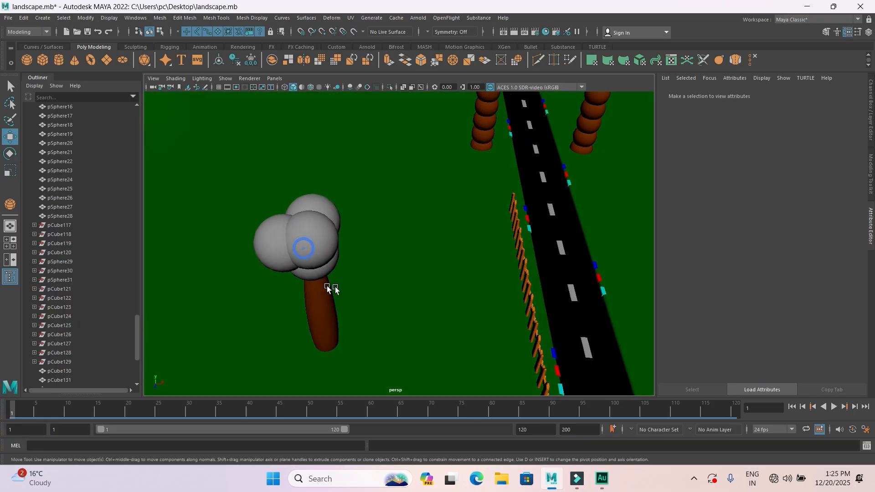
pyautogui.keyDown('alt'); pyautogui.moveTo(329, 287); pyautogui.dragTo(354, 288); pyautogui.keyUp('alt')
pyautogui.moveTo(385, 252); pyautogui.dragTo(391, 251)
pyautogui.hotkey('ctrl', 'd')
pyautogui.moveTo(363, 291); pyautogui.dragTo(354, 276)
pyautogui.moveTo(392, 231); pyautogui.dragTo(366, 237)
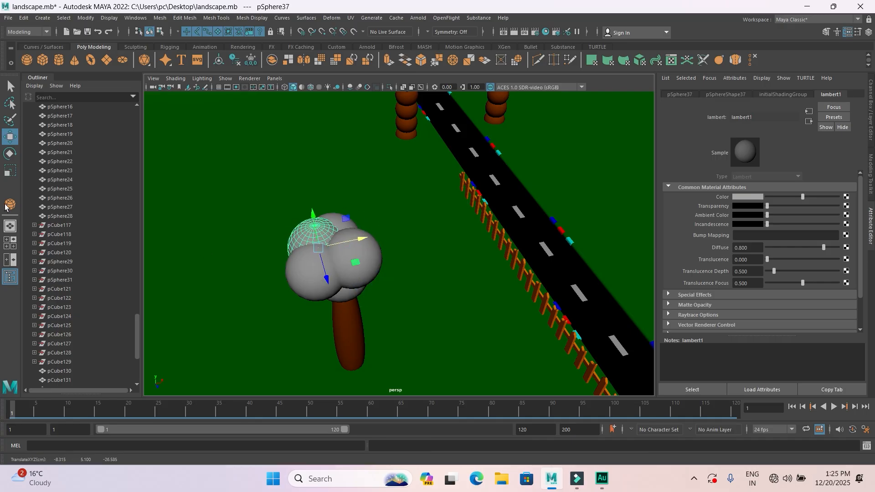
# Scale the rear foliage sphere uniformly to about 0.824 and raise it slightly
pyautogui.click(7, 174)
pyautogui.moveTo(322, 254); pyautogui.dragTo(309, 249)
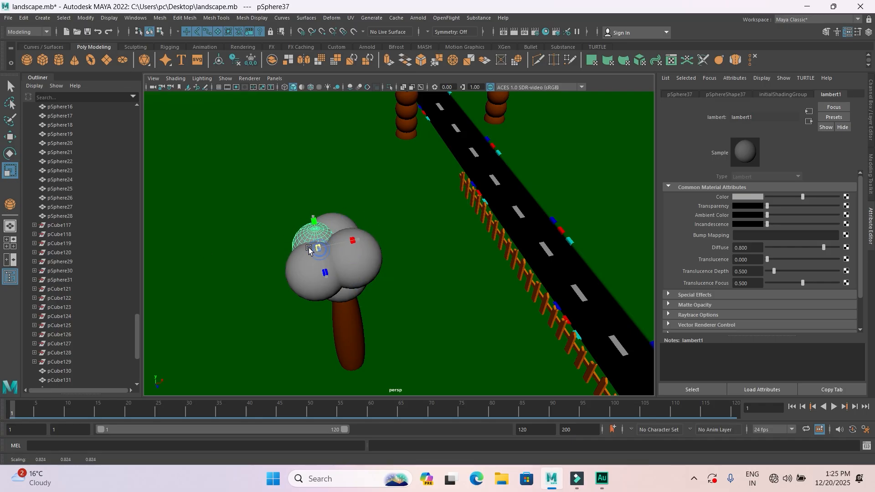
pyautogui.click(10, 136)
pyautogui.moveTo(311, 212); pyautogui.dragTo(311, 209)
# Move the brown trunk along Z to about -26.232, under the foliage cluster
pyautogui.moveTo(373, 262)
pyautogui.keyDown('alt'); pyautogui.mouseDown()
pyautogui.moveTo(307, 231)
pyautogui.moveTo(255, 230)
pyautogui.moveTo(375, 248)
pyautogui.mouseUp(); pyautogui.keyUp('alt')
pyautogui.scroll(3, 338, 235)
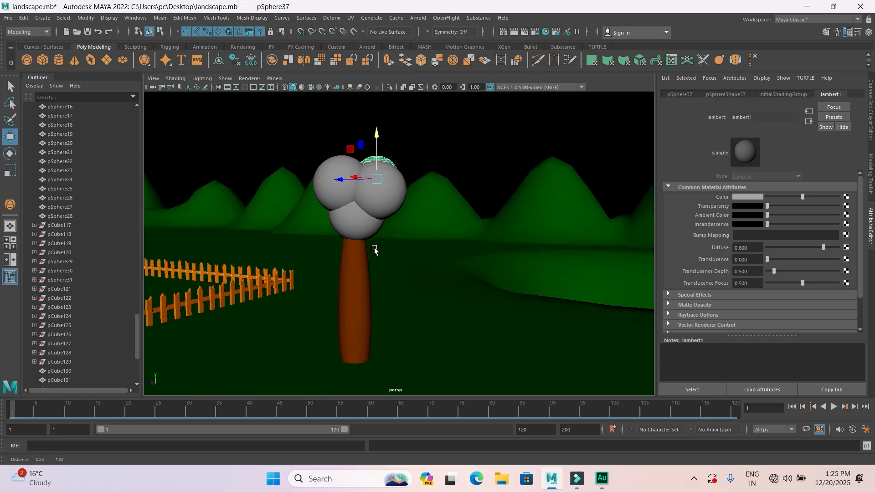
pyautogui.click(351, 279)
pyautogui.moveTo(318, 356); pyautogui.dragTo(322, 355)
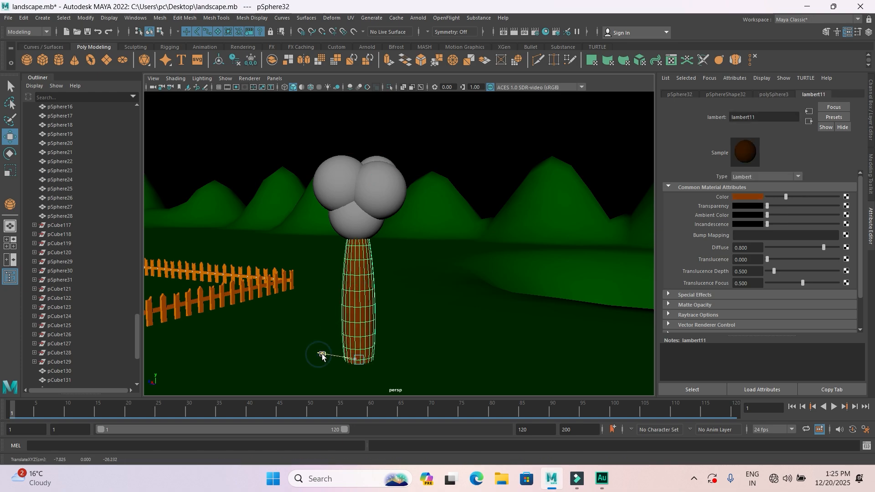
# Select all the foliage spheres together and assign them a new Lambert material
pyautogui.keyDown('alt'); pyautogui.moveTo(420, 253); pyautogui.dragTo(434, 237); pyautogui.keyUp('alt')
pyautogui.moveTo(229, 167); pyautogui.dragTo(445, 279)
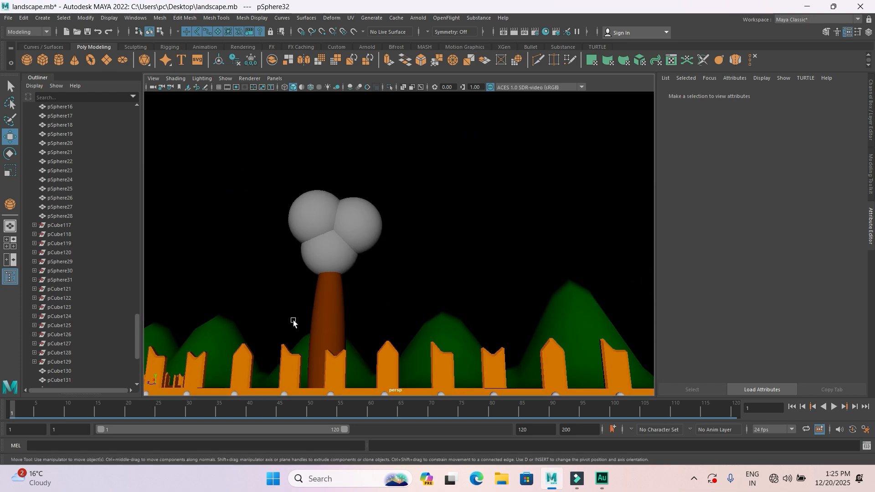
pyautogui.moveTo(362, 230); pyautogui.dragTo(371, 467, button='right')
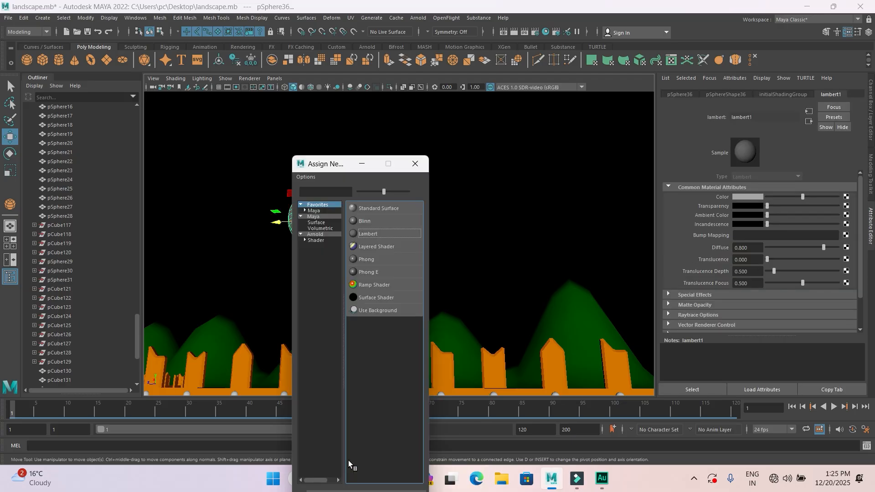
pyautogui.click(367, 234)
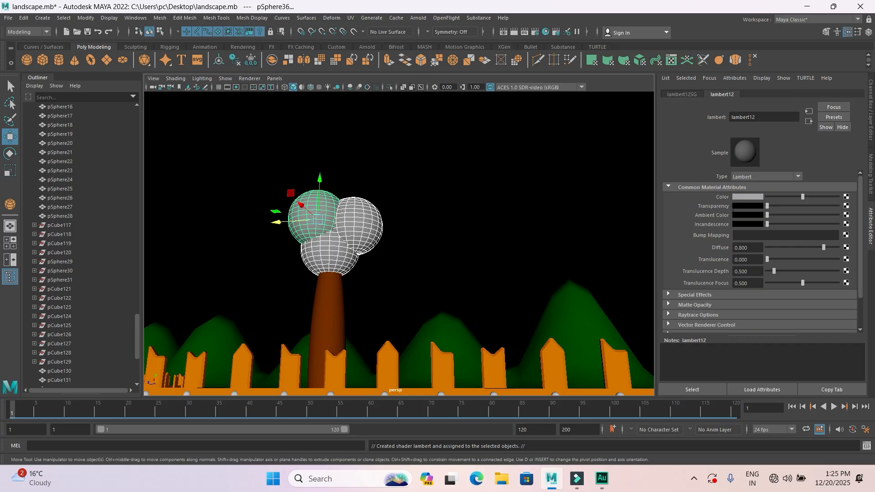
# Color the foliage material green with hue 120 and saturation 1.000, raising its value to a much brighter green
pyautogui.click(750, 196)
pyautogui.click(742, 192)
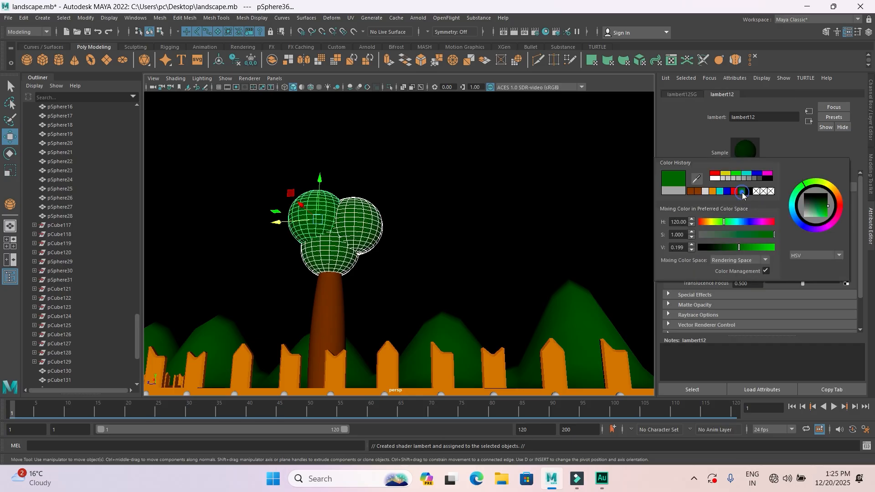
pyautogui.moveTo(746, 249); pyautogui.dragTo(769, 248)
pyautogui.click(459, 223)
# Select all the foliage spheres without the ground and combine them into one mesh
pyautogui.scroll(-5, 460, 226)
pyautogui.keyDown('alt'); pyautogui.moveTo(459, 261); pyautogui.dragTo(351, 250); pyautogui.keyUp('alt')
pyautogui.click(337, 287)
pyautogui.moveTo(378, 343); pyautogui.dragTo(343, 286)
pyautogui.scroll(5, 343, 286)
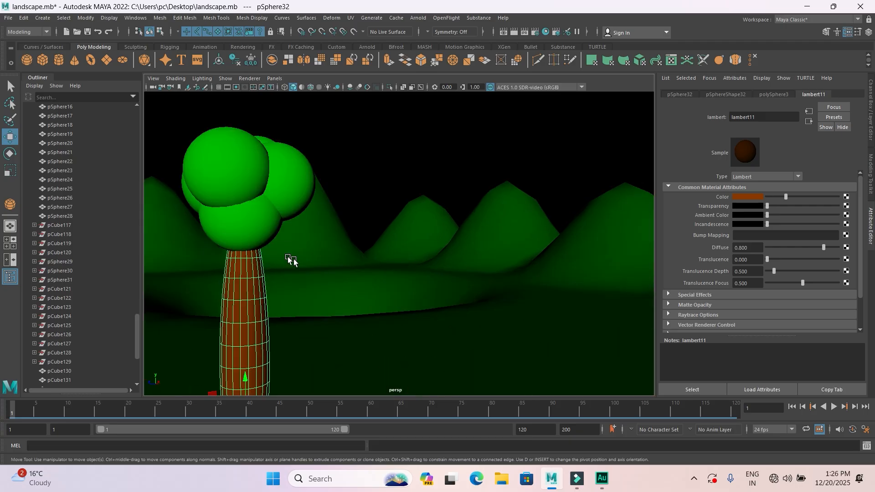
pyautogui.scroll(-4, 239, 187)
pyautogui.keyDown('shift'); pyautogui.moveTo(237, 158); pyautogui.dragTo(354, 275); pyautogui.keyUp('shift')
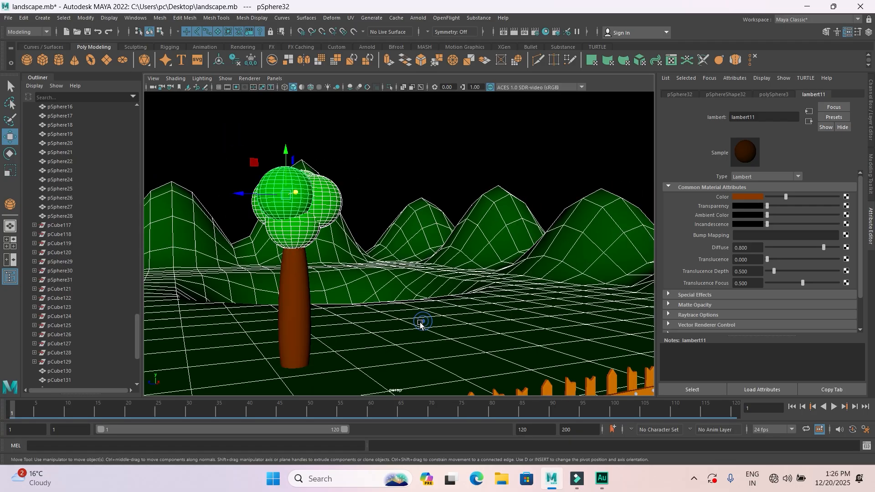
pyautogui.keyDown('shift'); pyautogui.click(420, 321); pyautogui.keyUp('shift')
pyautogui.click(161, 18)
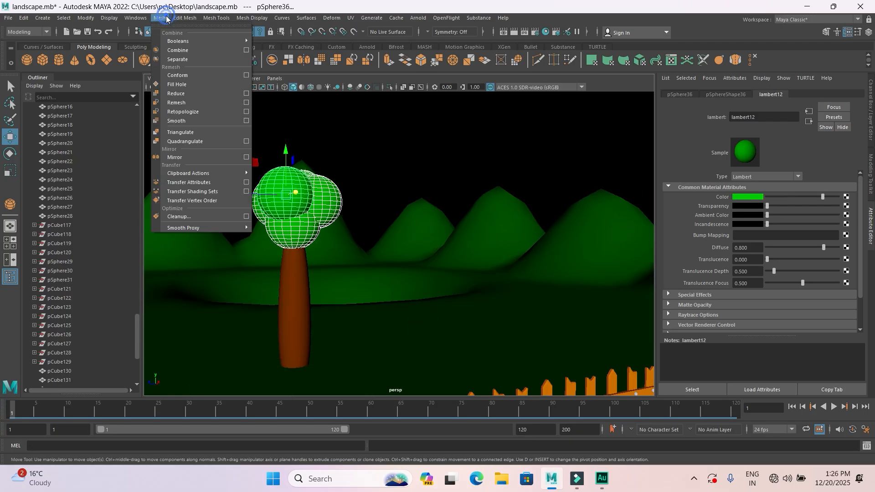
pyautogui.click(194, 50)
# Combine the foliage mesh with the brown trunk into a single tree object
pyautogui.scroll(-5, 356, 231)
pyautogui.scroll(-4, 355, 229)
pyautogui.keyDown('alt'); pyautogui.moveTo(397, 277); pyautogui.dragTo(422, 294); pyautogui.keyUp('alt')
pyautogui.moveTo(408, 254); pyautogui.dragTo(402, 252)
pyautogui.hotkey('ctrl', 'z')
pyautogui.press('q')
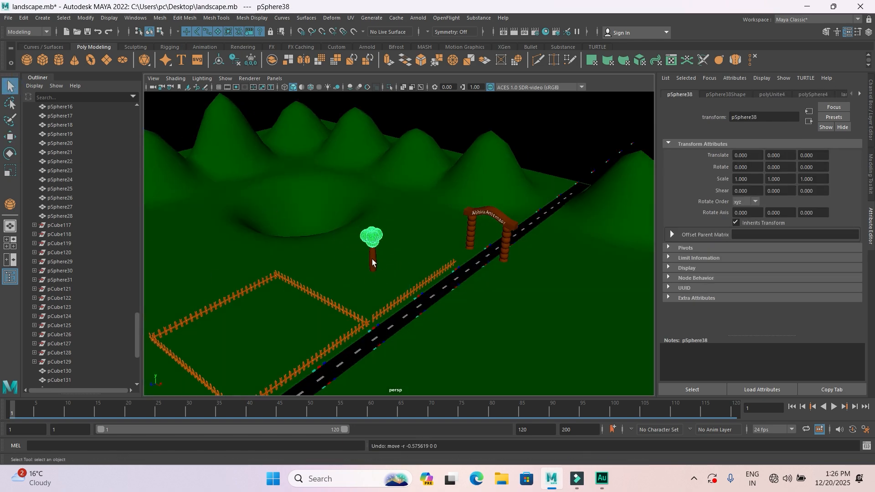
pyautogui.click(370, 263)
pyautogui.click(157, 18)
pyautogui.click(187, 51)
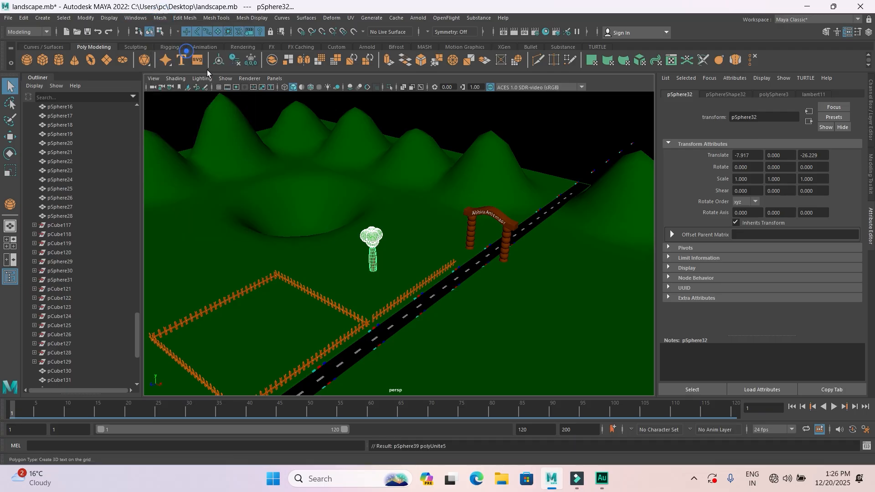
pyautogui.scroll(3, 378, 292)
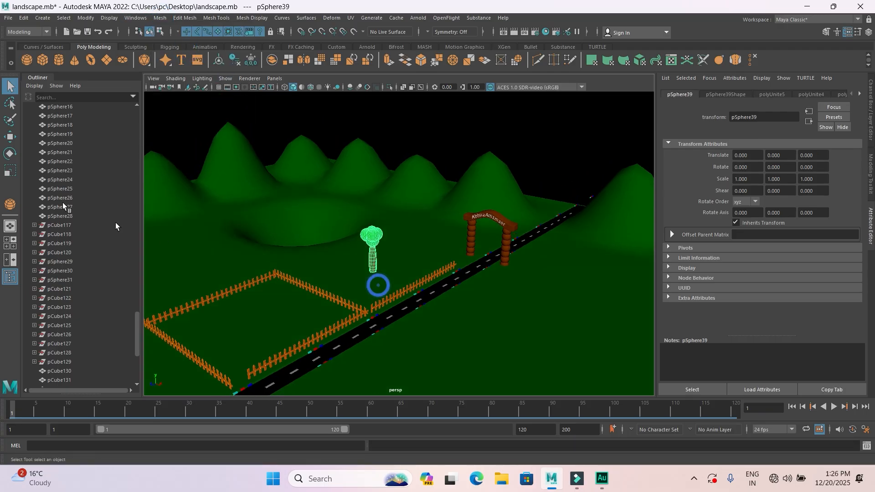
# Move the combined tree to X -4.771, Z 6.989, behind the fenced enclosure
pyautogui.click(10, 136)
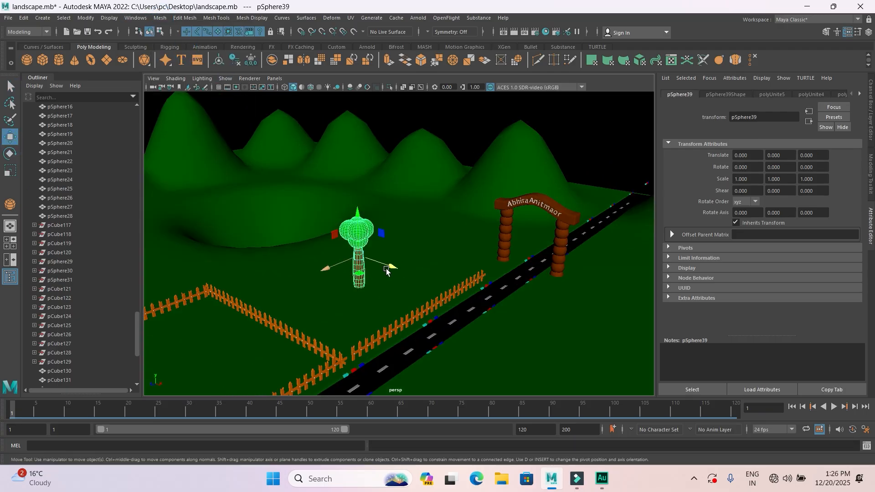
pyautogui.moveTo(327, 269); pyautogui.dragTo(265, 303)
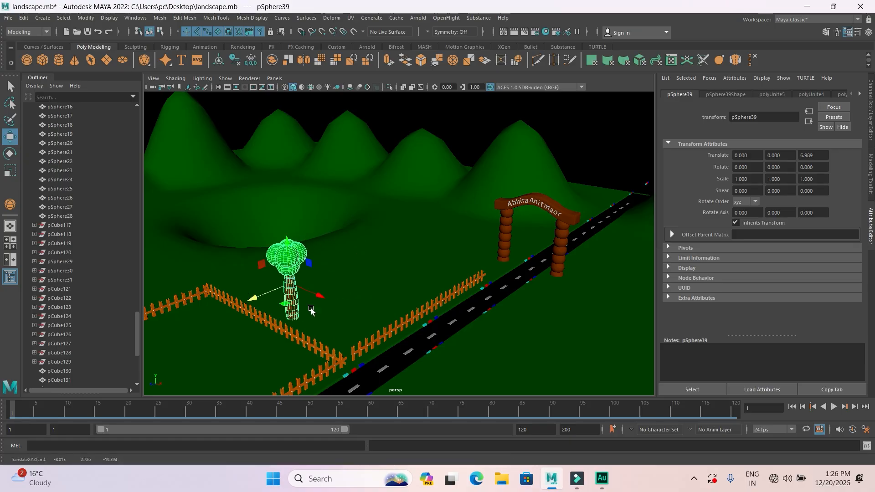
pyautogui.moveTo(318, 294); pyautogui.dragTo(276, 275)
# Duplicate the tree along Z to -3.196 and repeat the offset for another copy at Z -13.381
pyautogui.hotkey('ctrl', 'd')
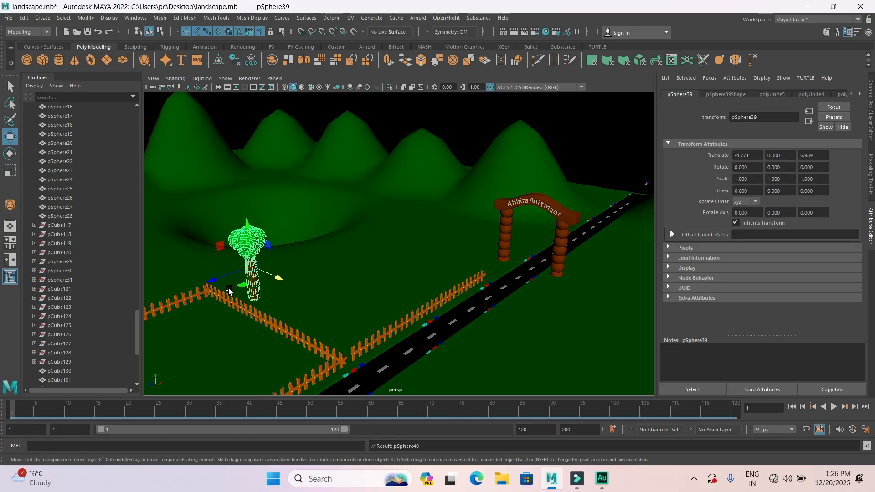
pyautogui.moveTo(212, 282); pyautogui.dragTo(312, 252)
pyautogui.hotkey('shift', 'd')
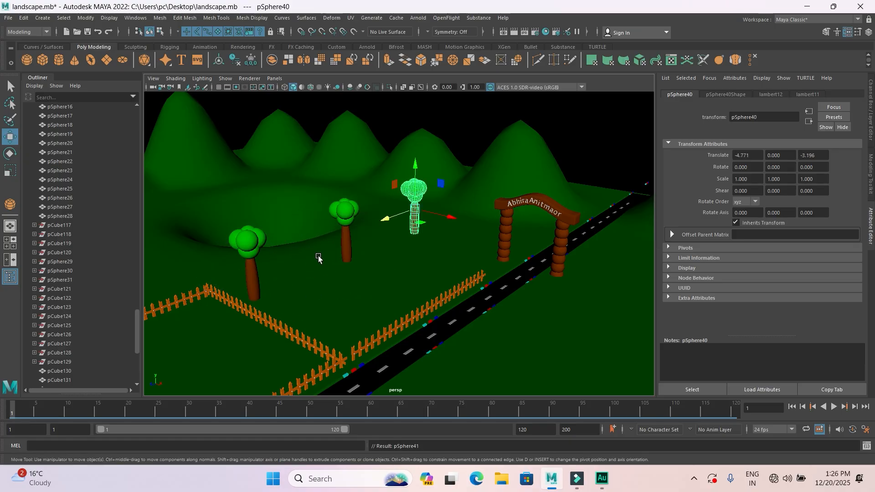
pyautogui.scroll(-5, 424, 262)
pyautogui.keyDown('alt'); pyautogui.moveTo(412, 272); pyautogui.dragTo(428, 240); pyautogui.keyUp('alt')
pyautogui.scroll(5, 410, 292)
pyautogui.keyDown('alt'); pyautogui.moveTo(392, 307); pyautogui.dragTo(378, 218); pyautogui.keyUp('alt')
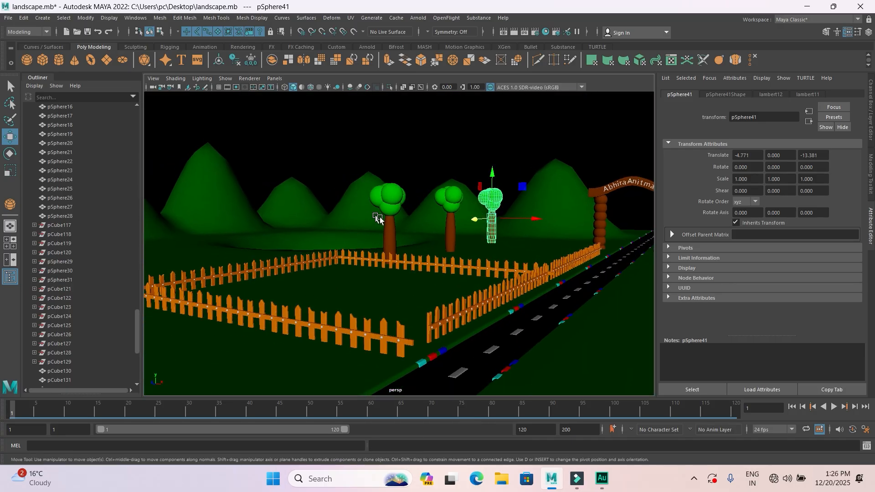
# Duplicate the first tree twice along negative X at equal spacing, placing the farthest copy at X -36.825, Z 6.989
pyautogui.hotkey('ctrl', 'z')
pyautogui.keyDown('alt'); pyautogui.moveTo(411, 241); pyautogui.dragTo(370, 285); pyautogui.keyUp('alt')
pyautogui.moveTo(341, 250)
pyautogui.mouseDown()
pyautogui.moveTo(234, 242)
pyautogui.moveTo(243, 251)
pyautogui.moveTo(183, 249)
pyautogui.mouseUp()
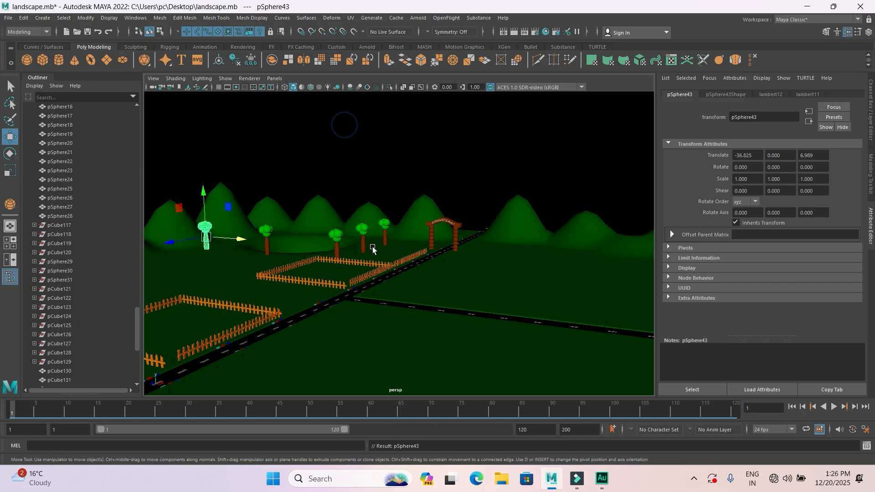
# Duplicate the first tree along Z past the second enclosure and repeat the offset copy twice, ending at Z 94.147
pyautogui.scroll(2, 372, 249)
pyautogui.click(399, 157)
pyautogui.keyDown('alt'); pyautogui.moveTo(394, 207); pyautogui.dragTo(460, 203); pyautogui.keyUp('alt')
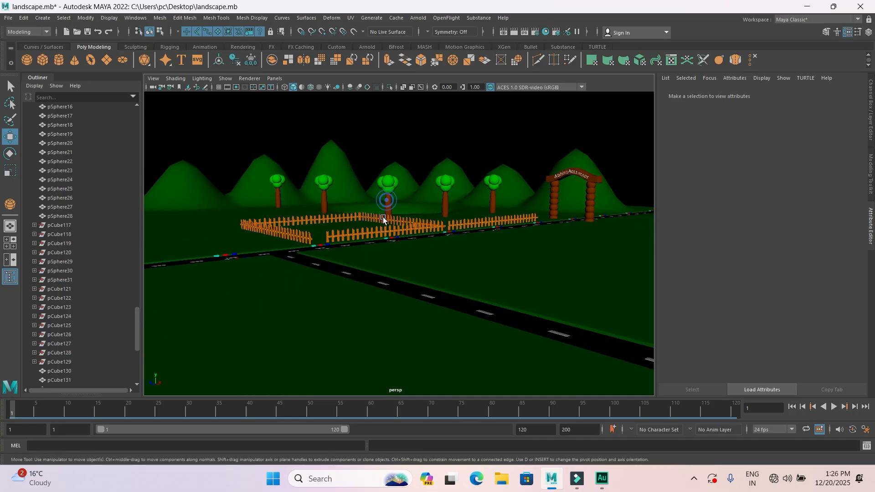
pyautogui.click(388, 201)
pyautogui.keyDown('alt'); pyautogui.moveTo(388, 201); pyautogui.dragTo(421, 269); pyautogui.keyUp('alt')
pyautogui.hotkey('ctrl', 'd')
pyautogui.moveTo(379, 236); pyautogui.dragTo(210, 272)
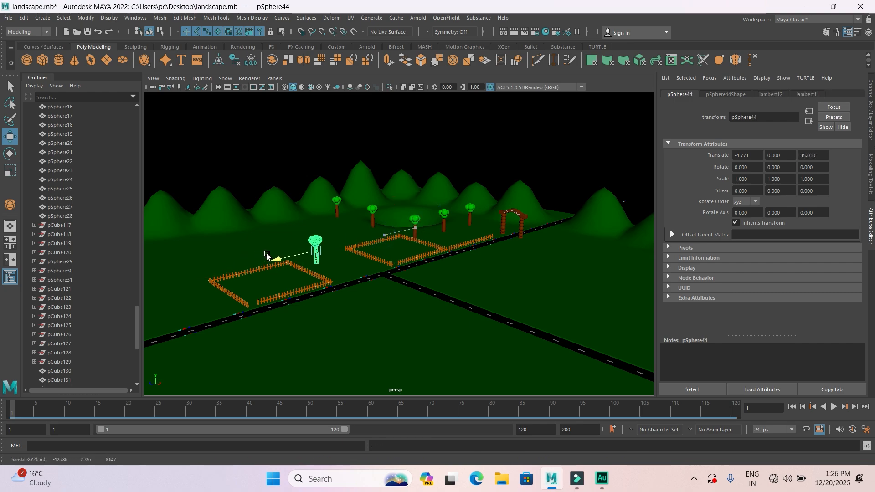
pyautogui.hotkey('shift', 'd')
pyautogui.hotkey('shift', 'd')
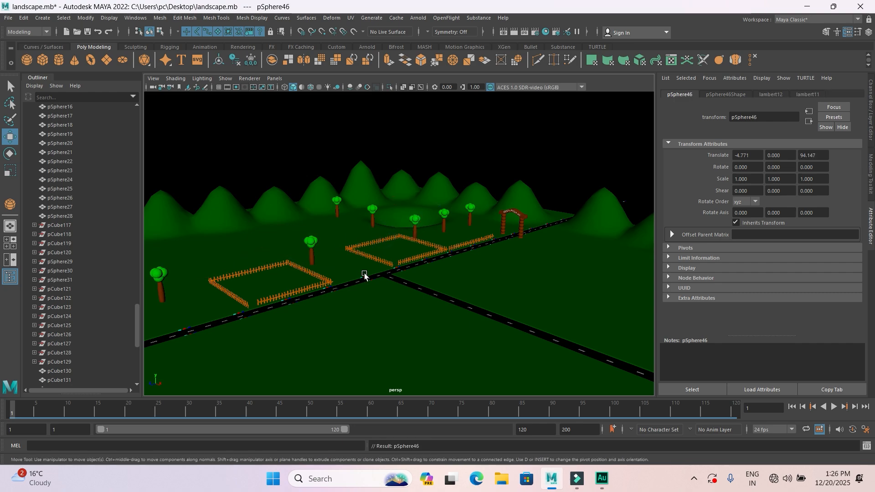
# Inspect the tree rows, enclosures and road junction from several angles and save the scene
pyautogui.scroll(-5, 387, 279)
pyautogui.scroll(5, 386, 279)
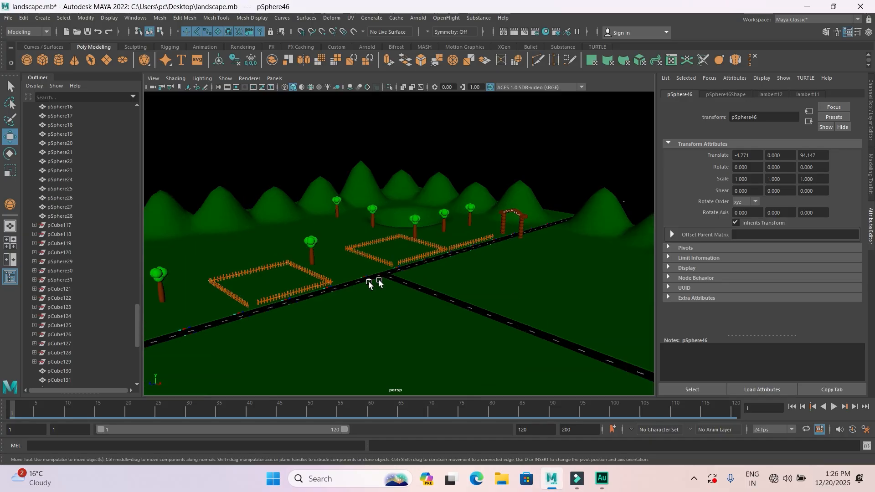
pyautogui.scroll(10, 413, 255)
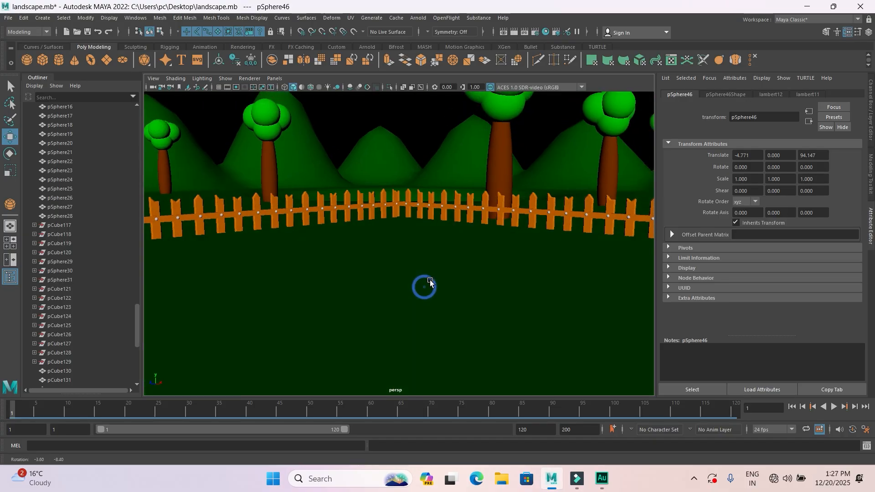
pyautogui.scroll(-3, 434, 278)
pyautogui.keyDown('alt'); pyautogui.moveTo(430, 269); pyautogui.dragTo(87, 277, button='middle'); pyautogui.keyUp('alt')
pyautogui.keyDown('alt'); pyautogui.moveTo(201, 278); pyautogui.dragTo(363, 279, button='middle'); pyautogui.keyUp('alt')
pyautogui.scroll(-6, 374, 266)
pyautogui.scroll(8, 374, 266)
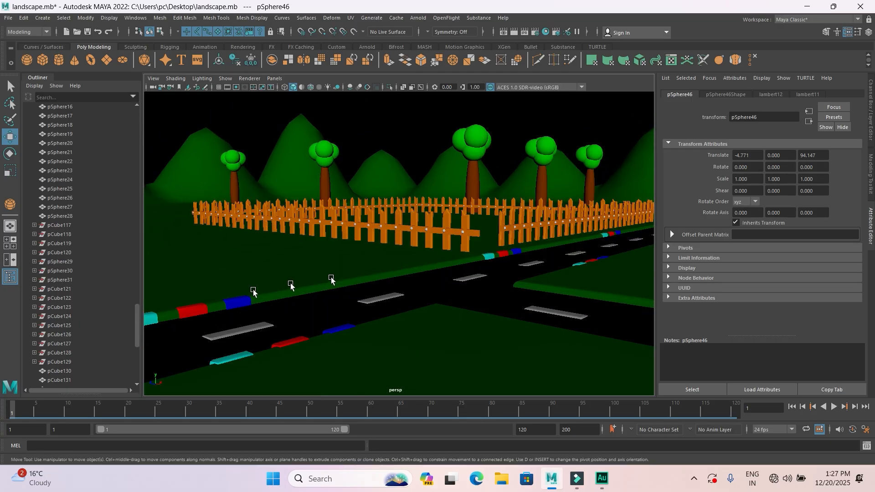
pyautogui.scroll(-3, 376, 294)
pyautogui.scroll(-5, 357, 302)
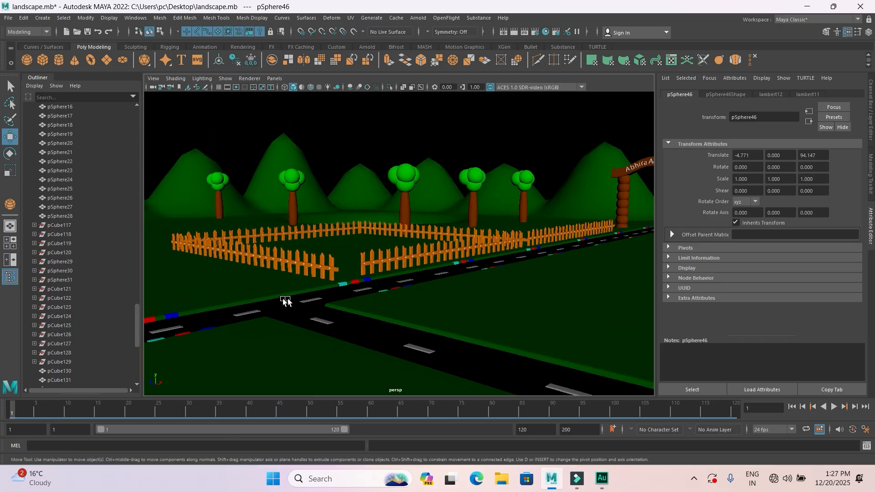
pyautogui.scroll(-6, 315, 280)
pyautogui.keyDown('alt'); pyautogui.moveTo(338, 297); pyautogui.dragTo(455, 293, button='middle'); pyautogui.keyUp('alt')
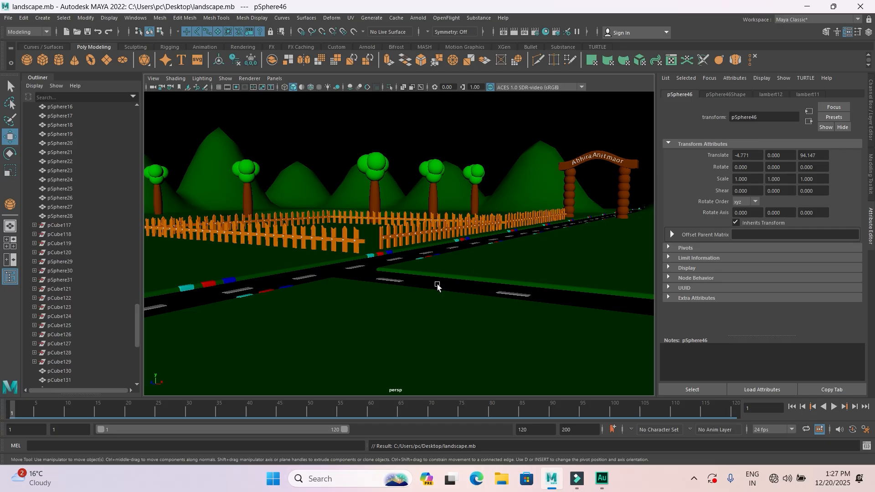
# Create a tall thin cube post beside the road at X -0.368, Z 10.212, and save the scene
pyautogui.scroll(-5, 436, 287)
pyautogui.keyDown('alt'); pyautogui.moveTo(433, 289); pyautogui.dragTo(397, 309); pyautogui.keyUp('alt')
pyautogui.keyDown('alt'); pyautogui.moveTo(397, 309); pyautogui.dragTo(426, 288, button='middle'); pyautogui.keyUp('alt')
pyautogui.scroll(5, 408, 287)
pyautogui.scroll(-3, 413, 290)
pyautogui.keyDown('alt'); pyautogui.moveTo(401, 293); pyautogui.dragTo(369, 290); pyautogui.keyUp('alt')
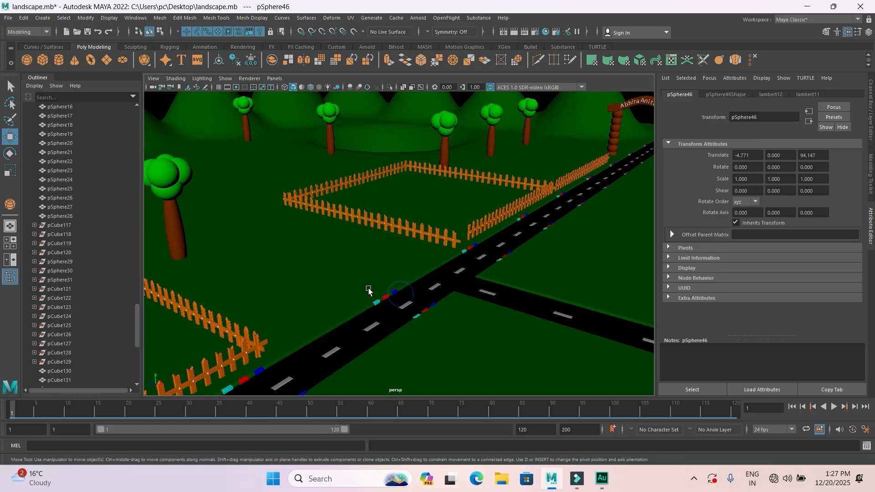
pyautogui.click(43, 60)
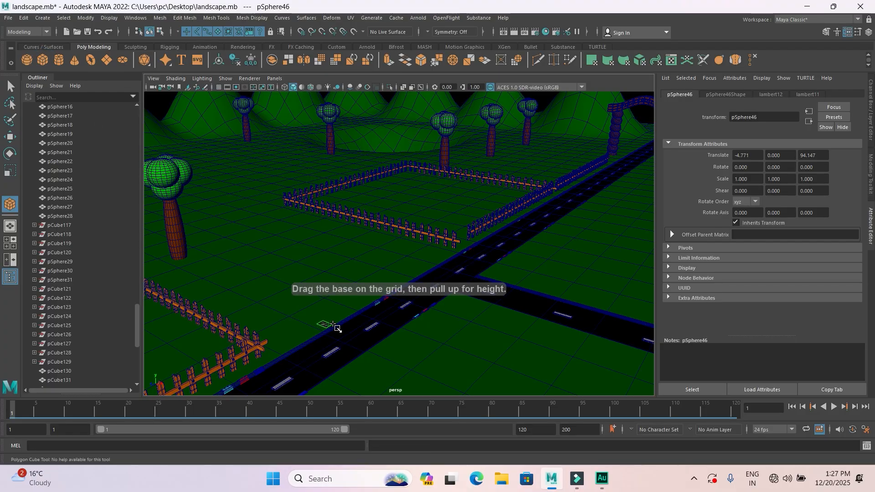
pyautogui.moveTo(333, 323); pyautogui.dragTo(313, 148)
pyautogui.keyDown('alt'); pyautogui.moveTo(365, 268); pyautogui.dragTo(392, 260); pyautogui.keyUp('alt')
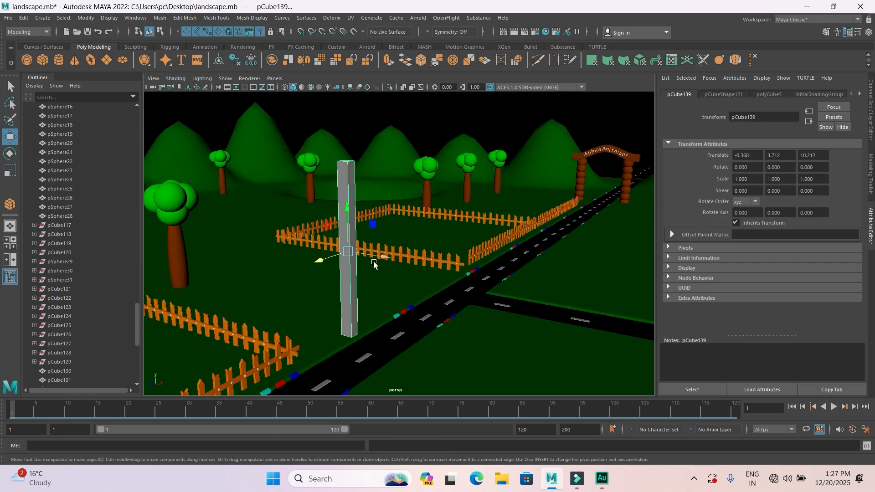
pyautogui.hotkey('ctrl', 's')
# Lower the post to about Y 3.563 and thin it by scaling to 0.910 in X and 0.553 in Z
pyautogui.moveTo(352, 211); pyautogui.dragTo(346, 210)
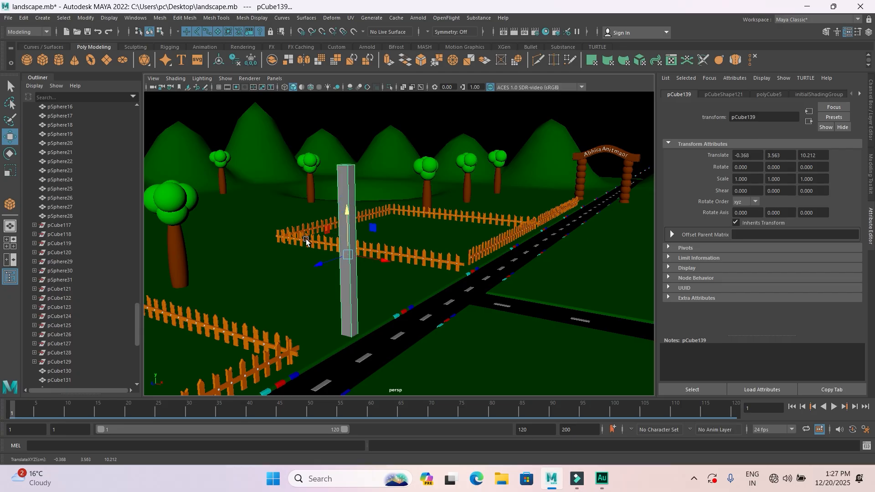
pyautogui.click(11, 171)
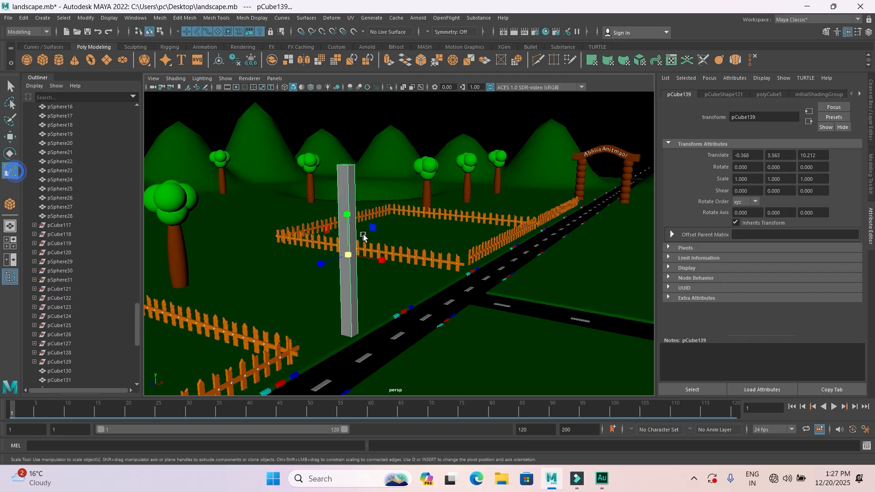
pyautogui.moveTo(321, 264); pyautogui.dragTo(379, 266)
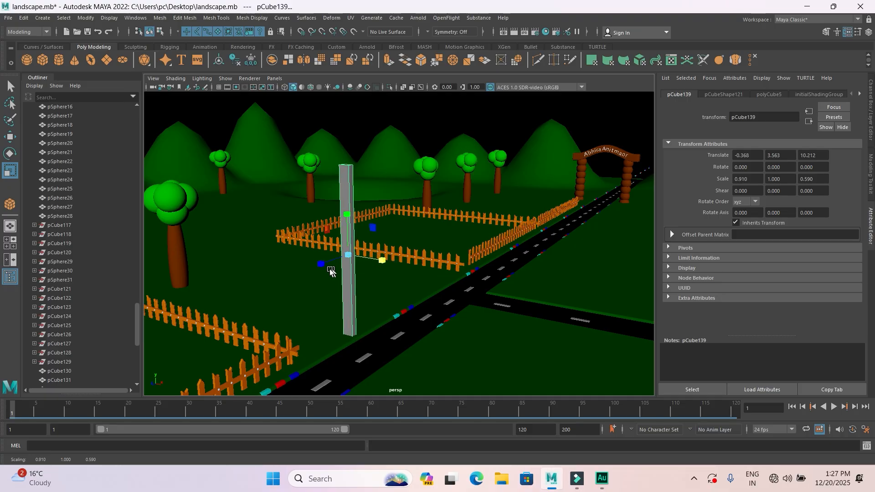
pyautogui.moveTo(320, 268); pyautogui.dragTo(321, 268)
pyautogui.scroll(-8, 397, 264)
pyautogui.click(395, 263)
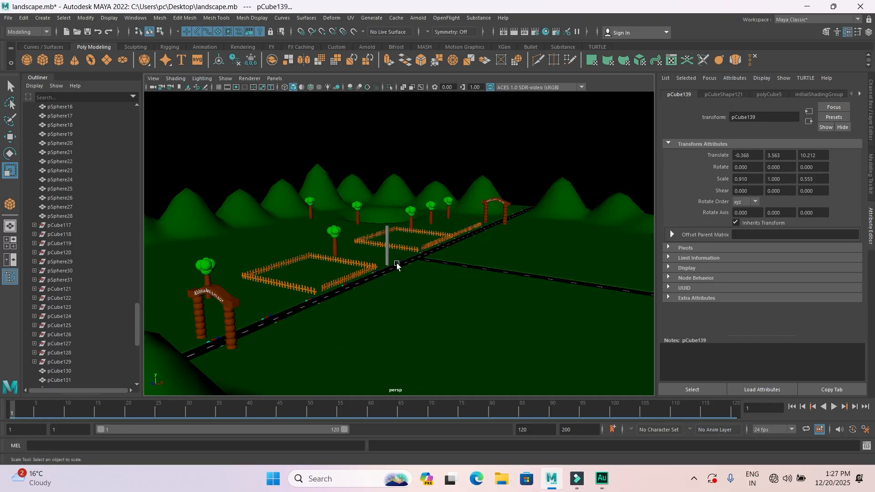
pyautogui.click(386, 254)
# Create a long thin cube crossbar along X at the base of the post, near X -0.663, Z 9.699
pyautogui.scroll(5, 386, 266)
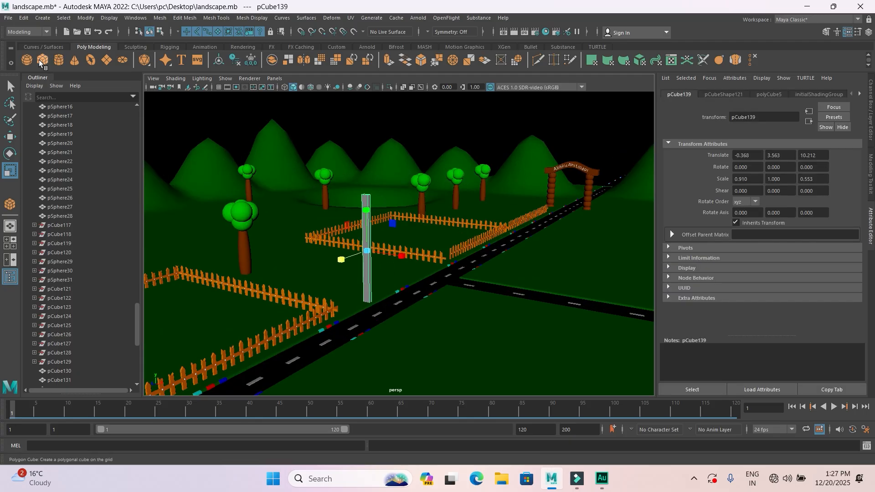
pyautogui.scroll(5, 389, 337)
pyautogui.press('g')
pyautogui.keyDown('alt'); pyautogui.moveTo(367, 357); pyautogui.dragTo(365, 373); pyautogui.keyUp('alt')
pyautogui.keyDown('alt'); pyautogui.moveTo(365, 373); pyautogui.dragTo(427, 243, button='middle'); pyautogui.keyUp('alt')
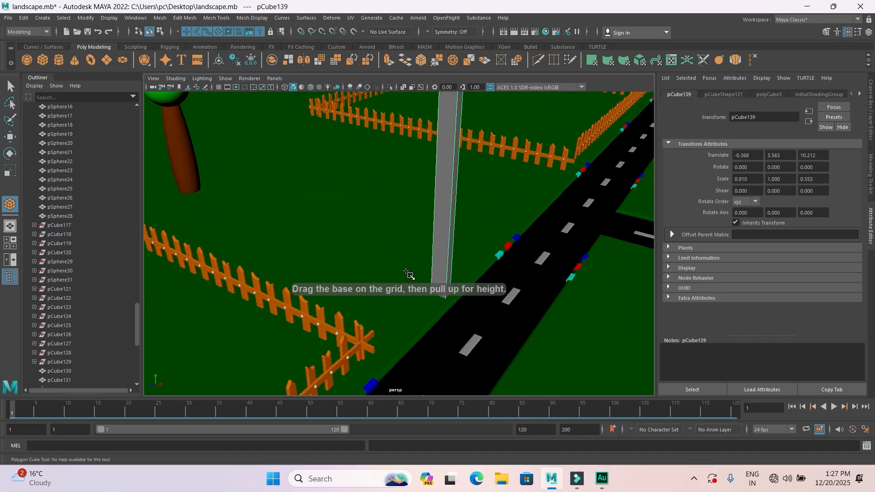
pyautogui.moveTo(391, 263)
pyautogui.mouseDown()
pyautogui.moveTo(499, 309)
pyautogui.moveTo(481, 275)
pyautogui.mouseUp()
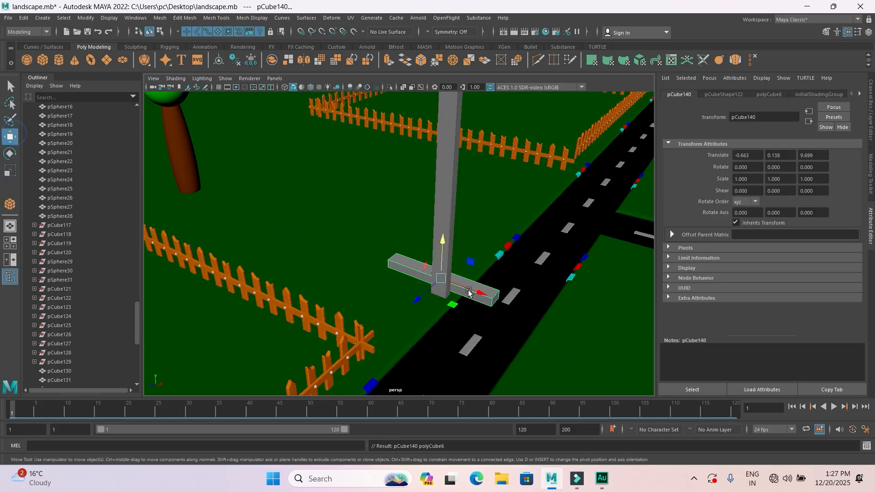
# Move the crossbar to X -0.538, Z 10.125 and raise it to Y 6.315 near the post's upper end
pyautogui.moveTo(414, 301); pyautogui.dragTo(407, 306)
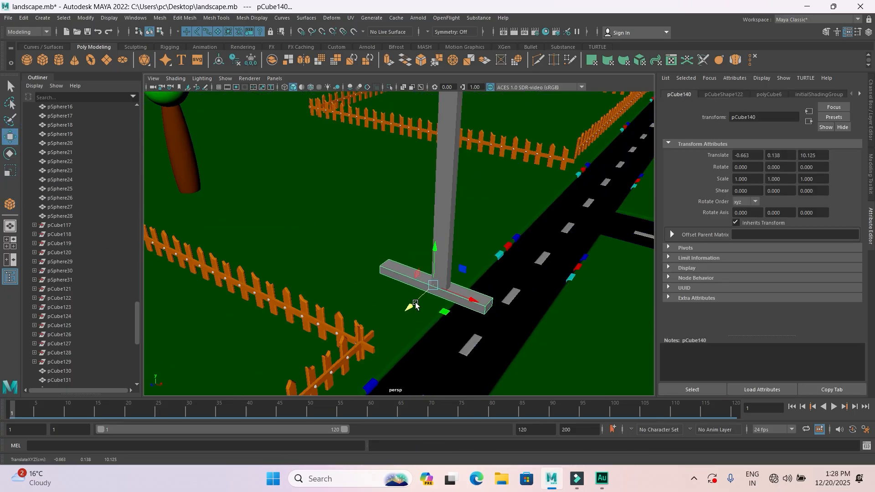
pyautogui.moveTo(472, 300); pyautogui.dragTo(477, 301)
pyautogui.moveTo(441, 248); pyautogui.dragTo(440, 4)
pyautogui.scroll(-5, 463, 205)
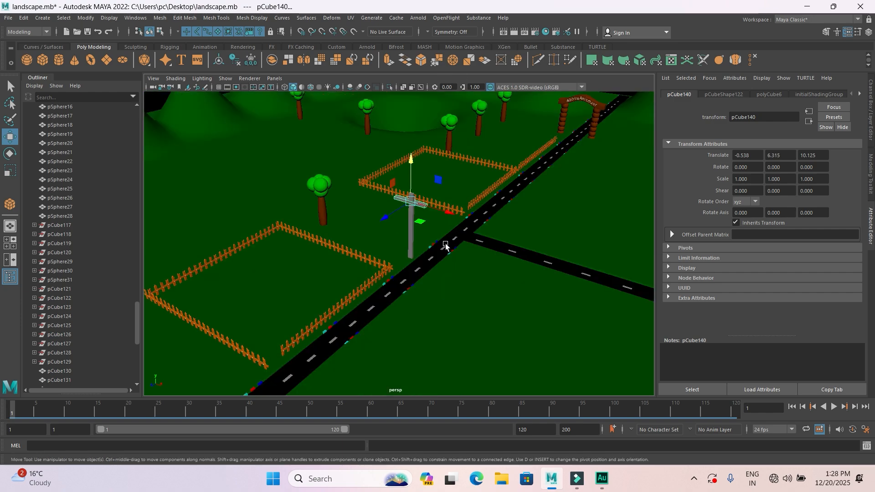
# Raise the crossbar to Y 6.738 and shift it along X to about -0.458 across the post
pyautogui.keyDown('alt'); pyautogui.moveTo(445, 245); pyautogui.dragTo(451, 229); pyautogui.keyUp('alt')
pyautogui.scroll(4, 451, 229)
pyautogui.keyDown('alt'); pyautogui.moveTo(396, 294); pyautogui.dragTo(374, 309, button='middle'); pyautogui.keyUp('alt')
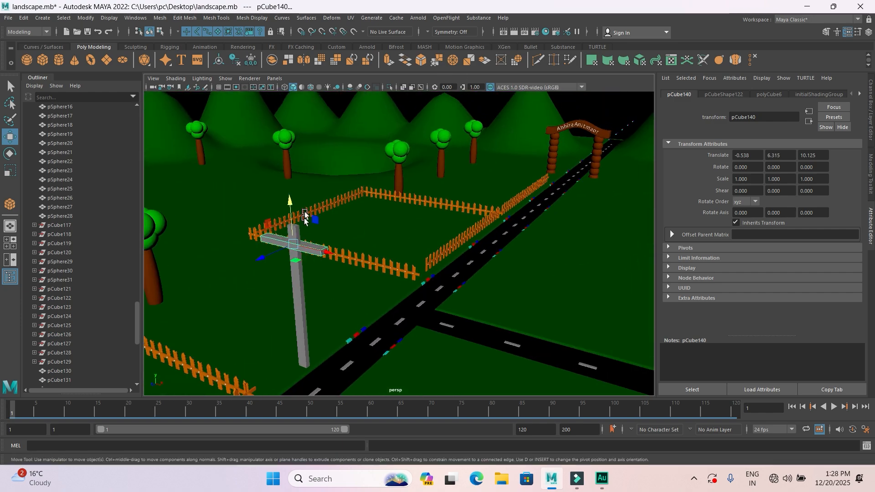
pyautogui.moveTo(287, 197); pyautogui.dragTo(287, 186)
pyautogui.scroll(2, 328, 289)
pyautogui.keyDown('alt'); pyautogui.moveTo(323, 285); pyautogui.dragTo(370, 294, button='middle'); pyautogui.keyUp('alt')
pyautogui.moveTo(433, 286); pyautogui.dragTo(436, 286)
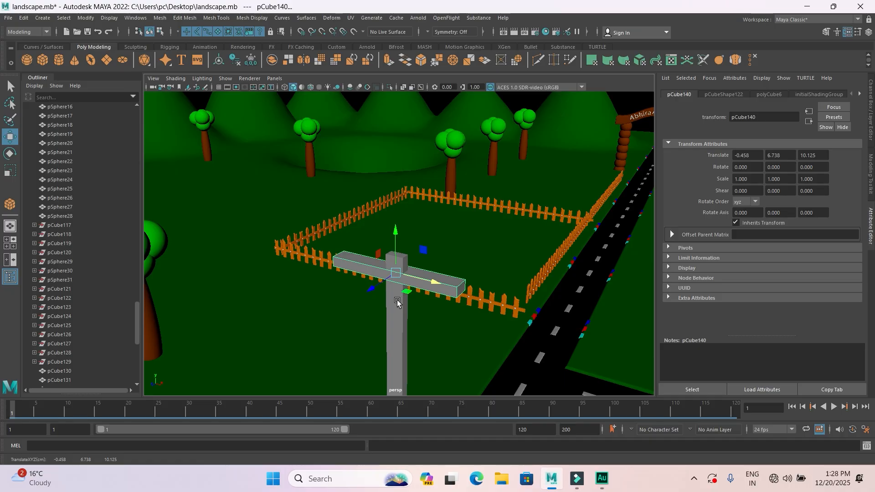
# Set the crossbar's width subdivisions to 14, keeping its depth subdivisions at 1
pyautogui.scroll(3, 397, 302)
pyautogui.scroll(-3, 432, 328)
pyautogui.keyDown('alt'); pyautogui.moveTo(432, 328); pyautogui.dragTo(433, 276, button='middle'); pyautogui.keyUp('alt')
pyautogui.hotkey('ctrl', 'a')
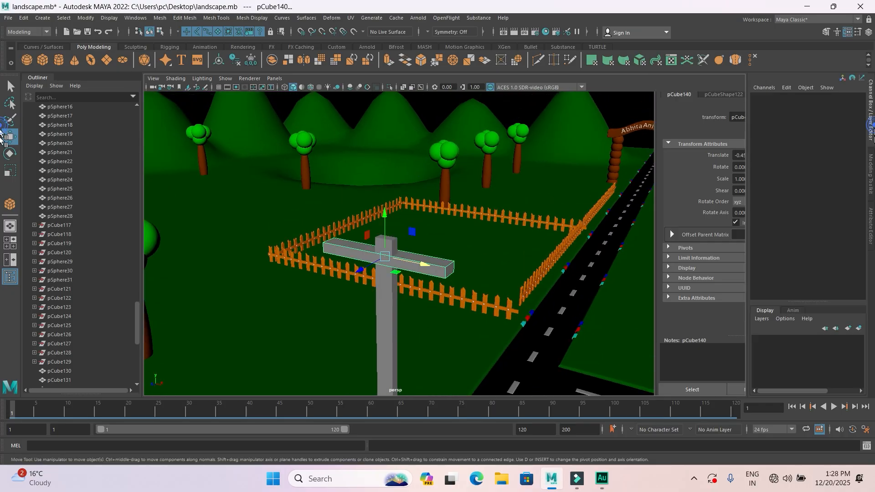
pyautogui.click(805, 235)
pyautogui.moveTo(592, 244); pyautogui.dragTo(704, 250, button='middle')
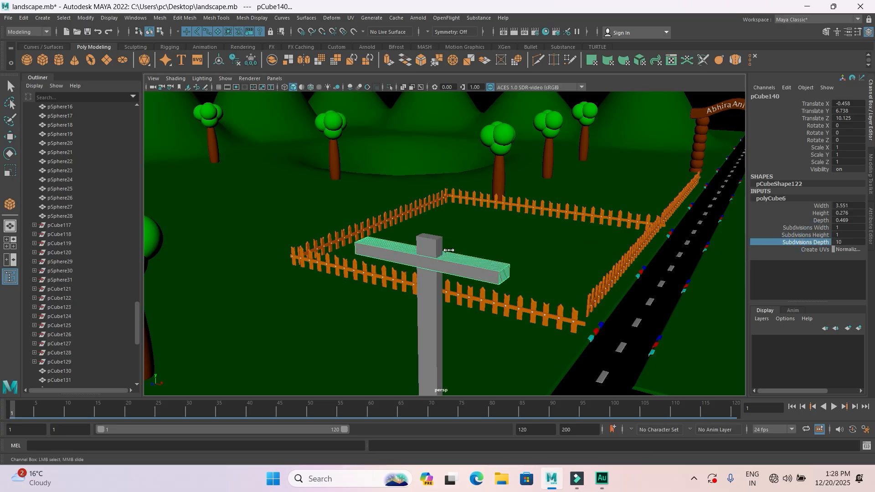
pyautogui.click(813, 228)
pyautogui.moveTo(692, 247); pyautogui.dragTo(543, 245, button='middle')
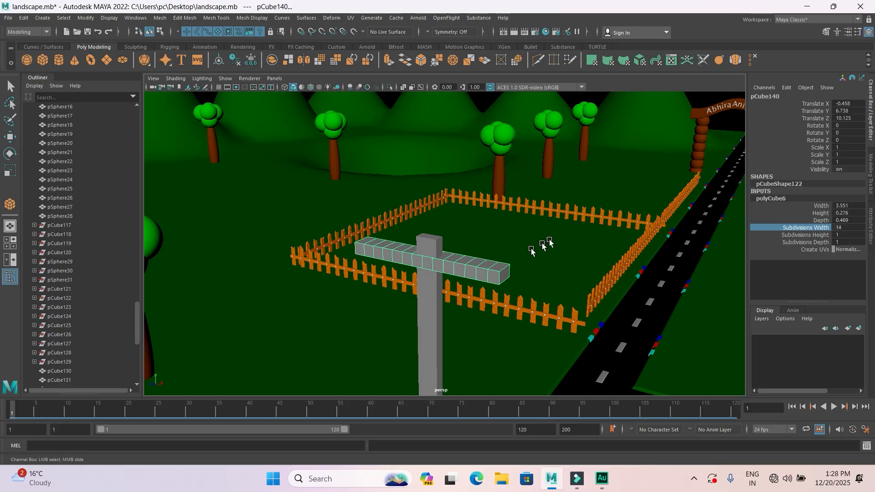
# Raise the vertices at both ends of the crossbar to about Y 7.412 so its arms bend upward
pyautogui.moveTo(458, 273); pyautogui.dragTo(459, 273, button='right')
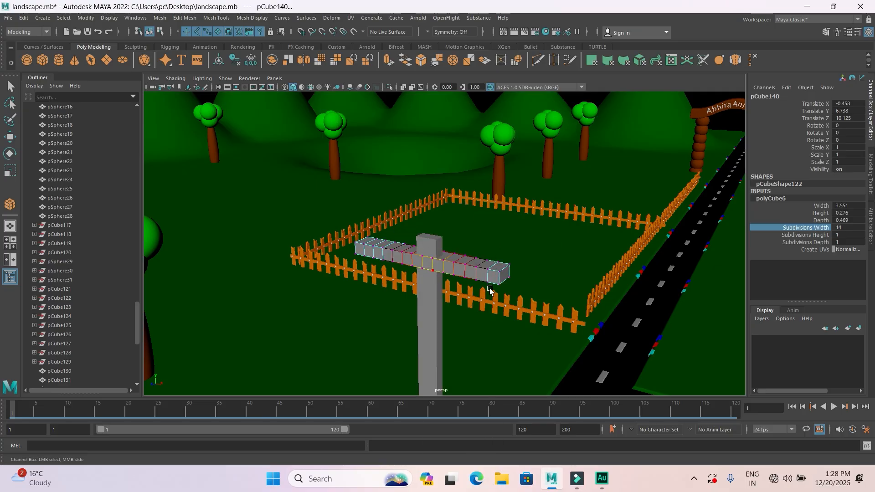
pyautogui.keyDown('alt'); pyautogui.moveTo(458, 273); pyautogui.dragTo(527, 270); pyautogui.keyUp('alt')
pyautogui.scroll(-2, 527, 269)
pyautogui.keyDown('alt'); pyautogui.moveTo(527, 269); pyautogui.dragTo(514, 283, button='middle'); pyautogui.keyUp('alt')
pyautogui.click(424, 194)
pyautogui.press('w')
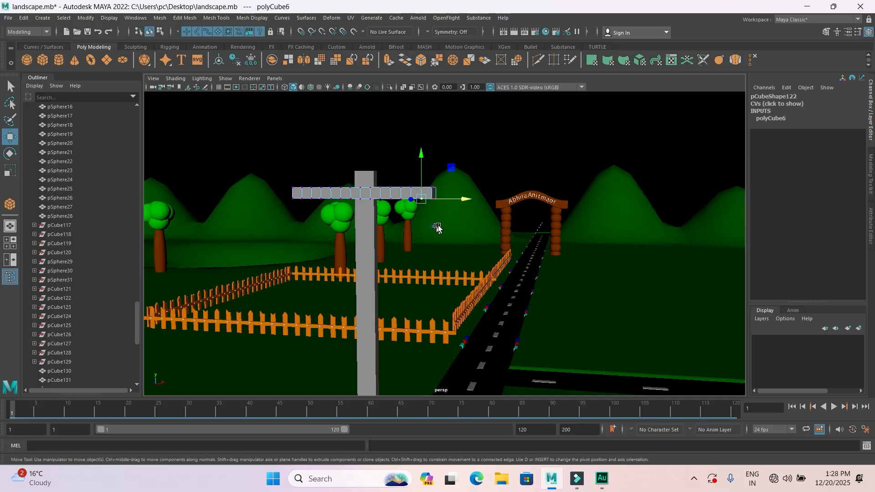
pyautogui.keyDown('alt'); pyautogui.moveTo(435, 226); pyautogui.dragTo(442, 223); pyautogui.keyUp('alt')
pyautogui.keyDown('alt'); pyautogui.moveTo(508, 243); pyautogui.dragTo(485, 257, button='middle'); pyautogui.keyUp('alt')
pyautogui.keyDown('alt'); pyautogui.moveTo(485, 256); pyautogui.dragTo(480, 281); pyautogui.keyUp('alt')
pyautogui.click(535, 286)
pyautogui.click(472, 244)
pyautogui.moveTo(473, 244); pyautogui.dragTo(455, 237, button='right')
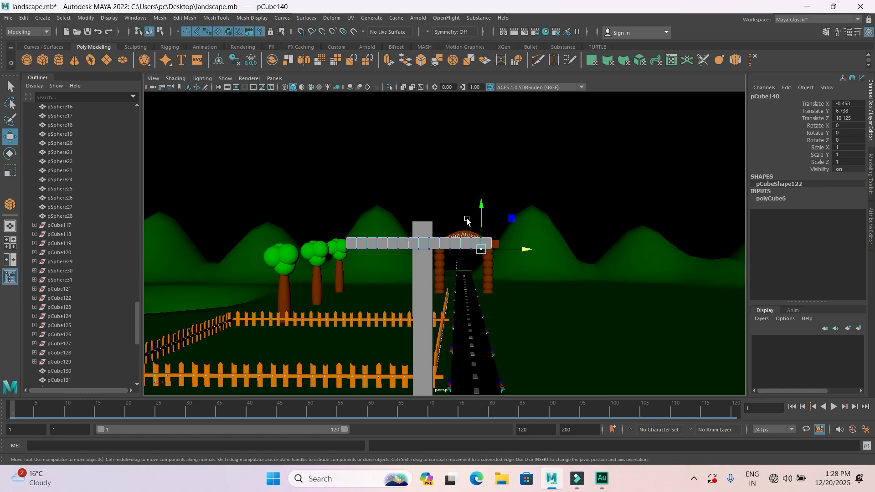
pyautogui.moveTo(324, 215); pyautogui.dragTo(370, 268)
pyautogui.moveTo(419, 196); pyautogui.dragTo(418, 168)
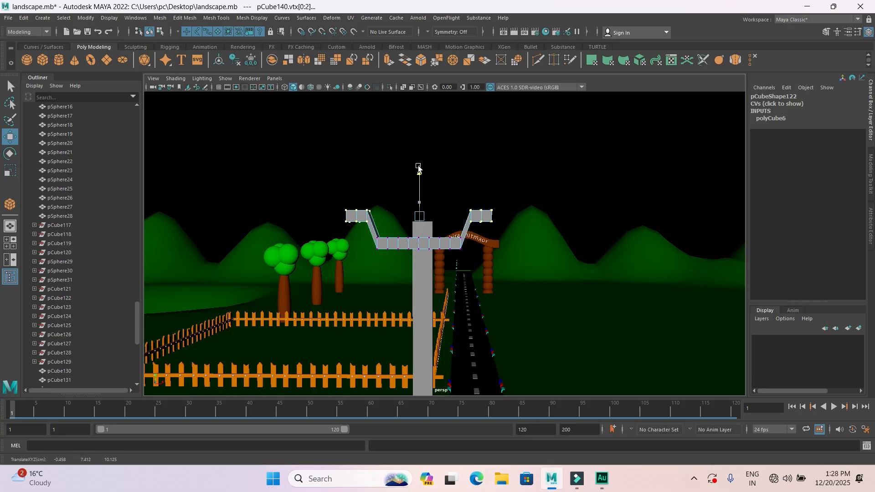
# Lower the crossbar's raised end vertices slightly and return the crossbar to object mode
pyautogui.keyDown('alt'); pyautogui.moveTo(417, 290); pyautogui.dragTo(408, 272); pyautogui.keyUp('alt')
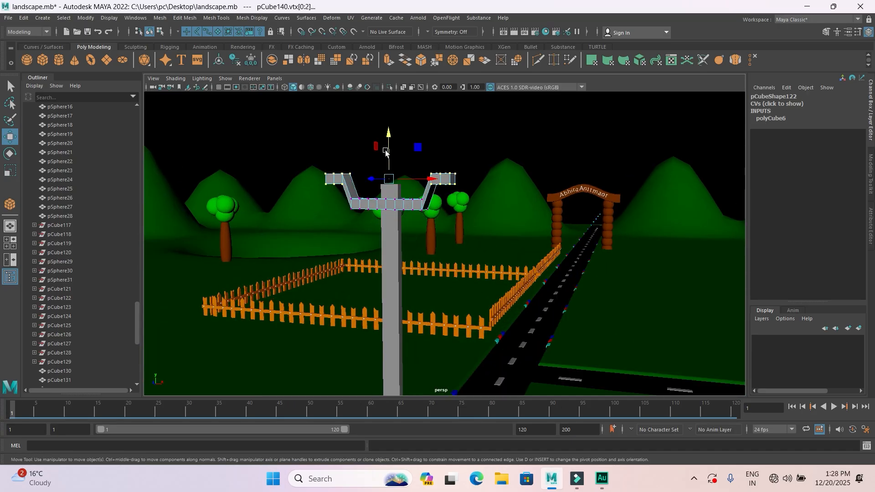
pyautogui.moveTo(391, 132); pyautogui.dragTo(388, 142)
pyautogui.moveTo(386, 198); pyautogui.dragTo(438, 182, button='right')
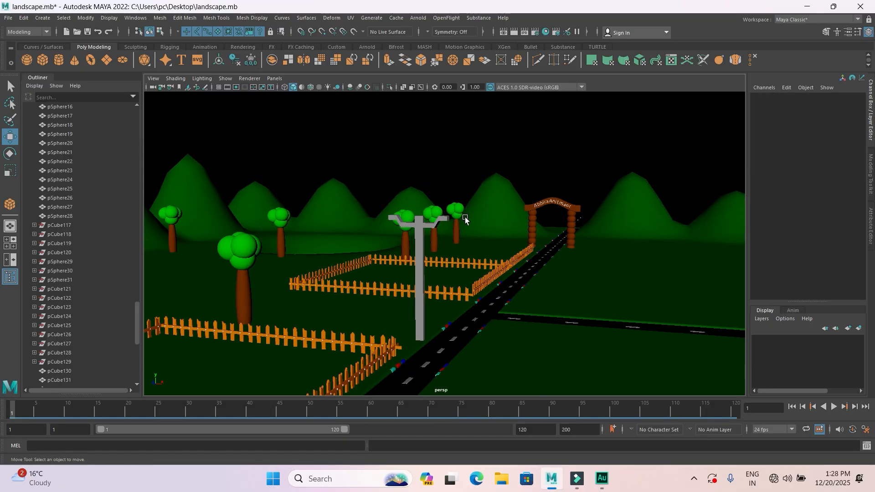
pyautogui.scroll(4, 425, 281)
pyautogui.click(438, 187)
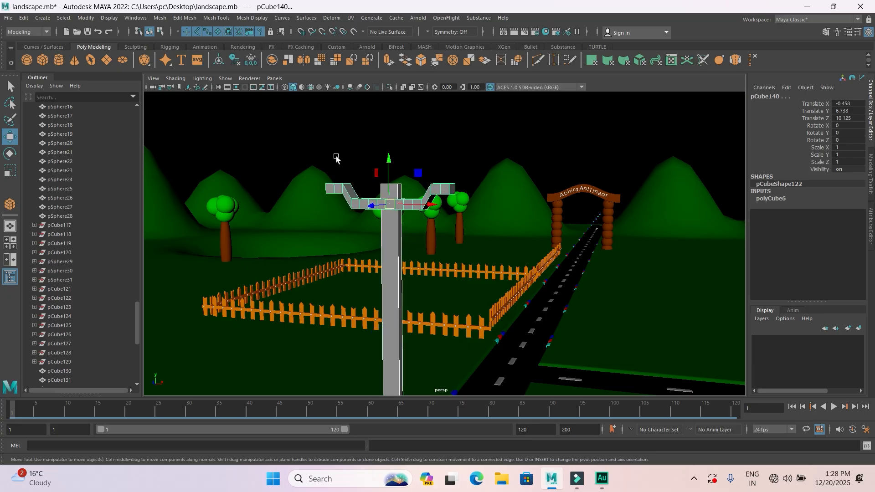
pyautogui.click(382, 128)
# Assign a new Lambert material to the post and colour it brown with HSV 25.385, 1.000, 0.266
pyautogui.click(391, 249)
pyautogui.moveTo(390, 232); pyautogui.dragTo(389, 466, button='right')
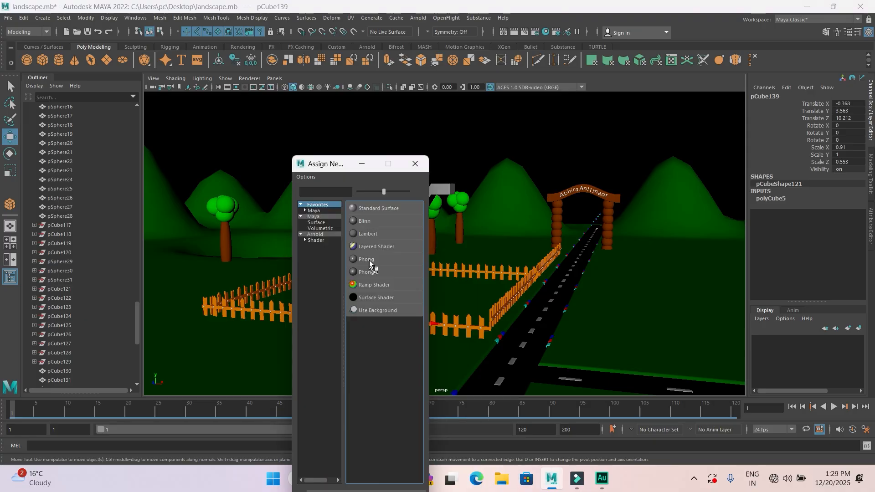
pyautogui.click(368, 234)
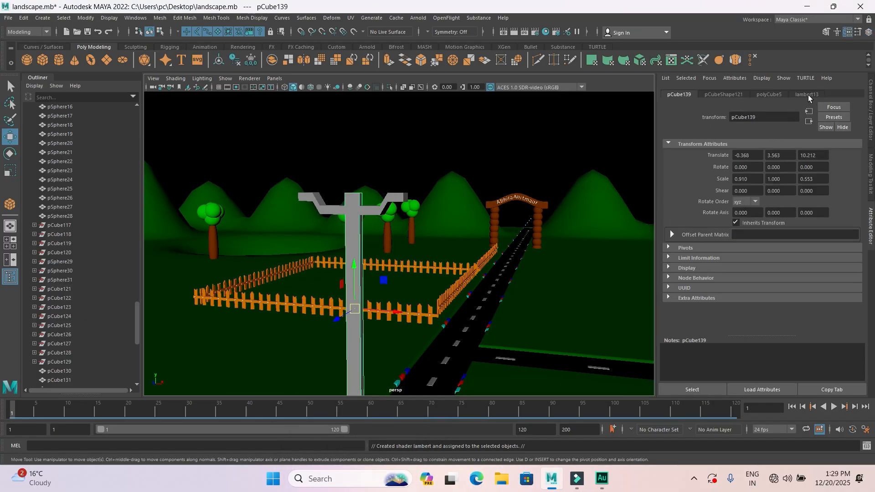
pyautogui.click(808, 95)
pyautogui.click(752, 197)
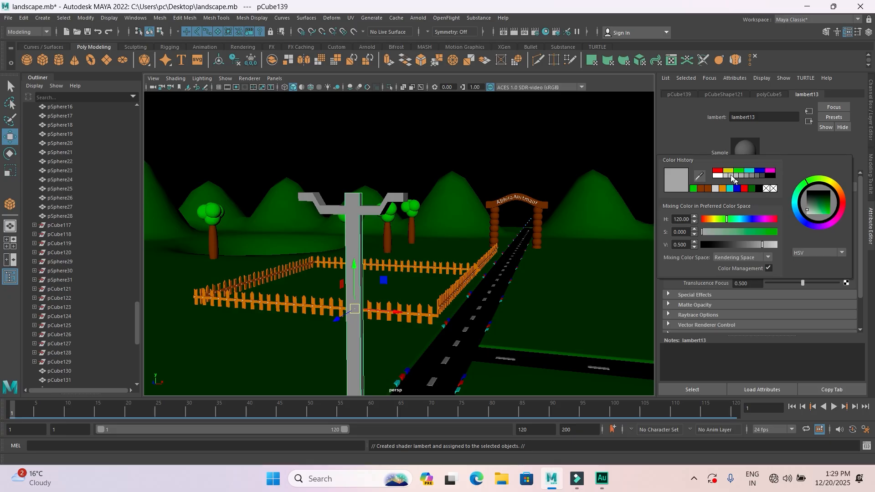
pyautogui.click(702, 189)
pyautogui.moveTo(748, 245)
pyautogui.mouseDown()
pyautogui.moveTo(758, 245)
pyautogui.moveTo(734, 248)
pyautogui.mouseUp()
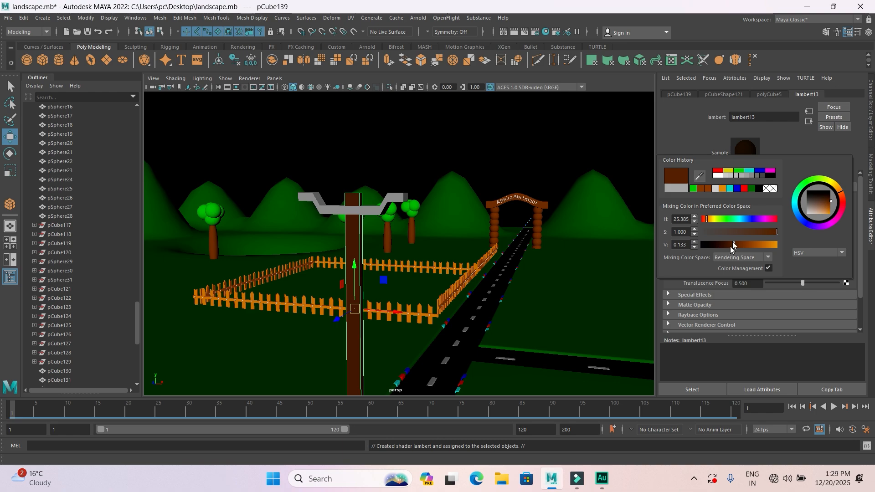
pyautogui.click(717, 189)
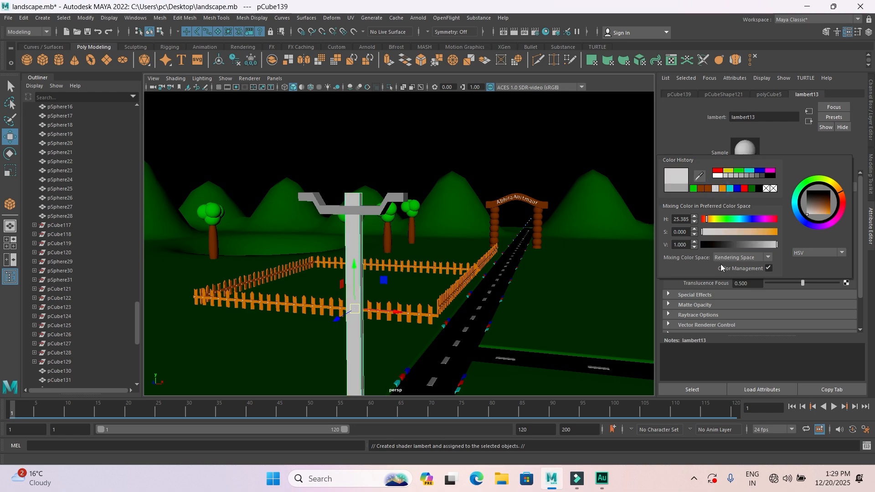
pyautogui.moveTo(752, 232); pyautogui.dragTo(774, 233)
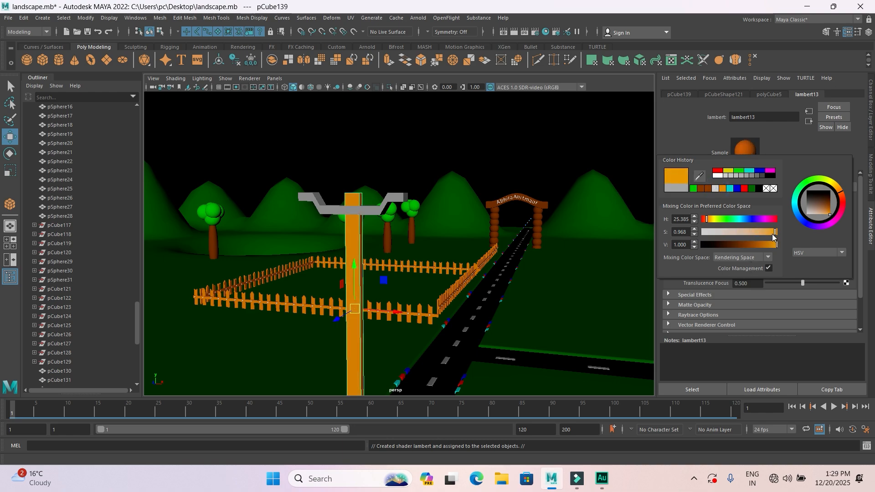
pyautogui.click(706, 189)
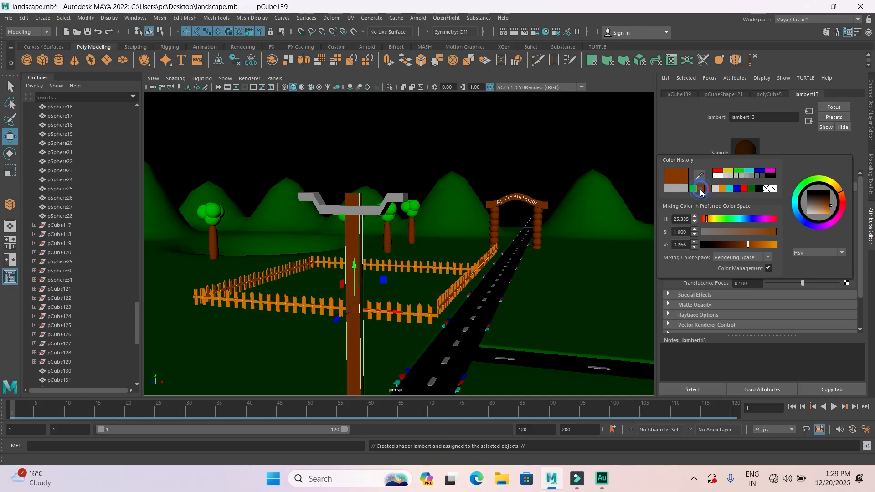
pyautogui.click(461, 149)
# Assign a new Lambert material to the crossbar and colour it cyan with HSV 180, 1.000, 1.000
pyautogui.click(382, 212)
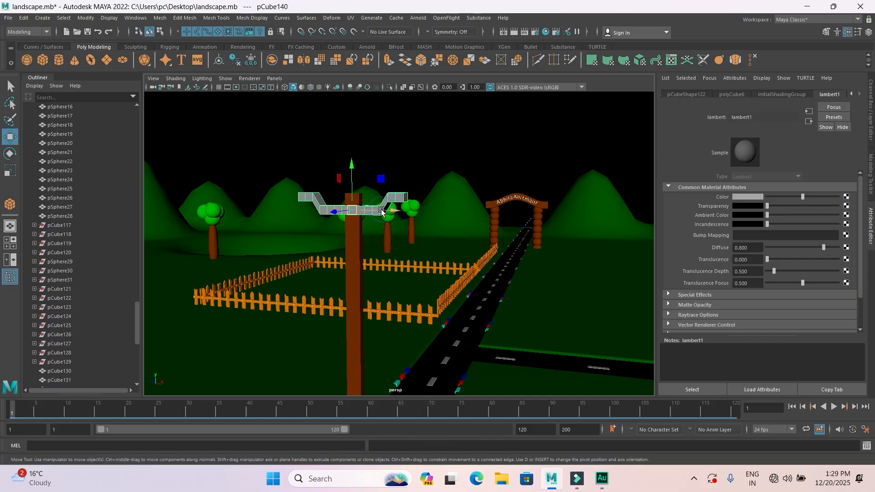
pyautogui.moveTo(381, 212); pyautogui.dragTo(385, 447, button='right')
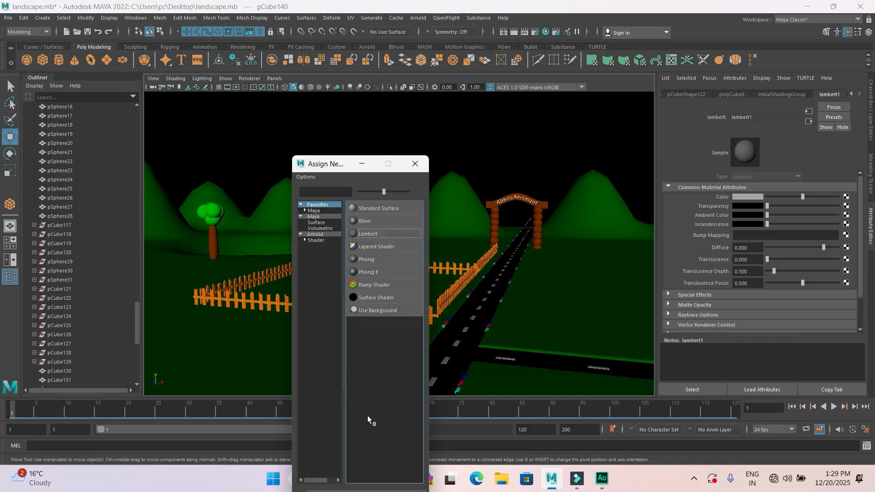
pyautogui.click(368, 233)
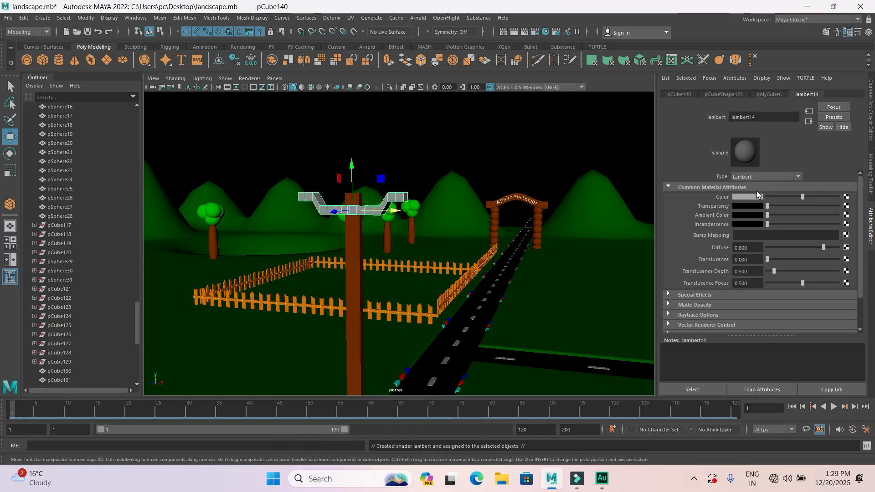
pyautogui.click(745, 195)
pyautogui.click(737, 189)
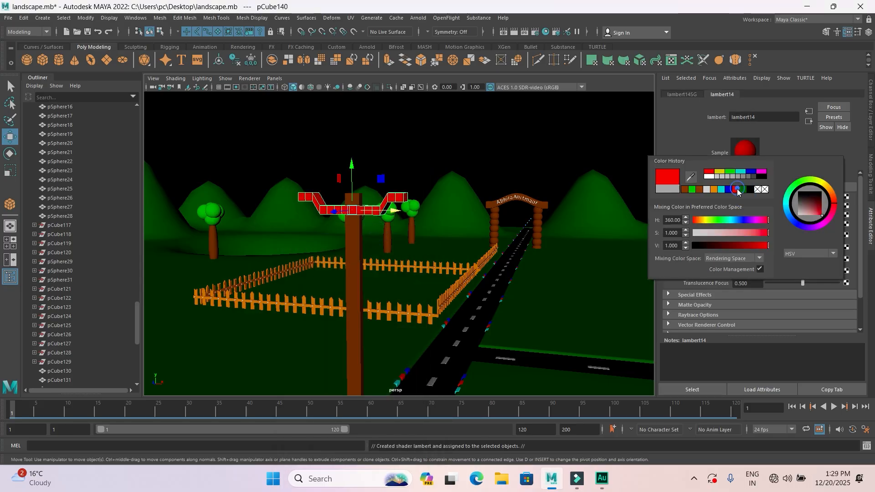
pyautogui.click(721, 189)
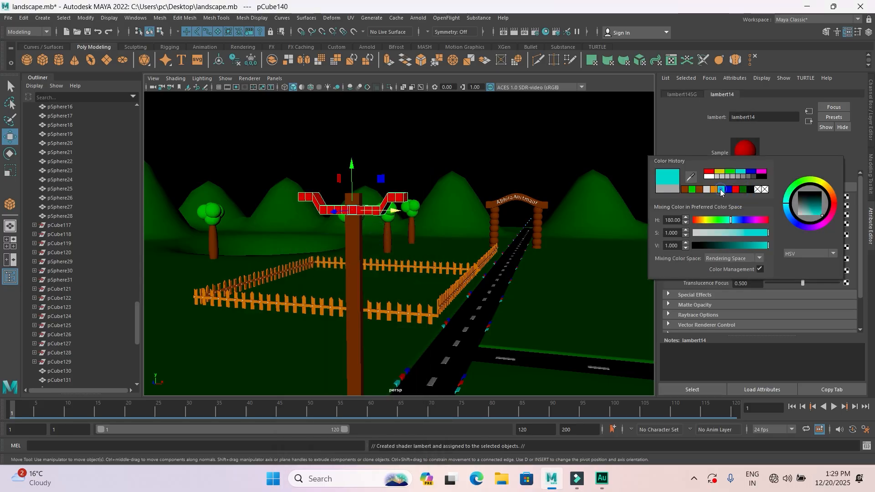
pyautogui.click(514, 132)
# Create a small polygon sphere with a radius of about 0.241 on the ground beside the post's base
pyautogui.scroll(-5, 501, 245)
pyautogui.keyDown('alt'); pyautogui.moveTo(437, 280); pyautogui.dragTo(342, 272); pyautogui.keyUp('alt')
pyautogui.scroll(5, 447, 250)
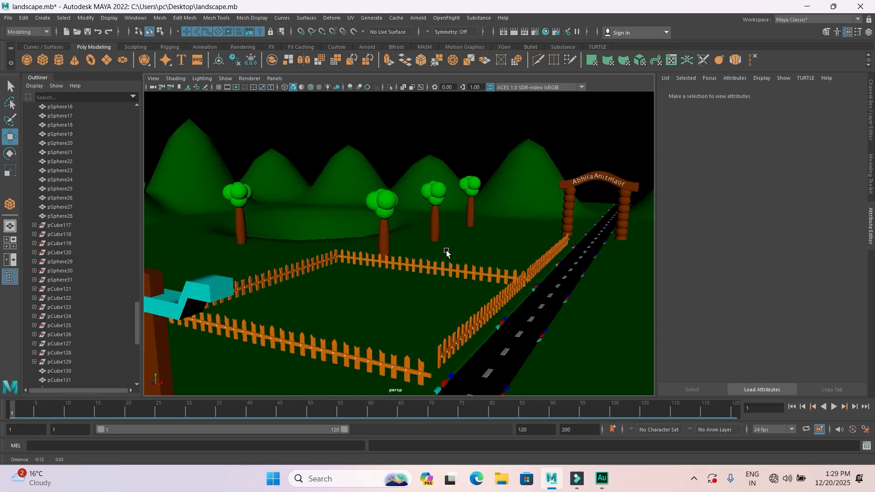
pyautogui.keyDown('alt'); pyautogui.moveTo(447, 250); pyautogui.dragTo(456, 248, button='middle'); pyautogui.keyUp('alt')
pyautogui.scroll(-3, 456, 249)
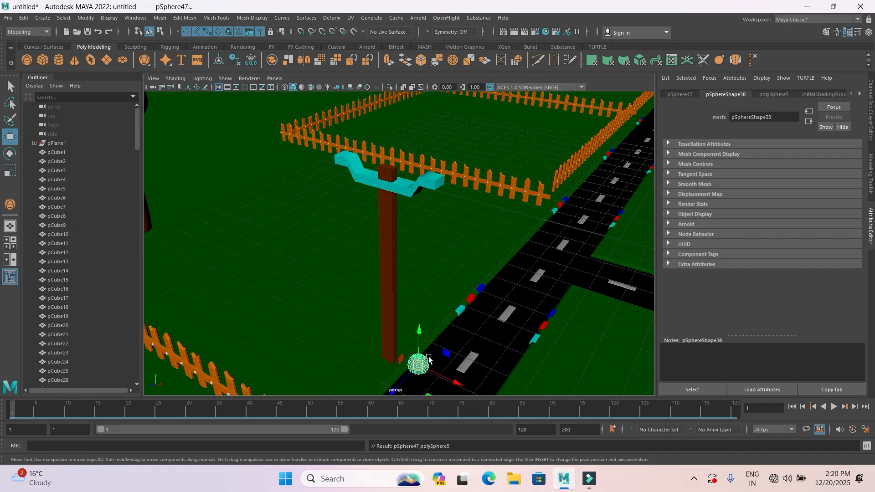
pyautogui.click(428, 356)
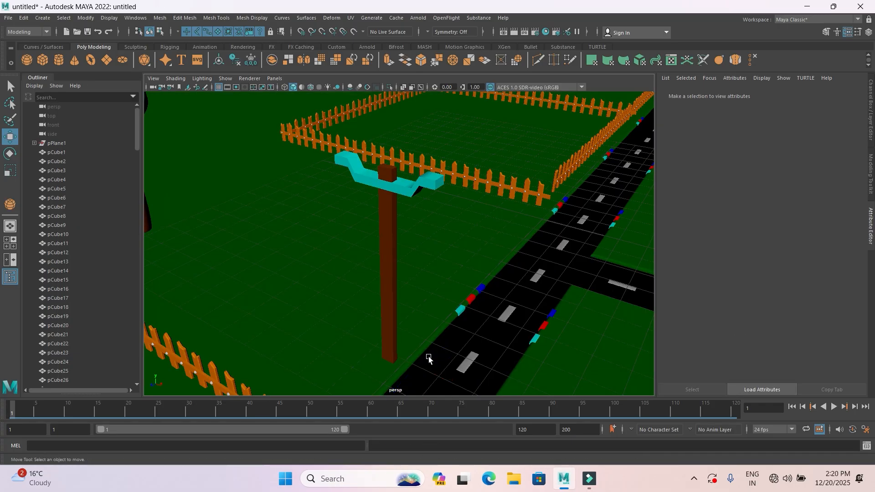
pyautogui.click(396, 199)
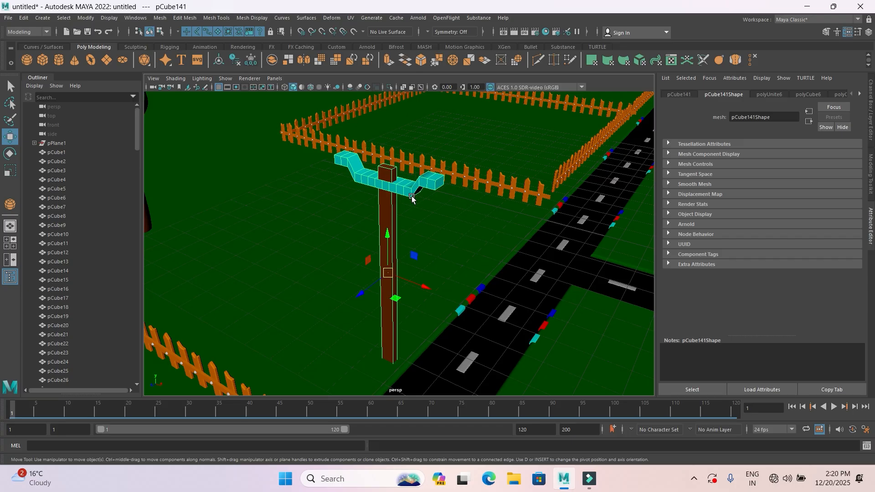
pyautogui.click(28, 60)
pyautogui.moveTo(405, 365); pyautogui.dragTo(416, 372)
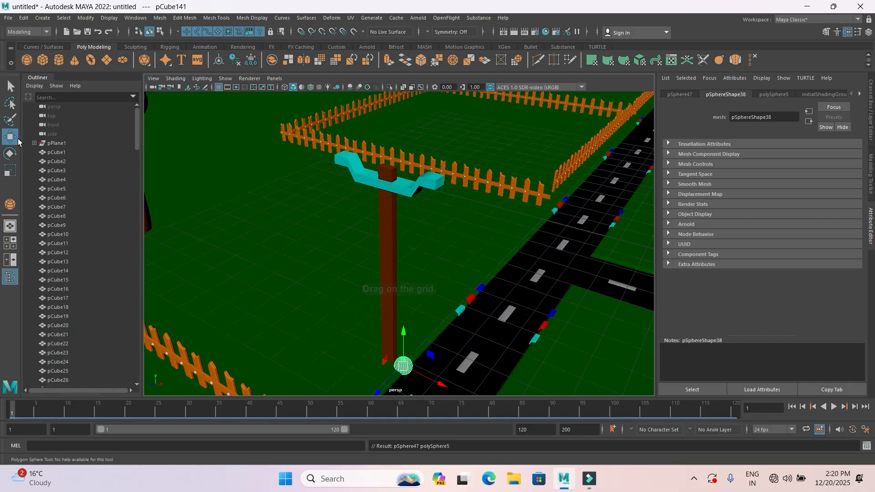
# Raise the sphere to the crossbar's height and position it on top of the raised end nearest the road
pyautogui.moveTo(403, 329); pyautogui.dragTo(404, 121)
pyautogui.keyDown('alt'); pyautogui.moveTo(435, 230); pyautogui.dragTo(364, 279, button='middle'); pyautogui.keyUp('alt')
pyautogui.scroll(5, 363, 280)
pyautogui.moveTo(263, 311); pyautogui.dragTo(282, 265)
pyautogui.moveTo(257, 319); pyautogui.dragTo(257, 319)
pyautogui.keyDown('alt'); pyautogui.moveTo(344, 329); pyautogui.dragTo(520, 211); pyautogui.keyUp('alt')
pyautogui.keyDown('alt'); pyautogui.moveTo(520, 212); pyautogui.dragTo(370, 387, button='middle'); pyautogui.keyUp('alt')
pyautogui.keyDown('alt'); pyautogui.moveTo(301, 315); pyautogui.dragTo(392, 383, button='middle'); pyautogui.keyUp('alt')
pyautogui.scroll(4, 409, 315)
pyautogui.scroll(-1, 427, 289)
pyautogui.keyDown('alt'); pyautogui.moveTo(425, 294); pyautogui.dragTo(431, 272, button='middle'); pyautogui.keyUp('alt')
pyautogui.scroll(-5, 431, 272)
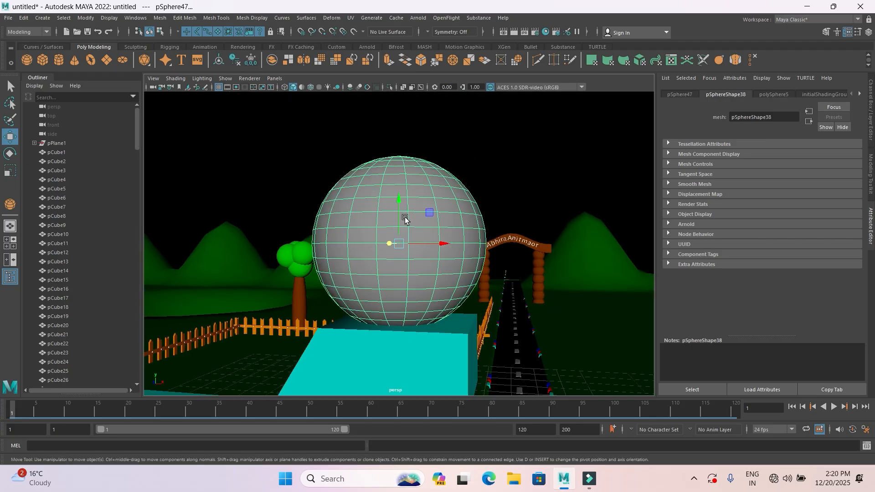
# Select a horizontal face loop on the sphere's upper half and scale it inward to form a groove
pyautogui.moveTo(406, 220); pyautogui.dragTo(420, 201, button='right')
pyautogui.click(421, 203)
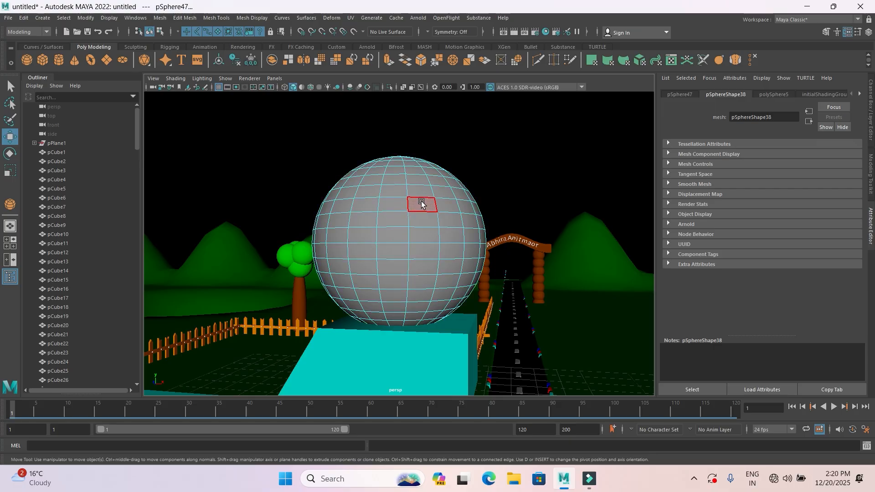
pyautogui.click(10, 86)
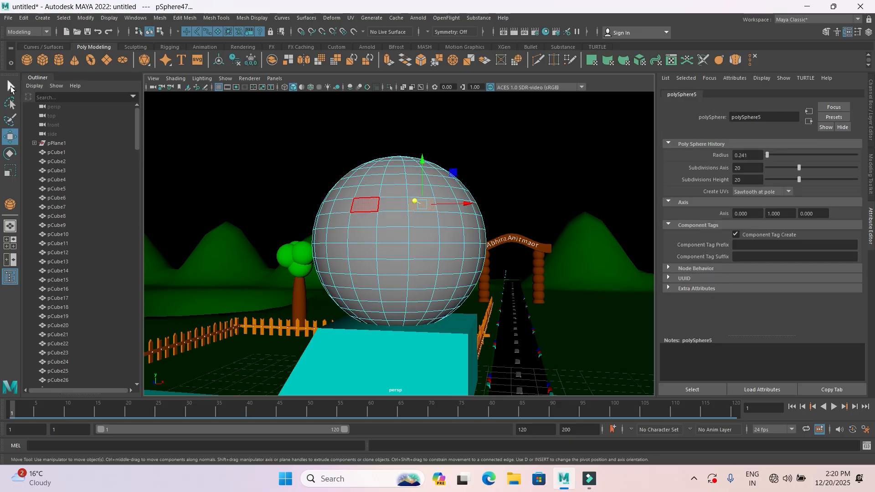
pyautogui.doubleClick(394, 200)
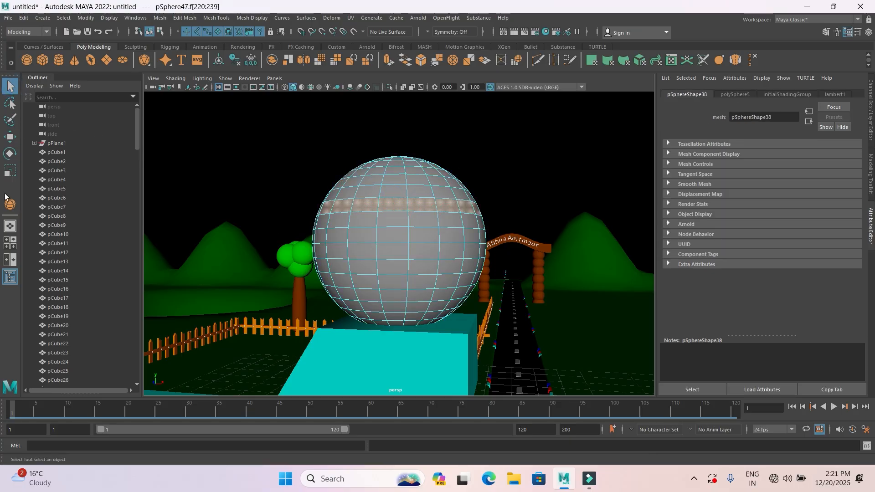
pyautogui.click(10, 171)
pyautogui.moveTo(397, 209); pyautogui.dragTo(350, 221)
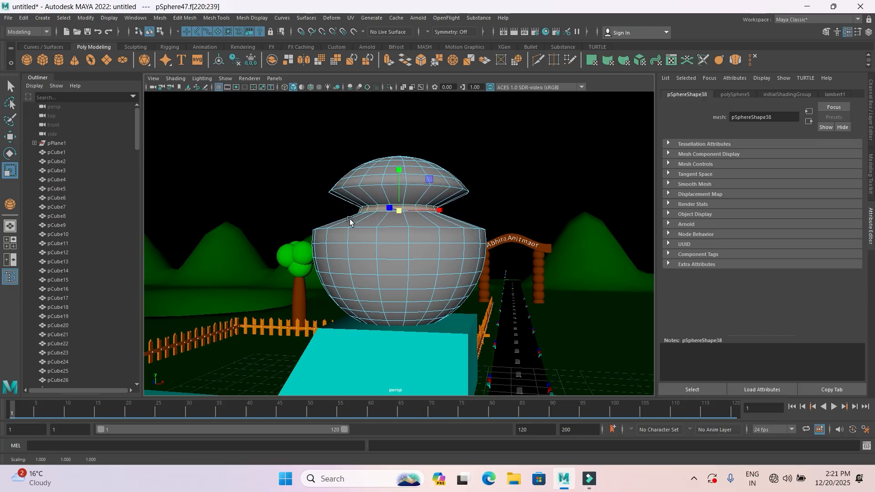
# Select the face loop just below the sphere's middle and scale it inward to about 0.527
pyautogui.click(391, 268)
pyautogui.keyDown('shift'); pyautogui.doubleClick(360, 266); pyautogui.keyUp('shift')
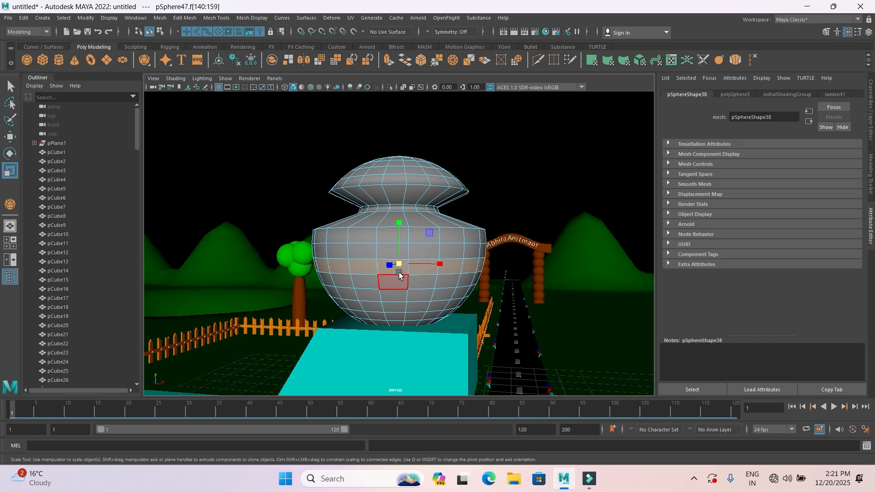
pyautogui.keyDown('shift'); pyautogui.moveTo(393, 267); pyautogui.dragTo(344, 269); pyautogui.keyUp('shift')
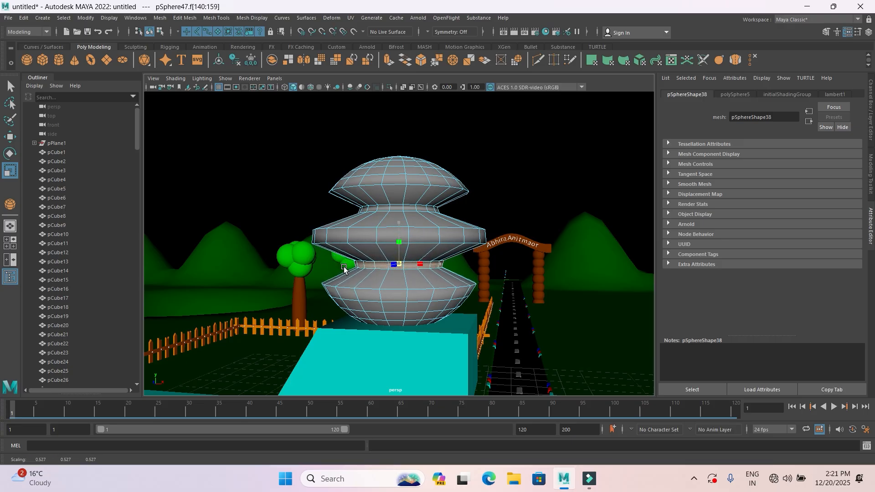
# Scale in the face loop near the sphere's base and return the finished insulator shape to object mode
pyautogui.click(406, 318)
pyautogui.keyDown('shift'); pyautogui.doubleClick(392, 319); pyautogui.keyUp('shift')
pyautogui.keyDown('shift'); pyautogui.moveTo(399, 310); pyautogui.dragTo(389, 310); pyautogui.keyUp('shift')
pyautogui.moveTo(394, 308); pyautogui.dragTo(435, 228, button='right')
pyautogui.click(531, 158)
pyautogui.scroll(-5, 514, 196)
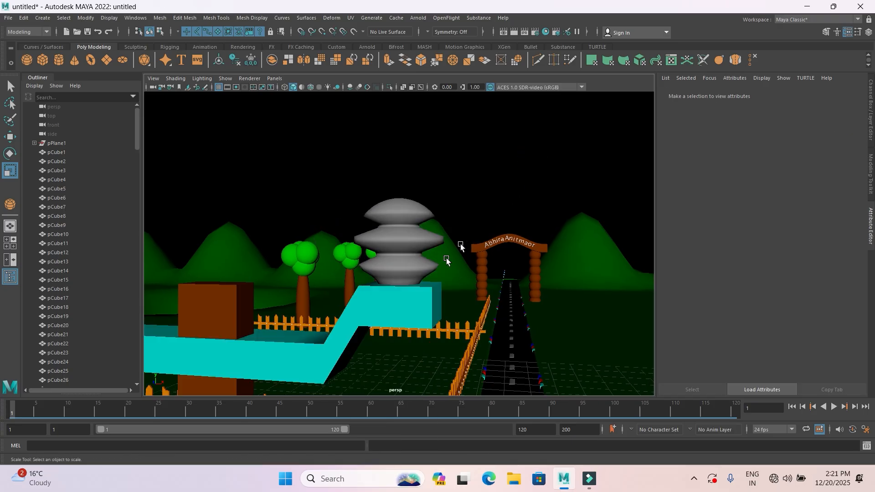
# Duplicate the finished insulator along the crossbar and place the copy on top of the opposite raised end
pyautogui.scroll(-5, 418, 283)
pyautogui.keyDown('alt'); pyautogui.moveTo(375, 302); pyautogui.dragTo(344, 334); pyautogui.keyUp('alt')
pyautogui.keyDown('alt'); pyautogui.moveTo(344, 334); pyautogui.dragTo(372, 295, button='middle'); pyautogui.keyUp('alt')
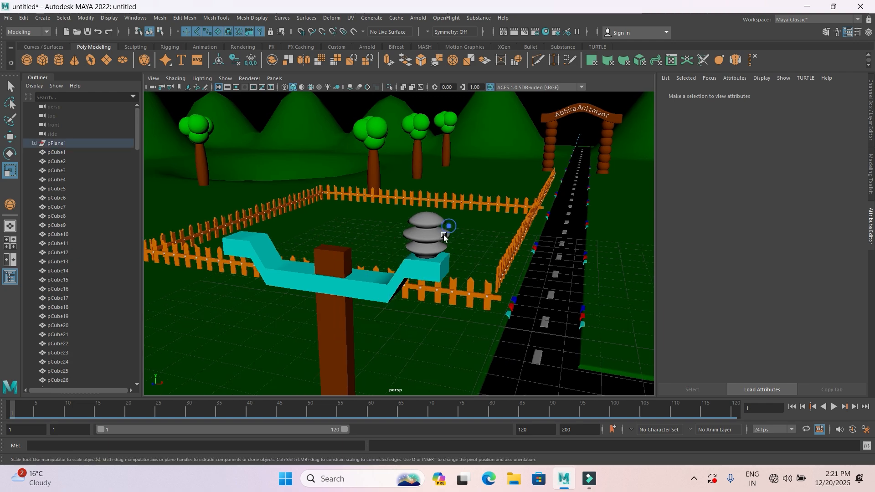
pyautogui.click(446, 229)
pyautogui.click(6, 139)
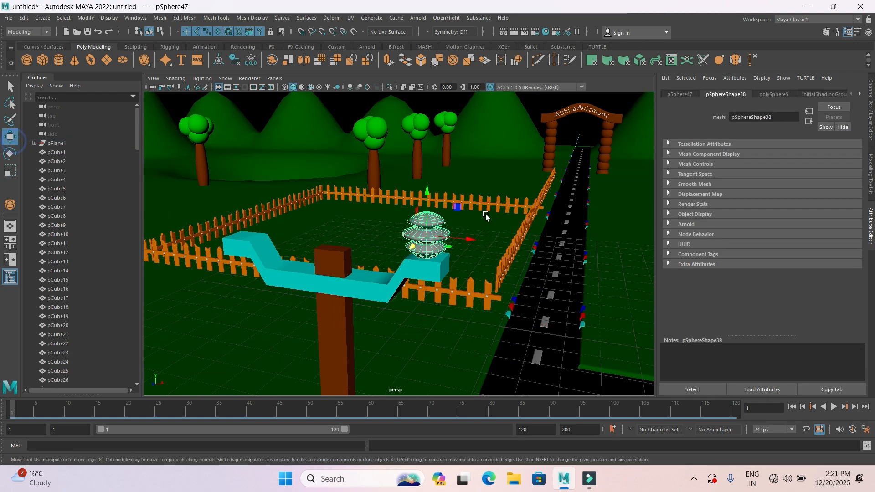
pyautogui.moveTo(464, 241); pyautogui.dragTo(275, 246)
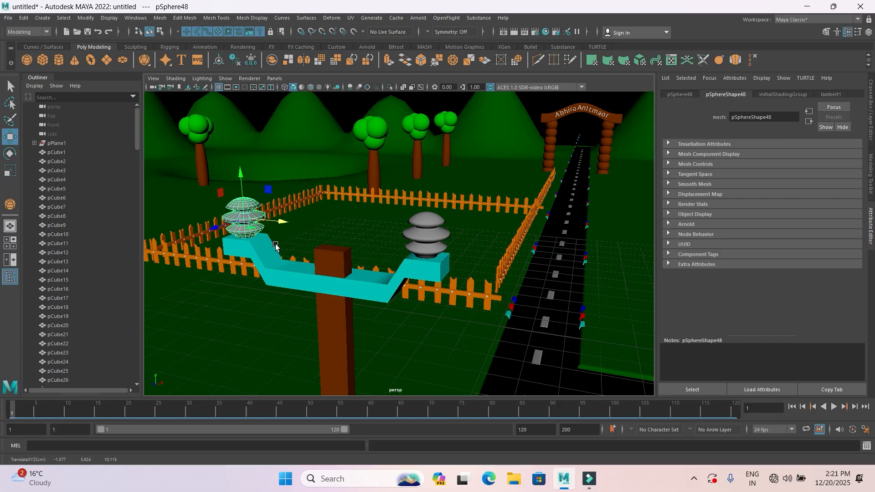
pyautogui.keyDown('alt'); pyautogui.moveTo(336, 260); pyautogui.dragTo(485, 230); pyautogui.keyUp('alt')
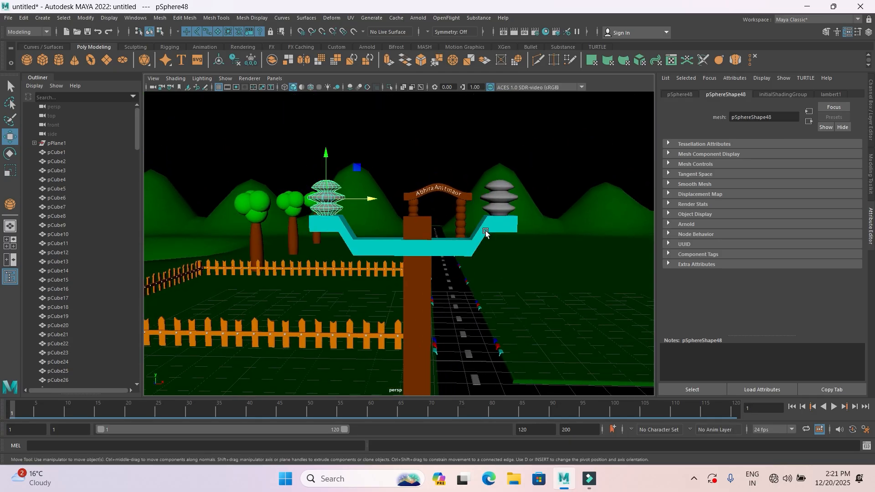
pyautogui.click(596, 144)
# Select both insulators together with the pole and crossbar and combine them into a single mesh
pyautogui.keyDown('alt'); pyautogui.moveTo(381, 222); pyautogui.dragTo(454, 246); pyautogui.keyUp('alt')
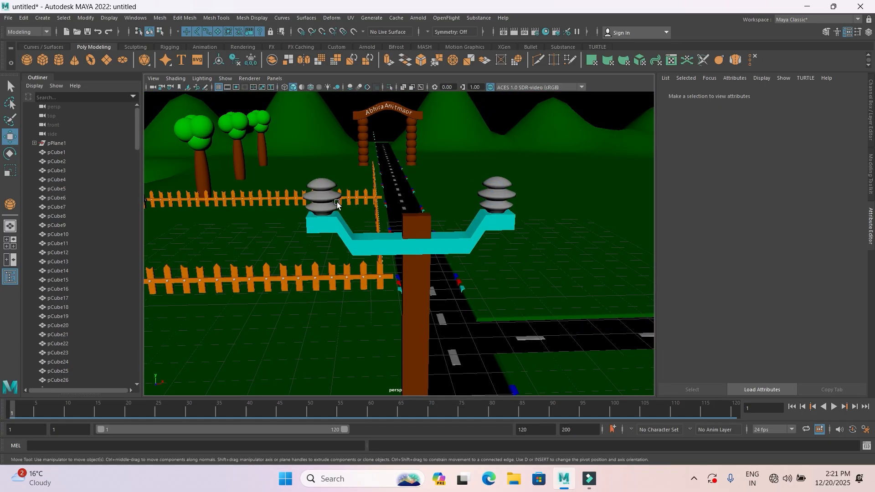
pyautogui.click(497, 193)
pyautogui.keyDown('shift'); pyautogui.click(331, 198); pyautogui.keyUp('shift')
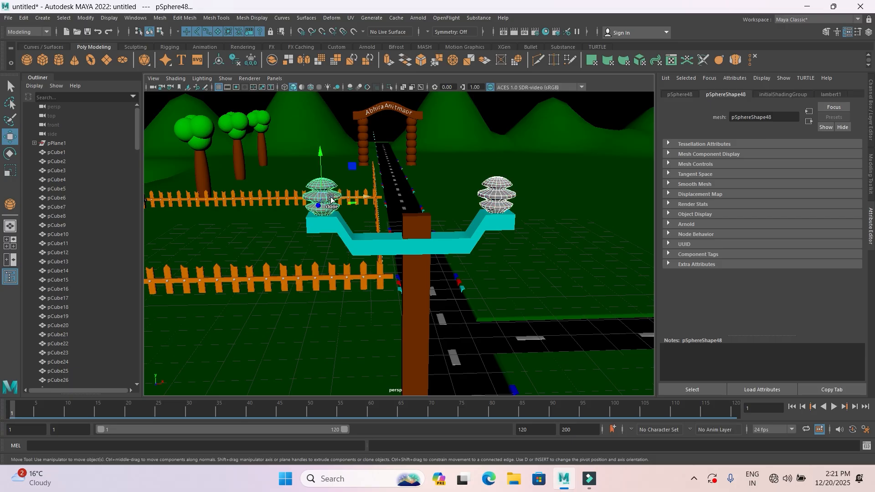
pyautogui.click(384, 245)
pyautogui.keyDown('alt'); pyautogui.moveTo(498, 222); pyautogui.dragTo(370, 286); pyautogui.keyUp('alt')
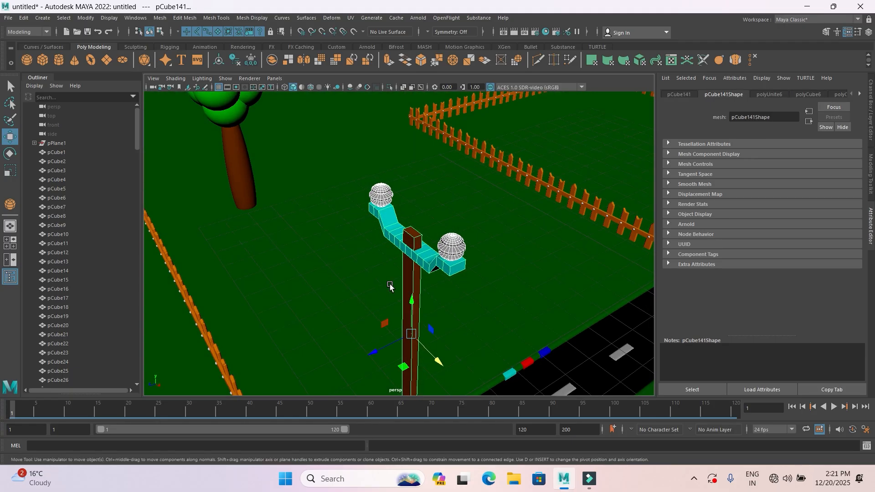
pyautogui.scroll(-5, 392, 286)
pyautogui.keyDown('alt'); pyautogui.moveTo(425, 298); pyautogui.dragTo(341, 274, button='middle'); pyautogui.keyUp('alt')
pyautogui.keyDown('alt'); pyautogui.moveTo(342, 273); pyautogui.dragTo(350, 271); pyautogui.keyUp('alt')
pyautogui.keyDown('alt'); pyautogui.moveTo(350, 272); pyautogui.dragTo(385, 261, button='middle'); pyautogui.keyUp('alt')
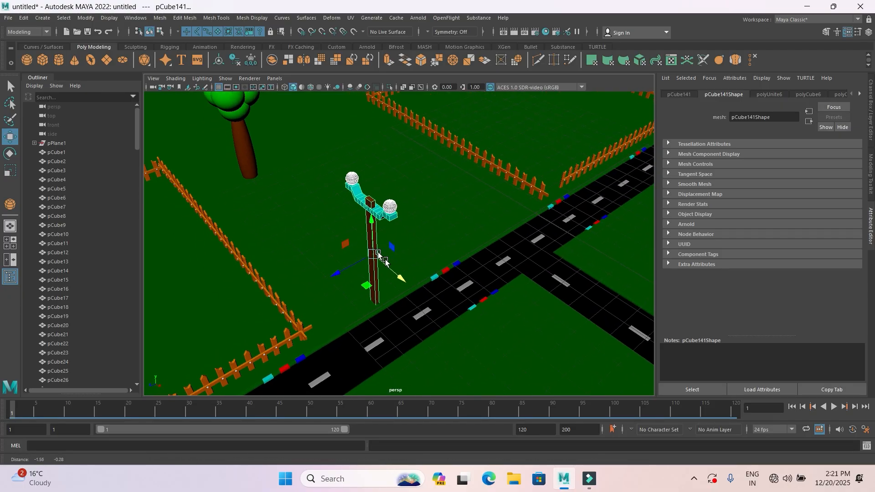
pyautogui.click(161, 18)
pyautogui.click(183, 52)
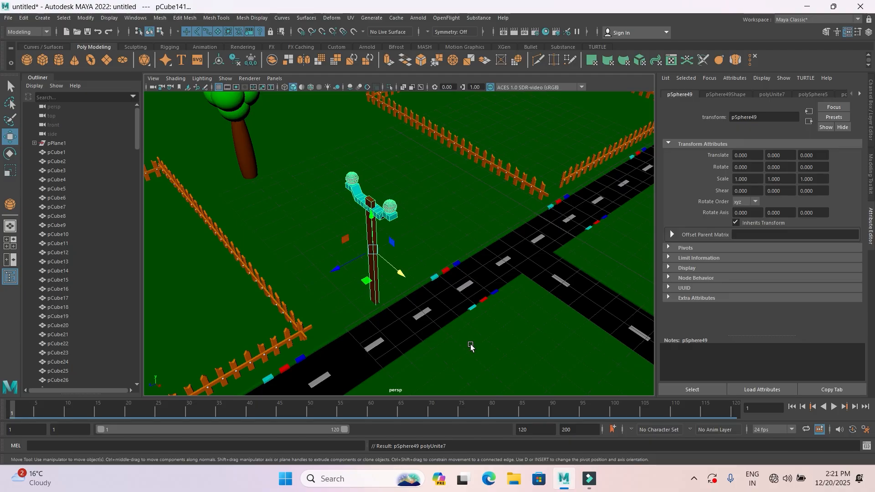
# Lower the combined utility pole to a Y translation of about -0.363 so its base sits in the ground
pyautogui.scroll(3, 473, 351)
pyautogui.click(482, 356)
pyautogui.scroll(-4, 476, 351)
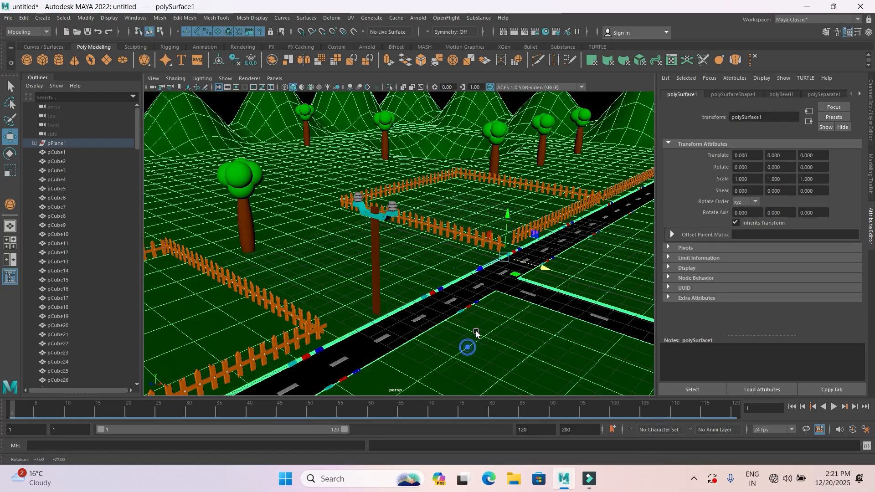
pyautogui.click(385, 230)
pyautogui.keyDown('alt'); pyautogui.moveTo(390, 252); pyautogui.dragTo(398, 315); pyautogui.keyUp('alt')
pyautogui.scroll(3, 400, 316)
pyautogui.scroll(-3, 400, 316)
pyautogui.keyDown('alt'); pyautogui.moveTo(406, 329); pyautogui.dragTo(403, 301, button='middle'); pyautogui.keyUp('alt')
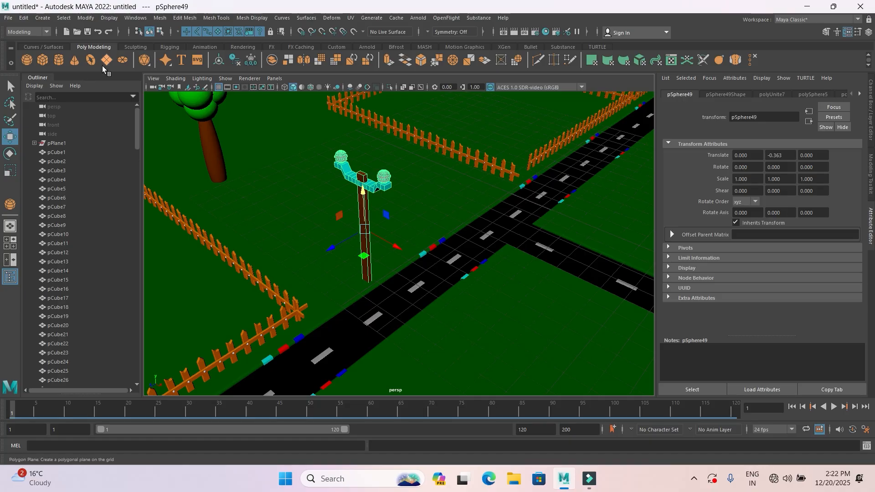
# Create a thin upright polygon cylinder beside the pole's base, with radius about 0.048 and height about 10.09
pyautogui.click(59, 64)
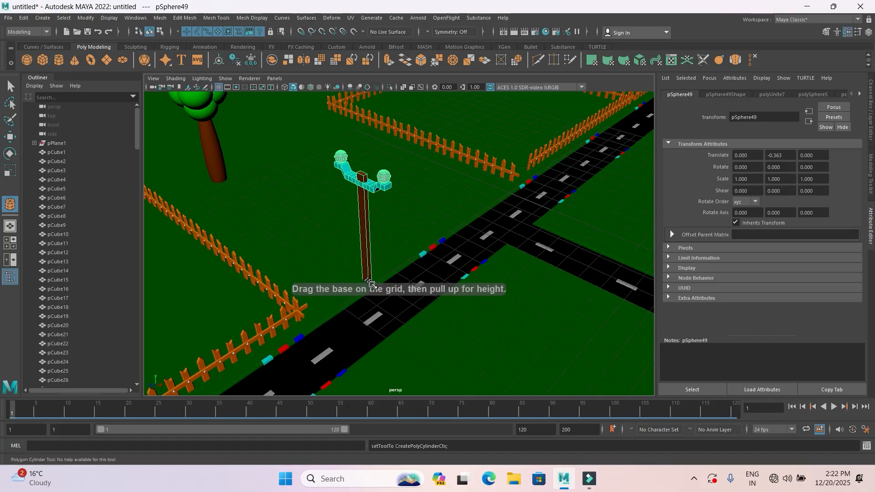
pyautogui.moveTo(377, 277); pyautogui.dragTo(378, 277)
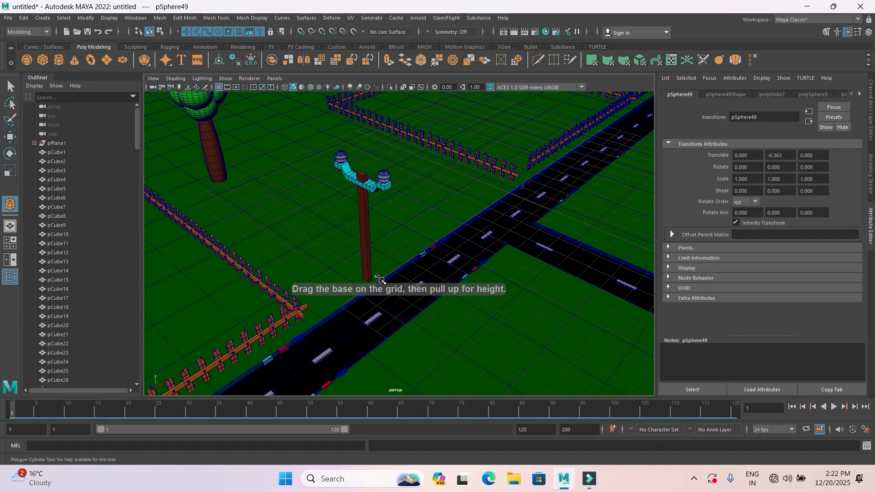
pyautogui.moveTo(377, 276); pyautogui.dragTo(367, 15)
pyautogui.press('w')
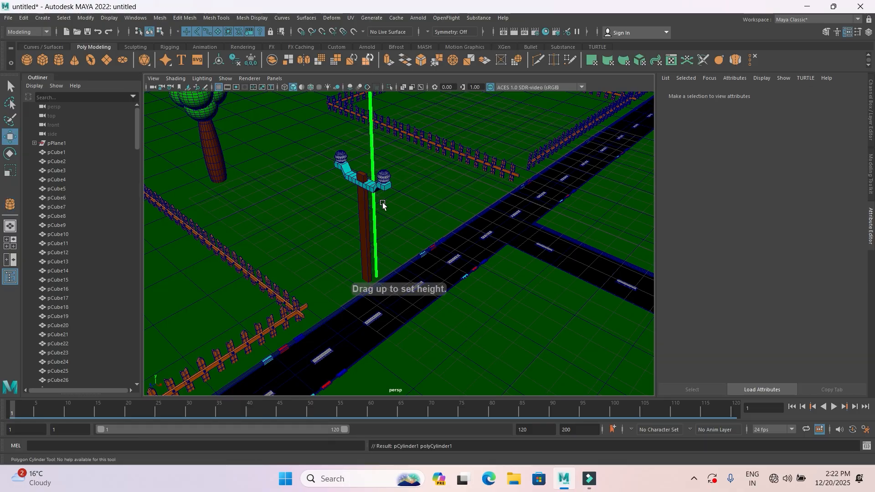
pyautogui.scroll(-4, 383, 205)
pyautogui.keyDown('alt'); pyautogui.moveTo(362, 213); pyautogui.dragTo(394, 261); pyautogui.keyUp('alt')
pyautogui.scroll(4, 210, 241)
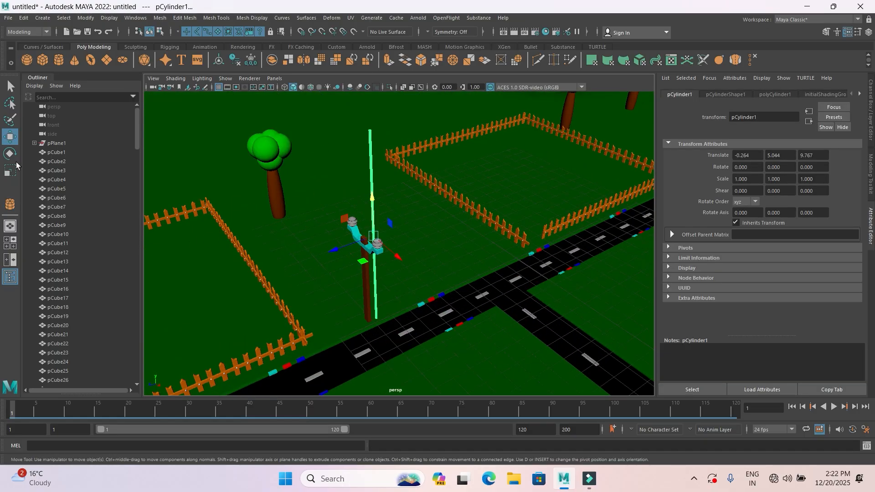
# Set the thin cylinder's axis subdivisions to 8 and its height subdivisions to 50
pyautogui.scroll(6, 346, 273)
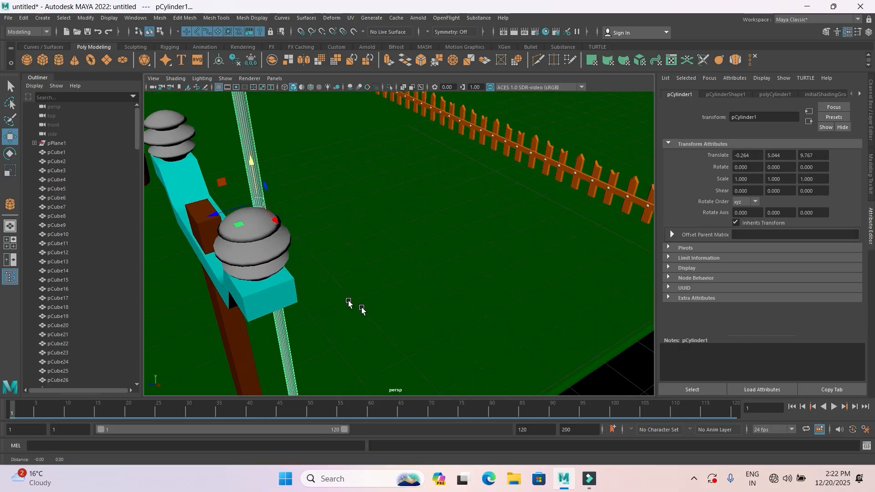
pyautogui.scroll(-3, 361, 310)
pyautogui.click(870, 136)
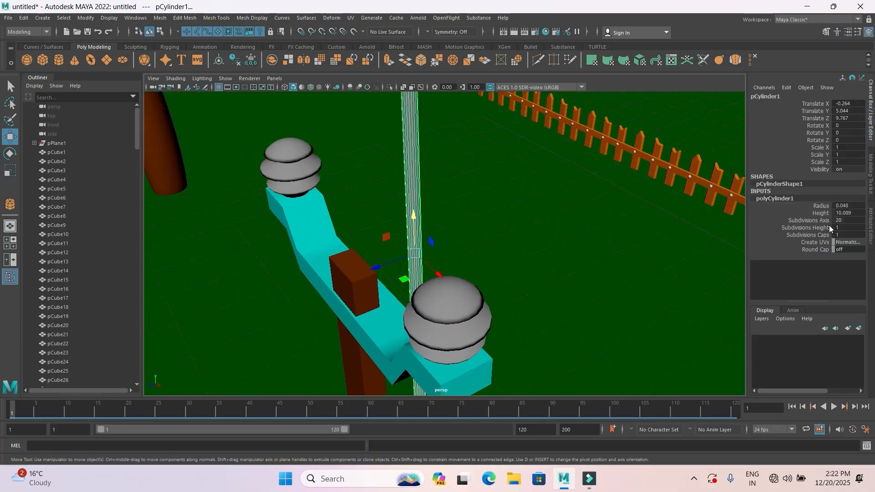
pyautogui.click(823, 220)
pyautogui.moveTo(647, 232); pyautogui.dragTo(594, 241, button='middle')
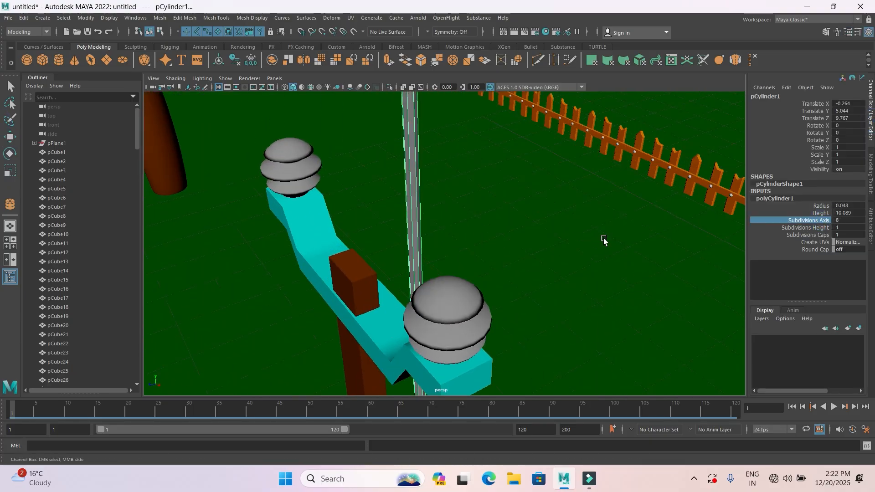
pyautogui.click(815, 227)
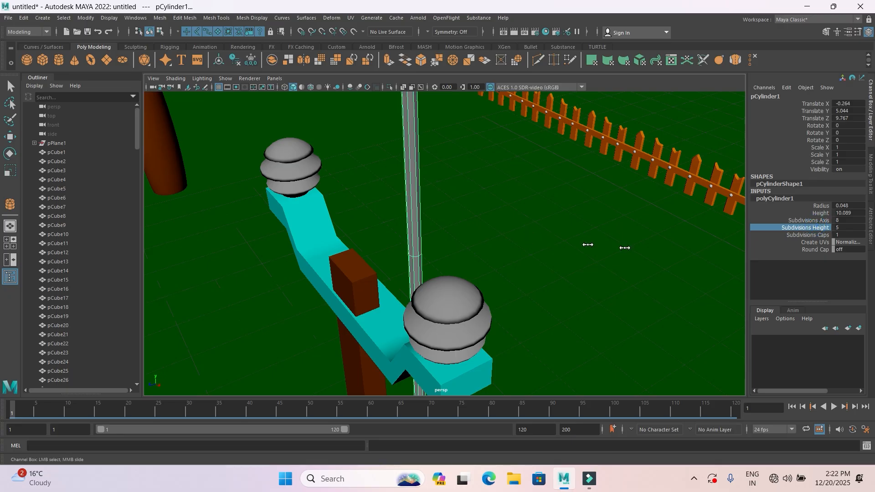
pyautogui.scroll(-3, 471, 251)
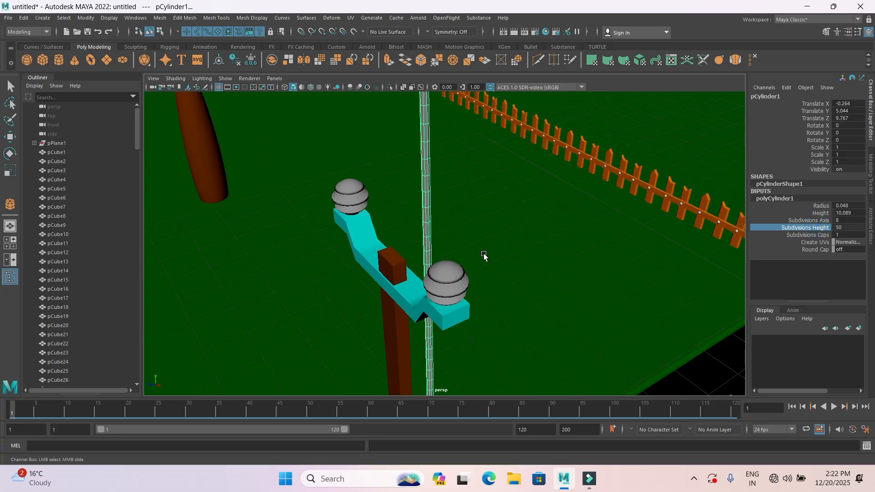
# Rotate the thin cylinder to 90 degrees on X and slide it along Z to about 5.43, toward the far enclosure
pyautogui.click(10, 153)
pyautogui.scroll(-3, 422, 221)
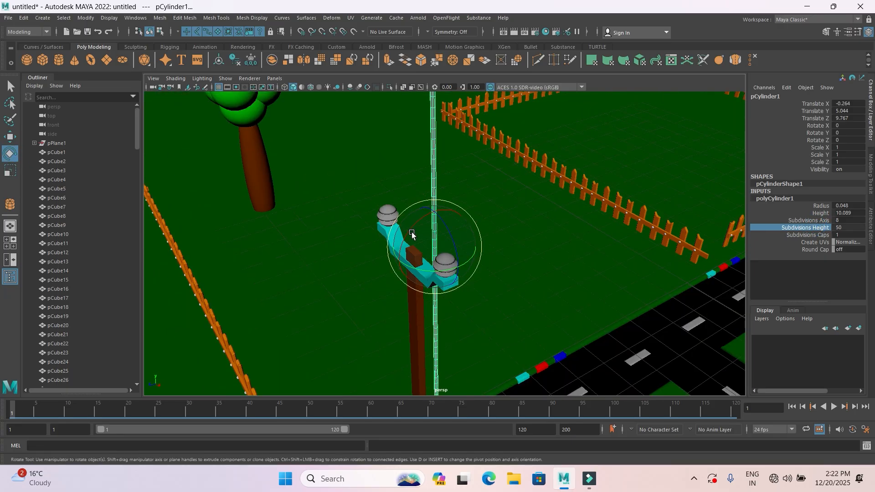
pyautogui.moveTo(428, 220); pyautogui.dragTo(401, 240)
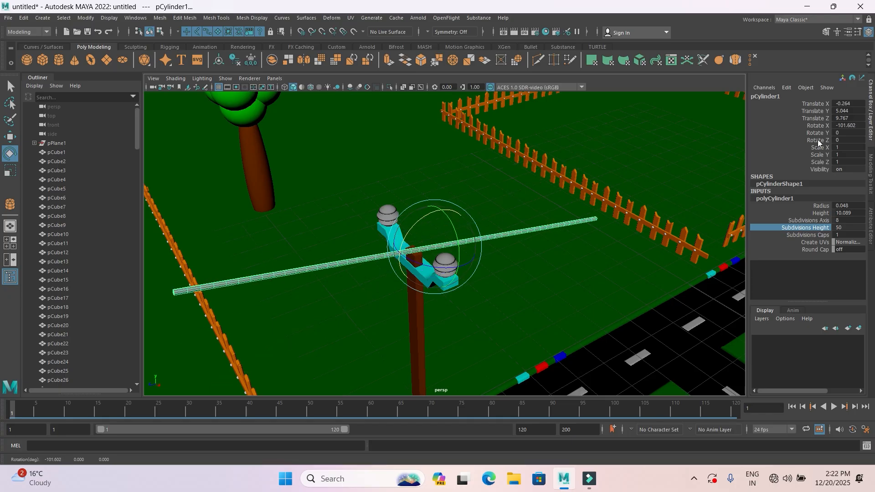
pyautogui.click(846, 132)
pyautogui.doubleClick(851, 125)
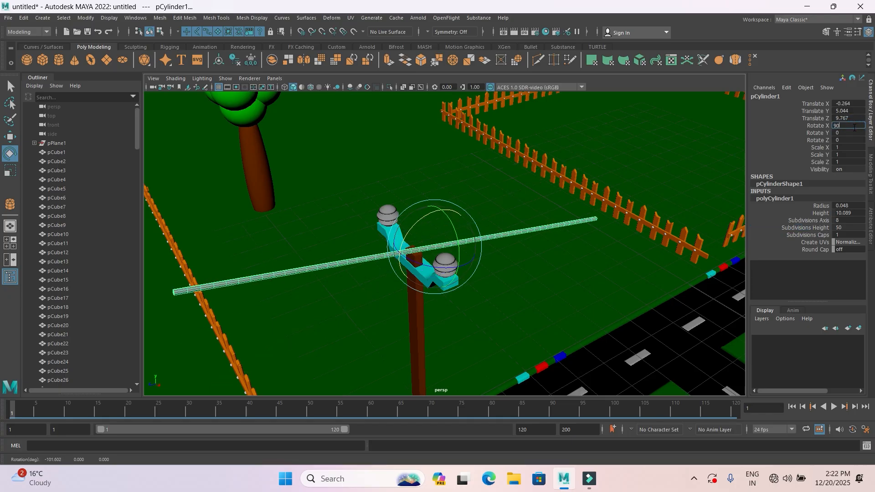
pyautogui.press('Return')
pyautogui.click(10, 136)
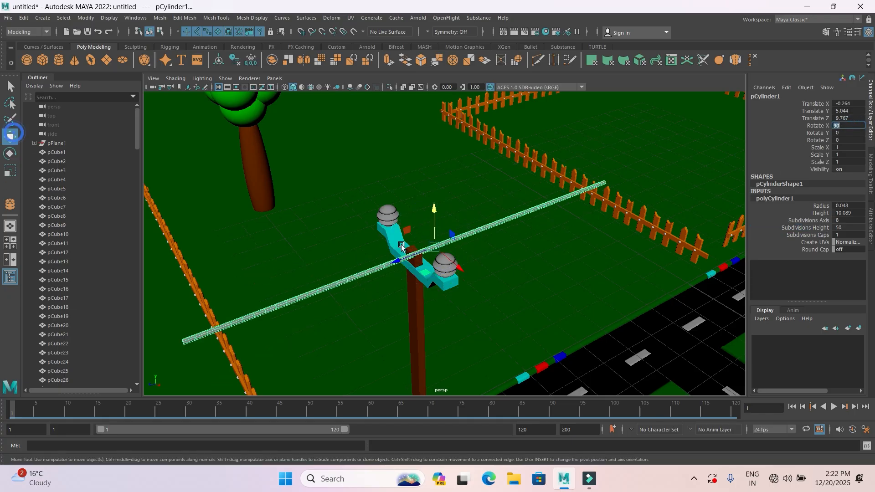
pyautogui.moveTo(517, 250); pyautogui.dragTo(639, 221, button='middle')
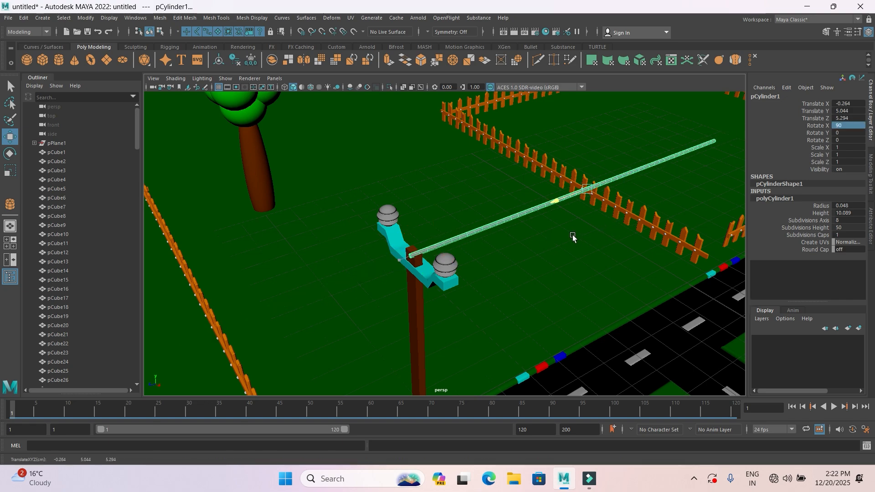
# Scale the horizontal cylinder down uniformly to about 0.635
pyautogui.click(10, 171)
pyautogui.moveTo(579, 231); pyautogui.dragTo(539, 221)
pyautogui.moveTo(584, 190); pyautogui.dragTo(552, 193)
pyautogui.hotkey('ctrl', 'z')
pyautogui.hotkey('ctrl', 'z')
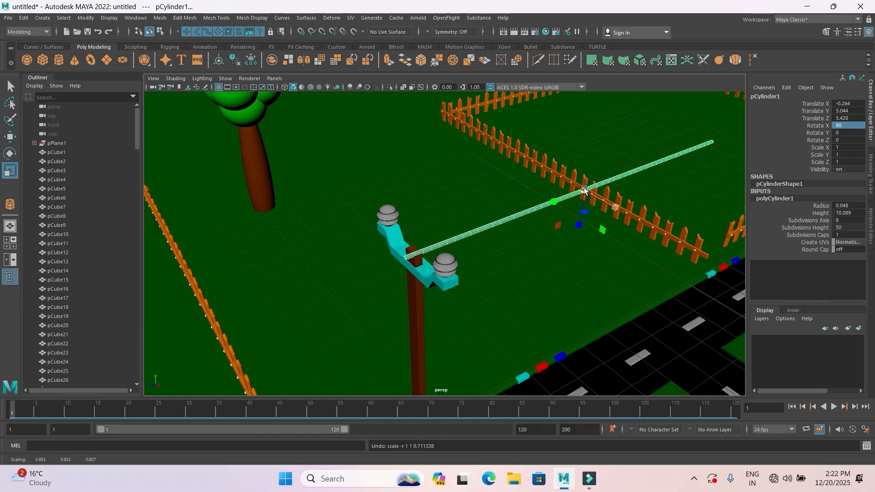
pyautogui.moveTo(583, 189); pyautogui.dragTo(486, 200)
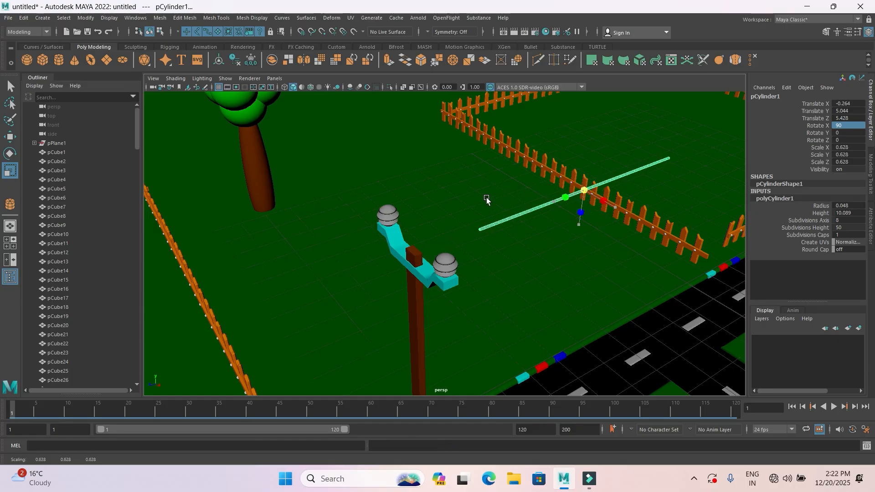
# Move the wire cylinder to the insulator nearest the road, at about X 0.87, Y 5.27, Z 7.48
pyautogui.press('w')
pyautogui.moveTo(556, 204); pyautogui.dragTo(511, 222, button='middle')
pyautogui.moveTo(546, 173); pyautogui.dragTo(551, 201)
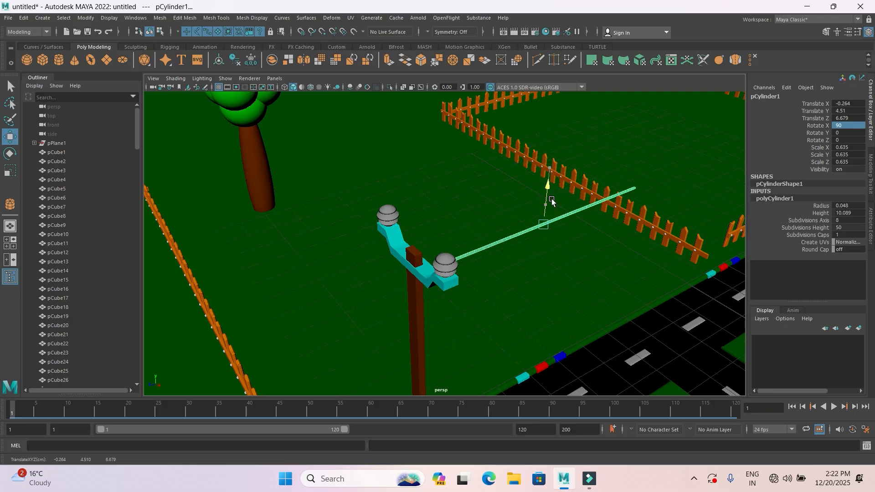
pyautogui.moveTo(572, 241)
pyautogui.mouseDown()
pyautogui.moveTo(590, 253)
pyautogui.moveTo(573, 243)
pyautogui.mouseUp()
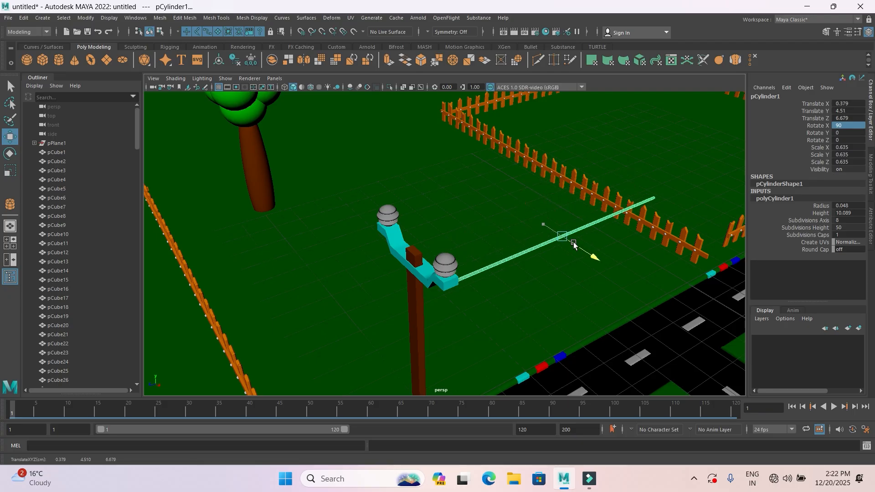
pyautogui.moveTo(564, 209); pyautogui.dragTo(566, 172)
pyautogui.moveTo(542, 268)
pyautogui.keyDown('alt'); pyautogui.mouseDown()
pyautogui.moveTo(531, 278)
pyautogui.moveTo(537, 196)
pyautogui.moveTo(559, 188)
pyautogui.moveTo(576, 197)
pyautogui.moveTo(568, 190)
pyautogui.moveTo(578, 230)
pyautogui.moveTo(548, 229)
pyautogui.moveTo(533, 240)
pyautogui.moveTo(535, 260)
pyautogui.mouseUp(); pyautogui.keyUp('alt')
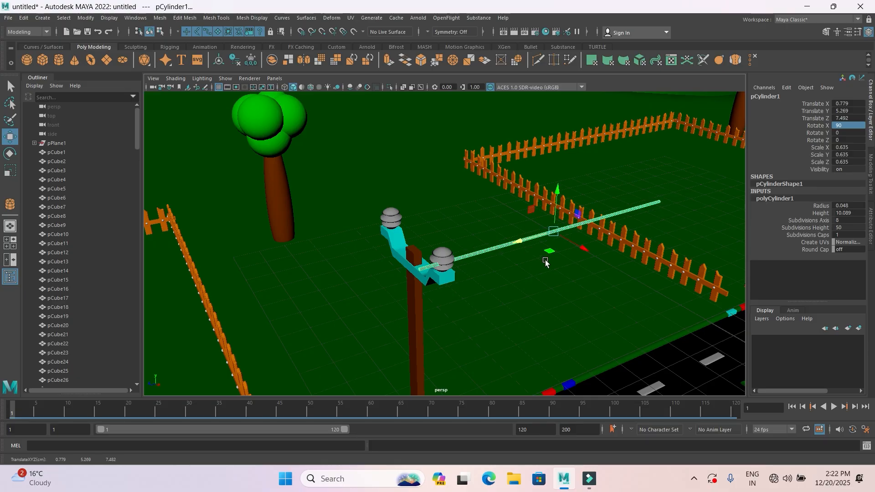
pyautogui.moveTo(584, 250); pyautogui.dragTo(582, 249)
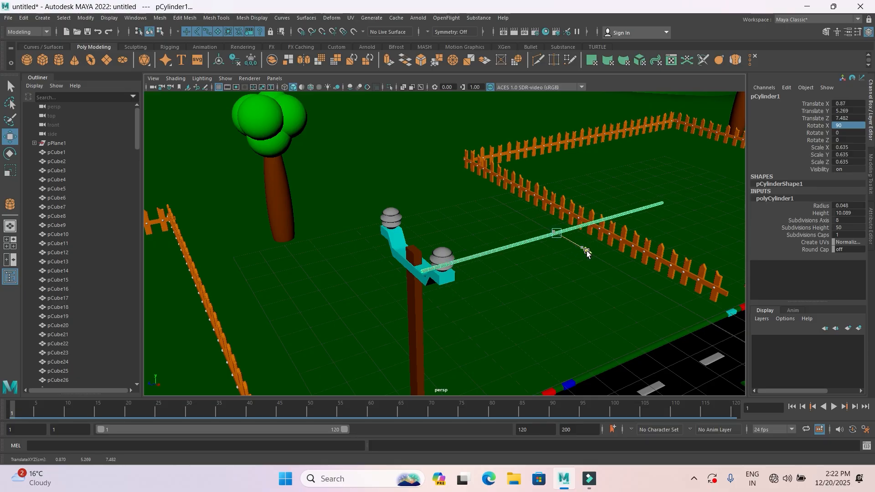
# Fine-tune the wire's position at the insulator nearest the road to about X 0.76, Y 5.194, Z 7.026
pyautogui.keyDown('alt'); pyautogui.moveTo(554, 279); pyautogui.dragTo(571, 267); pyautogui.keyUp('alt')
pyautogui.scroll(5, 531, 279)
pyautogui.keyDown('alt'); pyautogui.moveTo(571, 267); pyautogui.dragTo(464, 312, button='middle'); pyautogui.keyUp('alt')
pyautogui.moveTo(588, 195); pyautogui.dragTo(589, 206)
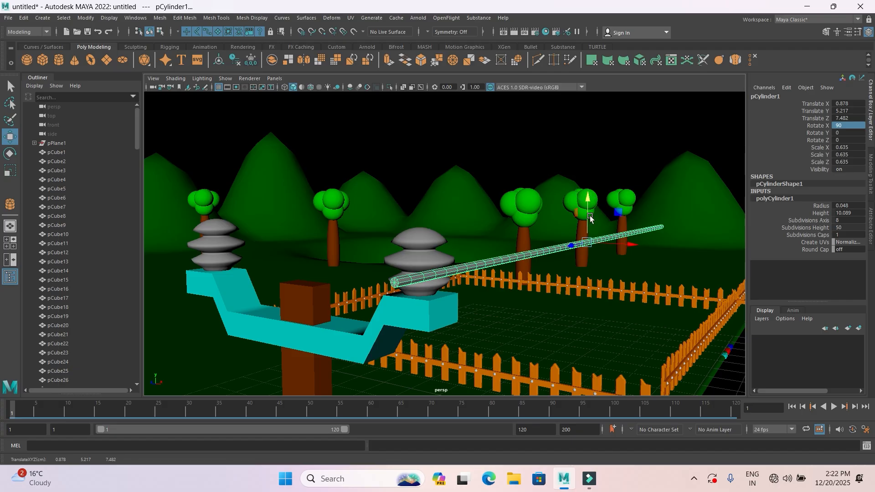
pyautogui.moveTo(620, 245); pyautogui.dragTo(619, 244)
pyautogui.moveTo(576, 197); pyautogui.dragTo(574, 199)
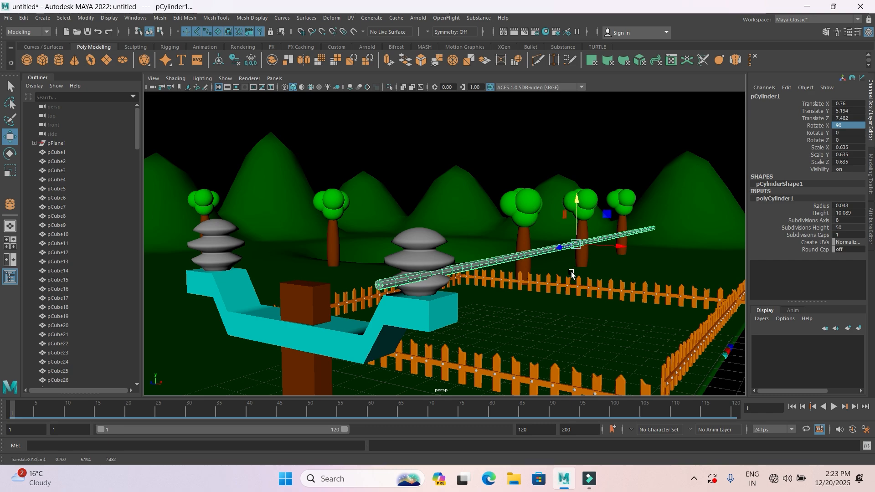
pyautogui.scroll(-5, 505, 300)
pyautogui.keyDown('alt'); pyautogui.moveTo(505, 300); pyautogui.dragTo(490, 282); pyautogui.keyUp('alt')
pyautogui.moveTo(509, 249); pyautogui.dragTo(533, 248)
# Bend the wire into a sag by pulling a section of vertices near its middle downward with soft selection
pyautogui.keyDown('alt'); pyautogui.moveTo(496, 279); pyautogui.dragTo(416, 213); pyautogui.keyUp('alt')
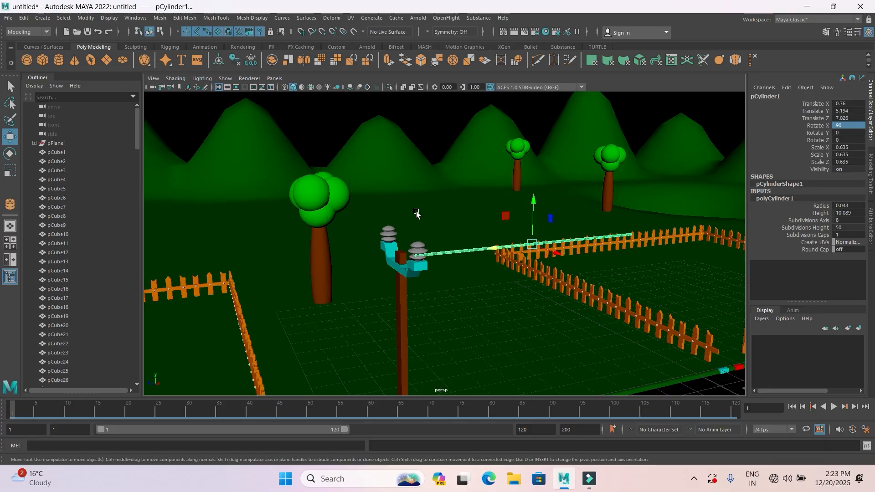
pyautogui.keyDown('alt'); pyautogui.moveTo(506, 258); pyautogui.dragTo(381, 274); pyautogui.keyUp('alt')
pyautogui.rightClick(380, 273)
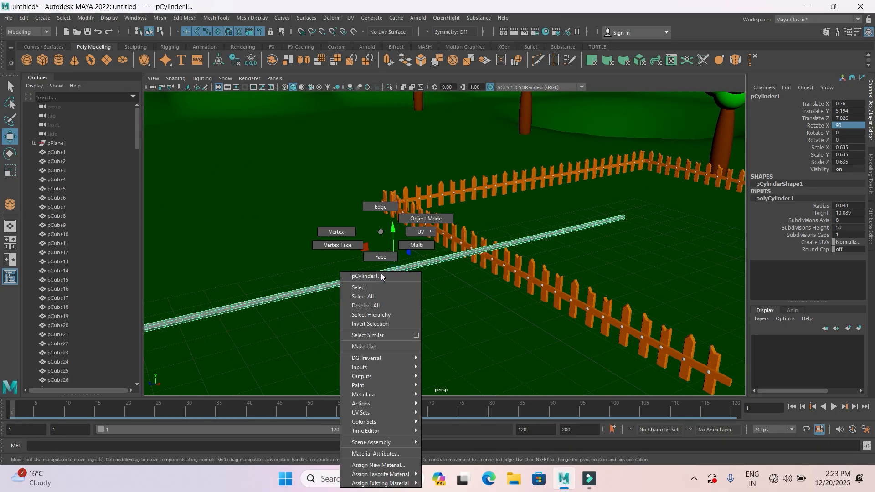
pyautogui.click(336, 231)
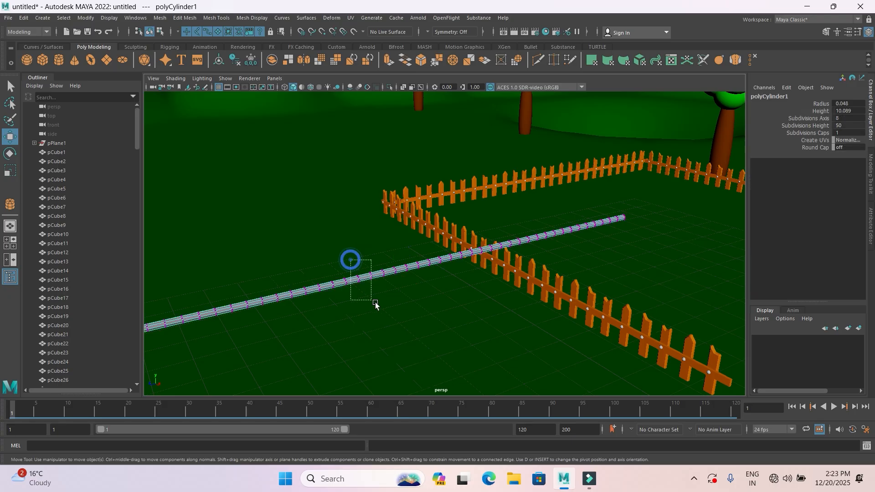
pyautogui.moveTo(351, 255); pyautogui.dragTo(381, 303)
pyautogui.scroll(-4, 381, 304)
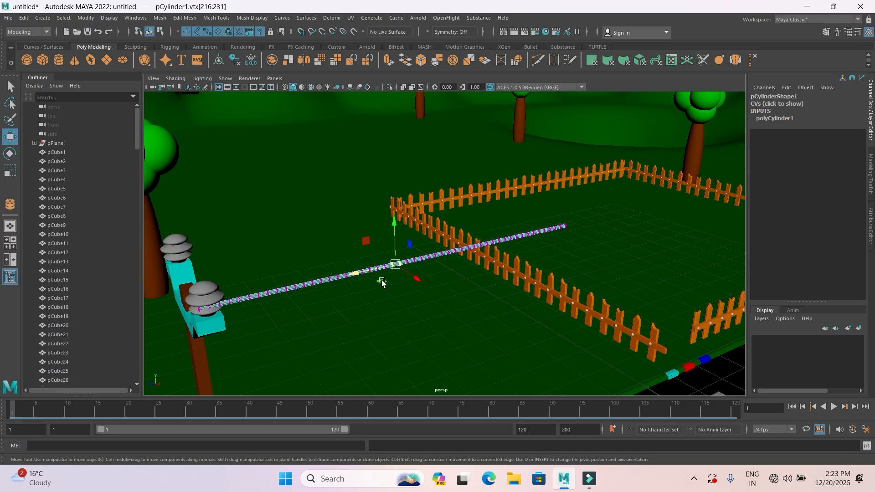
pyautogui.press('b')
pyautogui.moveTo(382, 282); pyautogui.dragTo(428, 303)
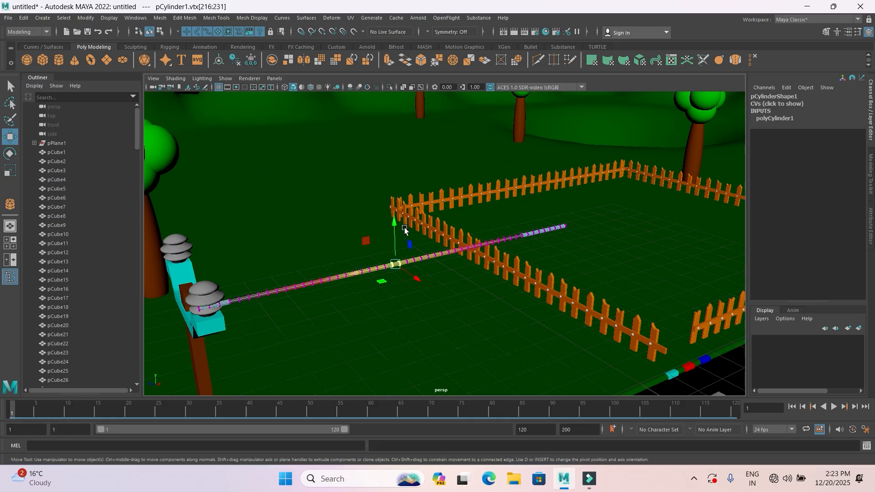
pyautogui.moveTo(395, 225)
pyautogui.mouseDown()
pyautogui.moveTo(394, 245)
pyautogui.moveTo(390, 236)
pyautogui.mouseUp()
pyautogui.moveTo(393, 275); pyautogui.dragTo(420, 227, button='right')
pyautogui.scroll(-2, 435, 246)
# Duplicate the sagging wire across to the other insulator and assign a new Lambert material to both wires
pyautogui.keyDown('alt'); pyautogui.moveTo(431, 303); pyautogui.dragTo(448, 322); pyautogui.keyUp('alt')
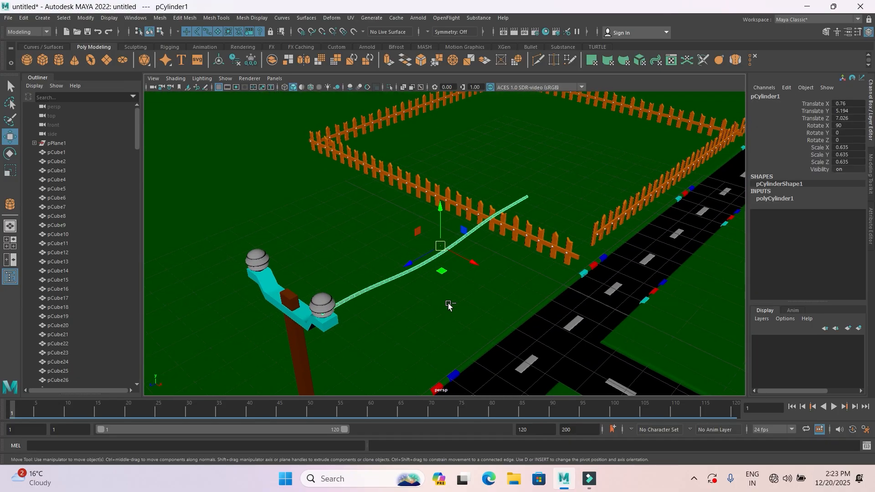
pyautogui.moveTo(471, 262)
pyautogui.keyDown('shift'); pyautogui.mouseDown()
pyautogui.moveTo(387, 235)
pyautogui.moveTo(341, 276)
pyautogui.moveTo(414, 250)
pyautogui.moveTo(428, 255)
pyautogui.moveTo(348, 271)
pyautogui.mouseUp(); pyautogui.keyUp('shift')
pyautogui.keyDown('alt'); pyautogui.moveTo(456, 327); pyautogui.dragTo(368, 275); pyautogui.keyUp('alt')
pyautogui.click(368, 275)
pyautogui.moveTo(369, 276); pyautogui.dragTo(376, 469, button='right')
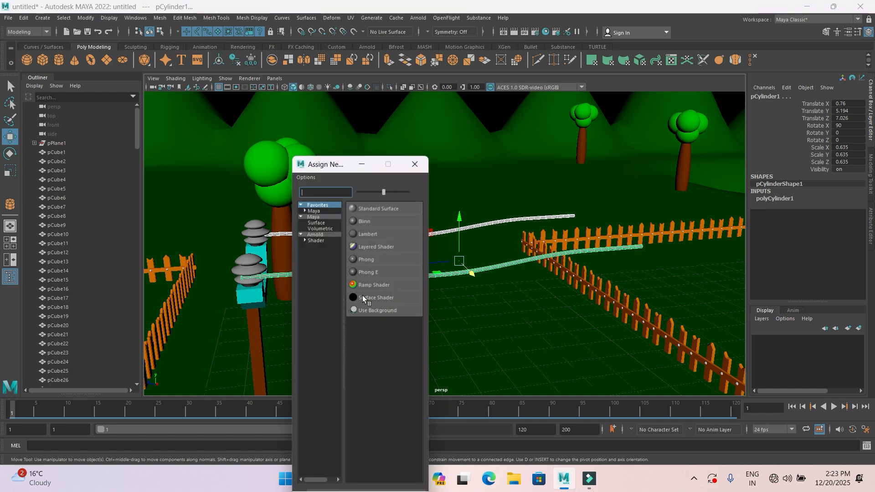
pyautogui.click(365, 234)
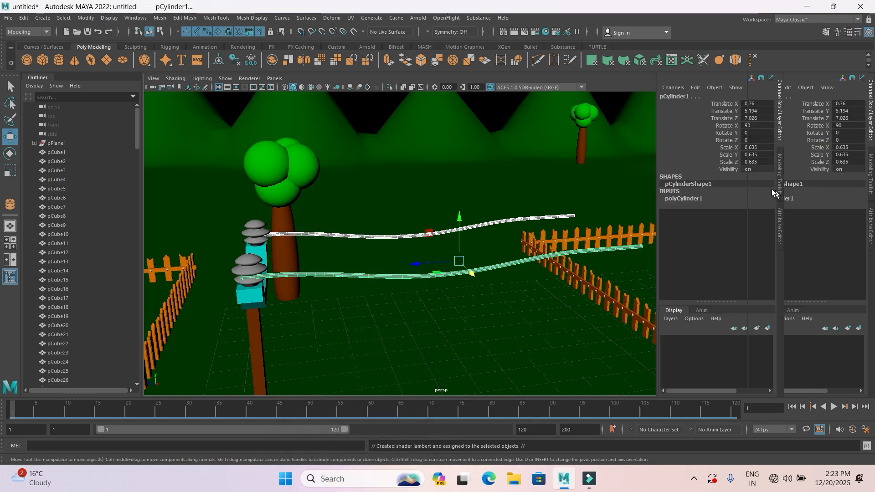
# Set the color of the wires' Lambert material to white after trying magenta
pyautogui.hotkey('ctrl', 'a')
pyautogui.click(808, 95)
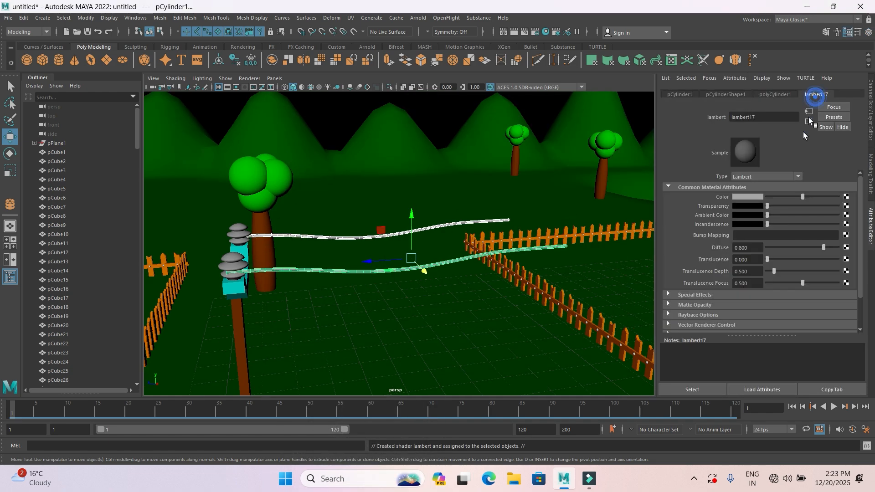
pyautogui.click(751, 196)
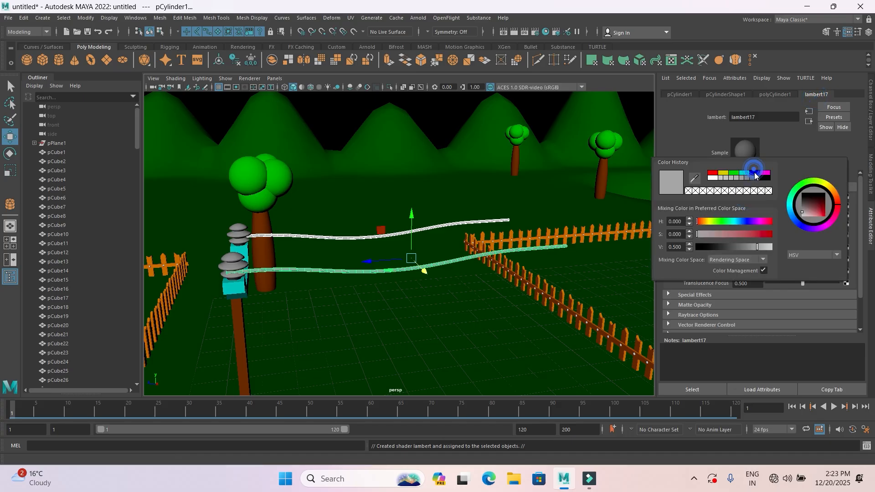
pyautogui.click(755, 173)
pyautogui.click(765, 174)
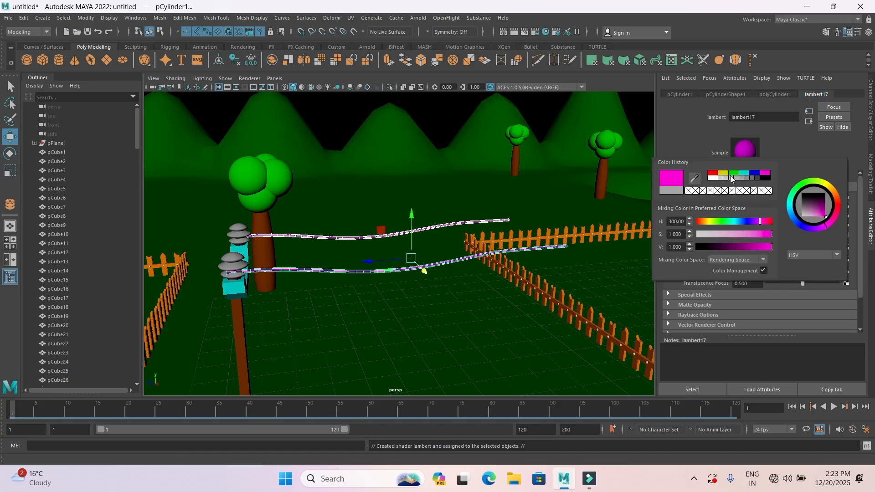
pyautogui.click(711, 178)
pyautogui.click(260, 323)
pyautogui.keyDown('alt'); pyautogui.moveTo(399, 331); pyautogui.dragTo(463, 299); pyautogui.keyUp('alt')
pyautogui.scroll(2, 438, 294)
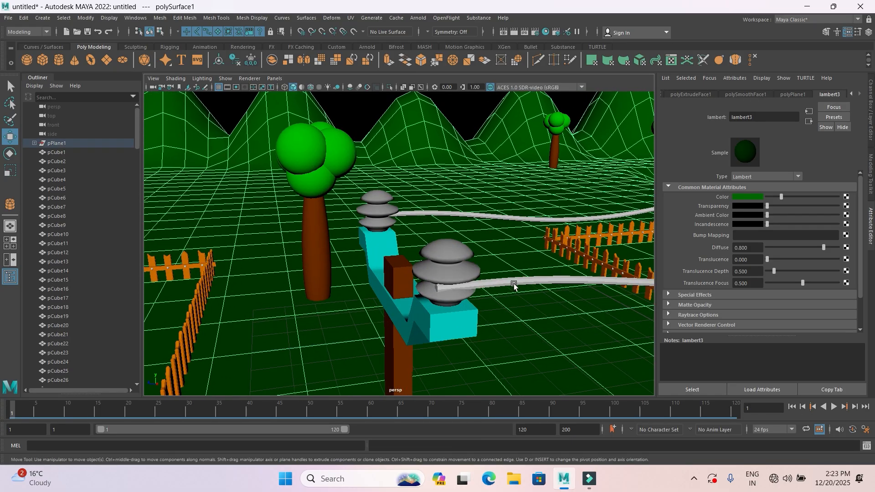
# Select both wires and darken their Lambert material to near-black, with a color value of about 0.029
pyautogui.click(513, 285)
pyautogui.keyDown('shift'); pyautogui.click(460, 215); pyautogui.keyUp('shift')
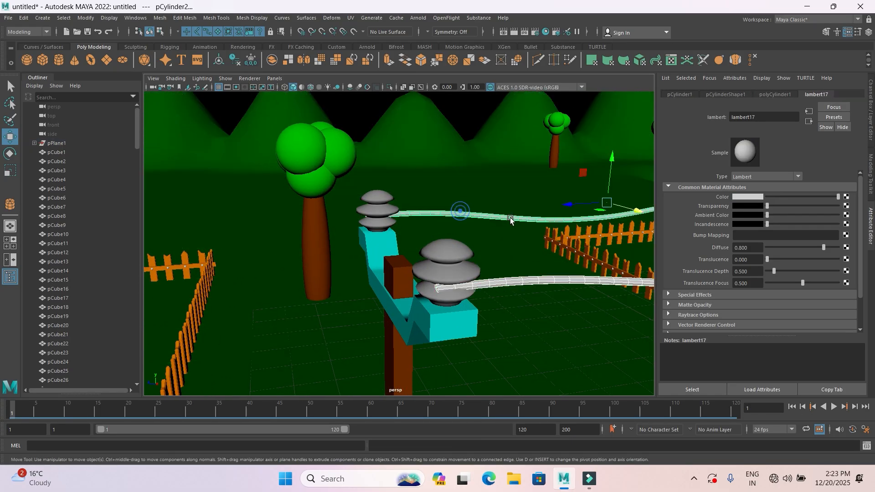
pyautogui.click(746, 197)
pyautogui.click(764, 175)
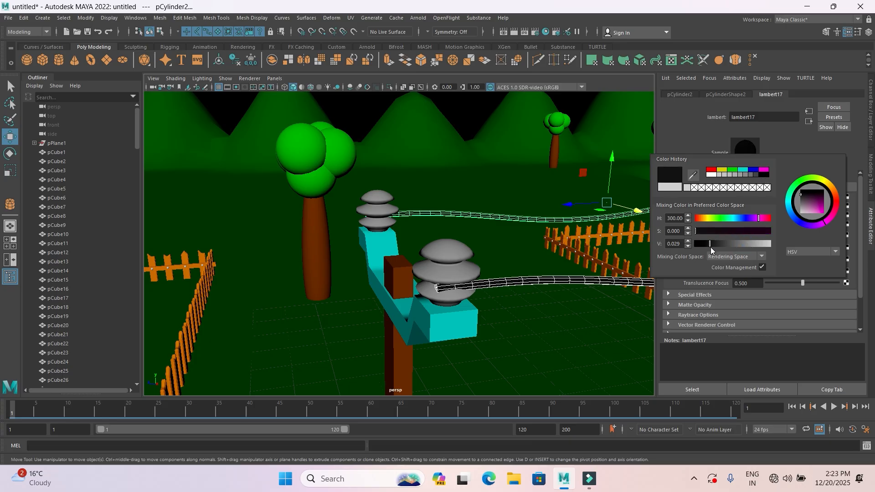
pyautogui.click(403, 351)
# Separate the combined crossarm and insulator mesh at the top of the pole into individual pieces
pyautogui.scroll(-5, 475, 345)
pyautogui.keyDown('alt'); pyautogui.moveTo(462, 337); pyautogui.dragTo(471, 328); pyautogui.keyUp('alt')
pyautogui.scroll(5, 471, 328)
pyautogui.keyDown('alt'); pyautogui.moveTo(457, 336); pyautogui.dragTo(465, 324, button='middle'); pyautogui.keyUp('alt')
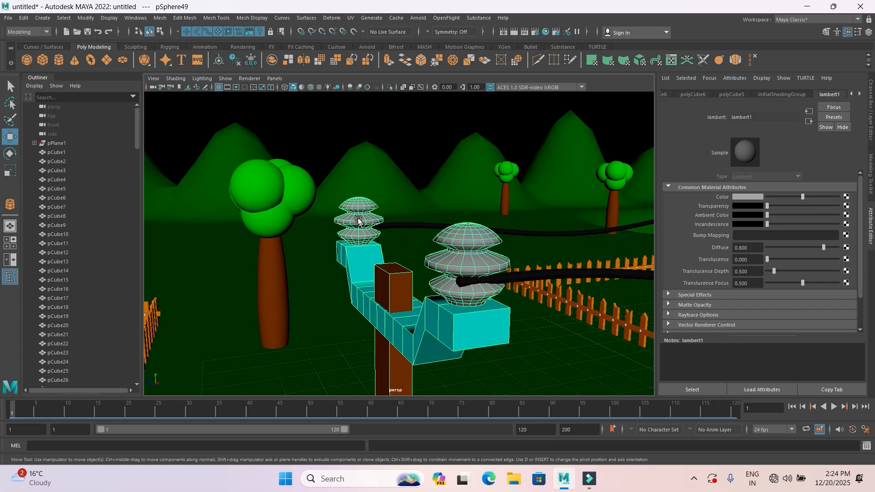
pyautogui.click(355, 215)
pyautogui.click(460, 245)
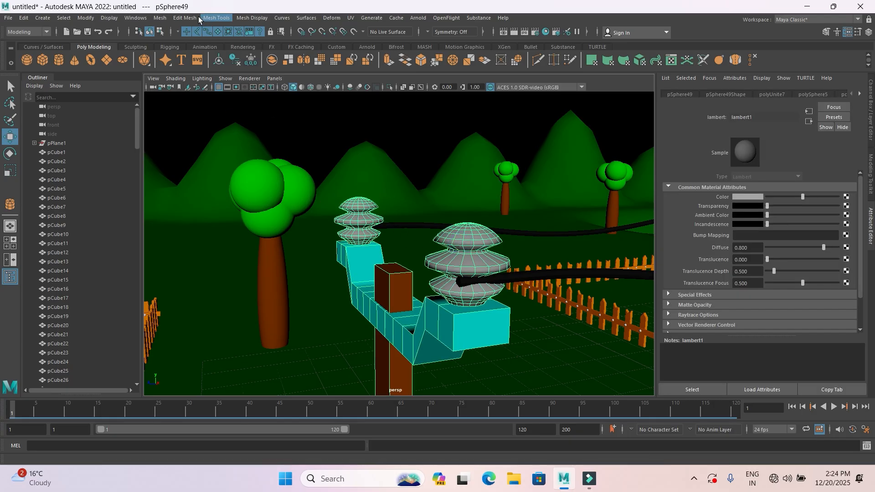
pyautogui.click(159, 17)
pyautogui.click(195, 62)
pyautogui.click(220, 61)
# Select both insulators and assign them a new Lambert material
pyautogui.click(357, 209)
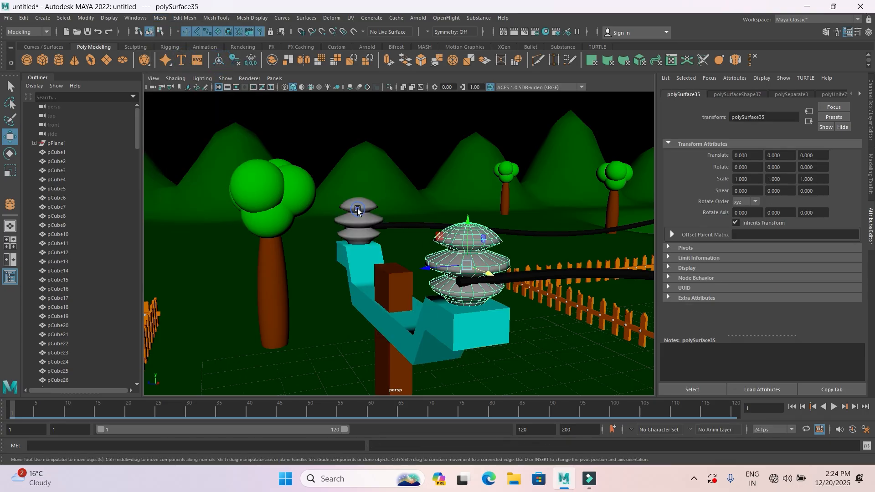
pyautogui.rightClick(360, 209)
pyautogui.click(362, 443)
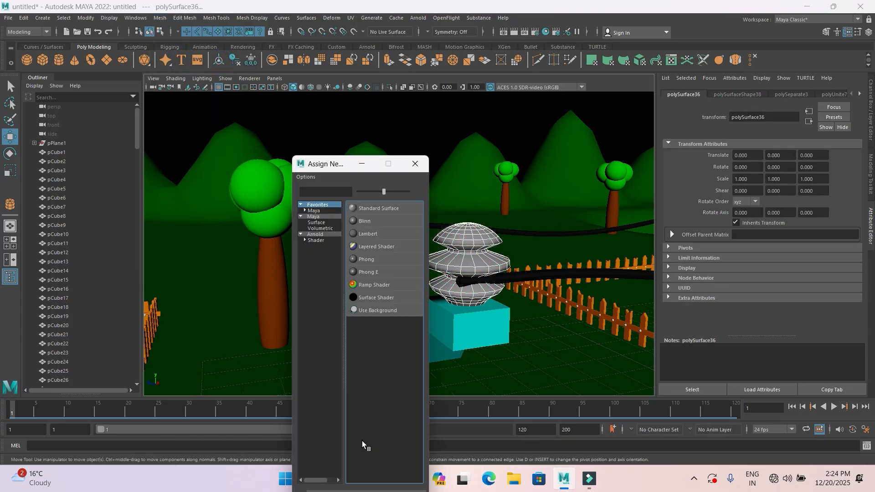
pyautogui.click(367, 234)
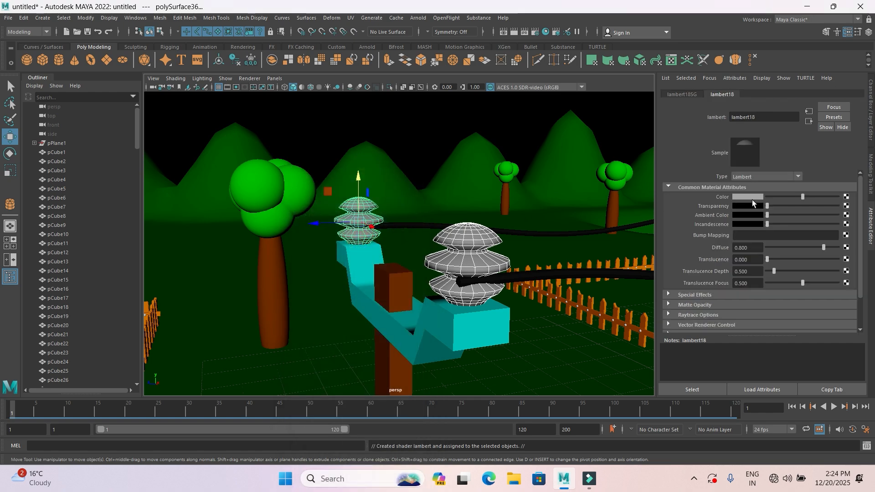
# Set the color of the insulators' Lambert material to orange
pyautogui.click(755, 198)
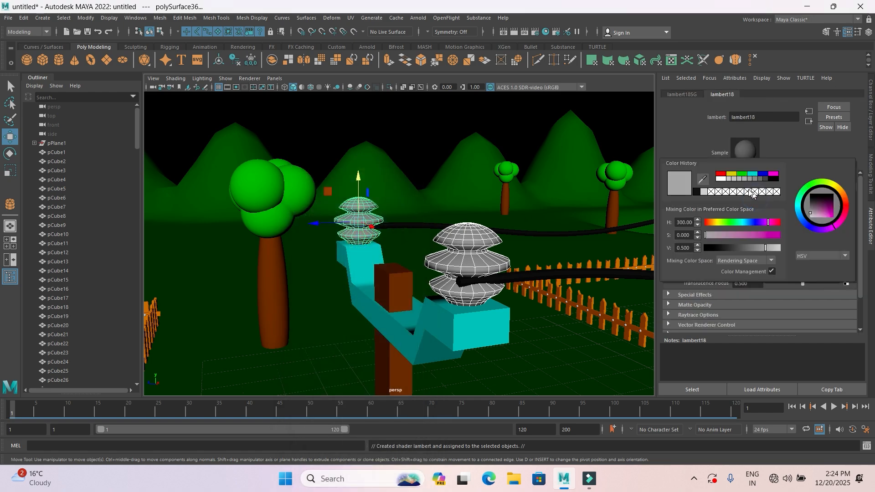
pyautogui.click(720, 175)
pyautogui.click(747, 248)
pyautogui.click(709, 222)
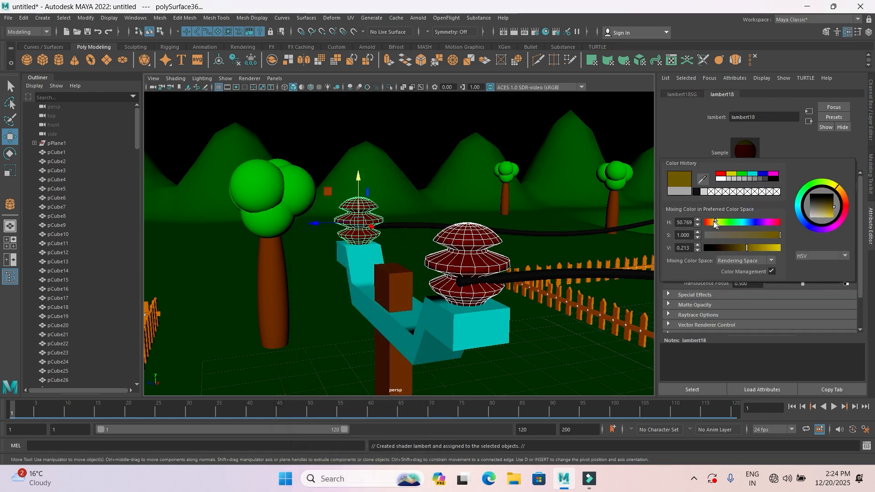
pyautogui.moveTo(781, 196); pyautogui.dragTo(815, 197)
pyautogui.click(448, 131)
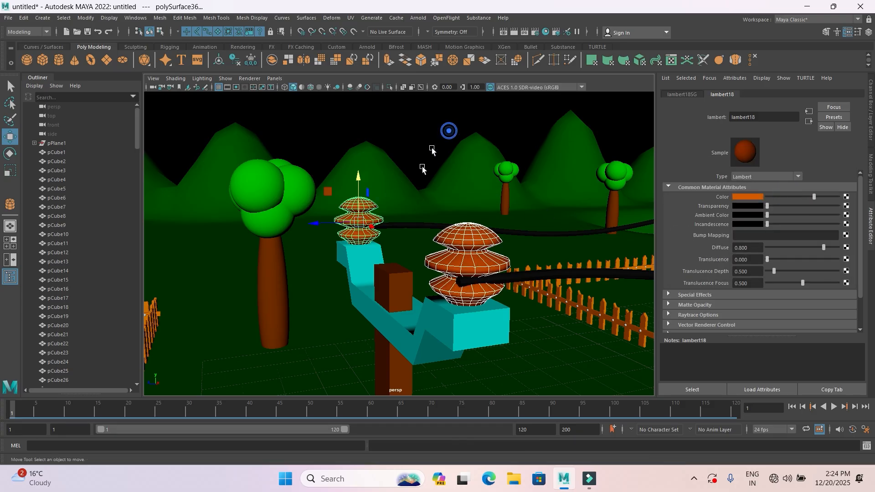
# Examine the colored insulators and the black wires on the utility pole from nearby and from farther away
pyautogui.scroll(-5, 445, 199)
pyautogui.keyDown('alt'); pyautogui.moveTo(440, 260); pyautogui.dragTo(431, 295); pyautogui.keyUp('alt')
pyautogui.scroll(5, 423, 296)
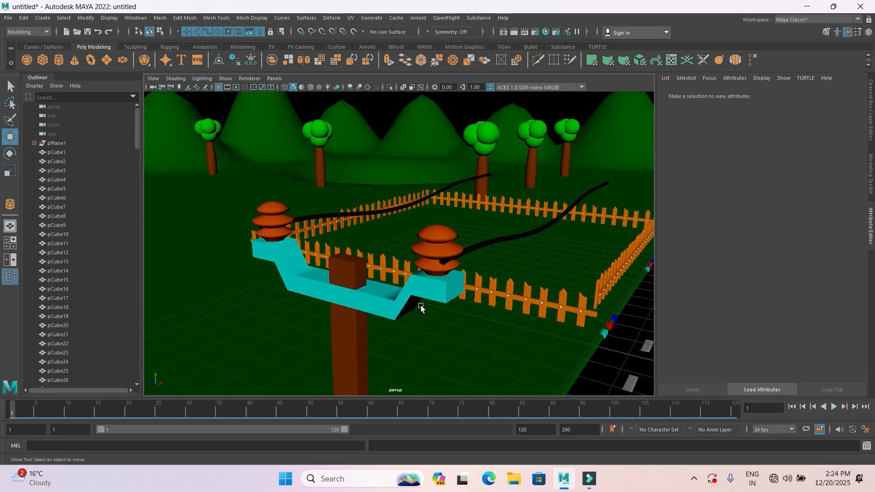
pyautogui.scroll(-10, 420, 305)
pyautogui.scroll(6, 428, 302)
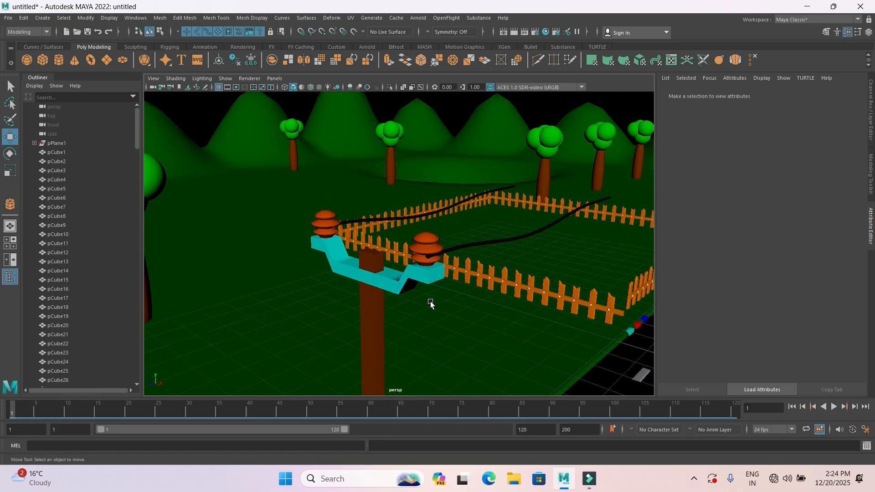
pyautogui.scroll(-3, 428, 303)
pyautogui.scroll(2, 427, 303)
pyautogui.scroll(4, 427, 302)
pyautogui.keyDown('alt'); pyautogui.moveTo(430, 311); pyautogui.dragTo(432, 305); pyautogui.keyUp('alt')
# Select the whole utility pole assembly: both wires, both insulators, the crossarm and the post
pyautogui.click(476, 267)
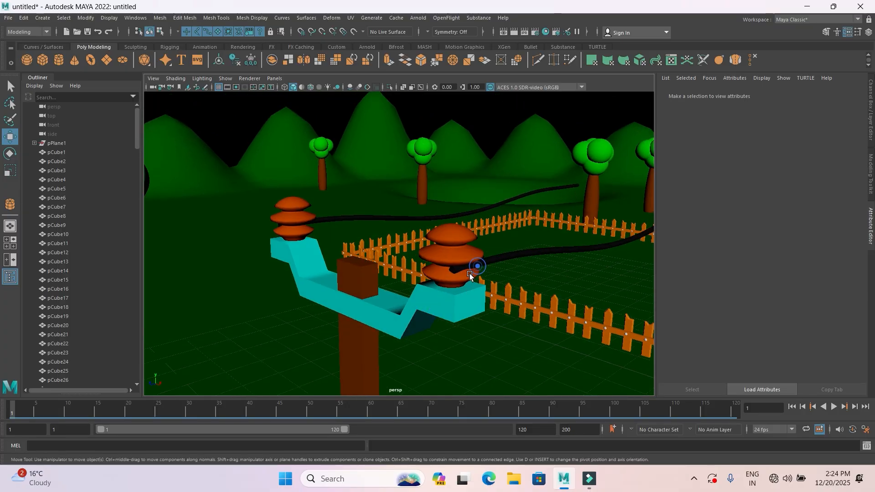
pyautogui.keyDown('shift'); pyautogui.click(452, 249); pyautogui.keyUp('shift')
pyautogui.keyDown('shift'); pyautogui.click(297, 212); pyautogui.keyUp('shift')
pyautogui.keyDown('shift'); pyautogui.click(326, 221); pyautogui.keyUp('shift')
pyautogui.keyDown('shift'); pyautogui.click(302, 261); pyautogui.keyUp('shift')
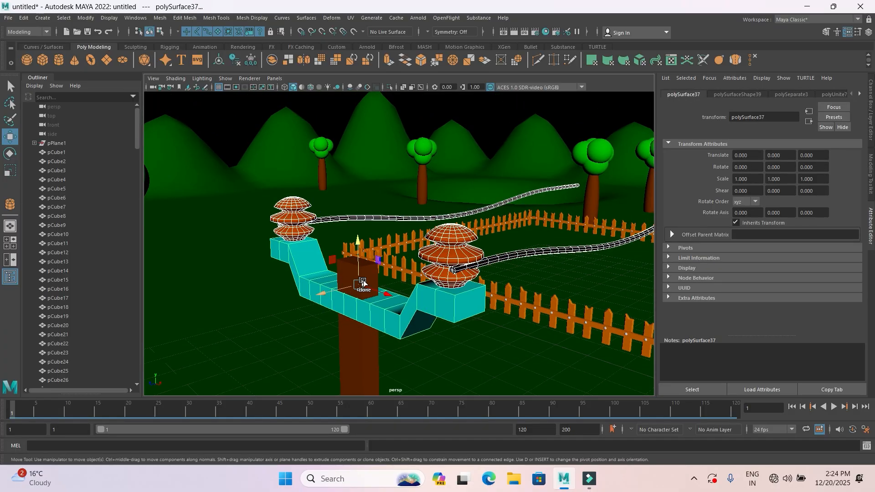
pyautogui.keyDown('shift'); pyautogui.click(369, 271); pyautogui.keyUp('shift')
pyautogui.scroll(-5, 374, 272)
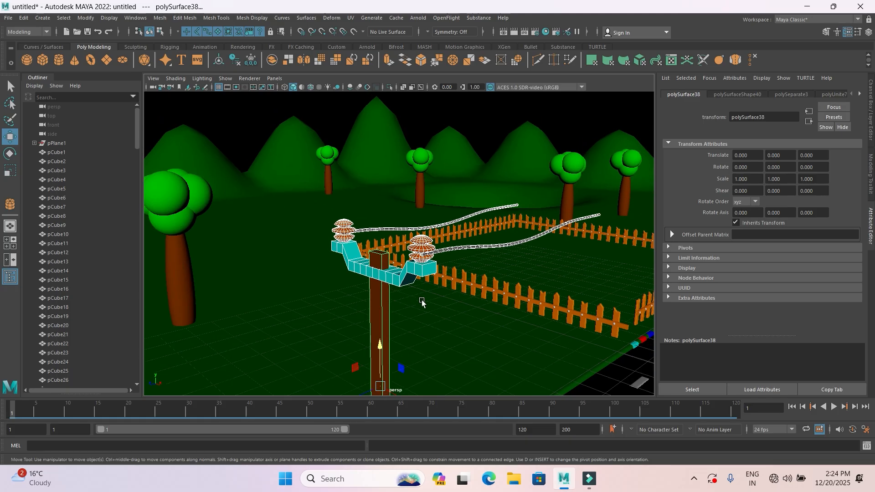
# Save the scene to the Desktop as a Maya Binary file named village
pyautogui.hotkey('ctrl', 'shift', 's')
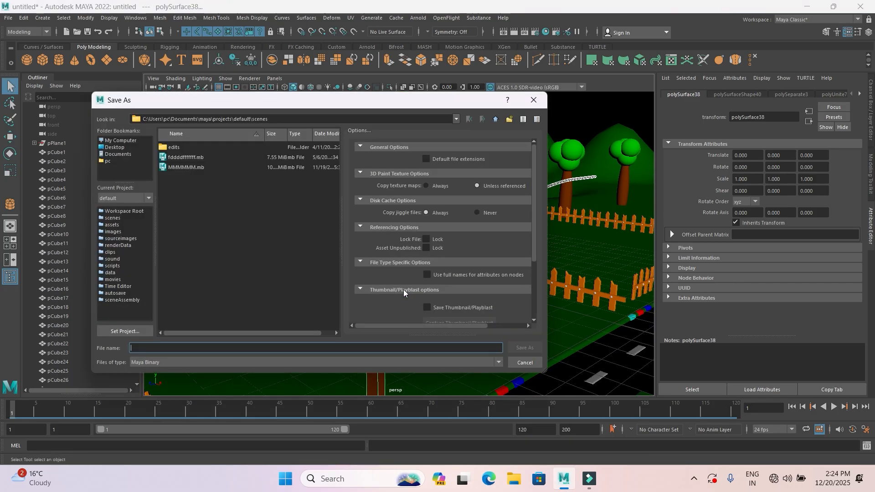
pyautogui.click(111, 147)
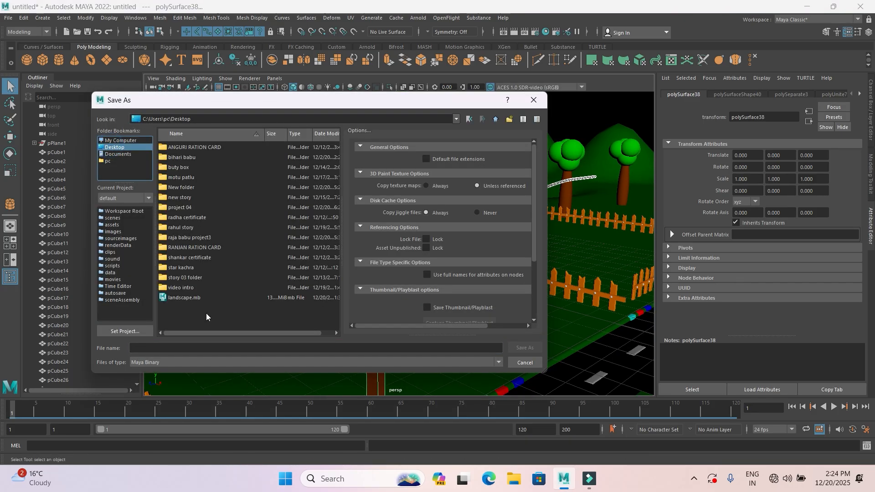
pyautogui.click(191, 347)
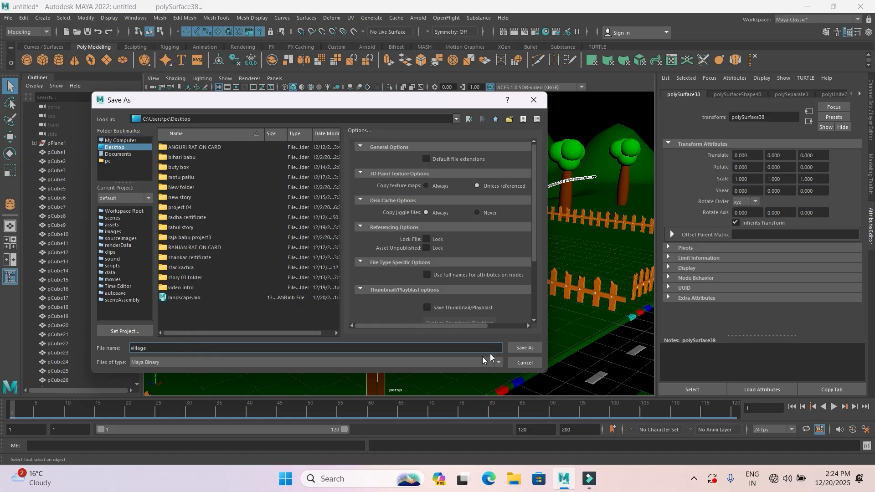
pyautogui.click(525, 348)
pyautogui.press('w')
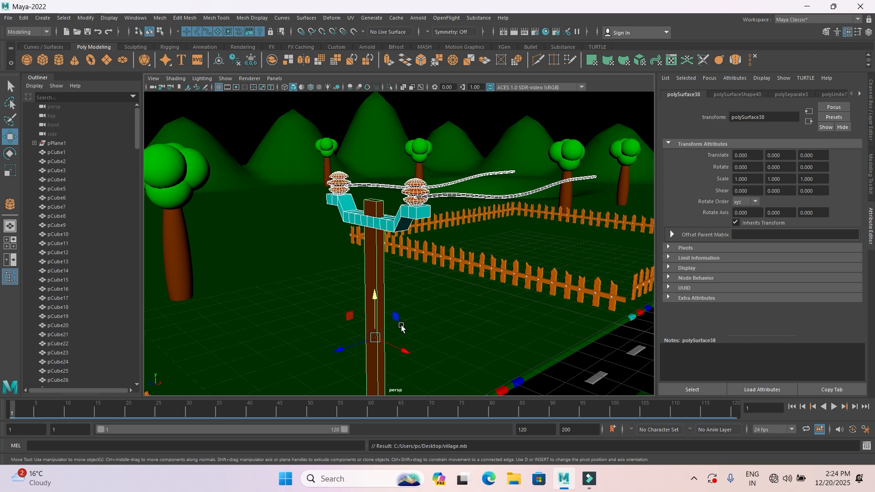
# Create a small polygon plane beside the lower part of the pole and move it to about X -0.969, Y 1.543, Z 10.145
pyautogui.keyDown('alt'); pyautogui.moveTo(403, 333); pyautogui.dragTo(402, 265, button='middle'); pyautogui.keyUp('alt')
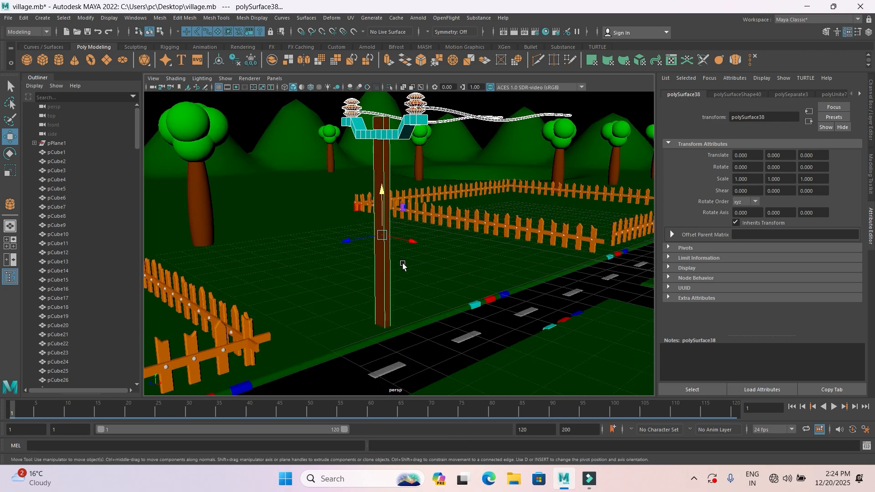
pyautogui.keyDown('alt'); pyautogui.moveTo(396, 271); pyautogui.dragTo(402, 275); pyautogui.keyUp('alt')
pyautogui.keyDown('alt'); pyautogui.moveTo(420, 315); pyautogui.dragTo(421, 327, button='middle'); pyautogui.keyUp('alt')
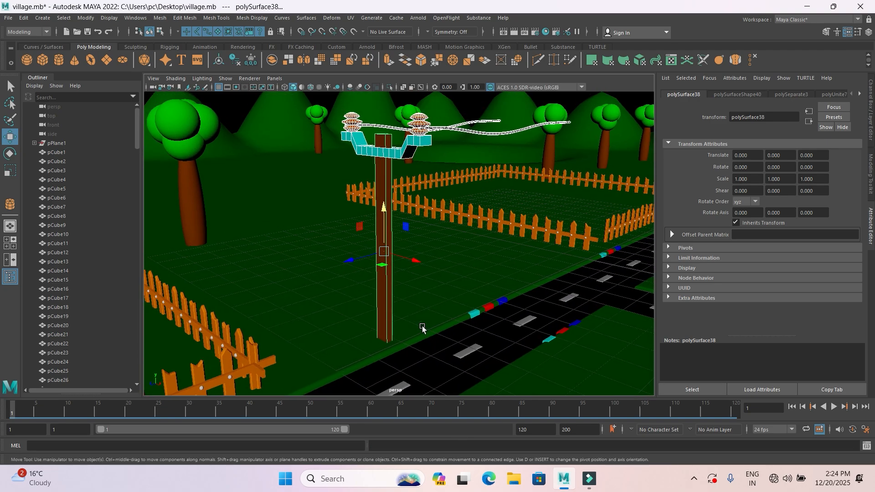
pyautogui.scroll(-3, 419, 330)
pyautogui.keyDown('alt'); pyautogui.moveTo(419, 333); pyautogui.dragTo(357, 327); pyautogui.keyUp('alt')
pyautogui.click(106, 60)
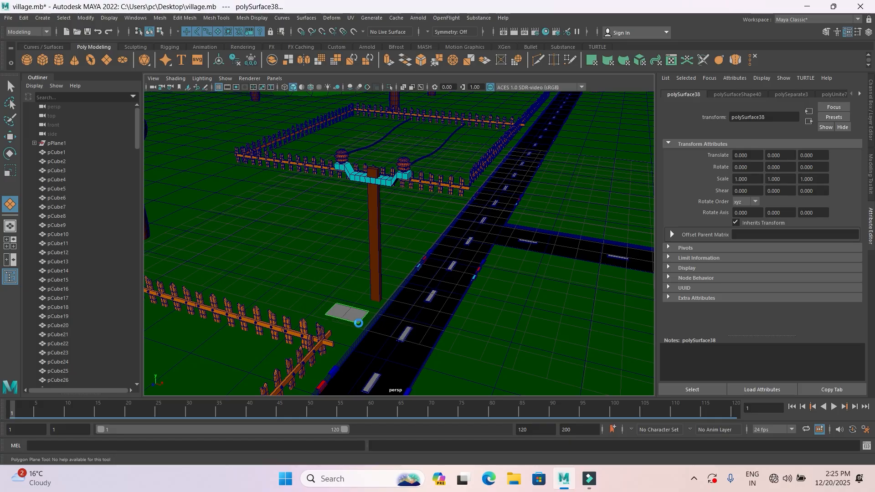
pyautogui.moveTo(345, 276); pyautogui.dragTo(339, 233)
pyautogui.moveTo(324, 298); pyautogui.dragTo(348, 283)
pyautogui.scroll(5, 392, 298)
pyautogui.keyDown('alt'); pyautogui.moveTo(387, 311); pyautogui.dragTo(392, 305); pyautogui.keyUp('alt')
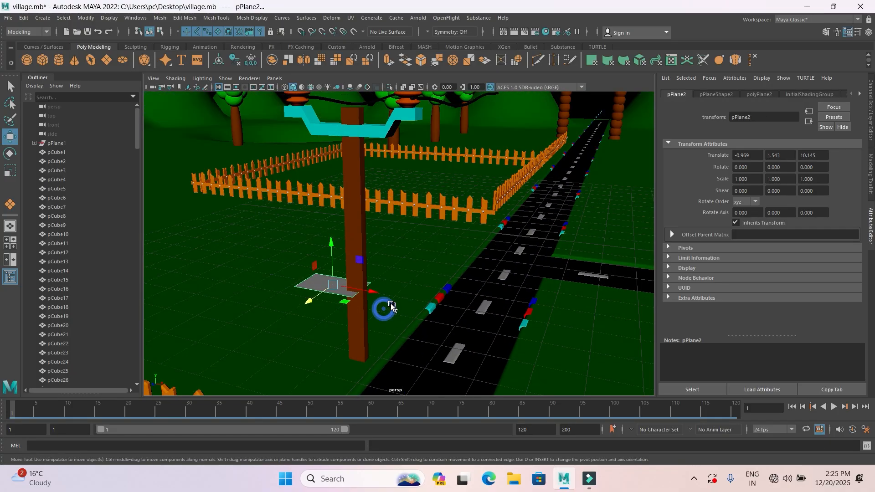
# Move the small plane to X -0.444 in line with the pole and set its X rotation to 90 degrees
pyautogui.keyDown('alt'); pyautogui.moveTo(392, 305); pyautogui.dragTo(348, 283, button='middle'); pyautogui.keyUp('alt')
pyautogui.moveTo(338, 275); pyautogui.dragTo(366, 279)
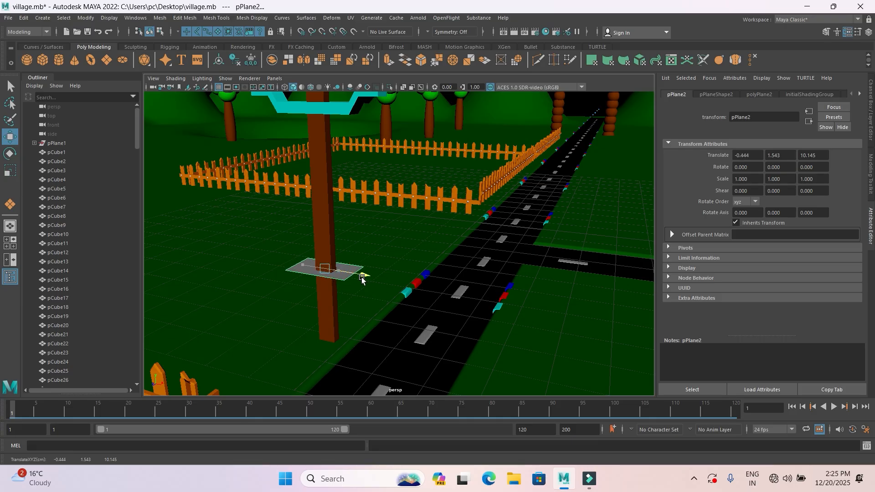
pyautogui.press('e')
pyautogui.moveTo(308, 247); pyautogui.dragTo(297, 289)
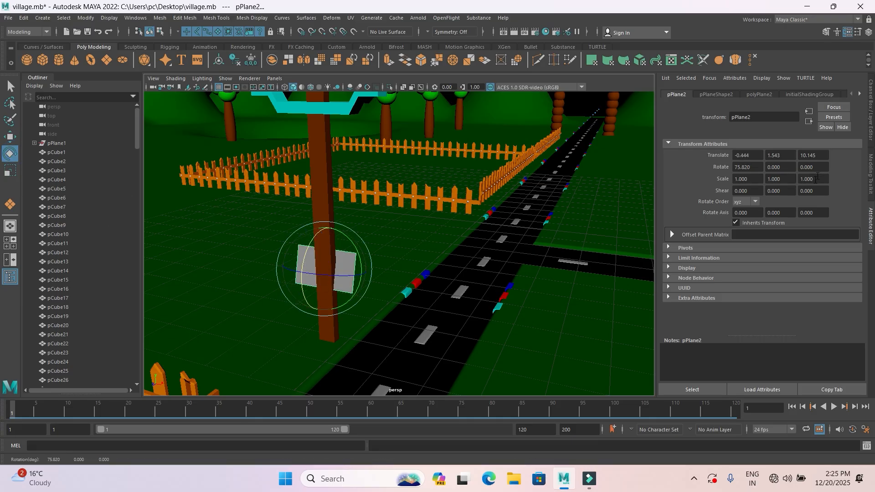
pyautogui.moveTo(751, 167); pyautogui.dragTo(727, 168)
pyautogui.write('90')
pyautogui.press('Return')
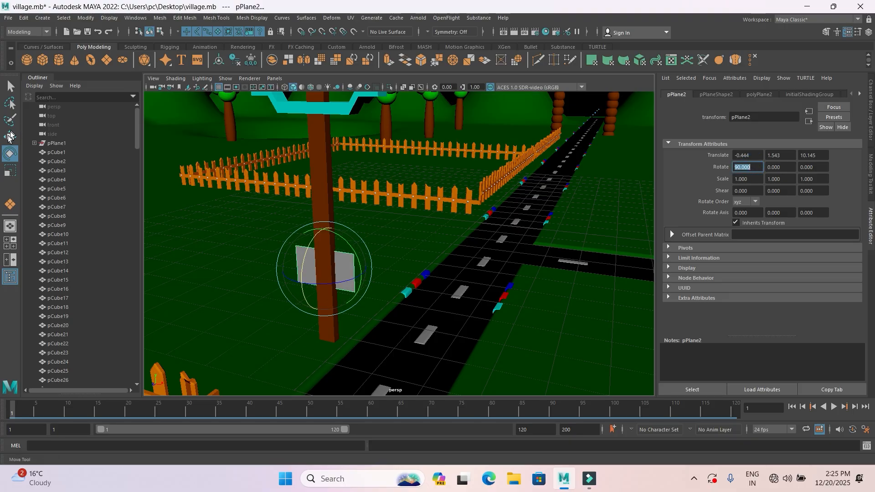
# Move the upright plane to about Y 2.563, Z 10.287 in front of the pole and scale it uniformly to about 0.612
pyautogui.click(10, 135)
pyautogui.moveTo(294, 291); pyautogui.dragTo(297, 292)
pyautogui.moveTo(318, 234); pyautogui.dragTo(292, 287)
pyautogui.scroll(5, 369, 266)
pyautogui.click(16, 172)
pyautogui.moveTo(288, 247); pyautogui.dragTo(273, 248)
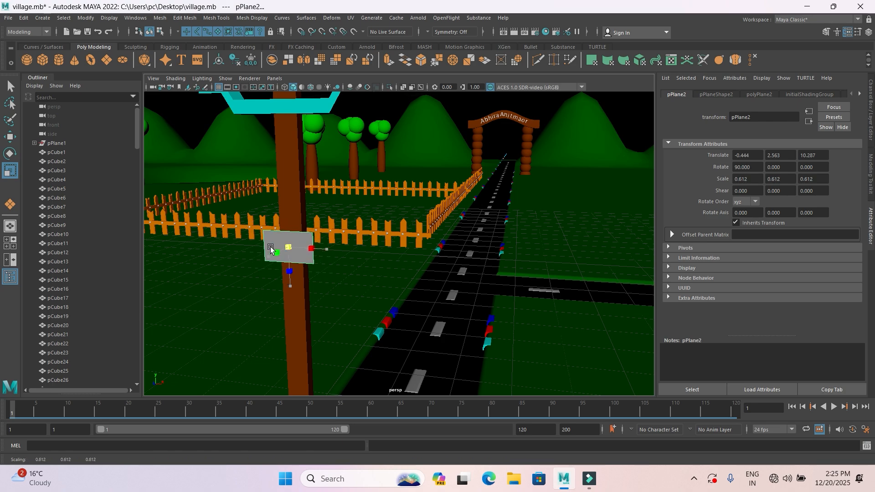
# Apply a planar UV projection to the sign plane from the front view, return to object mode and save the scene
pyautogui.press('space')
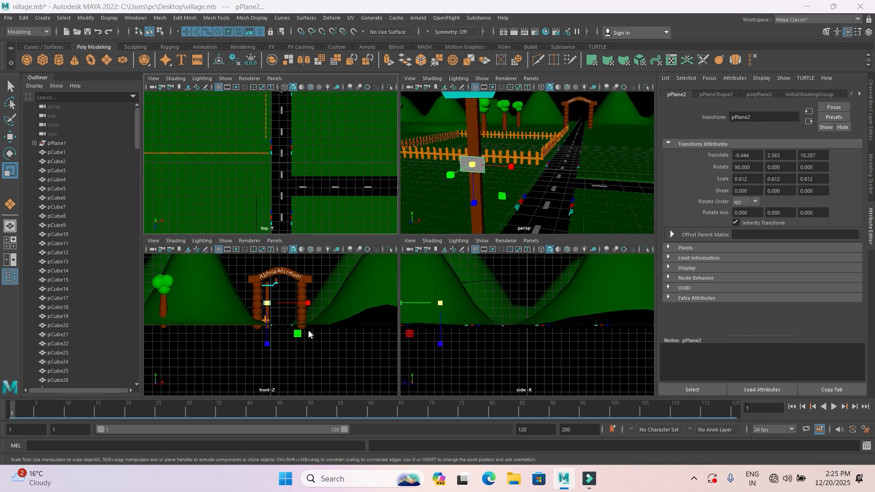
pyautogui.press('space')
pyautogui.scroll(6, 328, 256)
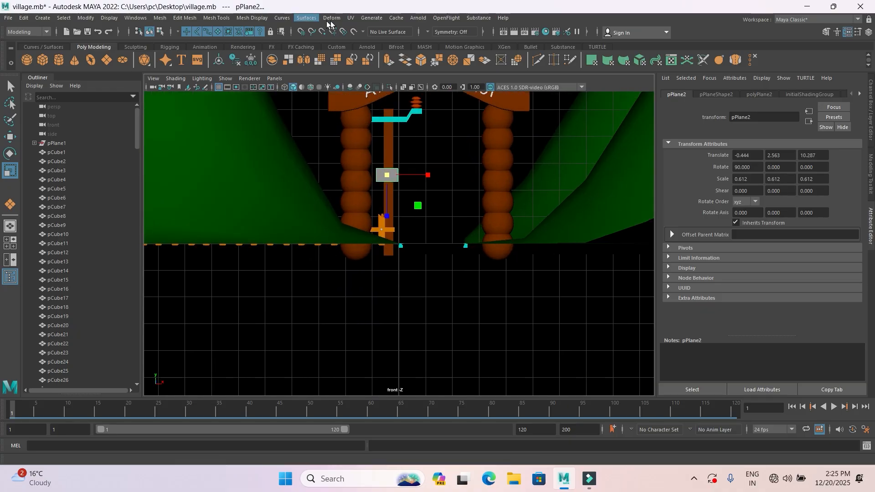
pyautogui.click(350, 19)
pyautogui.click(401, 89)
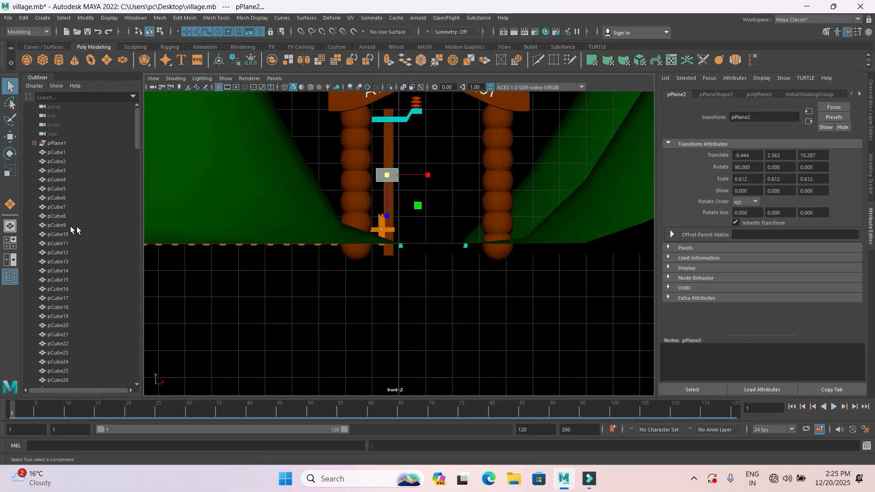
pyautogui.click(10, 226)
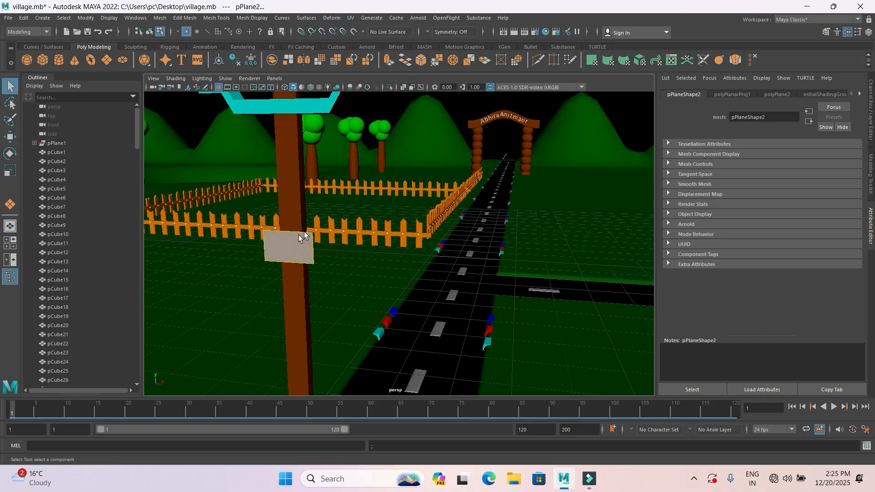
pyautogui.moveTo(286, 247); pyautogui.dragTo(326, 218, button='right')
pyautogui.scroll(-5, 351, 238)
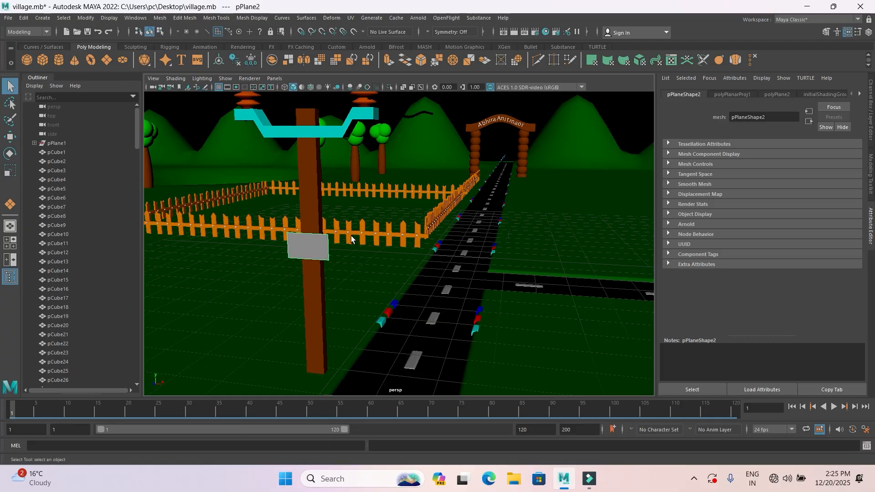
pyautogui.keyDown('alt'); pyautogui.moveTo(351, 255); pyautogui.dragTo(353, 290); pyautogui.keyUp('alt')
pyautogui.hotkey('ctrl', 's')
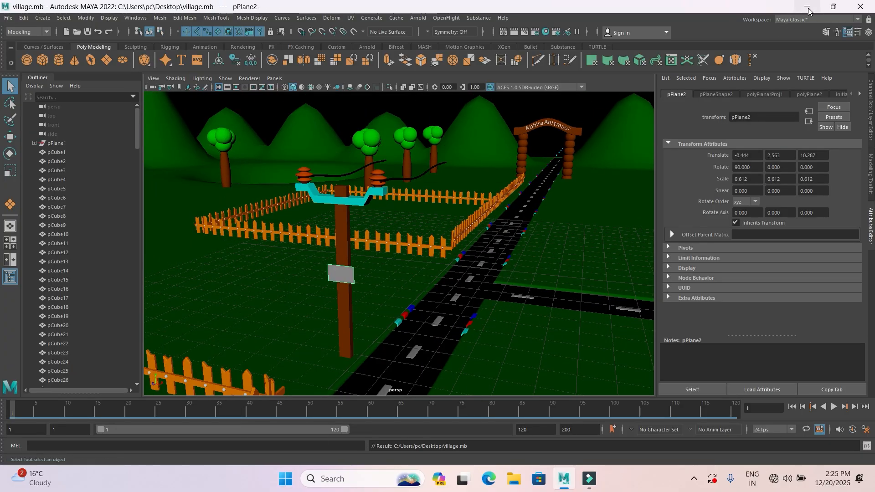
# Switch to Google Chrome and search for "danger electric logo"
pyautogui.click(808, 10)
pyautogui.click(786, 478)
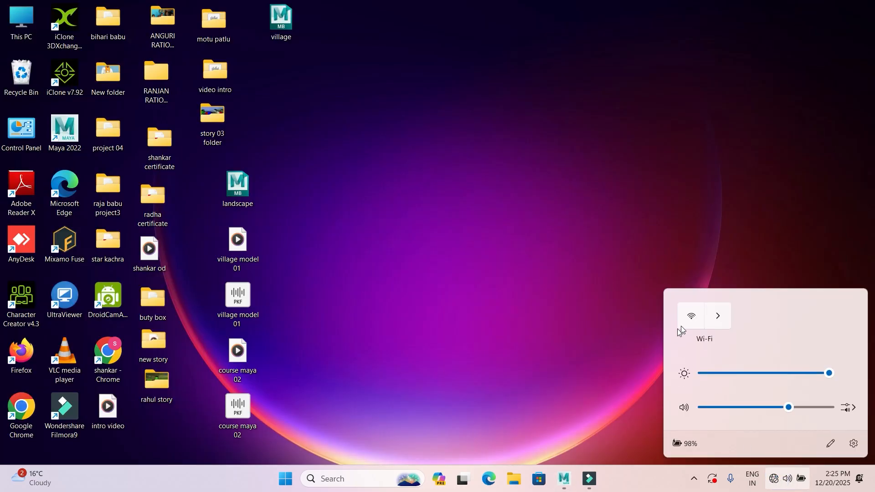
pyautogui.write('danger')
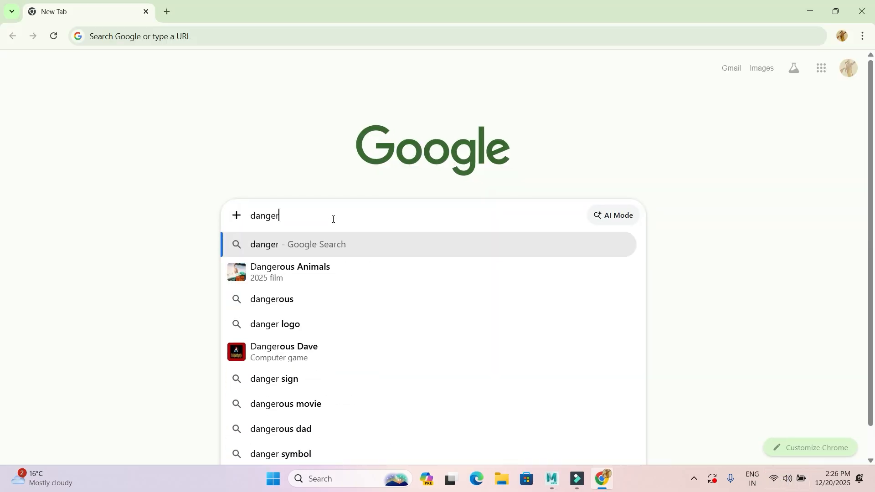
pyautogui.write(' electric logo')
pyautogui.press('Return')
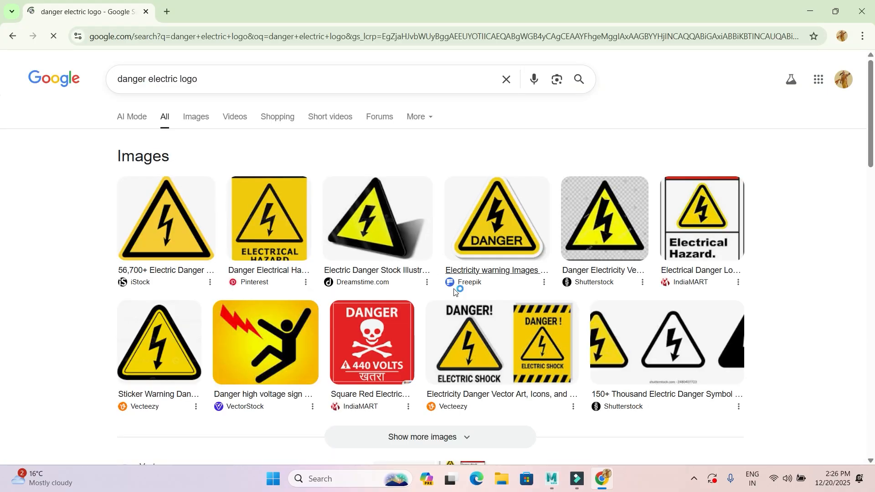
# Save the red DANGER 440 VOLTS skull sign image to the Desktop as a PNG named images
pyautogui.scroll(-3, 387, 250)
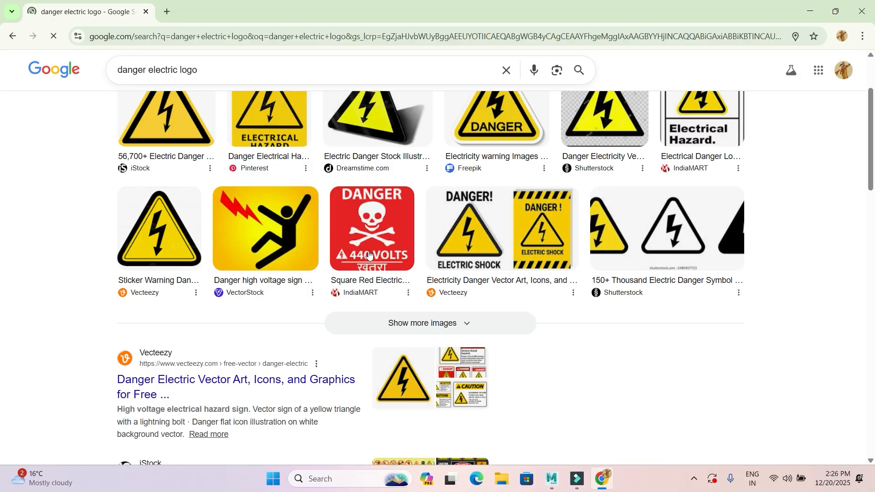
pyautogui.click(388, 243)
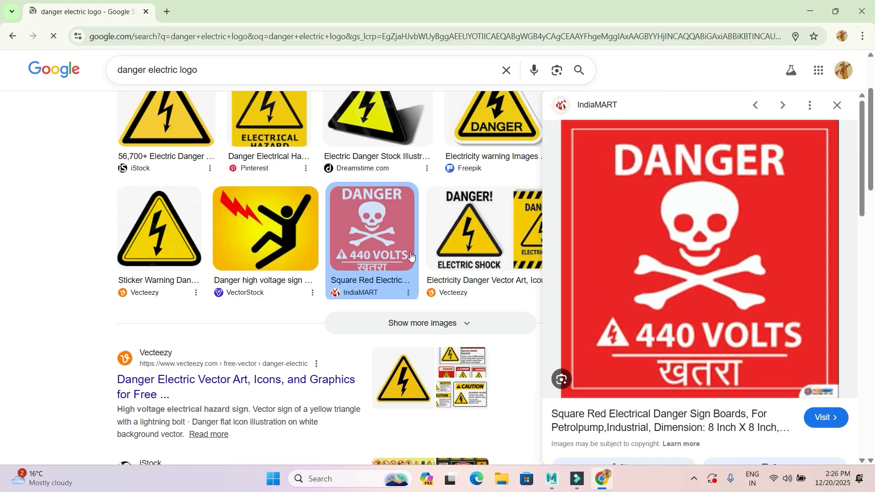
pyautogui.rightClick(676, 246)
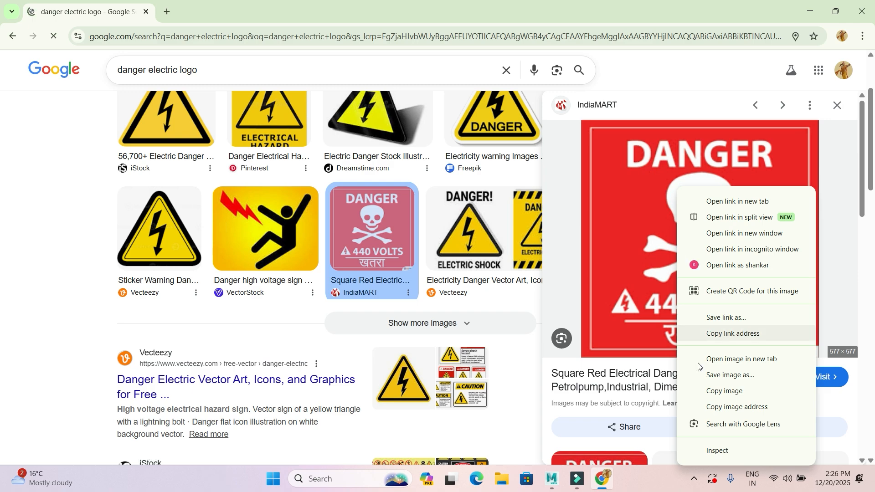
pyautogui.click(744, 376)
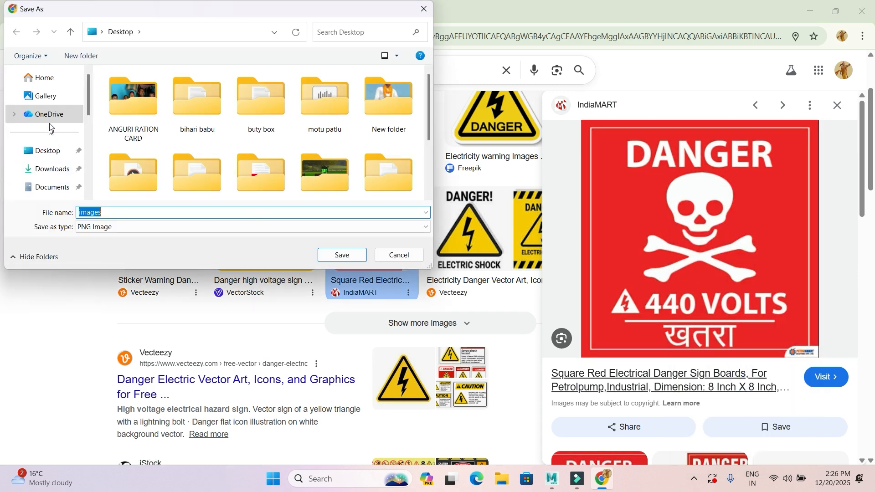
pyautogui.click(341, 255)
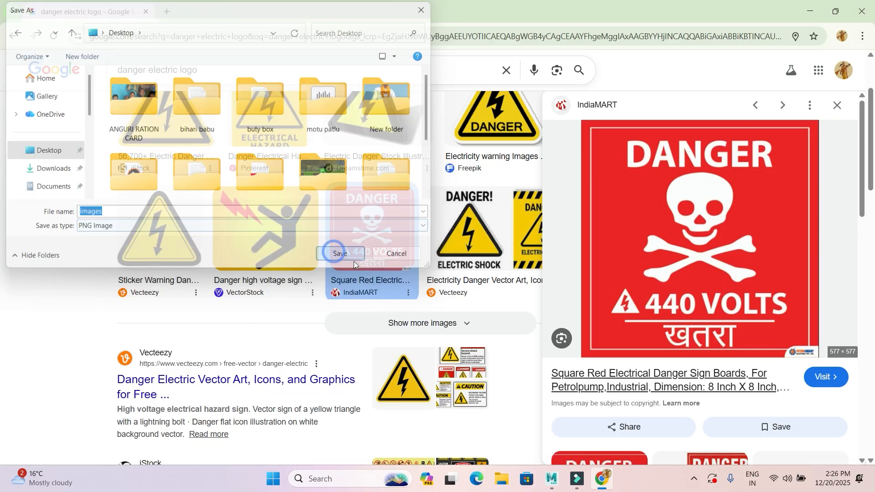
pyautogui.click(604, 486)
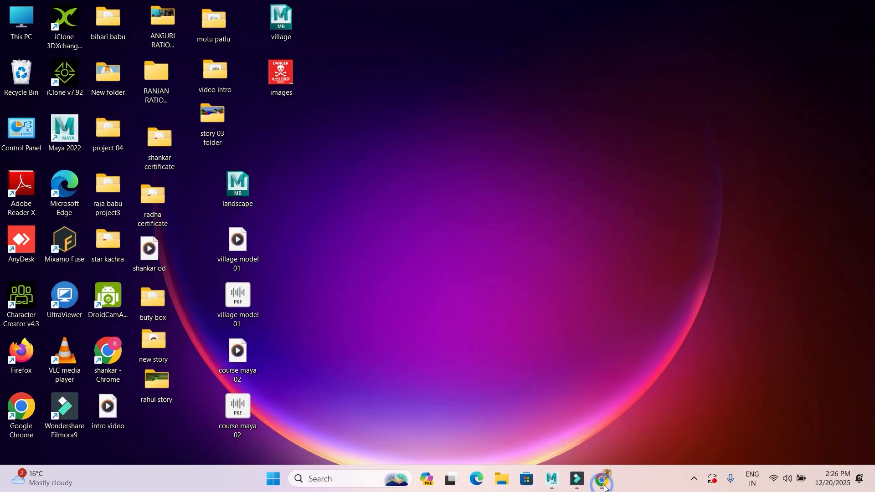
# Switch back to Maya and assign a new Lambert material to the sign plane on the pole
pyautogui.click(553, 480)
pyautogui.rightClick(347, 275)
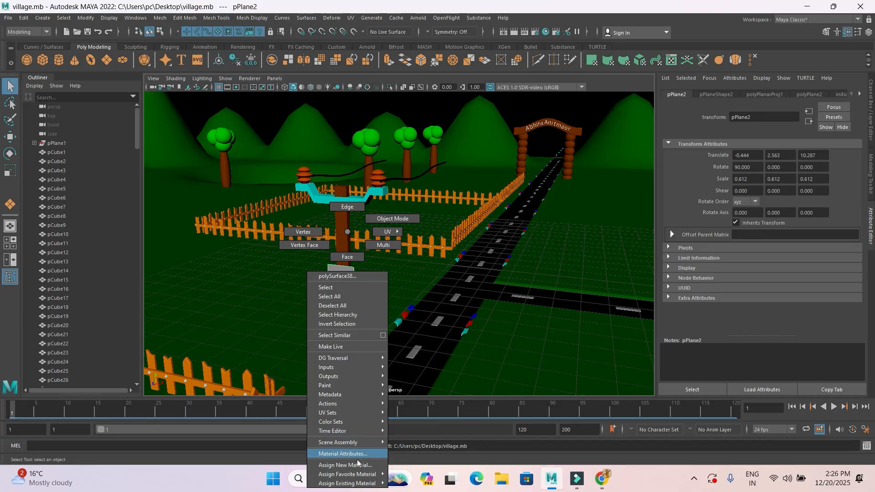
pyautogui.click(356, 462)
pyautogui.click(368, 234)
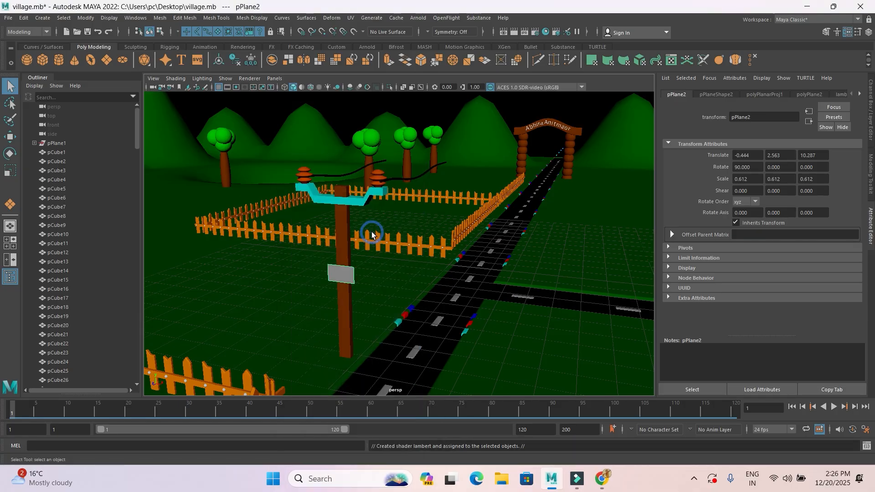
# Connect a File texture to the Lambert's color and load images.png from the Desktop
pyautogui.click(851, 198)
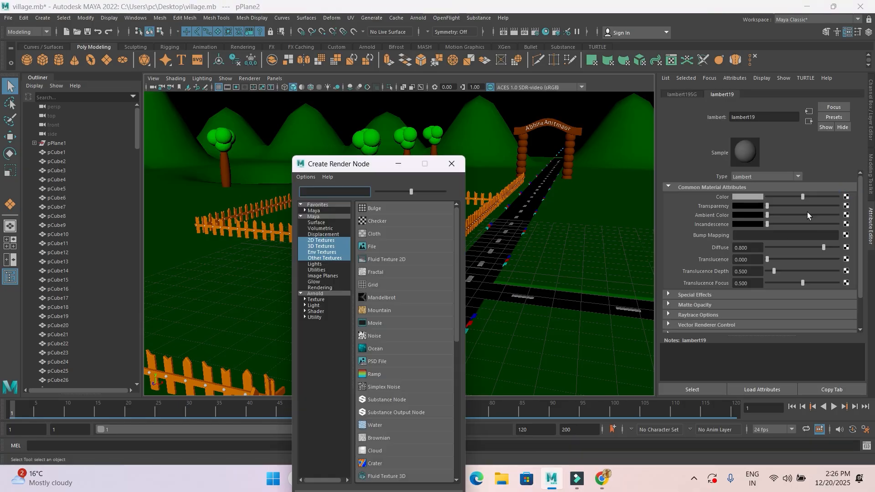
pyautogui.click(372, 247)
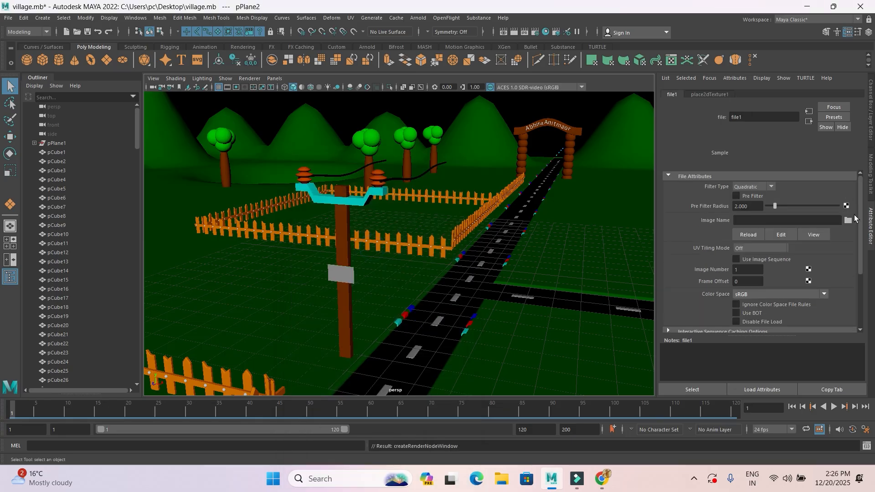
pyautogui.click(848, 220)
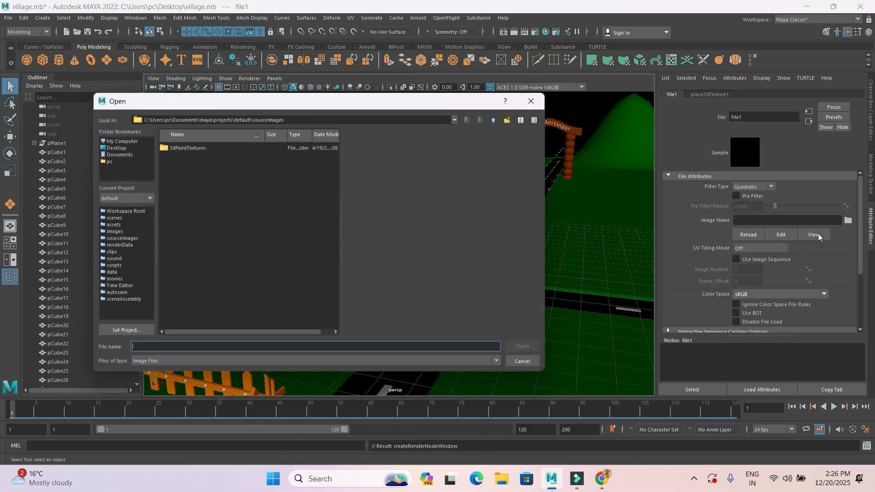
pyautogui.click(115, 147)
pyautogui.click(184, 298)
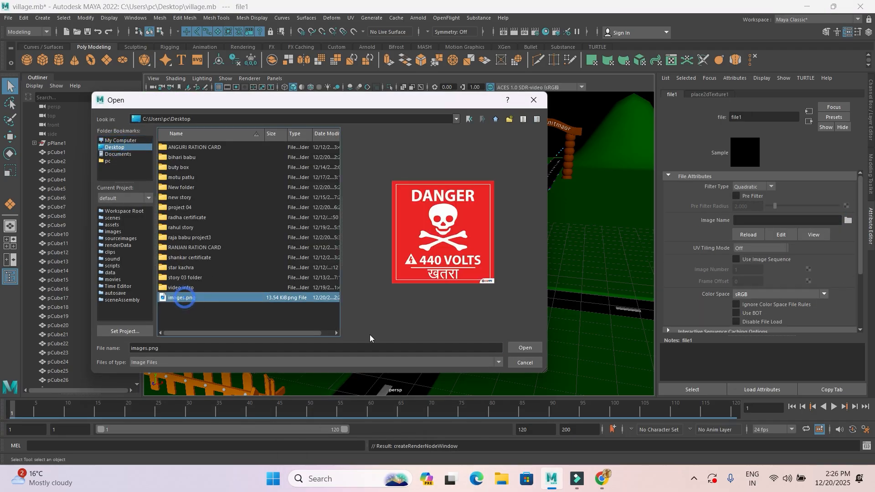
pyautogui.click(510, 349)
# Turn on textured shaded display and select the danger sign plane on the pole
pyautogui.scroll(5, 357, 305)
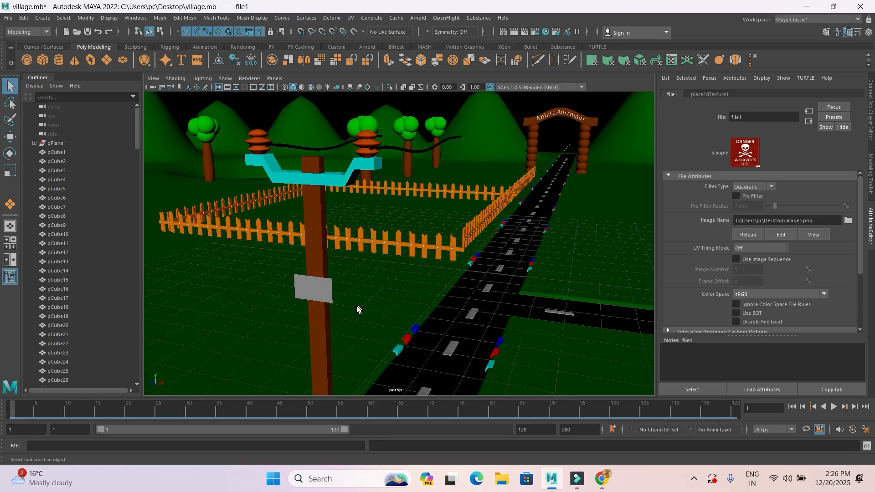
pyautogui.press('6')
pyautogui.keyDown('alt'); pyautogui.moveTo(332, 310); pyautogui.dragTo(332, 314); pyautogui.keyUp('alt')
pyautogui.scroll(5, 331, 313)
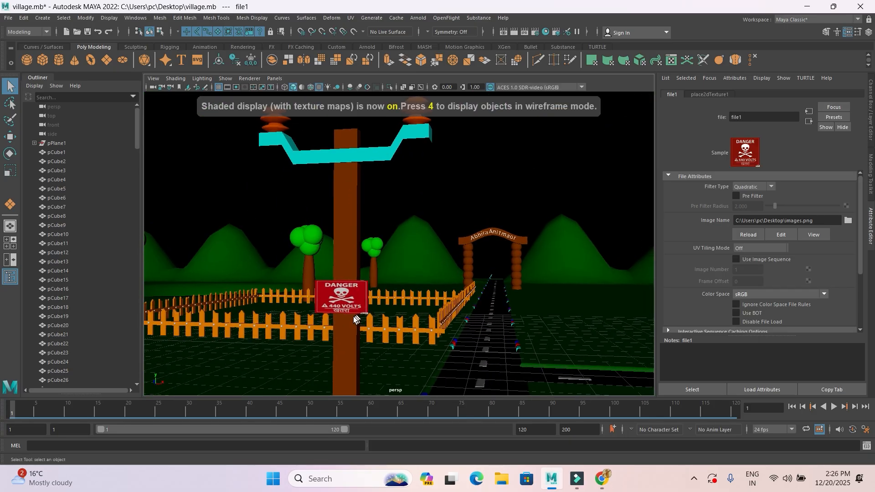
pyautogui.click(325, 323)
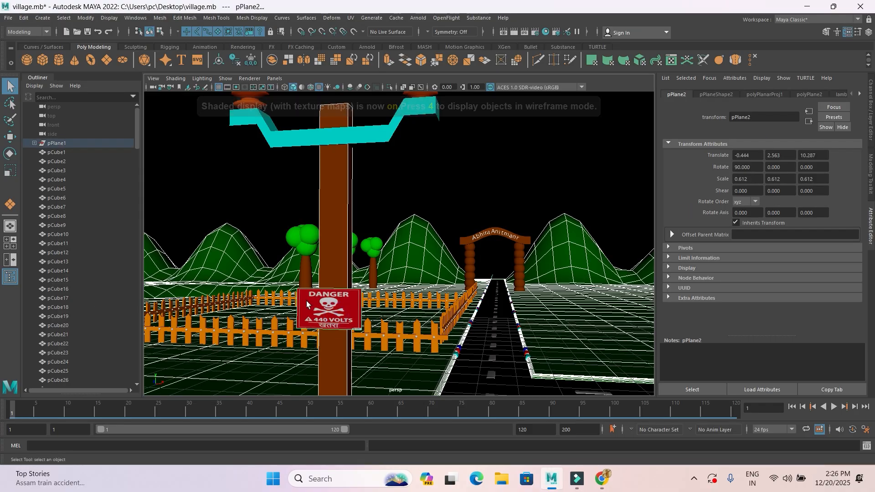
# Stretch the danger sign vertically to a Z scale of about 0.700
pyautogui.click(308, 304)
pyautogui.click(11, 171)
pyautogui.moveTo(324, 345); pyautogui.dragTo(329, 353)
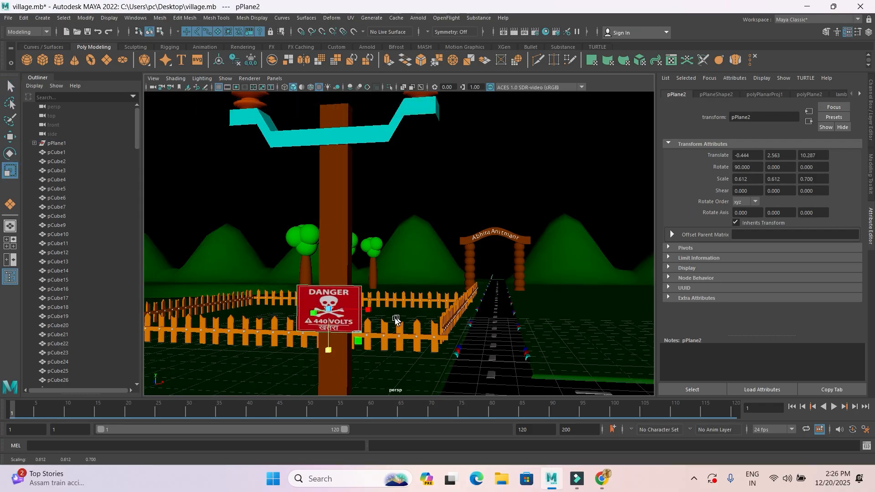
# Move the danger sign down the pole to about Y 1.588 and Z 10.338
pyautogui.scroll(-5, 395, 321)
pyautogui.keyDown('alt'); pyautogui.moveTo(433, 331); pyautogui.dragTo(403, 344); pyautogui.keyUp('alt')
pyautogui.click(10, 137)
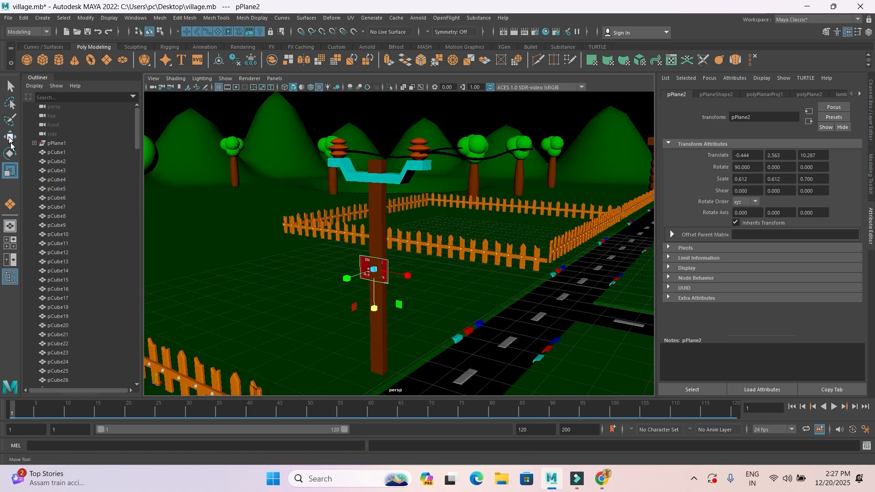
pyautogui.moveTo(376, 247); pyautogui.dragTo(315, 370)
pyautogui.scroll(3, 437, 369)
pyautogui.scroll(3, 438, 368)
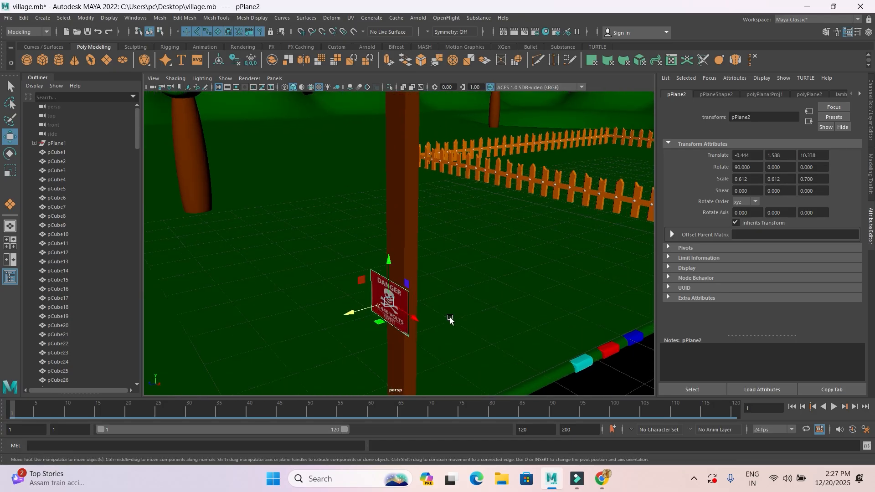
# Extrude the danger sign's plane slightly to give it thickness and return to object selection
pyautogui.hotkey('ctrl', 'e')
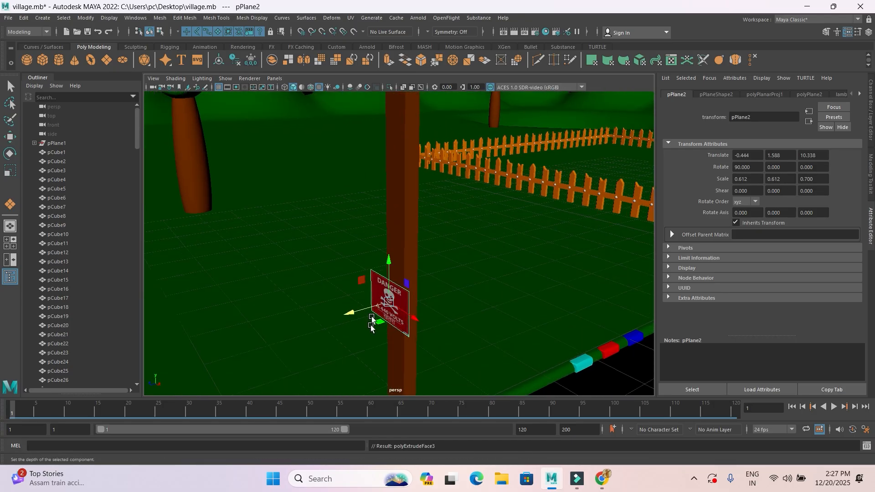
pyautogui.moveTo(357, 311); pyautogui.dragTo(354, 310)
pyautogui.moveTo(383, 307); pyautogui.dragTo(438, 219, button='right')
# Reposition the danger sign against the pole at about X -0.378 and Z 10.258
pyautogui.click(378, 311)
pyautogui.press('w')
pyautogui.moveTo(349, 315); pyautogui.dragTo(398, 297)
pyautogui.scroll(-9, 520, 310)
pyautogui.scroll(6, 477, 328)
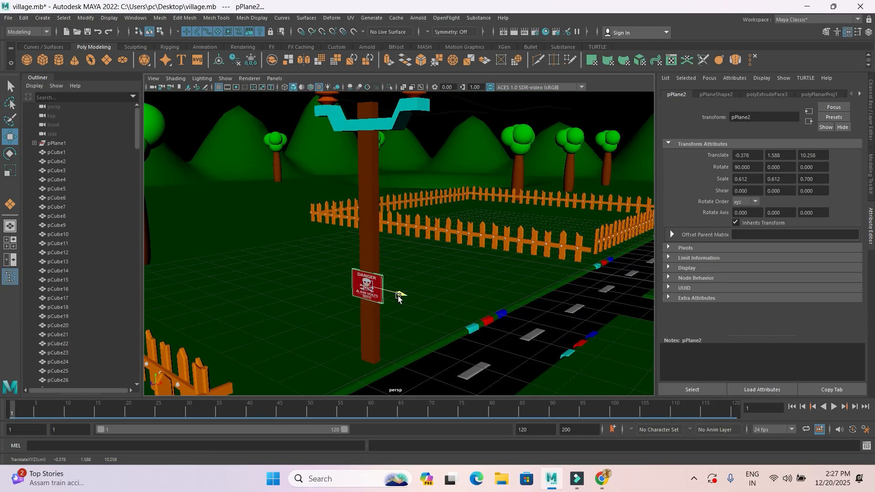
# Bevel the brown electric pole and its cyan crossarm, each with a fraction of 0.5
pyautogui.click(375, 221)
pyautogui.keyDown('alt'); pyautogui.moveTo(412, 122); pyautogui.dragTo(406, 139); pyautogui.keyUp('alt')
pyautogui.click(399, 156)
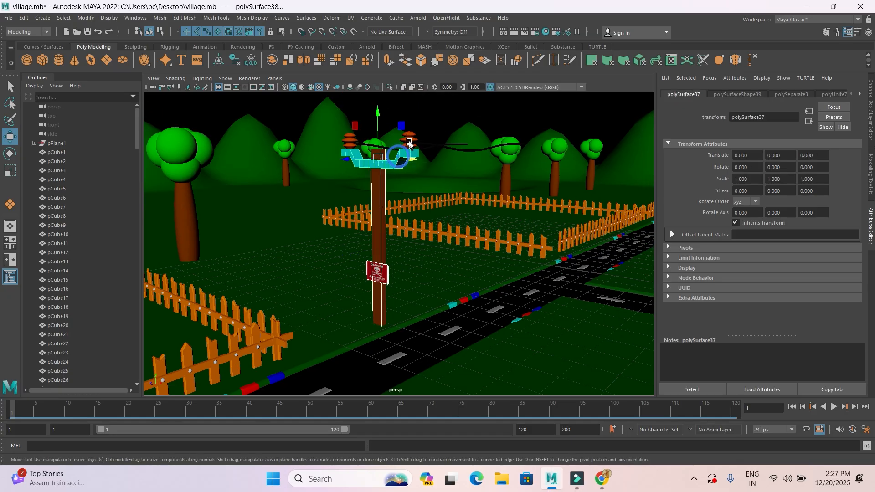
pyautogui.click(387, 214)
pyautogui.press('f')
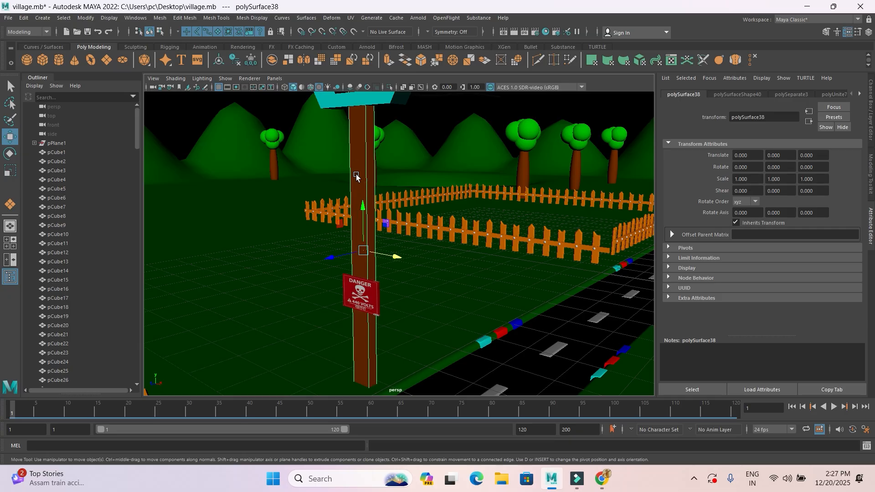
pyautogui.hotkey('ctrl', 'b')
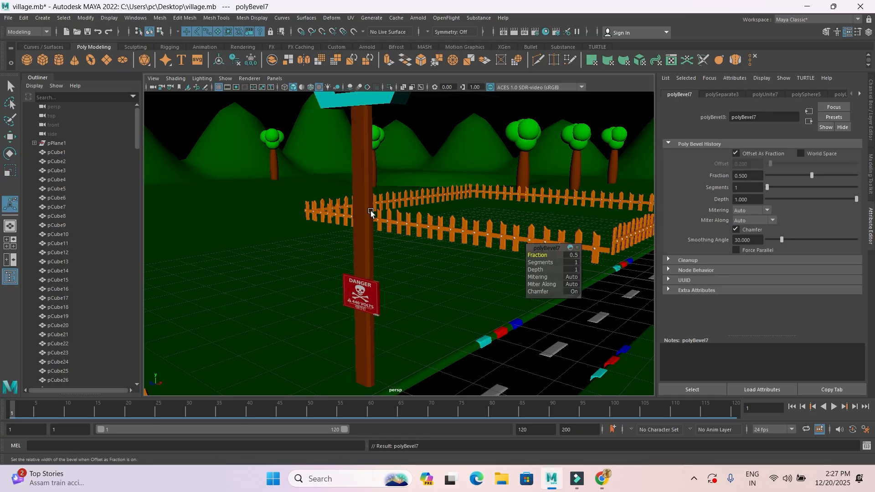
pyautogui.scroll(2, 370, 211)
pyautogui.keyDown('alt'); pyautogui.moveTo(365, 164); pyautogui.dragTo(361, 323, button='middle'); pyautogui.keyUp('alt')
pyautogui.scroll(2, 372, 239)
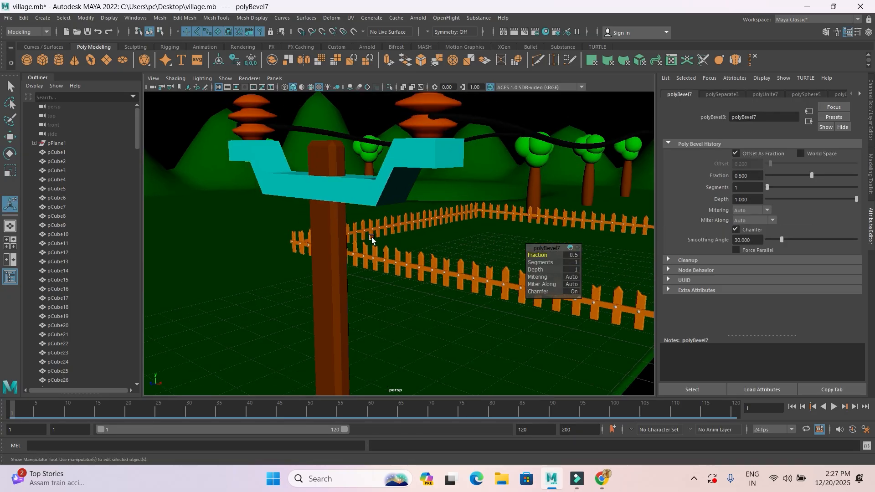
pyautogui.click(360, 190)
pyautogui.hotkey('ctrl', 'b')
# Combine the pole, crossarm, both insulators, both wires and the danger sign into one mesh
pyautogui.click(347, 196)
pyautogui.scroll(-3, 344, 193)
pyautogui.keyDown('shift'); pyautogui.click(348, 181); pyautogui.keyUp('shift')
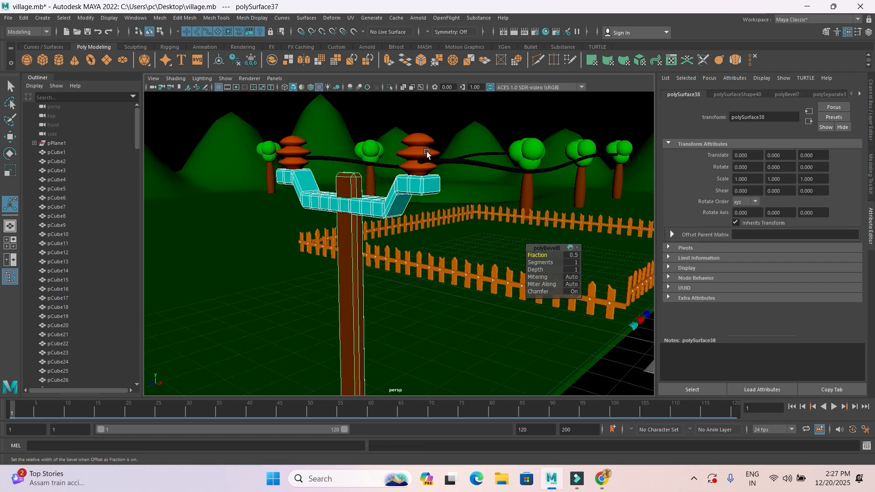
pyautogui.click(426, 152)
pyautogui.keyDown('shift'); pyautogui.click(291, 152); pyautogui.keyUp('shift')
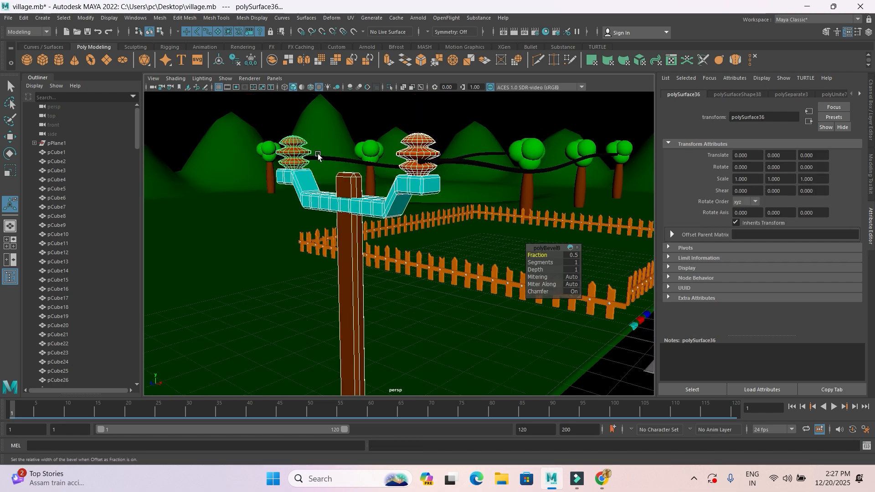
pyautogui.click(319, 155)
pyautogui.keyDown('shift'); pyautogui.click(475, 165); pyautogui.keyUp('shift')
pyautogui.scroll(-3, 391, 337)
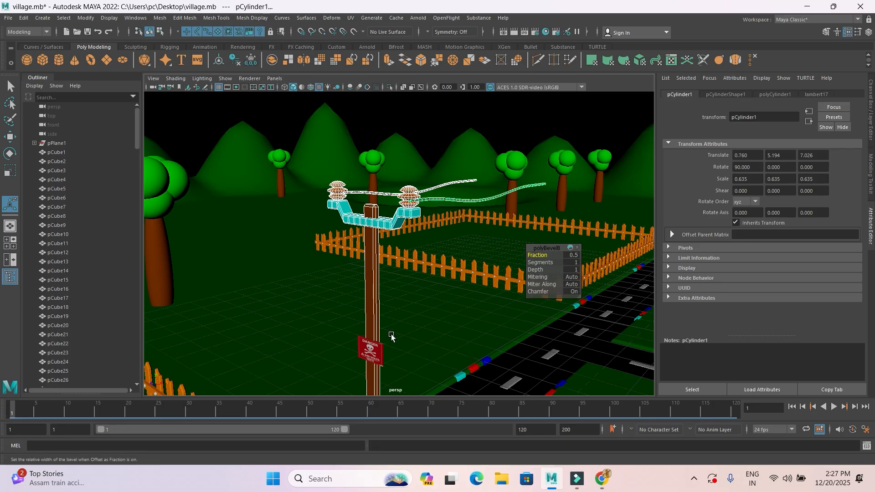
pyautogui.keyDown('shift'); pyautogui.click(377, 352); pyautogui.keyUp('shift')
pyautogui.keyDown('alt'); pyautogui.moveTo(374, 351); pyautogui.dragTo(351, 259); pyautogui.keyUp('alt')
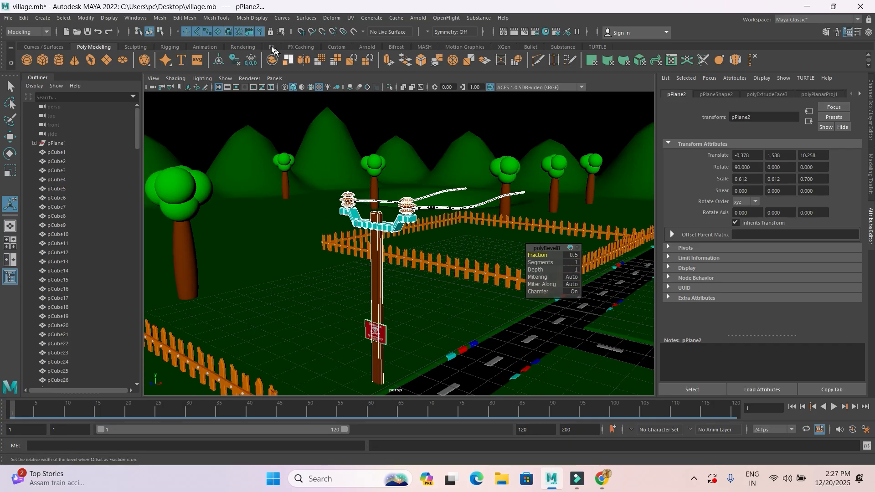
pyautogui.click(159, 18)
pyautogui.click(181, 46)
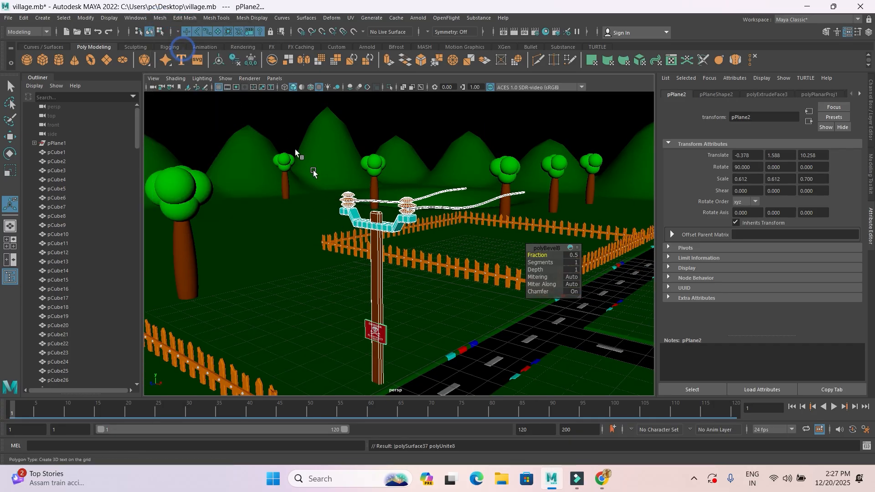
# Duplicate the combined electric pole along the road toward the fenced field, offset about -6.106 in Z
pyautogui.scroll(-5, 387, 242)
pyautogui.keyDown('alt'); pyautogui.moveTo(432, 257); pyautogui.dragTo(382, 298); pyautogui.keyUp('alt')
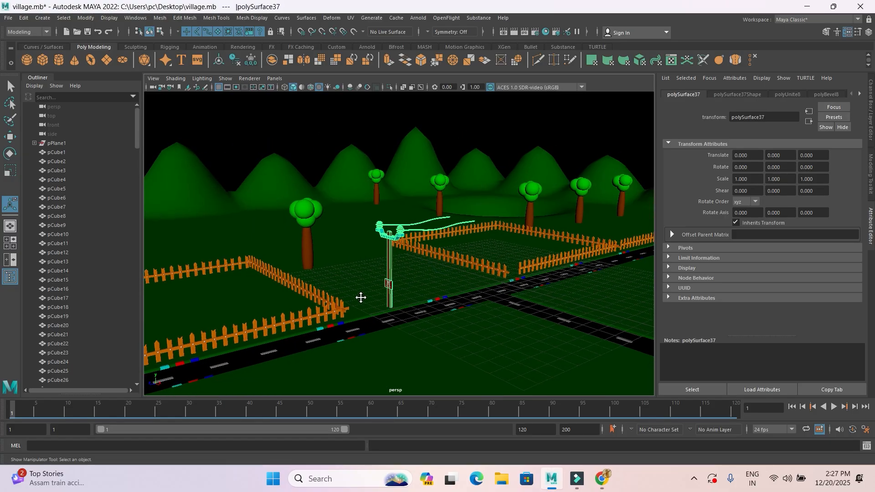
pyautogui.keyDown('alt'); pyautogui.moveTo(382, 298); pyautogui.dragTo(357, 297, button='middle'); pyautogui.keyUp('alt')
pyautogui.scroll(3, 356, 296)
pyautogui.keyDown('alt'); pyautogui.moveTo(356, 297); pyautogui.dragTo(316, 314); pyautogui.keyUp('alt')
pyautogui.keyDown('alt'); pyautogui.moveTo(365, 301); pyautogui.dragTo(472, 271, button='middle'); pyautogui.keyUp('alt')
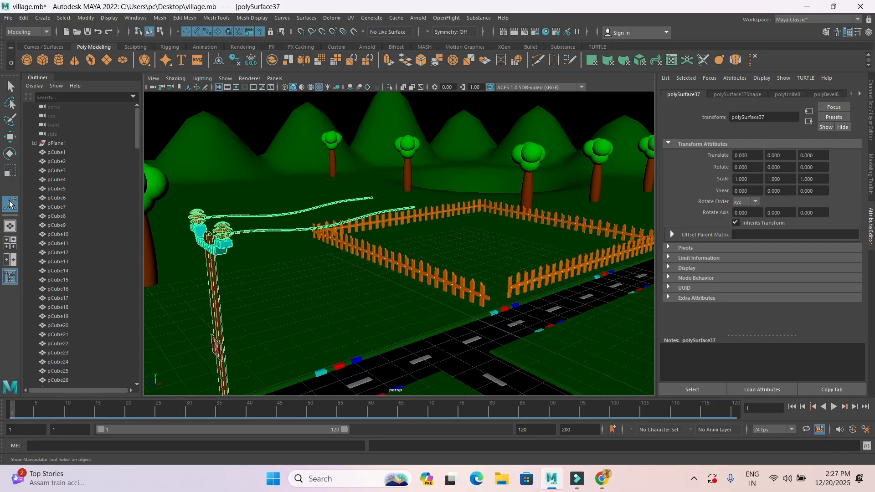
pyautogui.press('w')
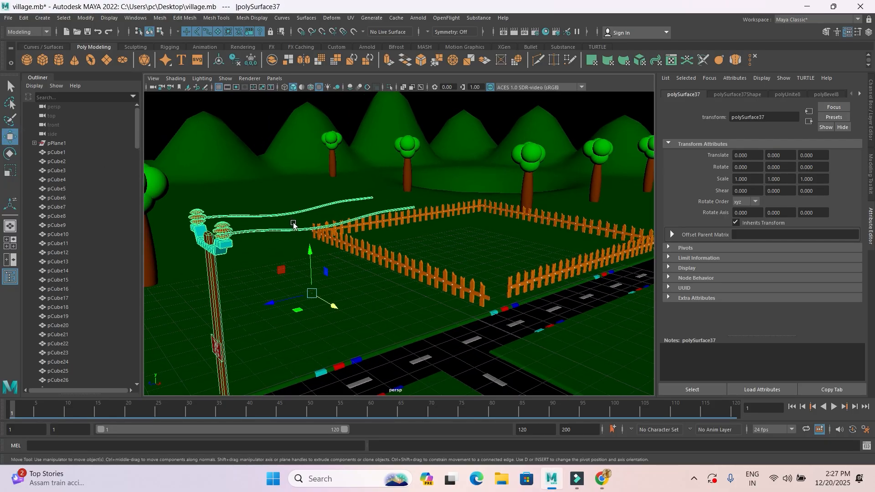
pyautogui.moveTo(275, 306); pyautogui.dragTo(431, 290)
pyautogui.scroll(3, 435, 240)
pyautogui.scroll(-3, 435, 240)
pyautogui.keyDown('alt'); pyautogui.moveTo(435, 240); pyautogui.dragTo(345, 315); pyautogui.keyUp('alt')
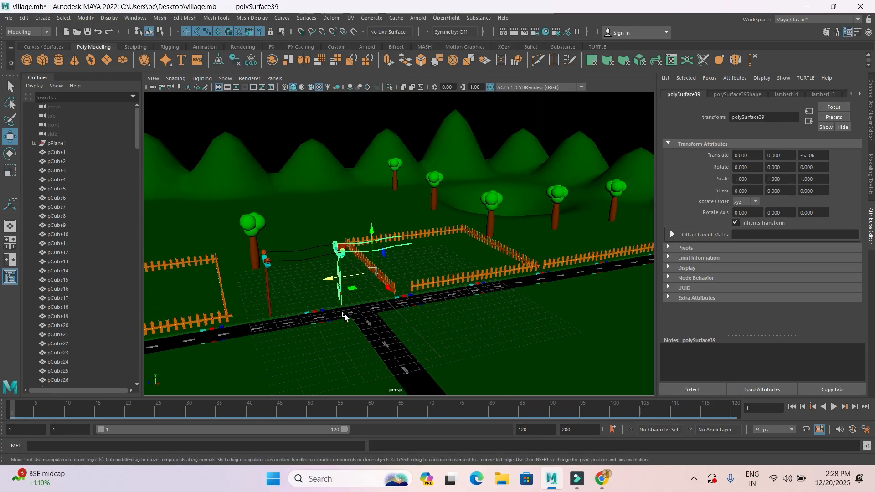
# Repeat the offset duplication six times to extend the row of poles to the village gate
pyautogui.hotkey('shift', 'd')
pyautogui.hotkey('shift', 'd')
pyautogui.hotkey('shift', 'd')
pyautogui.hotkey('shift', 'd')
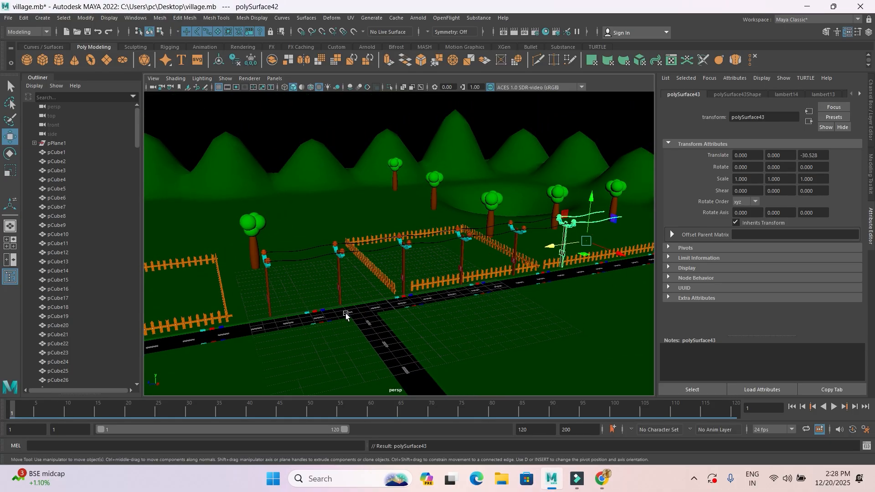
pyautogui.hotkey('shift', 'd')
pyautogui.hotkey('shift', 'd')
# Try to delete the faces of one outgoing wire on the last pole beside the gate
pyautogui.keyDown('alt'); pyautogui.moveTo(346, 313); pyautogui.dragTo(425, 305); pyautogui.keyUp('alt')
pyautogui.keyDown('alt'); pyautogui.moveTo(425, 305); pyautogui.dragTo(477, 287, button='right'); pyautogui.keyUp('alt')
pyautogui.keyDown('alt'); pyautogui.moveTo(476, 287); pyautogui.dragTo(269, 333, button='middle'); pyautogui.keyUp('alt')
pyautogui.keyDown('alt'); pyautogui.moveTo(606, 210); pyautogui.dragTo(496, 231, button='middle'); pyautogui.keyUp('alt')
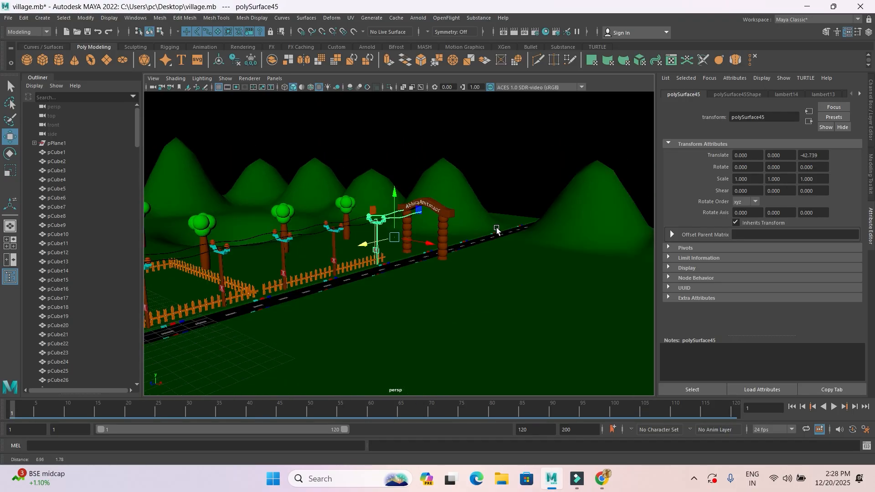
pyautogui.scroll(3, 444, 244)
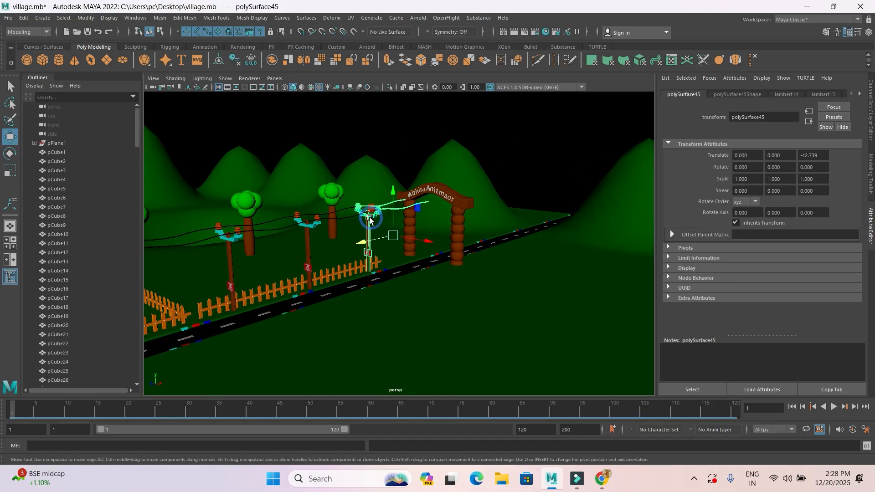
pyautogui.scroll(6, 382, 212)
pyautogui.scroll(8, 393, 203)
pyautogui.rightClick(397, 220)
pyautogui.doubleClick(399, 219)
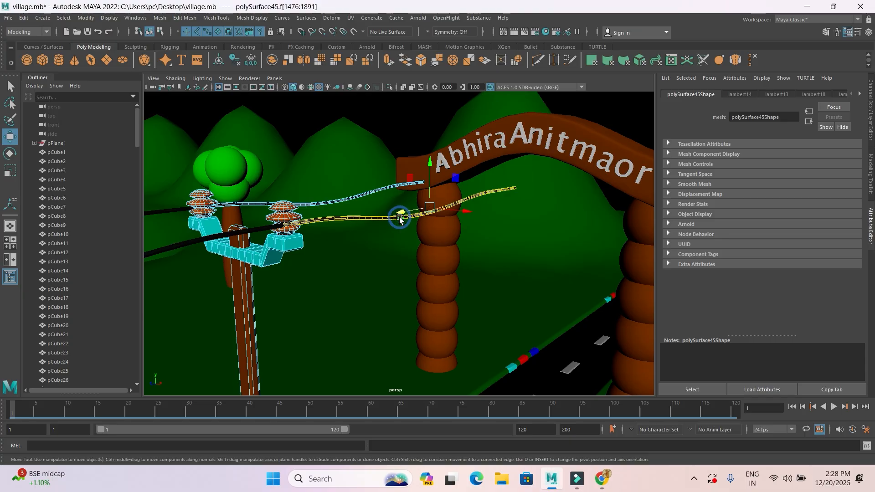
pyautogui.press('Delete')
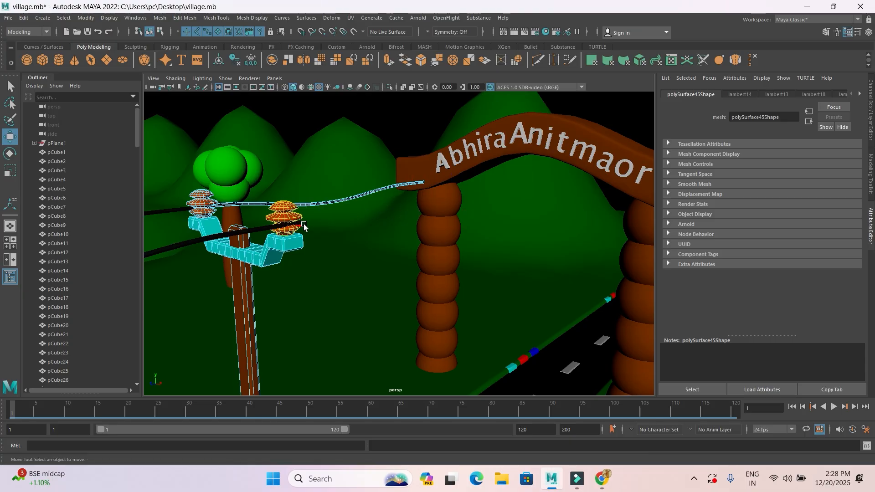
pyautogui.hotkey('ctrl', 'z')
pyautogui.moveTo(329, 222); pyautogui.dragTo(368, 208, button='right')
# Separate the last pole beside the gate into its parts and delete its two outgoing wires
pyautogui.click(247, 283)
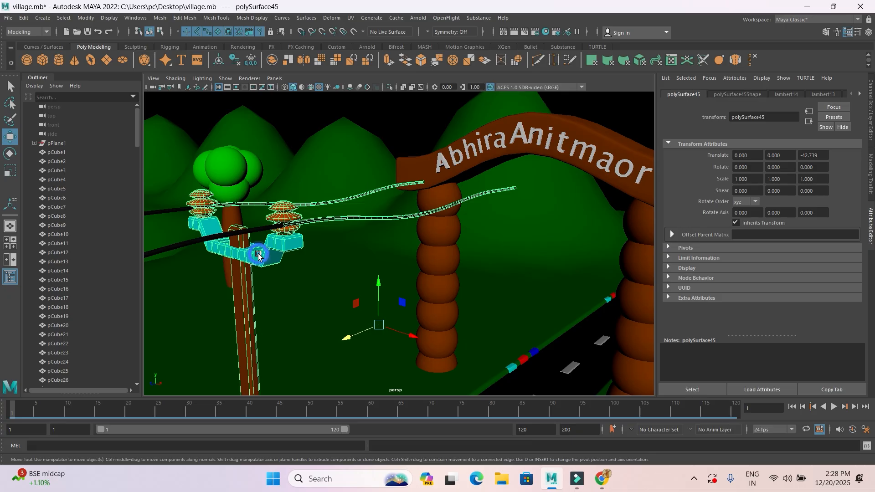
pyautogui.scroll(-2, 263, 255)
pyautogui.click(166, 17)
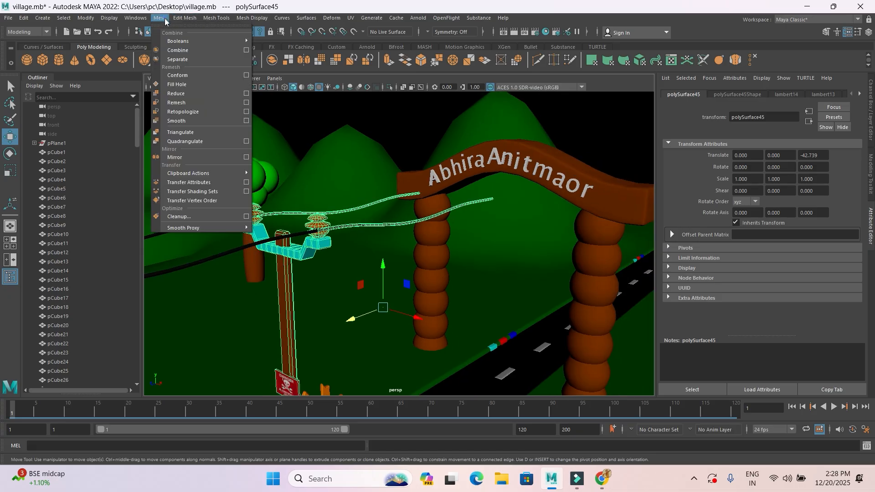
pyautogui.click(191, 56)
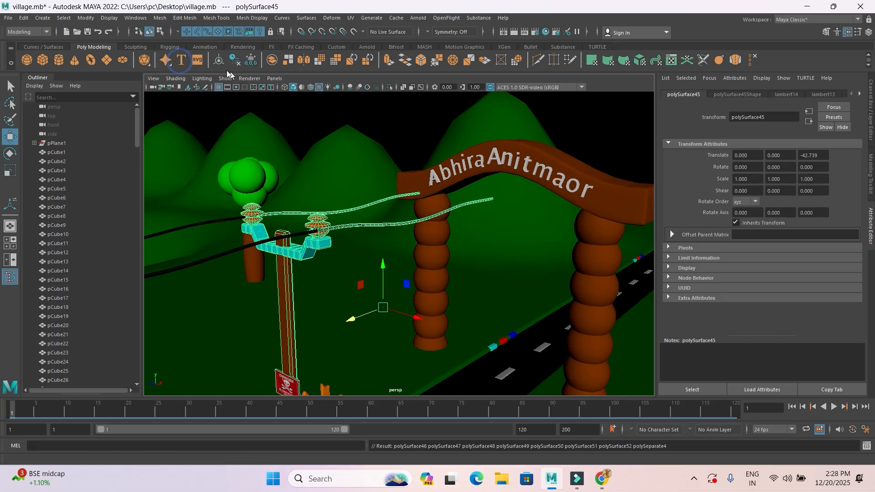
pyautogui.click(385, 224)
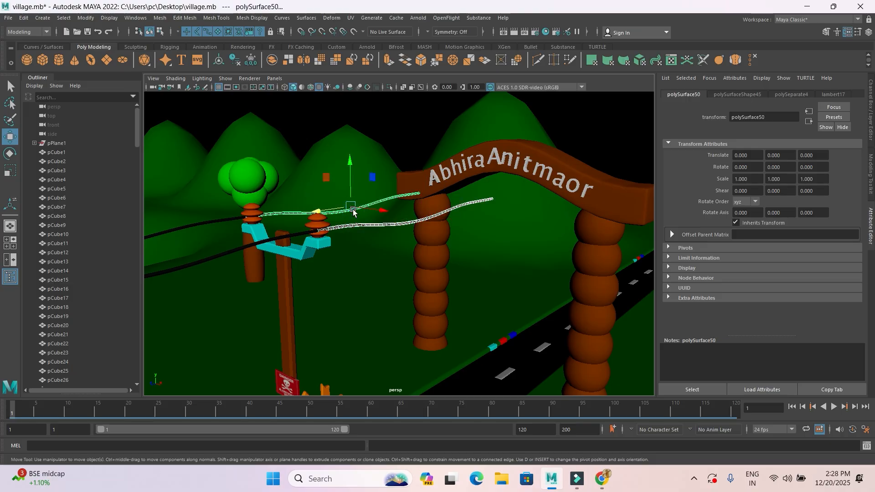
pyautogui.press('Delete')
# Duplicate the first electric pole along the road in the opposite direction, spaced so its wires meet the original pole
pyautogui.scroll(-6, 433, 192)
pyautogui.keyDown('alt'); pyautogui.moveTo(346, 294); pyautogui.dragTo(701, 170, button='middle'); pyautogui.keyUp('alt')
pyautogui.scroll(-6, 575, 202)
pyautogui.scroll(12, 369, 271)
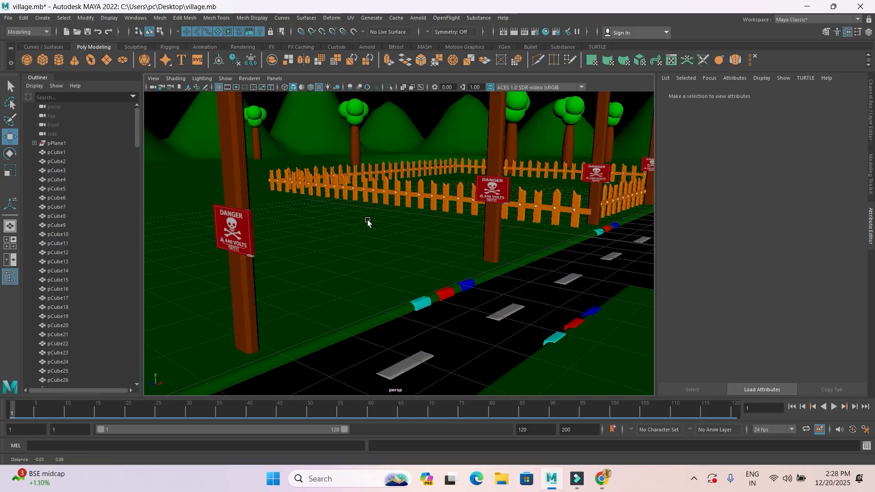
pyautogui.click(381, 254)
pyautogui.scroll(-12, 383, 255)
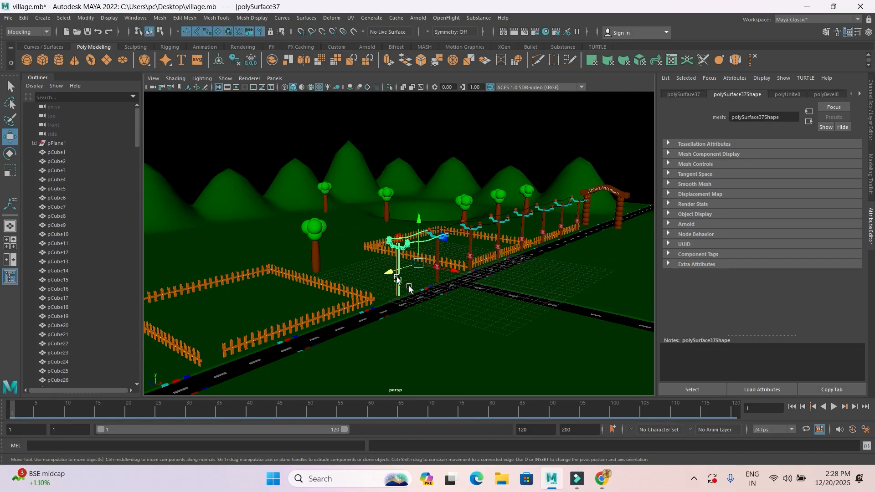
pyautogui.keyDown('alt'); pyautogui.moveTo(417, 301); pyautogui.dragTo(411, 306); pyautogui.keyUp('alt')
pyautogui.keyDown('alt'); pyautogui.moveTo(411, 306); pyautogui.dragTo(429, 296, button='middle'); pyautogui.keyUp('alt')
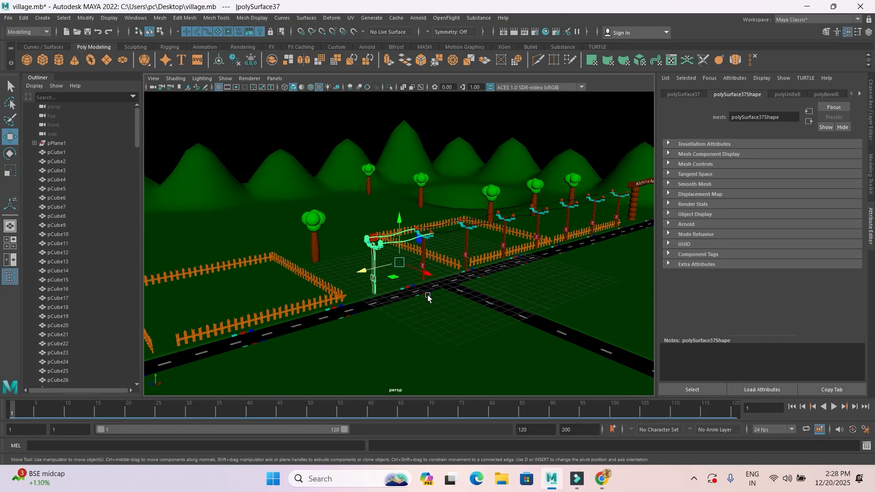
pyautogui.moveTo(367, 273); pyautogui.dragTo(301, 287)
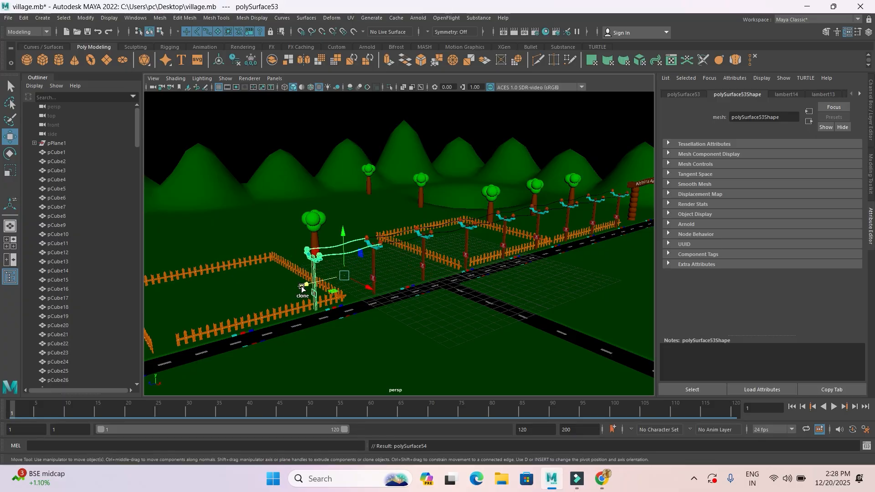
# Repeat the offset duplication four times to continue the poles to the opposite village gate
pyautogui.hotkey('shift', 'd')
pyautogui.hotkey('shift', 'd')
pyautogui.hotkey('shift', 'd')
pyautogui.hotkey('shift', 'd')
pyautogui.scroll(-8, 437, 314)
pyautogui.scroll(6, 436, 314)
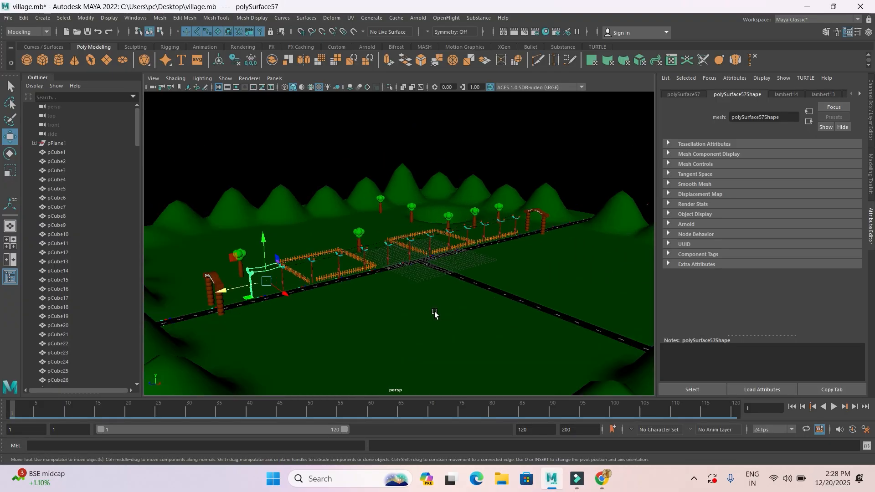
# Clear the selection and examine the pole alignment, wires and fences along the road from several angles
pyautogui.click(417, 141)
pyautogui.scroll(12, 425, 267)
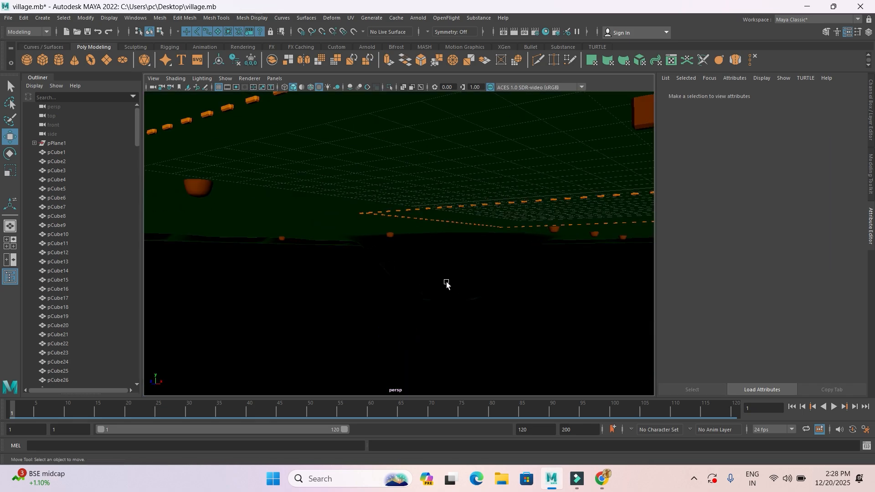
pyautogui.keyDown('alt'); pyautogui.moveTo(446, 282); pyautogui.dragTo(462, 275); pyautogui.keyUp('alt')
pyautogui.keyDown('alt'); pyautogui.moveTo(462, 275); pyautogui.dragTo(270, 276, button='middle'); pyautogui.keyUp('alt')
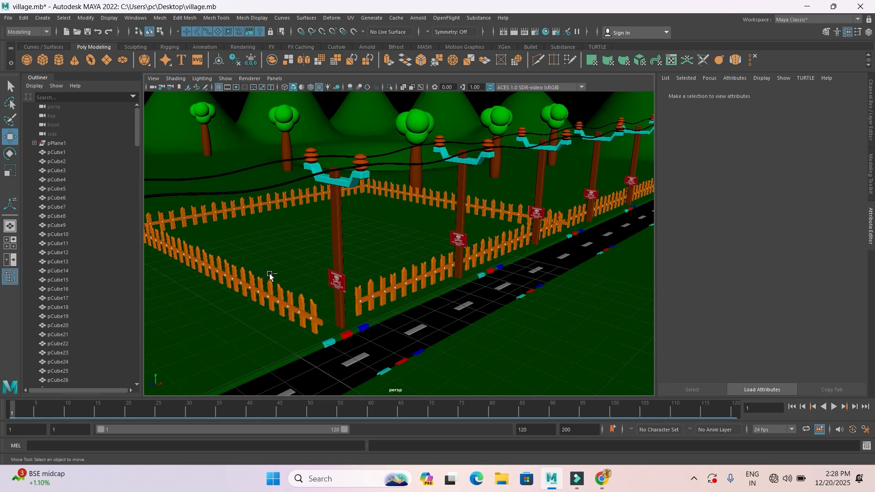
pyautogui.scroll(-5, 279, 269)
pyautogui.keyDown('alt'); pyautogui.moveTo(280, 269); pyautogui.dragTo(406, 262); pyautogui.keyUp('alt')
pyautogui.keyDown('alt'); pyautogui.moveTo(405, 262); pyautogui.dragTo(454, 307, button='right'); pyautogui.keyUp('alt')
pyautogui.keyDown('alt'); pyautogui.moveTo(418, 314); pyautogui.dragTo(435, 296, button='middle'); pyautogui.keyUp('alt')
pyautogui.keyDown('alt'); pyautogui.moveTo(435, 297); pyautogui.dragTo(468, 310, button='right'); pyautogui.keyUp('alt')
pyautogui.keyDown('alt'); pyautogui.moveTo(468, 309); pyautogui.dragTo(439, 338); pyautogui.keyUp('alt')
pyautogui.keyDown('alt'); pyautogui.moveTo(439, 337); pyautogui.dragTo(328, 275, button='middle'); pyautogui.keyUp('alt')
pyautogui.keyDown('alt'); pyautogui.moveTo(328, 273); pyautogui.dragTo(273, 296); pyautogui.keyUp('alt')
pyautogui.keyDown('alt'); pyautogui.moveTo(274, 296); pyautogui.dragTo(255, 318, button='right'); pyautogui.keyUp('alt')
pyautogui.keyDown('alt'); pyautogui.moveTo(255, 316); pyautogui.dragTo(170, 337, button='middle'); pyautogui.keyUp('alt')
# Move the second plot's roadside fence back from the road behind the poles to about X -9.26, shortening it to about 0.74 Z scale
pyautogui.click(318, 223)
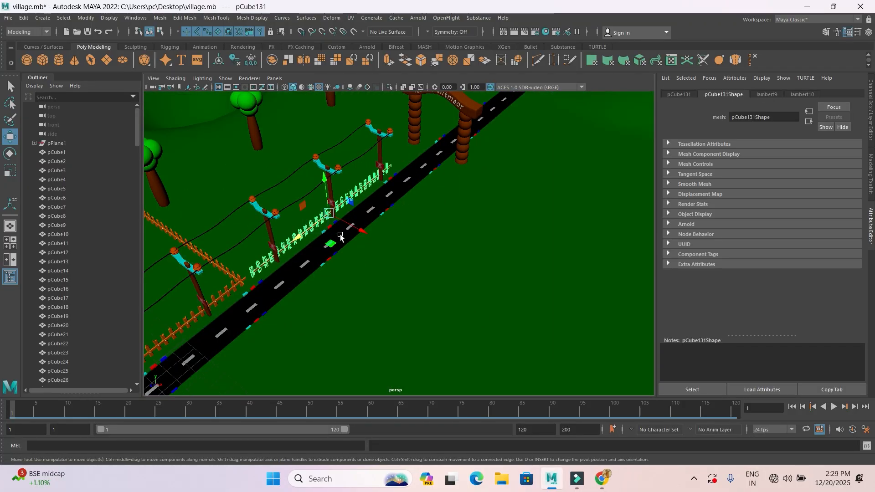
pyautogui.moveTo(364, 237)
pyautogui.mouseDown()
pyautogui.moveTo(319, 243)
pyautogui.moveTo(362, 238)
pyautogui.mouseUp()
pyautogui.keyDown('alt'); pyautogui.moveTo(328, 247); pyautogui.dragTo(365, 256, button='middle'); pyautogui.keyUp('alt')
pyautogui.keyDown('alt'); pyautogui.moveTo(365, 256); pyautogui.dragTo(387, 261, button='right'); pyautogui.keyUp('alt')
pyautogui.keyDown('alt'); pyautogui.moveTo(340, 244); pyautogui.dragTo(371, 246); pyautogui.keyUp('alt')
pyautogui.keyDown('alt'); pyautogui.moveTo(371, 246); pyautogui.dragTo(408, 261, button='middle'); pyautogui.keyUp('alt')
pyautogui.moveTo(441, 260); pyautogui.dragTo(355, 222)
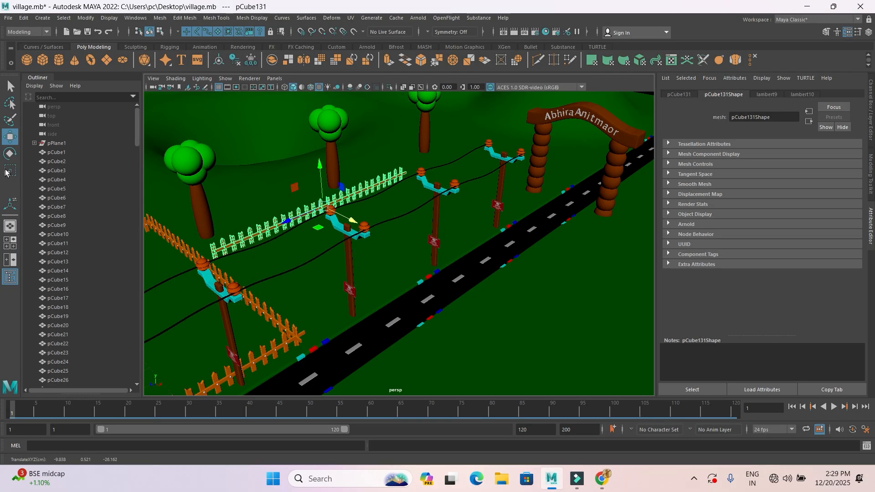
pyautogui.click(6, 171)
pyautogui.moveTo(294, 220); pyautogui.dragTo(295, 230)
# Duplicate the moved rear fence and rotate the copy exactly 90 degrees about Y to make a side fence
pyautogui.hotkey('ctrl', 'd')
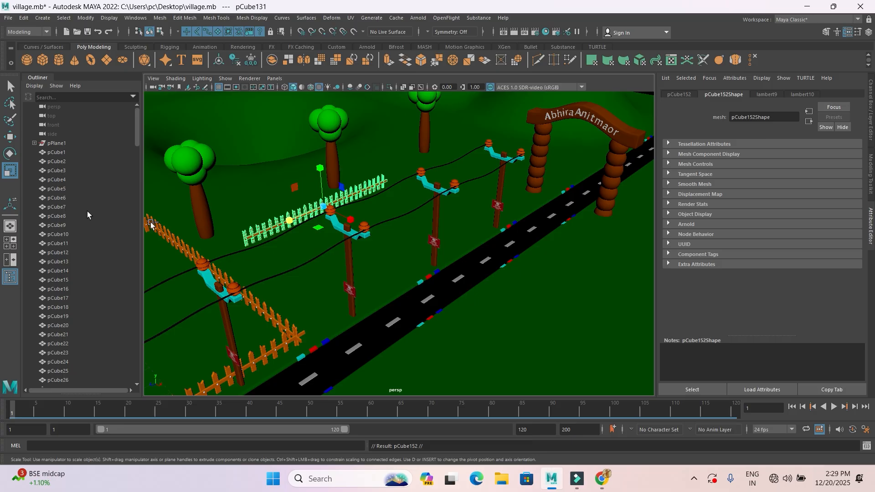
pyautogui.click(10, 154)
pyautogui.moveTo(319, 228); pyautogui.dragTo(365, 226)
pyautogui.hotkey('ctrl', 'a')
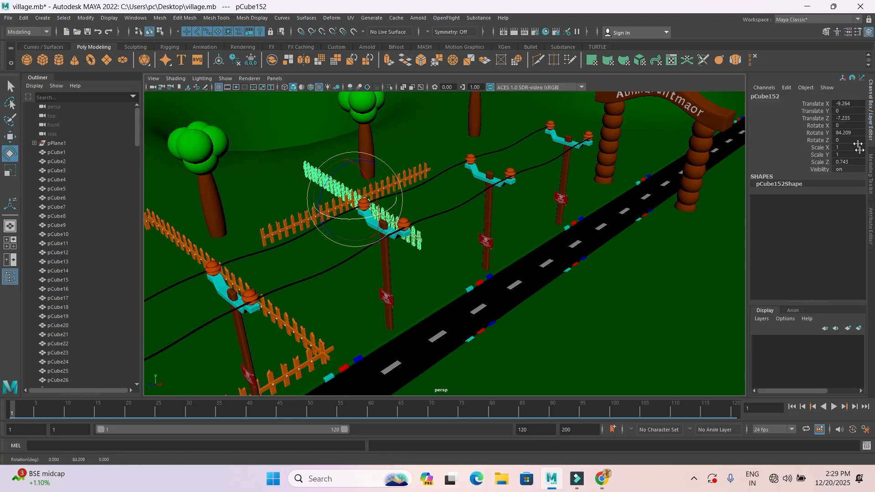
pyautogui.press('Return')
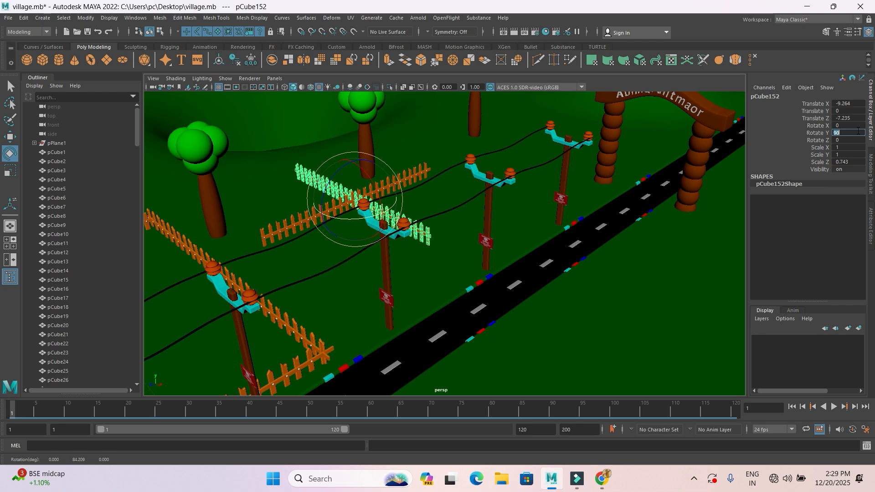
# Shorten the side fence to about 0.52 Z scale and place it at the rear fence's end nearest the village gate
pyautogui.press('w')
pyautogui.moveTo(384, 218); pyautogui.dragTo(456, 253)
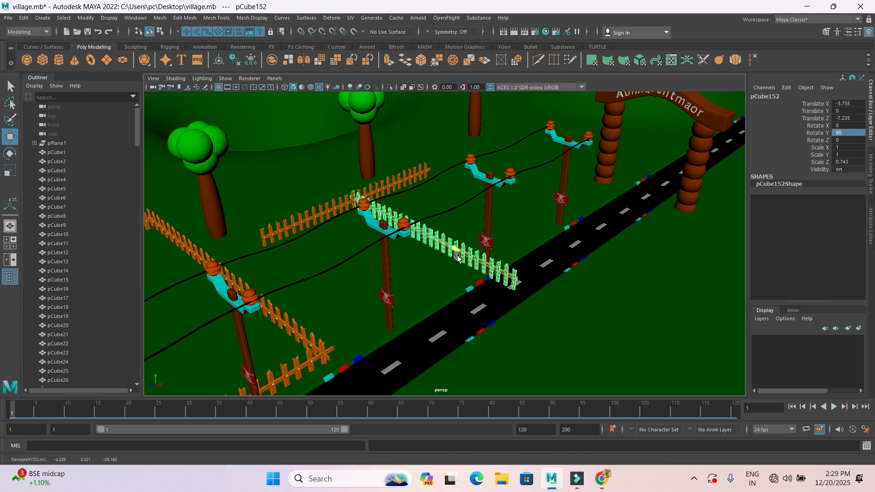
pyautogui.click(10, 171)
pyautogui.moveTo(452, 249); pyautogui.dragTo(363, 231)
pyautogui.press('w')
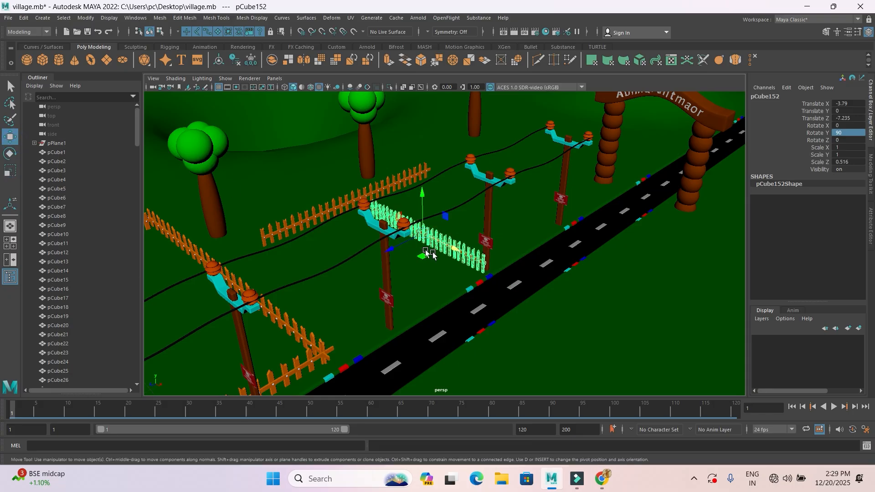
pyautogui.moveTo(457, 245); pyautogui.dragTo(456, 217)
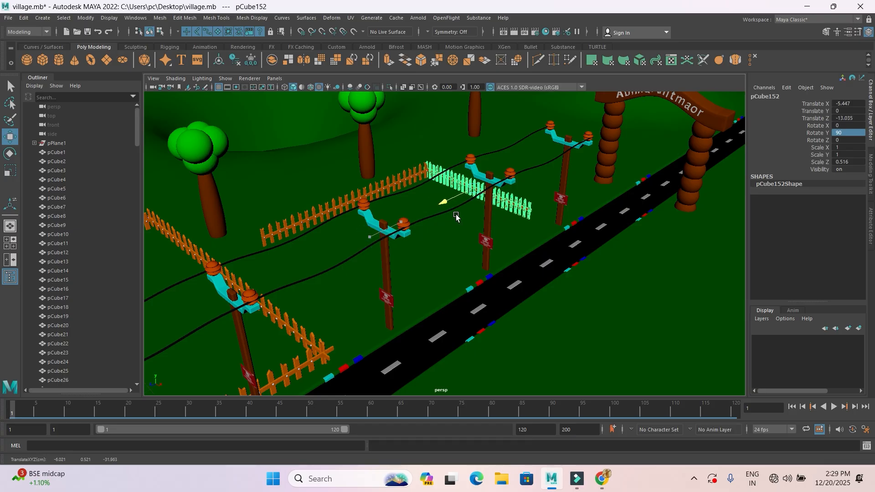
# Duplicate the side fence to the rear fence's other end, and duplicate the rear fence to the plot's roadside edge
pyautogui.hotkey('ctrl', 'd')
pyautogui.moveTo(443, 202); pyautogui.dragTo(255, 281)
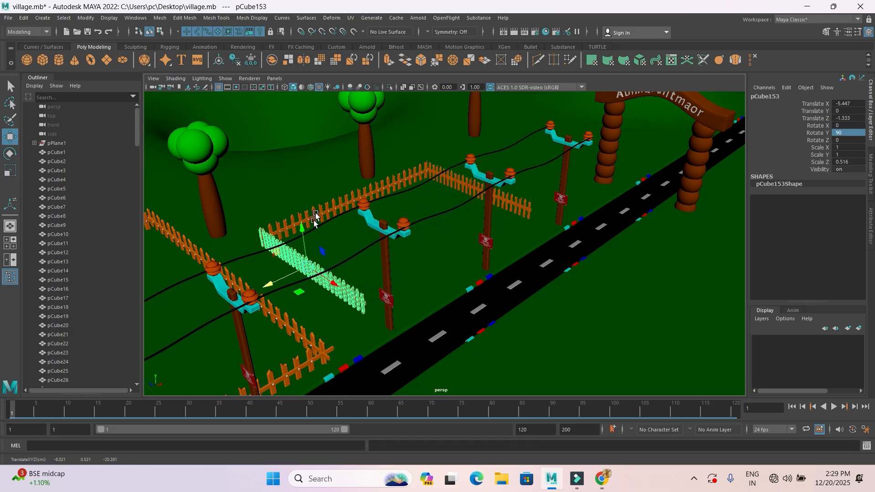
pyautogui.click(335, 207)
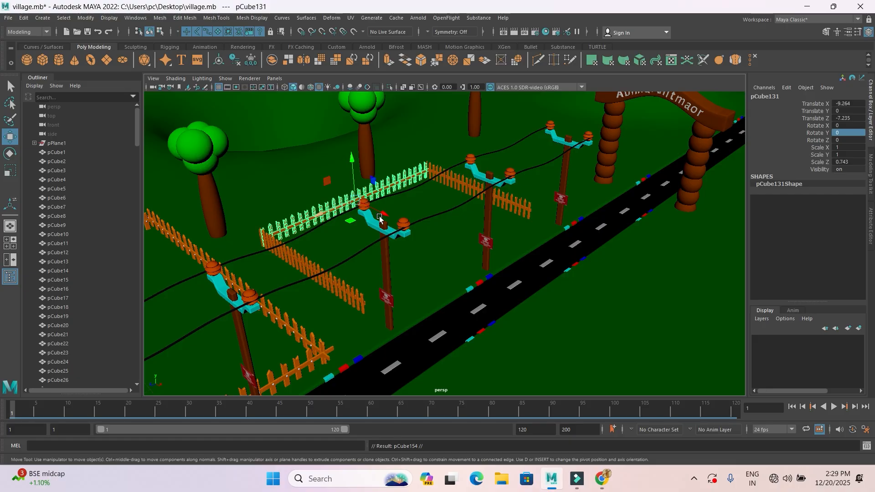
pyautogui.moveTo(384, 215); pyautogui.dragTo(495, 275)
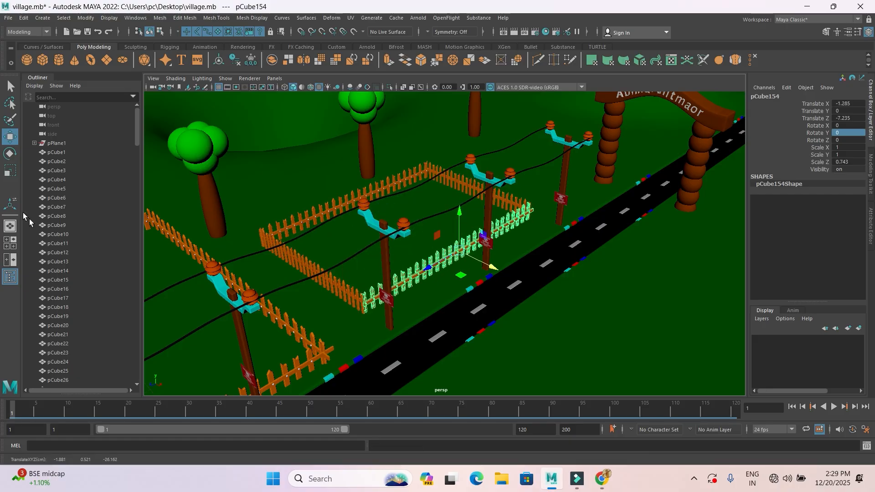
# Shorten the roadside fence to about 0.45 Z scale and align it with the side fence nearest the village gate
pyautogui.click(10, 171)
pyautogui.moveTo(434, 271); pyautogui.dragTo(471, 261)
pyautogui.click(10, 136)
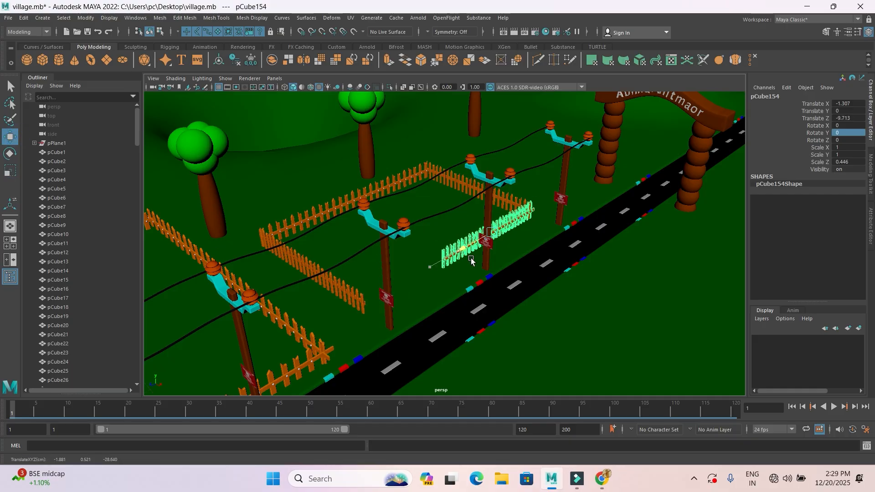
# Duplicate the short roadside fence to the opposite front corner and shorten the copy to leave an entrance gap between the two
pyautogui.hotkey('ctrl', 'd')
pyautogui.moveTo(471, 261); pyautogui.dragTo(378, 295)
pyautogui.click(10, 171)
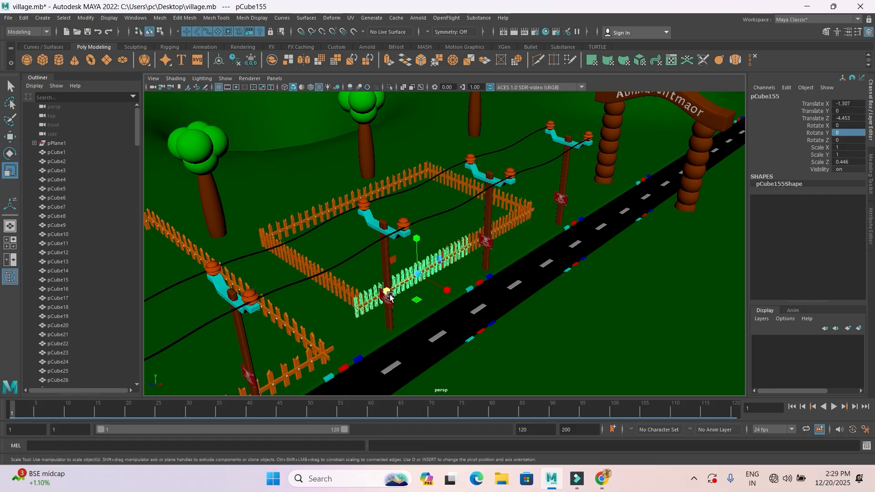
pyautogui.moveTo(400, 296); pyautogui.dragTo(366, 305)
pyautogui.click(11, 140)
pyautogui.click(592, 329)
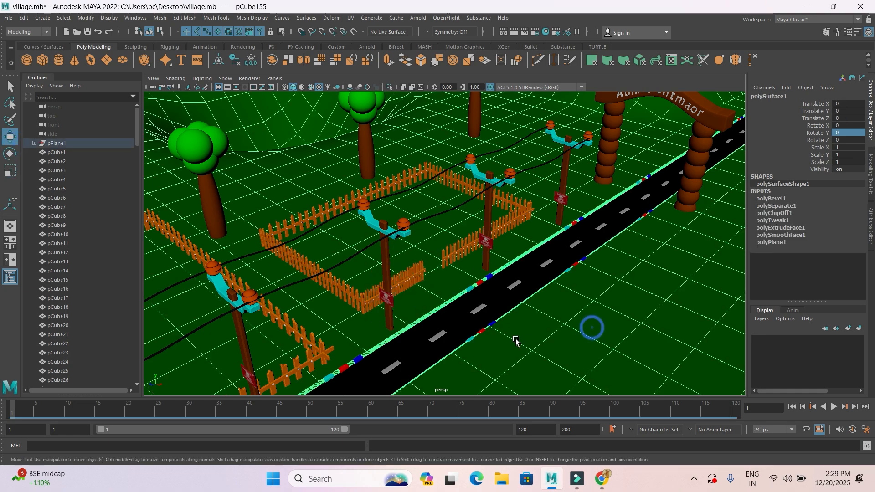
# Select all four fences of the larger middle plot and move them about 4.4 units away from the road
pyautogui.keyDown('alt'); pyautogui.moveTo(514, 336); pyautogui.dragTo(473, 267); pyautogui.keyUp('alt')
pyautogui.scroll(7, 455, 301)
pyautogui.keyDown('alt'); pyautogui.moveTo(462, 251); pyautogui.dragTo(469, 208, button='middle'); pyautogui.keyUp('alt')
pyautogui.scroll(-8, 382, 276)
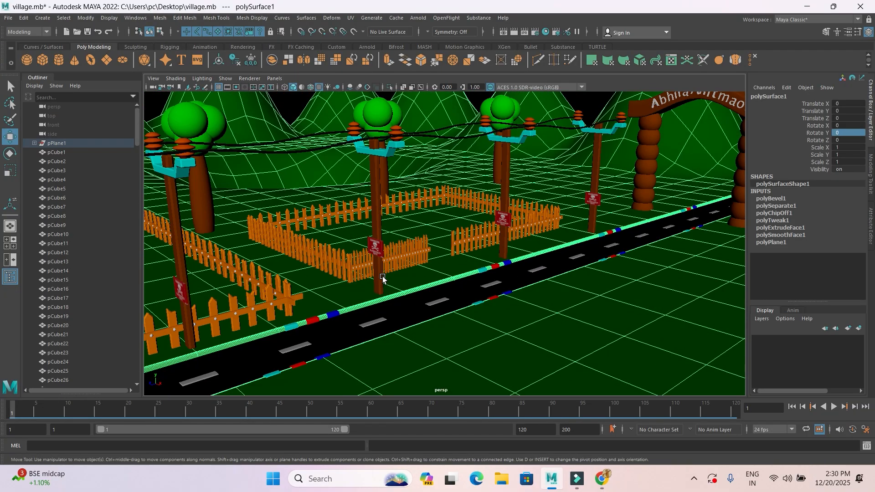
pyautogui.keyDown('alt'); pyautogui.moveTo(446, 292); pyautogui.dragTo(546, 276, button='middle'); pyautogui.keyUp('alt')
pyautogui.scroll(3, 530, 249)
pyautogui.click(505, 264)
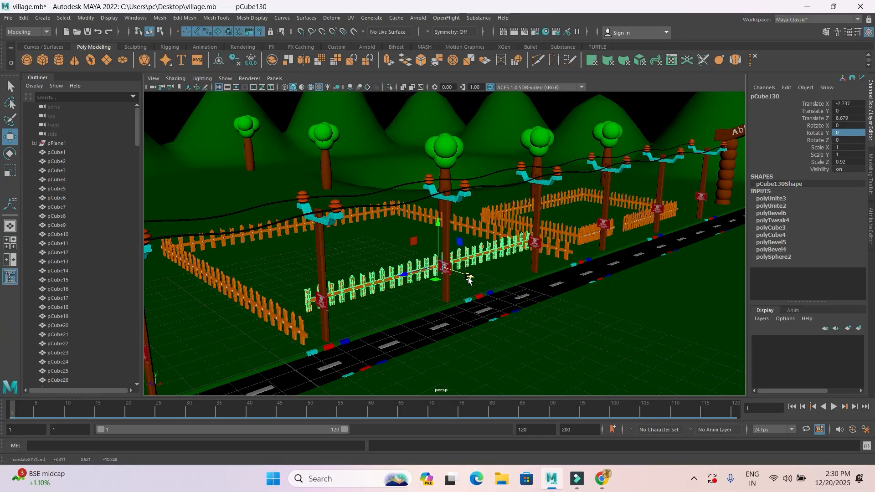
pyautogui.keyDown('alt'); pyautogui.moveTo(513, 296); pyautogui.dragTo(486, 195); pyautogui.keyUp('alt')
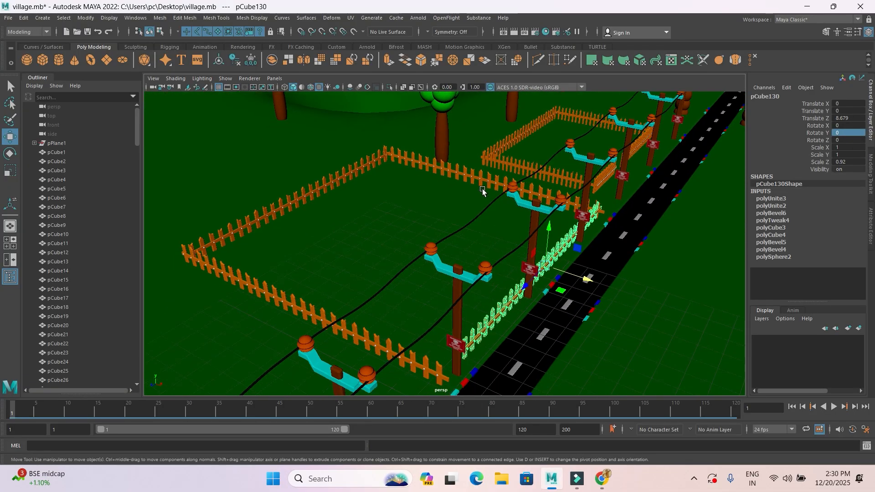
pyautogui.keyDown('shift'); pyautogui.click(349, 166); pyautogui.keyUp('shift')
pyautogui.keyDown('shift'); pyautogui.click(349, 167); pyautogui.keyUp('shift')
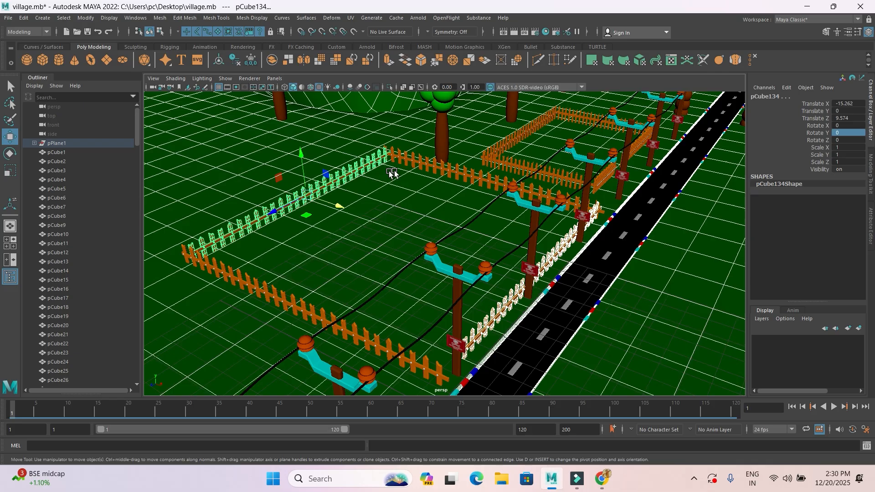
pyautogui.keyDown('shift'); pyautogui.click(293, 302); pyautogui.keyUp('shift')
pyautogui.keyDown('shift'); pyautogui.click(342, 242); pyautogui.keyUp('shift')
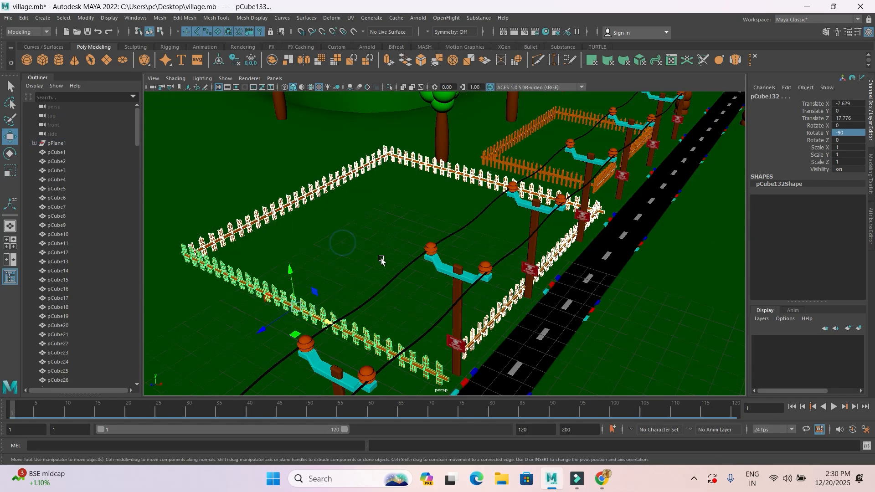
pyautogui.scroll(-4, 519, 289)
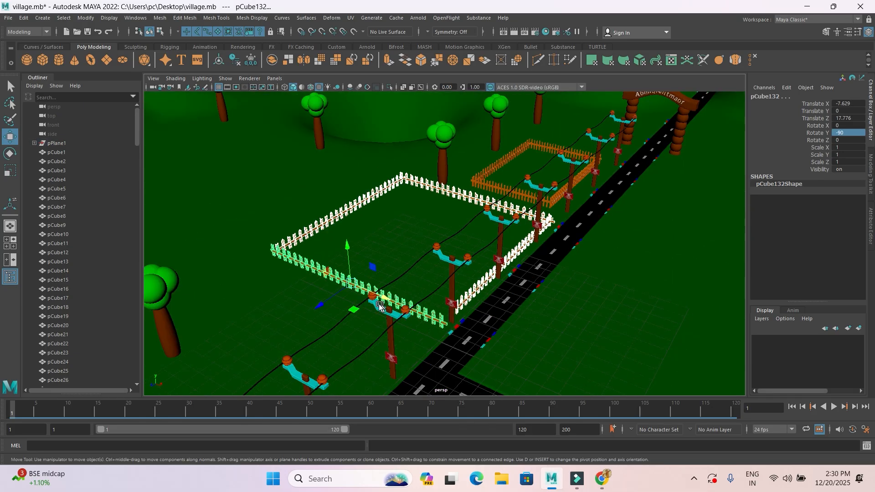
pyautogui.moveTo(391, 297); pyautogui.dragTo(335, 284)
# Select the four fences of the orange plot beyond the road junction, leaving the poles unselected, and delete them
pyautogui.scroll(-5, 462, 301)
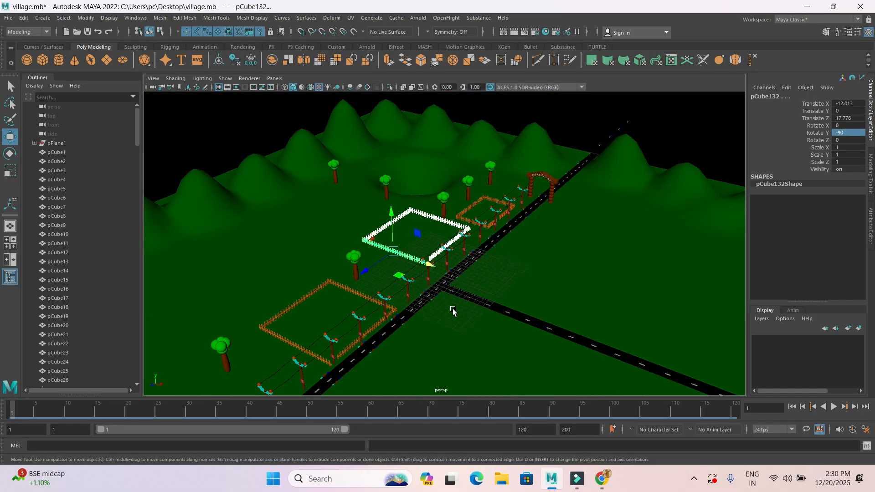
pyautogui.keyDown('alt'); pyautogui.moveTo(451, 306); pyautogui.dragTo(431, 306); pyautogui.keyUp('alt')
pyautogui.scroll(4, 463, 266)
pyautogui.keyDown('alt'); pyautogui.moveTo(364, 312); pyautogui.dragTo(423, 265, button='middle'); pyautogui.keyUp('alt')
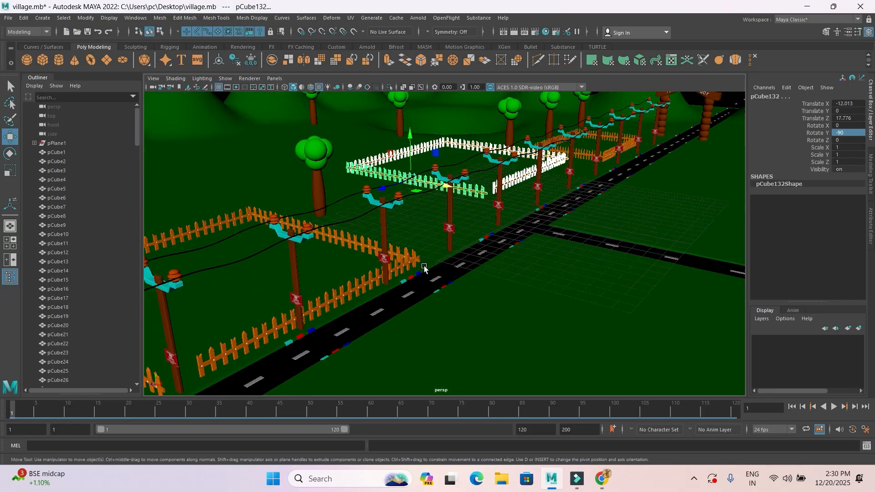
pyautogui.click(368, 244)
pyautogui.keyDown('shift'); pyautogui.click(351, 288); pyautogui.keyUp('shift')
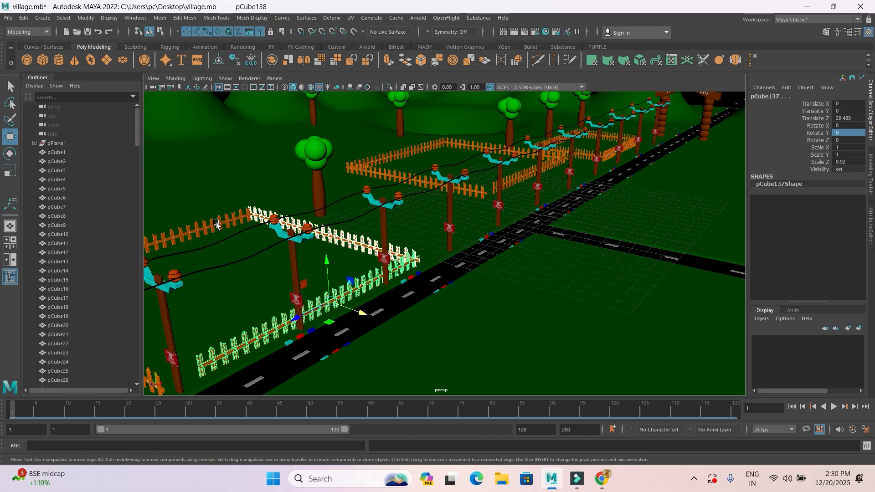
pyautogui.keyDown('shift'); pyautogui.click(216, 224); pyautogui.keyUp('shift')
pyautogui.scroll(-4, 216, 223)
pyautogui.keyDown('shift'); pyautogui.click(227, 280); pyautogui.keyUp('shift')
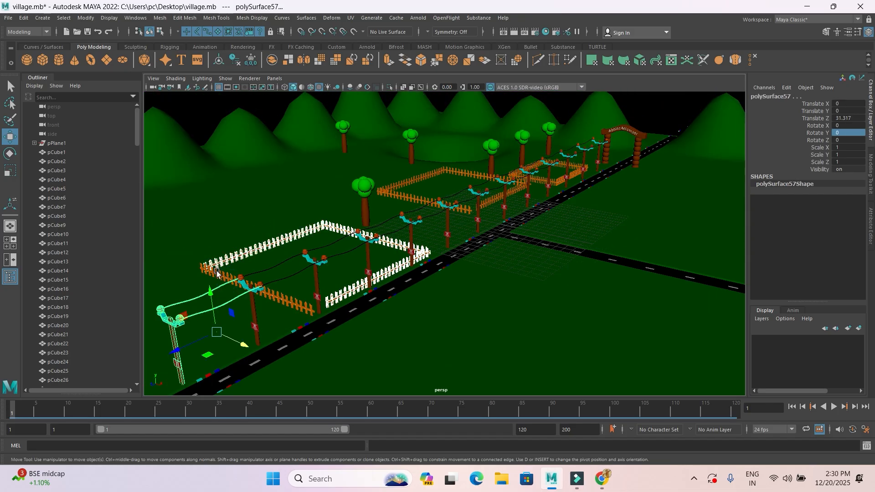
pyautogui.keyDown('shift'); pyautogui.click(217, 272); pyautogui.keyUp('shift')
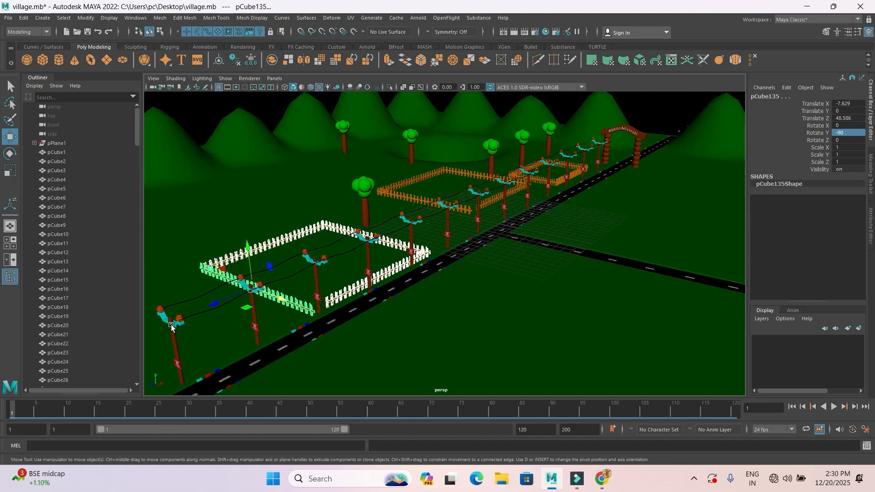
pyautogui.press('Delete')
# Hide the viewport grid and examine the poles and fenced plots from road level and from above
pyautogui.scroll(5, 385, 302)
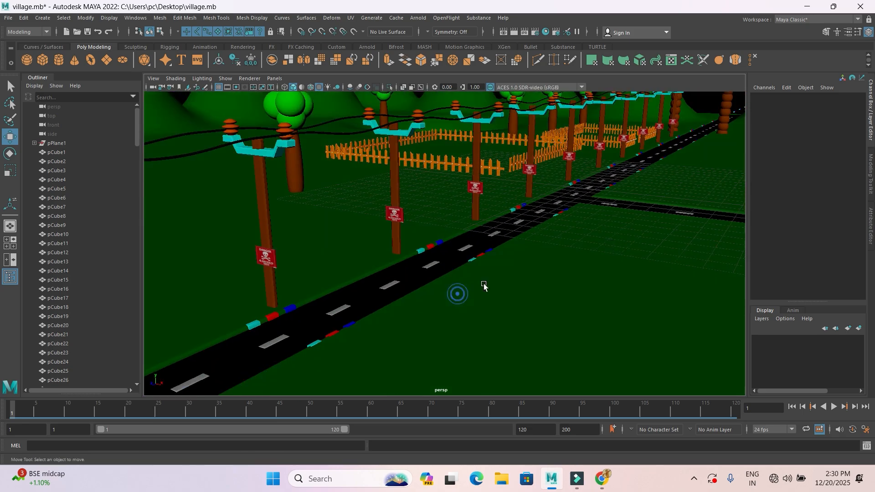
pyautogui.keyDown('alt'); pyautogui.moveTo(484, 286); pyautogui.dragTo(465, 303, button='middle'); pyautogui.keyUp('alt')
pyautogui.scroll(4, 449, 299)
pyautogui.keyDown('alt'); pyautogui.moveTo(449, 297); pyautogui.dragTo(580, 346); pyautogui.keyUp('alt')
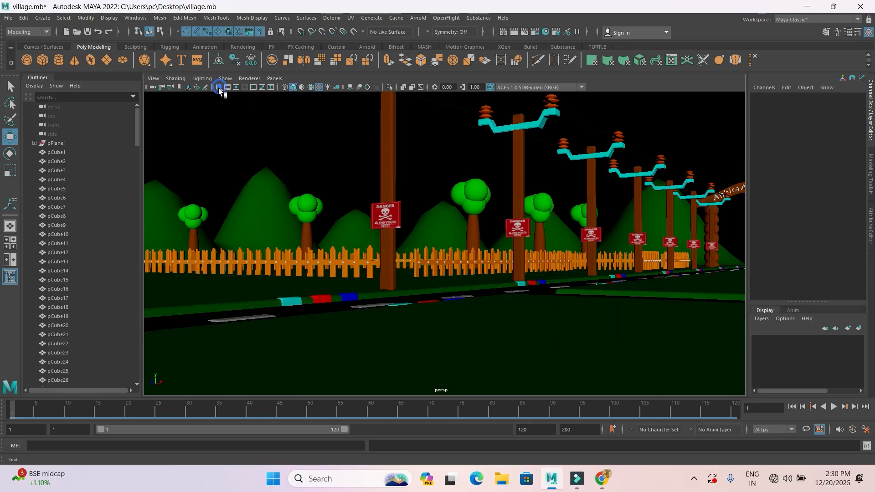
pyautogui.keyDown('alt'); pyautogui.moveTo(471, 289); pyautogui.dragTo(449, 347); pyautogui.keyUp('alt')
pyautogui.scroll(-5, 505, 304)
pyautogui.keyDown('alt'); pyautogui.moveTo(513, 274); pyautogui.dragTo(541, 253, button='middle'); pyautogui.keyUp('alt')
pyautogui.scroll(-3, 540, 254)
pyautogui.keyDown('alt'); pyautogui.moveTo(502, 287); pyautogui.dragTo(513, 310, button='middle'); pyautogui.keyUp('alt')
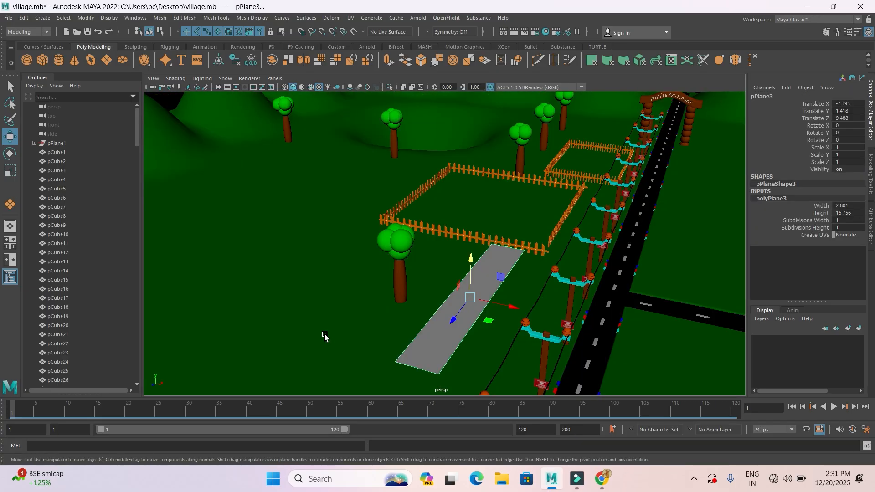
# Delete the flat grey plane lying beside the larger fenced plot
pyautogui.press('Delete')
pyautogui.scroll(-5, 451, 307)
pyautogui.keyDown('alt'); pyautogui.moveTo(549, 313); pyautogui.dragTo(502, 292); pyautogui.keyUp('alt')
pyautogui.scroll(5, 508, 306)
pyautogui.keyDown('alt'); pyautogui.moveTo(483, 292); pyautogui.dragTo(395, 268, button='middle'); pyautogui.keyUp('alt')
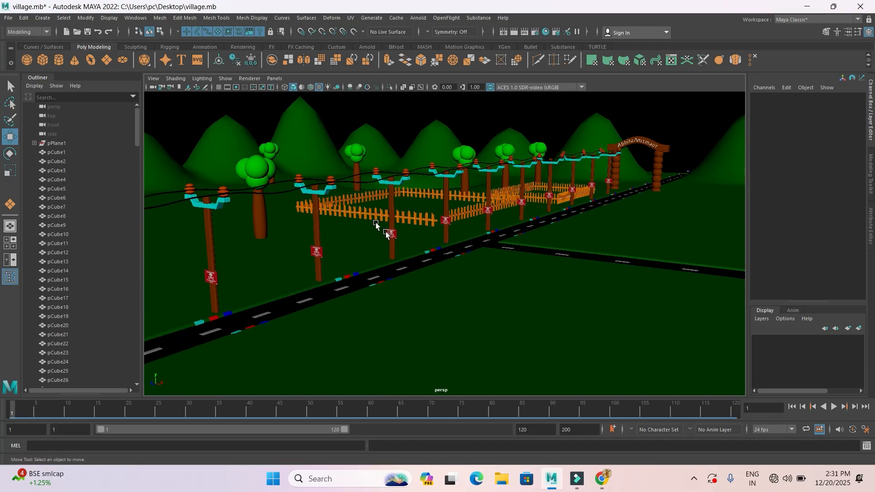
# Create a thin wall-like cube beside the larger fenced plot, about 16 wide, 1.7 high and 0.48 deep
pyautogui.keyDown('alt'); pyautogui.moveTo(397, 298); pyautogui.dragTo(484, 320, button='middle'); pyautogui.keyUp('alt')
pyautogui.scroll(-6, 494, 315)
pyautogui.keyDown('alt'); pyautogui.moveTo(494, 315); pyautogui.dragTo(463, 336); pyautogui.keyUp('alt')
pyautogui.scroll(5, 443, 323)
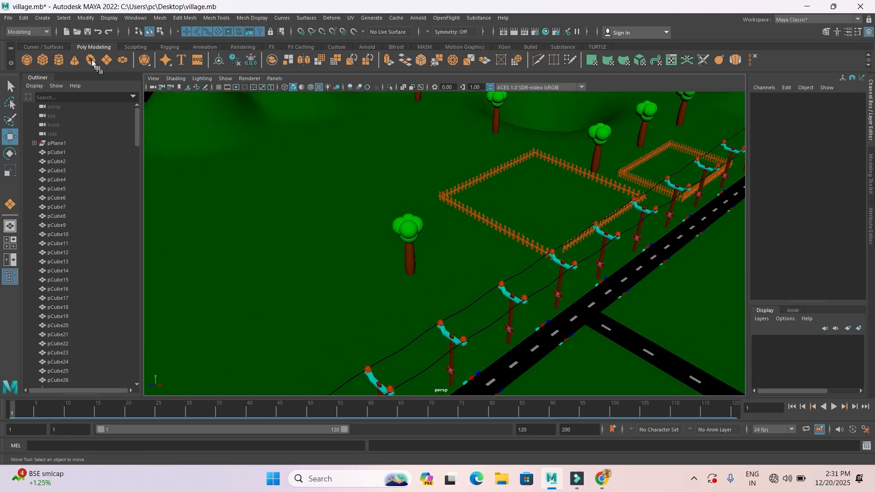
pyautogui.moveTo(423, 220); pyautogui.dragTo(535, 236)
pyautogui.press('w')
pyautogui.scroll(-4, 536, 267)
pyautogui.keyDown('alt'); pyautogui.moveTo(536, 267); pyautogui.dragTo(461, 268); pyautogui.keyUp('alt')
pyautogui.scroll(2, 445, 289)
pyautogui.press('f')
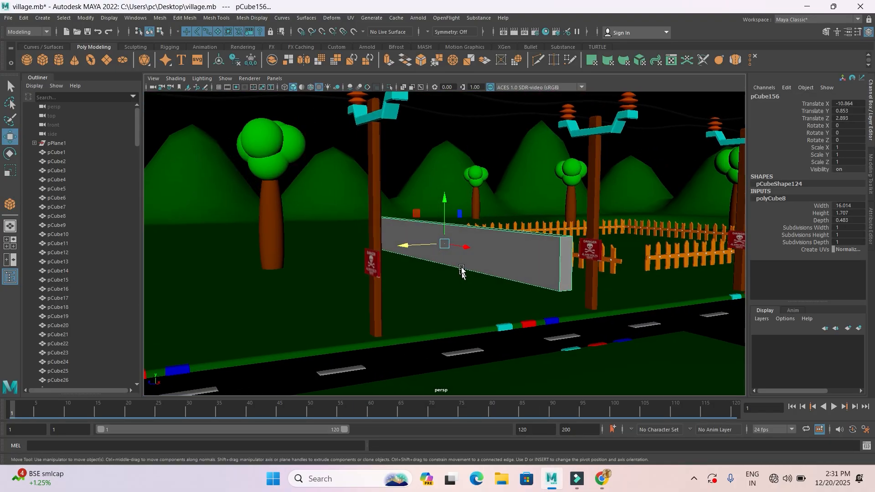
# Lower the wall to about Y 0.48 and thin it to about 0.41 Z scale
pyautogui.moveTo(443, 203); pyautogui.dragTo(450, 209)
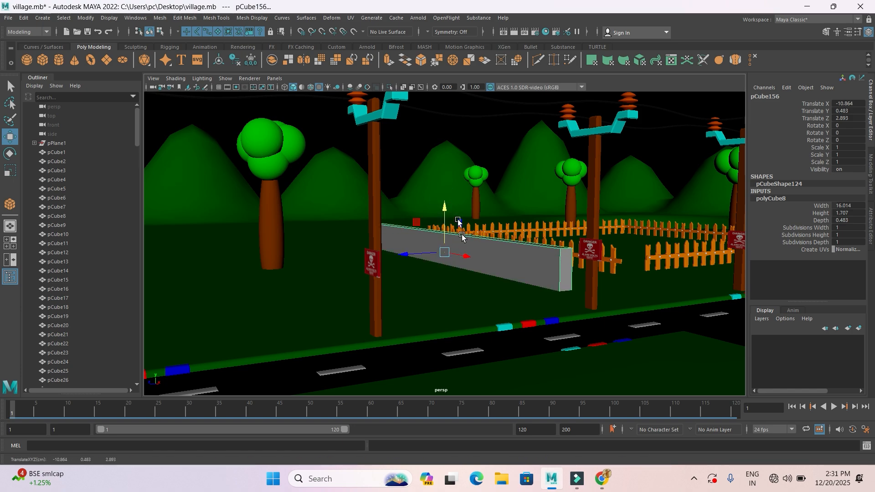
pyautogui.click(9, 171)
pyautogui.moveTo(403, 254); pyautogui.dragTo(461, 289)
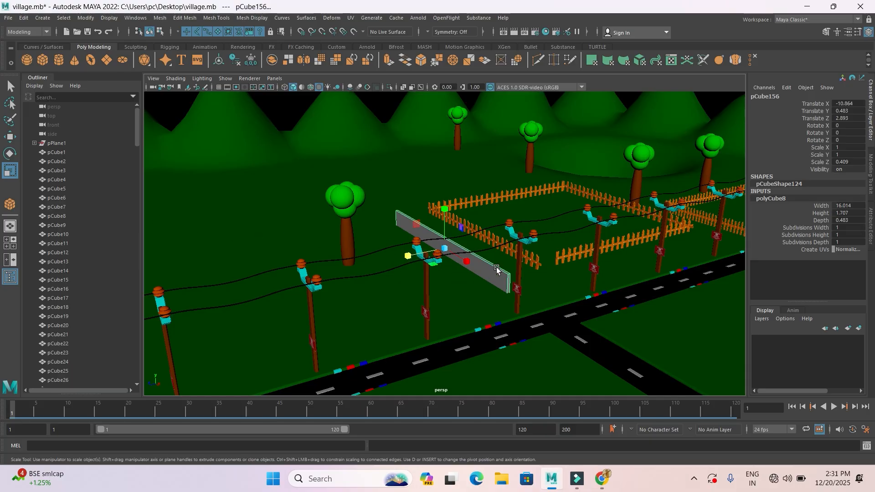
# Move the thin wall away from the road to about X -16.75, next to the lone tree
pyautogui.press('w')
pyautogui.moveTo(453, 254); pyautogui.dragTo(430, 273)
pyautogui.click(10, 171)
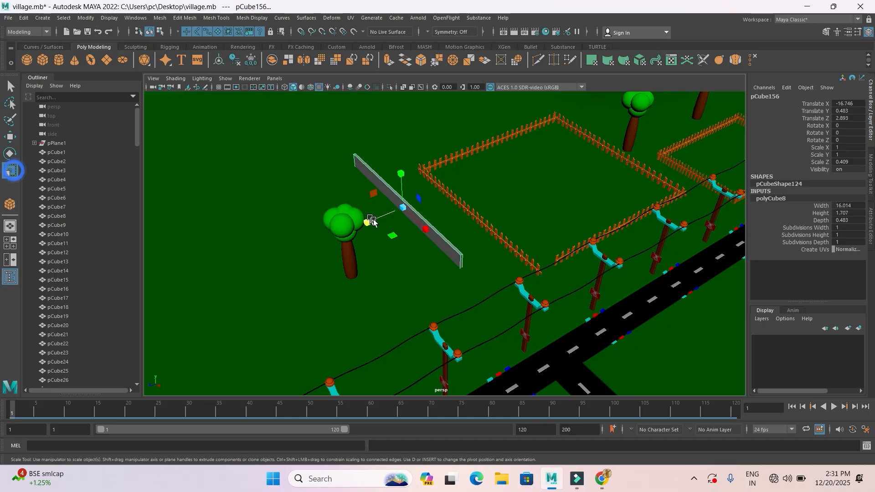
pyautogui.click(415, 229)
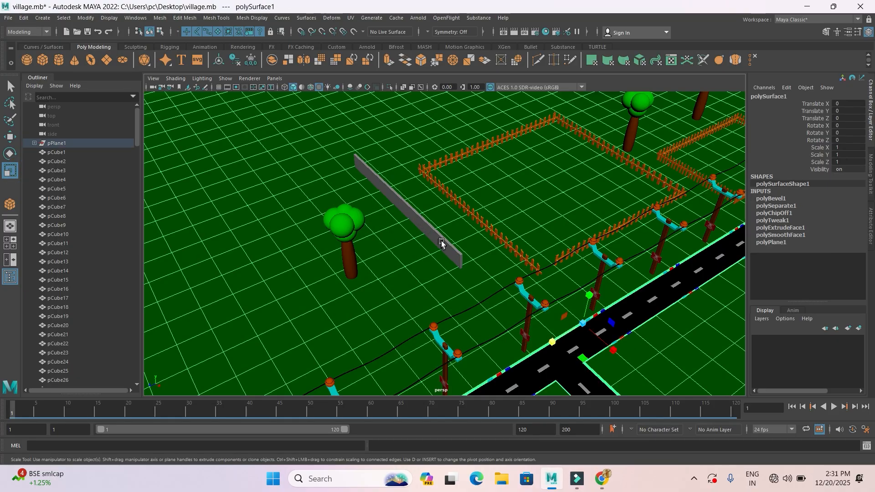
# Shorten the thin wall to about 0.908 X scale and duplicate it across the lone tree to about Z 14.95
pyautogui.click(441, 242)
pyautogui.moveTo(426, 228); pyautogui.dragTo(423, 227)
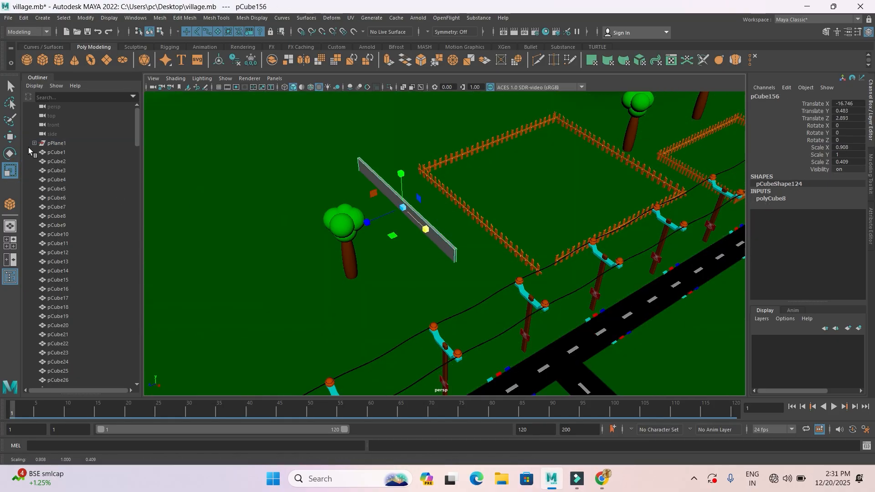
pyautogui.press('w')
pyautogui.hotkey('ctrl', 'd')
pyautogui.moveTo(352, 227); pyautogui.dragTo(203, 277)
# Duplicate the second wall and rotate the copy to 90 degrees around Y
pyautogui.hotkey('ctrl', 'd')
pyautogui.click(10, 153)
pyautogui.moveTo(250, 297); pyautogui.dragTo(302, 290)
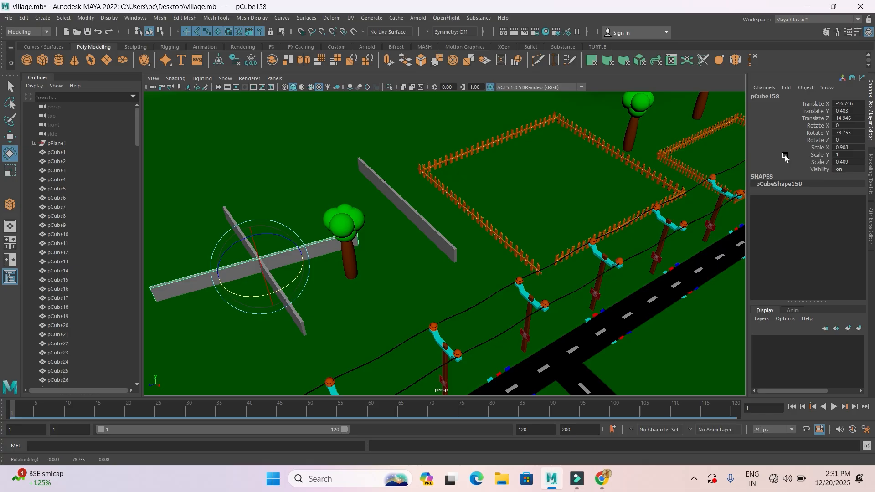
pyautogui.click(852, 134)
pyautogui.write('90')
pyautogui.press('Return')
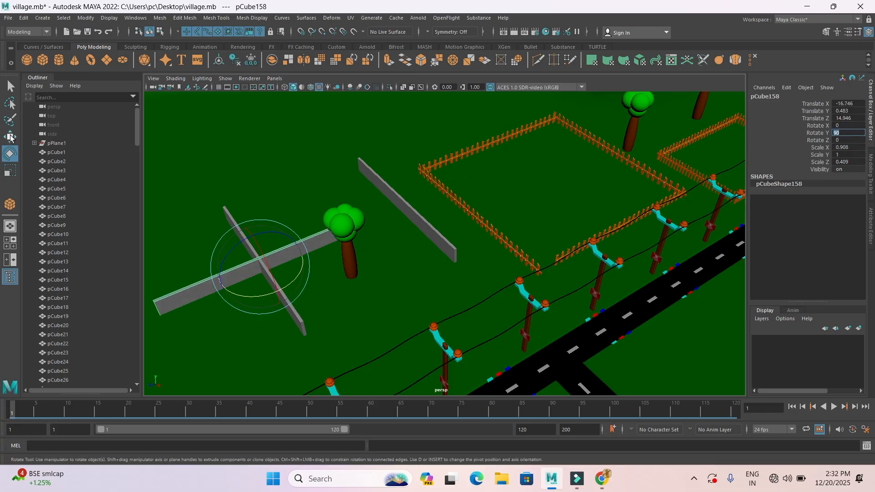
# Move the rotated wall to the rear of the plot, at about X -23.92 and Z 10.05
pyautogui.press('w')
pyautogui.moveTo(219, 286); pyautogui.dragTo(292, 273)
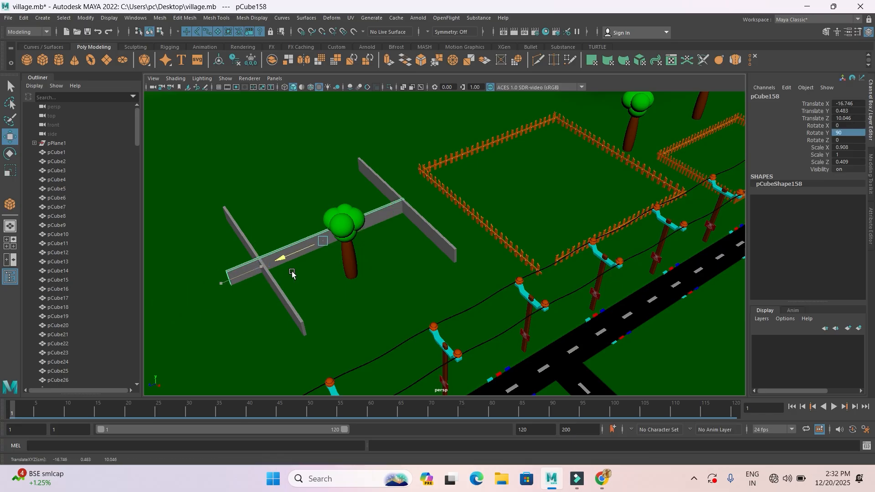
pyautogui.moveTo(313, 244); pyautogui.dragTo(289, 230)
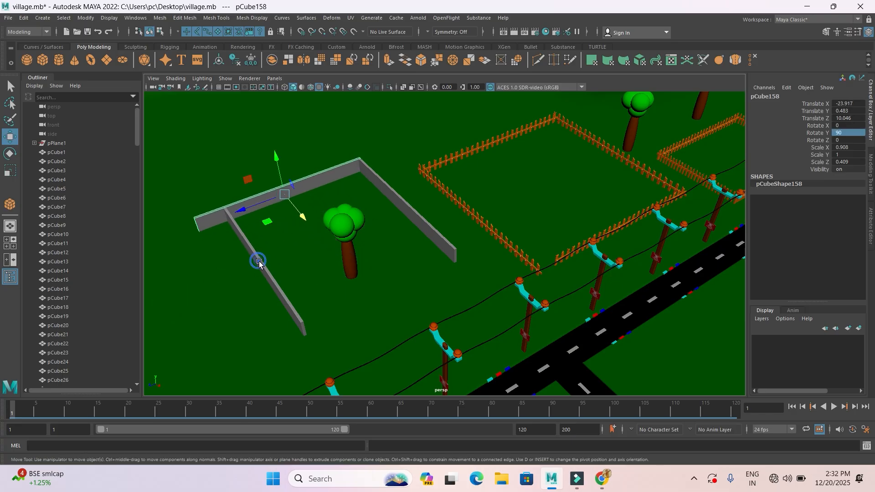
# Align the second side wall with the rear wall's end at about Z 17.34, and duplicate the rear wall to the front at about X -9.61
pyautogui.click(255, 263)
pyautogui.moveTo(214, 281); pyautogui.dragTo(181, 293)
pyautogui.click(271, 192)
pyautogui.click(271, 192)
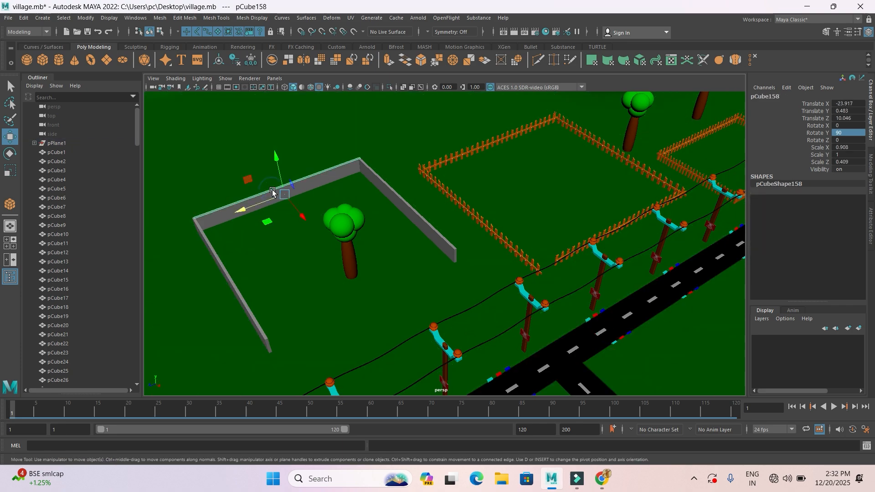
pyautogui.moveTo(309, 213)
pyautogui.keyDown('shift'); pyautogui.mouseDown()
pyautogui.moveTo(387, 326)
pyautogui.moveTo(400, 332)
pyautogui.mouseUp(); pyautogui.keyUp('shift')
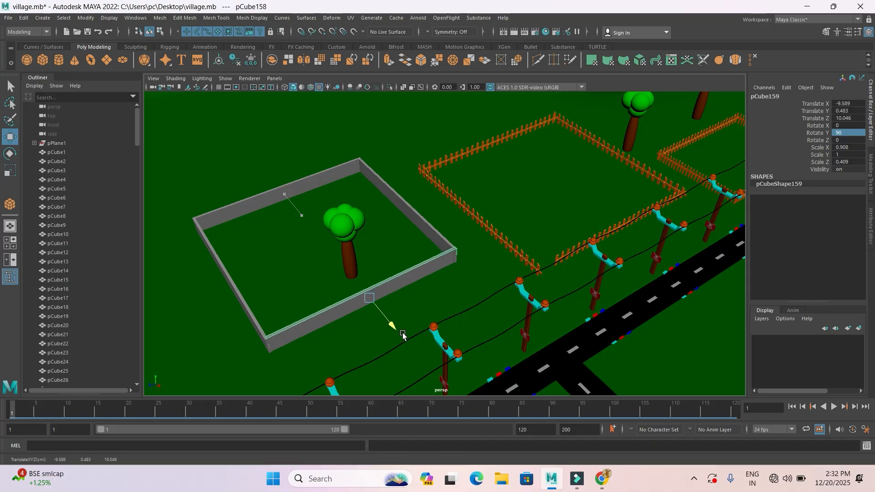
# Shorten the front wall to about 0.5 X scale, keeping it against the fence-side corner at about Z 6.94
pyautogui.press('r')
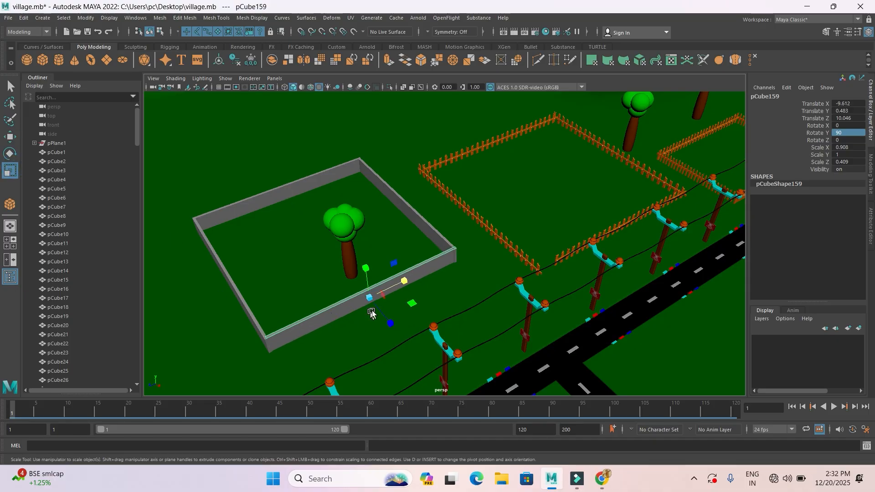
pyautogui.moveTo(406, 288); pyautogui.dragTo(390, 289)
pyautogui.press('w')
# Duplicate the front wall, shorten the copy to about 0.247 X scale, and place it at the opposite corner at about Z 15.38, leaving a gate opening
pyautogui.moveTo(336, 317); pyautogui.dragTo(264, 342)
pyautogui.hotkey('ctrl', 'd')
pyautogui.press('r')
pyautogui.moveTo(335, 315); pyautogui.dragTo(331, 316)
pyautogui.click(13, 138)
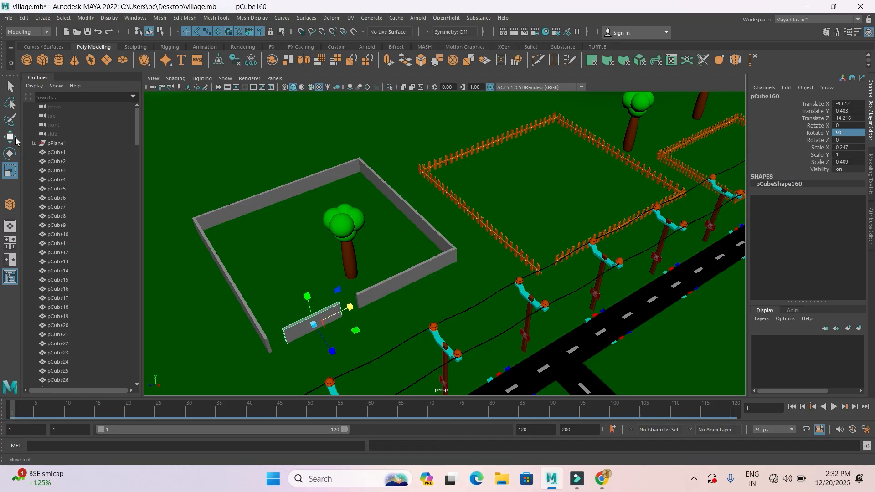
pyautogui.click(15, 139)
pyautogui.moveTo(276, 345); pyautogui.dragTo(253, 353)
# Create a cylindrical post of about 0.33 radius and 1.63 height at the gate end of the short front wall
pyautogui.keyDown('alt'); pyautogui.moveTo(342, 337); pyautogui.dragTo(349, 324); pyautogui.keyUp('alt')
pyautogui.keyDown('alt'); pyautogui.moveTo(348, 324); pyautogui.dragTo(575, 277, button='right'); pyautogui.keyUp('alt')
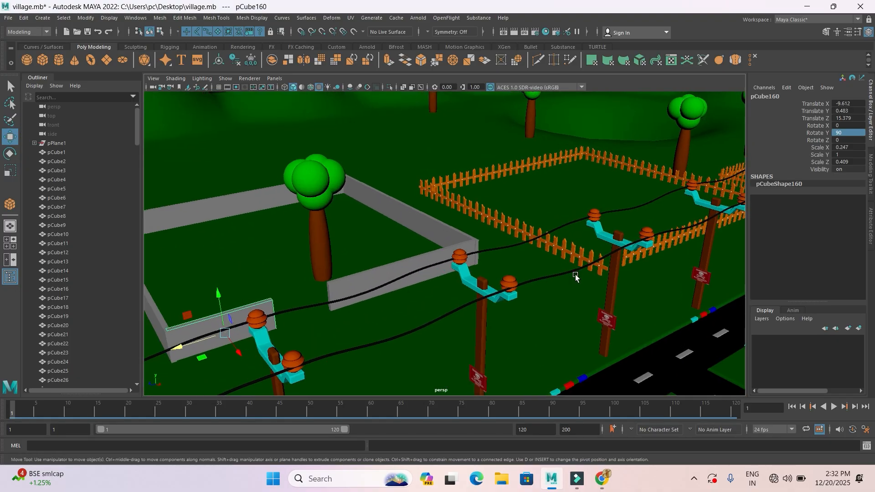
pyautogui.keyDown('alt'); pyautogui.moveTo(576, 277); pyautogui.dragTo(453, 320); pyautogui.keyUp('alt')
pyautogui.keyDown('alt'); pyautogui.moveTo(453, 320); pyautogui.dragTo(449, 299, button='right'); pyautogui.keyUp('alt')
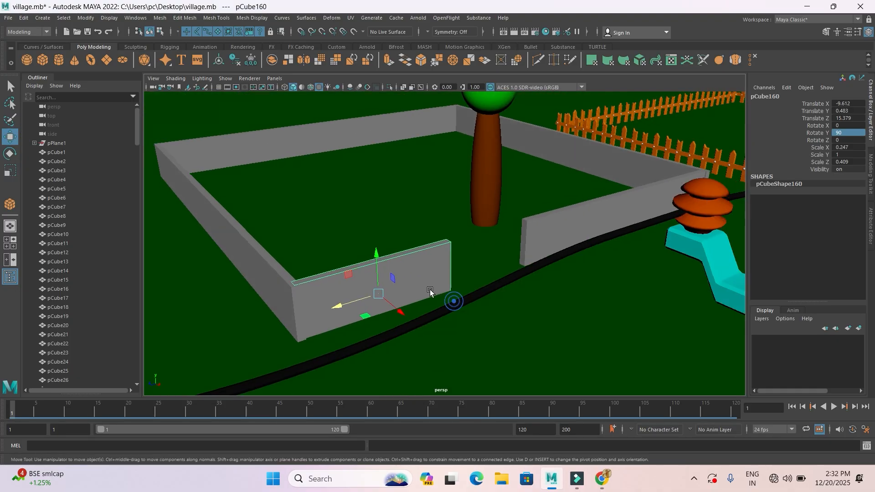
pyautogui.keyDown('alt'); pyautogui.moveTo(368, 279); pyautogui.dragTo(375, 313); pyautogui.keyUp('alt')
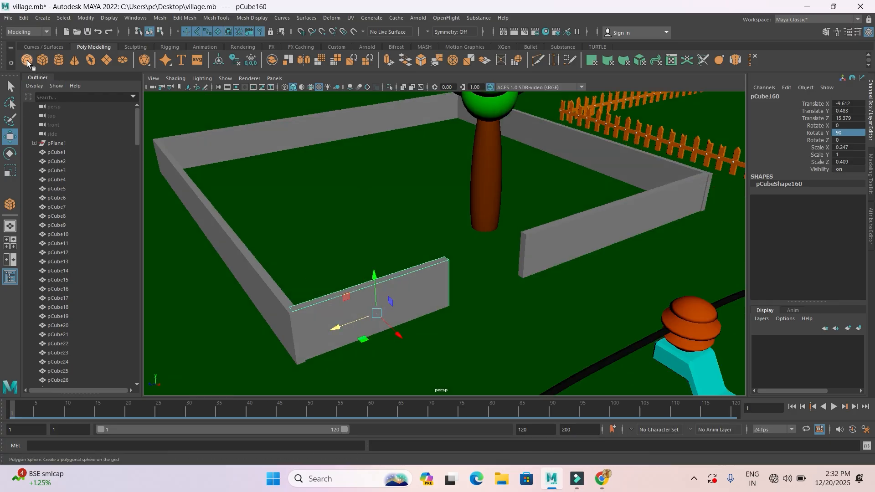
pyautogui.click(59, 59)
pyautogui.moveTo(449, 304); pyautogui.dragTo(448, 247)
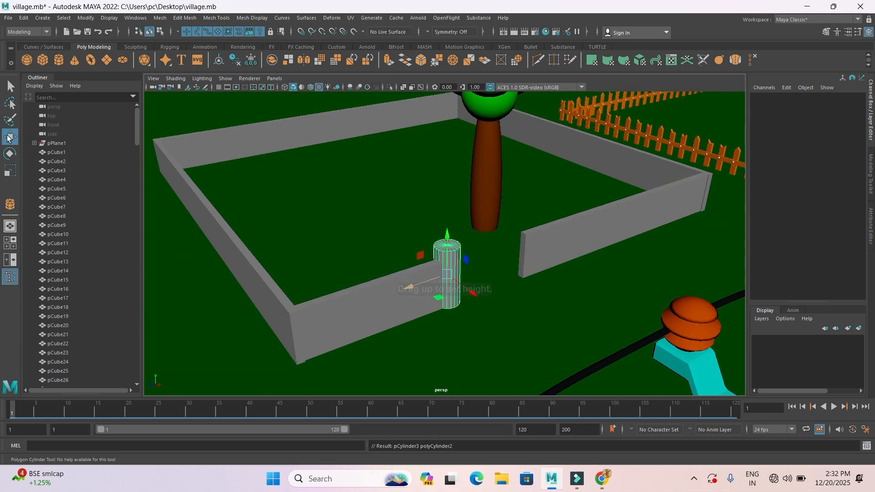
pyautogui.moveTo(479, 298); pyautogui.dragTo(469, 297)
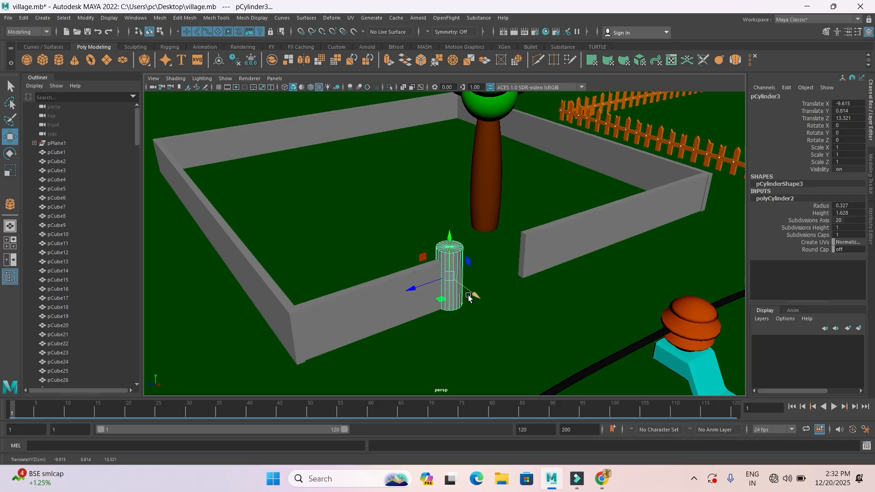
# Duplicate the post to the other side of the gate opening and to both front corners, at about Z 17.24 and Z 2.76
pyautogui.hotkey('ctrl', 'd')
pyautogui.moveTo(410, 288); pyautogui.dragTo(490, 280, button='middle')
pyautogui.hotkey('ctrl', 'd')
pyautogui.moveTo(490, 290); pyautogui.dragTo(238, 335, button='middle')
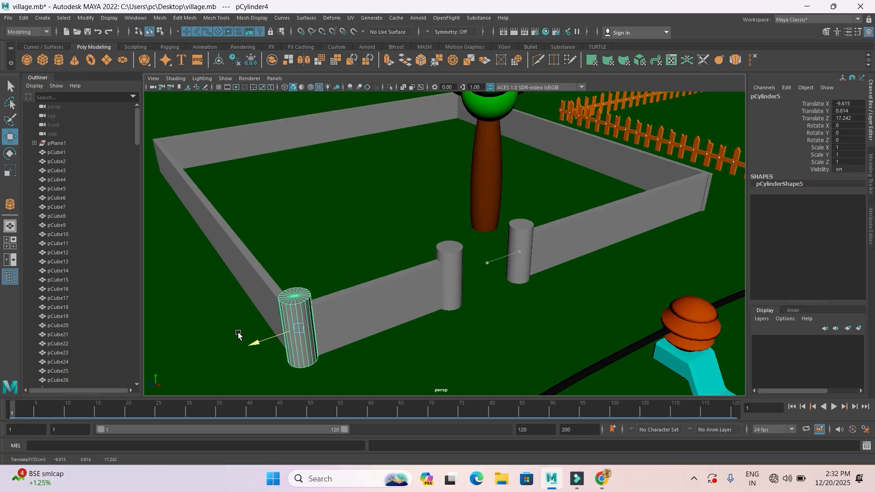
pyautogui.hotkey('ctrl', 'd')
pyautogui.moveTo(421, 322); pyautogui.dragTo(506, 276, button='middle')
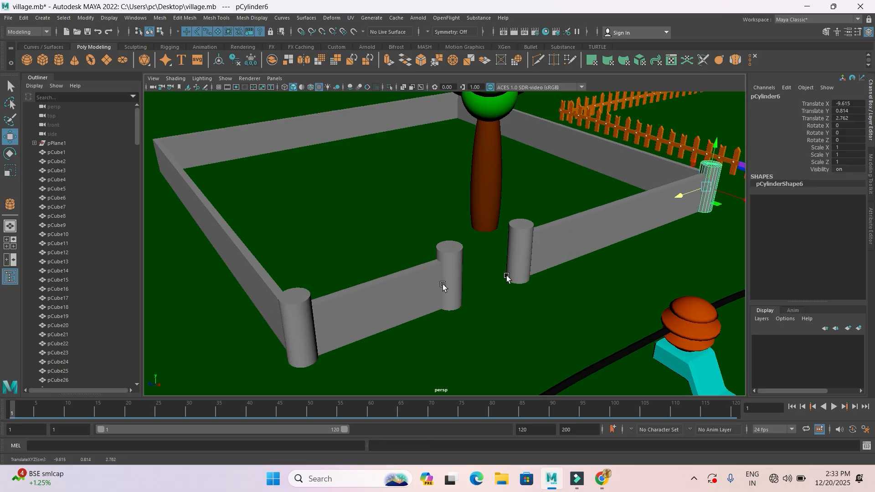
# Duplicate both front corner posts and move the copies to the rear corners at about X -23.28
pyautogui.keyDown('shift'); pyautogui.click(291, 315); pyautogui.keyUp('shift')
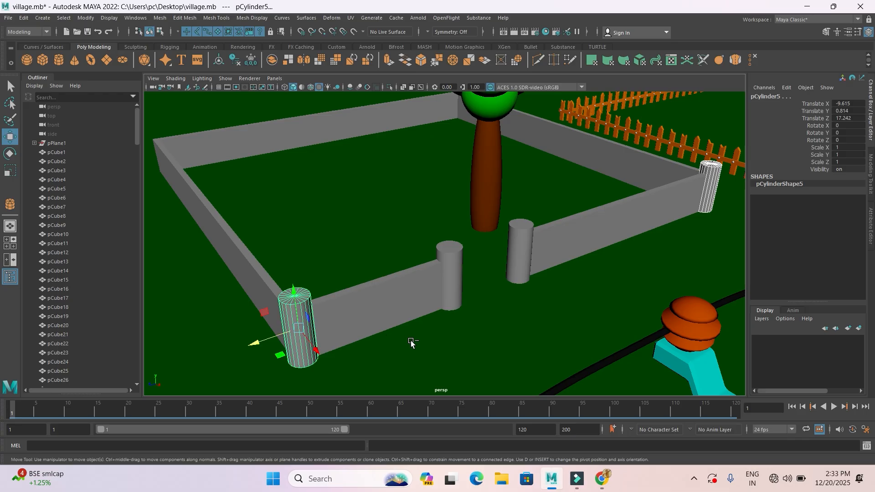
pyautogui.hotkey('ctrl', 'd')
pyautogui.moveTo(318, 353); pyautogui.dragTo(149, 173, button='middle')
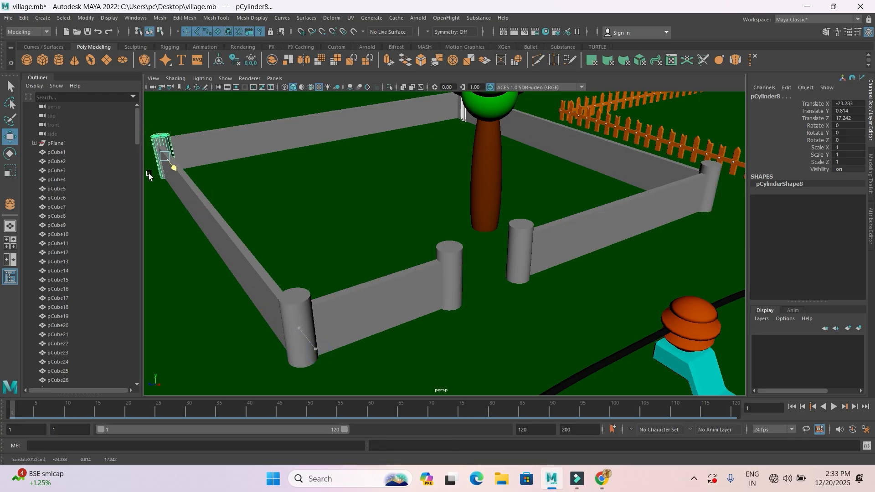
pyautogui.moveTo(147, 173); pyautogui.dragTo(146, 174)
# Select all five wall pieces and assign them a new Lambert material
pyautogui.scroll(-5, 506, 255)
pyautogui.click(519, 231)
pyautogui.keyDown('alt'); pyautogui.moveTo(526, 248); pyautogui.dragTo(527, 307); pyautogui.keyUp('alt')
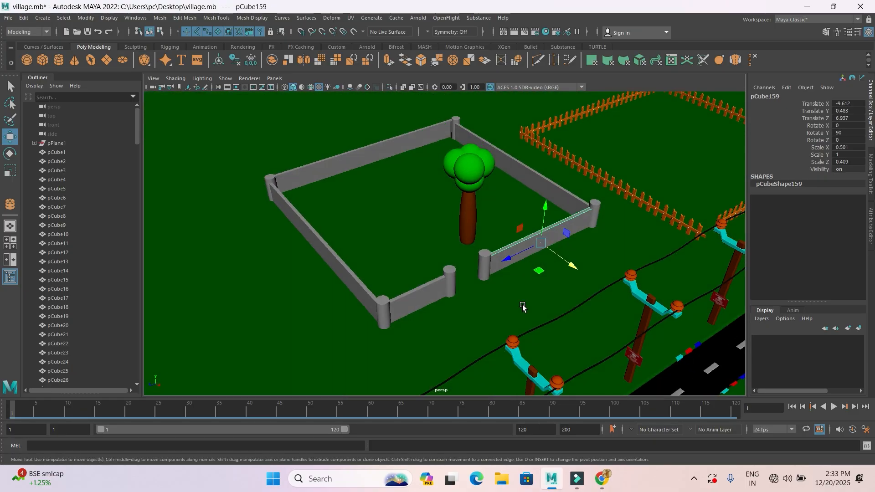
pyautogui.scroll(3, 409, 336)
pyautogui.keyDown('shift'); pyautogui.click(399, 329); pyautogui.keyUp('shift')
pyautogui.keyDown('shift'); pyautogui.click(299, 311); pyautogui.keyUp('shift')
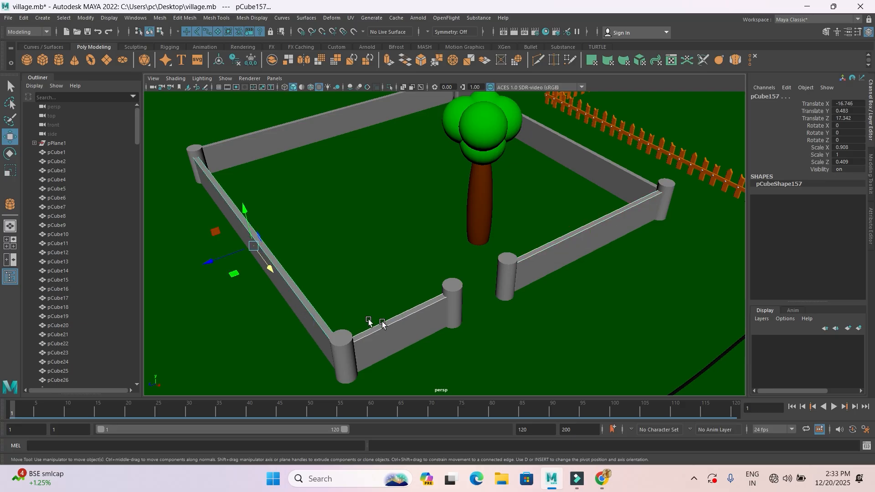
pyautogui.keyDown('shift'); pyautogui.click(282, 138); pyautogui.keyUp('shift')
pyautogui.keyDown('shift'); pyautogui.click(567, 146); pyautogui.keyUp('shift')
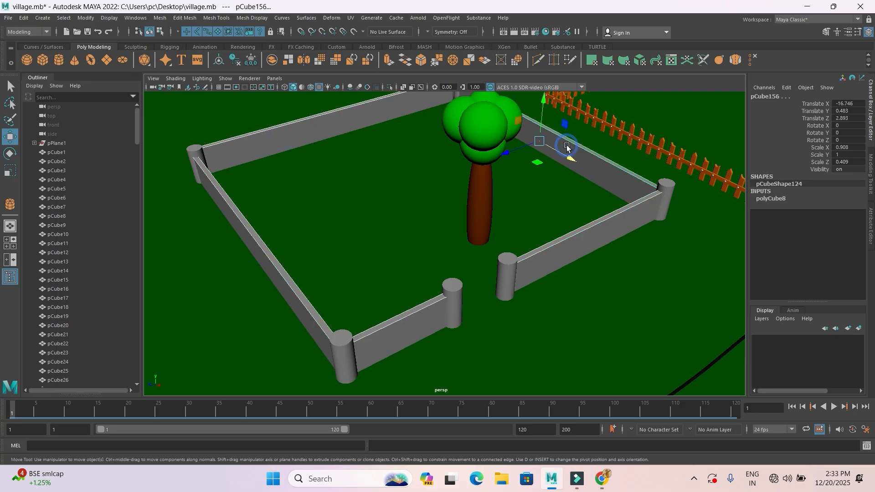
pyautogui.moveTo(567, 148); pyautogui.dragTo(571, 376, button='right')
pyautogui.click(410, 233)
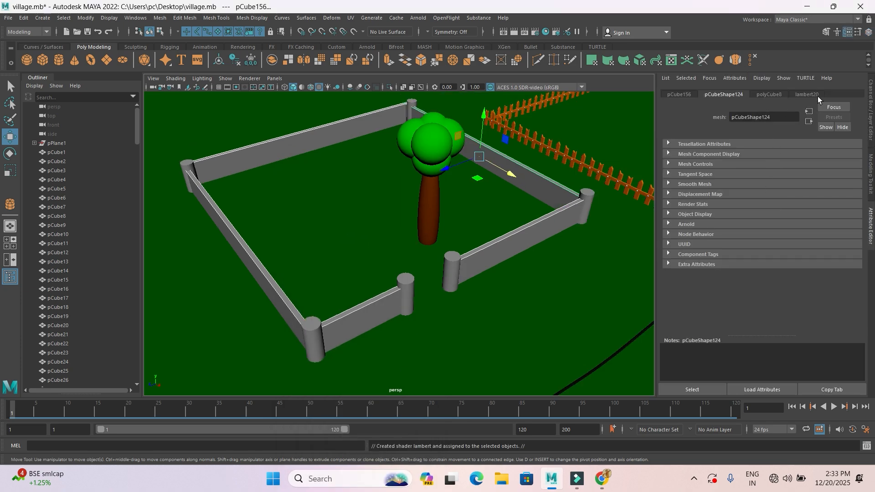
# Set the wall material's color to cyan with slightly reduced saturation
pyautogui.click(817, 96)
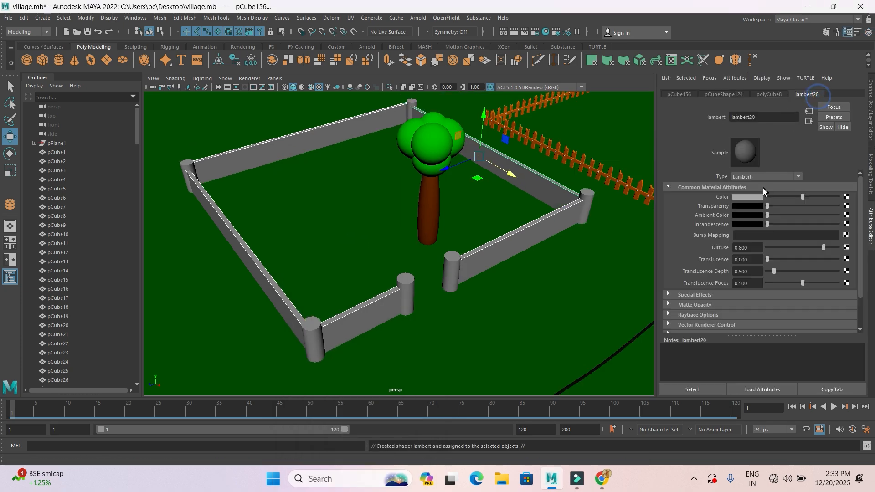
pyautogui.click(757, 196)
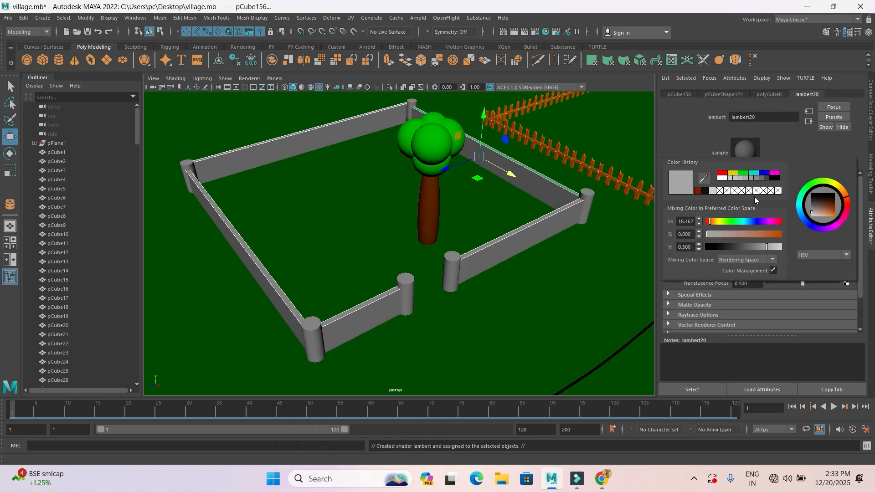
pyautogui.click(753, 174)
pyautogui.moveTo(750, 234); pyautogui.dragTo(744, 234)
# Select all six cylindrical posts and assign them a new Lambert material
pyautogui.click(587, 201)
pyautogui.click(454, 263)
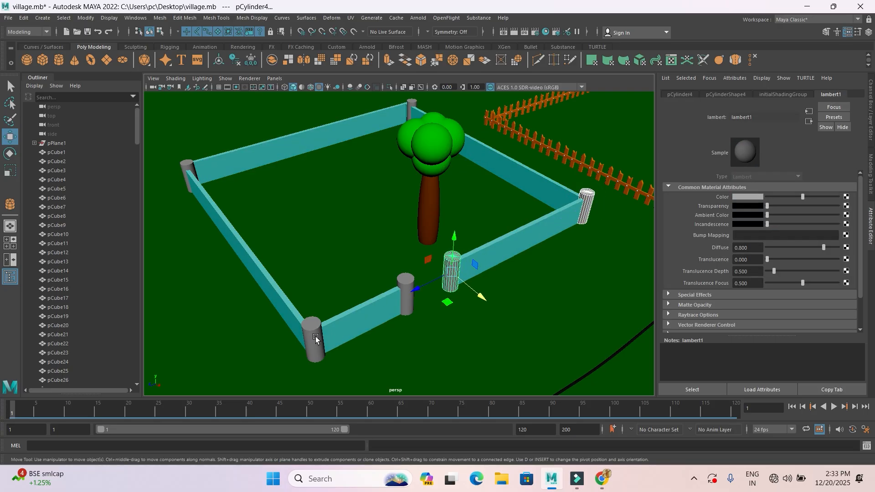
pyautogui.click(406, 279)
pyautogui.click(312, 326)
pyautogui.keyDown('shift'); pyautogui.moveTo(192, 165); pyautogui.dragTo(190, 166); pyautogui.keyUp('shift')
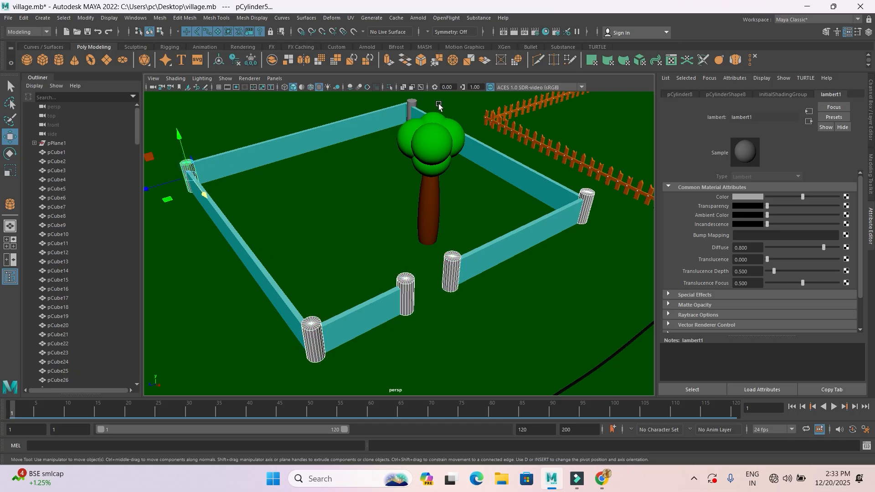
pyautogui.click(413, 104)
pyautogui.rightClick(411, 104)
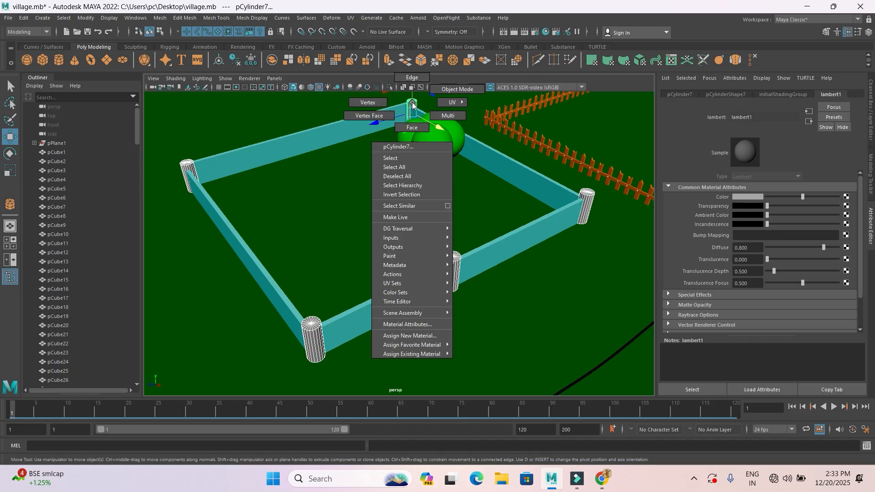
pyautogui.click(416, 337)
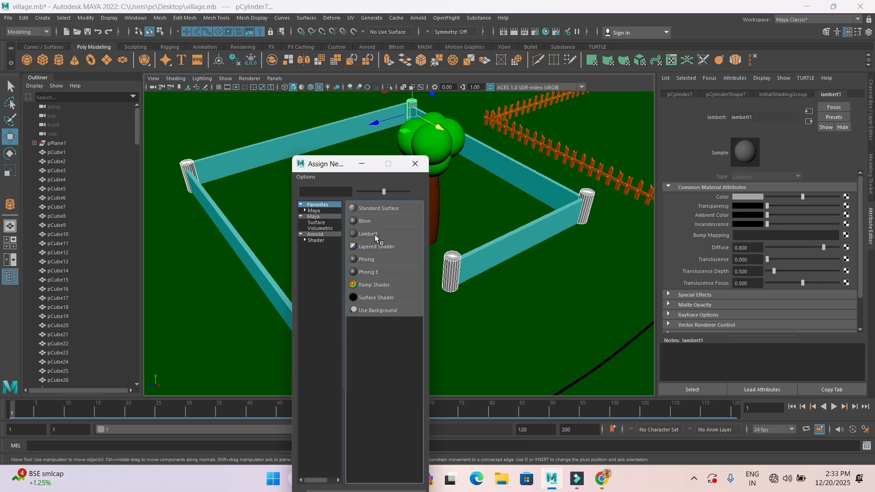
pyautogui.click(368, 234)
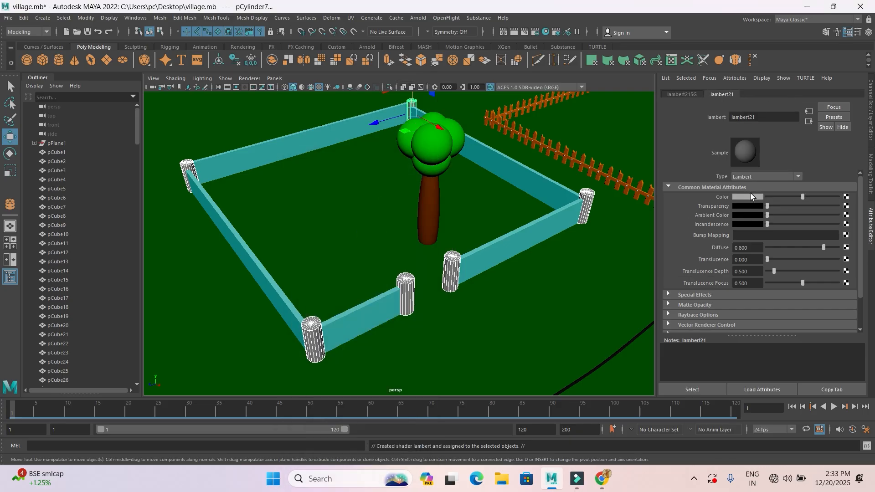
# Color the posts' material with the recent brown swatch and brighten it to orange, at about 0.9 value
pyautogui.click(750, 193)
pyautogui.click(700, 188)
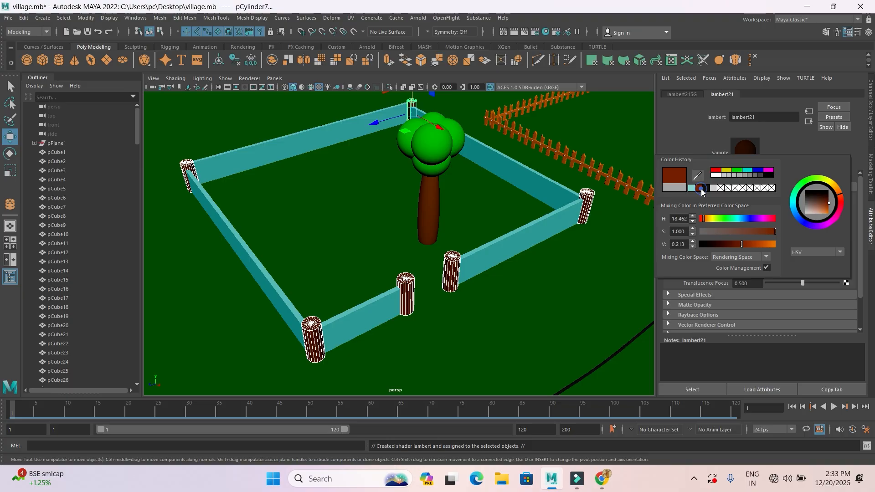
pyautogui.click(770, 245)
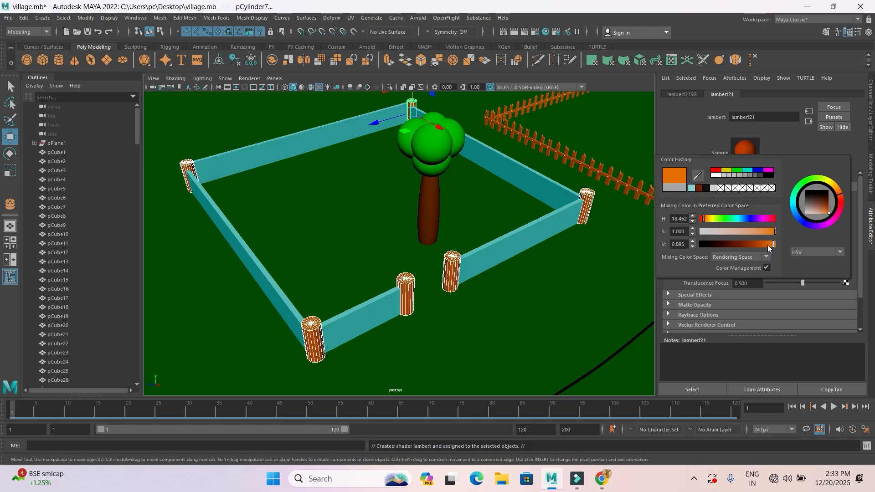
pyautogui.moveTo(767, 248); pyautogui.dragTo(764, 247)
# Turn on smooth mesh preview for the green ground surface with the hills
pyautogui.click(553, 292)
pyautogui.scroll(-5, 537, 290)
pyautogui.keyDown('alt'); pyautogui.moveTo(537, 290); pyautogui.dragTo(423, 310); pyautogui.keyUp('alt')
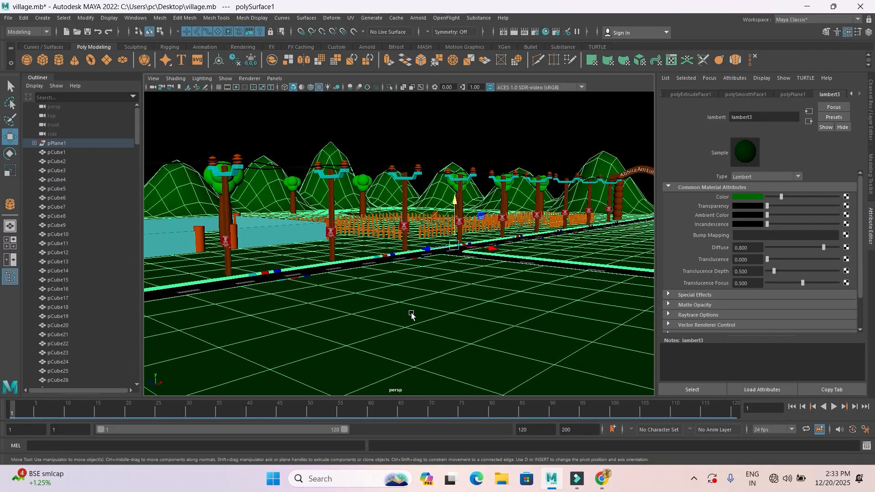
pyautogui.click(457, 150)
pyautogui.click(328, 150)
pyautogui.press('3')
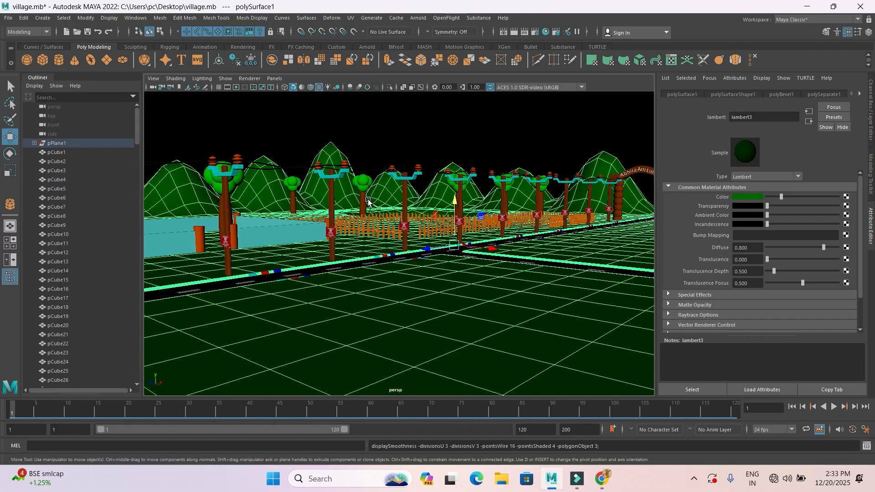
# Examine the walled plot, fenced plots and electric poles from the road side
pyautogui.click(416, 141)
pyautogui.keyDown('alt'); pyautogui.moveTo(416, 141); pyautogui.dragTo(508, 282); pyautogui.keyUp('alt')
pyautogui.keyDown('alt'); pyautogui.moveTo(512, 283); pyautogui.dragTo(377, 283, button='middle'); pyautogui.keyUp('alt')
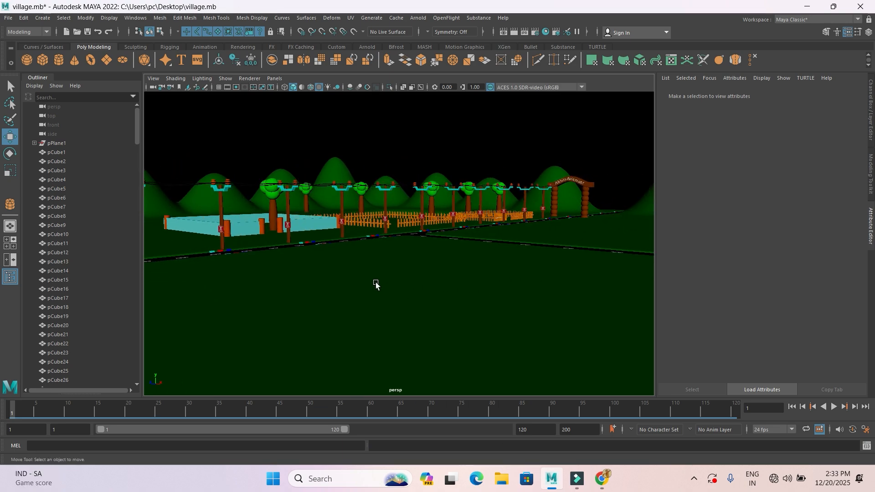
pyautogui.scroll(5, 377, 284)
pyautogui.keyDown('alt'); pyautogui.moveTo(409, 247); pyautogui.dragTo(200, 291, button='middle'); pyautogui.keyUp('alt')
pyautogui.keyDown('alt'); pyautogui.moveTo(274, 297); pyautogui.dragTo(405, 324, button='middle'); pyautogui.keyUp('alt')
pyautogui.scroll(-4, 405, 324)
pyautogui.scroll(5, 429, 303)
pyautogui.scroll(-3, 430, 306)
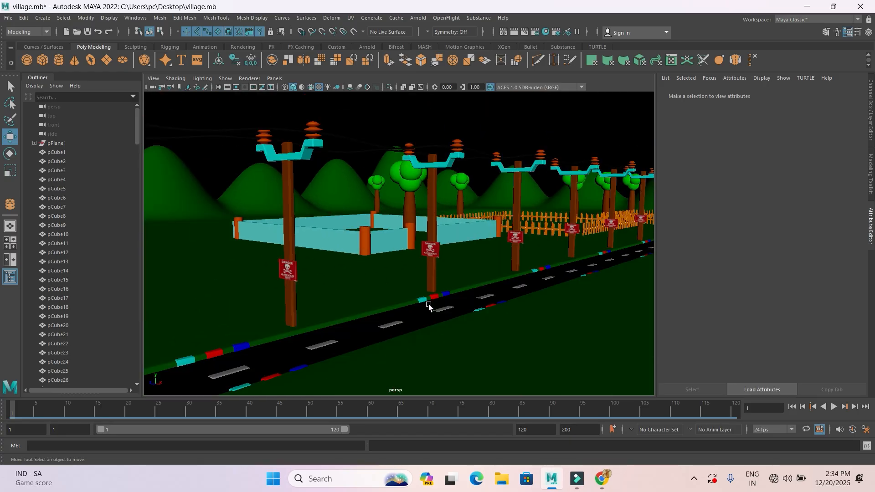
# Switch the perspective view's background from black to solid grey and save the scene
pyautogui.scroll(2, 428, 304)
pyautogui.keyDown('alt'); pyautogui.moveTo(443, 315); pyautogui.dragTo(364, 339, button='middle'); pyautogui.keyUp('alt')
pyautogui.hotkey('alt', 'b')
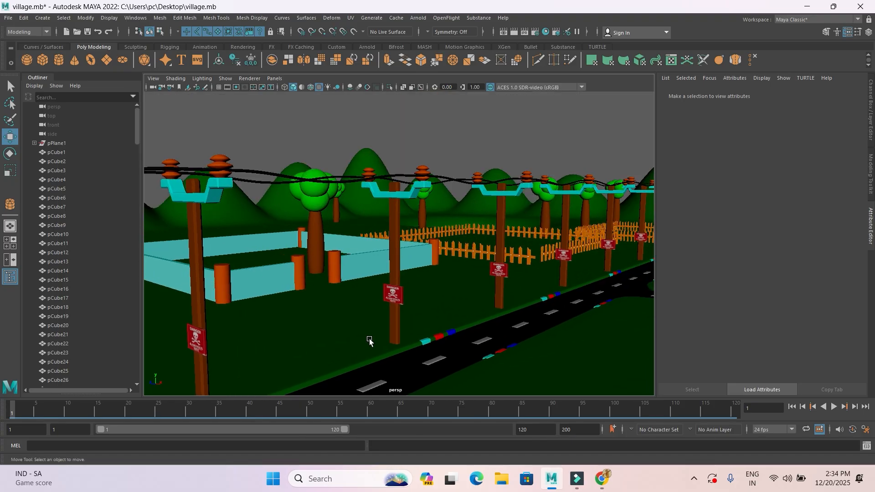
pyautogui.scroll(-5, 414, 326)
pyautogui.keyDown('alt'); pyautogui.moveTo(424, 300); pyautogui.dragTo(443, 288); pyautogui.keyUp('alt')
pyautogui.hotkey('ctrl', 's')
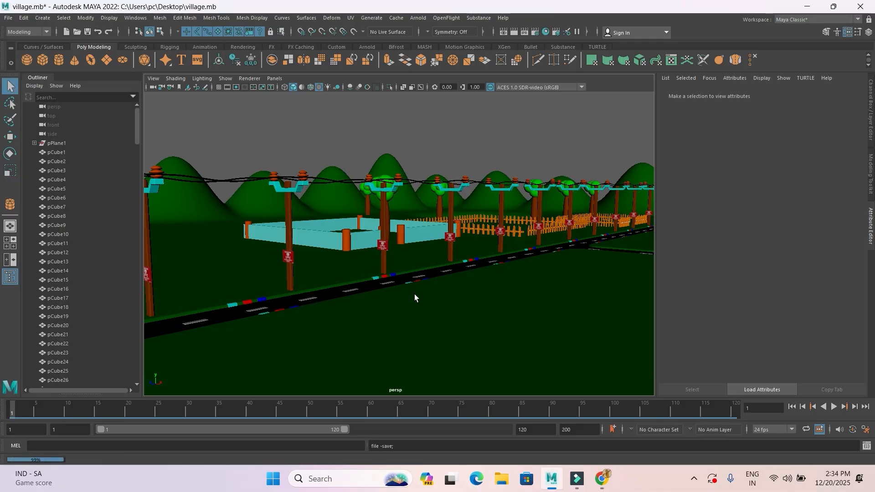
# Apply Mesh Smooth with one division to the green ground surface and deselect it
pyautogui.scroll(-3, 415, 298)
pyautogui.moveTo(447, 288)
pyautogui.keyDown('alt'); pyautogui.mouseDown()
pyautogui.moveTo(397, 296)
pyautogui.moveTo(299, 287)
pyautogui.moveTo(292, 304)
pyautogui.moveTo(406, 287)
pyautogui.moveTo(335, 281)
pyautogui.moveTo(392, 269)
pyautogui.moveTo(456, 271)
pyautogui.moveTo(458, 260)
pyautogui.moveTo(420, 270)
pyautogui.moveTo(467, 277)
pyautogui.moveTo(431, 288)
pyautogui.mouseUp(); pyautogui.keyUp('alt')
pyautogui.scroll(-5, 468, 269)
pyautogui.scroll(5, 430, 289)
pyautogui.keyDown('alt'); pyautogui.moveTo(451, 280); pyautogui.dragTo(390, 261, button='middle'); pyautogui.keyUp('alt')
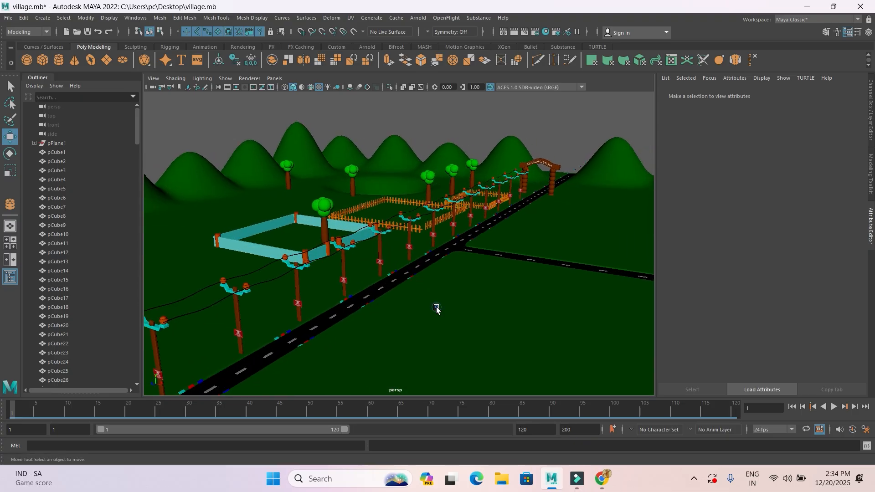
pyautogui.click(436, 308)
pyautogui.scroll(-5, 440, 319)
pyautogui.keyDown('alt'); pyautogui.moveTo(457, 318); pyautogui.dragTo(487, 265, button='middle'); pyautogui.keyUp('alt')
pyautogui.scroll(4, 431, 275)
pyautogui.keyDown('alt'); pyautogui.moveTo(427, 274); pyautogui.dragTo(360, 321, button='middle'); pyautogui.keyUp('alt')
pyautogui.scroll(2, 359, 321)
pyautogui.keyDown('alt'); pyautogui.moveTo(394, 288); pyautogui.dragTo(415, 299); pyautogui.keyUp('alt')
pyautogui.scroll(3, 414, 302)
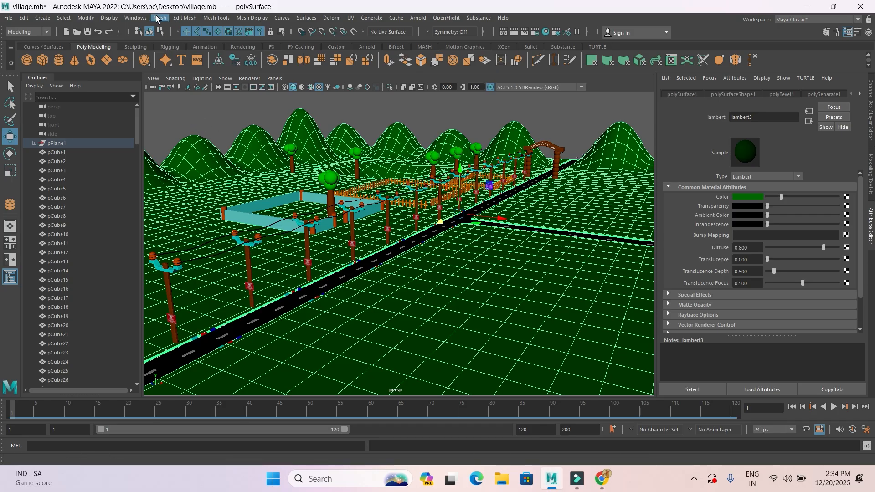
pyautogui.click(158, 18)
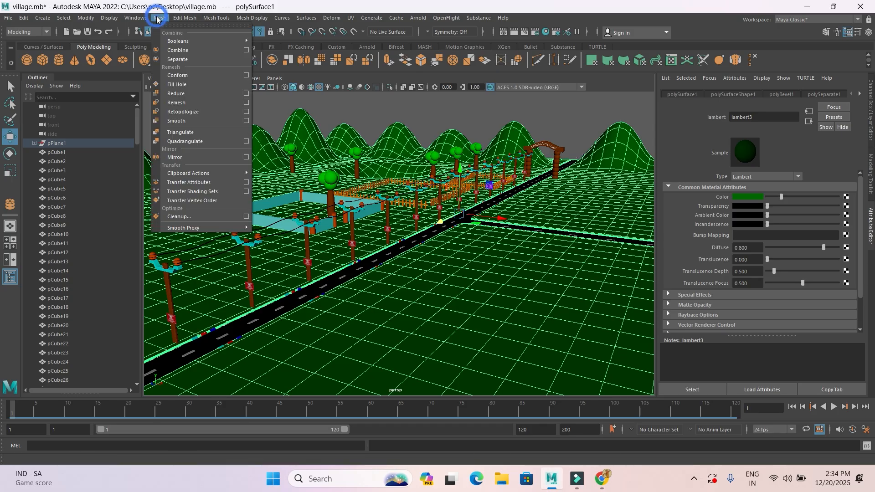
pyautogui.click(178, 121)
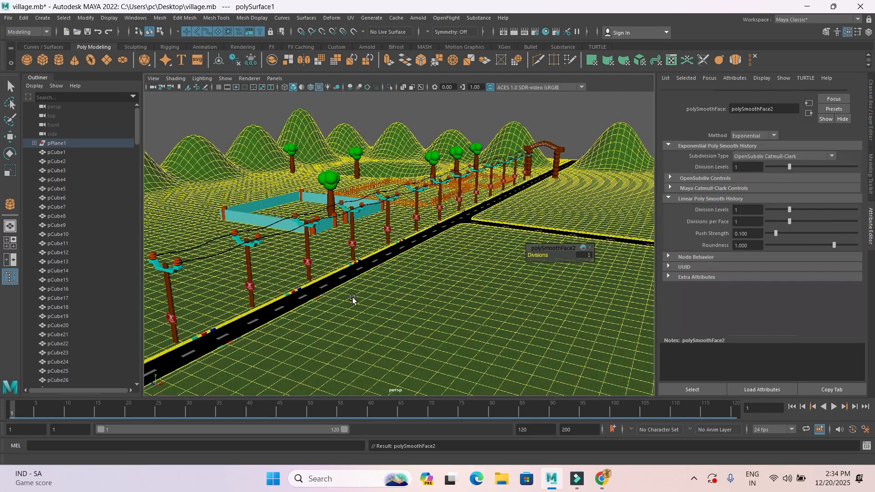
pyautogui.click(352, 297)
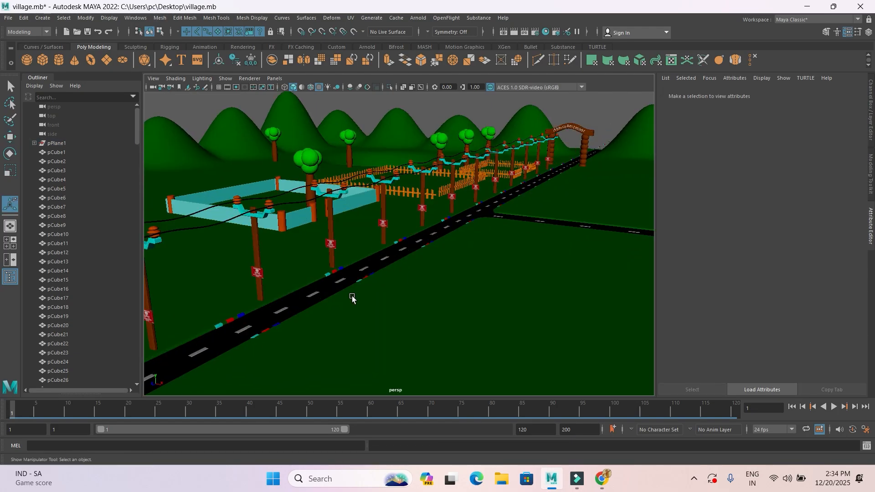
# Export the whole scene in FBX format to the Desktop as "village ok"
pyautogui.click(8, 17)
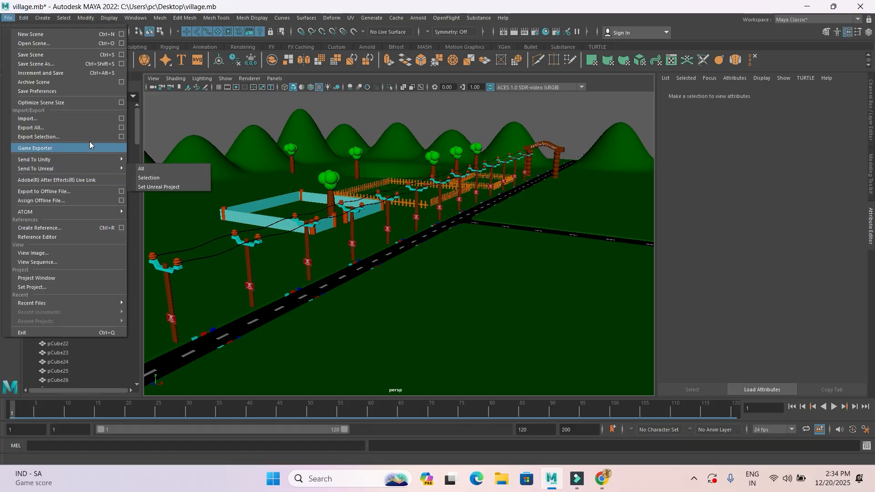
pyautogui.click(122, 129)
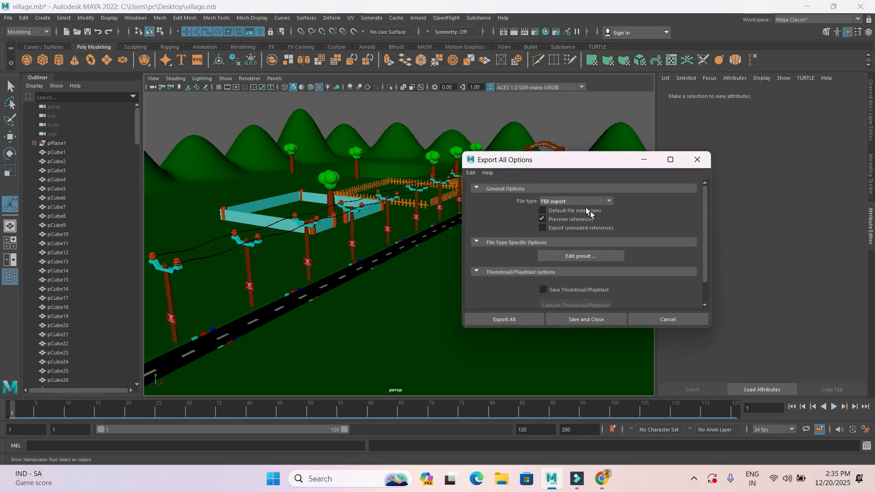
pyautogui.click(513, 320)
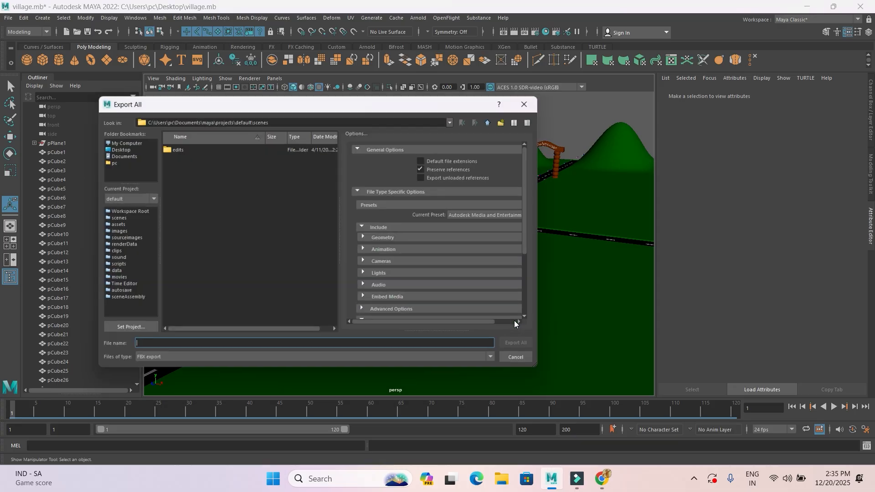
pyautogui.click(115, 148)
pyautogui.click(142, 346)
pyautogui.write('village ok')
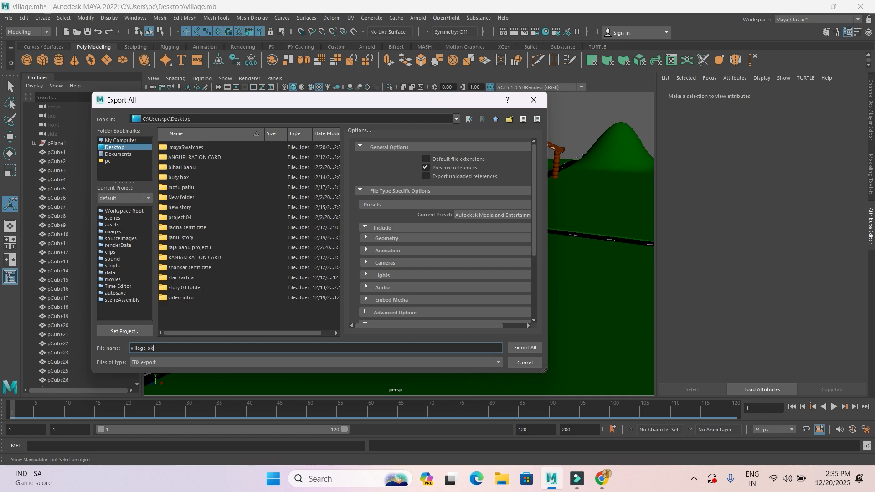
pyautogui.click(520, 348)
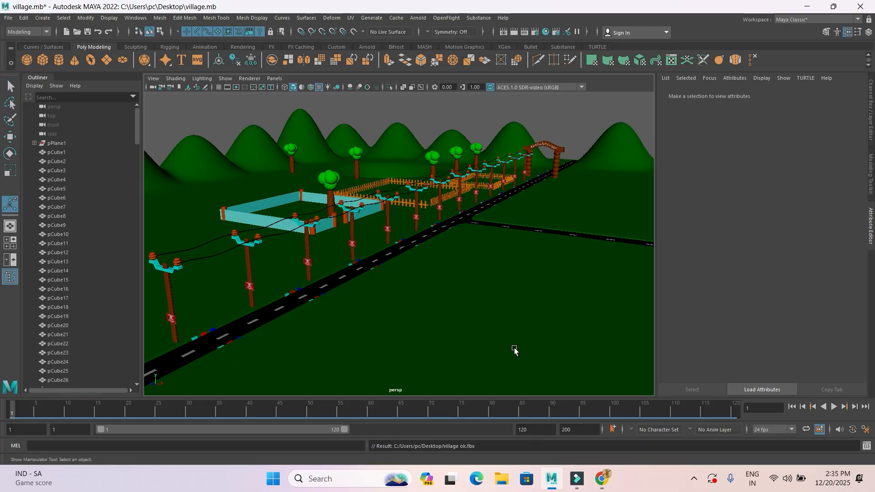
# Minimize Maya and launch iClone v7.92 from the desktop
pyautogui.moveTo(601, 483)
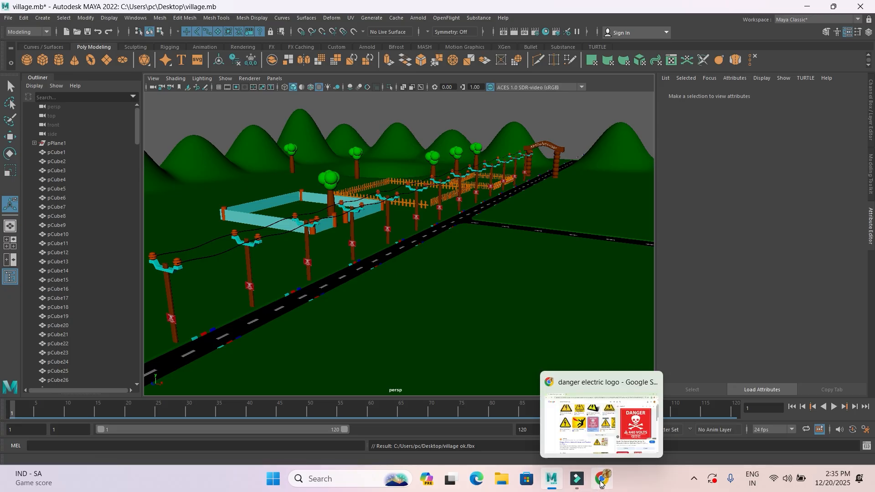
pyautogui.click(807, 6)
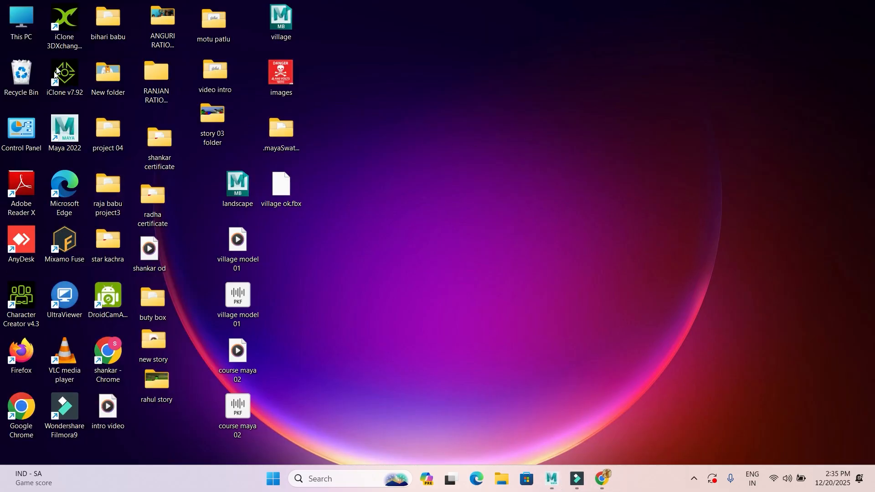
pyautogui.doubleClick(65, 78)
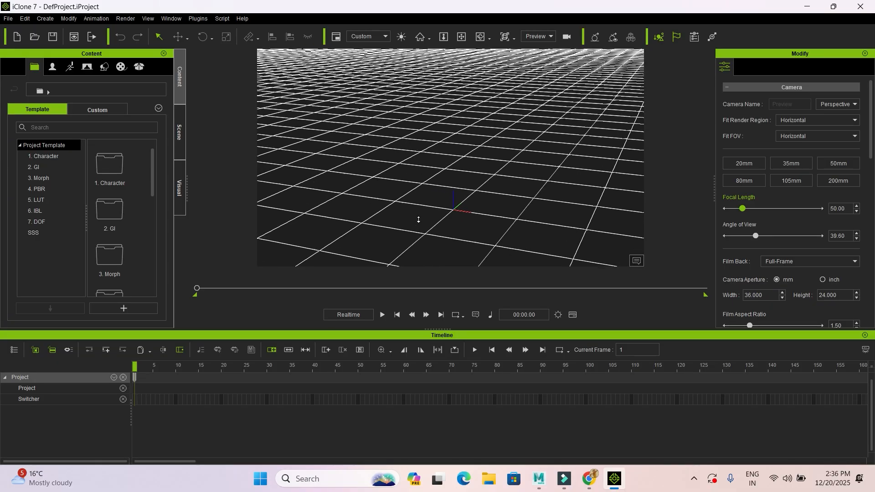
pyautogui.moveTo(432, 214); pyautogui.dragTo(436, 203, button='right')
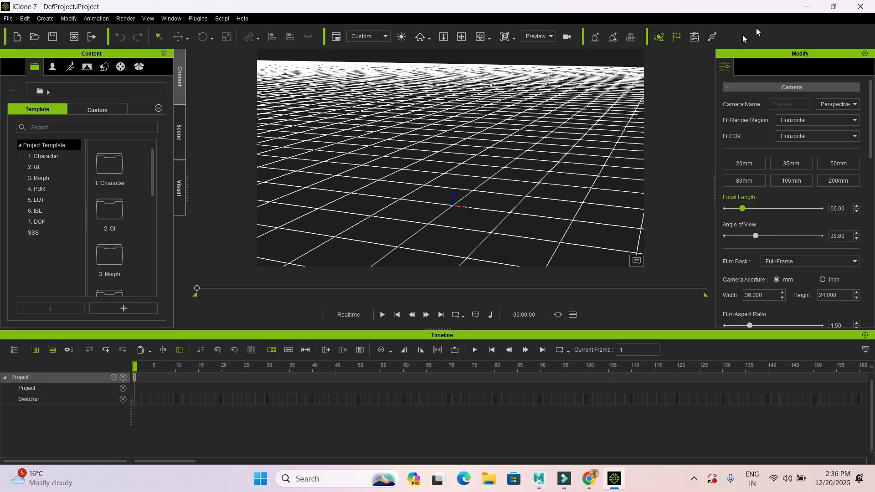
# Import village ok.fbx from the desktop into the iClone project, breaking its meshes into sub-props
pyautogui.click(807, 6)
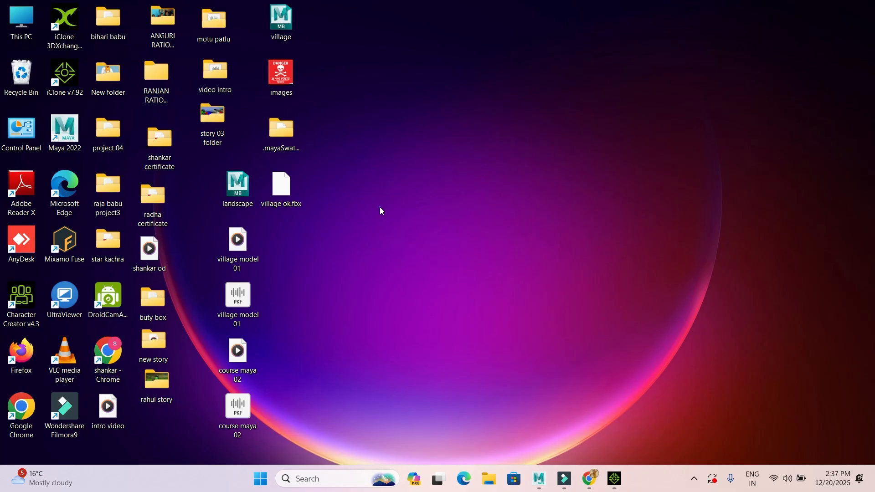
pyautogui.moveTo(279, 189); pyautogui.dragTo(445, 179)
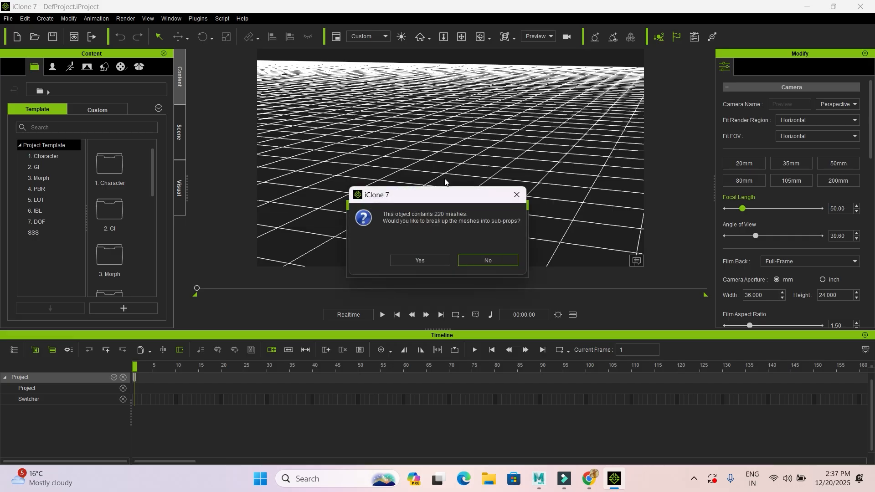
pyautogui.click(414, 259)
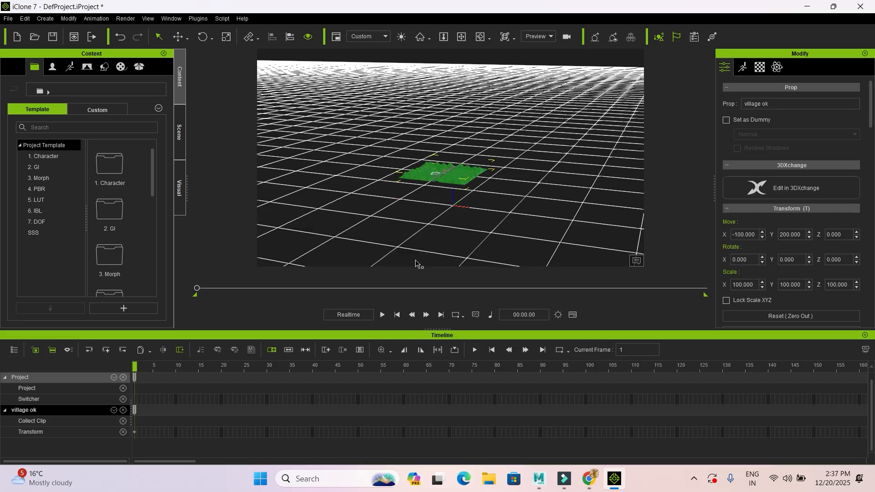
# Set the viewport preset to Medium and scale the imported village prop uniformly to about 15936
pyautogui.moveTo(440, 210)
pyautogui.keyDown('alt'); pyautogui.mouseDown()
pyautogui.moveTo(448, 214)
pyautogui.moveTo(453, 202)
pyautogui.moveTo(450, 215)
pyautogui.mouseUp(); pyautogui.keyUp('alt')
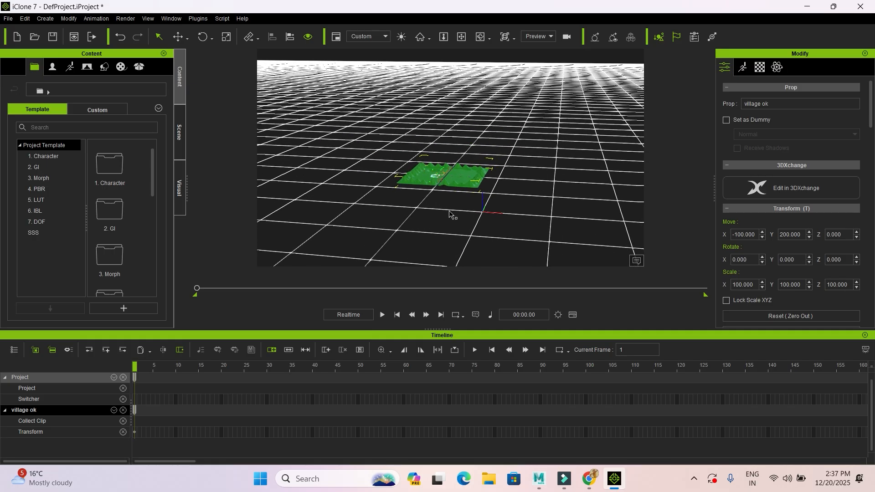
pyautogui.click(227, 39)
pyautogui.click(385, 37)
pyautogui.click(380, 53)
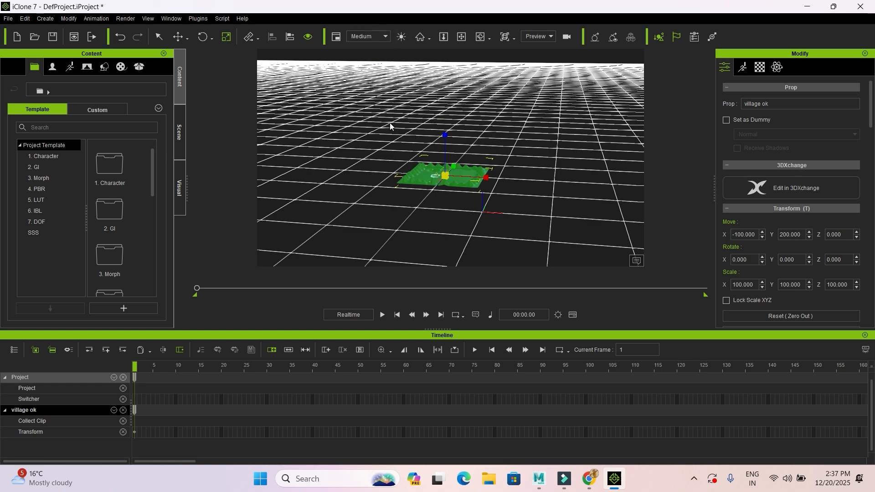
pyautogui.moveTo(444, 176); pyautogui.dragTo(456, 183)
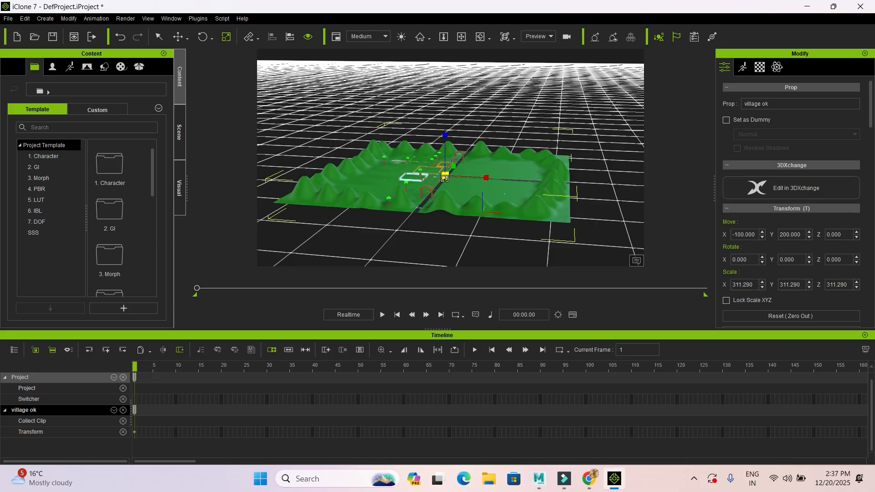
pyautogui.moveTo(445, 177); pyautogui.dragTo(253, 60)
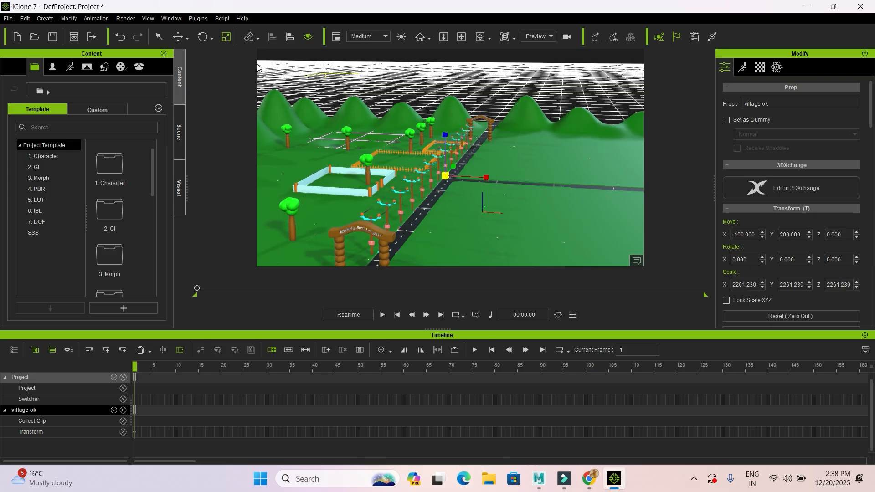
pyautogui.moveTo(447, 176); pyautogui.dragTo(158, 43)
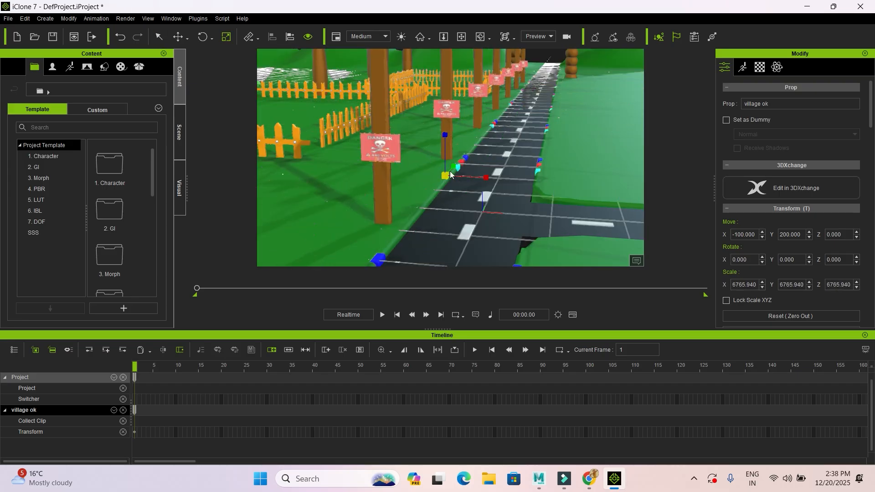
pyautogui.moveTo(446, 176); pyautogui.dragTo(486, 203)
# Hide the viewport grid and frame the village road with its poles, fences and entrance arch
pyautogui.moveTo(487, 202); pyautogui.dragTo(488, 205, button='right')
pyautogui.scroll(-4, 488, 204)
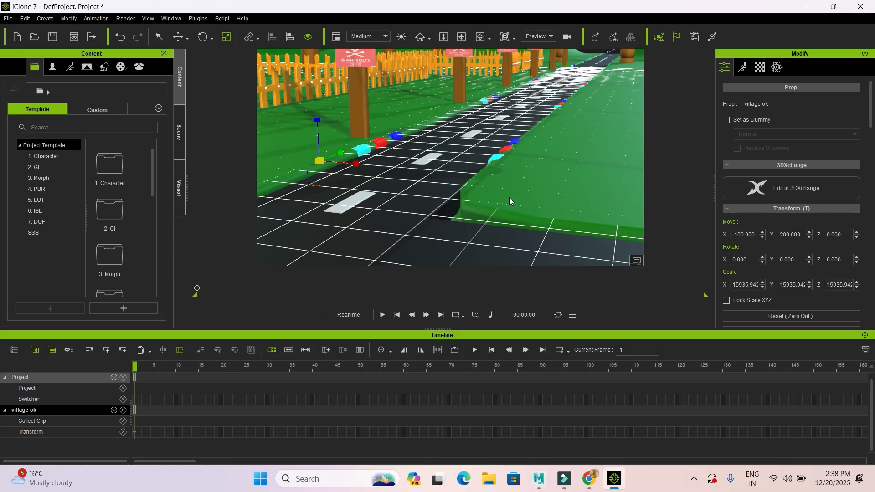
pyautogui.hotkey('ctrl', 'g')
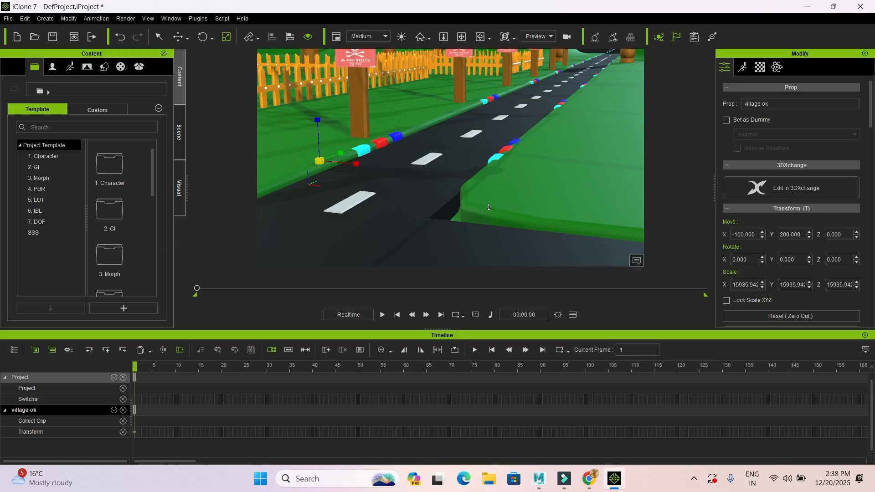
pyautogui.scroll(-5, 485, 210)
pyautogui.moveTo(465, 211)
pyautogui.keyDown('alt'); pyautogui.mouseDown()
pyautogui.moveTo(457, 229)
pyautogui.moveTo(456, 218)
pyautogui.mouseUp(); pyautogui.keyUp('alt')
pyautogui.scroll(-2, 456, 217)
pyautogui.scroll(-6, 455, 218)
pyautogui.keyDown('alt'); pyautogui.moveTo(444, 219); pyautogui.dragTo(473, 232, button='middle'); pyautogui.keyUp('alt')
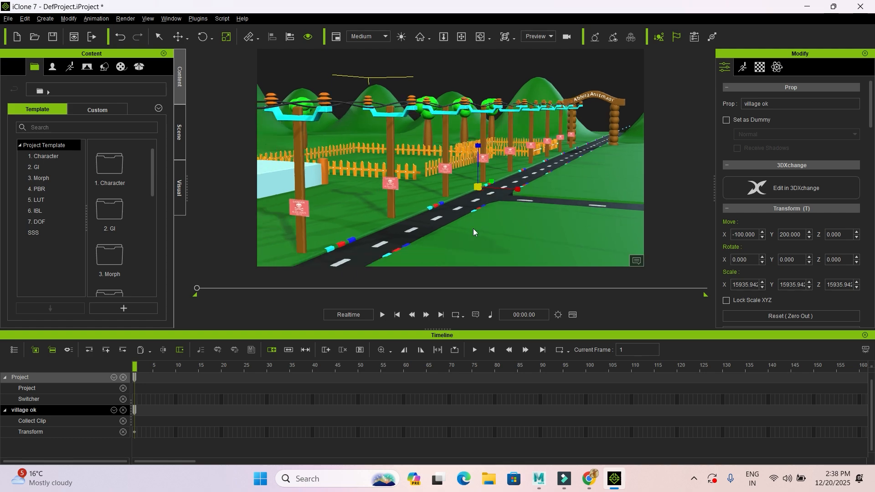
pyautogui.keyDown('alt'); pyautogui.moveTo(459, 230); pyautogui.dragTo(466, 230); pyautogui.keyUp('alt')
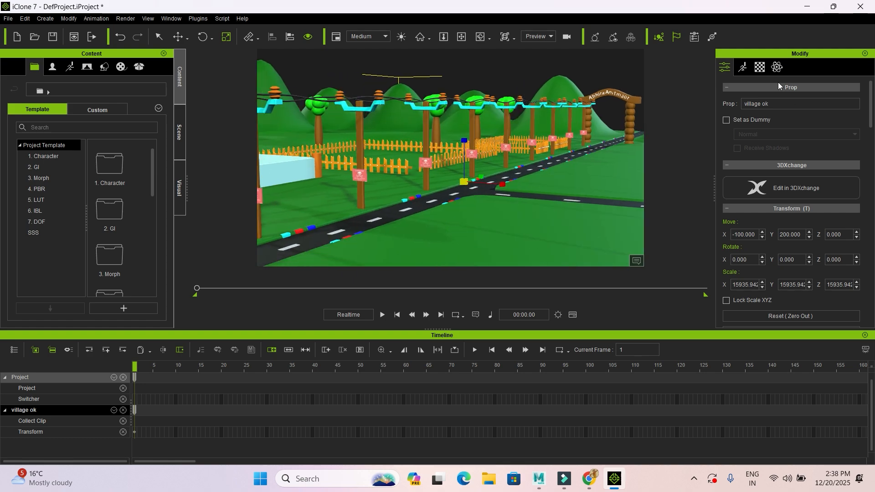
# Select the village prop's materials down to pCylinder6 in the material list and set their shader type to SSS
pyautogui.click(759, 67)
pyautogui.scroll(-20, 776, 187)
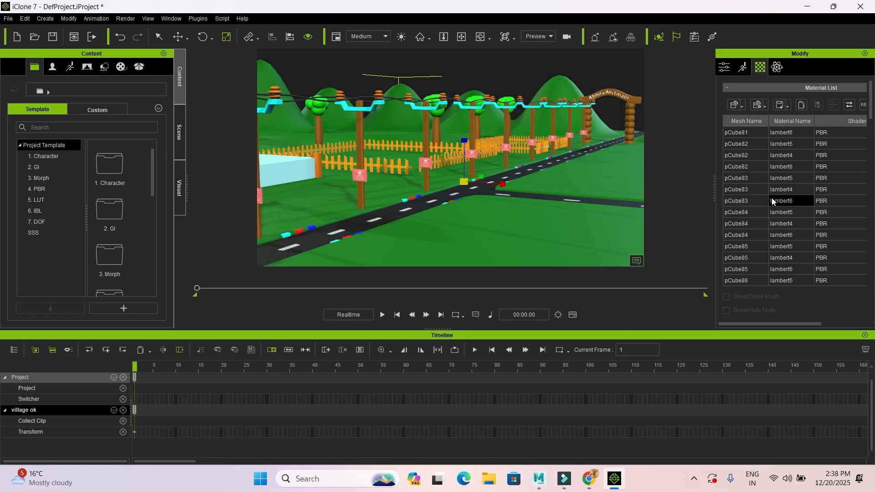
pyautogui.scroll(-8, 752, 212)
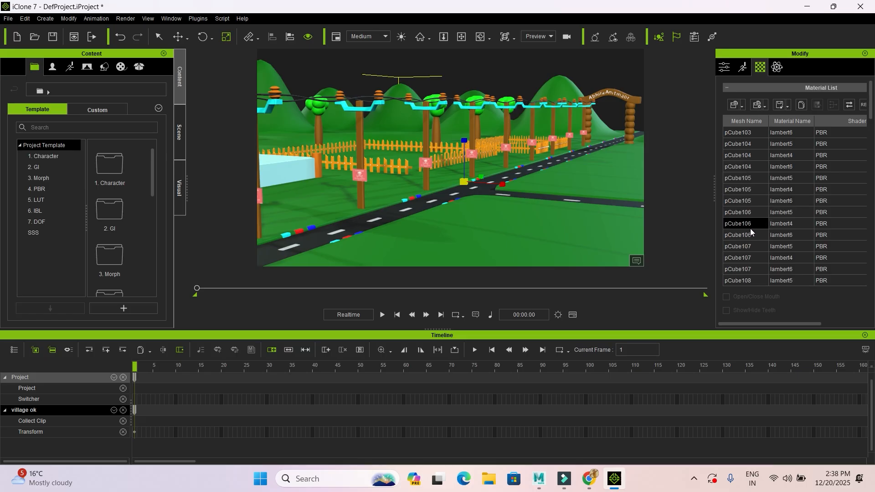
pyautogui.scroll(-10, 751, 230)
pyautogui.scroll(-10, 752, 236)
pyautogui.scroll(-12, 751, 242)
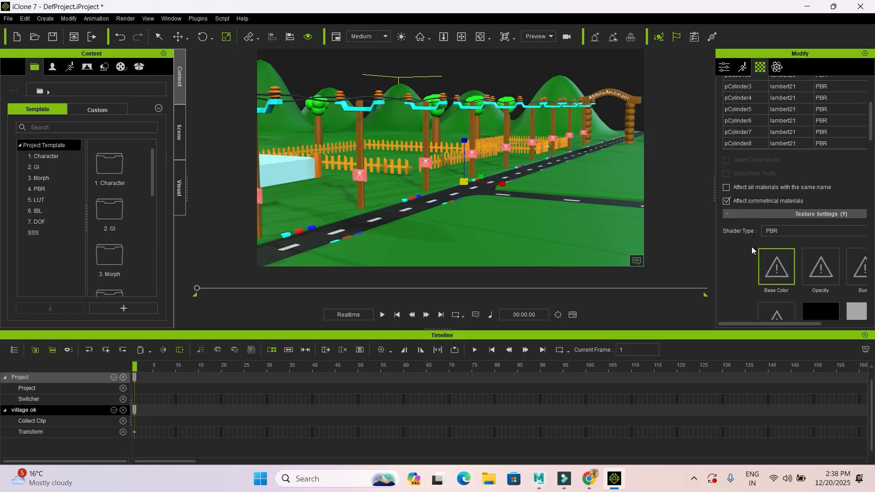
pyautogui.scroll(1, 753, 135)
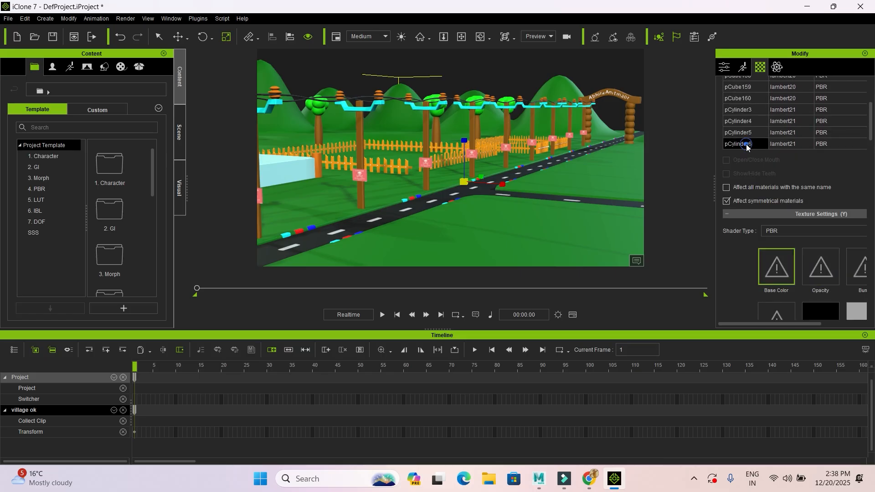
pyautogui.click(797, 231)
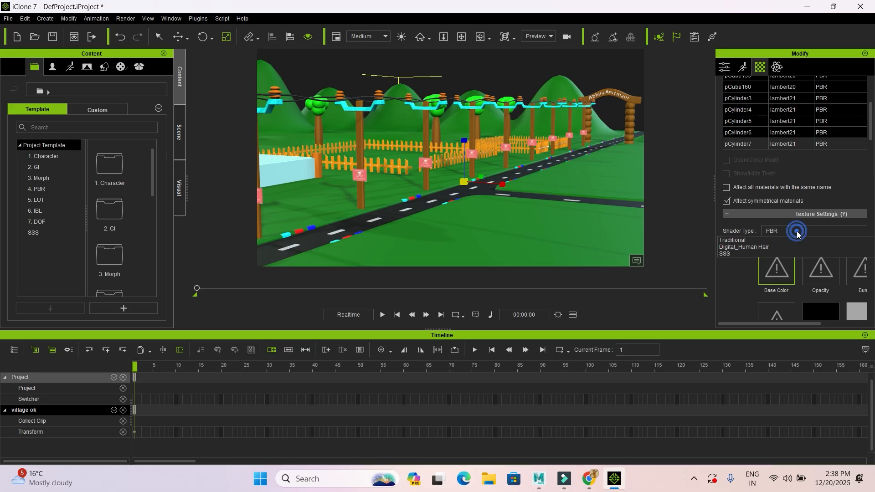
pyautogui.click(729, 260)
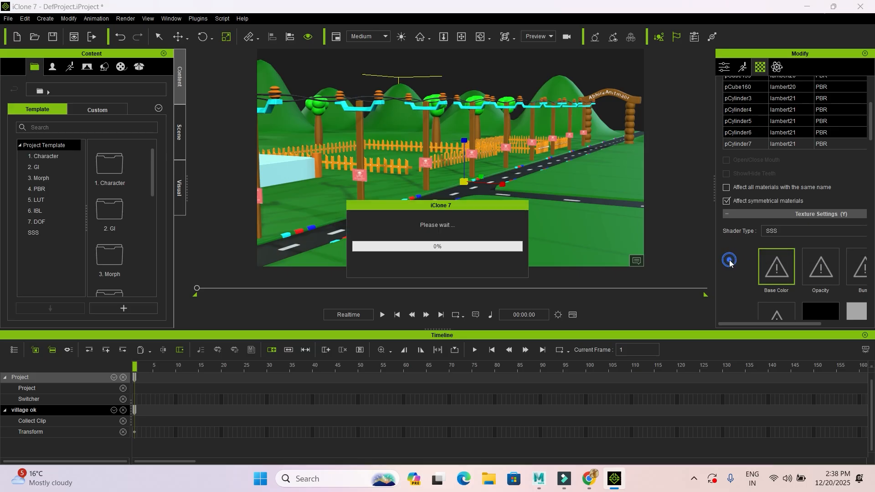
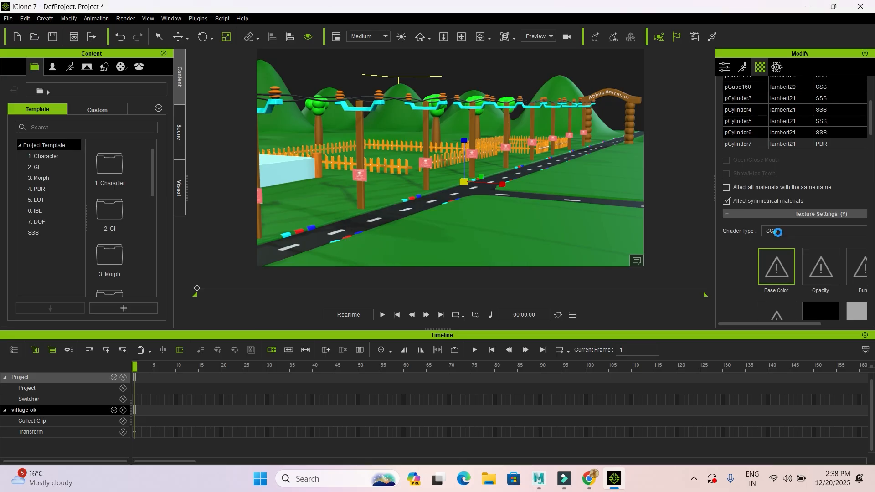
# Reduce the specular of the village prop's selected materials to its minimum in the Specular Roughness settings
pyautogui.keyDown('alt'); pyautogui.moveTo(502, 213); pyautogui.dragTo(496, 210, button='middle'); pyautogui.keyUp('alt')
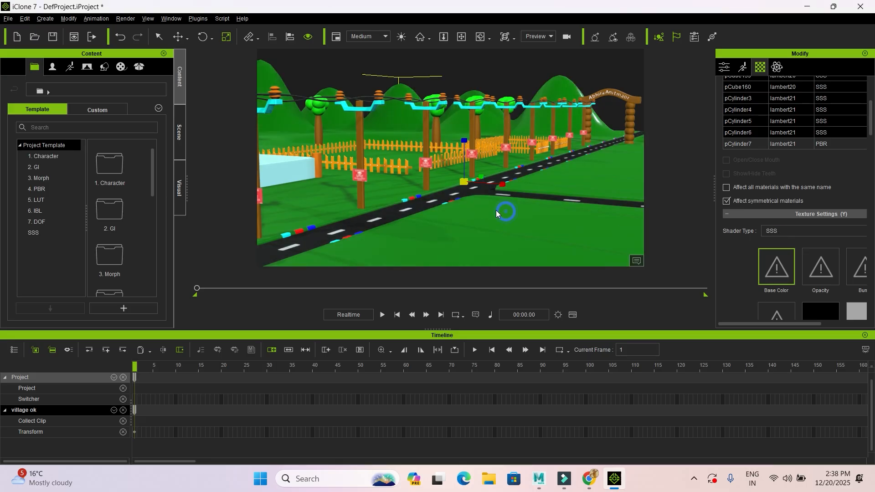
pyautogui.keyDown('alt'); pyautogui.moveTo(496, 218); pyautogui.dragTo(496, 218, button='right'); pyautogui.keyUp('alt')
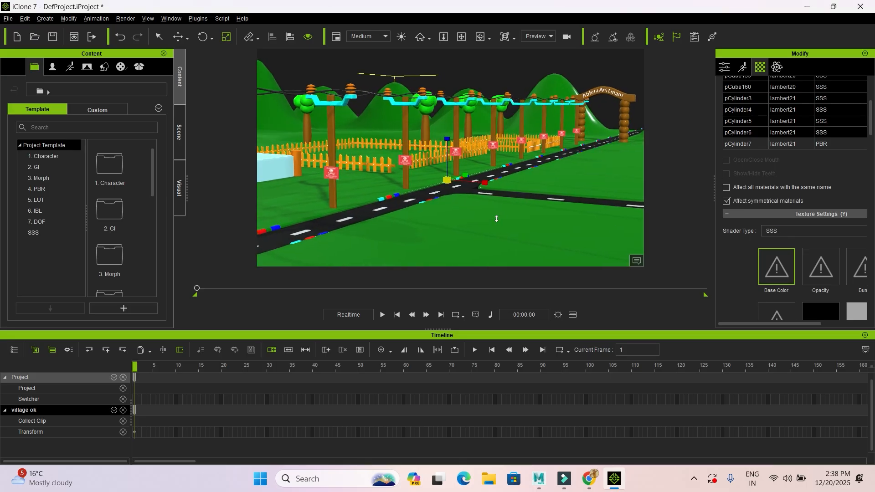
pyautogui.scroll(-10, 750, 171)
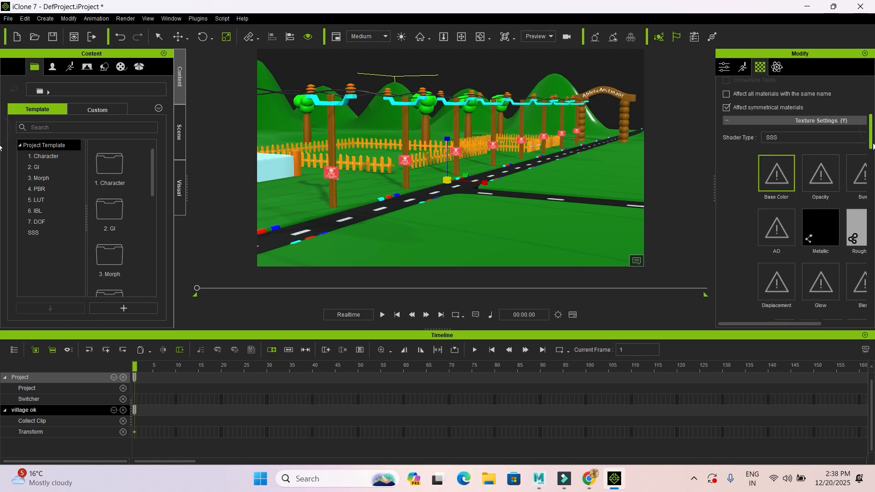
pyautogui.scroll(2, 750, 171)
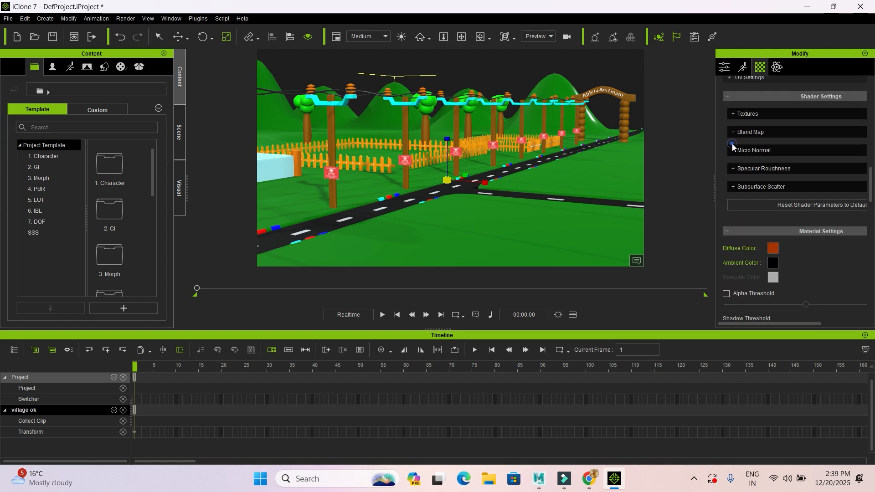
pyautogui.click(735, 169)
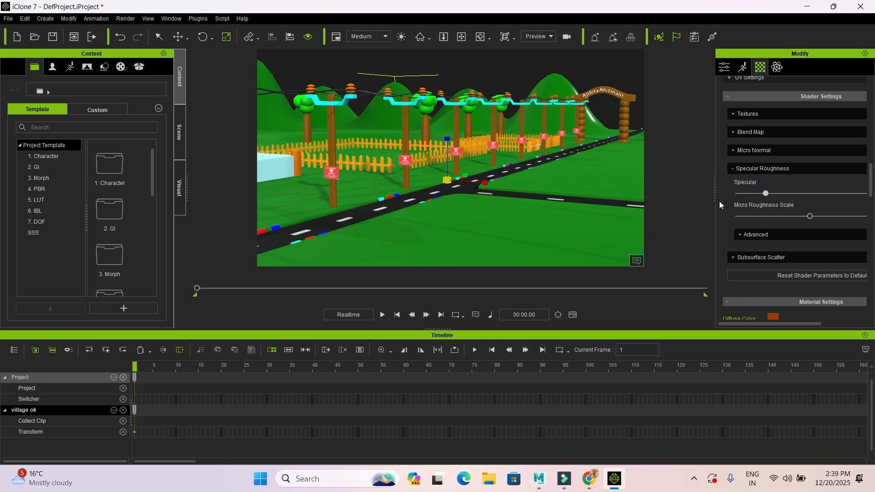
pyautogui.moveTo(764, 196); pyautogui.dragTo(762, 196)
pyautogui.click(728, 195)
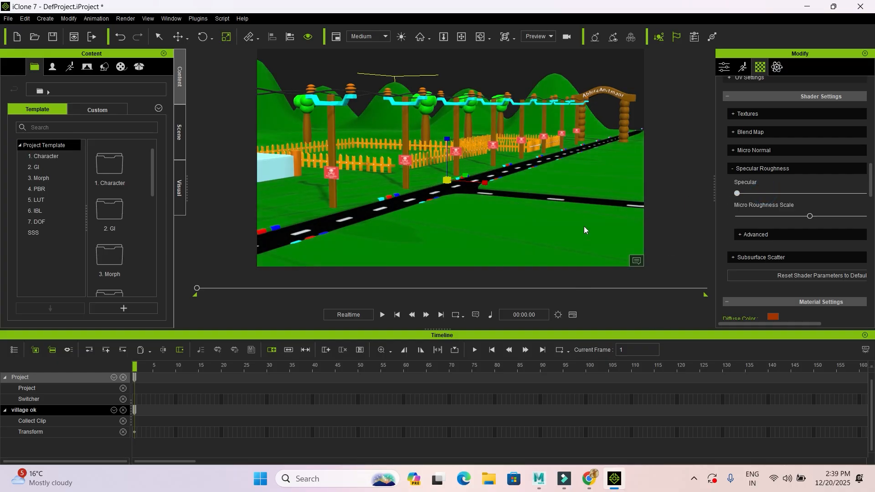
pyautogui.moveTo(538, 216); pyautogui.dragTo(460, 215, button='middle')
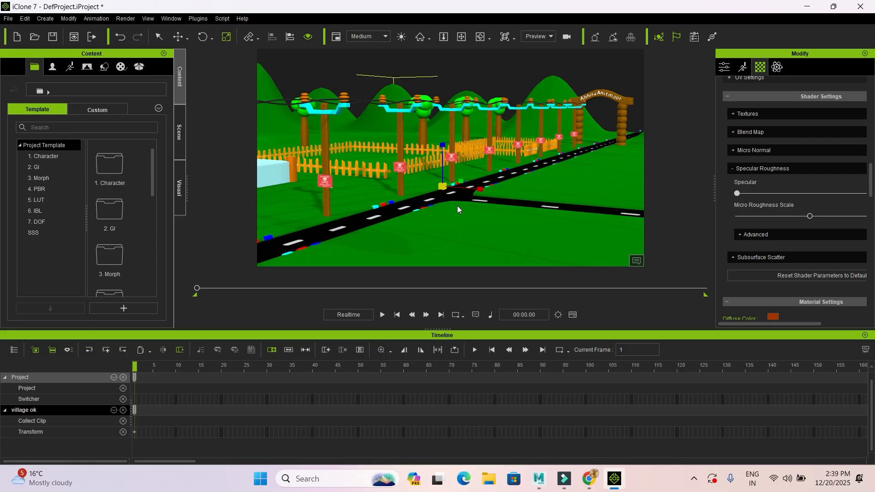
# Add the custom avatar Avatar3 to the village scene beside the road
pyautogui.click(56, 68)
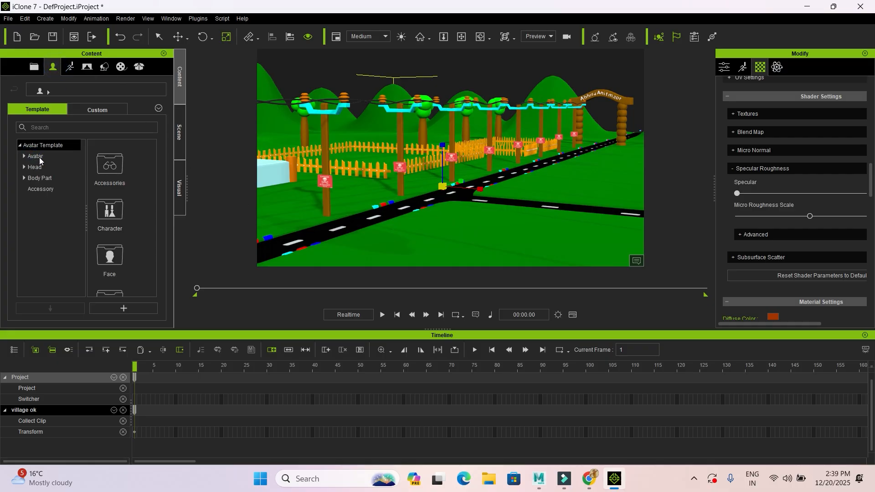
pyautogui.click(38, 158)
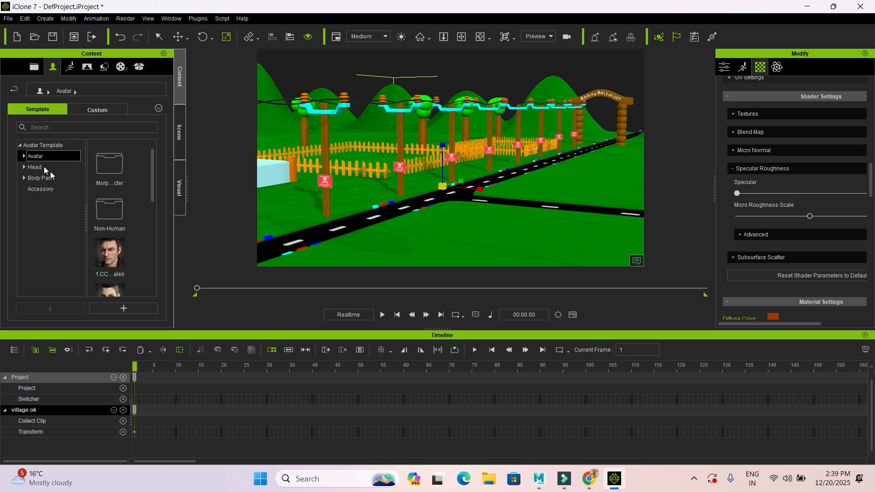
pyautogui.click(94, 108)
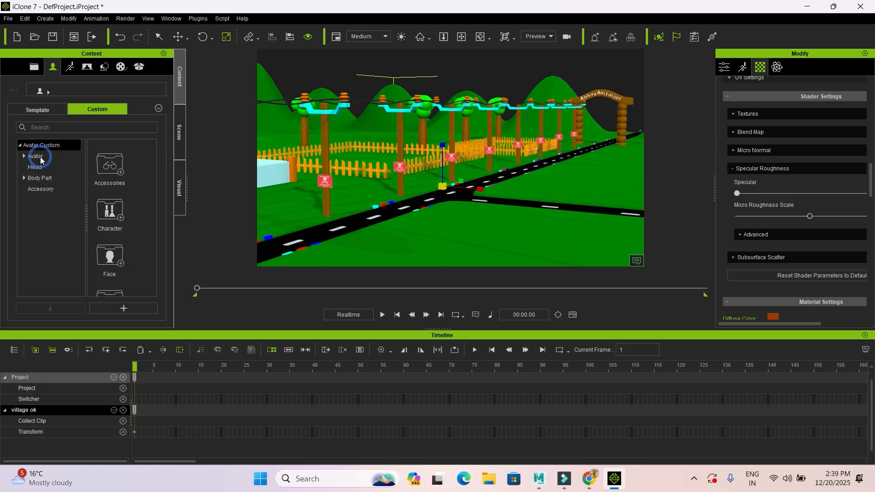
pyautogui.click(40, 157)
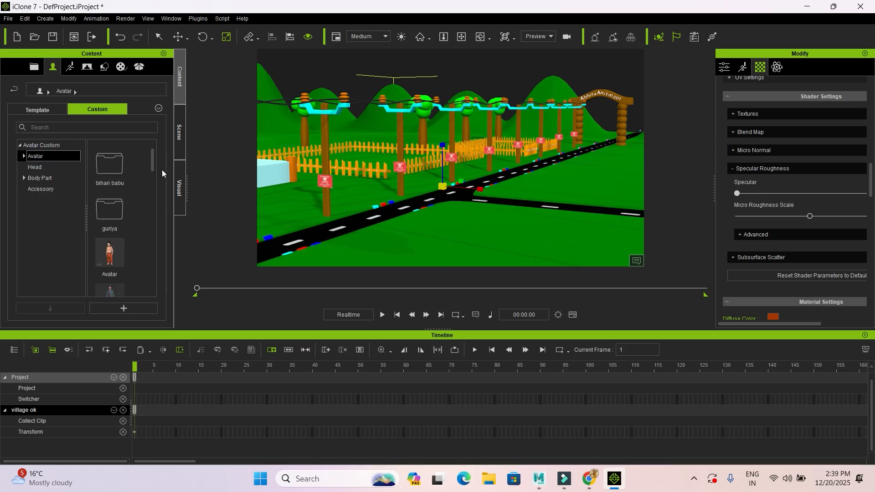
pyautogui.moveTo(152, 163); pyautogui.dragTo(403, 199)
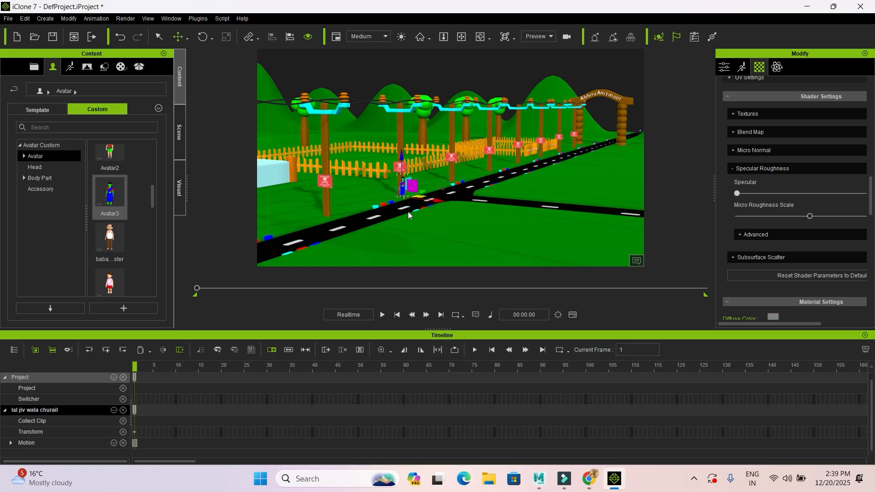
# Frame the avatar and move it from the roadside pole onto the road
pyautogui.press('f')
pyautogui.keyDown('alt'); pyautogui.moveTo(531, 220); pyautogui.dragTo(467, 227, button='right'); pyautogui.keyUp('alt')
pyautogui.scroll(-2, 478, 221)
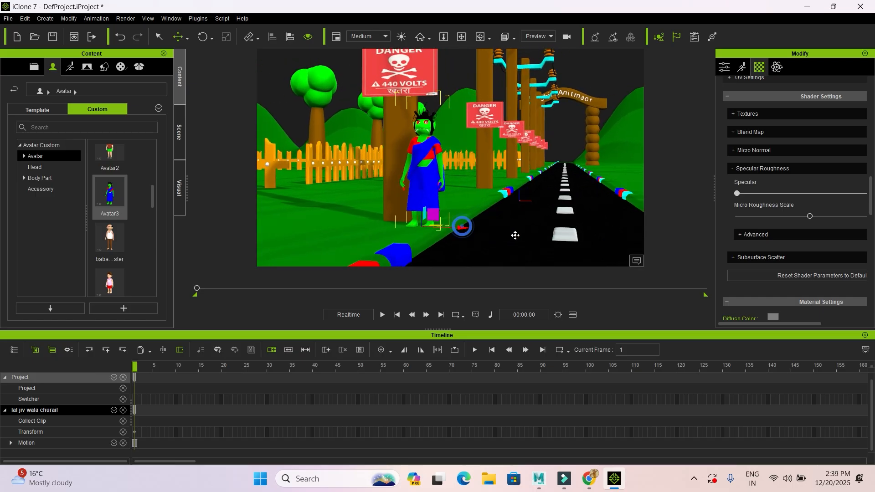
pyautogui.moveTo(462, 226); pyautogui.dragTo(554, 230)
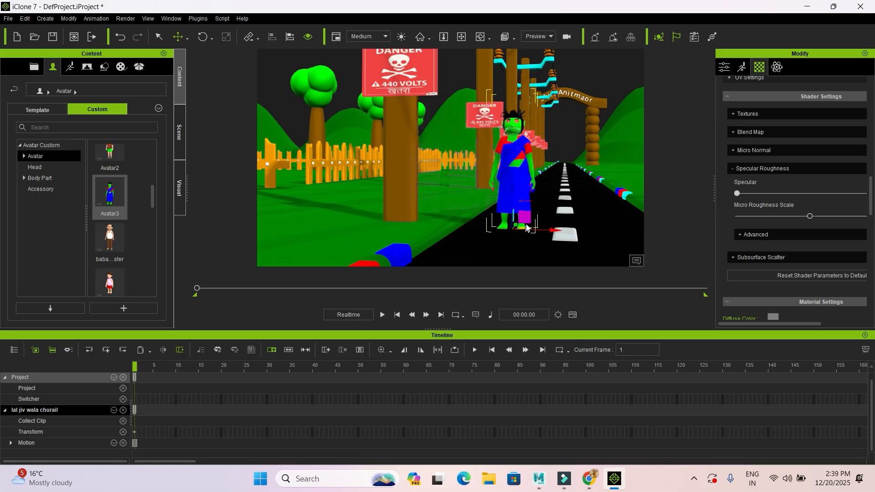
pyautogui.keyDown('alt'); pyautogui.moveTo(533, 222); pyautogui.dragTo(549, 229, button='right'); pyautogui.keyUp('alt')
pyautogui.scroll(-2, 549, 230)
pyautogui.keyDown('alt'); pyautogui.moveTo(555, 222); pyautogui.dragTo(429, 165); pyautogui.keyUp('alt')
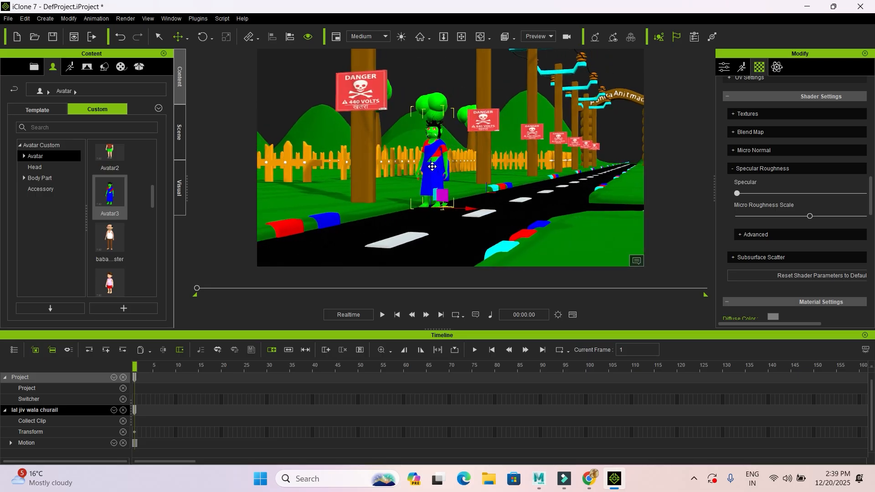
pyautogui.moveTo(432, 167); pyautogui.dragTo(431, 176)
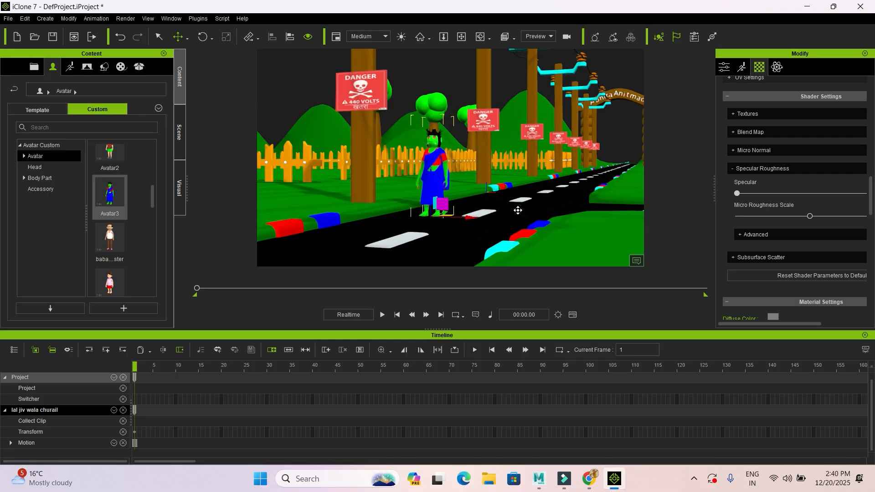
# Select the village prop and scale it down uniformly relative to the avatar
pyautogui.keyDown('alt'); pyautogui.moveTo(489, 209); pyautogui.dragTo(446, 231); pyautogui.keyUp('alt')
pyautogui.click(447, 231)
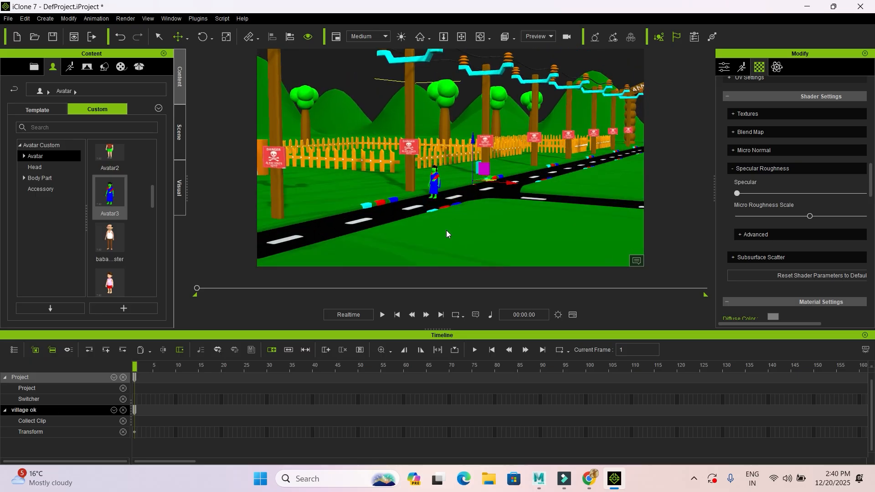
pyautogui.press('r')
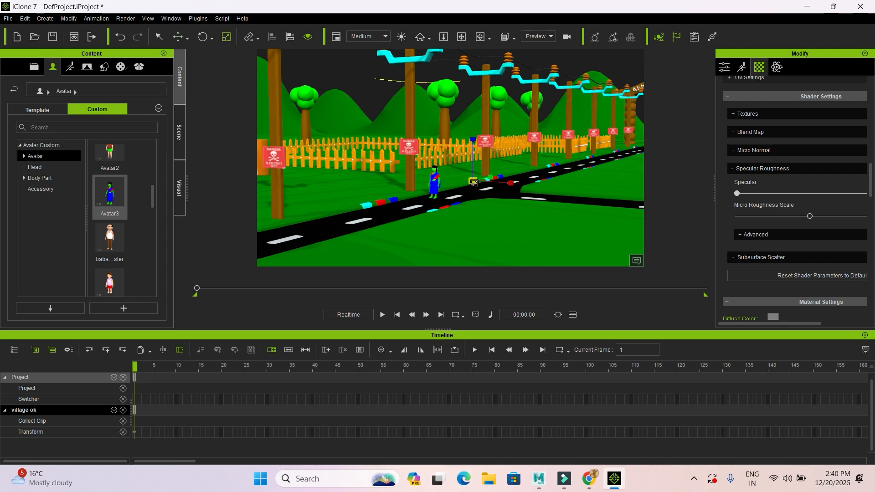
pyautogui.keyDown('alt'); pyautogui.moveTo(515, 225); pyautogui.dragTo(472, 188); pyautogui.keyUp('alt')
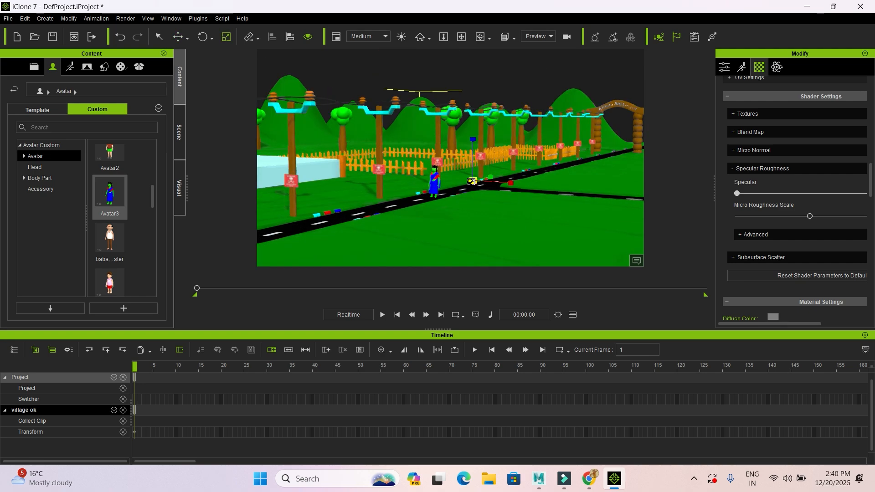
# Compare the avatar's size with the surroundings and scale the village prop up uniformly
pyautogui.click(438, 186)
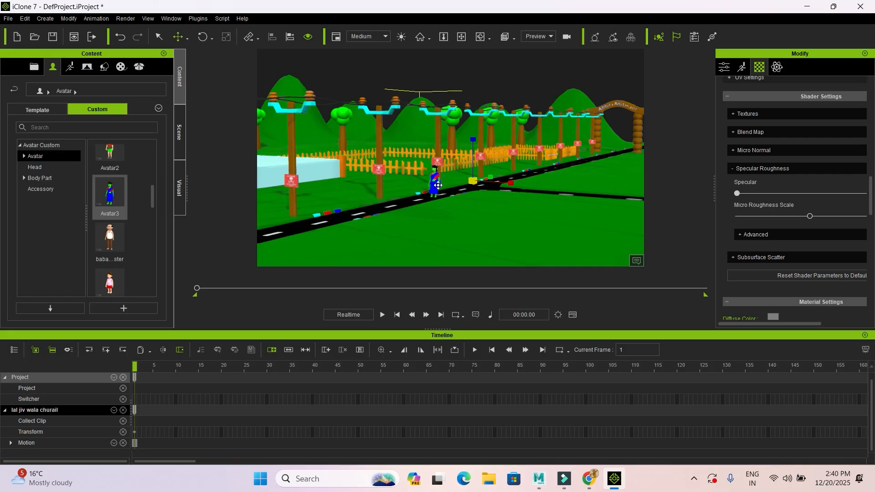
pyautogui.press('z')
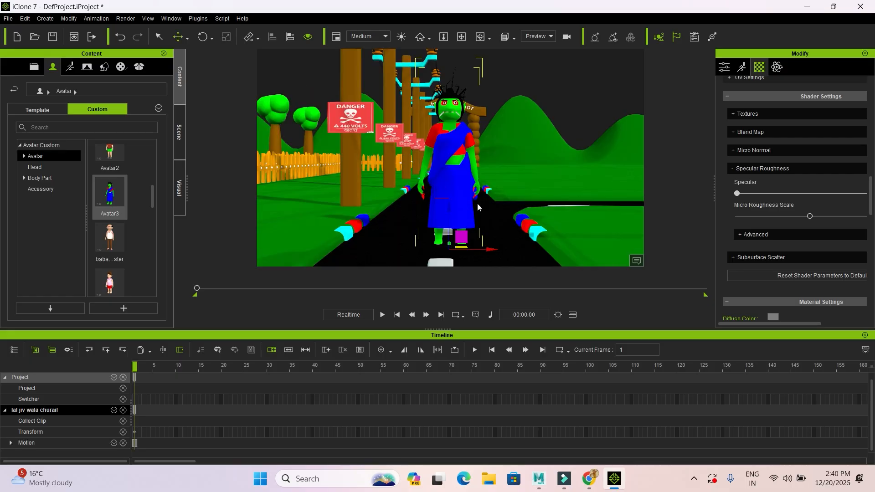
pyautogui.moveTo(498, 228); pyautogui.dragTo(471, 232, button='right')
pyautogui.moveTo(506, 234); pyautogui.dragTo(493, 220, button='right')
pyautogui.scroll(-2, 500, 233)
pyautogui.moveTo(490, 220)
pyautogui.mouseDown()
pyautogui.moveTo(449, 219)
pyautogui.moveTo(476, 224)
pyautogui.moveTo(490, 216)
pyautogui.moveTo(483, 209)
pyautogui.mouseUp()
pyautogui.click(510, 211)
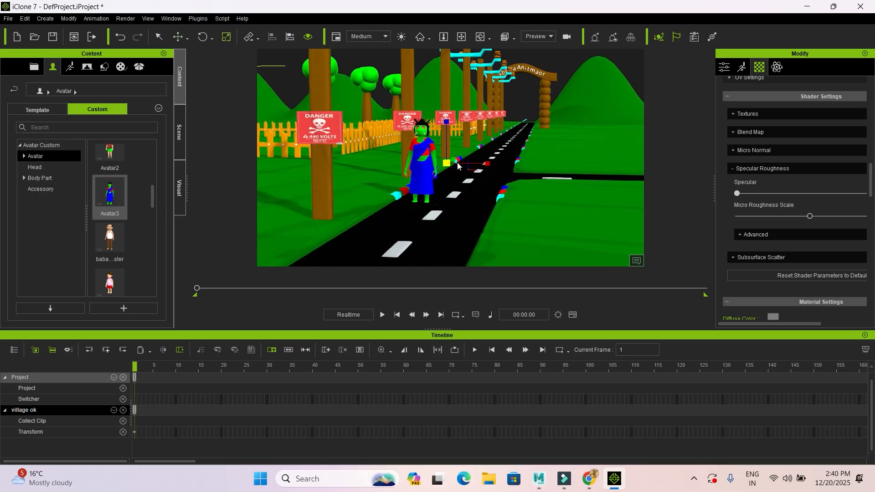
pyautogui.moveTo(416, 141); pyautogui.dragTo(405, 126)
pyautogui.moveTo(373, 92); pyautogui.dragTo(395, 120)
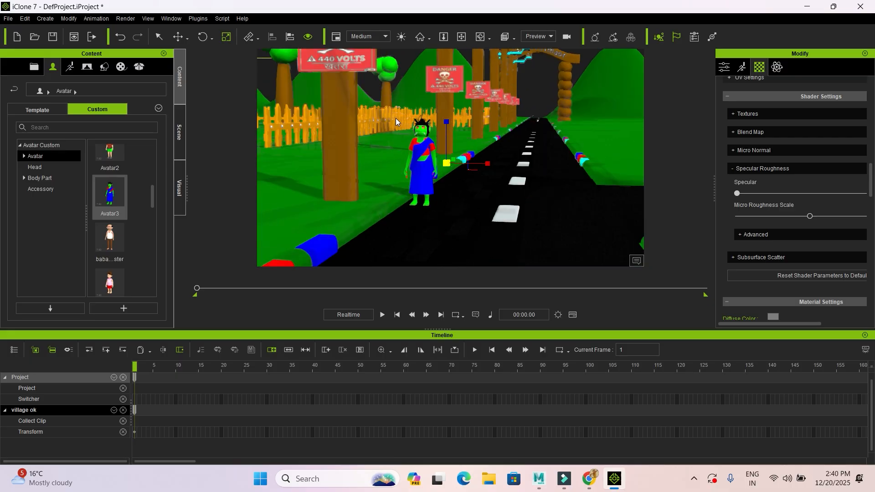
# Move the avatar sideways from the grass to the middle of the road and check its proportions
pyautogui.click(424, 175)
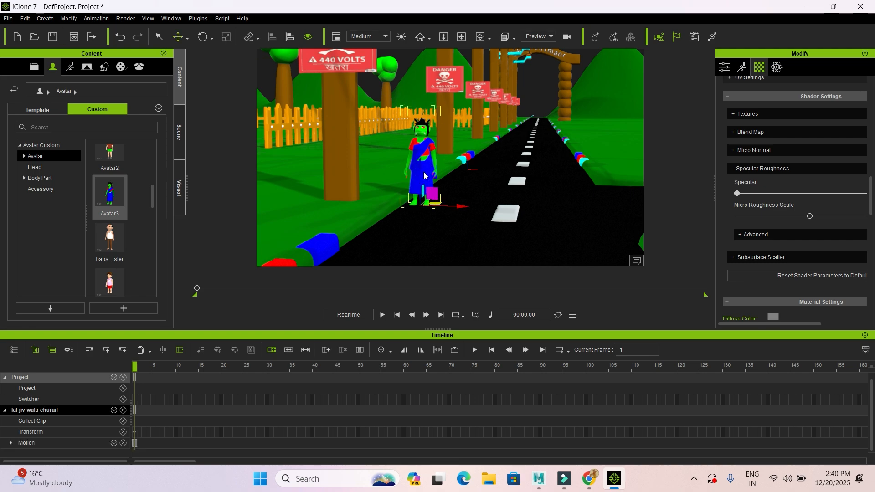
pyautogui.moveTo(461, 205); pyautogui.dragTo(532, 221)
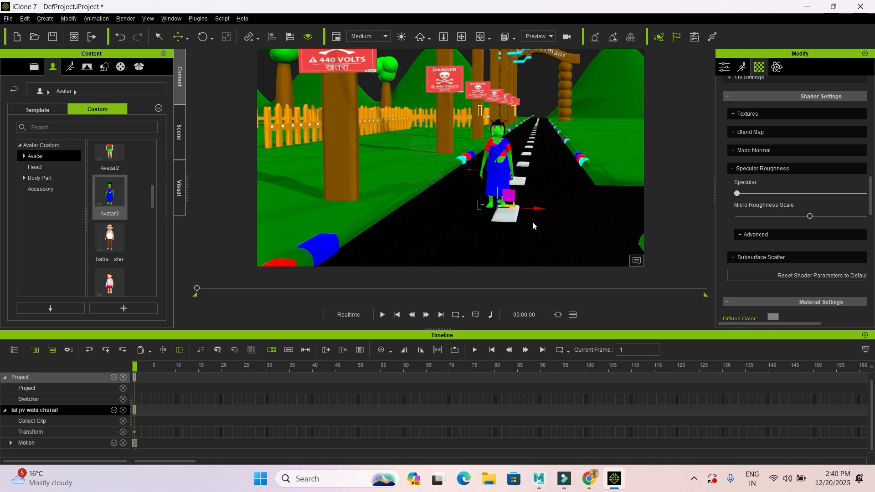
pyautogui.moveTo(532, 222); pyautogui.dragTo(522, 223, button='right')
pyautogui.scroll(-8, 521, 222)
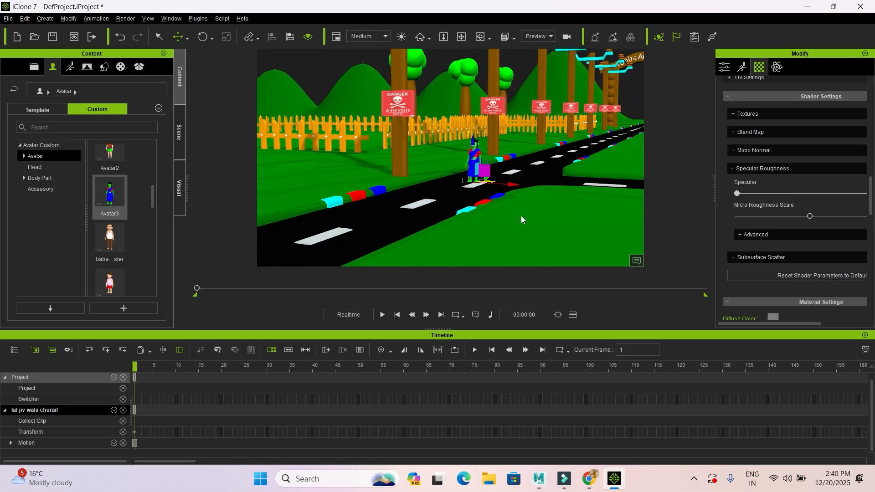
pyautogui.moveTo(510, 223); pyautogui.dragTo(473, 234, button='right')
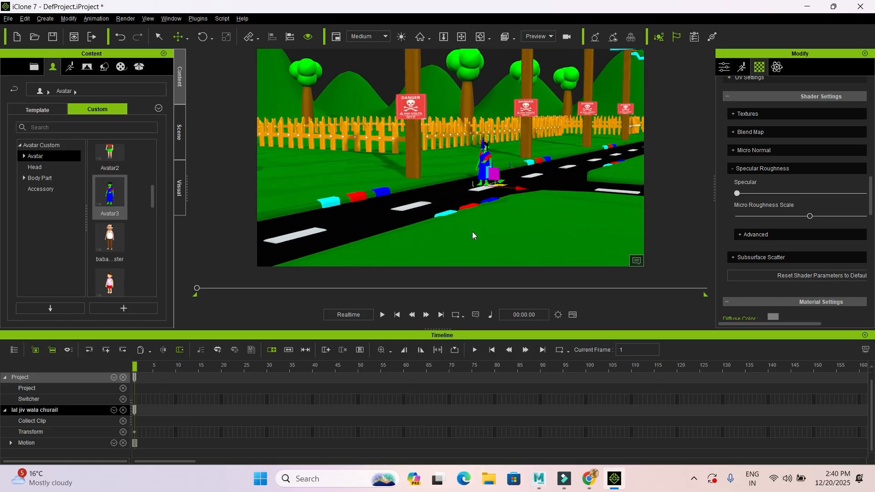
# Shrink the village prop uniformly so its poles and road suit the avatar's height
pyautogui.click(472, 231)
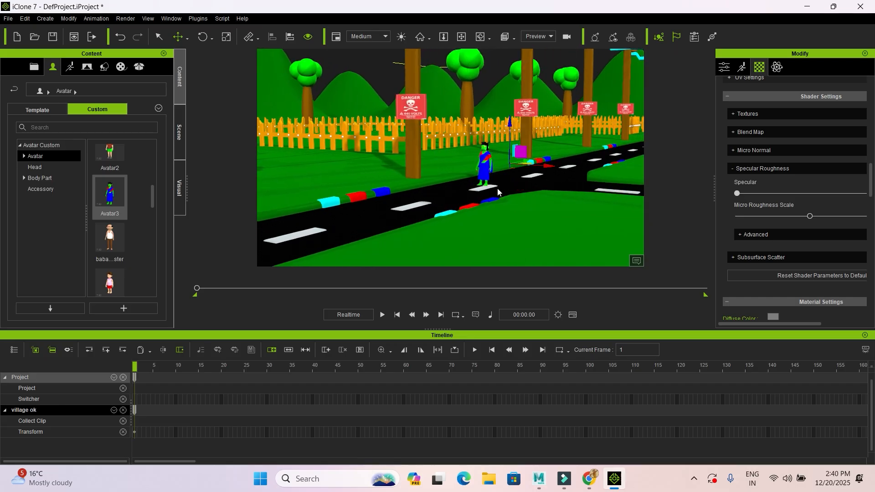
pyautogui.press('r')
pyautogui.moveTo(547, 199); pyautogui.dragTo(534, 190, button='right')
pyautogui.moveTo(511, 166); pyautogui.dragTo(550, 205)
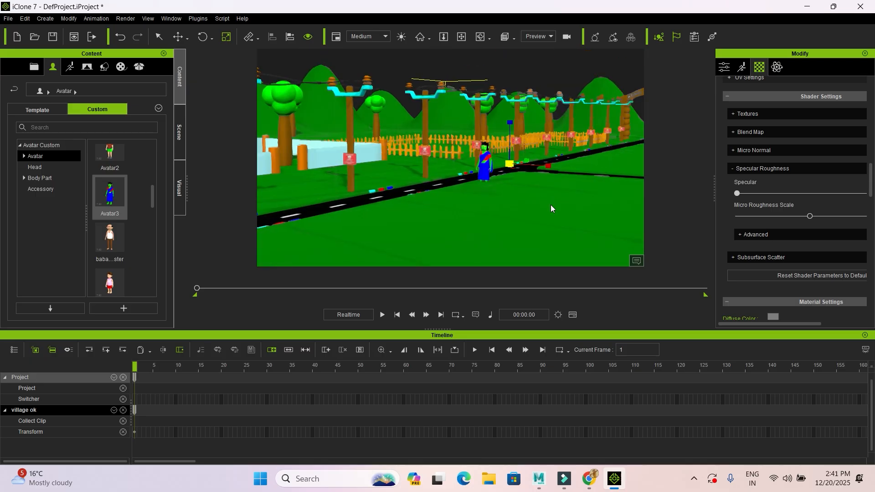
pyautogui.keyDown('alt'); pyautogui.moveTo(470, 211); pyautogui.dragTo(487, 208); pyautogui.keyUp('alt')
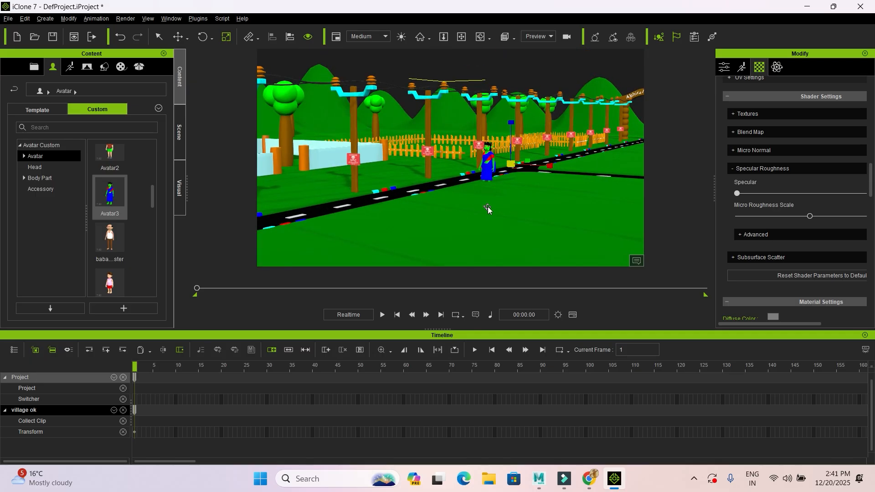
# Move the avatar from the grass back onto the road of the rescaled village and frame it
pyautogui.scroll(3, 500, 164)
pyautogui.scroll(4, 534, 166)
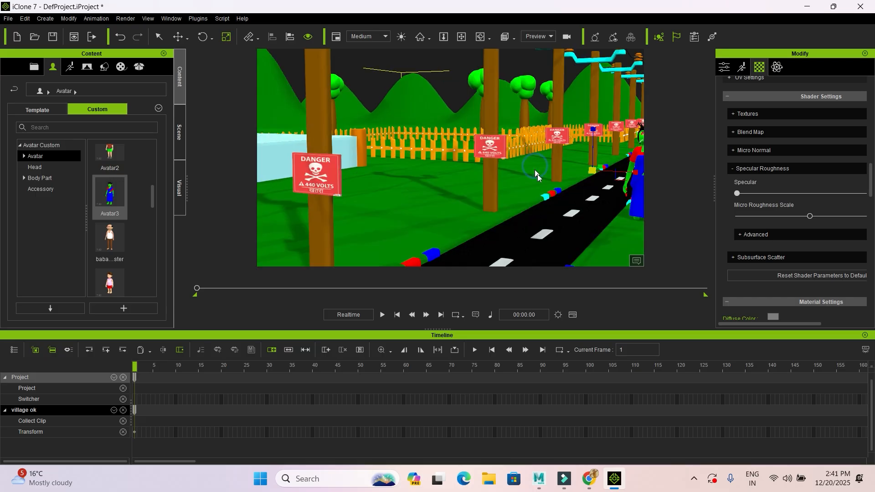
pyautogui.click(636, 200)
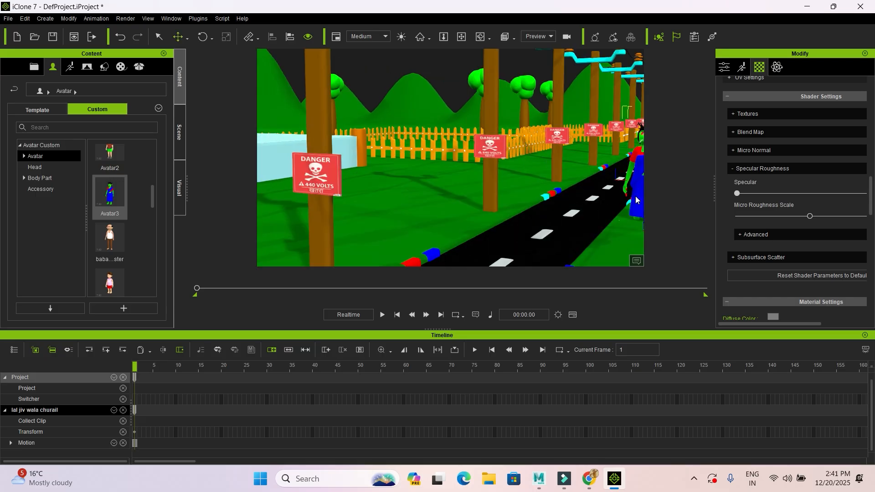
pyautogui.press('z')
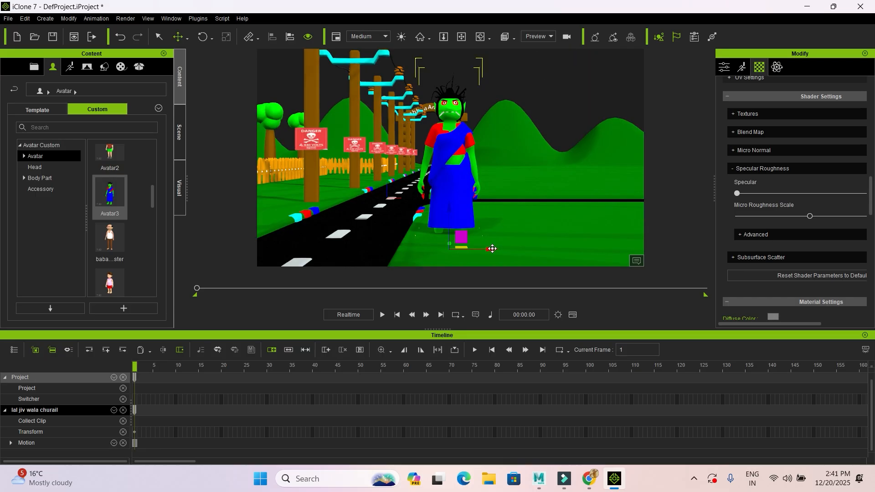
pyautogui.moveTo(493, 250); pyautogui.dragTo(391, 247)
pyautogui.moveTo(363, 210)
pyautogui.mouseDown()
pyautogui.moveTo(361, 194)
pyautogui.moveTo(362, 204)
pyautogui.mouseUp()
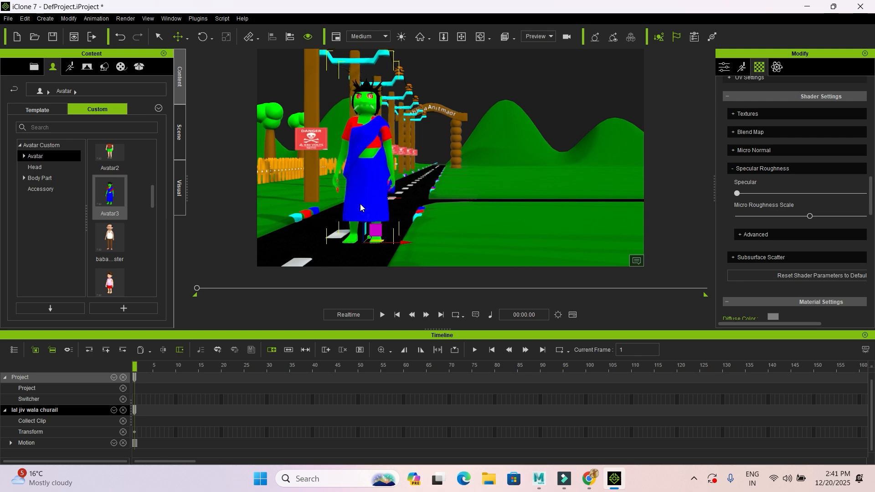
pyautogui.moveTo(394, 216); pyautogui.dragTo(507, 213, button='middle')
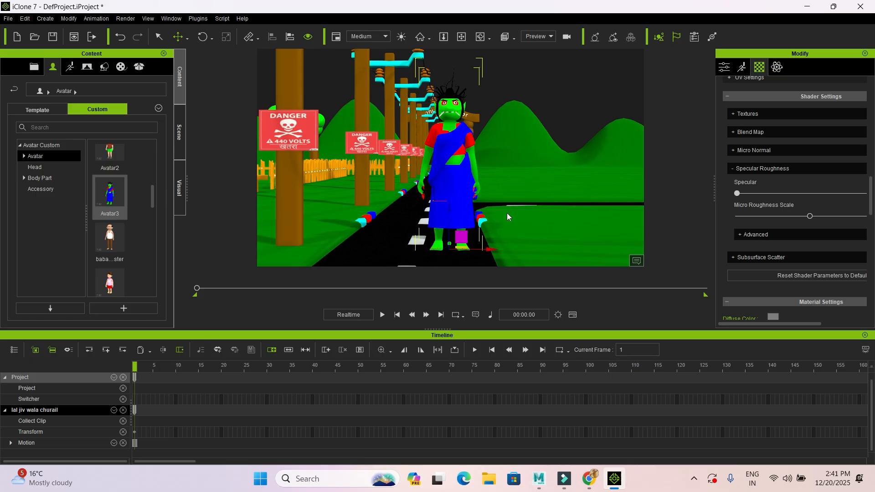
# Replace the scene's plain sky with the Sky_01 sky template
pyautogui.moveTo(536, 222); pyautogui.dragTo(319, 235, button='right')
pyautogui.click(179, 133)
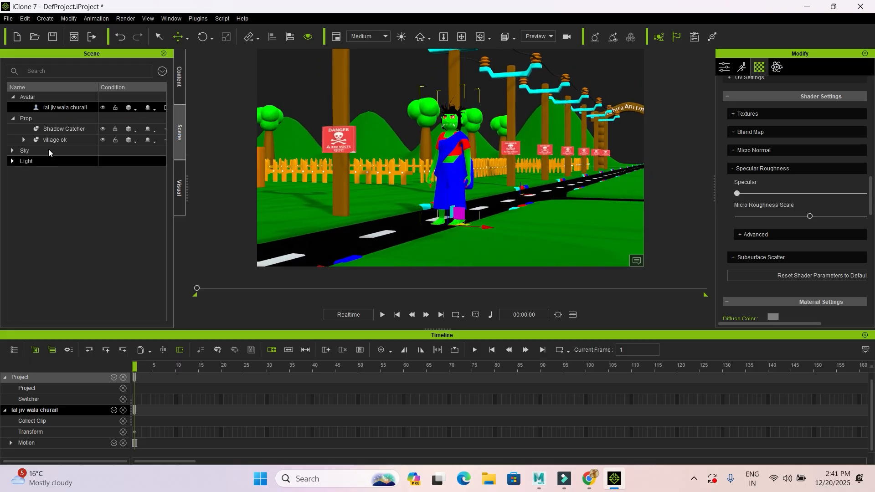
pyautogui.click(48, 151)
pyautogui.click(180, 85)
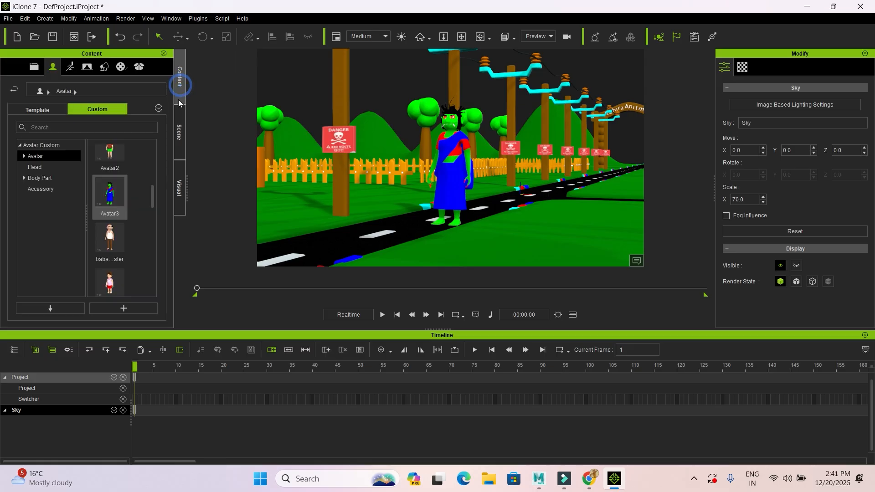
pyautogui.click(39, 110)
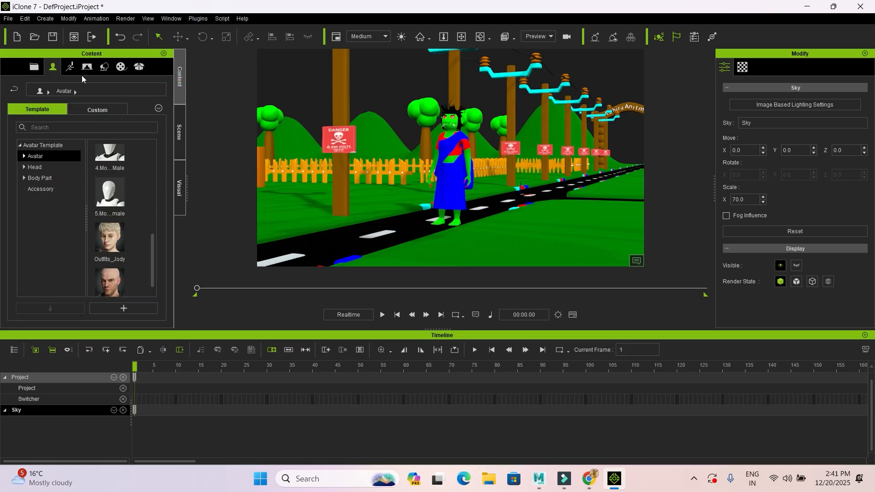
pyautogui.click(105, 68)
pyautogui.click(32, 222)
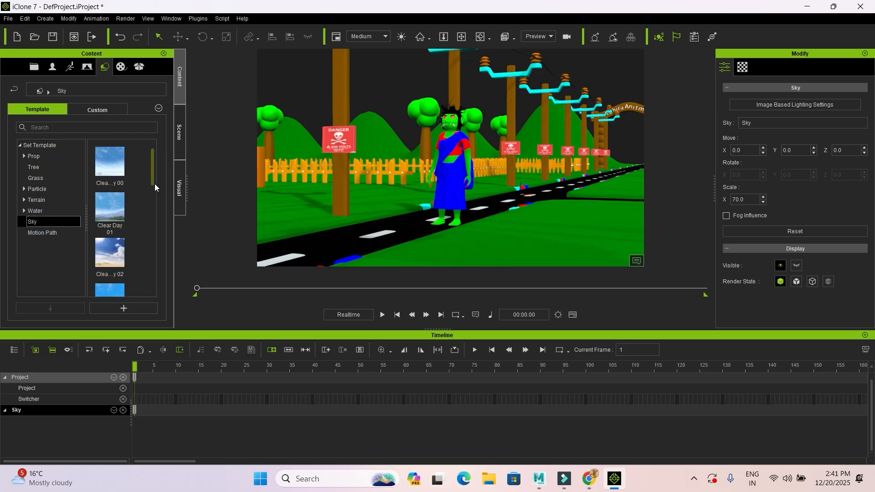
pyautogui.moveTo(151, 175); pyautogui.dragTo(158, 272)
pyautogui.scroll(1, 158, 269)
pyautogui.doubleClick(109, 190)
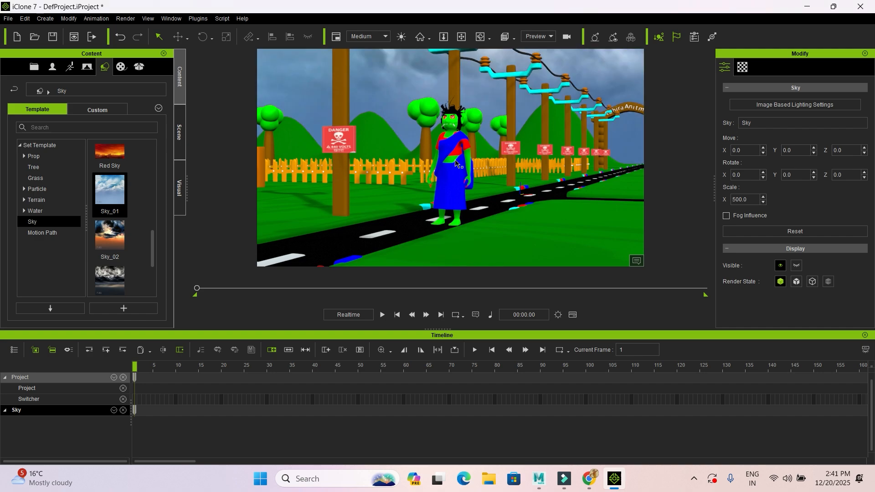
# Add the custom Prop2 tree on the grass beside the road, near the avatar at X about 189
pyautogui.keyDown('alt'); pyautogui.moveTo(490, 177); pyautogui.dragTo(444, 198); pyautogui.keyUp('alt')
pyautogui.keyDown('alt'); pyautogui.moveTo(443, 198); pyautogui.dragTo(369, 206, button='middle'); pyautogui.keyUp('alt')
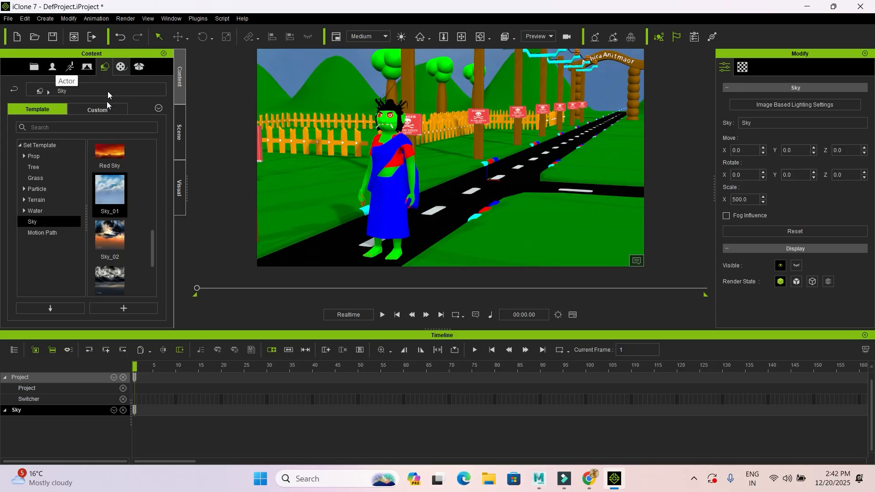
pyautogui.click(34, 156)
pyautogui.click(98, 110)
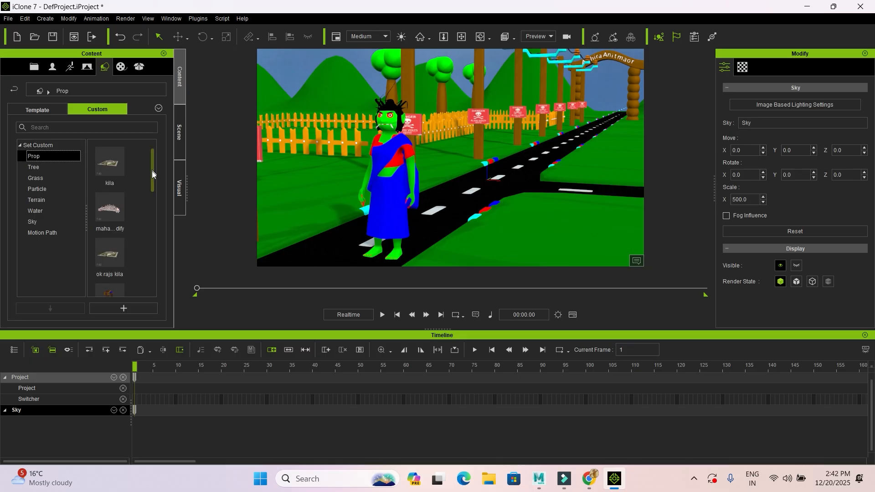
pyautogui.scroll(-2, 153, 177)
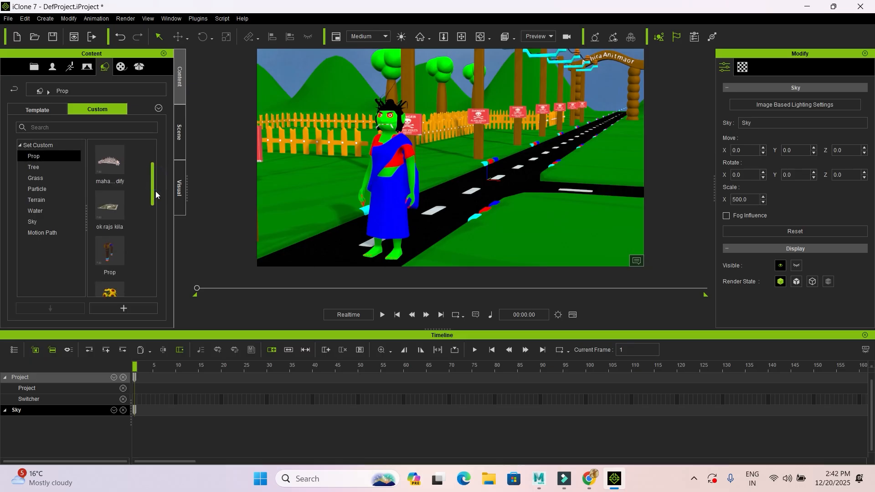
pyautogui.scroll(-3, 136, 197)
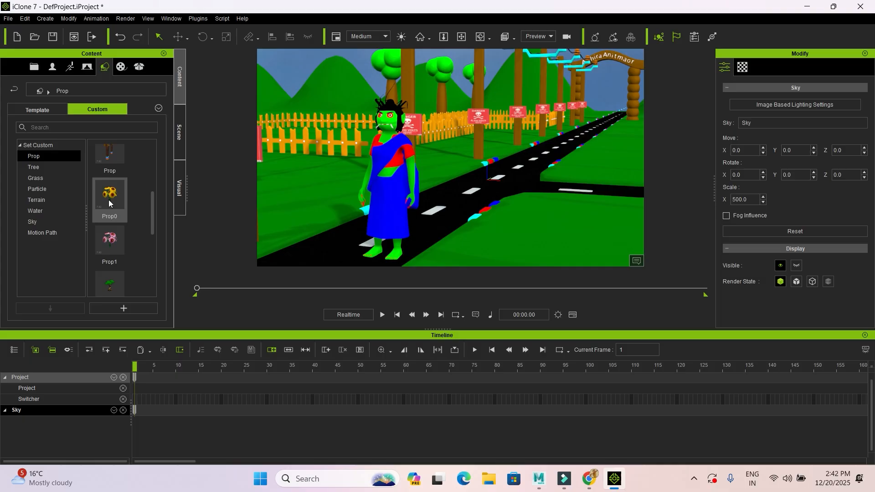
pyautogui.moveTo(109, 200)
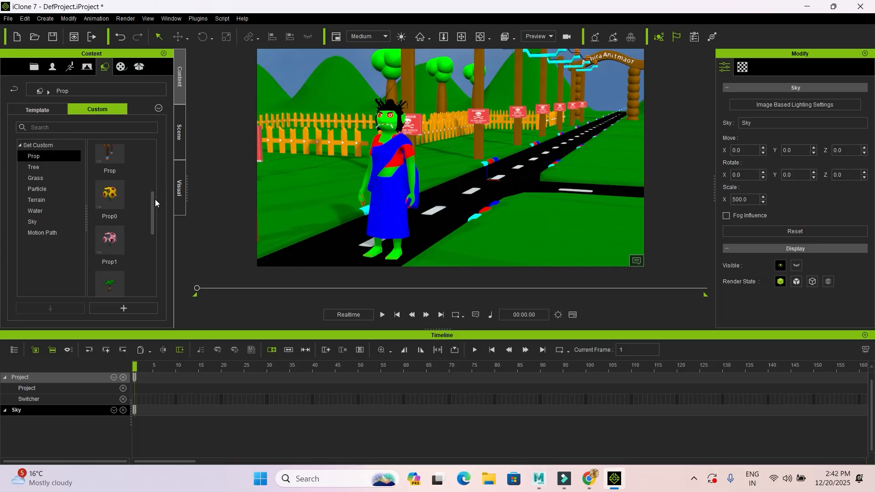
pyautogui.moveTo(155, 203); pyautogui.dragTo(547, 223)
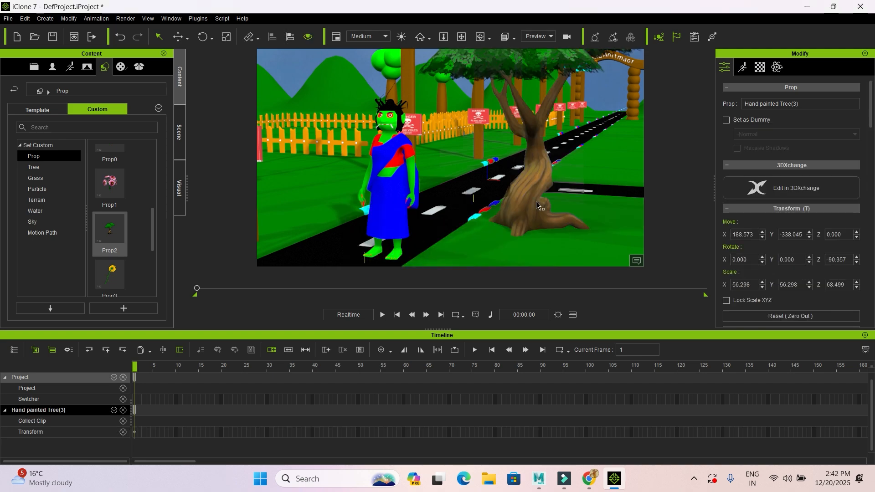
# Move the hand-painted tree across the road to the fence side, at X about -371
pyautogui.scroll(-4, 558, 209)
pyautogui.scroll(-2, 531, 218)
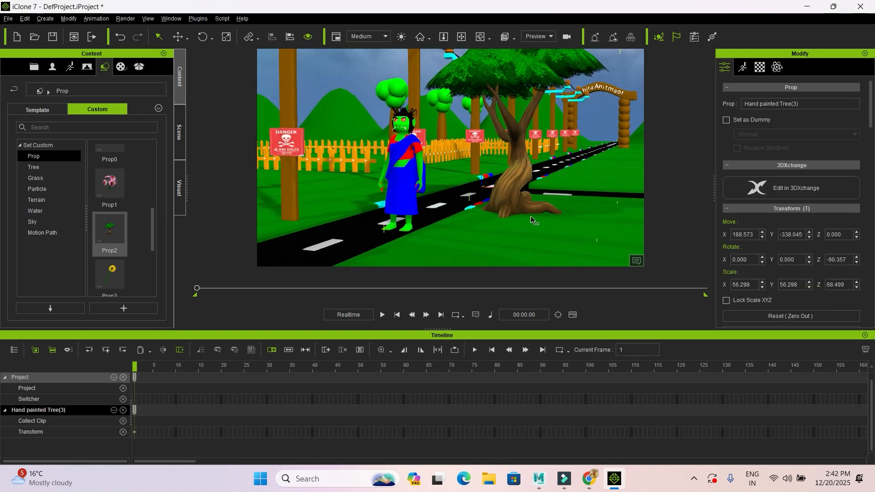
pyautogui.keyDown('alt'); pyautogui.moveTo(531, 218); pyautogui.dragTo(526, 220, button='right'); pyautogui.keyUp('alt')
pyautogui.press('w')
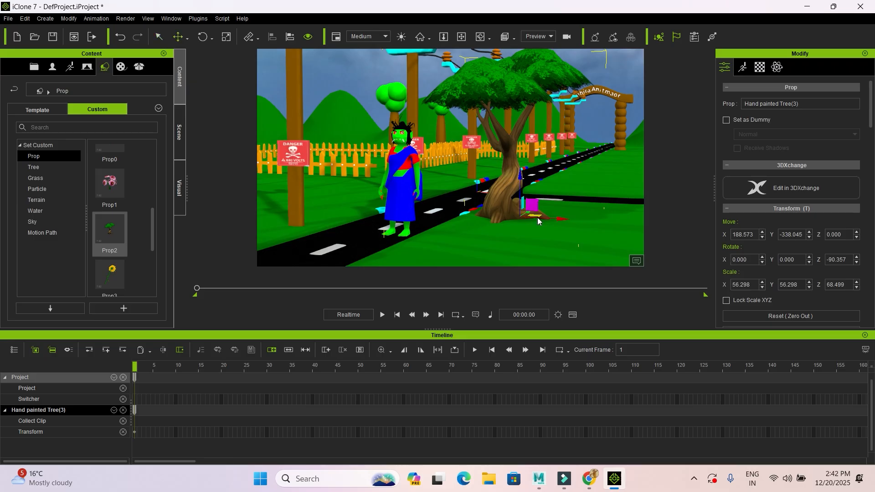
pyautogui.moveTo(565, 219); pyautogui.dragTo(597, 230)
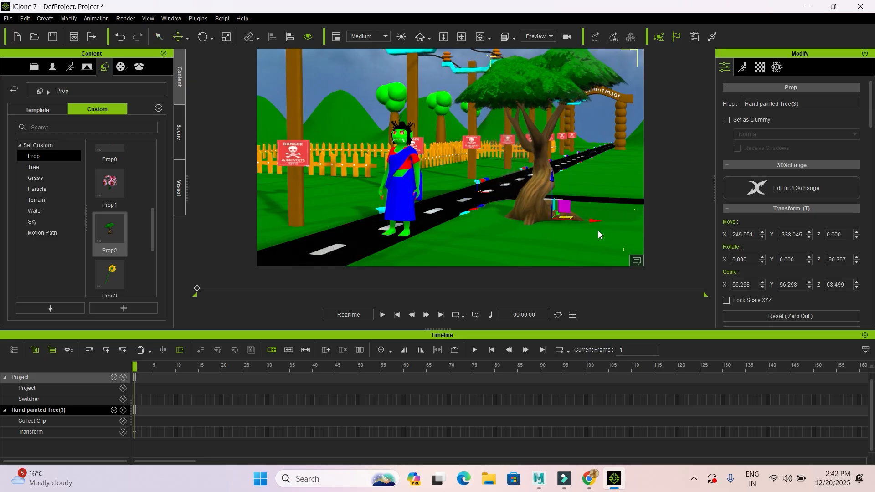
pyautogui.scroll(-5, 554, 221)
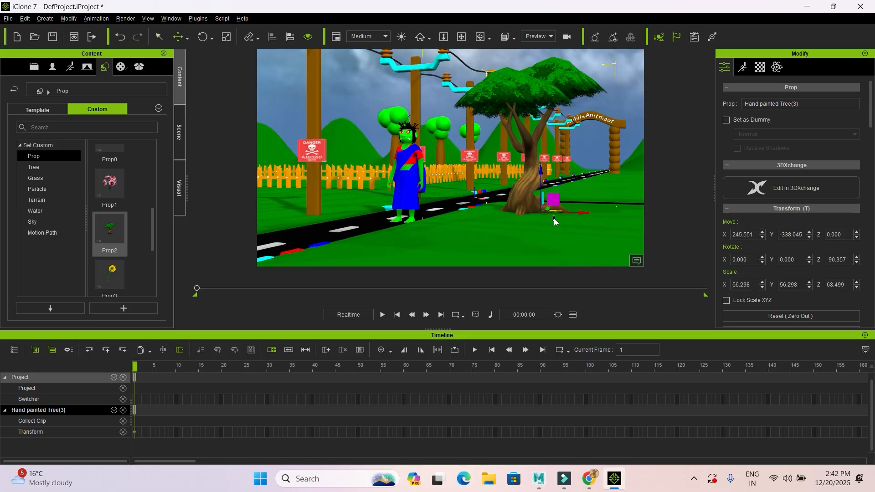
pyautogui.keyDown('alt'); pyautogui.moveTo(481, 216); pyautogui.dragTo(379, 207); pyautogui.keyUp('alt')
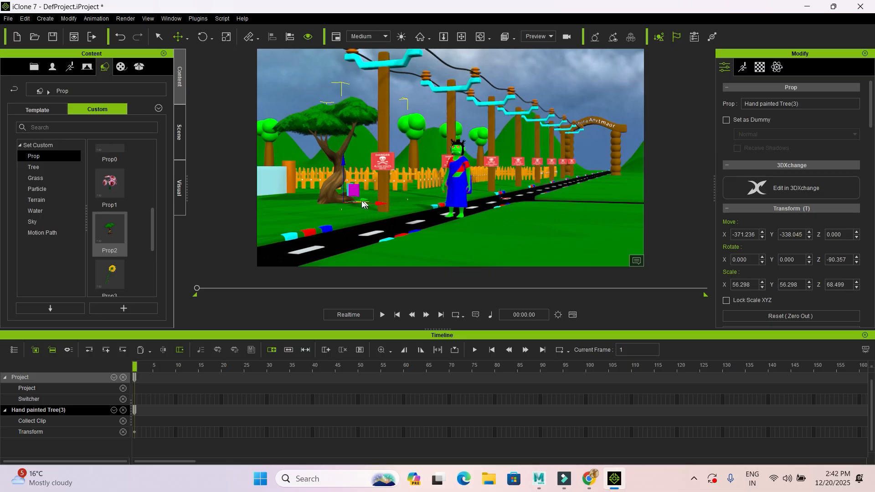
# Duplicate the tree to the opposite side of the road at X about 208 and shift the copy along the road to Y about 174
pyautogui.keyDown('ctrl'); pyautogui.moveTo(381, 205); pyautogui.dragTo(588, 211); pyautogui.keyUp('ctrl')
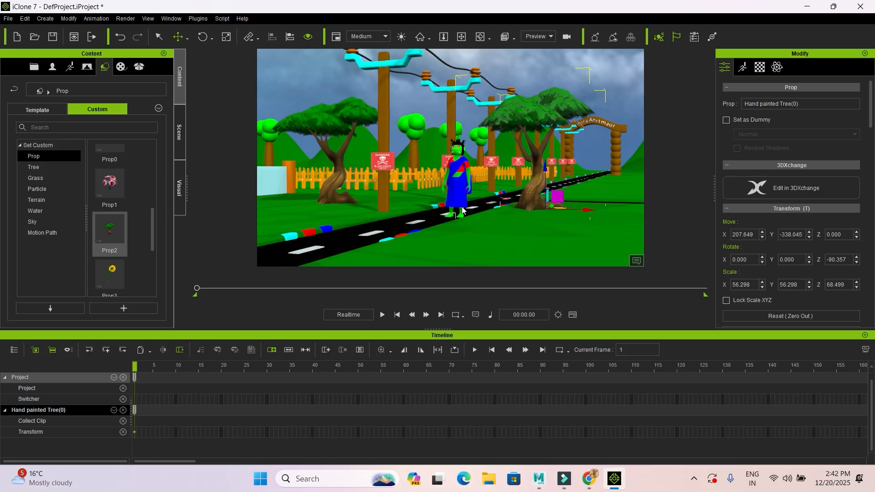
pyautogui.moveTo(538, 219); pyautogui.dragTo(507, 207, button='right')
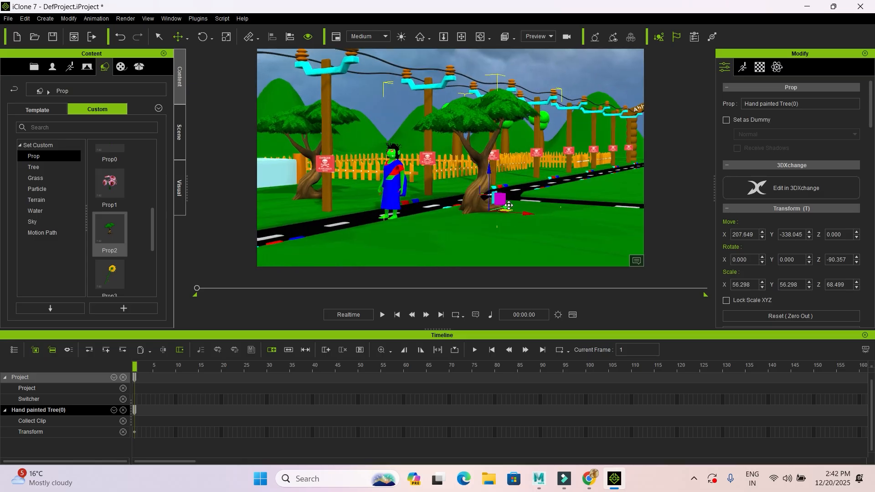
pyautogui.moveTo(509, 205); pyautogui.dragTo(571, 204)
pyautogui.moveTo(493, 227)
pyautogui.mouseDown(button='right')
pyautogui.moveTo(498, 234)
pyautogui.moveTo(467, 219)
pyautogui.moveTo(471, 240)
pyautogui.moveTo(481, 237)
pyautogui.mouseUp(button='right')
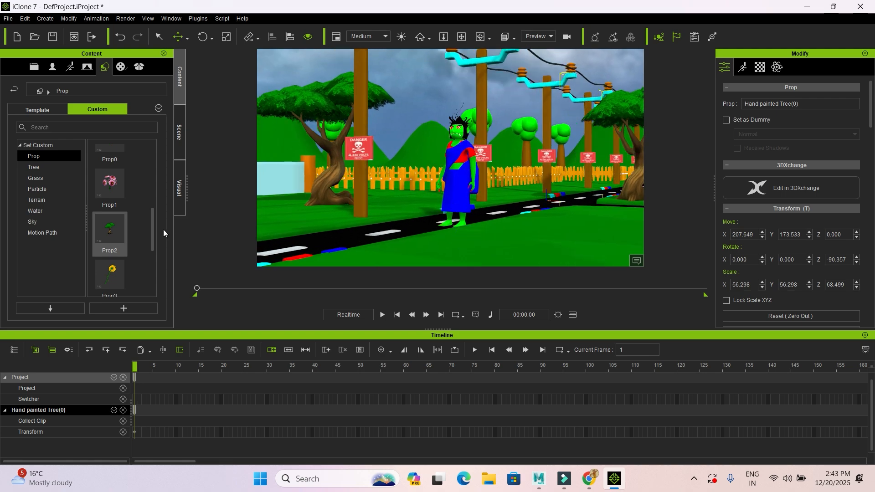
# Place the custom Prop4 flower on the grass at X about 212 and a duplicate across the road at X about -163
pyautogui.moveTo(154, 253); pyautogui.dragTo(576, 221)
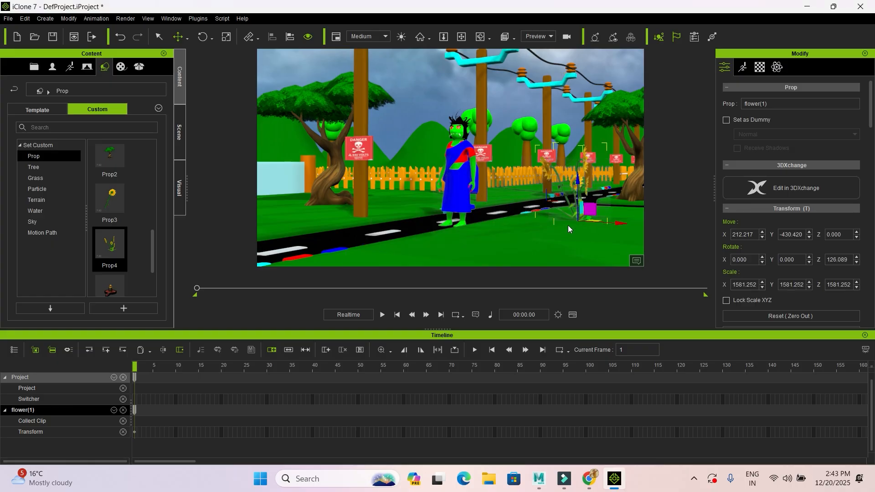
pyautogui.keyDown('alt'); pyautogui.moveTo(547, 233); pyautogui.dragTo(464, 255); pyautogui.keyUp('alt')
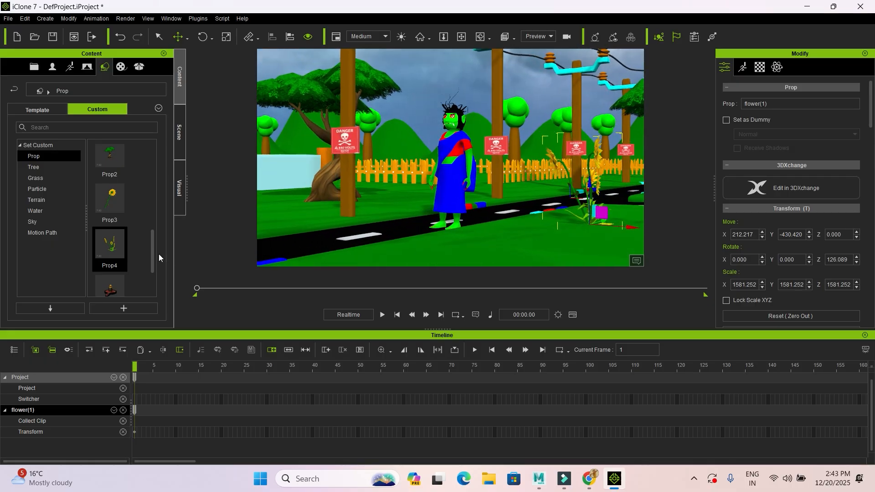
pyautogui.scroll(-2, 150, 280)
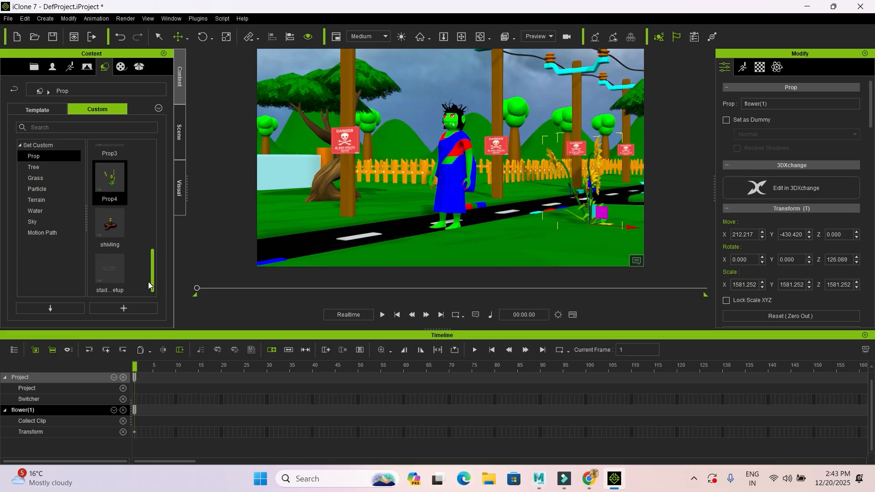
pyautogui.moveTo(149, 271); pyautogui.dragTo(147, 191)
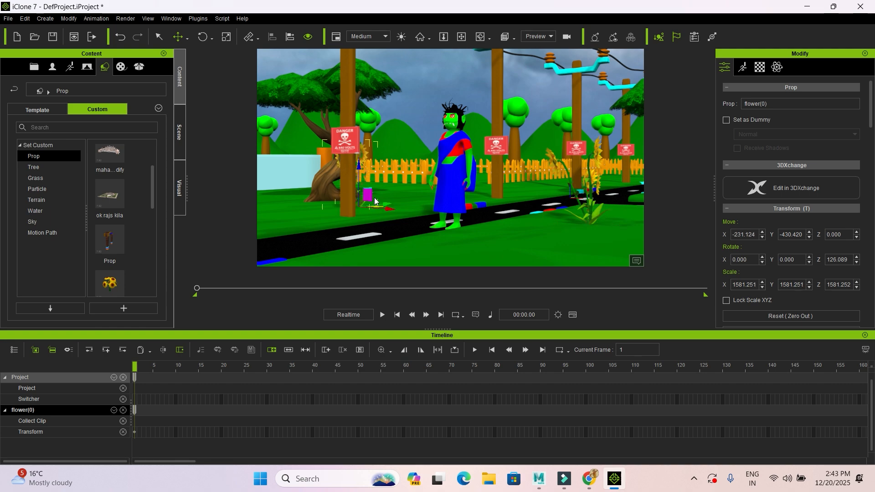
pyautogui.moveTo(386, 210); pyautogui.dragTo(414, 217)
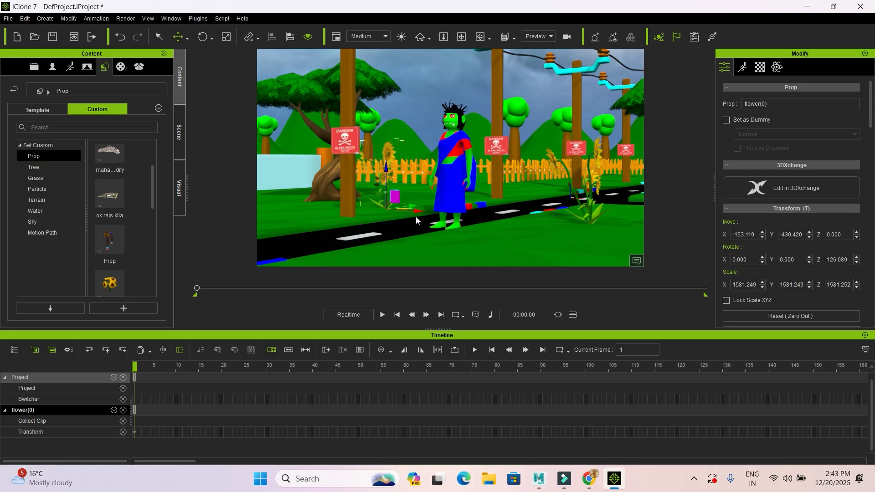
# Add the American Boxwood tree template on the grass beside the road and shift it sideways near the hand-painted tree
pyautogui.moveTo(398, 234); pyautogui.dragTo(512, 224, button='right')
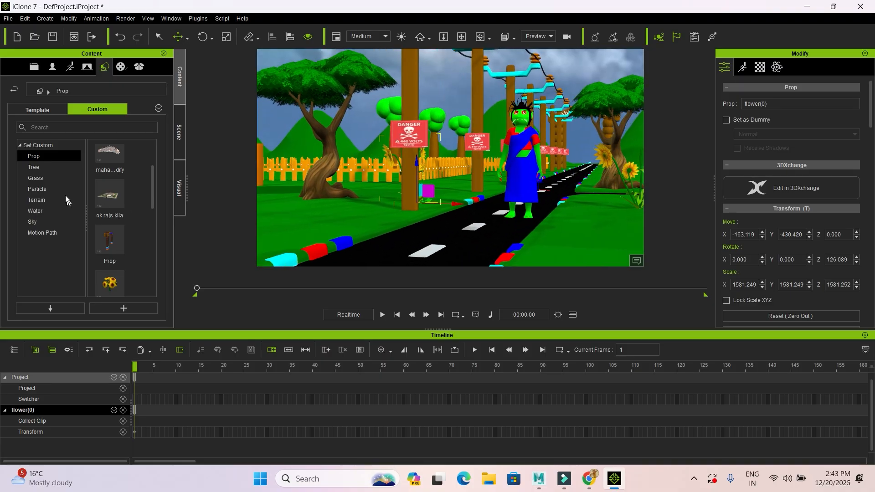
pyautogui.click(50, 168)
pyautogui.click(37, 109)
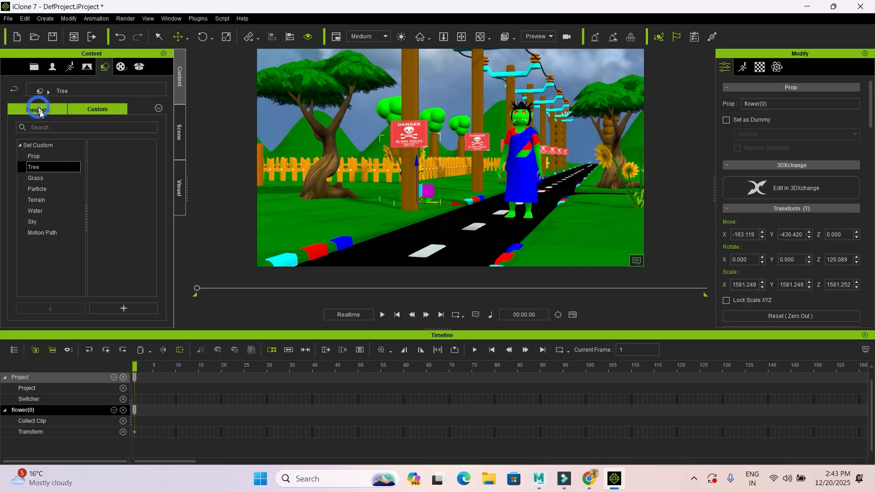
pyautogui.click(35, 173)
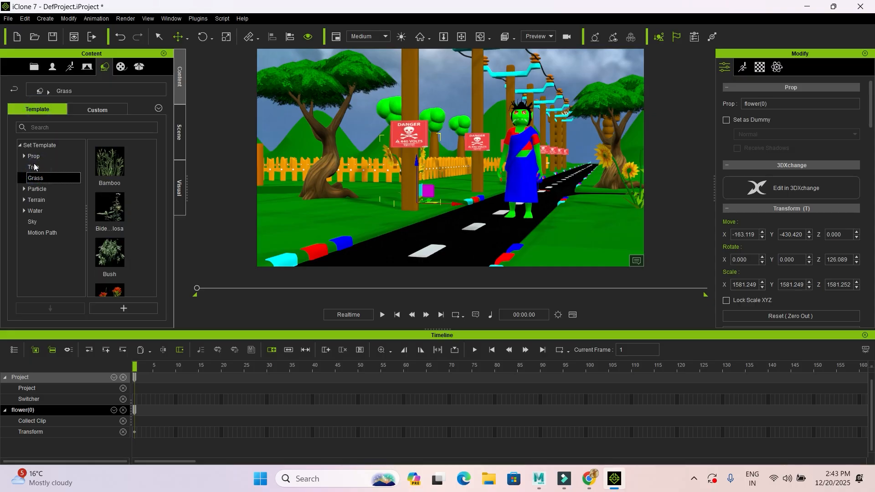
pyautogui.scroll(-1, 155, 173)
pyautogui.moveTo(105, 164); pyautogui.dragTo(382, 229)
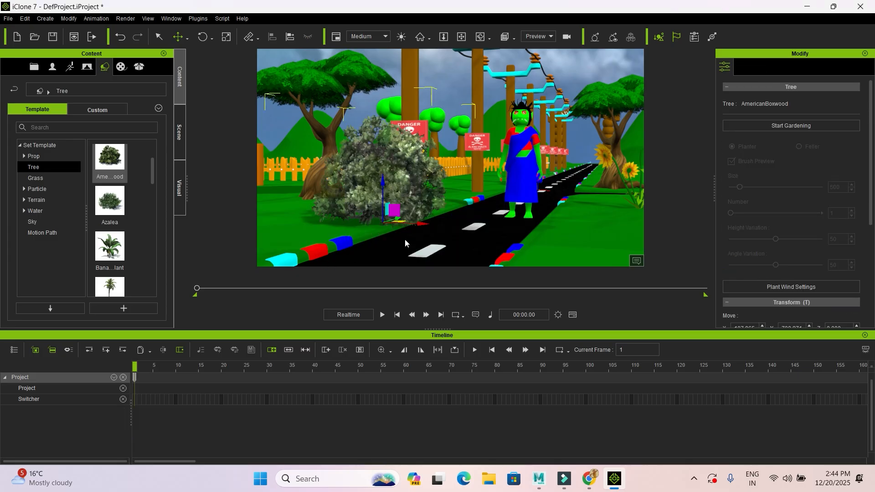
pyautogui.moveTo(422, 223); pyautogui.dragTo(317, 215)
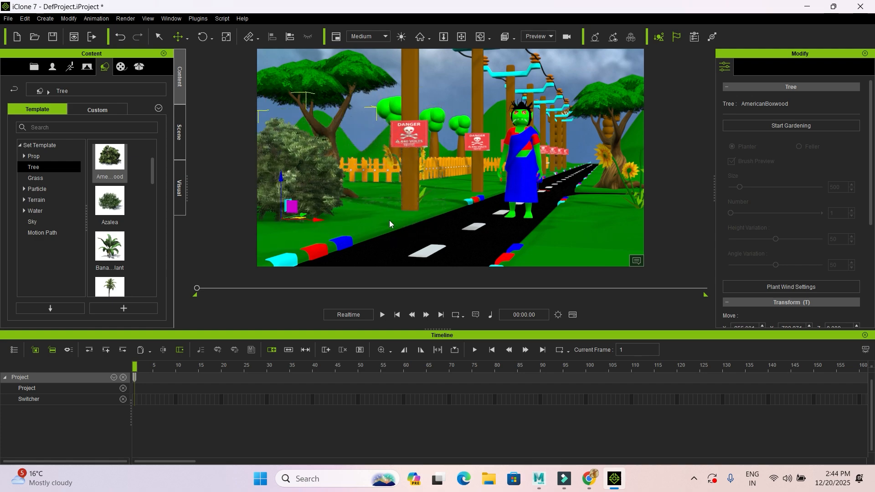
pyautogui.moveTo(419, 222); pyautogui.dragTo(463, 223, button='right')
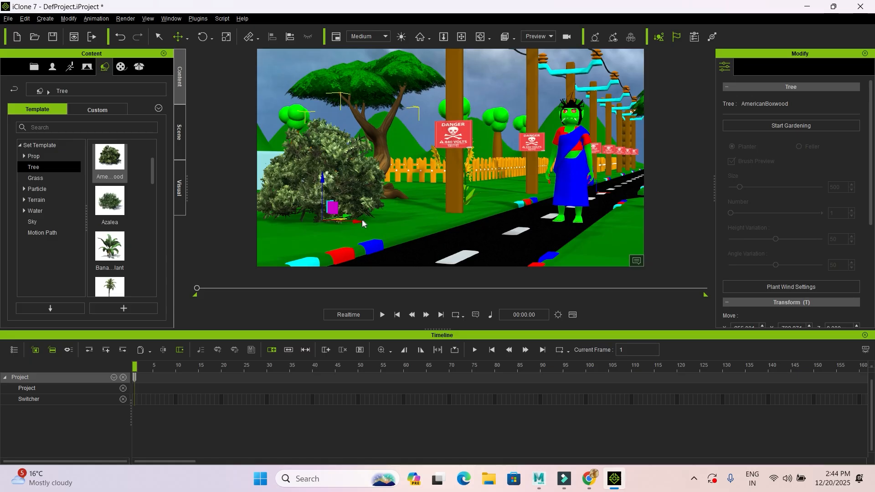
pyautogui.moveTo(352, 221); pyautogui.dragTo(392, 232)
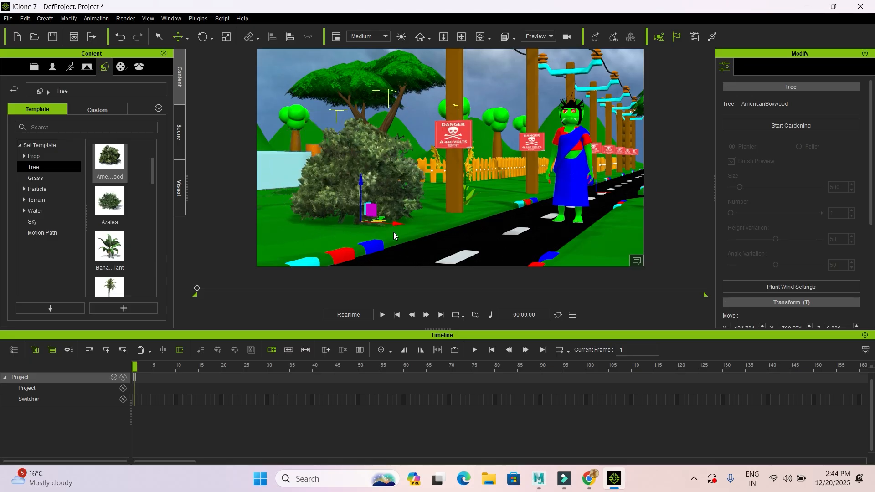
# Shrink the American Boxwood uniformly to a small bush and move it toward the nearest electric pole
pyautogui.click(226, 37)
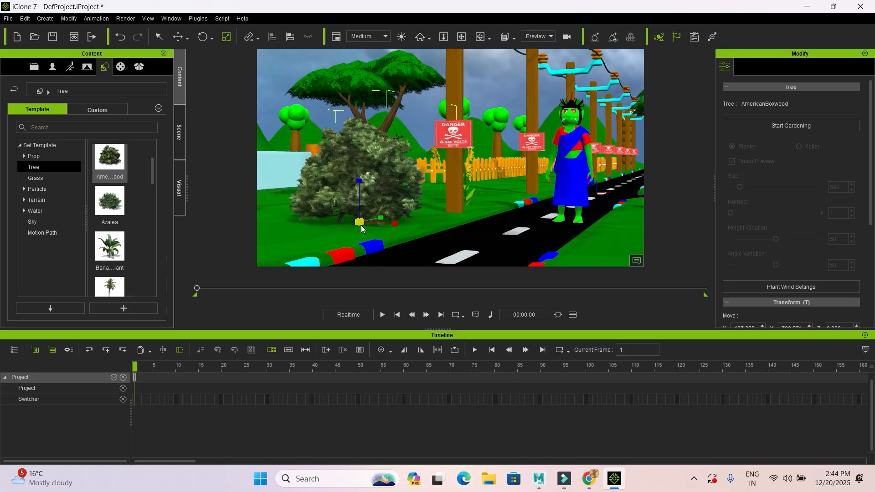
pyautogui.moveTo(356, 221); pyautogui.dragTo(477, 302)
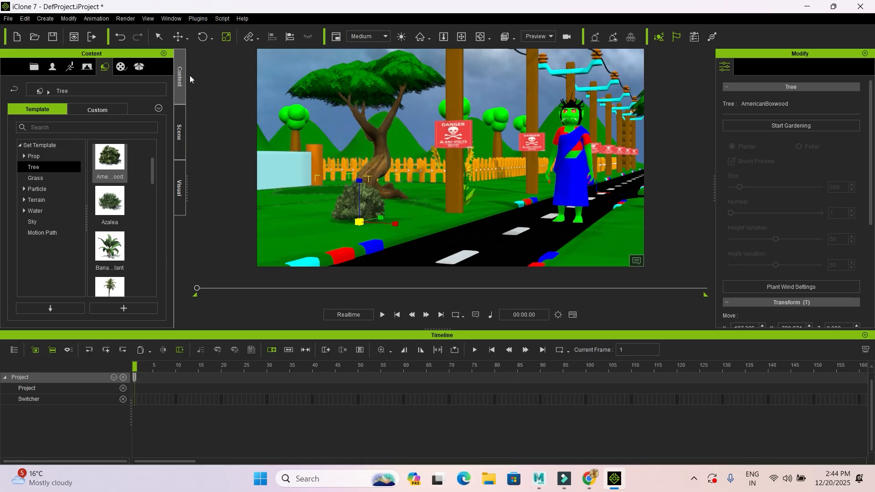
pyautogui.moveTo(394, 225)
pyautogui.mouseDown()
pyautogui.moveTo(452, 247)
pyautogui.moveTo(491, 244)
pyautogui.moveTo(437, 248)
pyautogui.mouseUp()
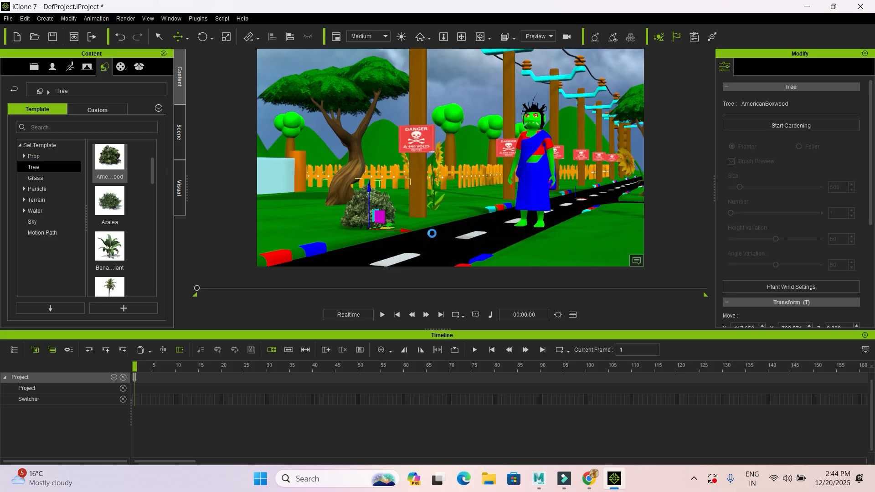
# Delete the American Boxwood bush and check the avatar among the remaining trees and flowers
pyautogui.press('Delete')
pyautogui.keyDown('alt'); pyautogui.moveTo(458, 220); pyautogui.dragTo(391, 216); pyautogui.keyUp('alt')
pyautogui.keyDown('alt'); pyautogui.moveTo(367, 185); pyautogui.dragTo(395, 202); pyautogui.keyUp('alt')
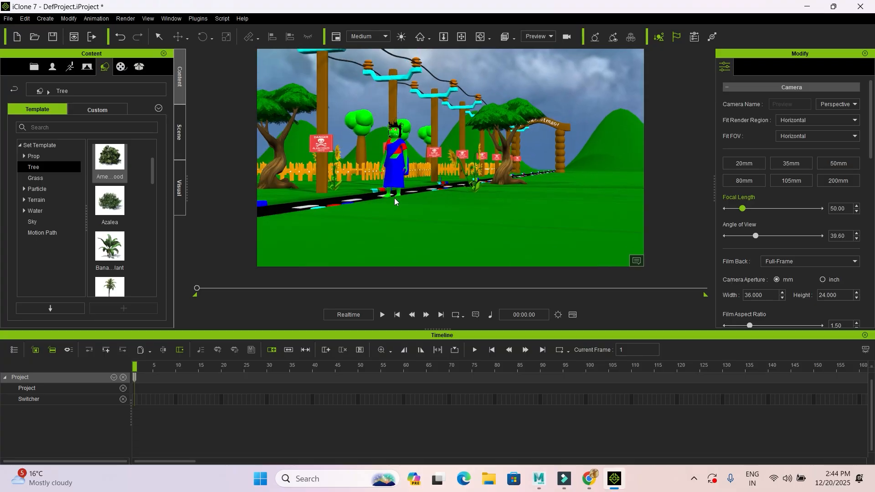
# Select the avatar and move it along the road to Y about -1532
pyautogui.click(396, 170)
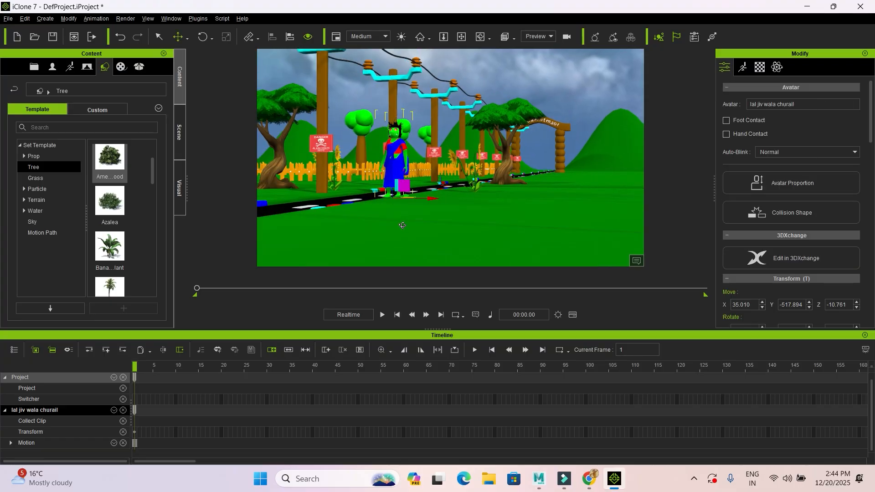
pyautogui.keyDown('alt'); pyautogui.moveTo(402, 226); pyautogui.dragTo(388, 236); pyautogui.keyUp('alt')
pyautogui.keyDown('alt'); pyautogui.moveTo(386, 237); pyautogui.dragTo(476, 209, button='middle'); pyautogui.keyUp('alt')
pyautogui.keyDown('alt'); pyautogui.moveTo(476, 209); pyautogui.dragTo(63, 243); pyautogui.keyUp('alt')
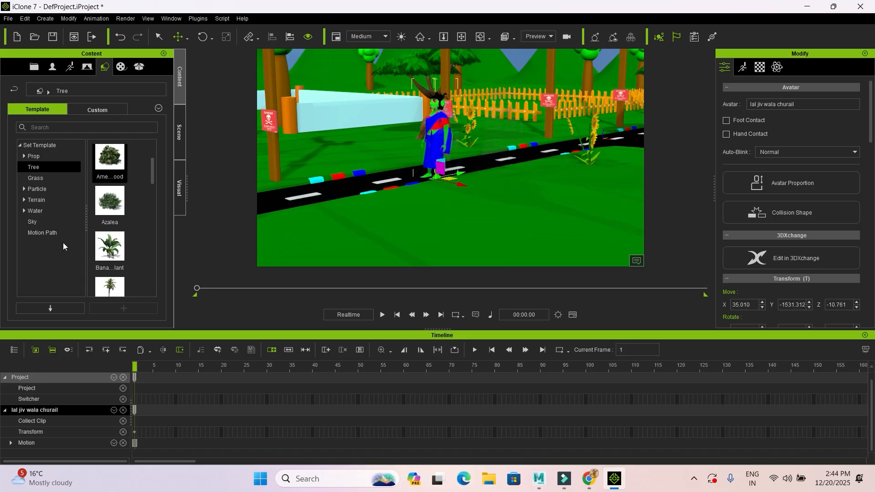
pyautogui.press('f')
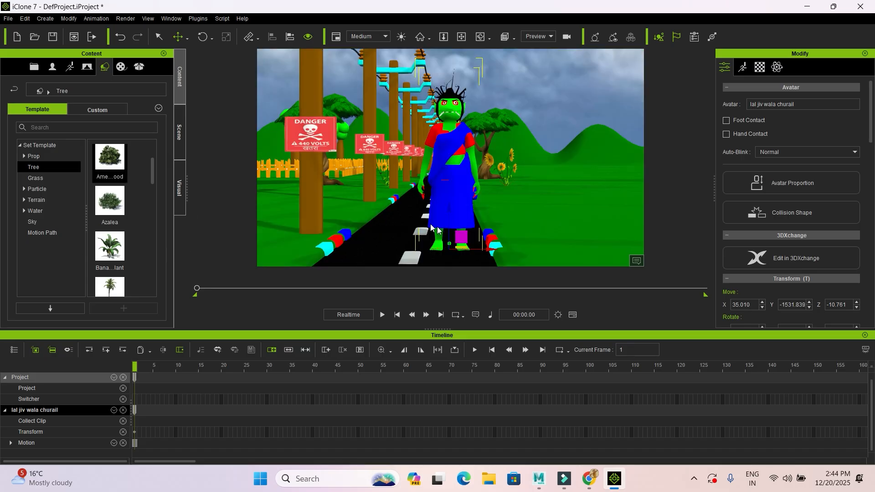
pyautogui.moveTo(479, 224); pyautogui.dragTo(469, 224, button='right')
# Move the avatar further along the road to just outside the village gate, at Y about -3371
pyautogui.scroll(-5, 469, 221)
pyautogui.scroll(-5, 472, 216)
pyautogui.scroll(-2, 497, 223)
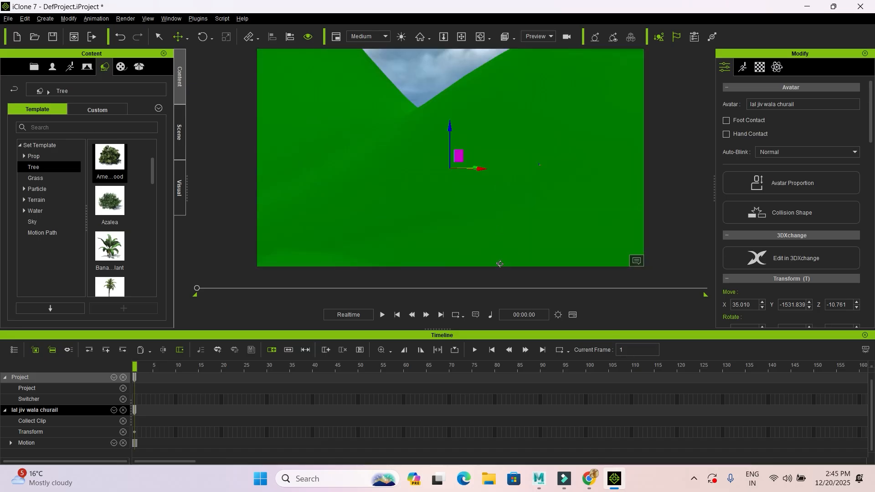
pyautogui.moveTo(500, 264); pyautogui.dragTo(481, 158, button='right')
pyautogui.moveTo(478, 154); pyautogui.dragTo(263, 251)
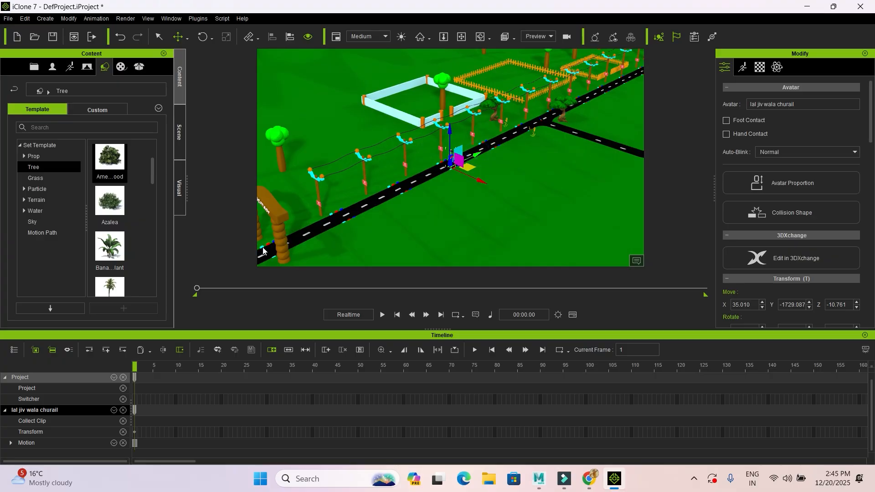
pyautogui.moveTo(317, 229); pyautogui.dragTo(325, 248)
pyautogui.keyDown('alt'); pyautogui.moveTo(448, 225); pyautogui.dragTo(509, 210, button='middle'); pyautogui.keyUp('alt')
pyautogui.moveTo(515, 175); pyautogui.dragTo(446, 222, button='right')
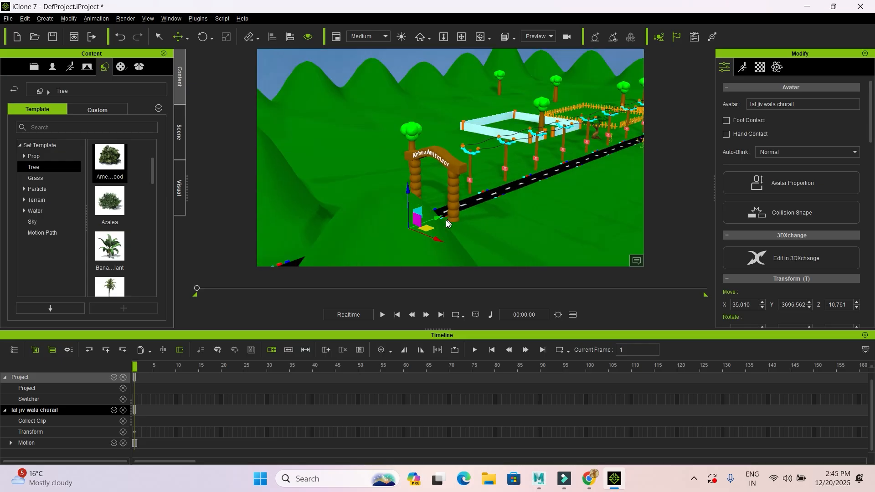
pyautogui.moveTo(440, 218); pyautogui.dragTo(467, 208)
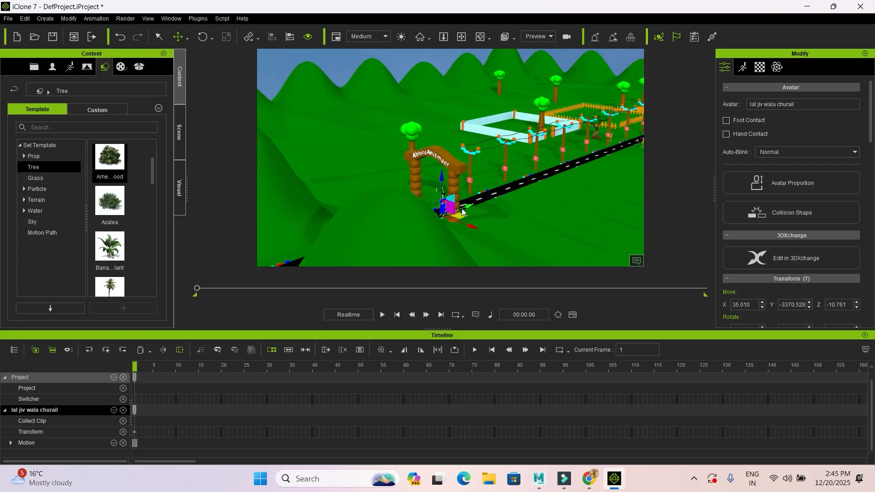
pyautogui.press('Home')
pyautogui.moveTo(462, 228); pyautogui.dragTo(474, 201, button='right')
pyautogui.moveTo(474, 199); pyautogui.dragTo(472, 99, button='middle')
# Add the custom house 02 prop inside the orange-fenced plot and shrink it uniformly to a scale of about 668
pyautogui.moveTo(518, 202); pyautogui.dragTo(457, 211, button='right')
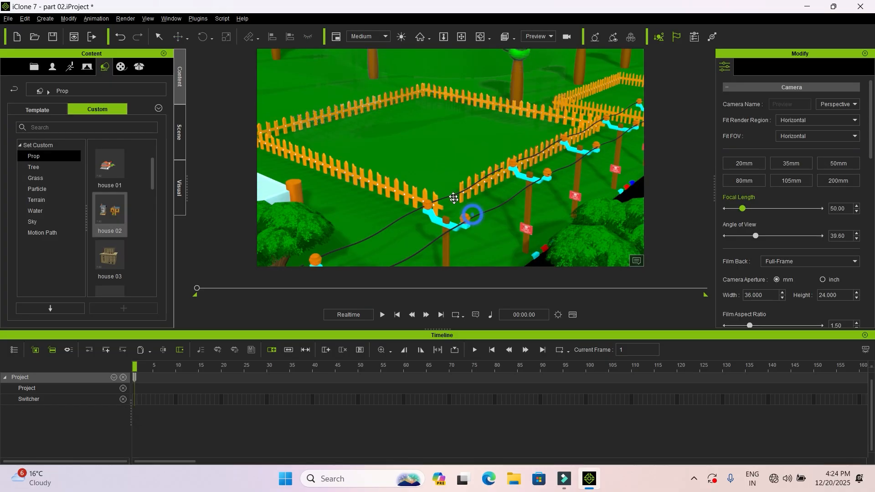
pyautogui.moveTo(453, 198); pyautogui.dragTo(430, 194, button='right')
pyautogui.scroll(1, 417, 174)
pyautogui.moveTo(112, 211); pyautogui.dragTo(386, 137)
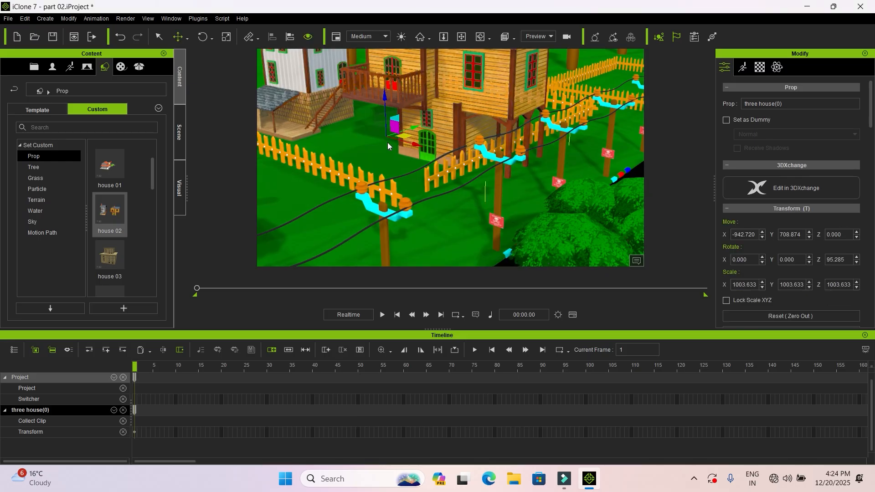
pyautogui.press('r')
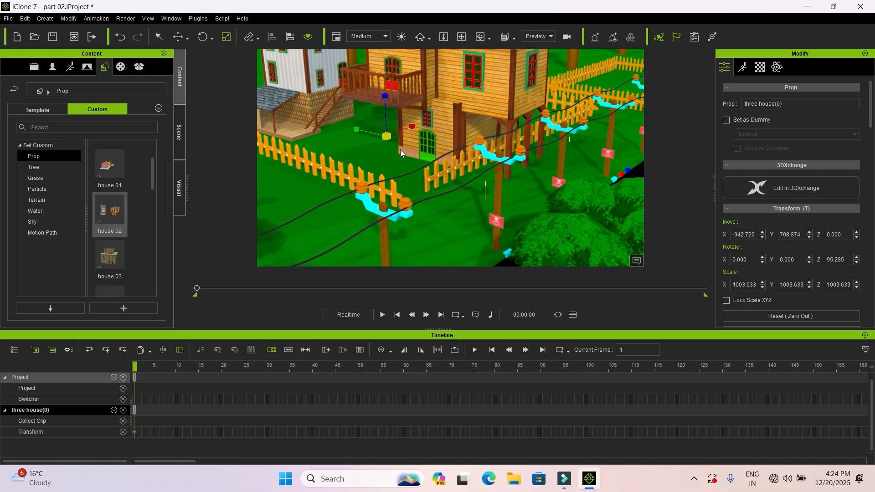
pyautogui.moveTo(386, 137); pyautogui.dragTo(375, 165)
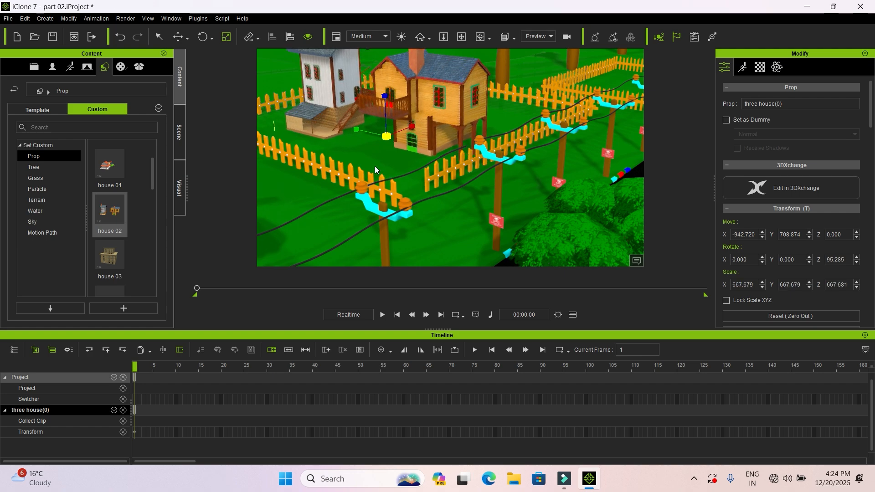
# Rotate the house 02 prop to 180 on the Z axis
pyautogui.press('e')
pyautogui.moveTo(374, 149); pyautogui.dragTo(409, 148)
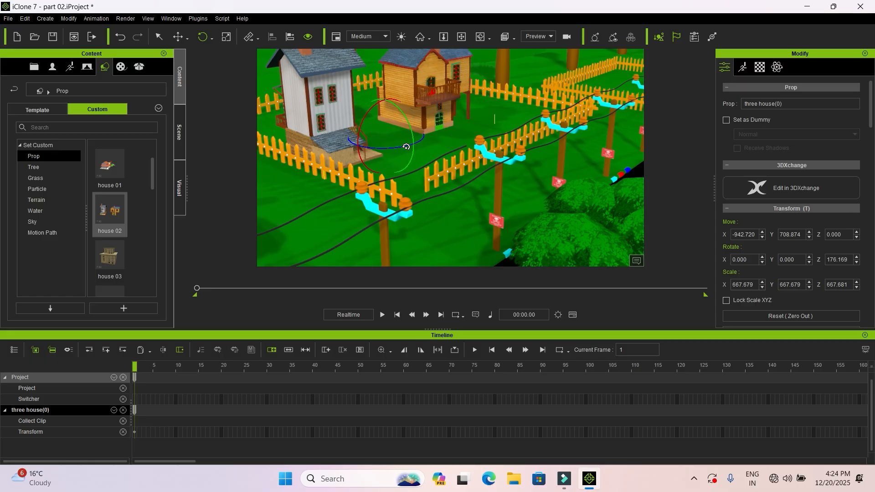
pyautogui.click(849, 260)
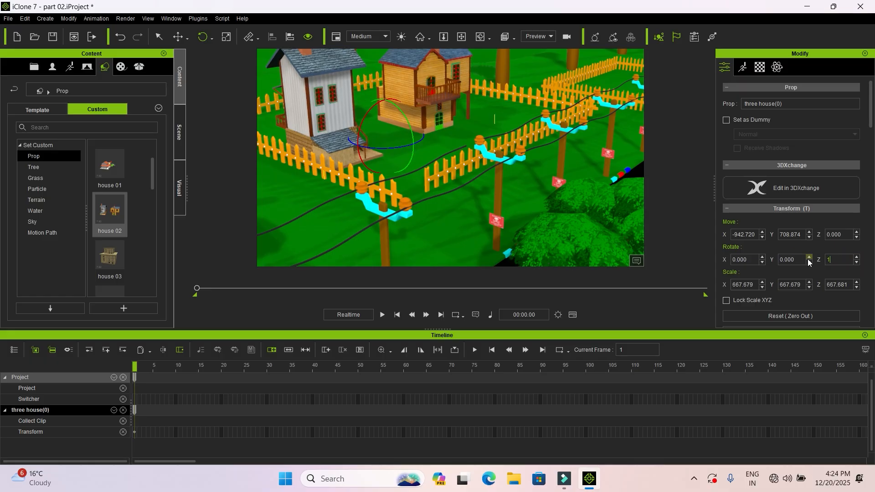
pyautogui.write('180')
pyautogui.press('Return')
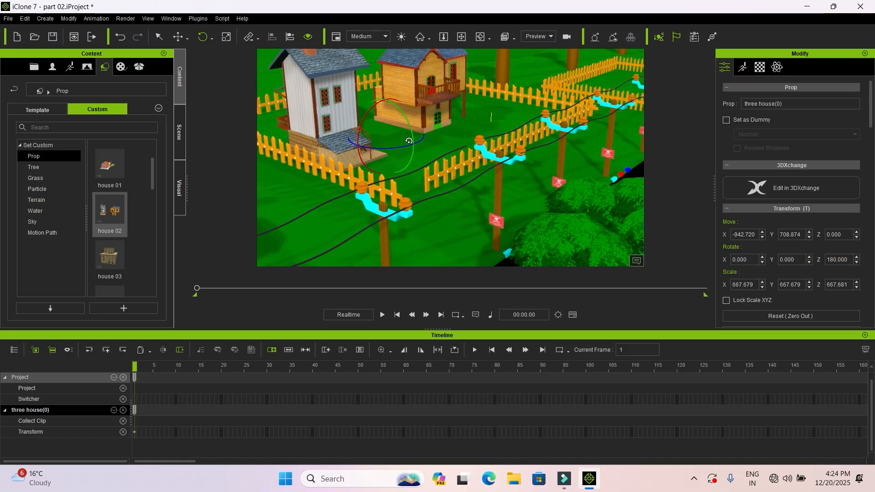
# Lower the house 02 prop to Z about -0.8 and shift it within its fence to Y about 833
pyautogui.press('w')
pyautogui.moveTo(385, 97); pyautogui.dragTo(386, 98)
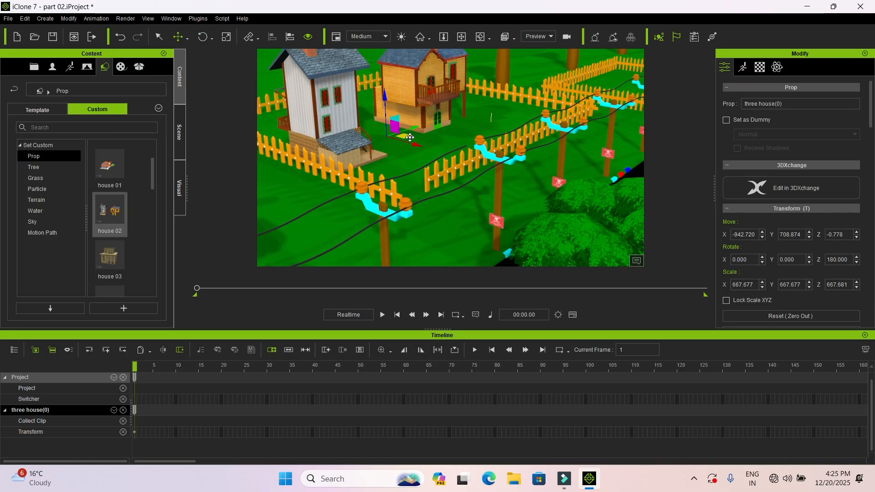
pyautogui.moveTo(416, 127); pyautogui.dragTo(438, 146)
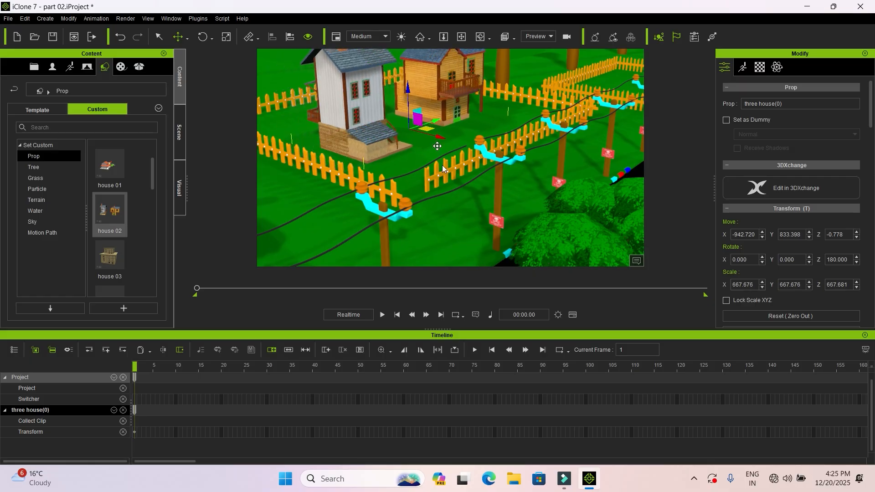
pyautogui.moveTo(441, 149); pyautogui.dragTo(440, 145, button='right')
# Add the custom house 03 building near the village gate and move it back from the road to X about -2010
pyautogui.moveTo(440, 178); pyautogui.dragTo(163, 207, button='right')
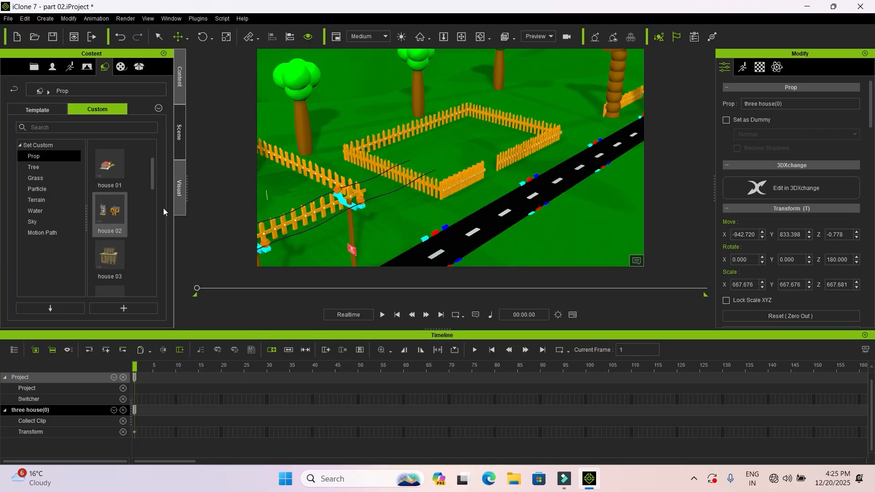
pyautogui.moveTo(152, 173); pyautogui.dragTo(557, 95)
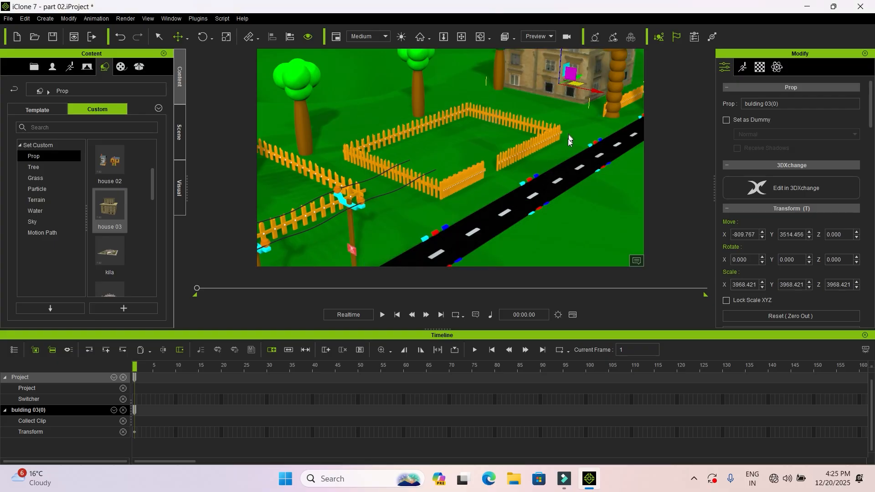
pyautogui.moveTo(569, 119); pyautogui.dragTo(533, 170, button='right')
pyautogui.moveTo(533, 170); pyautogui.dragTo(462, 221, button='middle')
pyautogui.moveTo(463, 222); pyautogui.dragTo(482, 186, button='right')
pyautogui.moveTo(485, 177); pyautogui.dragTo(364, 133)
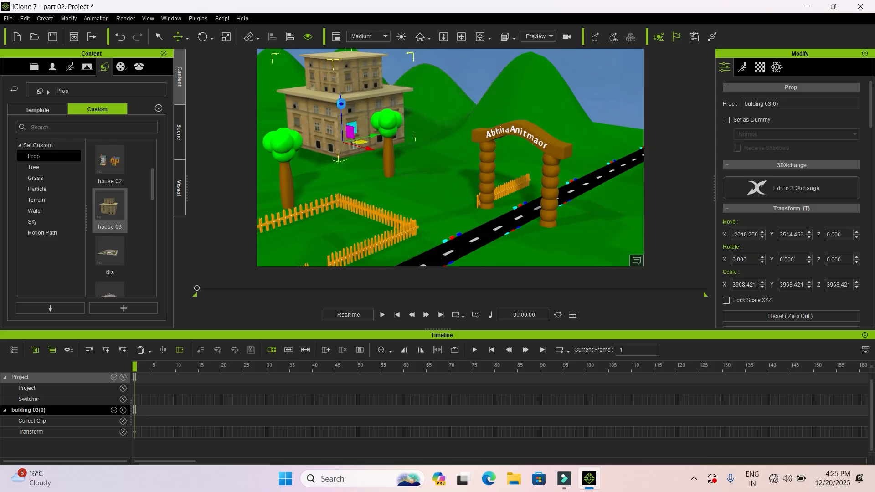
# Move the house 03 building behind the house 02 plot, to Y about 603 and Z about 3.9
pyautogui.moveTo(340, 101); pyautogui.dragTo(334, 174)
pyautogui.moveTo(414, 175); pyautogui.dragTo(452, 169, button='middle')
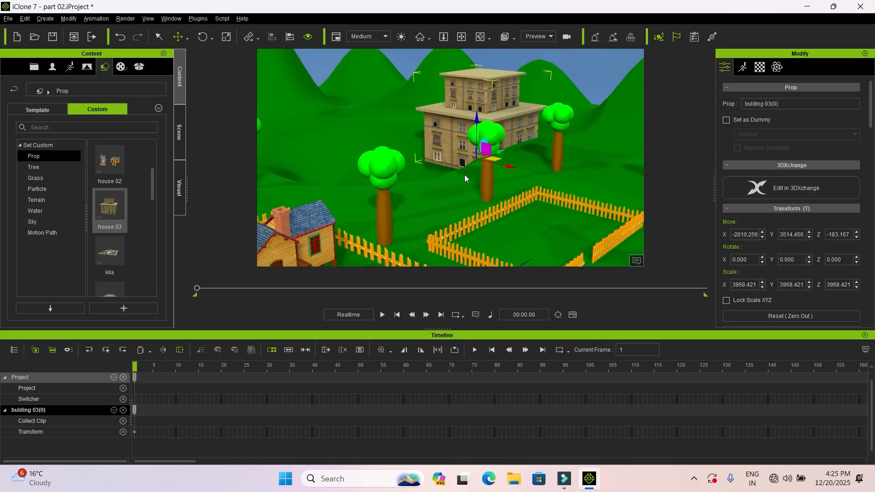
pyautogui.click(502, 155)
pyautogui.click(488, 110)
pyautogui.moveTo(489, 157); pyautogui.dragTo(208, 222)
pyautogui.moveTo(571, 187); pyautogui.dragTo(586, 179, button='middle')
pyautogui.moveTo(426, 207); pyautogui.dragTo(462, 189, button='middle')
pyautogui.moveTo(363, 205); pyautogui.dragTo(334, 208)
pyautogui.moveTo(311, 183); pyautogui.dragTo(311, 156)
pyautogui.moveTo(471, 209); pyautogui.dragTo(546, 180, button='right')
pyautogui.scroll(-6, 459, 210)
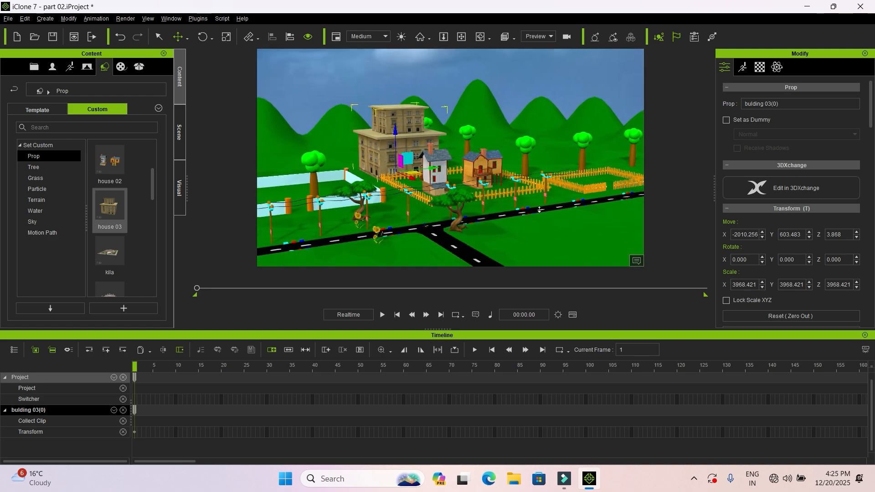
# Add a second house 02 prop at the empty orange-fenced plot near the gate
pyautogui.scroll(3, 525, 223)
pyautogui.moveTo(525, 222); pyautogui.dragTo(436, 232, button='middle')
pyautogui.scroll(3, 436, 232)
pyautogui.moveTo(466, 217); pyautogui.dragTo(563, 215, button='right')
pyautogui.moveTo(572, 216); pyautogui.dragTo(397, 229, button='middle')
pyautogui.scroll(4, 485, 214)
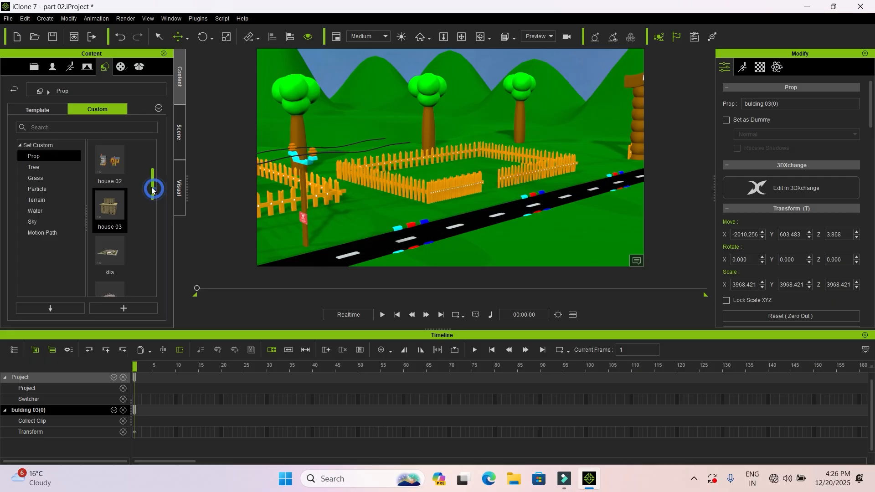
pyautogui.moveTo(111, 165); pyautogui.dragTo(466, 177)
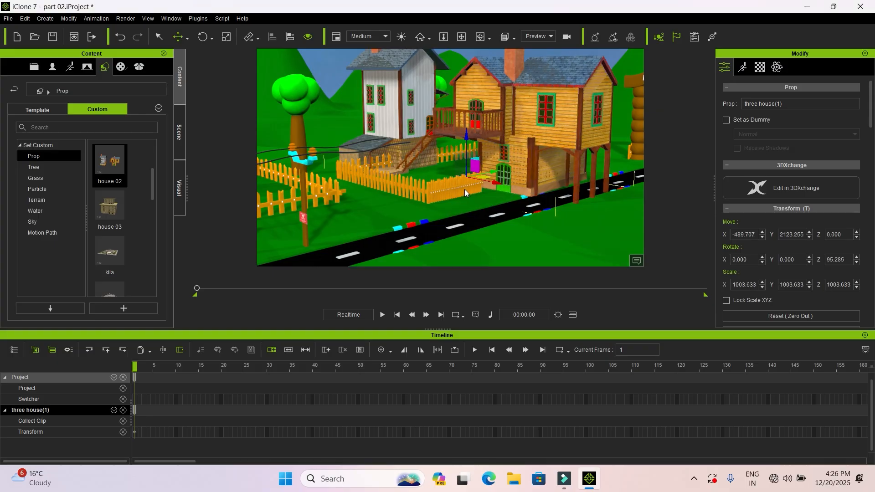
# Rotate the second house 02 to 180 on Z and shrink it uniformly to a scale of about 551
pyautogui.press('e')
pyautogui.moveTo(458, 184); pyautogui.dragTo(490, 184)
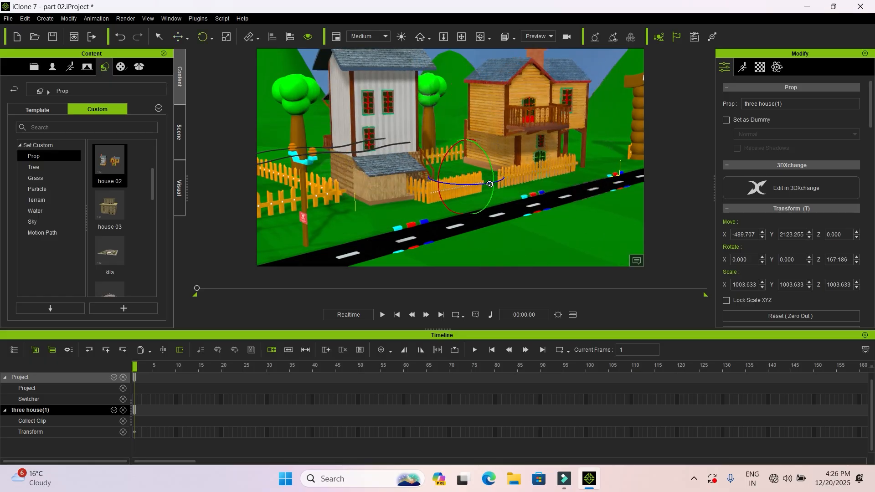
pyautogui.doubleClick(841, 259)
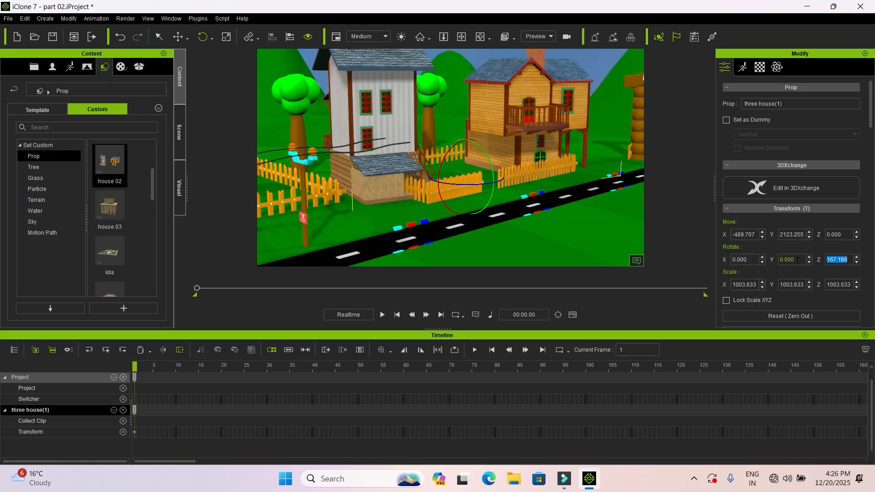
pyautogui.press('Return')
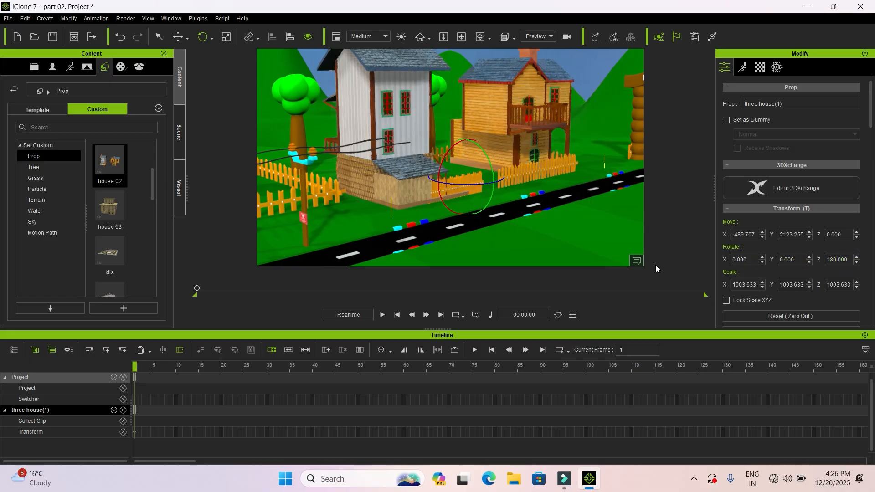
pyautogui.press('r')
pyautogui.moveTo(452, 179); pyautogui.dragTo(439, 178)
pyautogui.moveTo(572, 224); pyautogui.dragTo(592, 232)
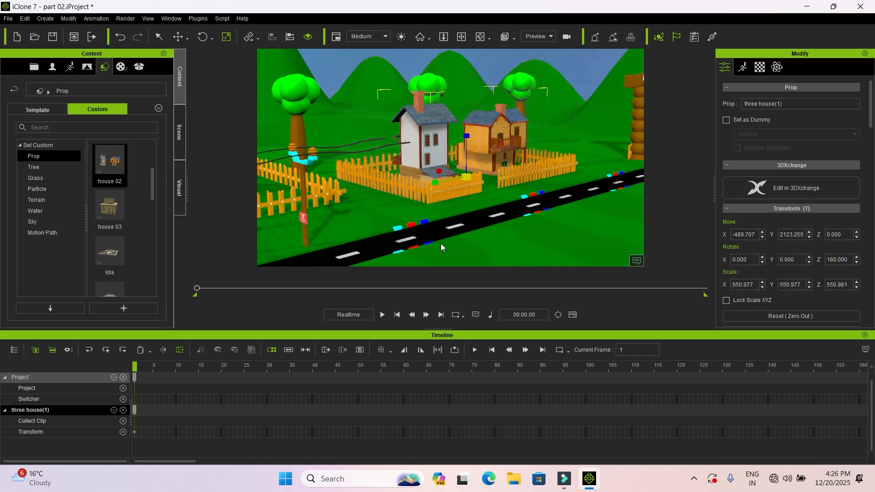
# Add the custom house 01 prop inside the white-walled plot and shift it along to Y about -1013
pyautogui.moveTo(492, 239); pyautogui.dragTo(700, 205, button='middle')
pyautogui.scroll(-4, 484, 191)
pyautogui.moveTo(492, 210); pyautogui.dragTo(564, 211, button='middle')
pyautogui.moveTo(412, 207)
pyautogui.mouseDown(button='middle')
pyautogui.moveTo(420, 207)
pyautogui.moveTo(410, 206)
pyautogui.mouseUp(button='middle')
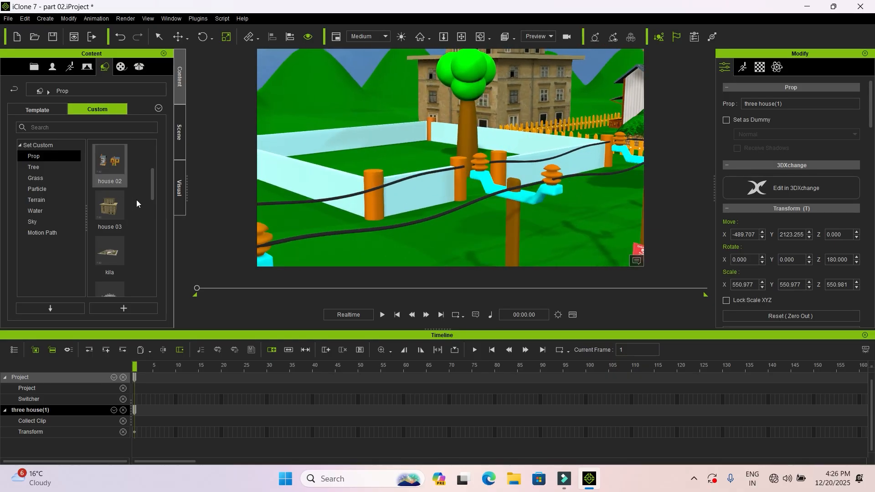
pyautogui.scroll(2, 151, 196)
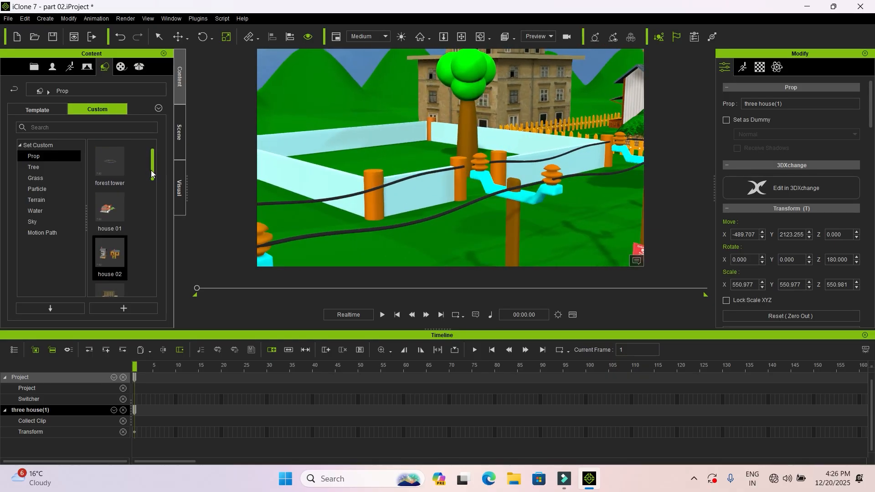
pyautogui.moveTo(110, 219); pyautogui.dragTo(402, 161)
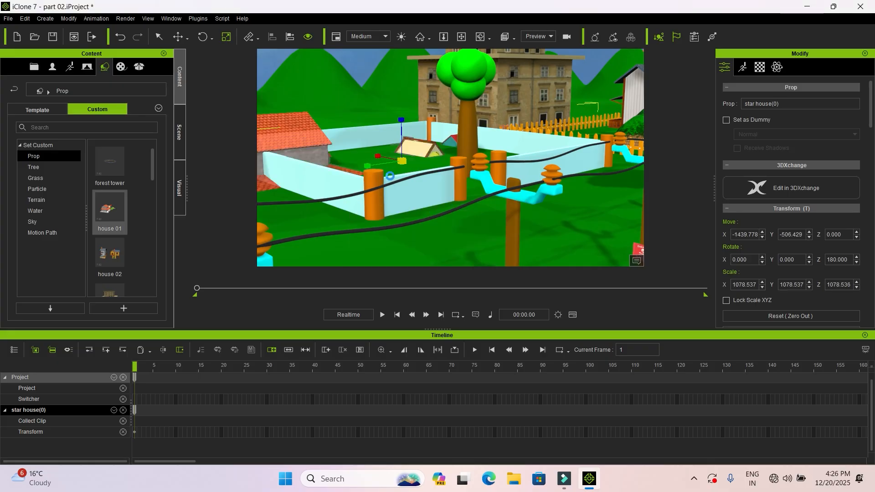
pyautogui.moveTo(403, 134); pyautogui.dragTo(324, 133)
# Enlarge the house 01 prop uniformly to a scale of about 1420 and raise it to Z about 287
pyautogui.keyDown('alt'); pyautogui.moveTo(388, 191); pyautogui.dragTo(443, 204, button='right'); pyautogui.keyUp('alt')
pyautogui.scroll(-2, 455, 201)
pyautogui.scroll(-2, 455, 201)
pyautogui.keyDown('alt'); pyautogui.moveTo(440, 195); pyautogui.dragTo(447, 186); pyautogui.keyUp('alt')
pyautogui.press('r')
pyautogui.moveTo(380, 94); pyautogui.dragTo(363, 76)
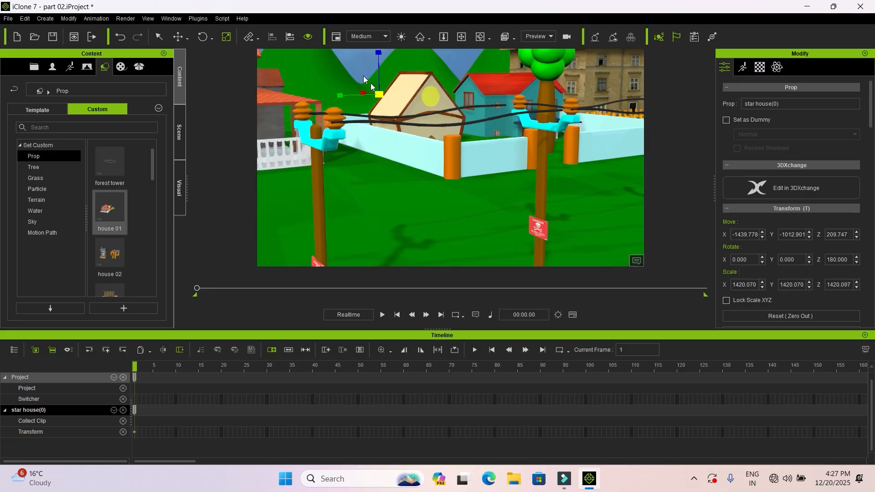
pyautogui.moveTo(376, 43); pyautogui.dragTo(374, 35)
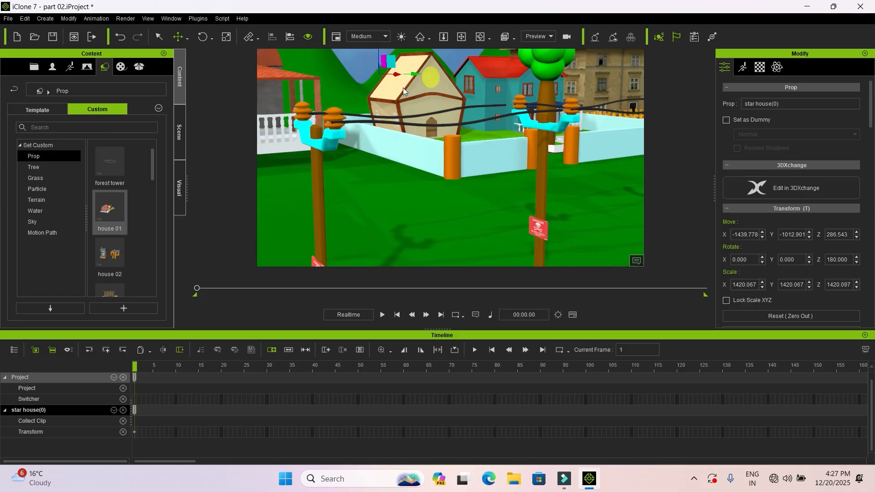
# Check the placed houses along the road and save the part 02 project
pyautogui.keyDown('alt'); pyautogui.moveTo(455, 179); pyautogui.dragTo(416, 225, button='right'); pyautogui.keyUp('alt')
pyautogui.scroll(-6, 474, 210)
pyautogui.scroll(-5, 456, 204)
pyautogui.scroll(8, 419, 223)
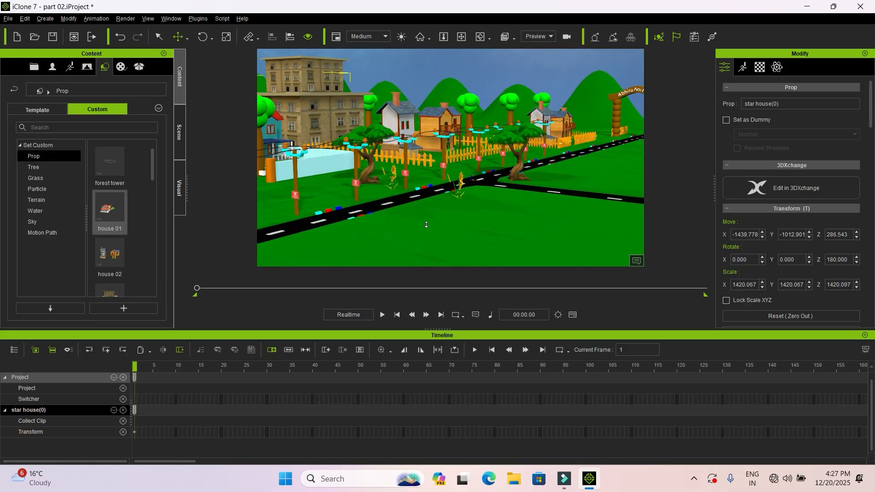
pyautogui.scroll(3, 426, 224)
pyautogui.moveTo(477, 221); pyautogui.dragTo(556, 203, button='middle')
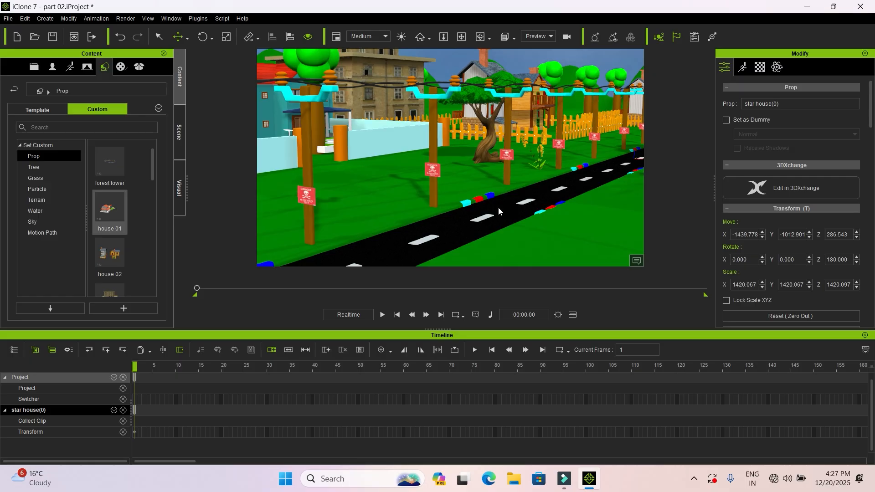
pyautogui.hotkey('ctrl', 's')
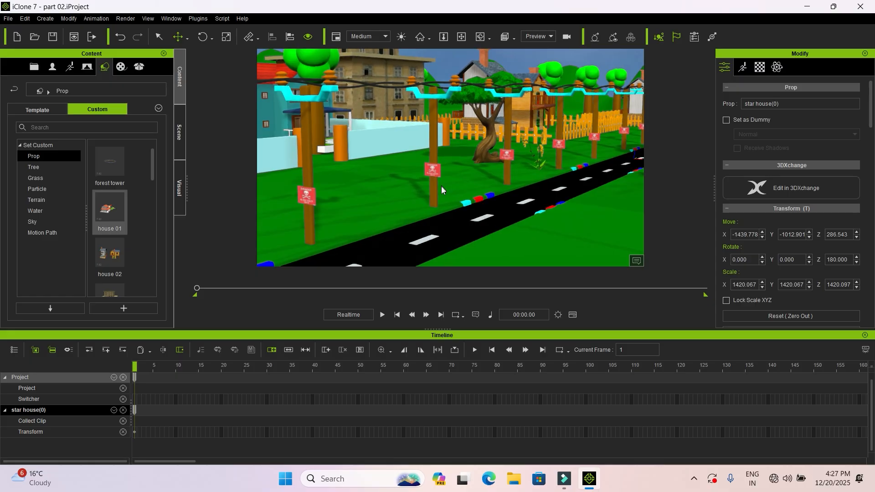
# Examine the road from the power poles beside the houses to the village entrance arch
pyautogui.keyDown('alt'); pyautogui.moveTo(498, 200); pyautogui.dragTo(449, 192); pyautogui.keyUp('alt')
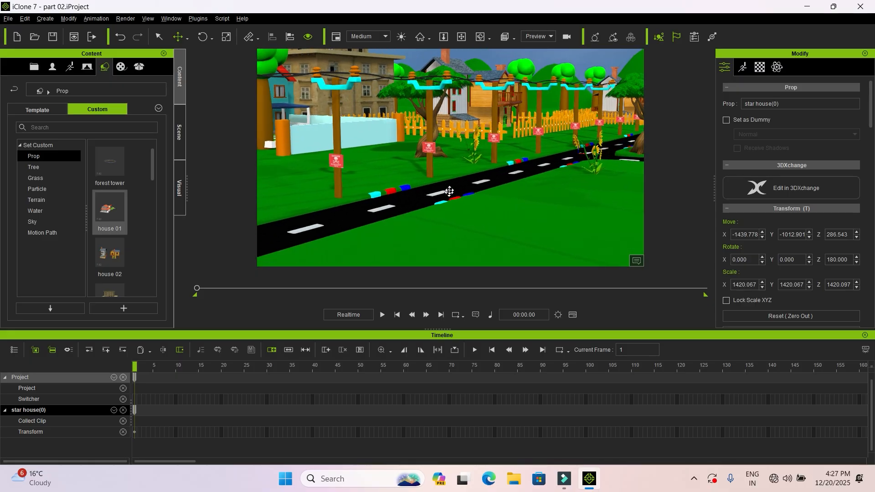
pyautogui.keyDown('alt'); pyautogui.moveTo(466, 187); pyautogui.dragTo(483, 188, button='right'); pyautogui.keyUp('alt')
pyautogui.scroll(2, 513, 190)
pyautogui.keyDown('alt'); pyautogui.moveTo(520, 188); pyautogui.dragTo(435, 209); pyautogui.keyUp('alt')
pyautogui.keyDown('alt'); pyautogui.moveTo(460, 191); pyautogui.dragTo(470, 192, button='right'); pyautogui.keyUp('alt')
pyautogui.moveTo(453, 197)
pyautogui.keyDown('alt'); pyautogui.mouseDown()
pyautogui.moveTo(468, 183)
pyautogui.moveTo(455, 186)
pyautogui.mouseUp(); pyautogui.keyUp('alt')
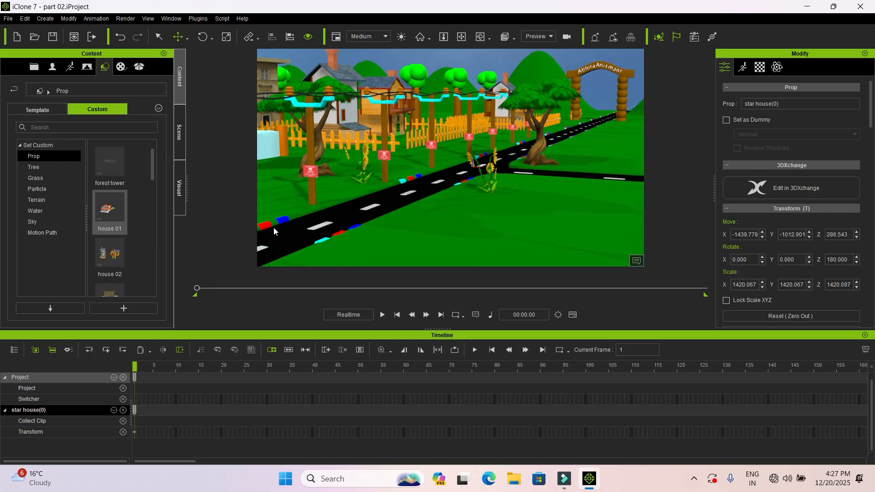
# Switch to File Explorer and open the Lion folder under master animal, Animals+Tex, Animals on the F: drive
pyautogui.click(514, 478)
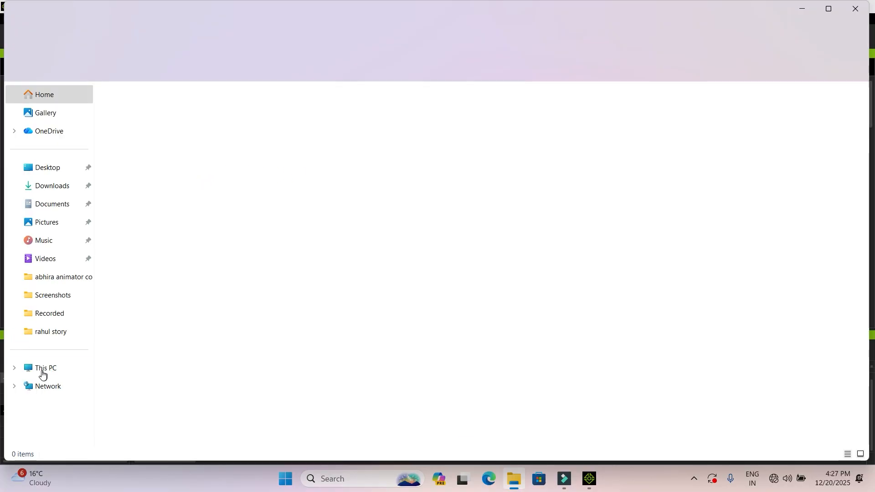
pyautogui.click(44, 370)
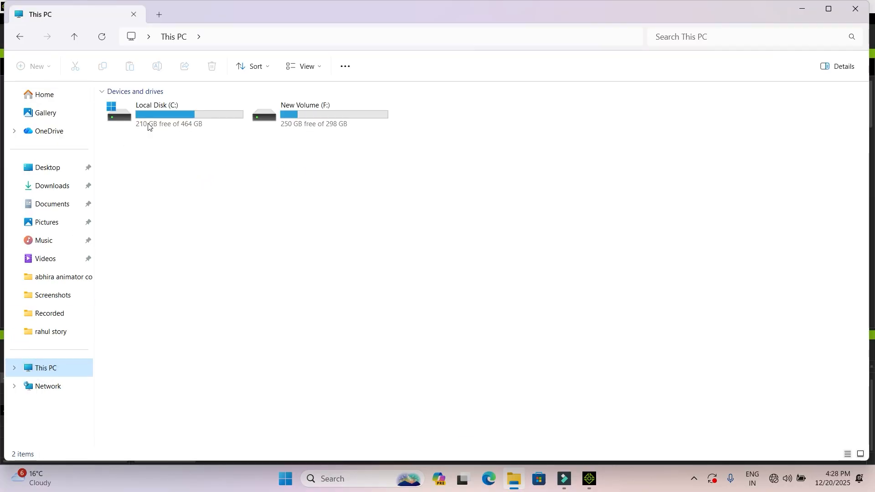
pyautogui.doubleClick(313, 121)
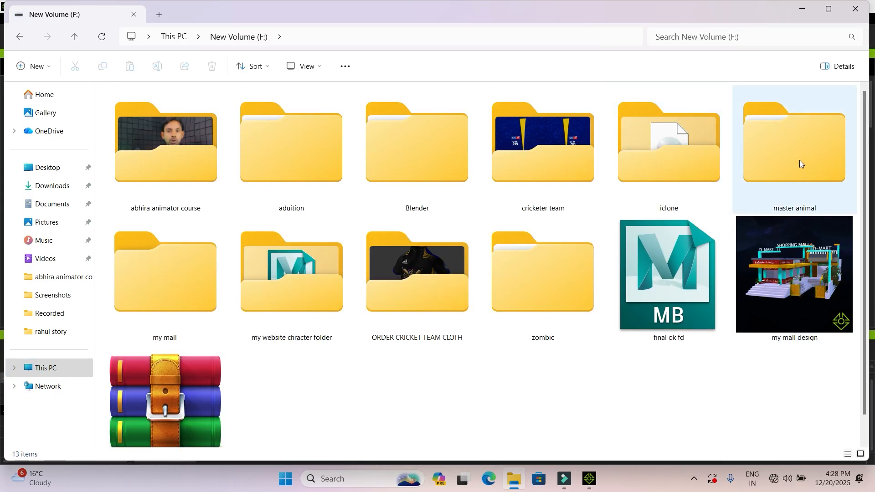
pyautogui.doubleClick(799, 156)
pyautogui.doubleClick(139, 109)
pyautogui.doubleClick(132, 108)
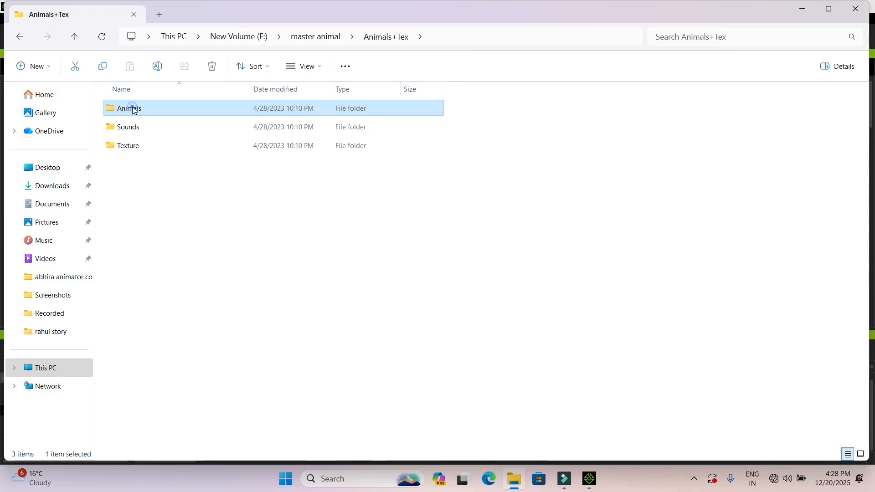
pyautogui.scroll(-1, 425, 279)
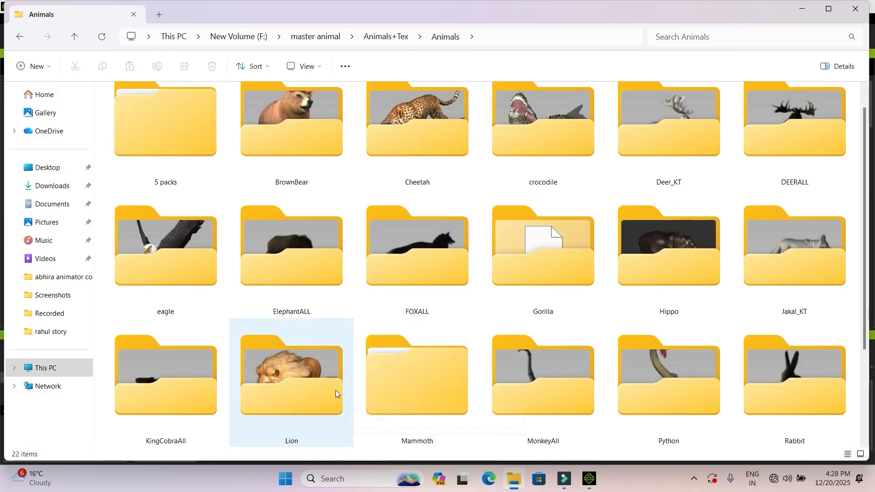
pyautogui.doubleClick(308, 392)
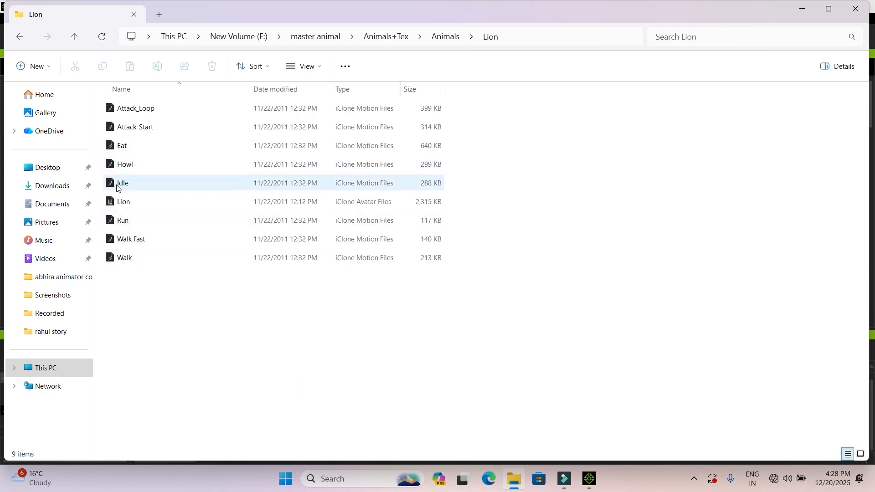
# Load the Lion avatar file into the iClone scene, placing it on the road beside the power poles
pyautogui.moveTo(109, 202); pyautogui.dragTo(393, 201)
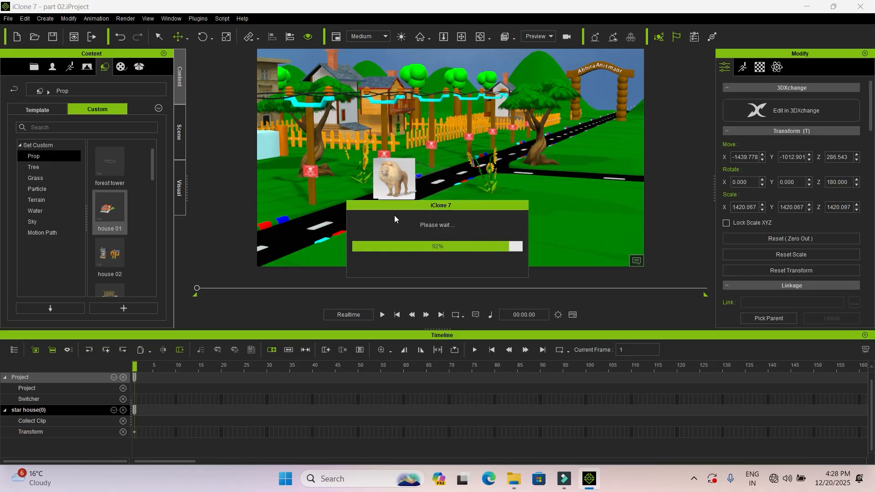
pyautogui.keyDown('alt'); pyautogui.moveTo(413, 226); pyautogui.dragTo(475, 236, button='right'); pyautogui.keyUp('alt')
pyautogui.scroll(4, 463, 238)
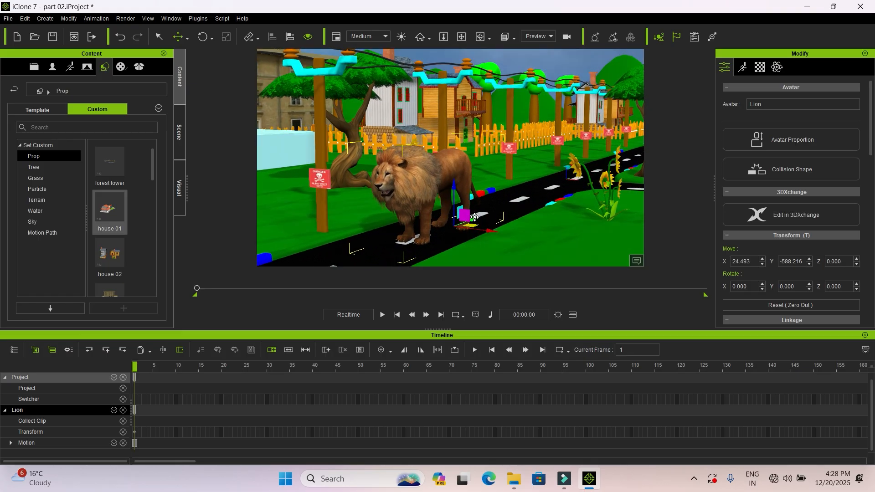
# Move the Lion avatar along the road to Y about 2941, under the village entrance arch
pyautogui.moveTo(603, 178); pyautogui.dragTo(653, 164)
pyautogui.keyDown('alt'); pyautogui.moveTo(418, 255); pyautogui.dragTo(422, 225, button='right'); pyautogui.keyUp('alt')
pyautogui.keyDown('alt'); pyautogui.moveTo(488, 225); pyautogui.dragTo(468, 181, button='right'); pyautogui.keyUp('alt')
pyautogui.moveTo(456, 184); pyautogui.dragTo(633, 160)
pyautogui.keyDown('alt'); pyautogui.moveTo(430, 228); pyautogui.dragTo(427, 230, button='middle'); pyautogui.keyUp('alt')
pyautogui.keyDown('alt'); pyautogui.moveTo(436, 230); pyautogui.dragTo(441, 214, button='right'); pyautogui.keyUp('alt')
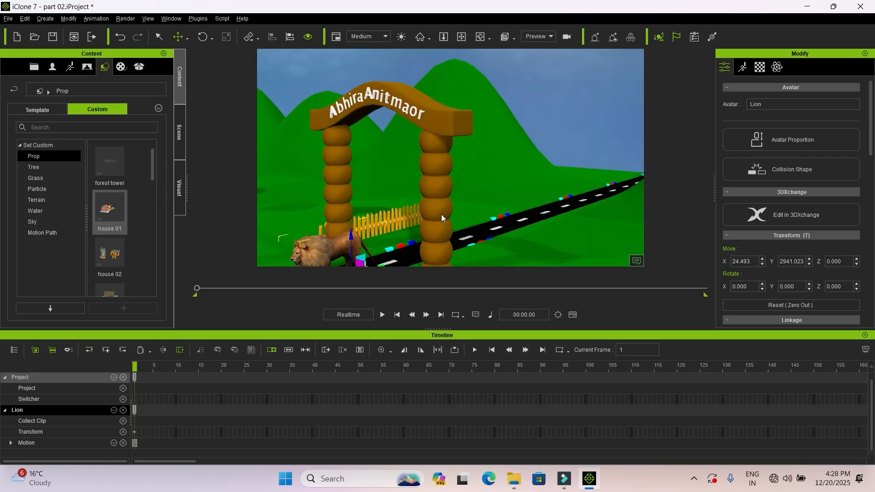
# Apply the Walk Fast motion file from the Lion folder to the Lion avatar
pyautogui.keyDown('alt'); pyautogui.moveTo(441, 219); pyautogui.dragTo(502, 160, button='middle'); pyautogui.keyUp('alt')
pyautogui.keyDown('alt'); pyautogui.moveTo(501, 160); pyautogui.dragTo(472, 199); pyautogui.keyUp('alt')
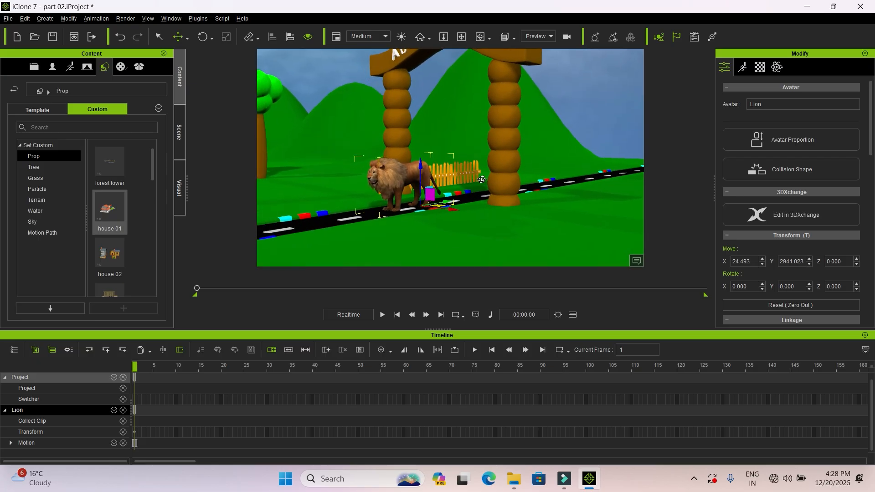
pyautogui.keyDown('alt'); pyautogui.moveTo(472, 200); pyautogui.dragTo(505, 189, button='right'); pyautogui.keyUp('alt')
pyautogui.keyDown('alt'); pyautogui.moveTo(506, 190); pyautogui.dragTo(590, 148, button='middle'); pyautogui.keyUp('alt')
pyautogui.keyDown('alt'); pyautogui.moveTo(590, 148); pyautogui.dragTo(602, 142); pyautogui.keyUp('alt')
pyautogui.keyDown('alt'); pyautogui.moveTo(521, 190); pyautogui.dragTo(537, 182, button='middle'); pyautogui.keyUp('alt')
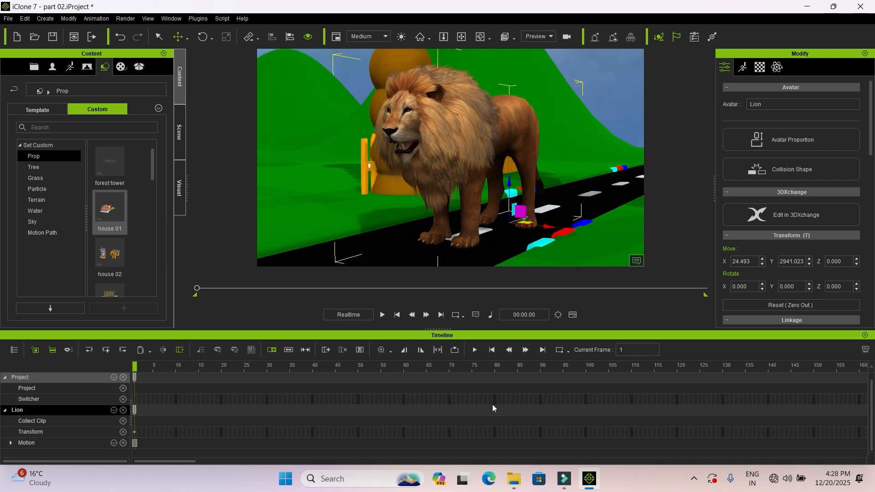
pyautogui.click(515, 478)
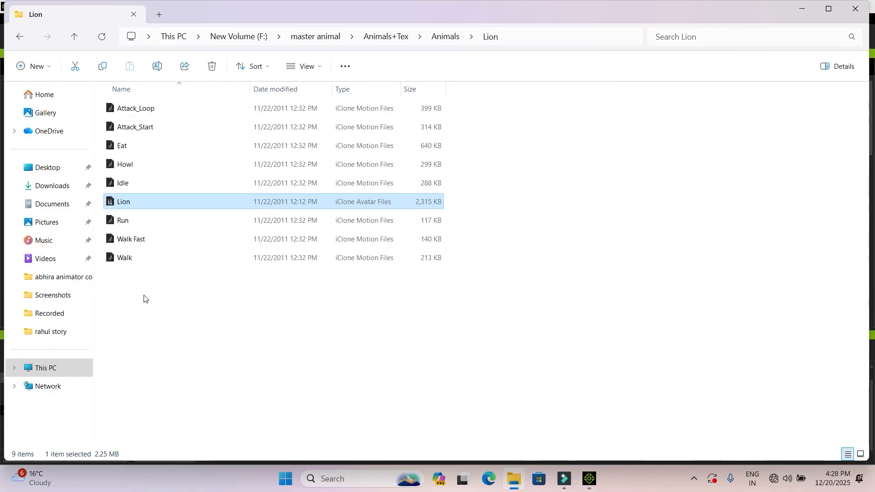
pyautogui.moveTo(108, 244); pyautogui.dragTo(452, 181)
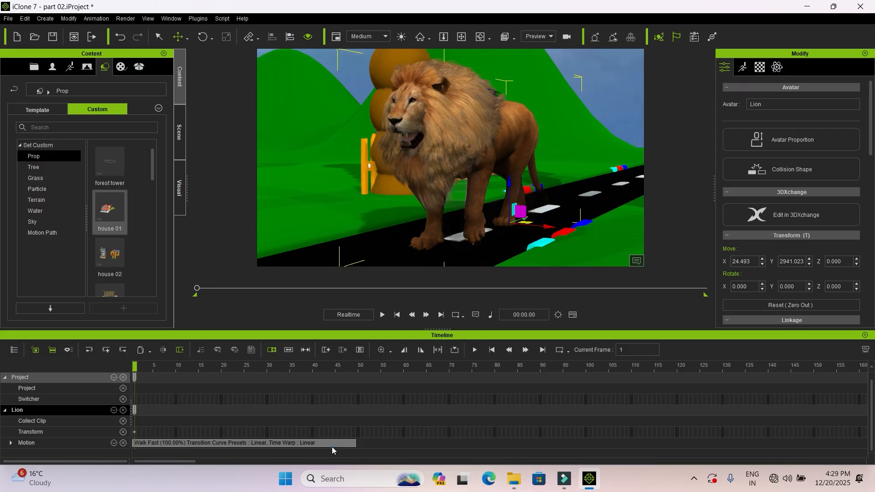
# Extend the lion's Walk Fast motion clip so it loops to about frame 1772
pyautogui.click(332, 445)
pyautogui.scroll(-6, 344, 430)
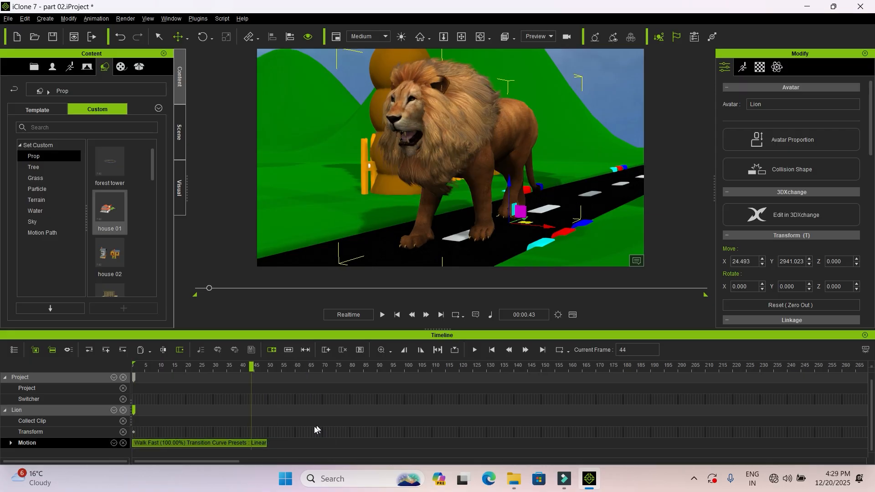
pyautogui.moveTo(152, 444); pyautogui.dragTo(828, 441)
pyautogui.moveTo(644, 451); pyautogui.dragTo(823, 441)
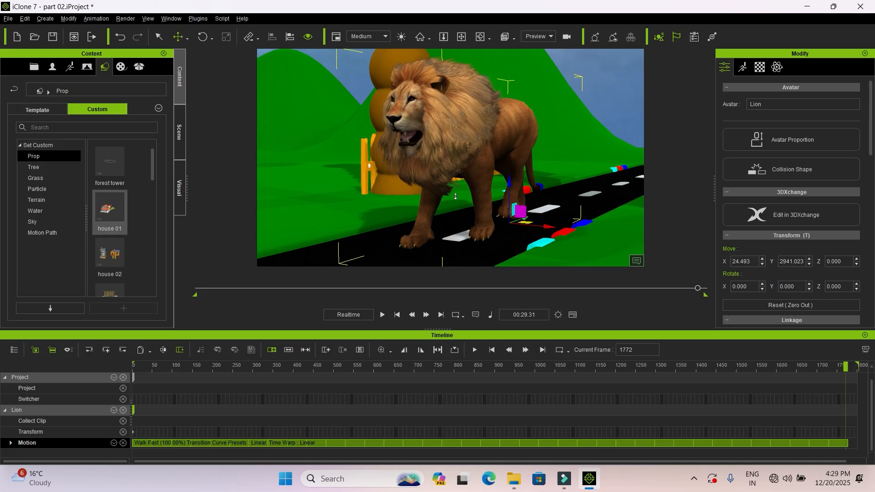
# At frame 1772, move the lion along the road past the houses to Y about -1794 as its end position
pyautogui.scroll(-10, 457, 199)
pyautogui.keyDown('alt'); pyautogui.moveTo(514, 215); pyautogui.dragTo(498, 186); pyautogui.keyUp('alt')
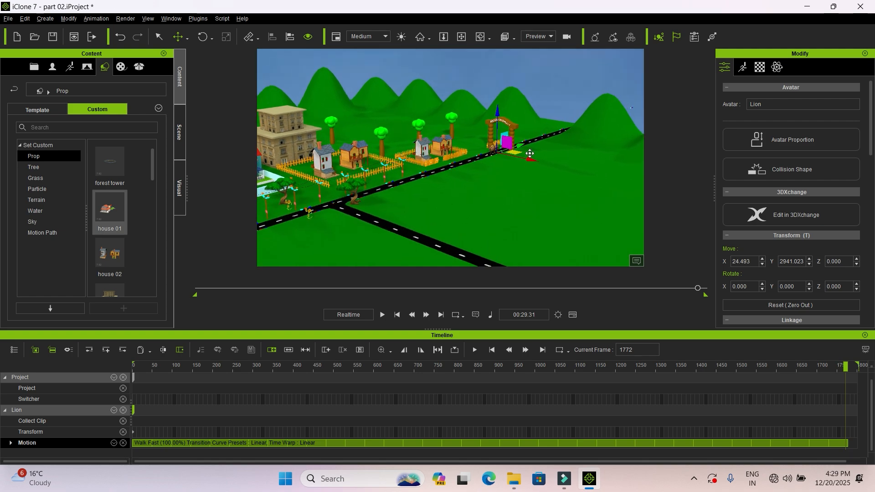
pyautogui.moveTo(303, 204); pyautogui.dragTo(275, 219)
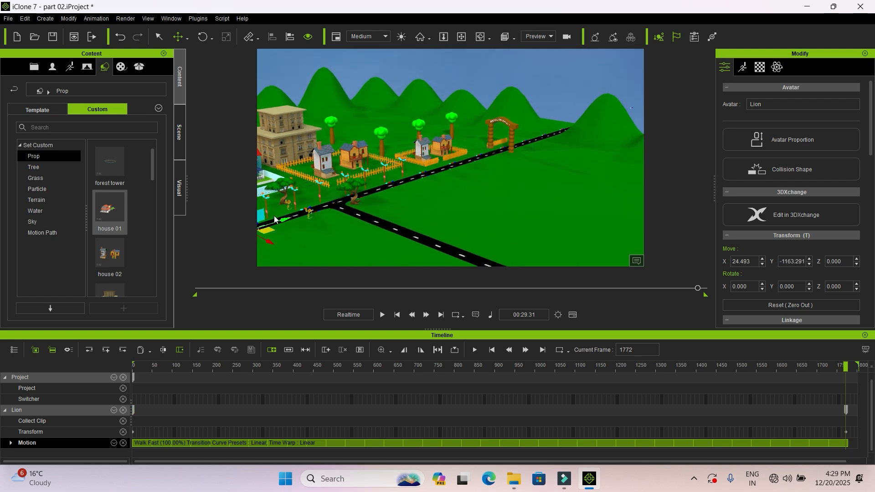
pyautogui.keyDown('alt'); pyautogui.moveTo(481, 220); pyautogui.dragTo(539, 204); pyautogui.keyUp('alt')
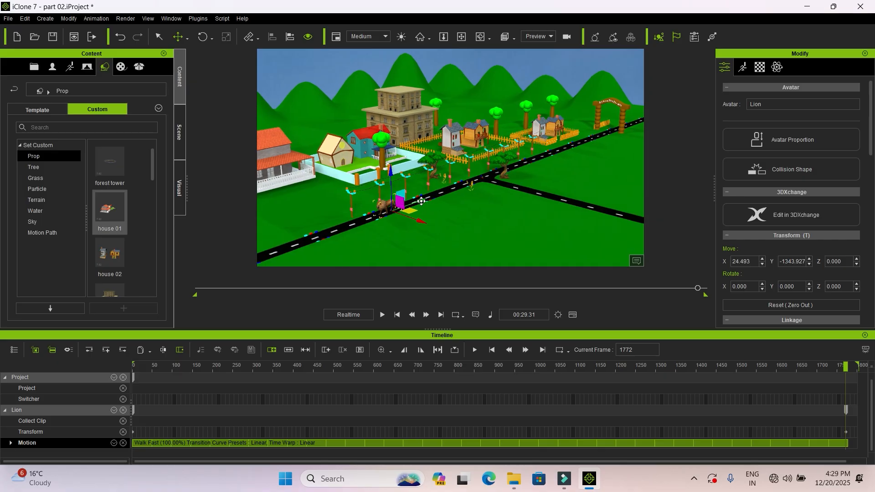
pyautogui.moveTo(391, 211); pyautogui.dragTo(386, 213)
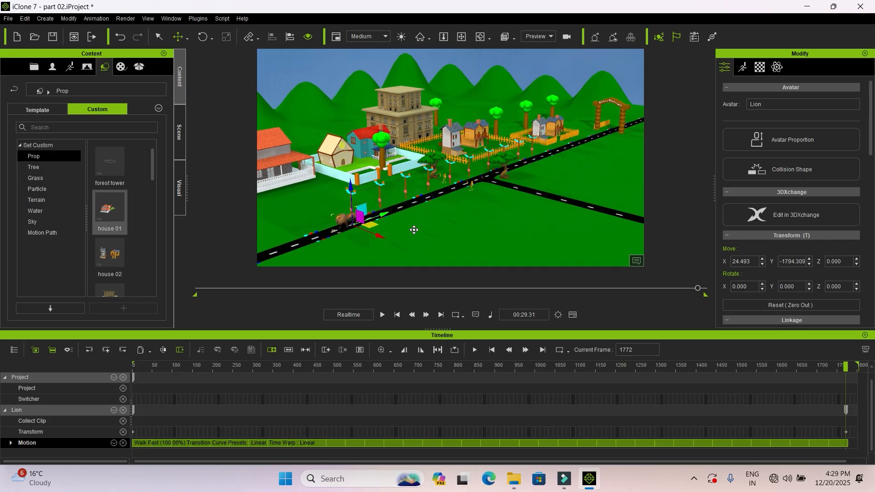
# Play back the lion's walk along the road from frame 1 and return to the start
pyautogui.moveTo(420, 207); pyautogui.dragTo(422, 209, button='right')
pyautogui.keyDown('alt'); pyautogui.moveTo(422, 209); pyautogui.dragTo(441, 197); pyautogui.keyUp('alt')
pyautogui.moveTo(421, 222); pyautogui.dragTo(292, 308, button='right')
pyautogui.moveTo(328, 288); pyautogui.dragTo(167, 289)
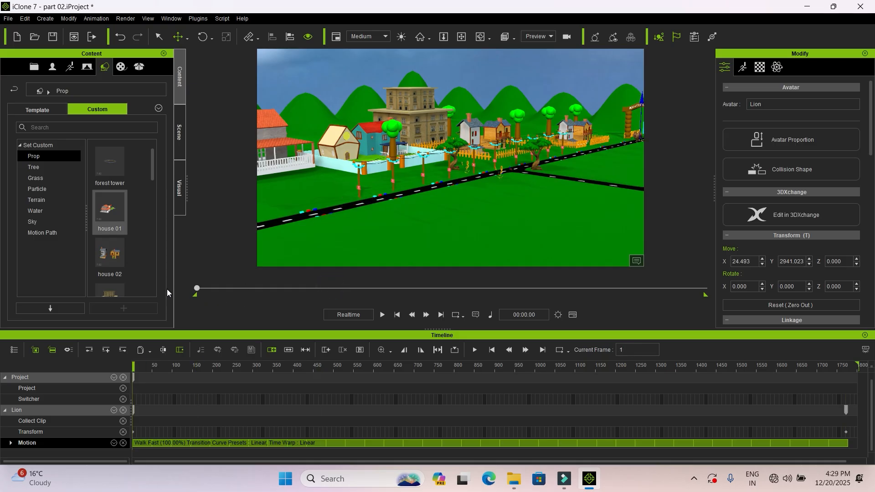
pyautogui.click(382, 315)
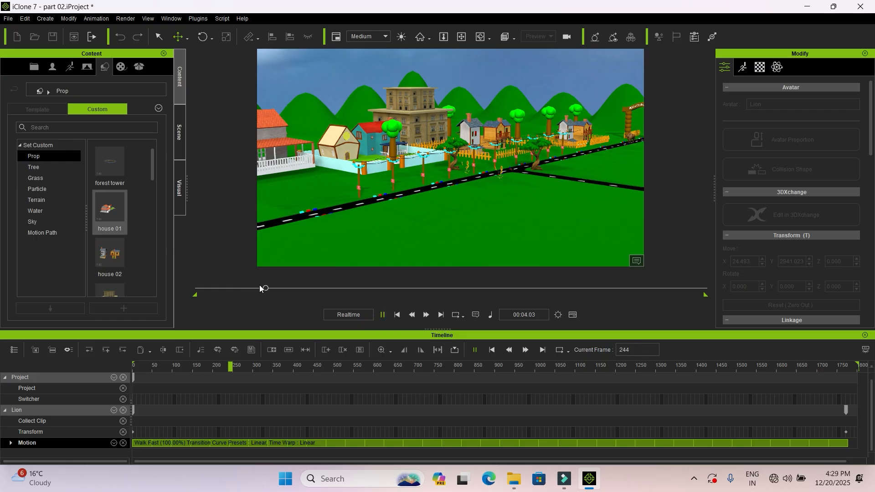
pyautogui.click(381, 315)
pyautogui.moveTo(208, 299); pyautogui.dragTo(168, 292)
# Frame the lion close up under the arch at frame 1, create a camera from this view and make it active
pyautogui.moveTo(431, 213); pyautogui.dragTo(422, 215, button='middle')
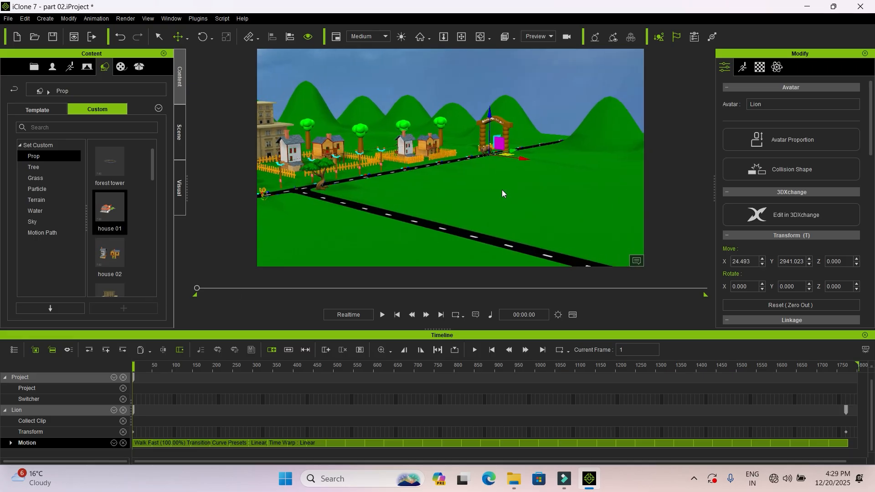
pyautogui.press('z')
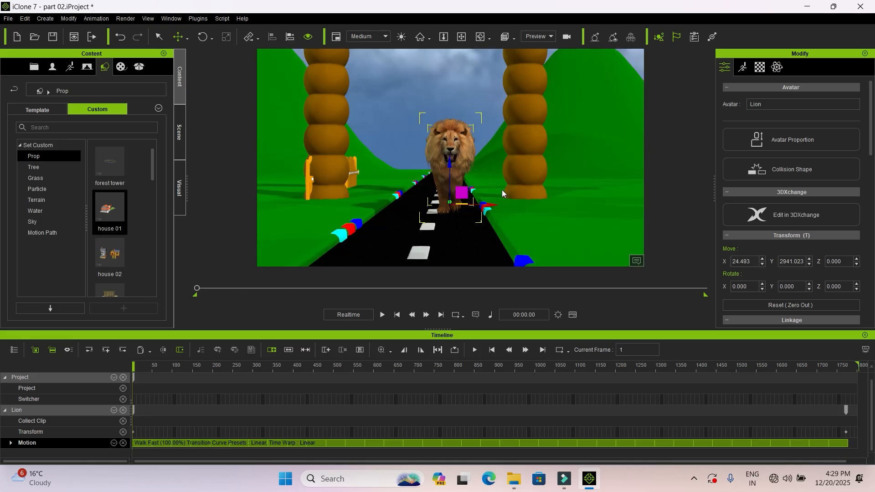
pyautogui.moveTo(480, 204); pyautogui.dragTo(469, 208, button='right')
pyautogui.scroll(3, 471, 222)
pyautogui.moveTo(477, 232); pyautogui.dragTo(502, 230, button='middle')
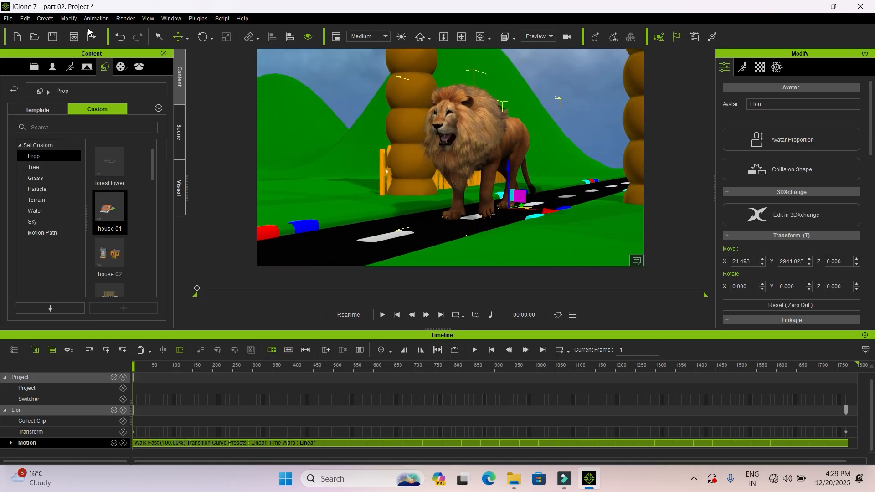
pyautogui.click(51, 19)
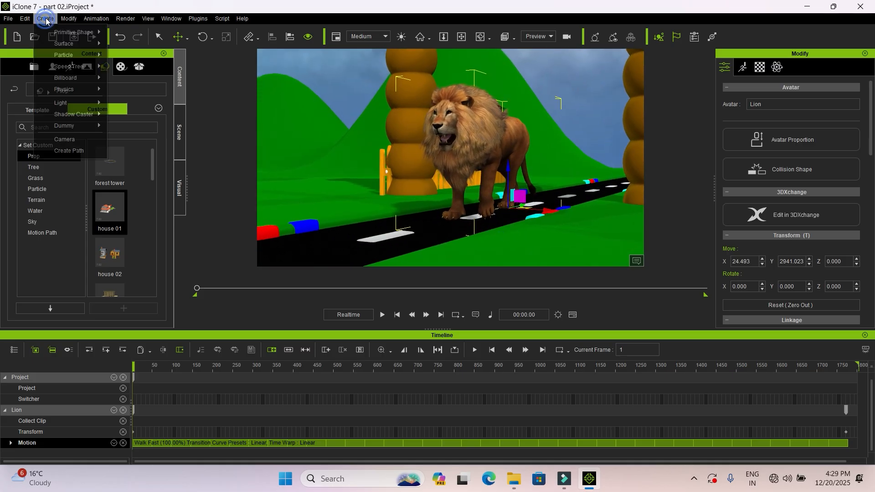
pyautogui.click(78, 136)
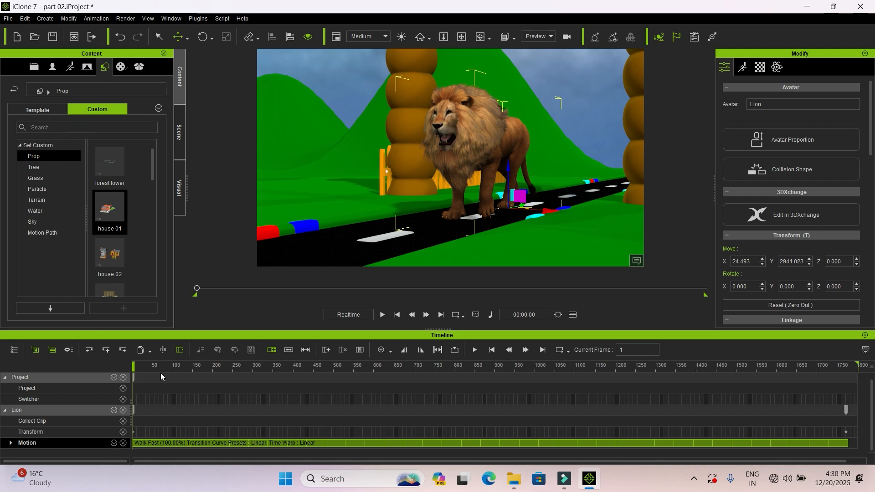
pyautogui.click(181, 150)
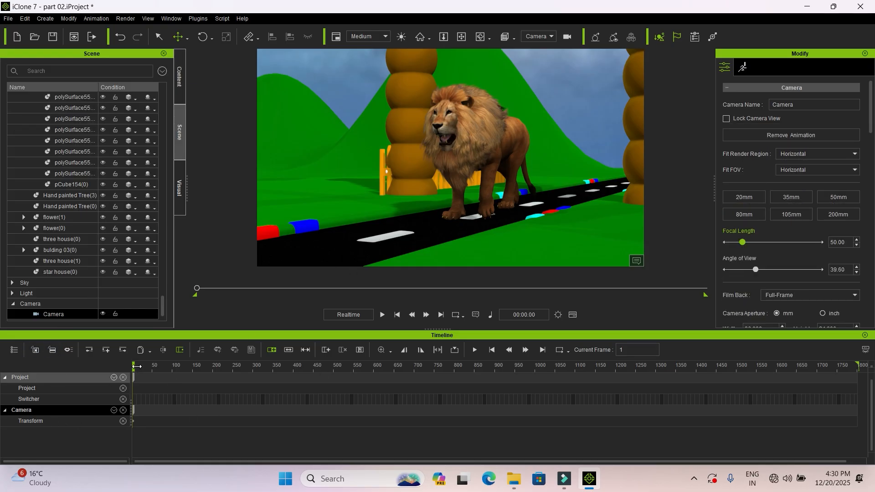
# At frame 295, reframe the camera on the walking lion so its whole body is in shot
pyautogui.moveTo(134, 367); pyautogui.dragTo(251, 383)
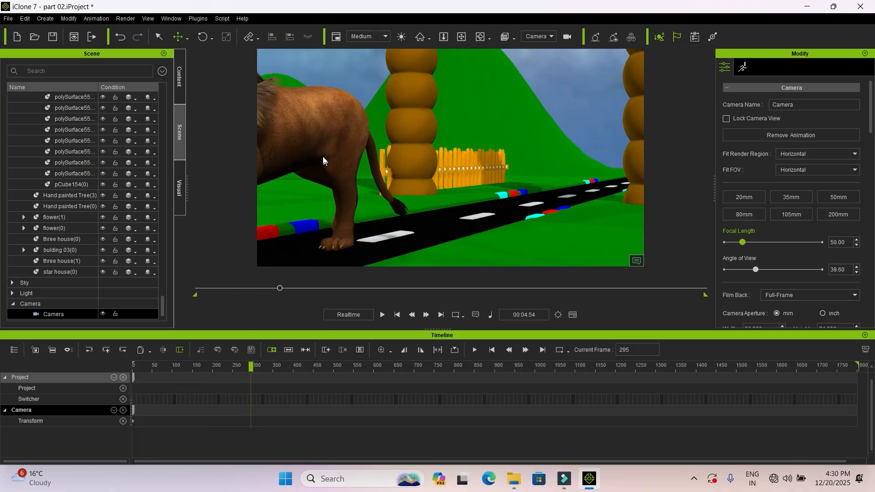
pyautogui.click(321, 142)
pyautogui.keyDown('alt'); pyautogui.moveTo(310, 209); pyautogui.dragTo(415, 212); pyautogui.keyUp('alt')
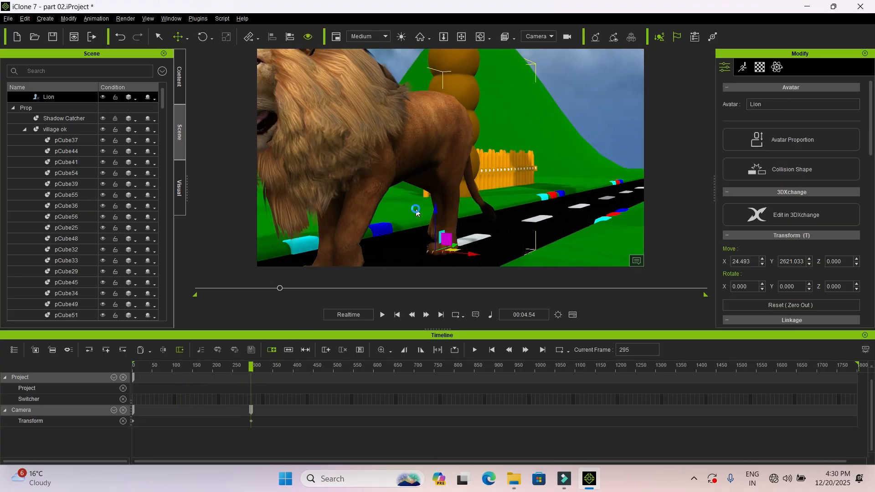
pyautogui.scroll(-4, 415, 212)
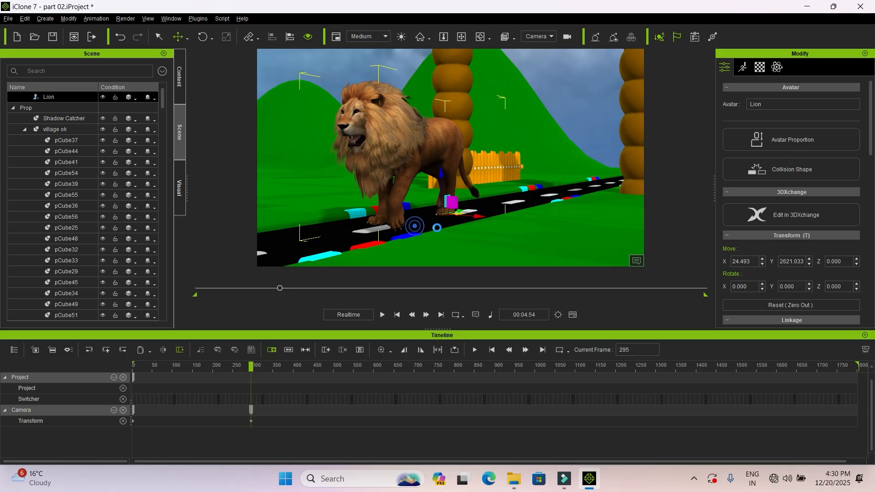
pyautogui.keyDown('alt'); pyautogui.moveTo(415, 212); pyautogui.dragTo(452, 228); pyautogui.keyUp('alt')
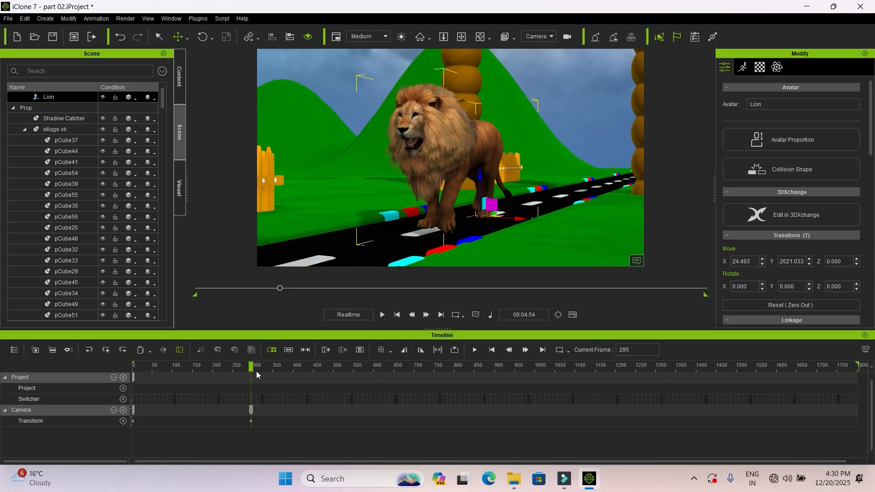
# At frame 469, pull the camera back to frame the lion with the entrance arch and the wooden house
pyautogui.moveTo(286, 372); pyautogui.dragTo(320, 369)
pyautogui.scroll(-8, 444, 209)
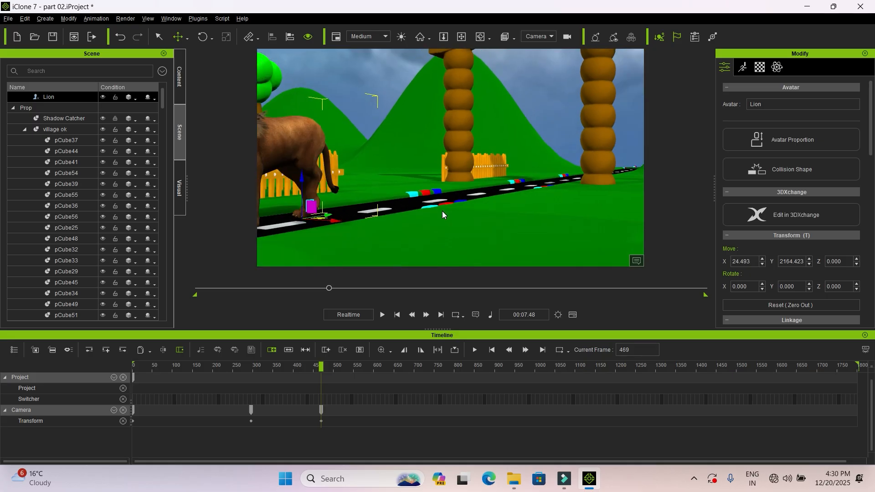
pyautogui.scroll(-3, 400, 249)
pyautogui.keyDown('alt'); pyautogui.moveTo(477, 242); pyautogui.dragTo(482, 271); pyautogui.keyUp('alt')
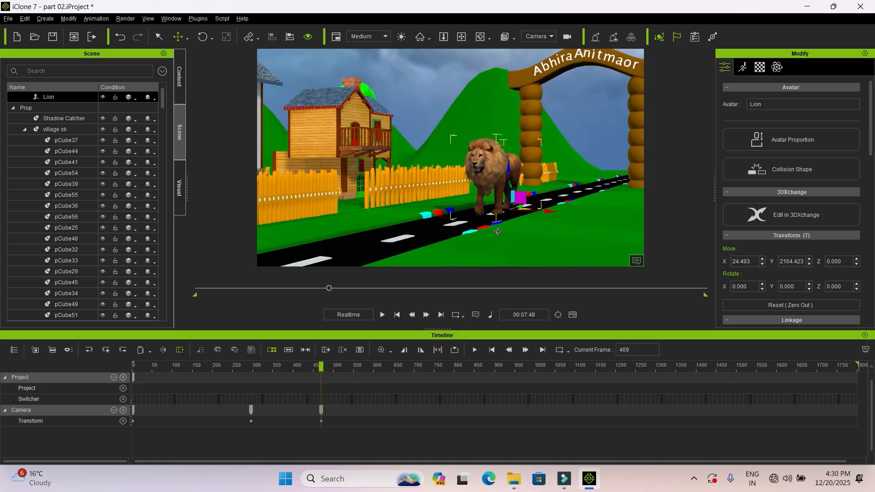
# Widen the shot at frame 469 to fit the whole arch, and at frame 738 pull the camera back past the large tree and power poles
pyautogui.keyDown('alt'); pyautogui.moveTo(497, 231); pyautogui.dragTo(469, 256); pyautogui.keyUp('alt')
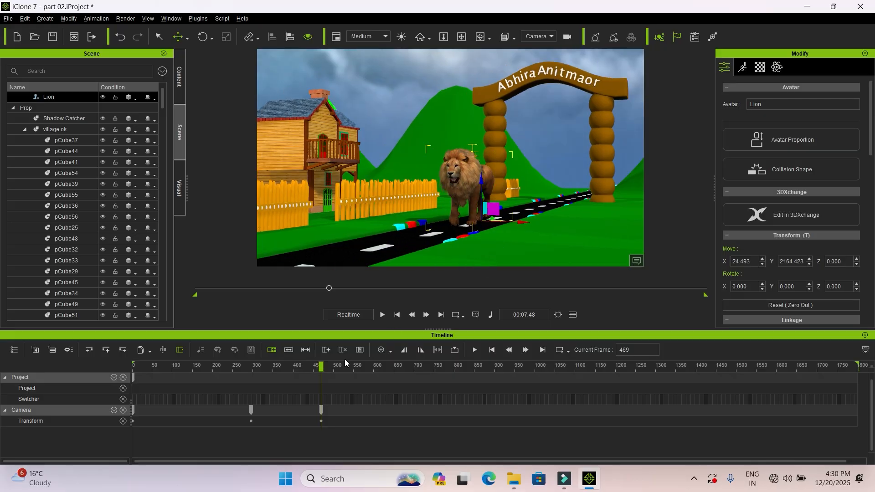
pyautogui.moveTo(366, 375); pyautogui.dragTo(430, 384)
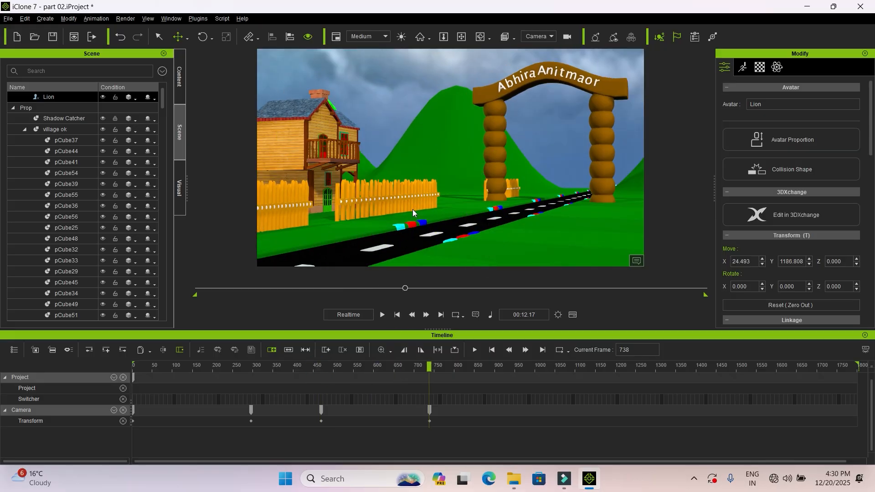
pyautogui.scroll(-5, 411, 209)
pyautogui.keyDown('alt'); pyautogui.moveTo(386, 220); pyautogui.dragTo(359, 209, button='right'); pyautogui.keyUp('alt')
pyautogui.keyDown('alt'); pyautogui.moveTo(360, 209); pyautogui.dragTo(502, 232); pyautogui.keyUp('alt')
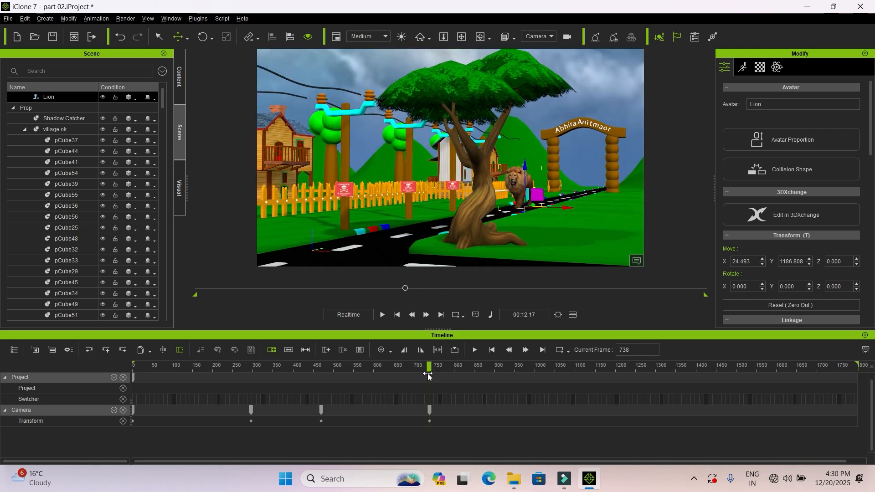
# At frame 975, swing the camera onto the road so it faces the lion from the front between the poles and the tree
pyautogui.click(460, 365)
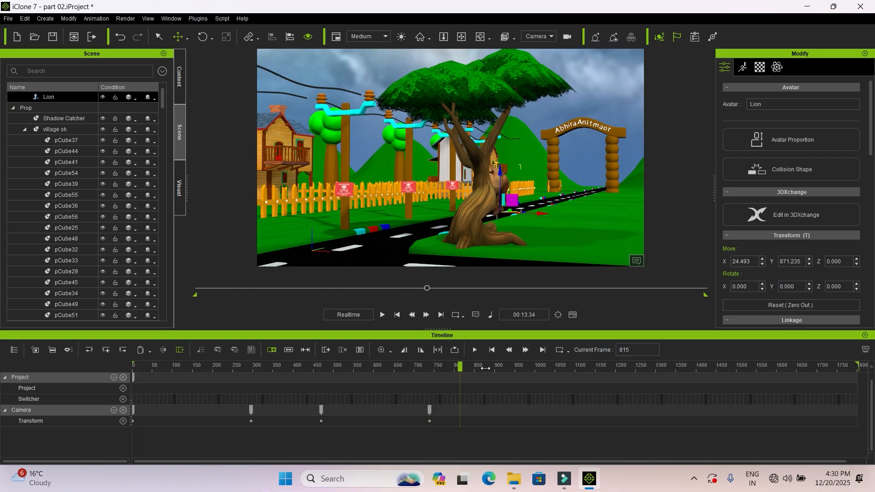
pyautogui.moveTo(495, 370); pyautogui.dragTo(525, 369)
pyautogui.keyDown('alt'); pyautogui.moveTo(395, 238); pyautogui.dragTo(505, 231, button='right'); pyautogui.keyUp('alt')
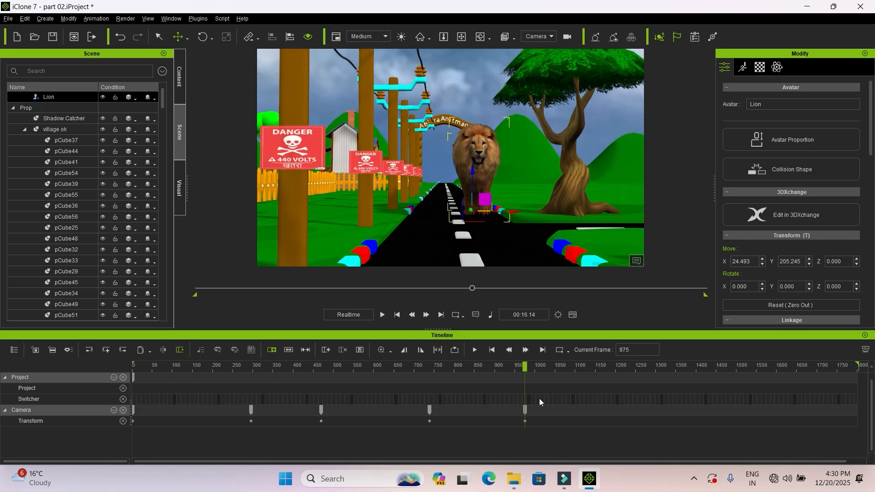
# At frame 1167, pull the camera back and turn it to a side-front view of the whole lion beside the road
pyautogui.moveTo(531, 368); pyautogui.dragTo(603, 368)
pyautogui.scroll(-6, 547, 227)
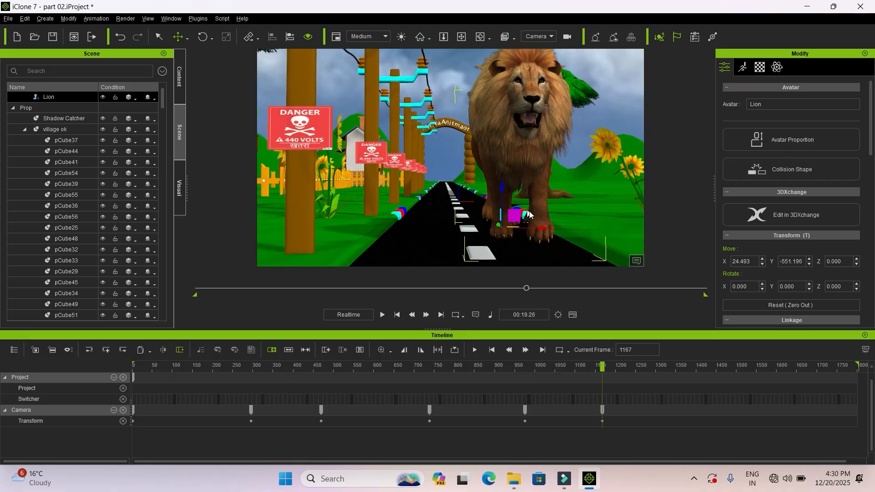
pyautogui.moveTo(525, 226); pyautogui.dragTo(441, 228, button='right')
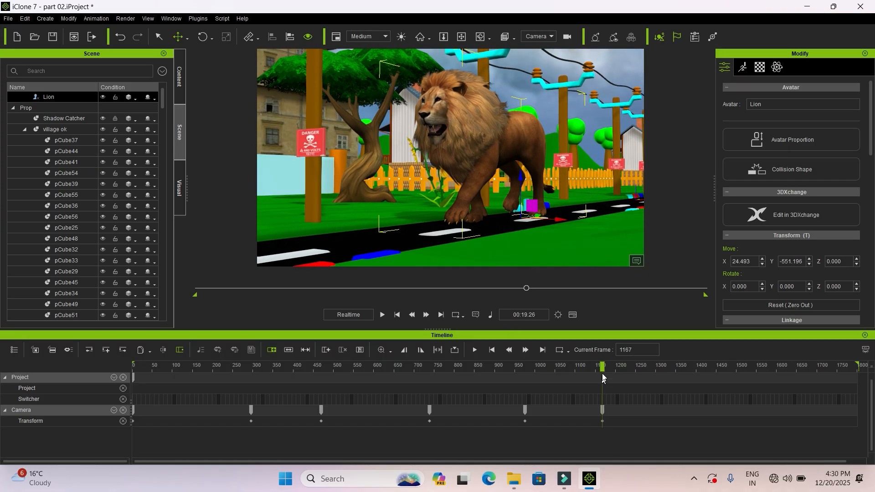
# At frame 1372, reframe the camera above ground on the whole lion from the roadside, with the apartment building behind it
pyautogui.moveTo(603, 366); pyautogui.dragTo(692, 373)
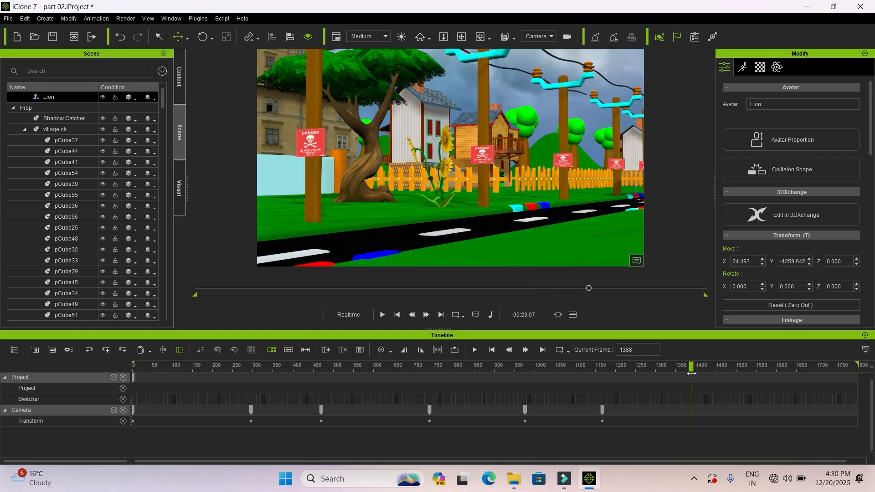
pyautogui.moveTo(419, 183); pyautogui.dragTo(416, 214, button='right')
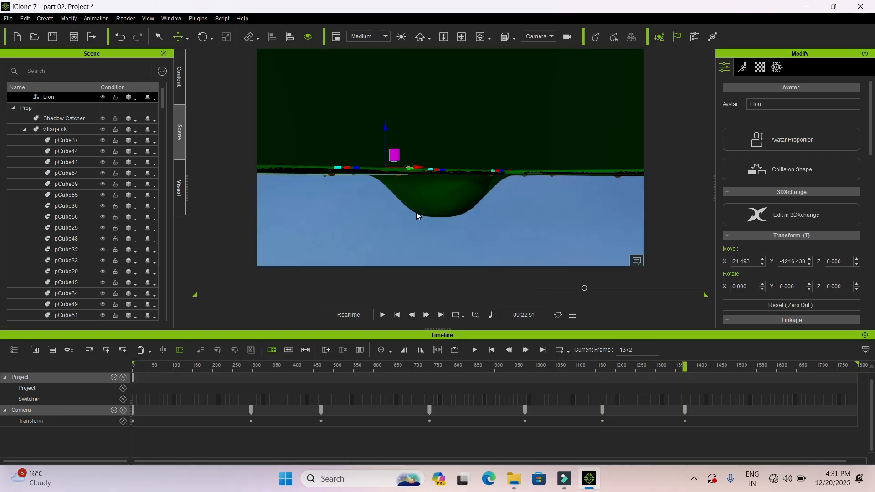
pyautogui.scroll(5, 422, 200)
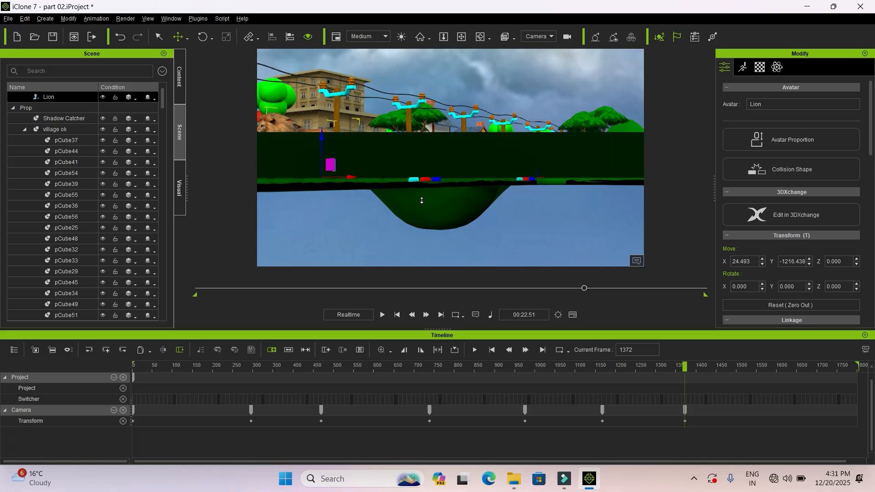
pyautogui.scroll(1, 420, 200)
pyautogui.moveTo(344, 227); pyautogui.dragTo(639, 242, button='middle')
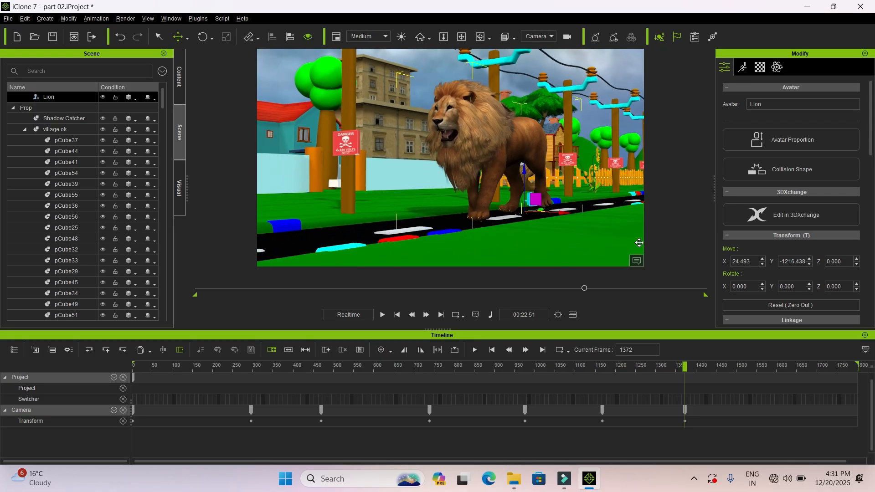
pyautogui.scroll(2, 638, 243)
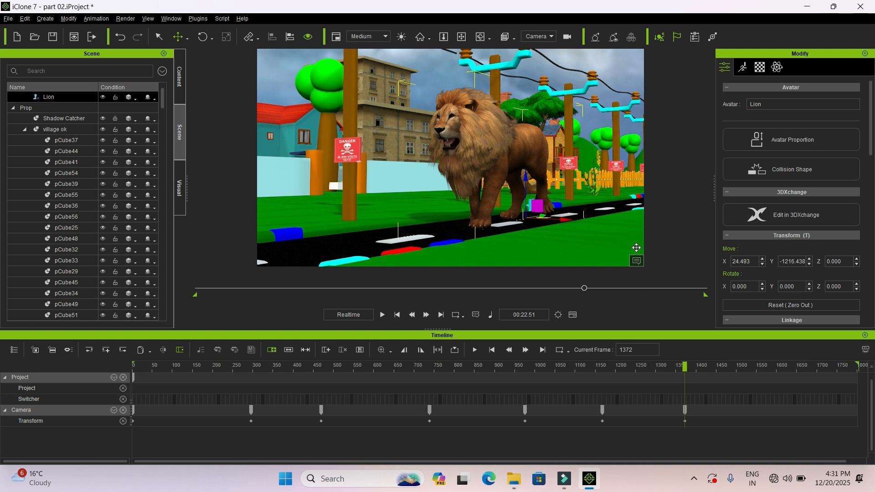
# At frame 1536, reframe the camera closer on the lion, with the red-roofed house and white wall behind it
pyautogui.moveTo(685, 368); pyautogui.dragTo(750, 375)
pyautogui.keyDown('alt'); pyautogui.moveTo(367, 177); pyautogui.dragTo(376, 228, button='right'); pyautogui.keyUp('alt')
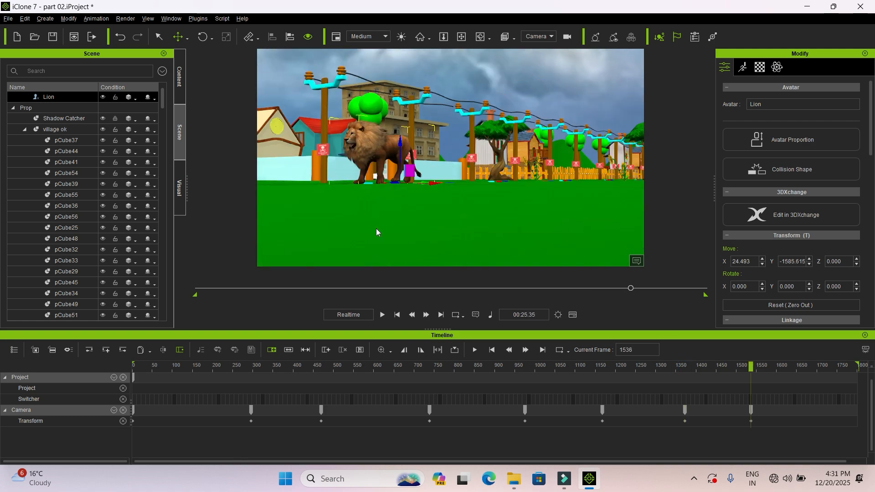
pyautogui.keyDown('alt'); pyautogui.moveTo(444, 238); pyautogui.dragTo(458, 229, button='middle'); pyautogui.keyUp('alt')
pyautogui.keyDown('alt'); pyautogui.moveTo(459, 230); pyautogui.dragTo(461, 217, button='right'); pyautogui.keyUp('alt')
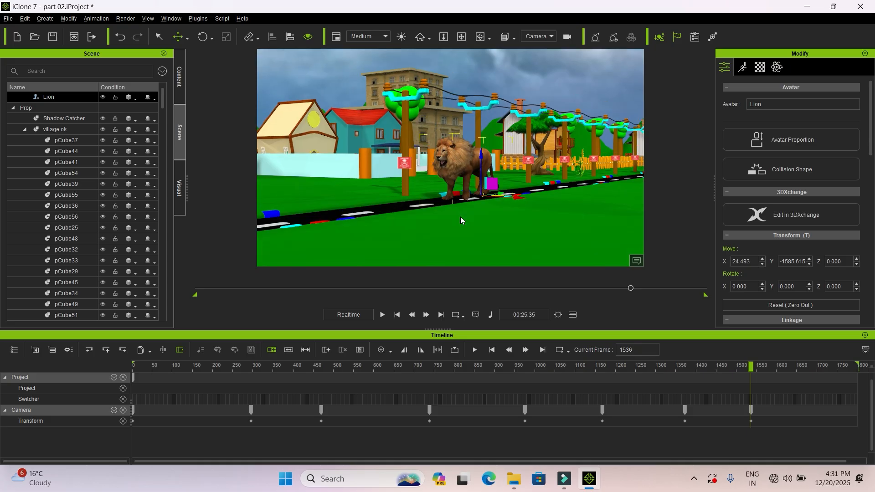
pyautogui.scroll(2, 459, 214)
pyautogui.scroll(-1, 458, 212)
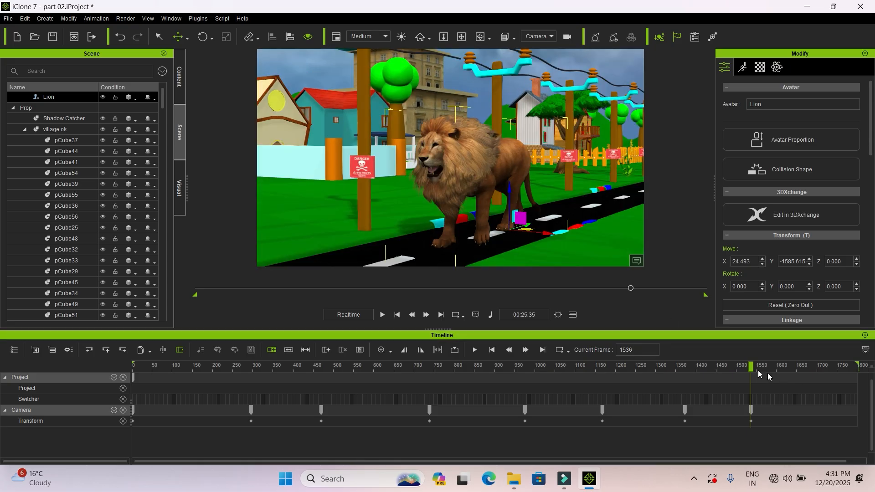
# At frame 1700, frame the lion large from its front side on the road and save the project
pyautogui.moveTo(761, 366); pyautogui.dragTo(797, 375)
pyautogui.moveTo(528, 191); pyautogui.dragTo(541, 180, button='right')
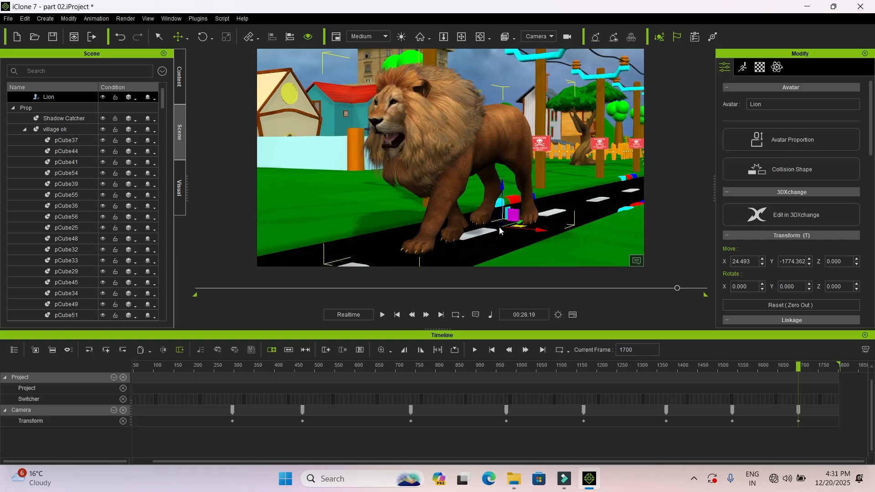
pyautogui.hotkey('ctrl', 's')
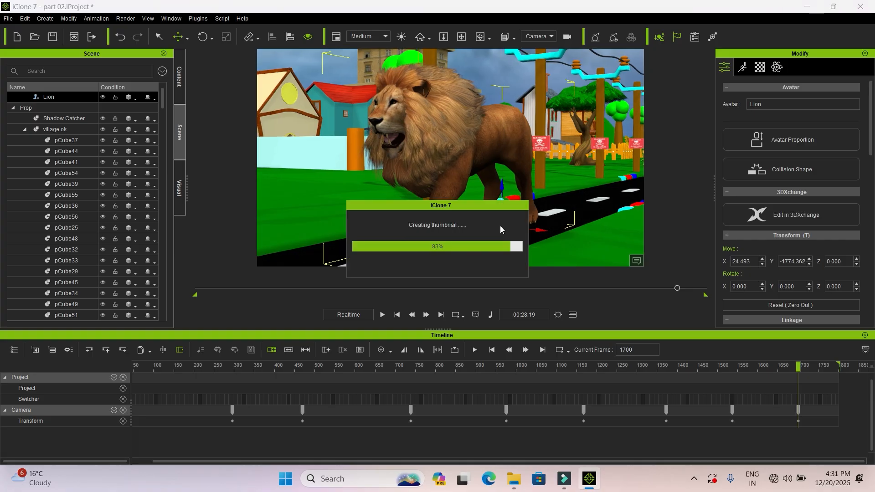
# Play back the camera animation from the start, stop it and return to frame 1
pyautogui.click(358, 289)
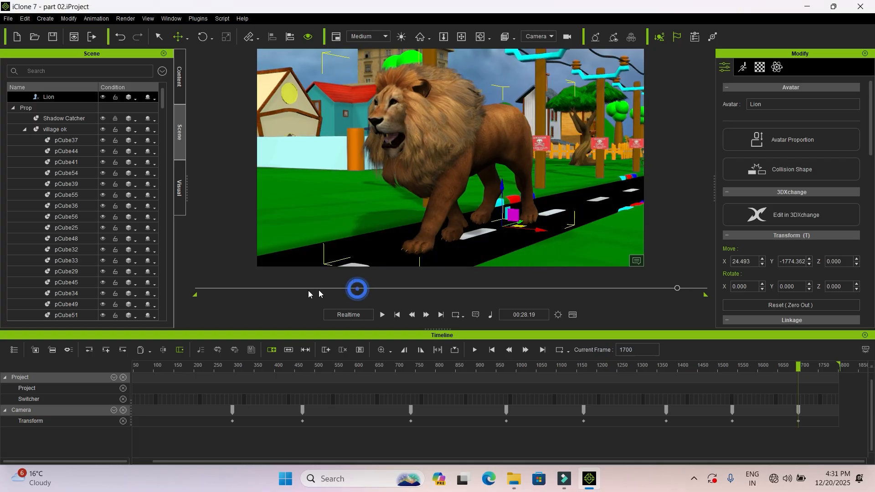
pyautogui.moveTo(132, 304); pyautogui.dragTo(150, 305)
pyautogui.click(381, 315)
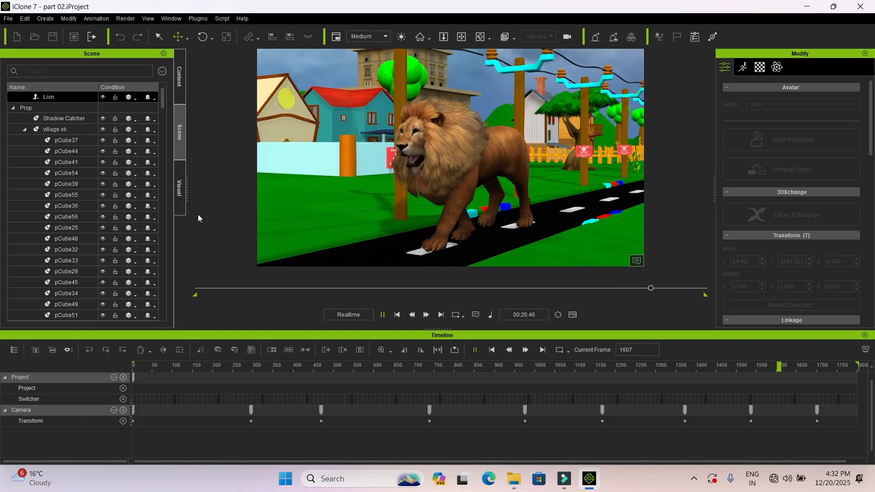
pyautogui.click(382, 315)
pyautogui.moveTo(688, 289); pyautogui.dragTo(697, 288)
pyautogui.moveTo(637, 300); pyautogui.dragTo(188, 287)
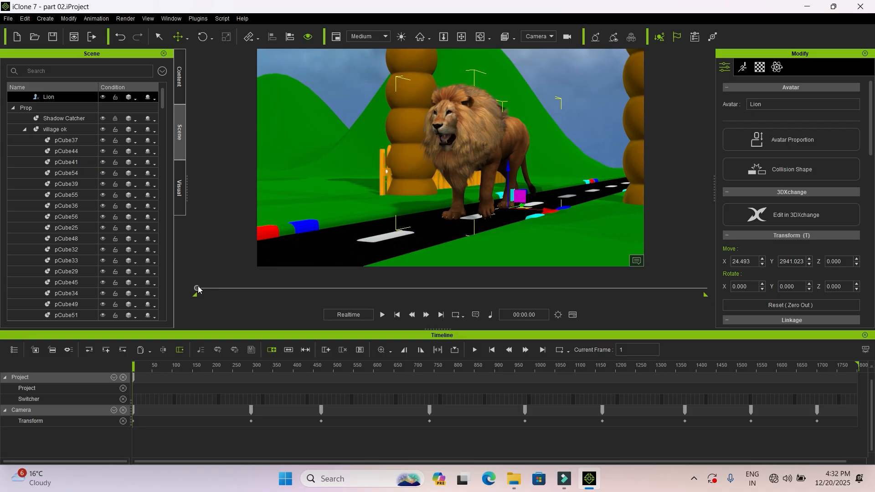
# Scrub from frame 1 to frame 1481 to check how the camera follows the lion along the road
pyautogui.moveTo(199, 286); pyautogui.dragTo(288, 292)
pyautogui.moveTo(315, 292); pyautogui.dragTo(600, 292)
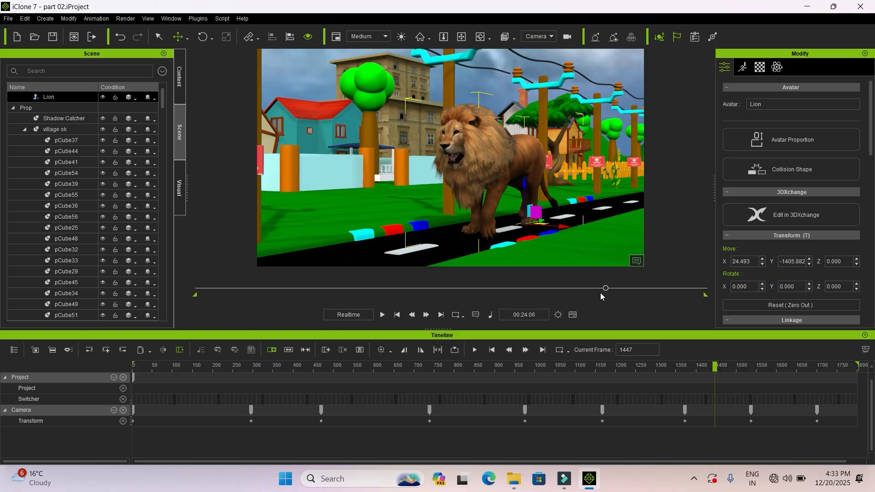
pyautogui.moveTo(606, 288); pyautogui.dragTo(614, 288)
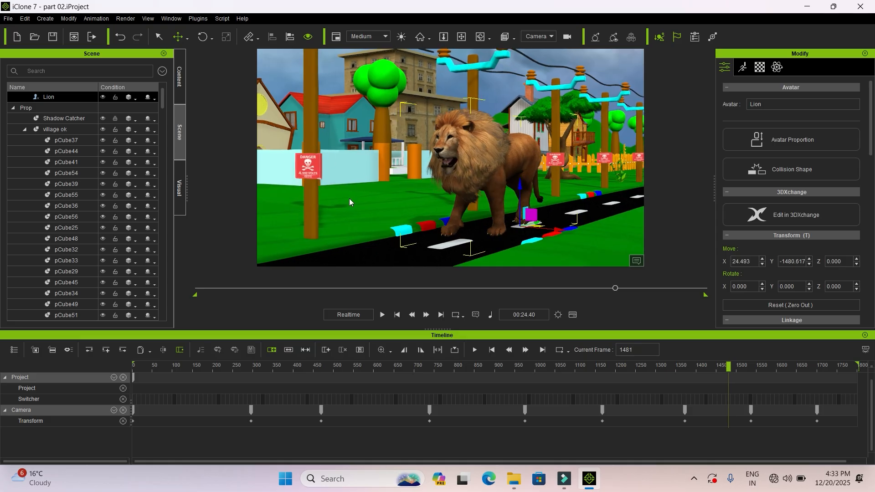